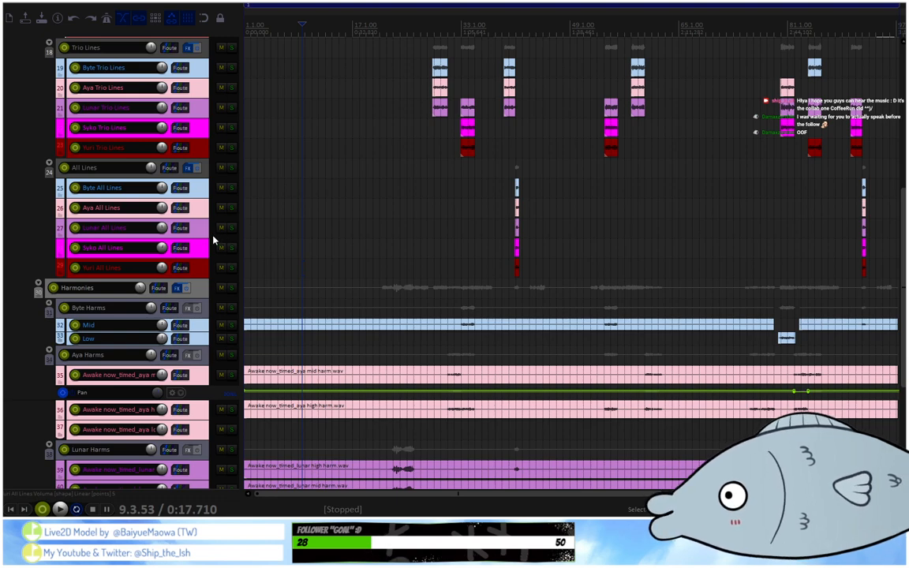
Play the song from position 8.1.99, just before the first solo vocal line, and stop after the first sung section.
{"action": "scroll", "coordinate": [209, 239], "scroll_direction": "up", "scroll_amount": 4}
{"action": "scroll", "coordinate": [209, 239], "scroll_direction": "up", "scroll_amount": 3}
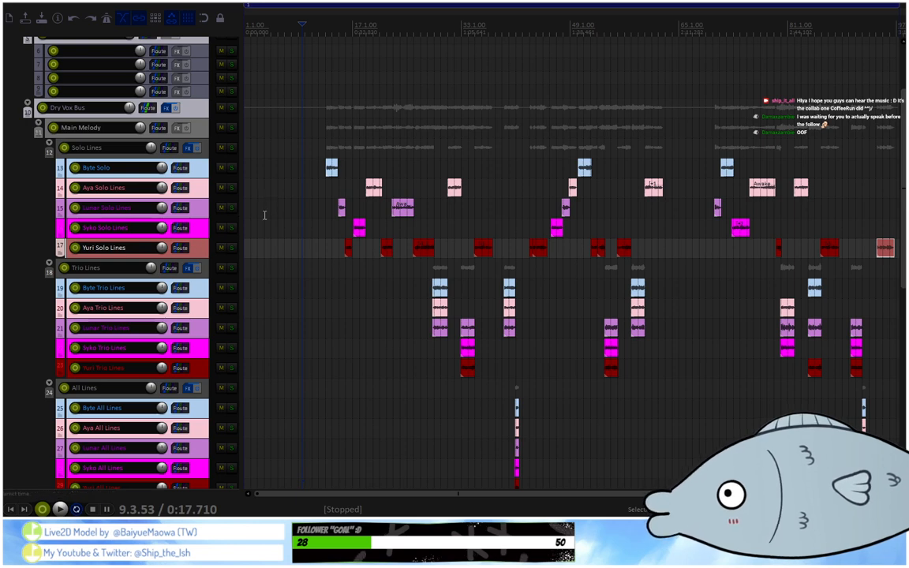
{"action": "scroll", "coordinate": [210, 224], "scroll_direction": "up", "scroll_amount": 3}
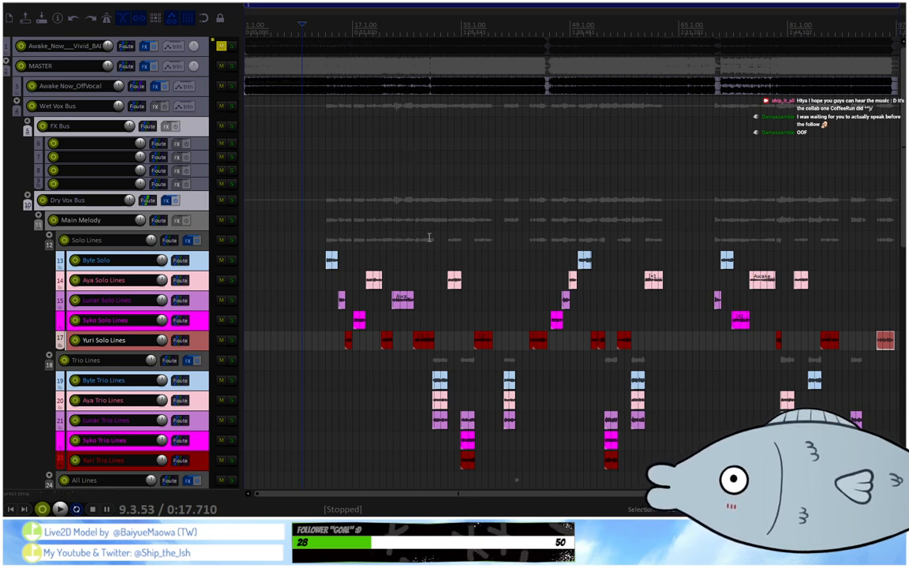
{"action": "left_click", "coordinate": [325, 28]}
{"action": "scroll", "coordinate": [325, 29], "scroll_direction": "up", "scroll_amount": 3}
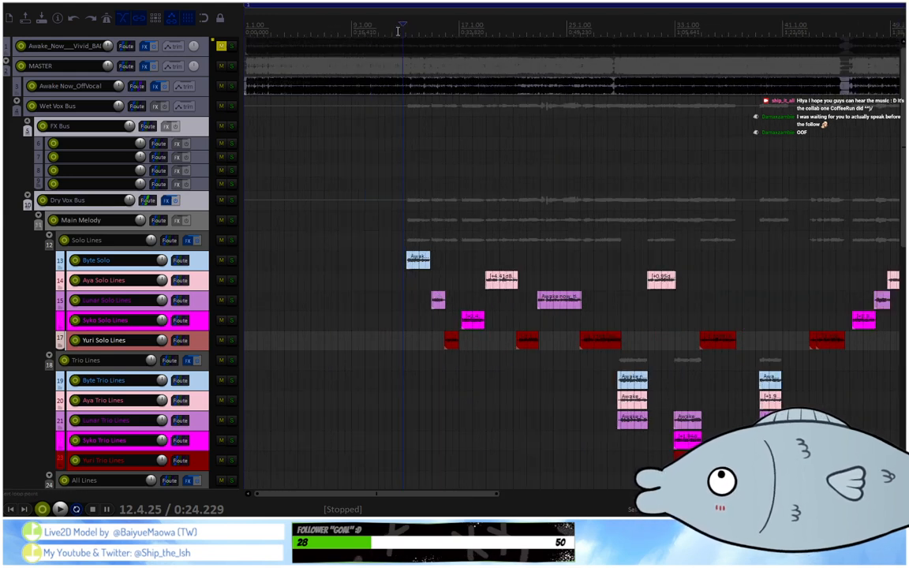
{"action": "left_click", "coordinate": [392, 33]}
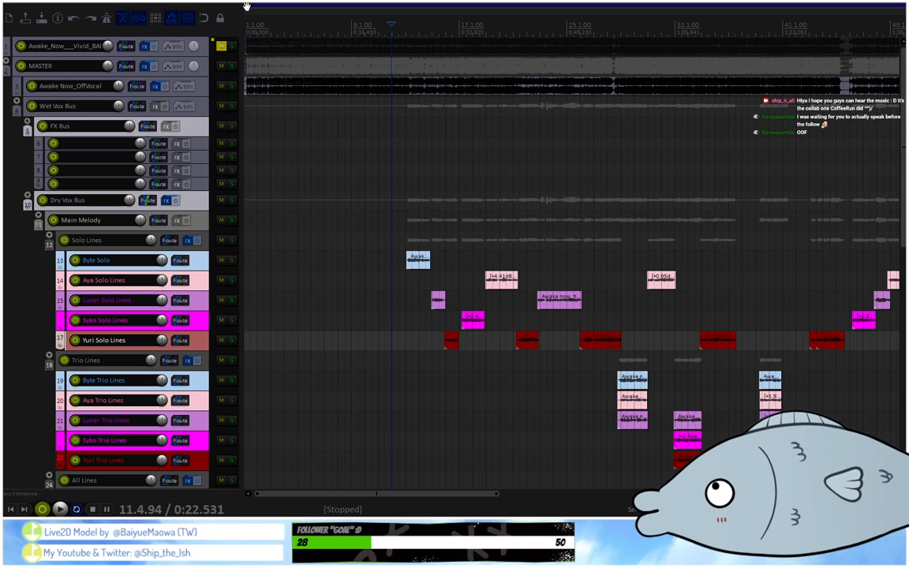
{"action": "left_click", "coordinate": [341, 33]}
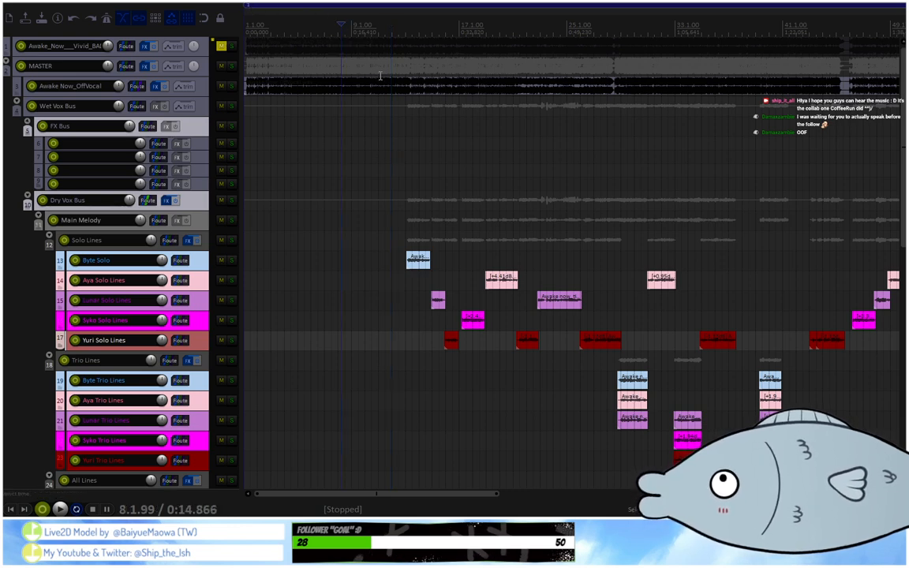
{"action": "key", "text": "space"}
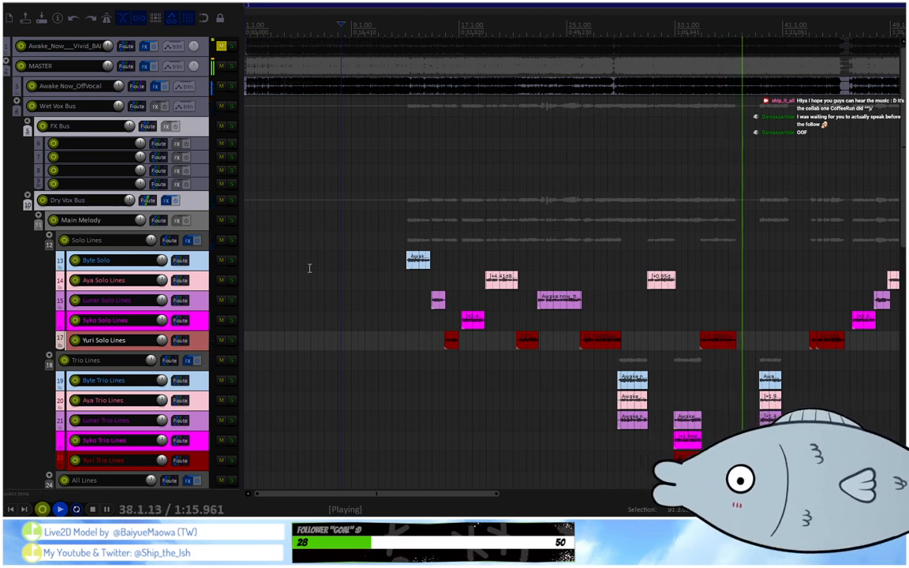
{"action": "key", "text": "space"}
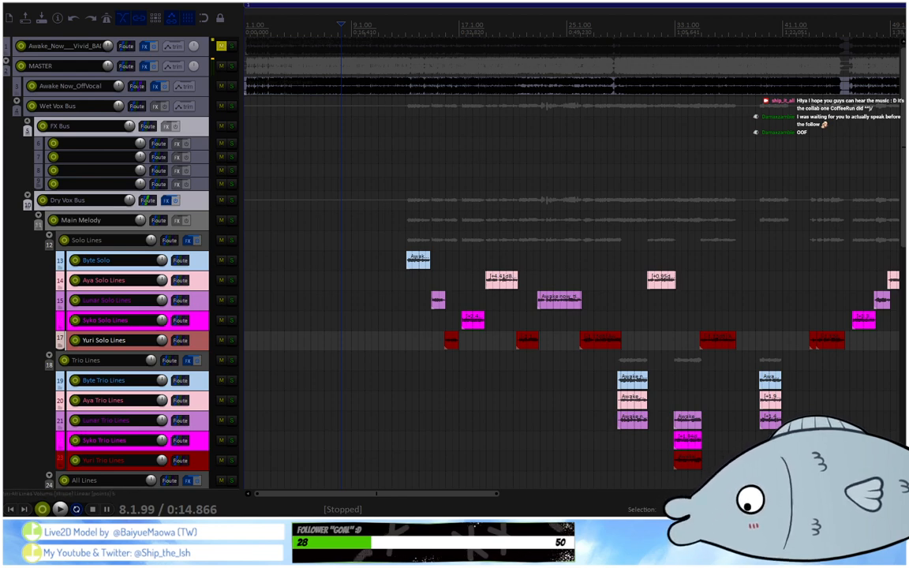
Select the Main Melody folder track and examine how the solo, trio, all-lines and harmony tracks are grouped under the Dry Vox Bus.
{"action": "left_click", "coordinate": [709, 167]}
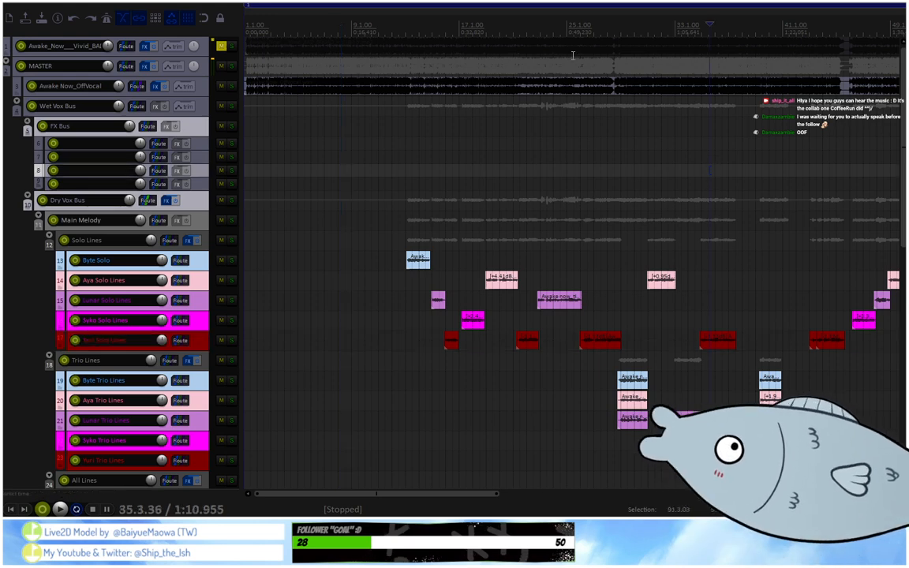
{"action": "scroll", "coordinate": [166, 308], "scroll_direction": "down", "scroll_amount": 1}
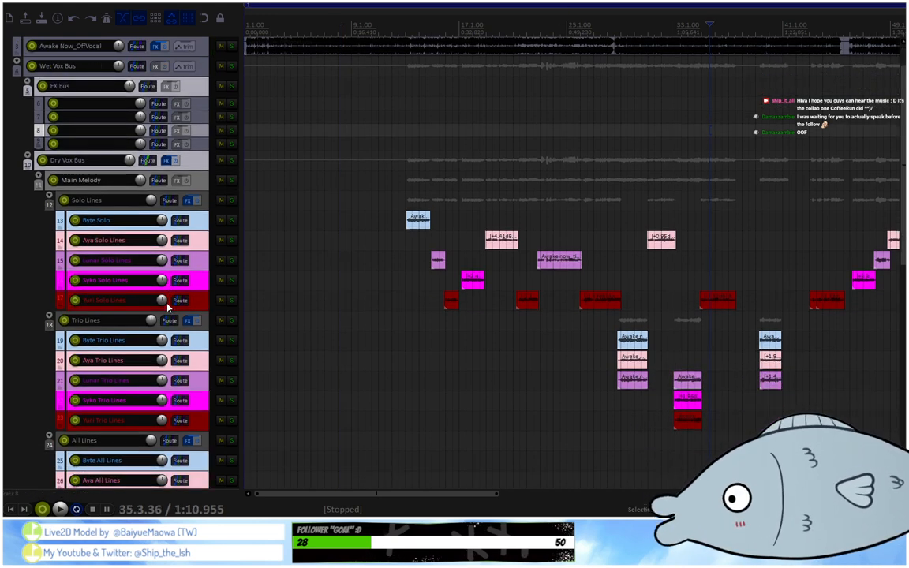
{"action": "scroll", "coordinate": [167, 307], "scroll_direction": "down", "scroll_amount": 1}
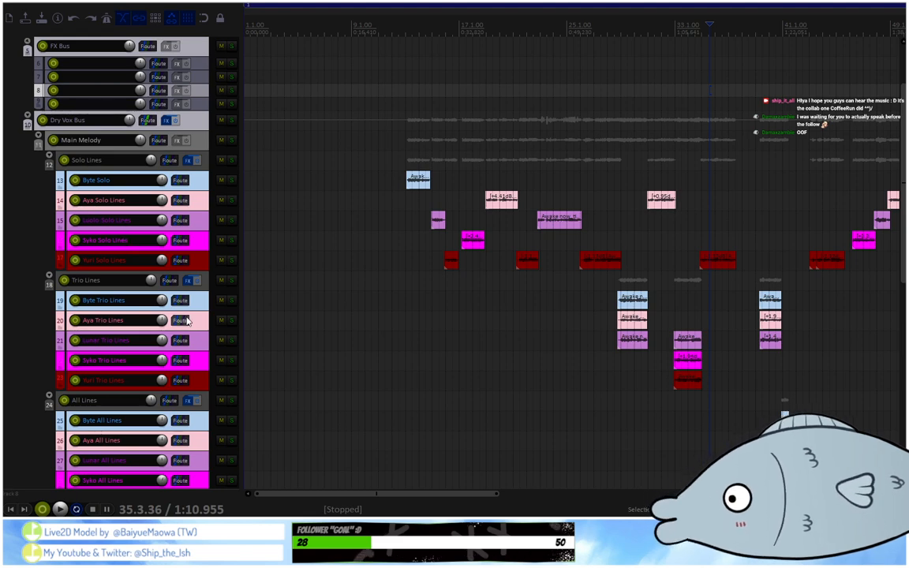
{"action": "scroll", "coordinate": [187, 320], "scroll_direction": "down", "scroll_amount": 3}
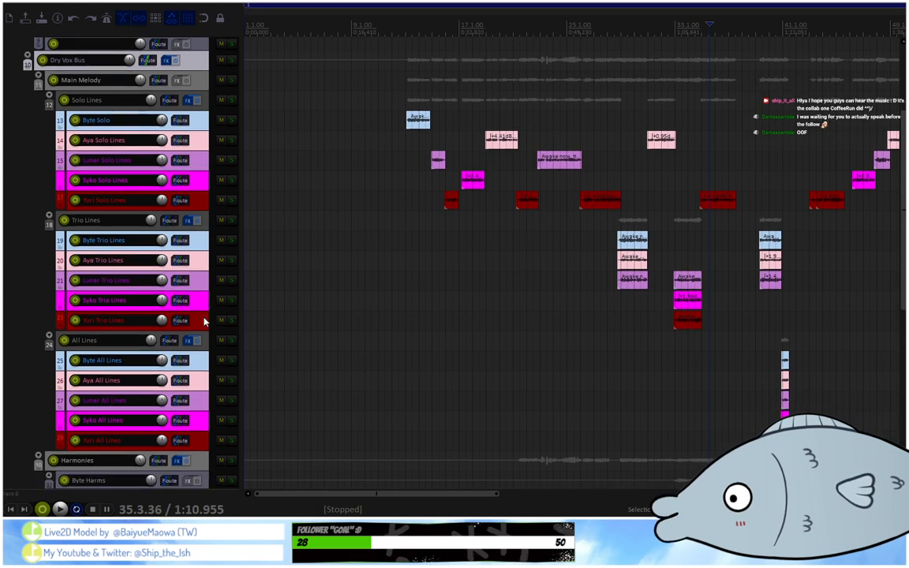
{"action": "scroll", "coordinate": [219, 280], "scroll_direction": "down", "scroll_amount": 1}
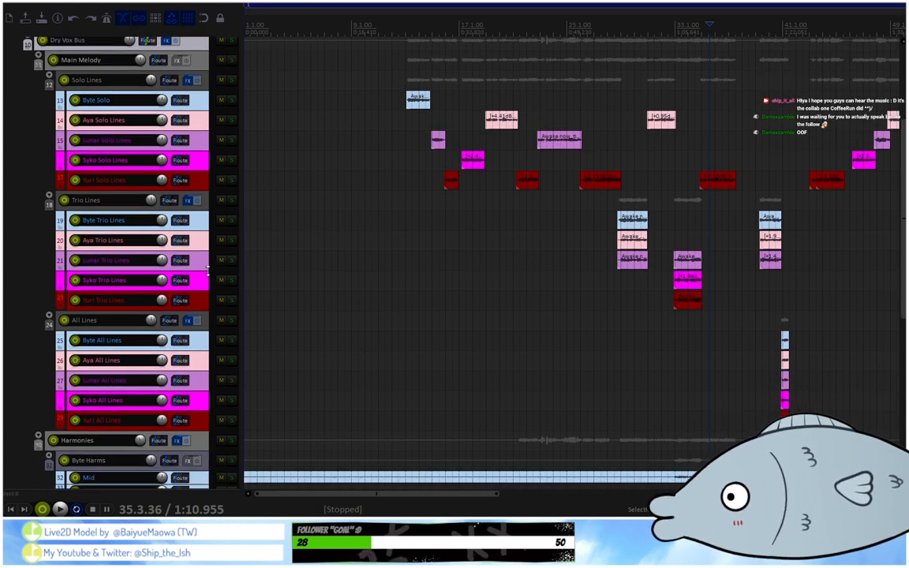
{"action": "scroll", "coordinate": [207, 271], "scroll_direction": "up", "scroll_amount": 7}
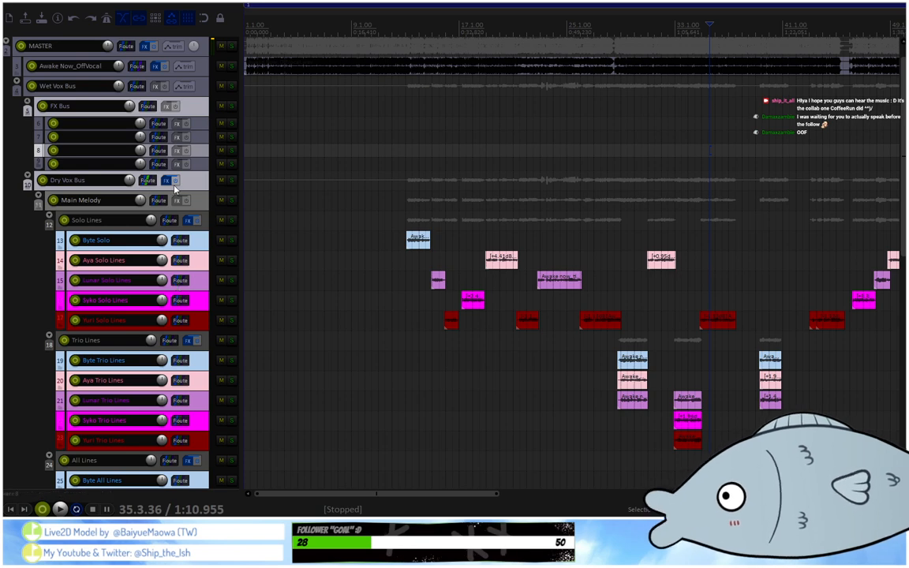
{"action": "left_click", "coordinate": [193, 203]}
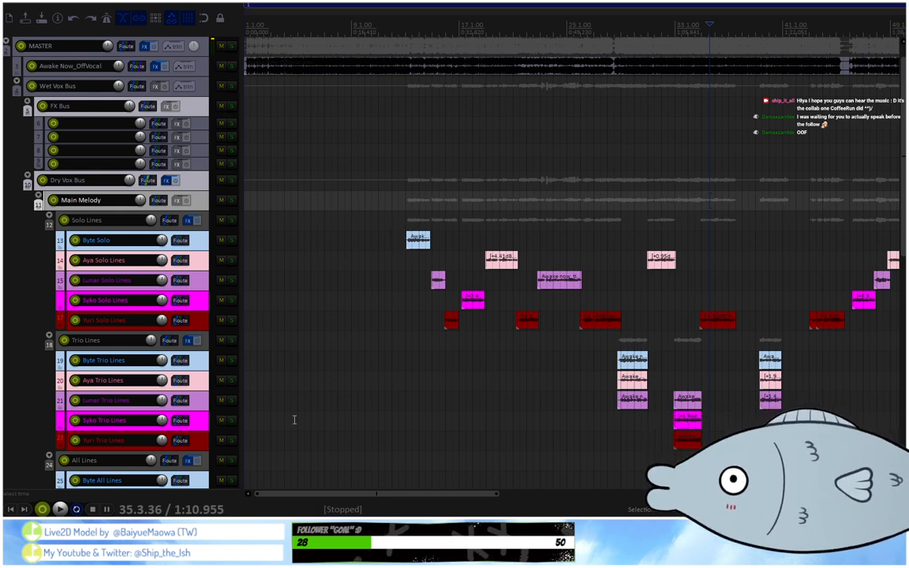
{"action": "scroll", "coordinate": [131, 217], "scroll_direction": "down", "scroll_amount": 8}
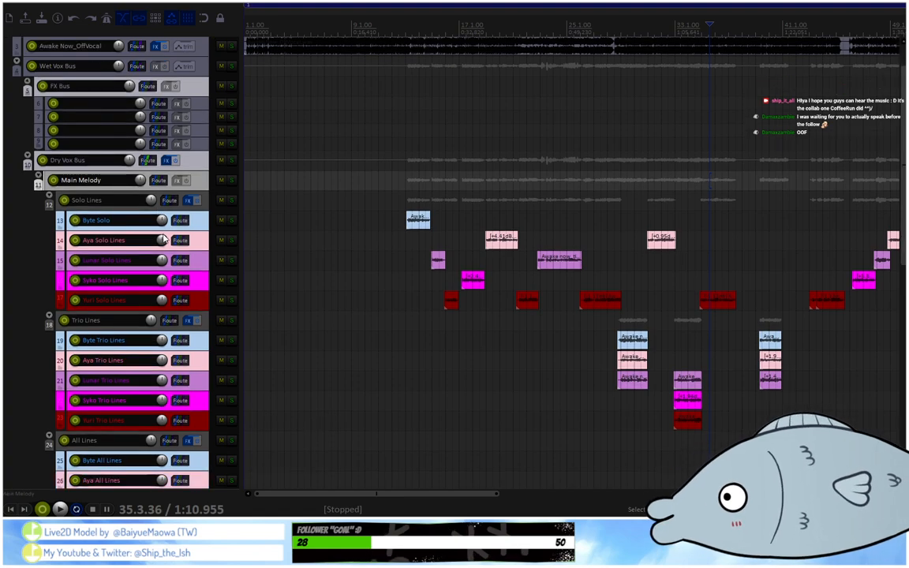
{"action": "scroll", "coordinate": [178, 158], "scroll_direction": "down", "scroll_amount": 5}
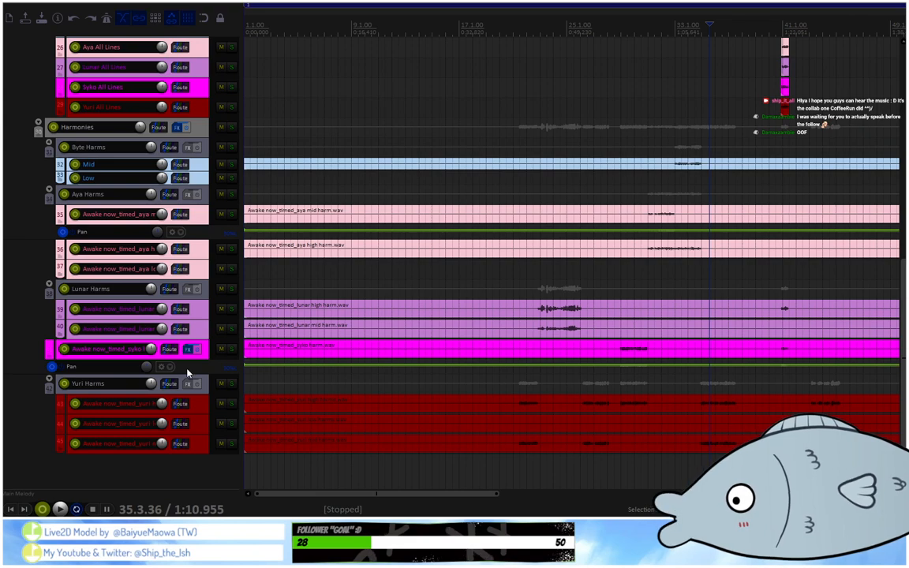
{"action": "scroll", "coordinate": [188, 372], "scroll_direction": "up", "scroll_amount": 8}
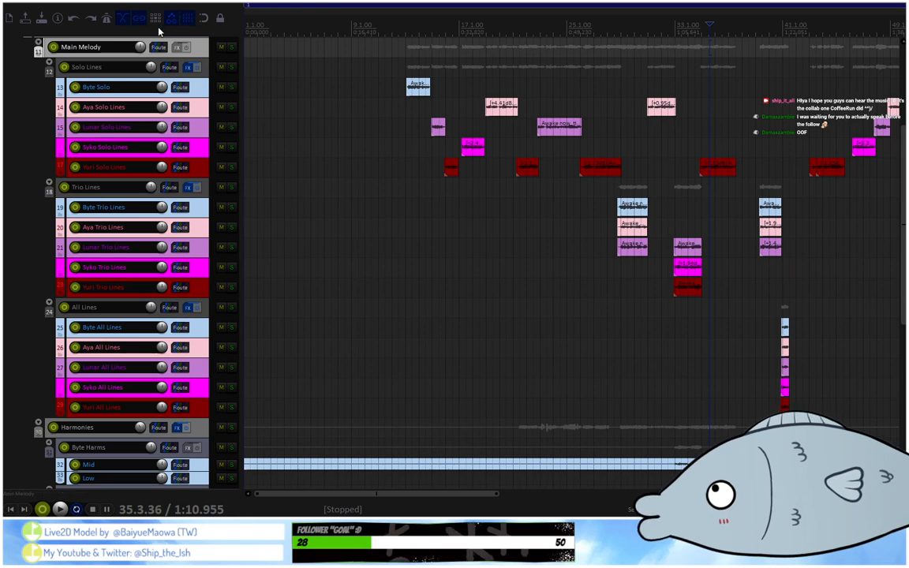
Collapse and re-expand the Solo Lines, Trio Lines and All Lines folders to check which tracks each one contains.
{"action": "left_click", "coordinate": [51, 65]}
{"action": "left_click", "coordinate": [50, 65]}
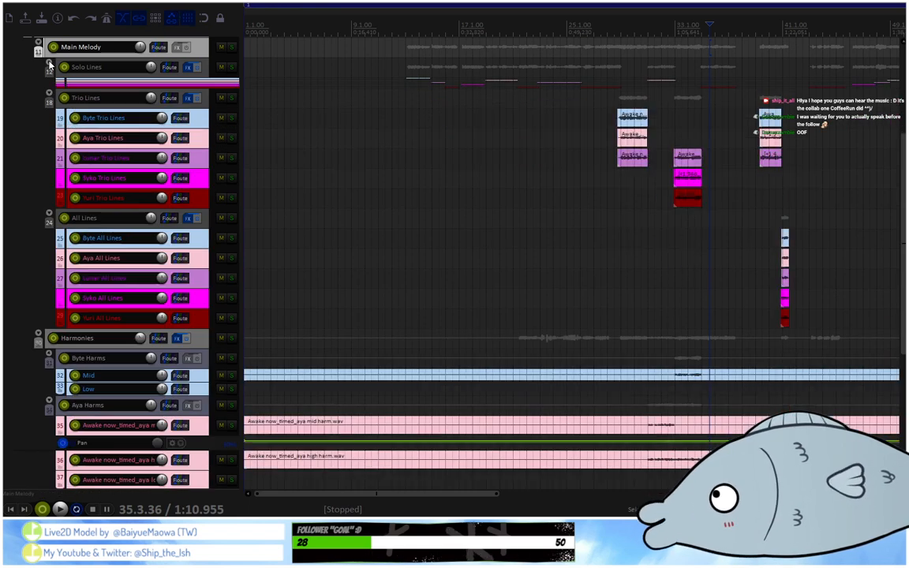
{"action": "left_click", "coordinate": [50, 65]}
{"action": "left_click", "coordinate": [50, 65]}
{"action": "left_click", "coordinate": [50, 65]}
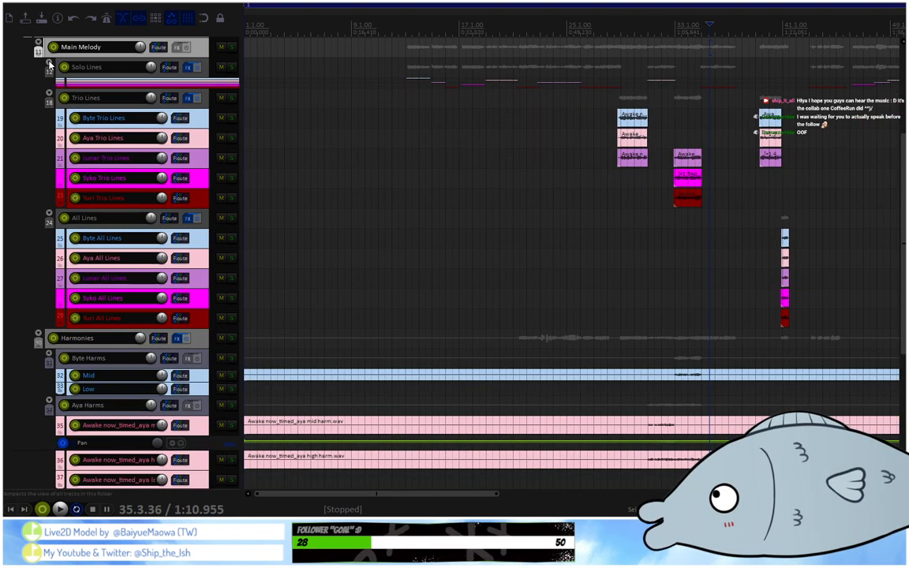
{"action": "left_click", "coordinate": [50, 66]}
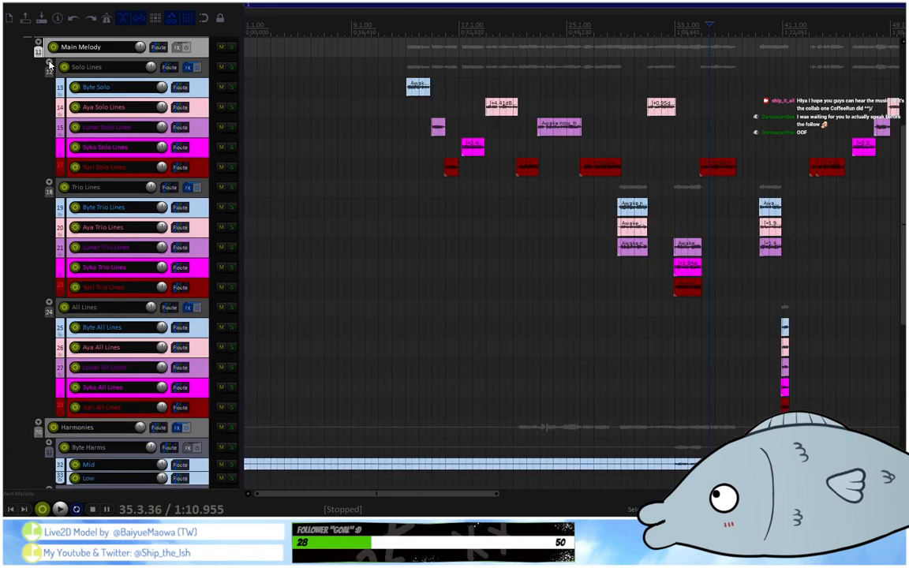
{"action": "left_click", "coordinate": [48, 186]}
{"action": "left_click", "coordinate": [49, 183]}
{"action": "left_click", "coordinate": [49, 183]}
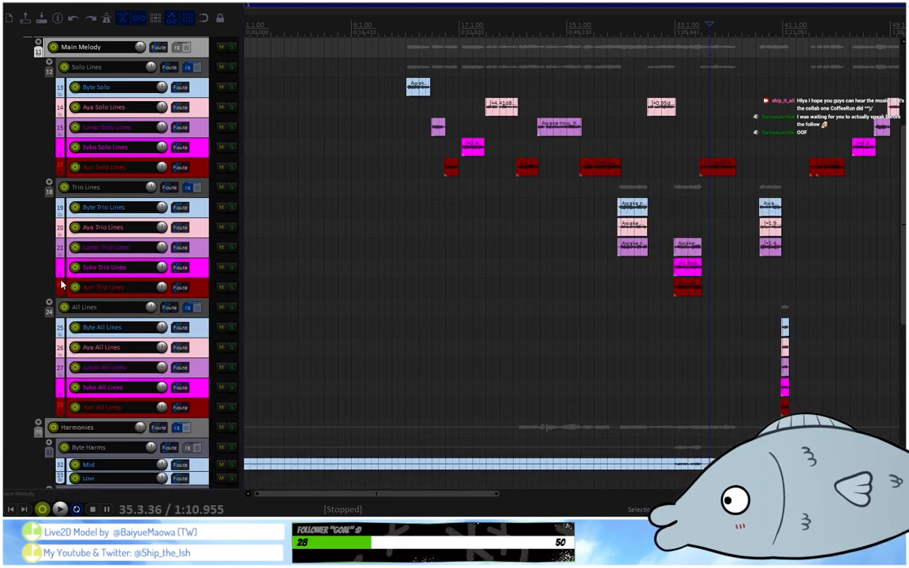
{"action": "left_click", "coordinate": [49, 306]}
{"action": "left_click", "coordinate": [48, 306]}
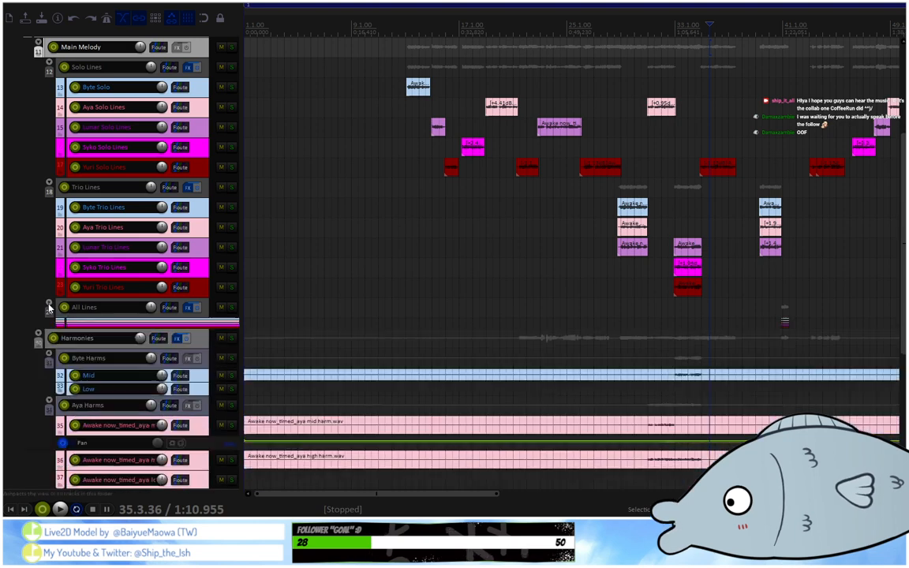
{"action": "left_click", "coordinate": [49, 306]}
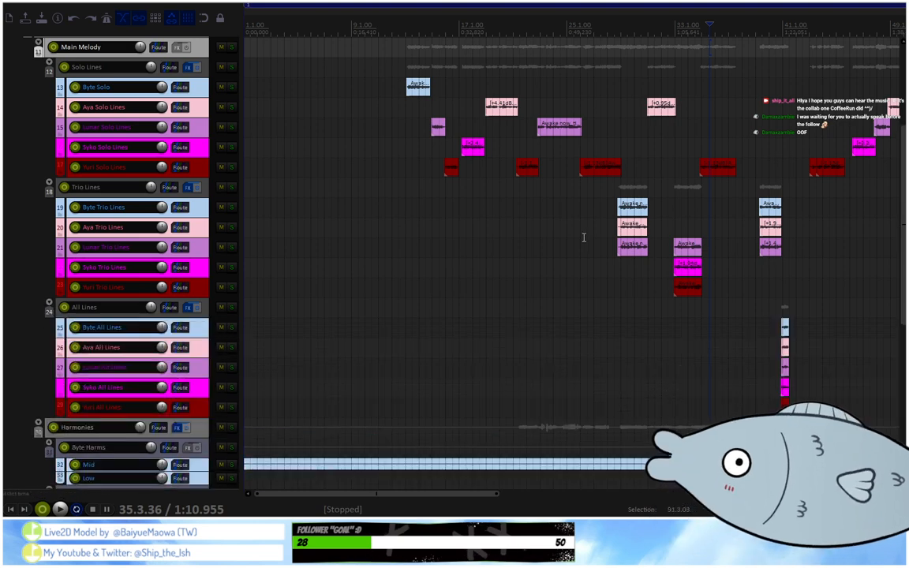
Place the edit cursor at 41.1.69 and inspect the first group of All Lines clips.
{"action": "scroll", "coordinate": [836, 189], "scroll_direction": "down", "scroll_amount": 2}
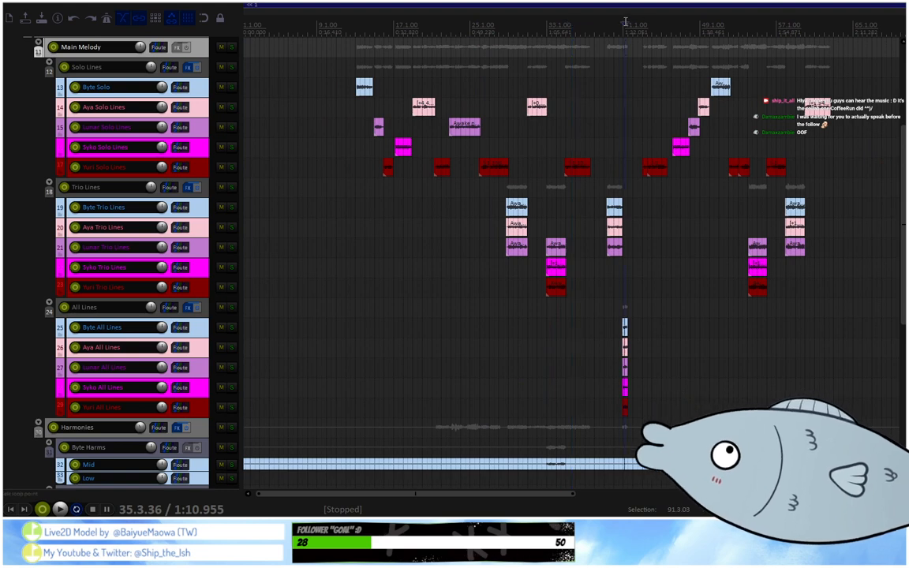
{"action": "scroll", "coordinate": [624, 22], "scroll_direction": "up", "scroll_amount": 3}
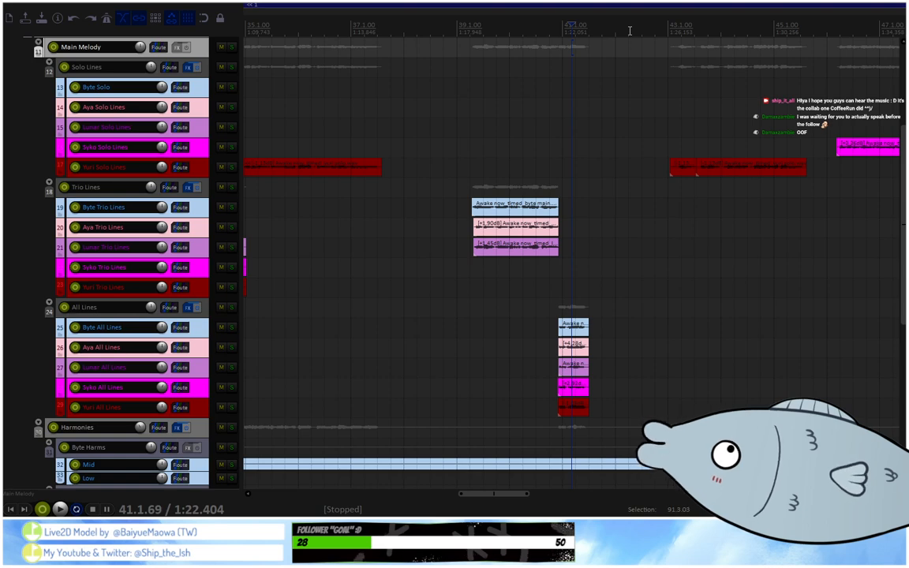
{"action": "scroll", "coordinate": [623, 28], "scroll_direction": "down", "scroll_amount": 3}
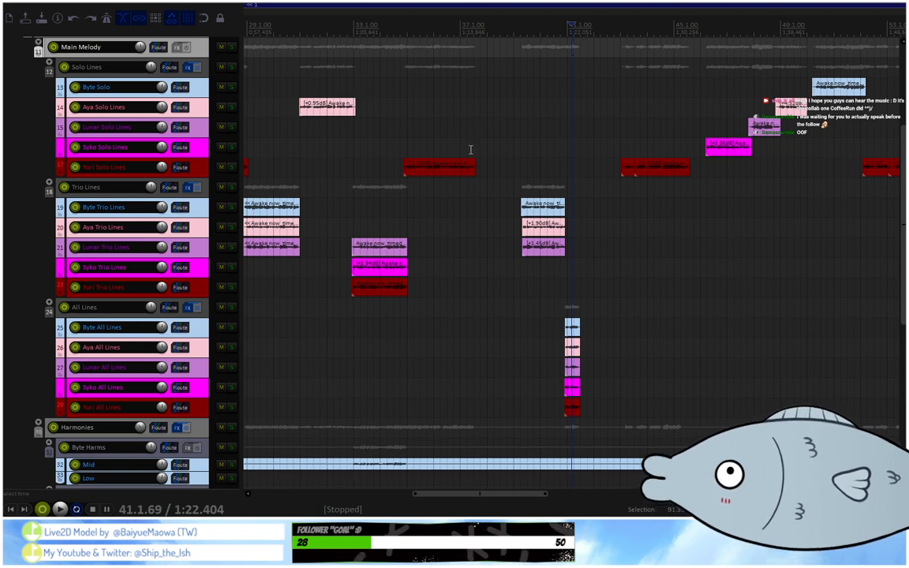
{"action": "scroll", "coordinate": [499, 125], "scroll_direction": "down", "scroll_amount": 4}
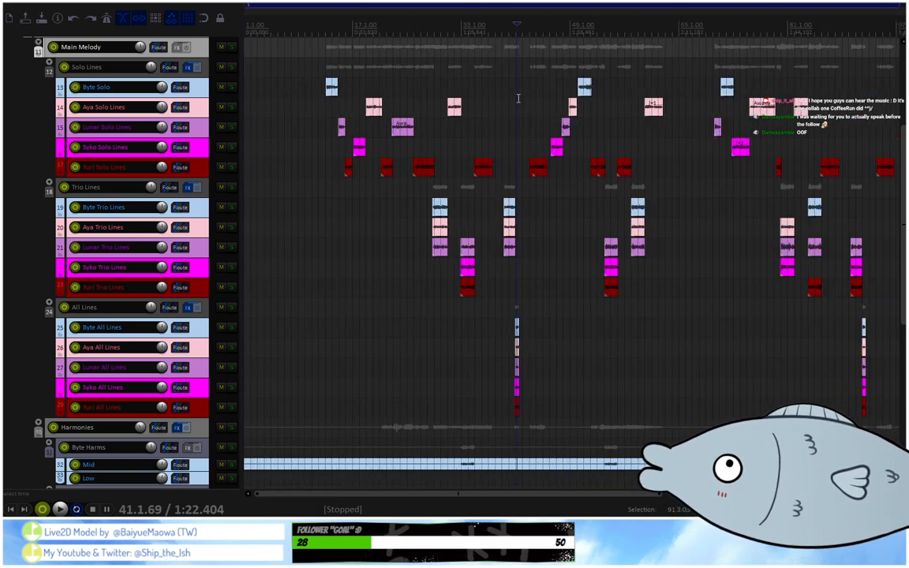
Show the mixer and examine the effect chains and panning on the Solo Lines, Trio Lines and All Lines tracks.
{"action": "key", "text": "ctrl+m"}
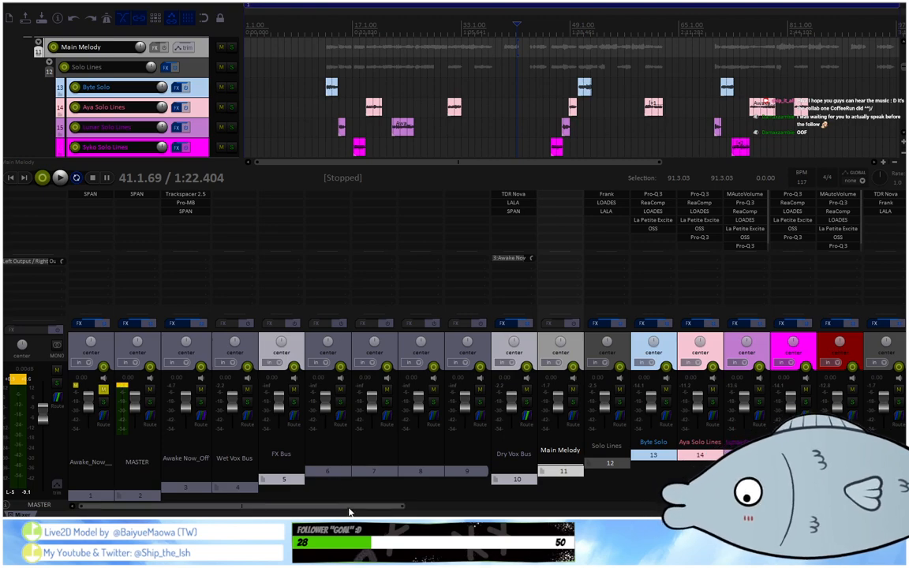
{"action": "left_click_drag", "start_coordinate": [350, 509], "coordinate": [643, 501]}
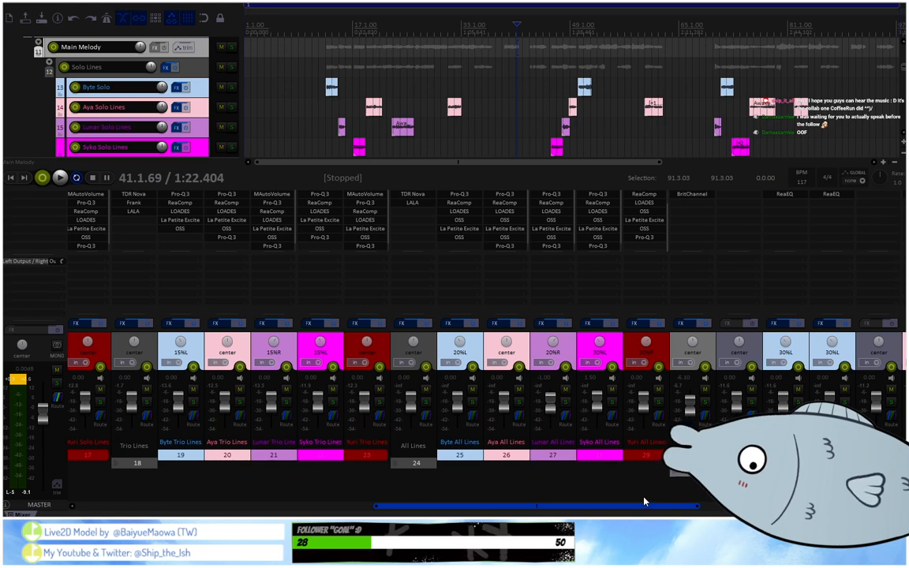
{"action": "left_click_drag", "start_coordinate": [644, 502], "coordinate": [604, 521]}
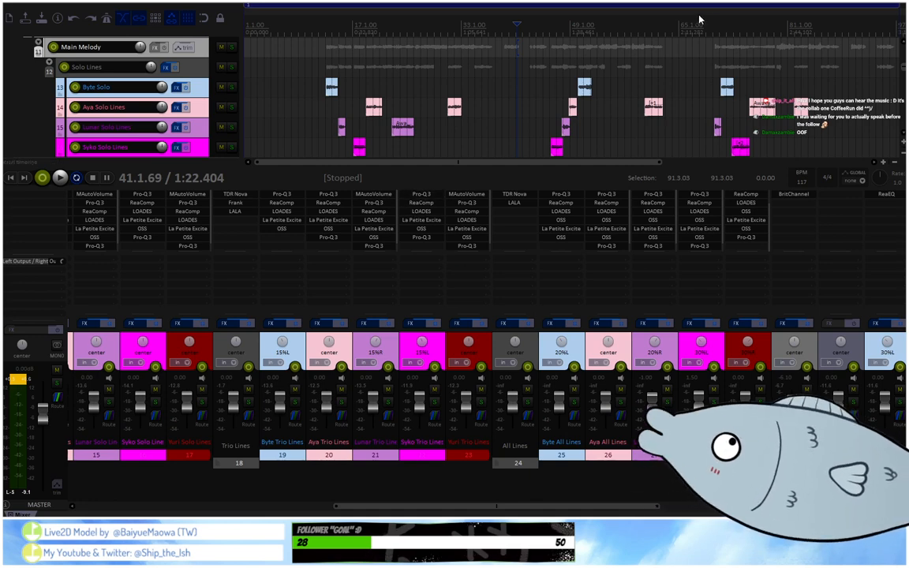
{"action": "left_click_drag", "start_coordinate": [417, 506], "coordinate": [340, 506]}
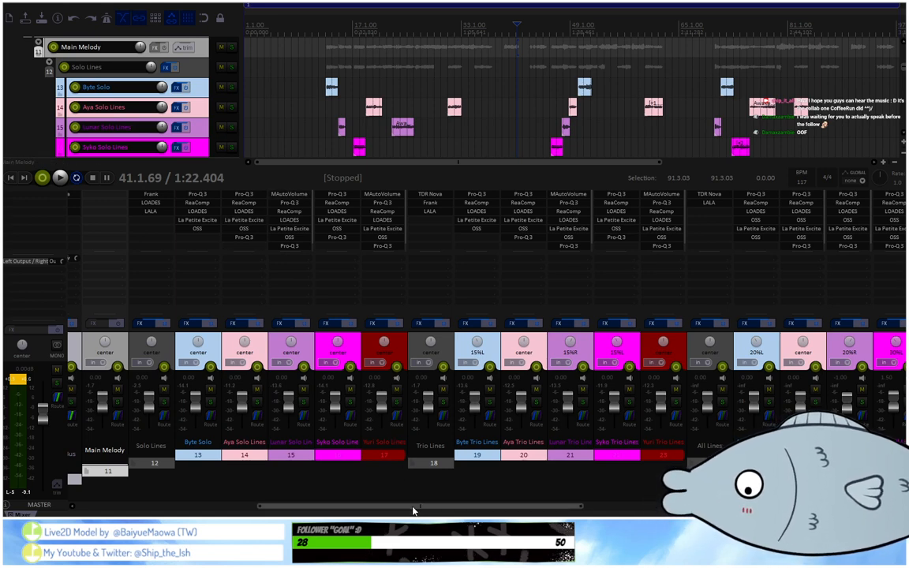
{"action": "left_click_drag", "start_coordinate": [413, 510], "coordinate": [428, 507]}
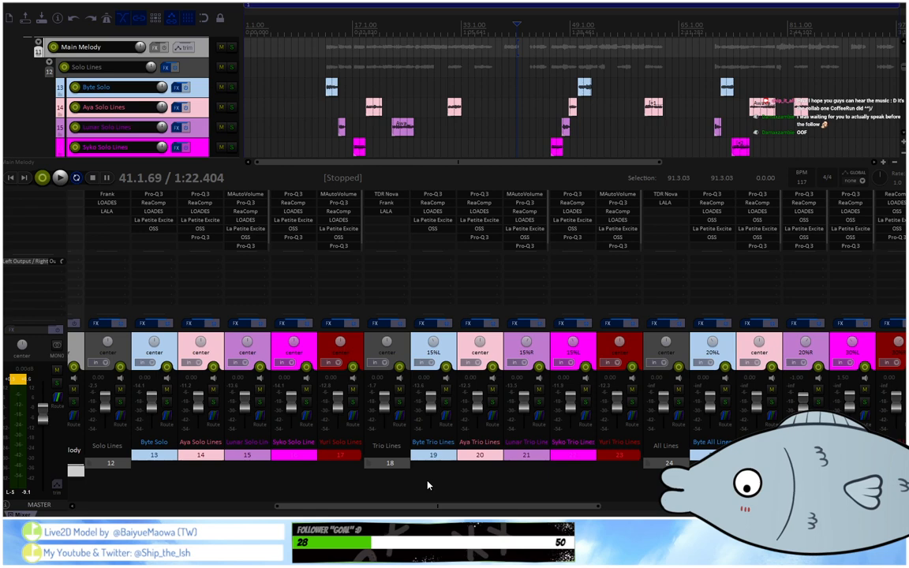
Switch to the Clean Up project, hide the mixer to view its vocal tracks, and return to the Mixing project.
{"action": "key", "text": "alt+Tab"}
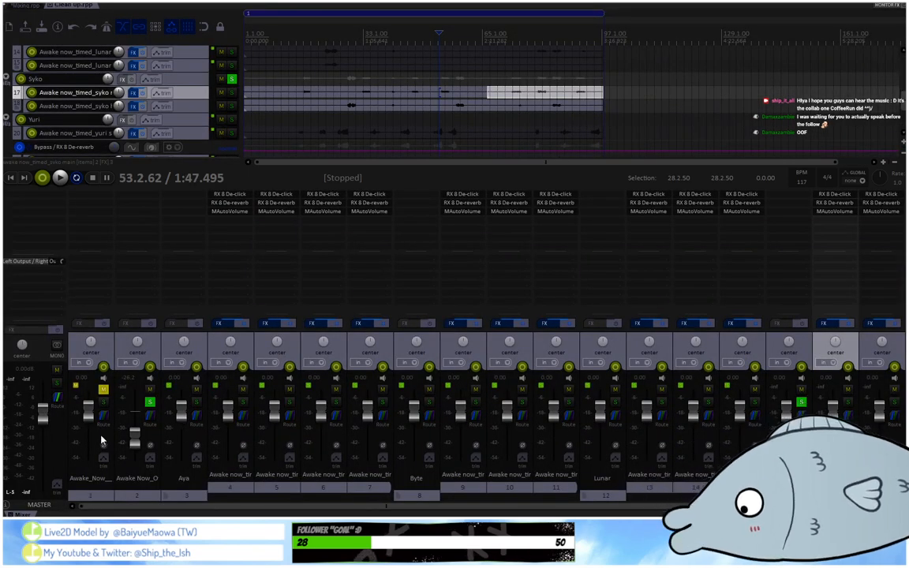
{"action": "key", "text": "ctrl+m"}
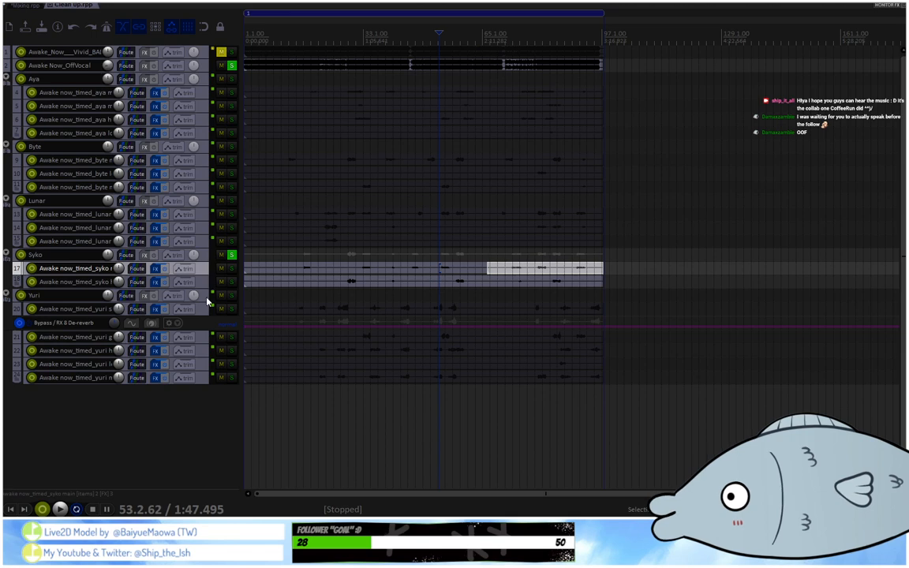
{"action": "left_click", "coordinate": [250, 34]}
{"action": "left_click", "coordinate": [36, 7]}
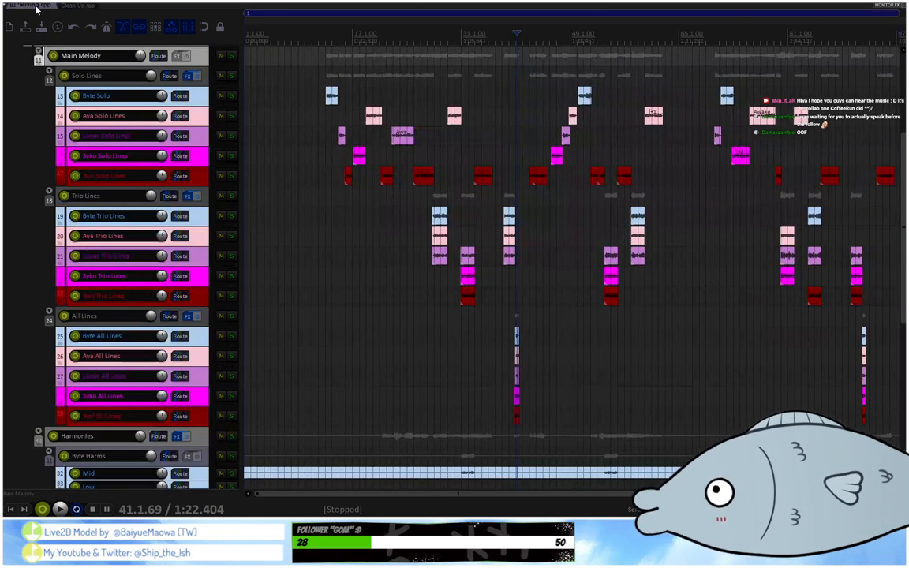
Switch to the Clean Up project and turn off solo on folder track 16 and the Awake Now_OffVocal track.
{"action": "left_click", "coordinate": [70, 7]}
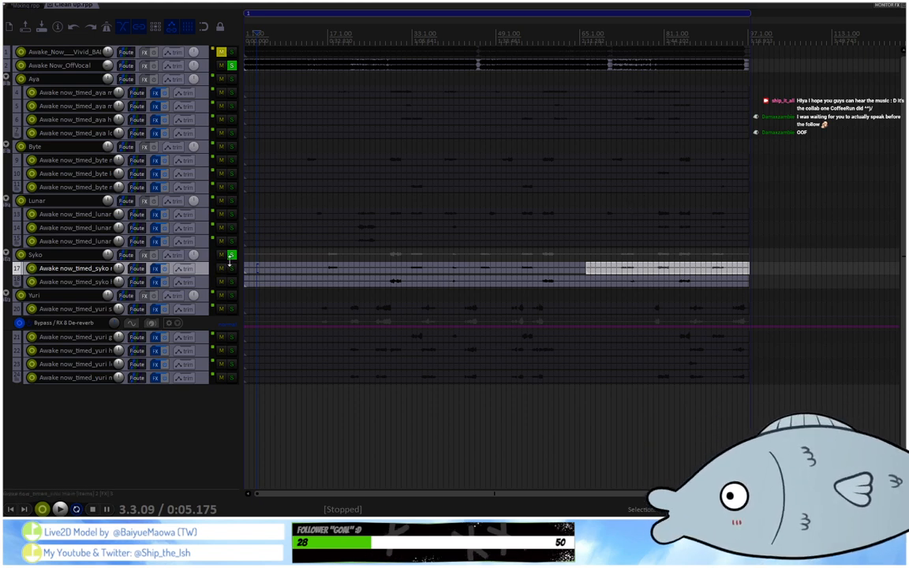
{"action": "left_click", "coordinate": [231, 254]}
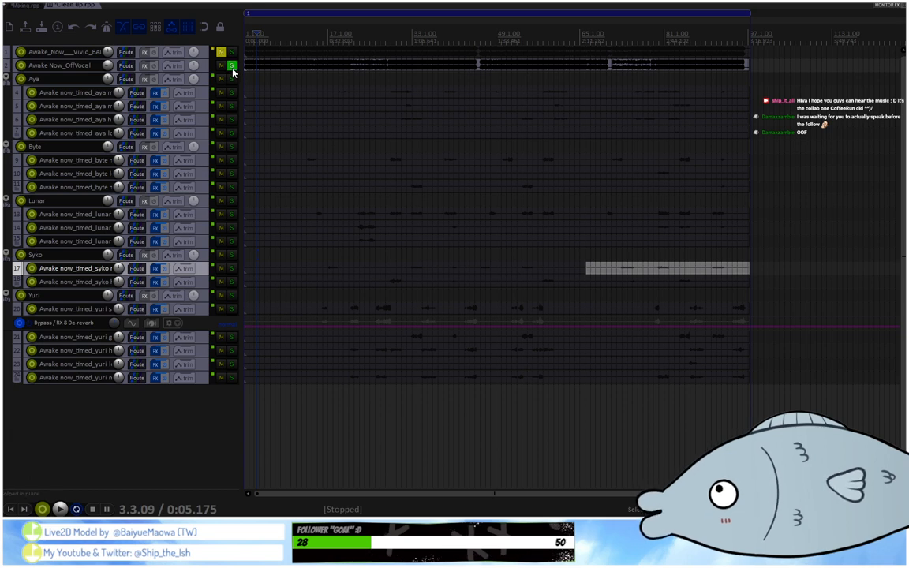
{"action": "left_click", "coordinate": [232, 66]}
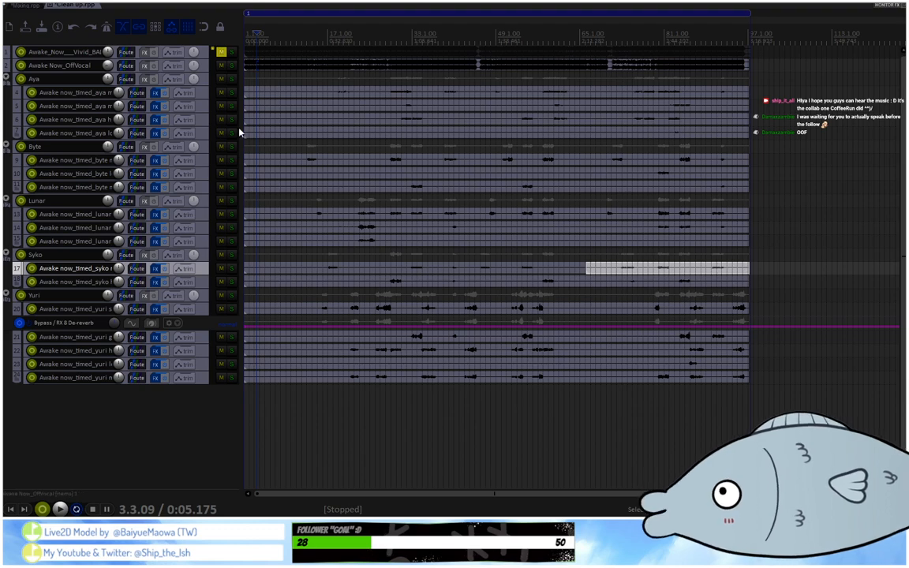
Show the Clean Up project's mixer and examine the De-click, De-reverb and MAutoVolume chains across the vocal tracks.
{"action": "key", "text": "ctrl+m"}
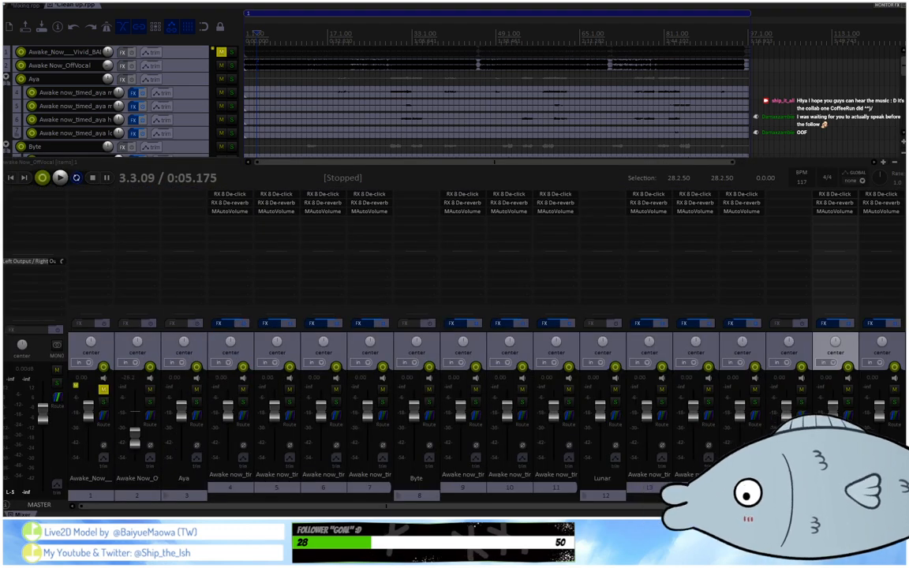
{"action": "left_click_drag", "start_coordinate": [322, 506], "coordinate": [652, 504]}
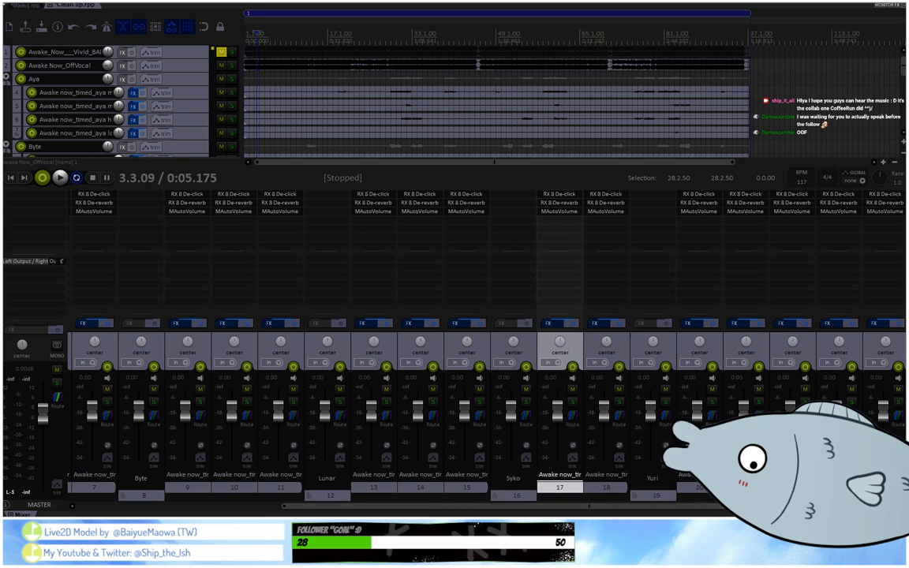
{"action": "mouse_move", "coordinate": [651, 506]}
{"action": "left_mouse_down"}
{"action": "mouse_move", "coordinate": [434, 515]}
{"action": "mouse_move", "coordinate": [662, 514]}
{"action": "left_mouse_up"}
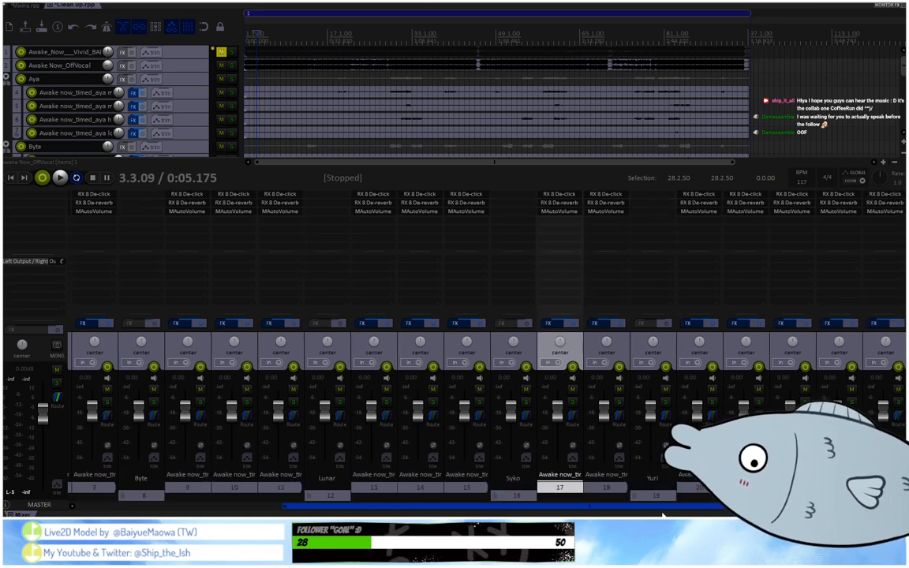
{"action": "left_click_drag", "start_coordinate": [662, 506], "coordinate": [437, 506]}
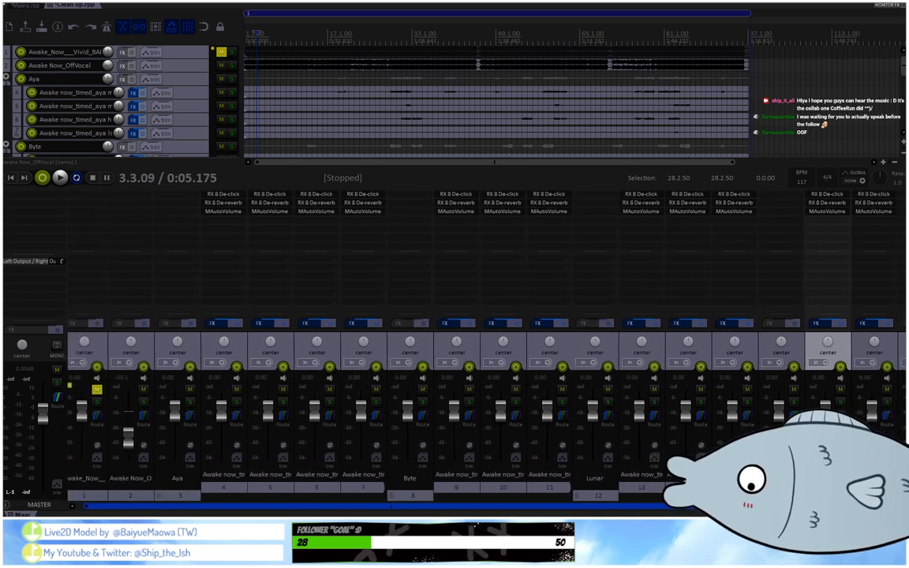
Bypass the effect chains on tracks 4, 5 and 6.
{"action": "left_click", "coordinate": [240, 324]}
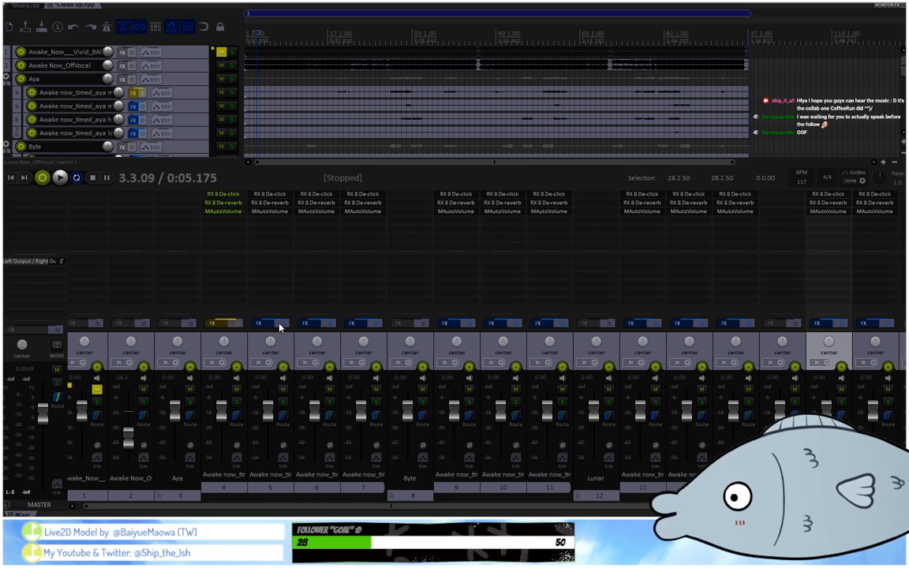
{"action": "left_click", "coordinate": [284, 324]}
{"action": "left_click", "coordinate": [331, 324]}
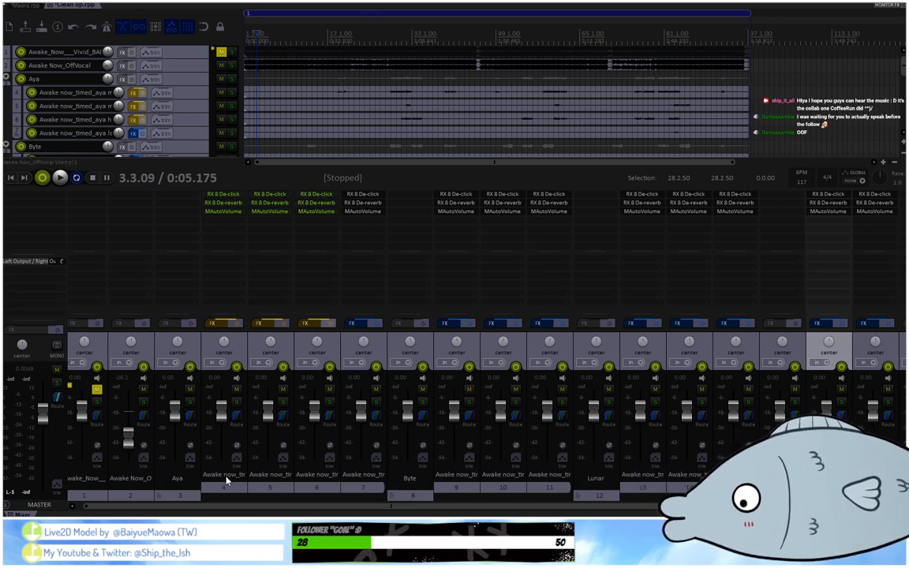
Select tracks 4 through 24 and bypass the effect chains of all the remaining vocal tracks together.
{"action": "left_click", "coordinate": [205, 429]}
{"action": "left_click_drag", "start_coordinate": [295, 506], "coordinate": [688, 510]}
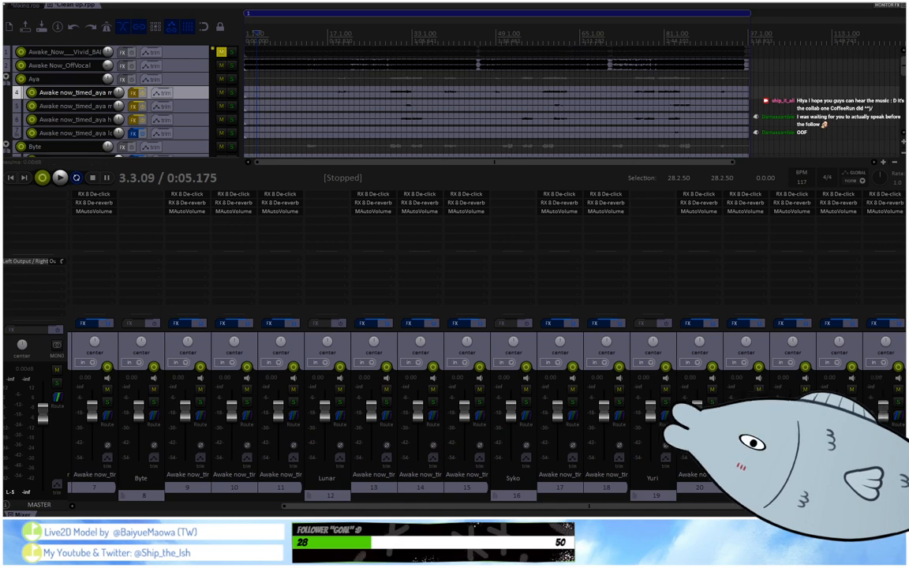
{"action": "double_click", "coordinate": [885, 457]}
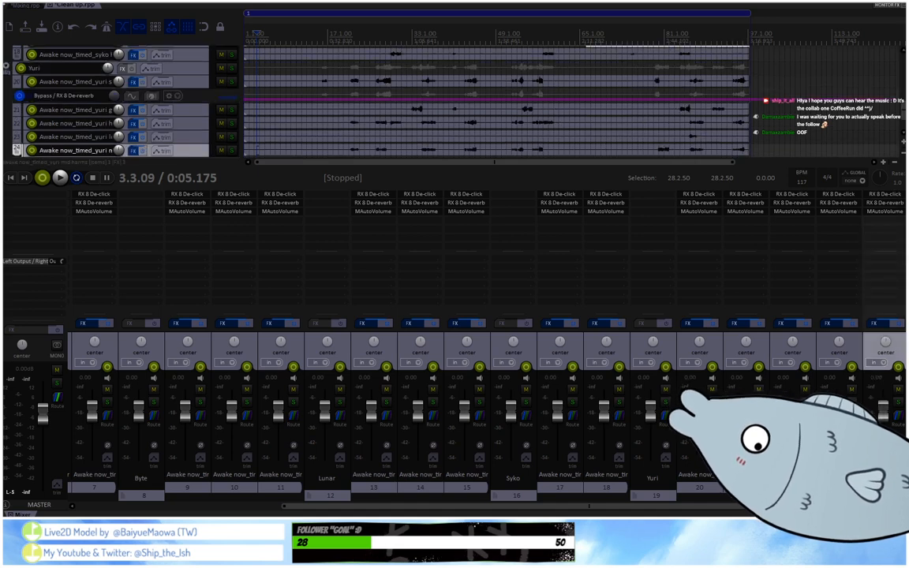
{"action": "left_click_drag", "start_coordinate": [693, 509], "coordinate": [279, 502]}
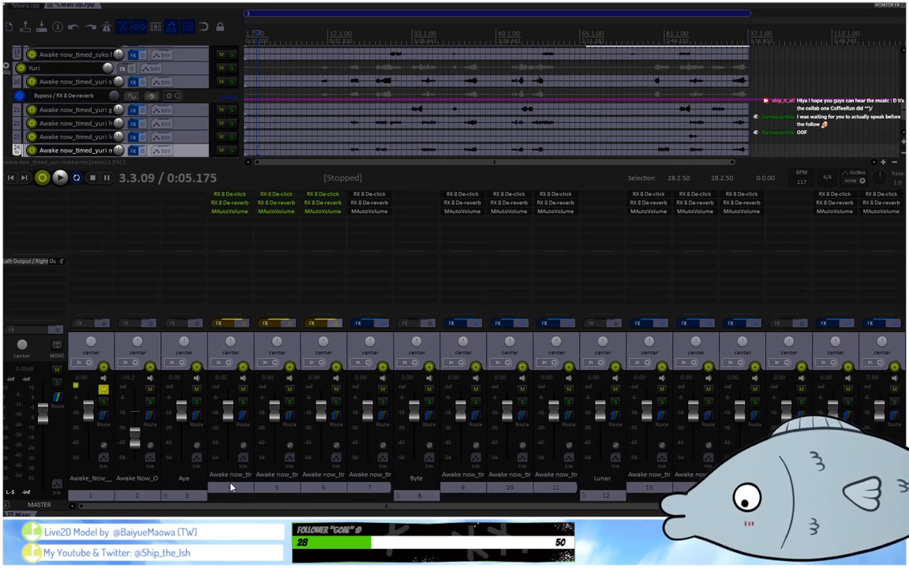
{"action": "left_click", "coordinate": [226, 476]}
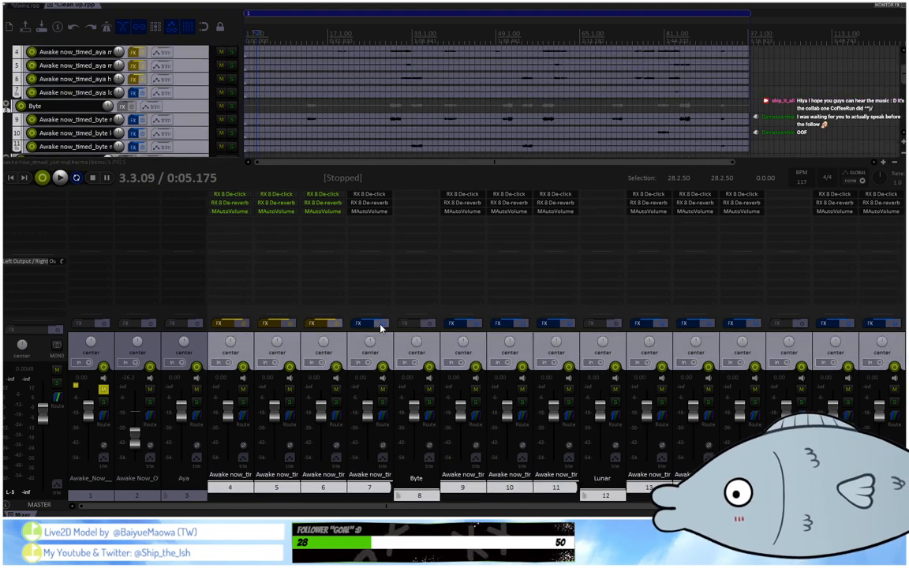
{"action": "left_click", "coordinate": [381, 324]}
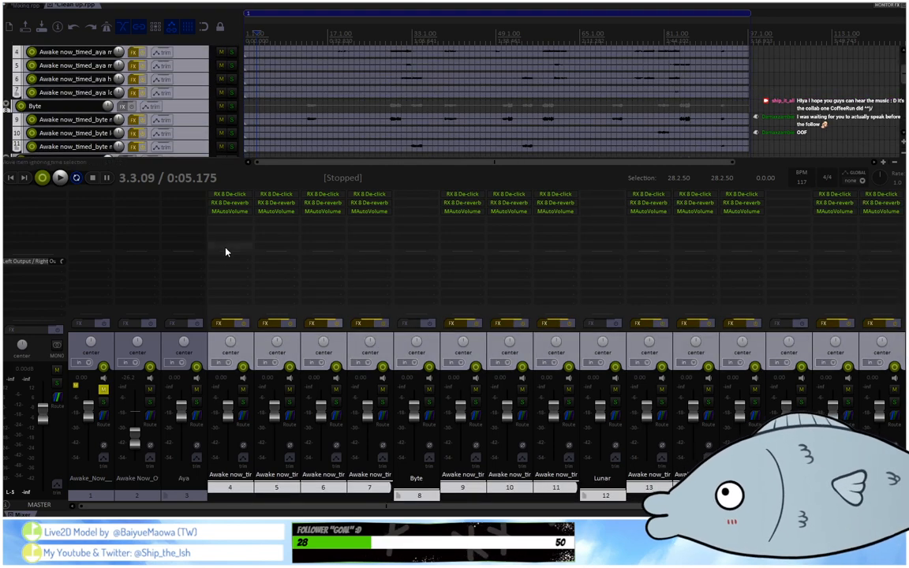
Select only track 4, check the vocal tracks in the arrangement, and hide the mixer.
{"action": "left_click", "coordinate": [226, 497]}
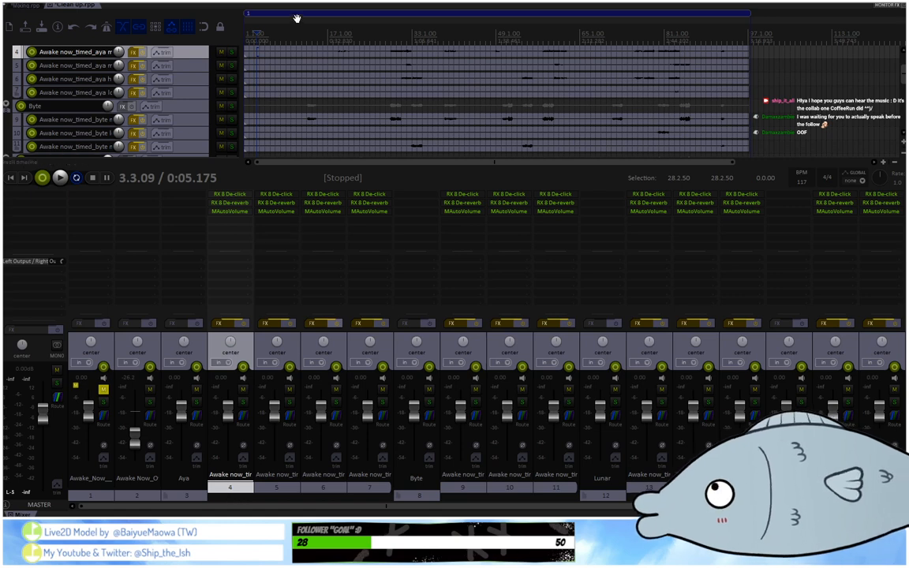
{"action": "scroll", "coordinate": [209, 70], "scroll_direction": "up", "scroll_amount": 2}
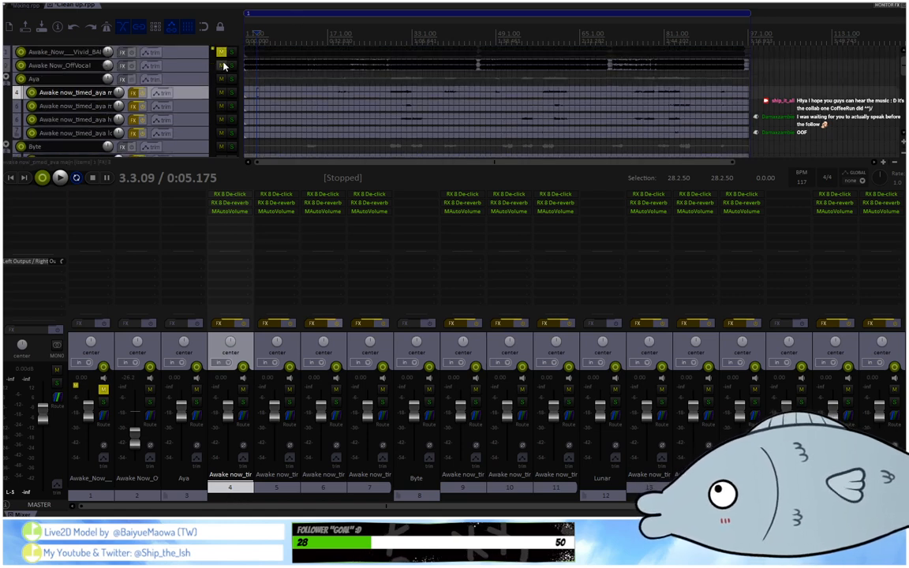
{"action": "scroll", "coordinate": [195, 102], "scroll_direction": "down", "scroll_amount": 8}
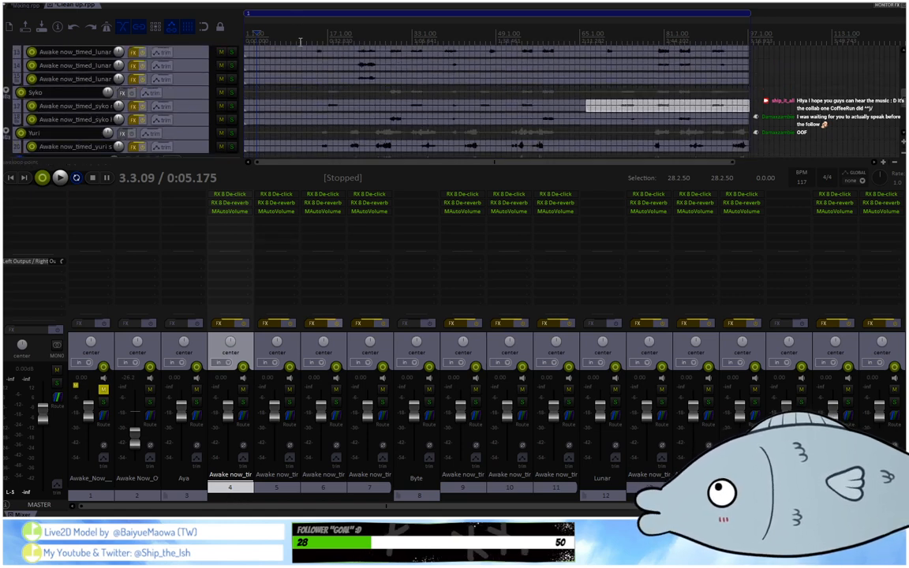
{"action": "scroll", "coordinate": [177, 103], "scroll_direction": "up", "scroll_amount": 1}
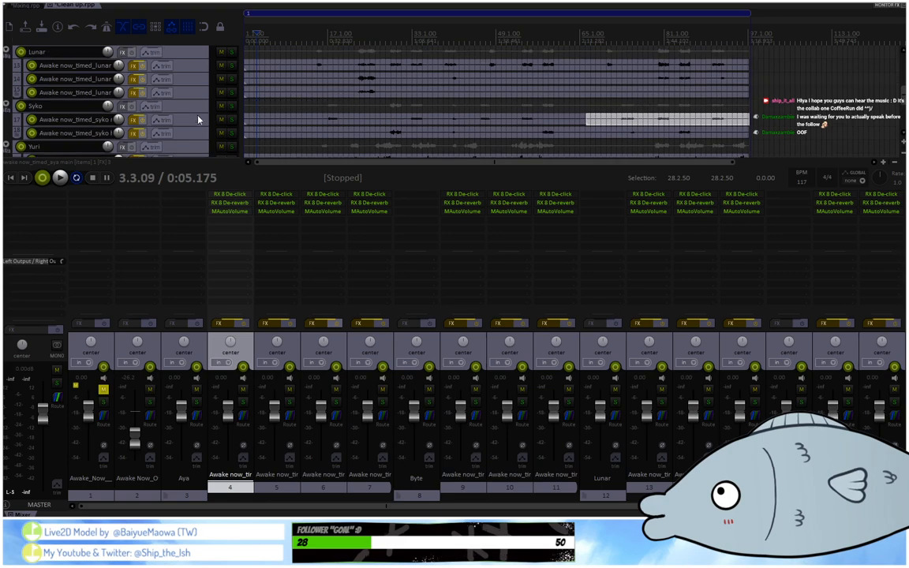
{"action": "left_click", "coordinate": [9, 515]}
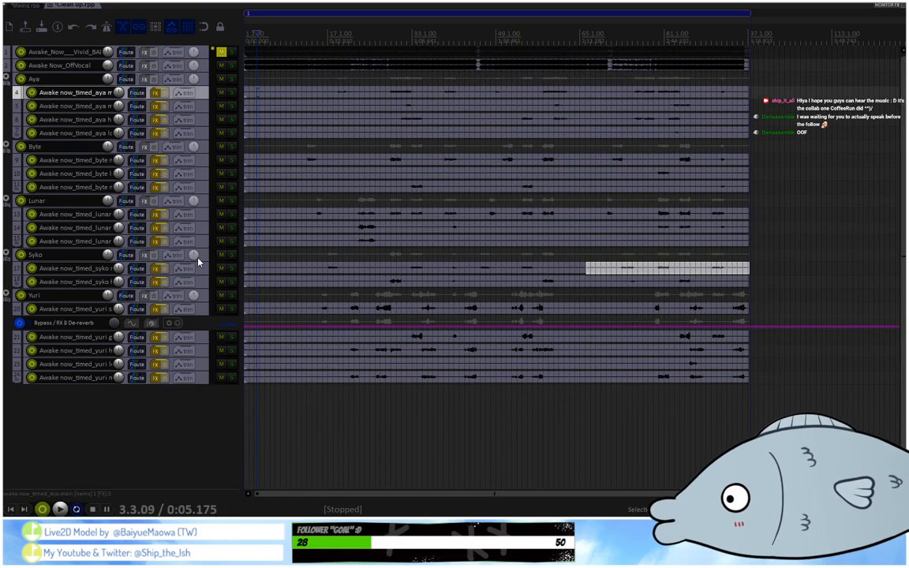
Place the edit cursor at 13.1.44 and play the unprocessed vocals with the off-vocal track through to about bar 29, then stop.
{"action": "scroll", "coordinate": [336, 43], "scroll_direction": "up", "scroll_amount": 4}
{"action": "scroll", "coordinate": [336, 43], "scroll_direction": "up", "scroll_amount": 2}
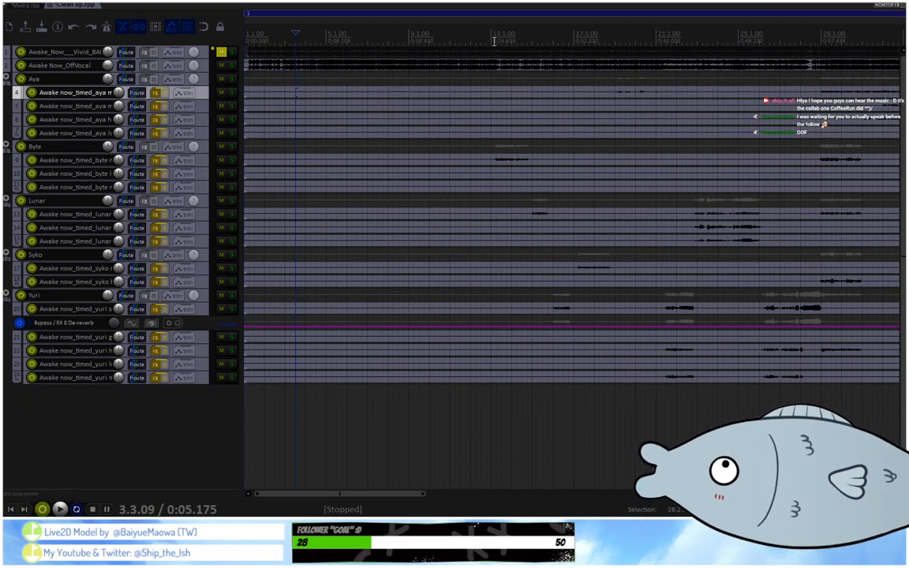
{"action": "left_click", "coordinate": [492, 55]}
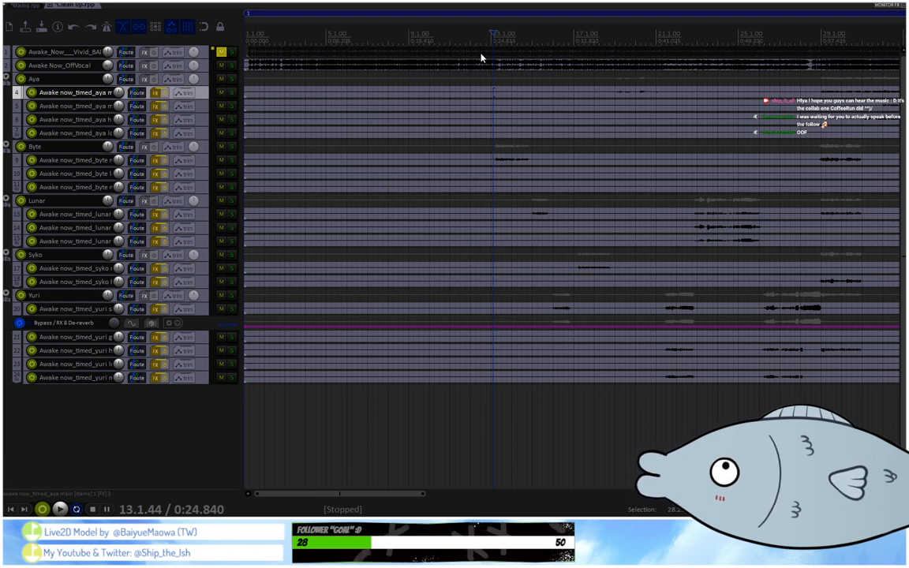
{"action": "key", "text": "space"}
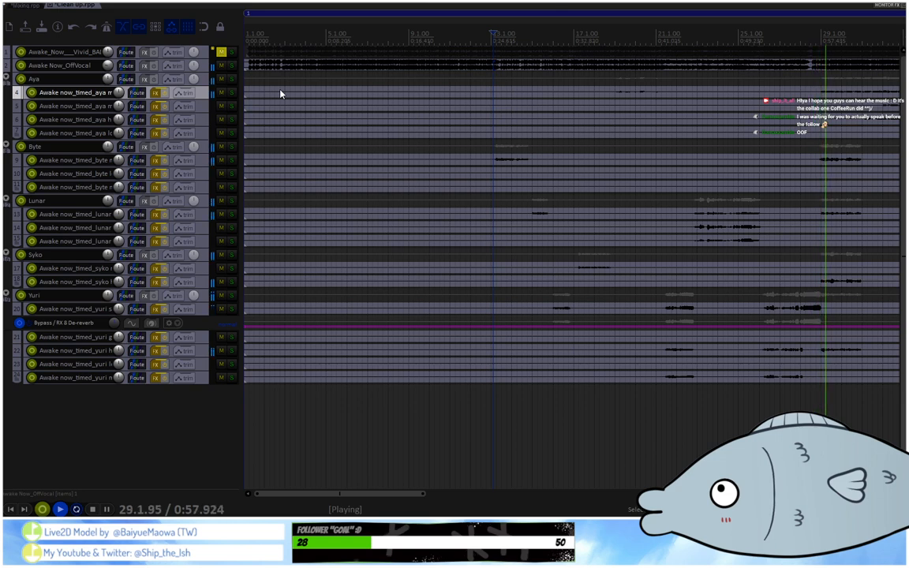
{"action": "key", "text": "space"}
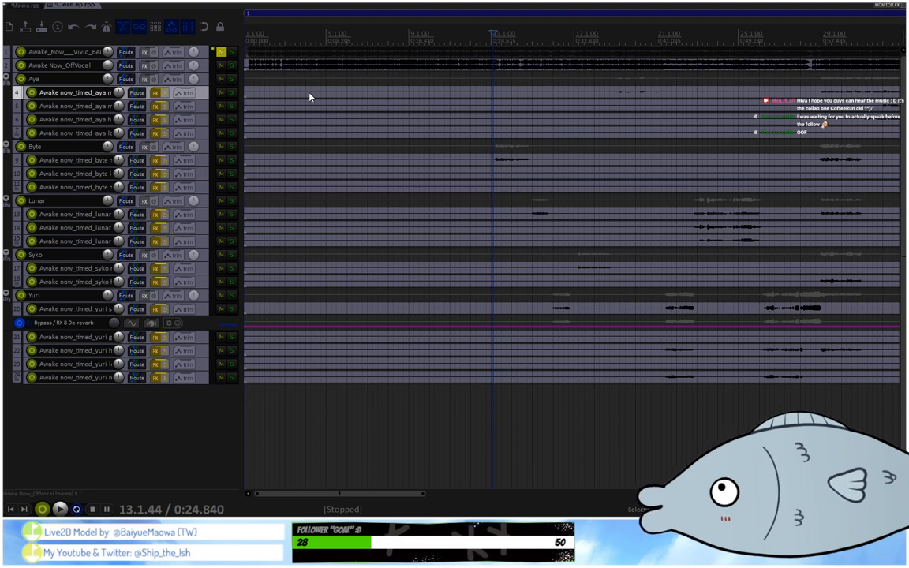
Close the Clean Up project and return to the Mixing project.
{"action": "left_click", "coordinate": [30, 5]}
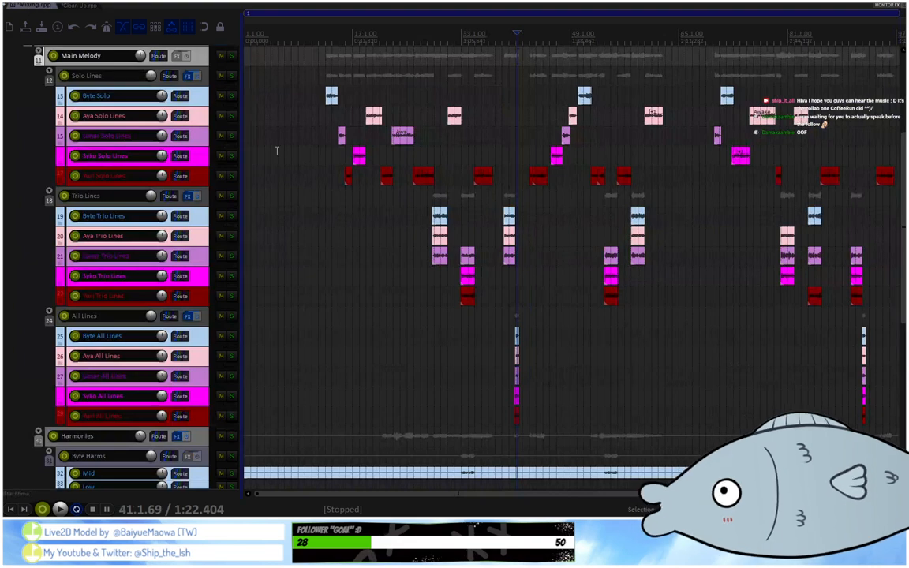
{"action": "left_click", "coordinate": [77, 7]}
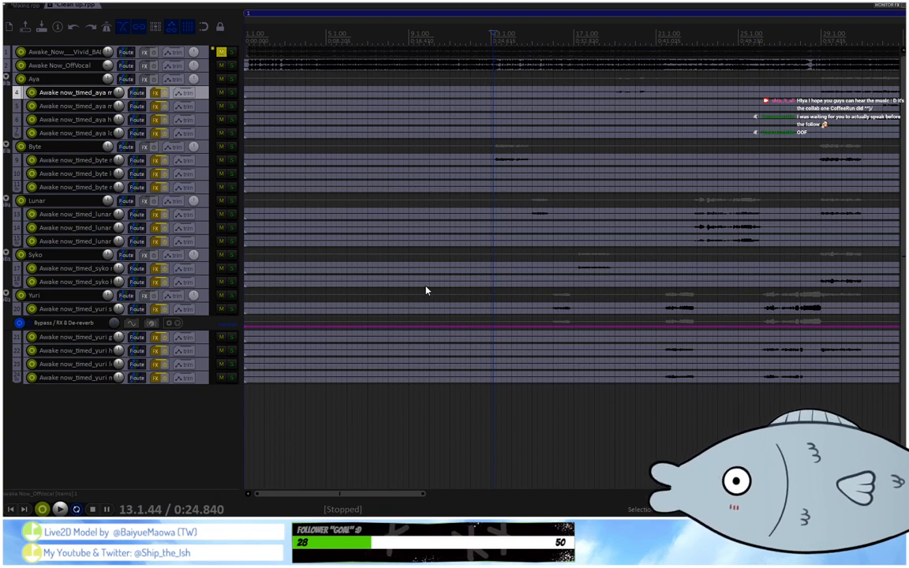
{"action": "left_click", "coordinate": [457, 287]}
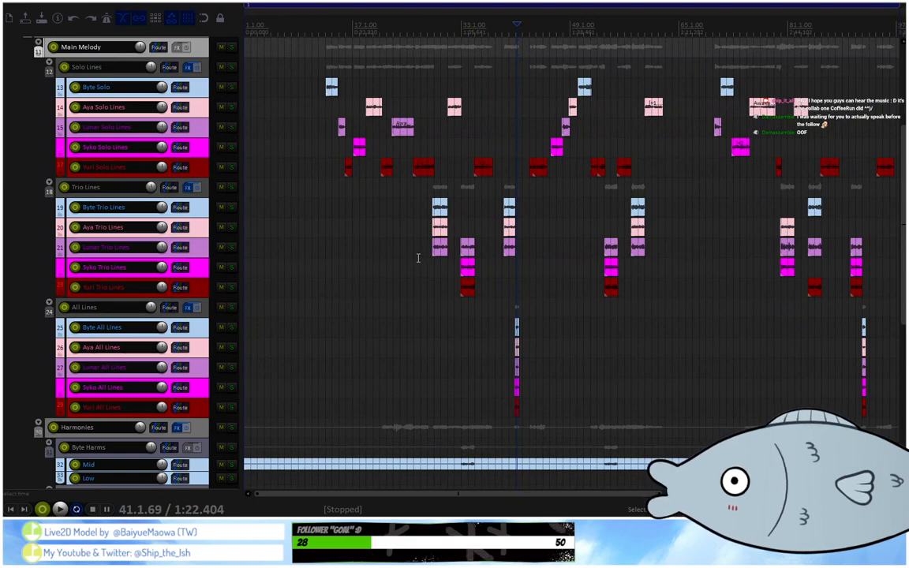
View the whole song in the arrangement, then show the mixer and review the Solo Lines and Trio Lines effect chains.
{"action": "scroll", "coordinate": [428, 28], "scroll_direction": "down", "scroll_amount": 3}
{"action": "scroll", "coordinate": [424, 27], "scroll_direction": "up", "scroll_amount": 2}
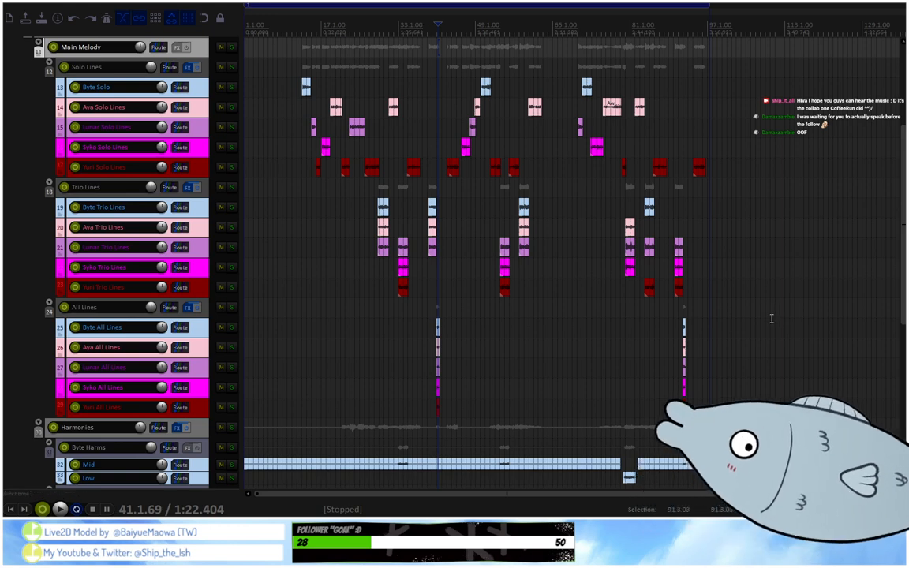
{"action": "key", "text": "ctrl+m"}
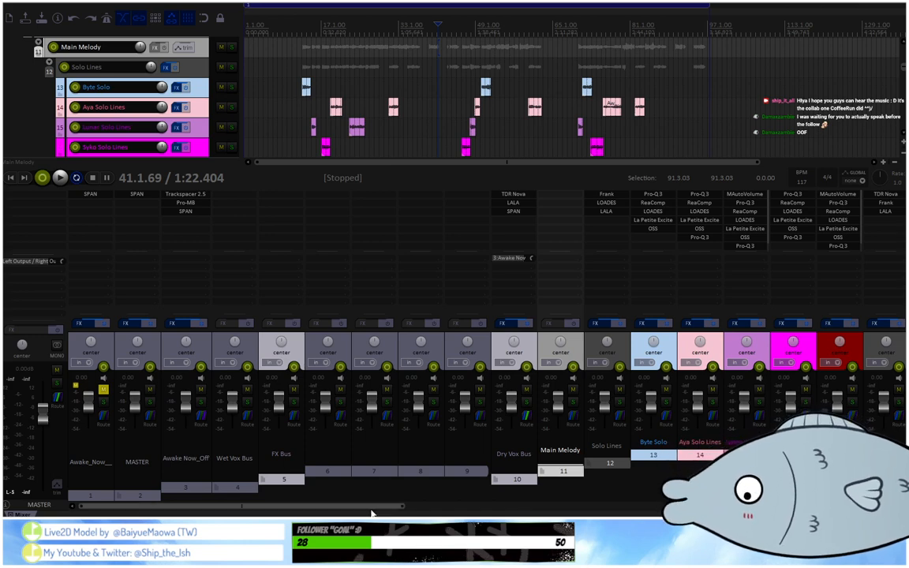
{"action": "scroll", "coordinate": [378, 508], "scroll_direction": "right", "scroll_amount": 5}
{"action": "scroll", "coordinate": [434, 499], "scroll_direction": "right", "scroll_amount": 4}
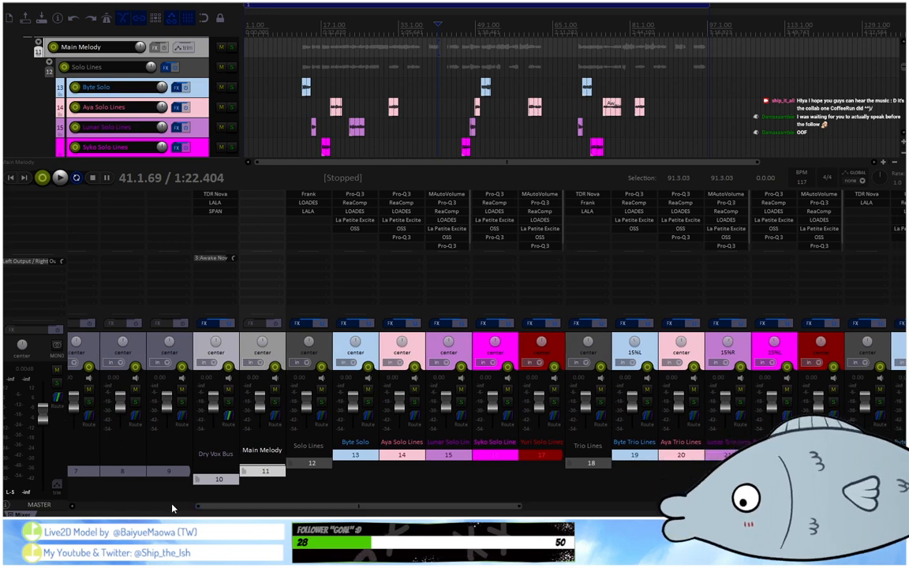
{"action": "scroll", "coordinate": [284, 507], "scroll_direction": "right", "scroll_amount": 3}
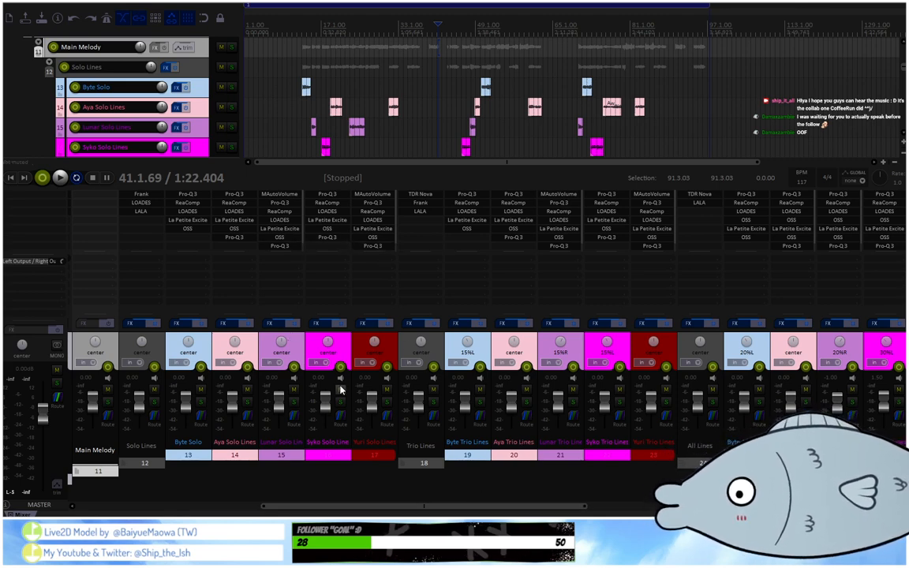
Solo track 17 in the Solo Lines folder and open its effect chain at the MAutoVolume plug-in.
{"action": "left_click", "coordinate": [387, 403]}
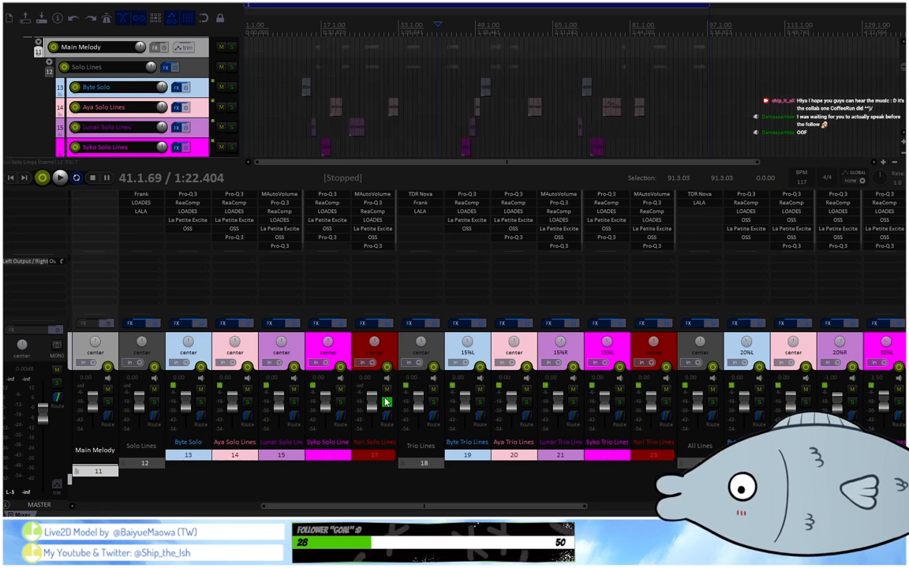
{"action": "left_click_drag", "start_coordinate": [390, 504], "coordinate": [263, 505]}
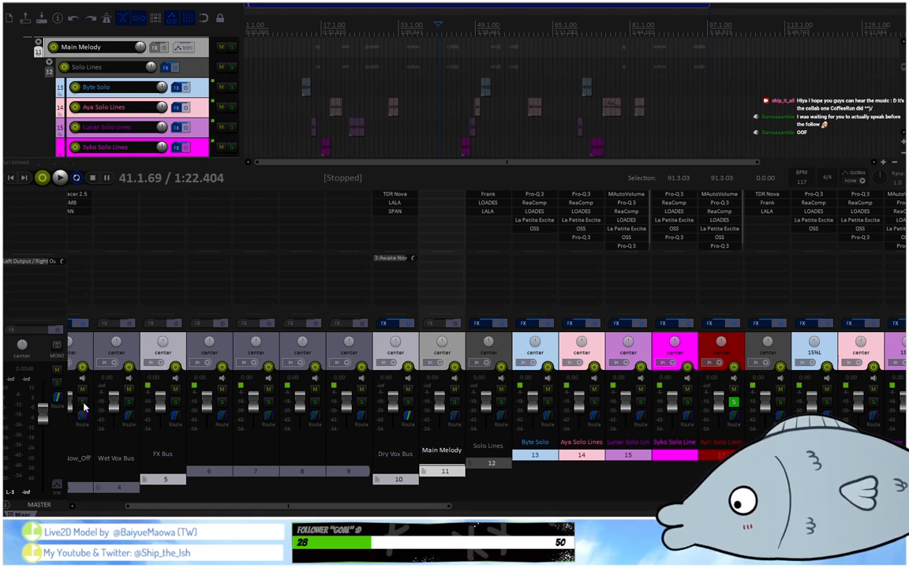
{"action": "left_click_drag", "start_coordinate": [237, 507], "coordinate": [321, 510]}
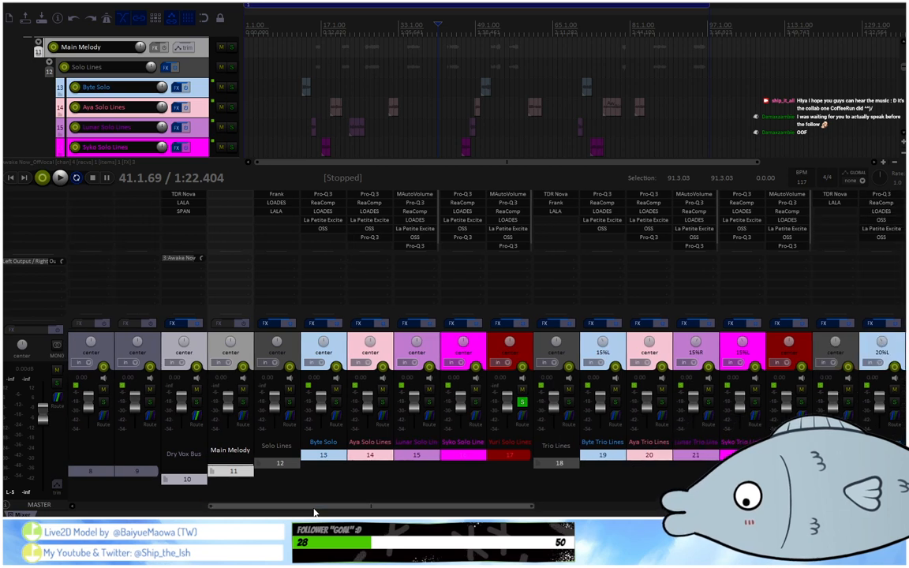
{"action": "left_click", "coordinate": [512, 194], "text": "alt"}
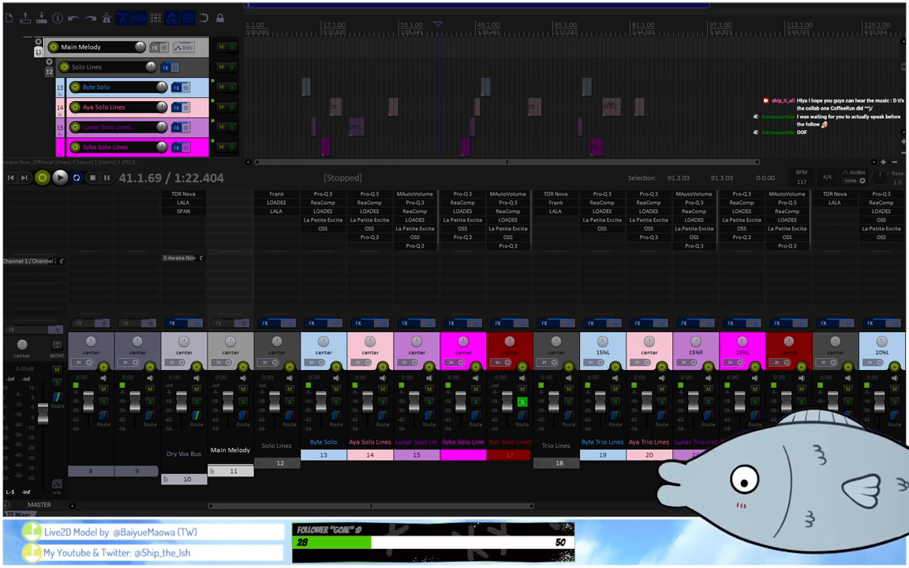
{"action": "left_click", "coordinate": [347, 496]}
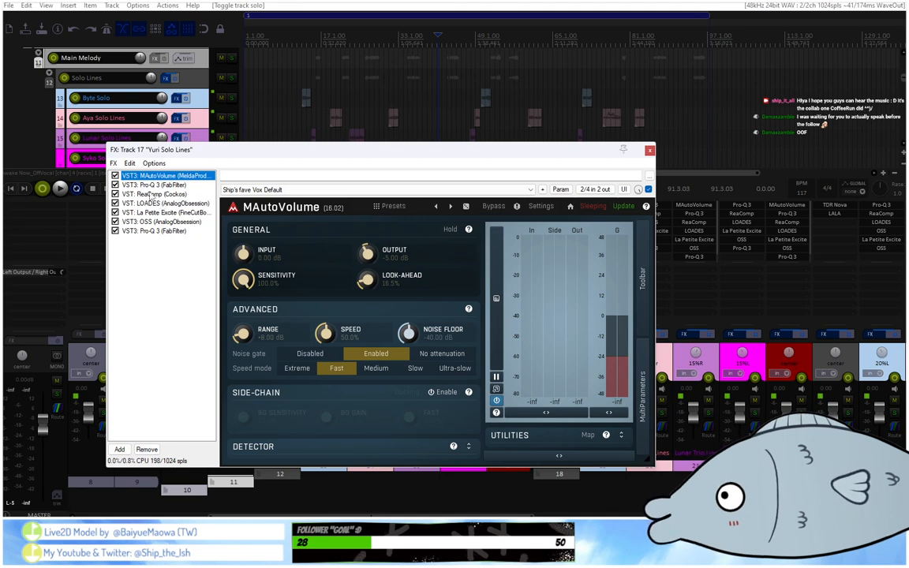
Review track 17's remaining plug-ins in chain order: Pro-Q 3, ReaComp, LOADES, La Petite Excite, OSS and the final Pro-Q 3.
{"action": "left_click", "coordinate": [146, 184]}
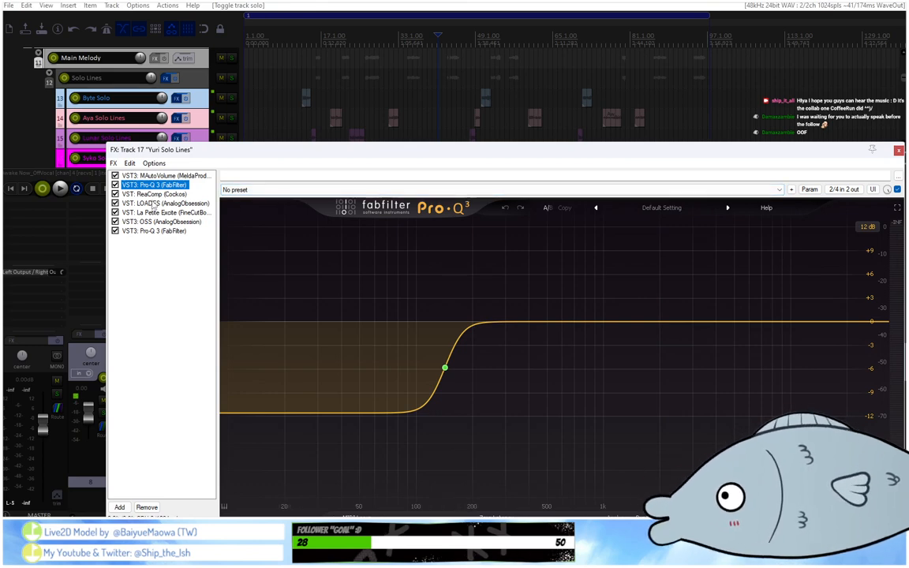
{"action": "mouse_move", "coordinate": [441, 372]}
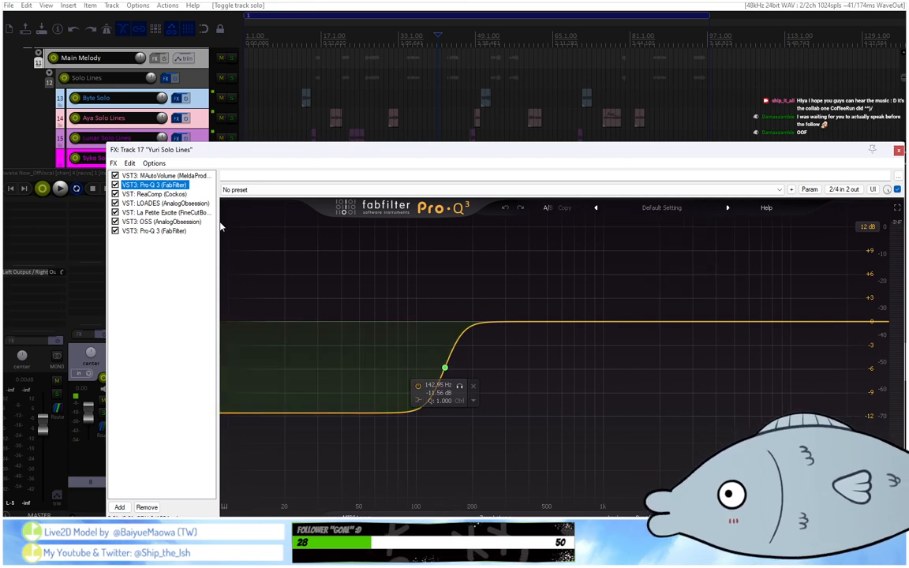
{"action": "left_click", "coordinate": [145, 197]}
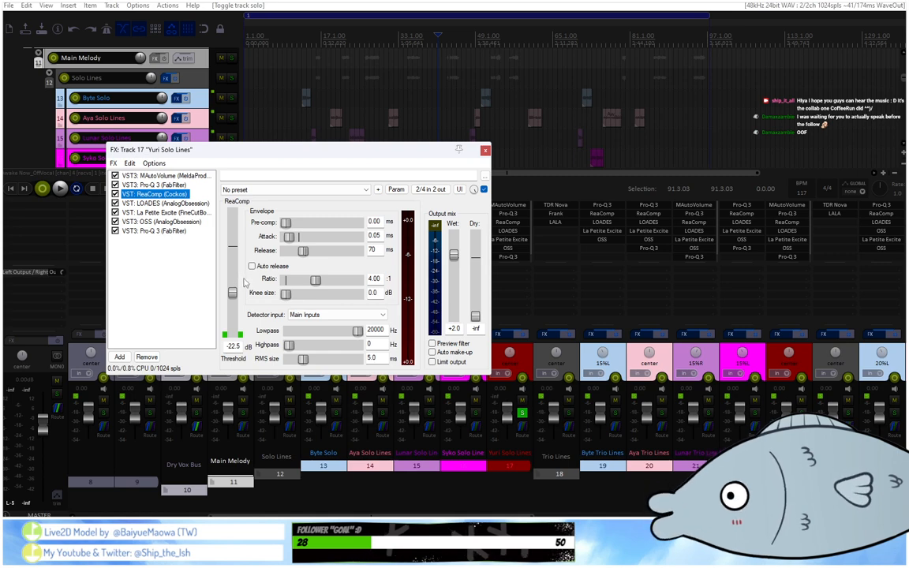
{"action": "left_click", "coordinate": [179, 204]}
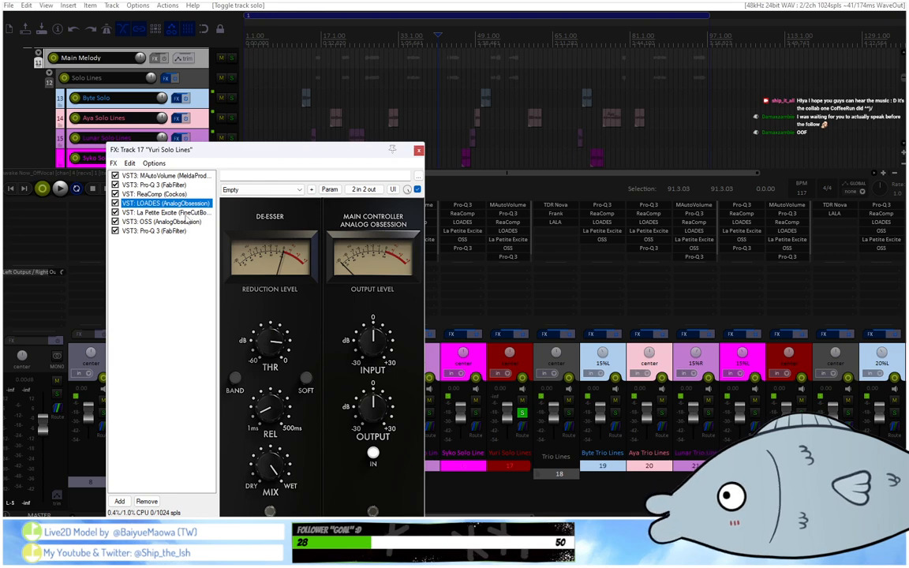
{"action": "left_click", "coordinate": [162, 213]}
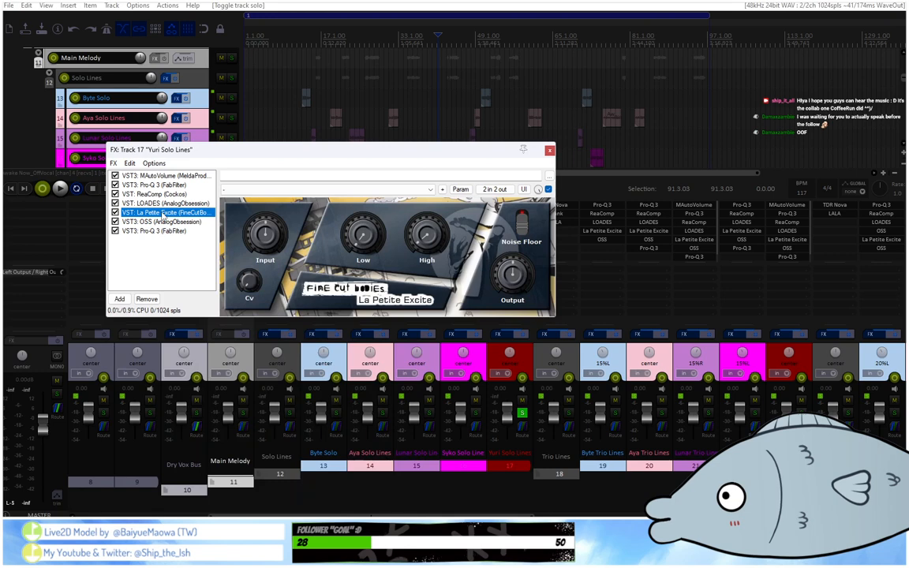
{"action": "mouse_move", "coordinate": [504, 288]}
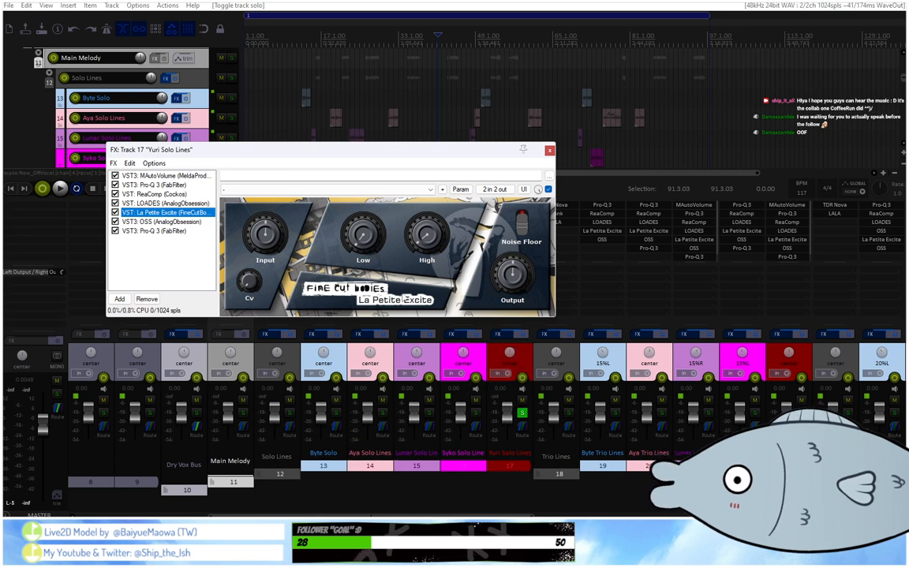
{"action": "left_click", "coordinate": [175, 222]}
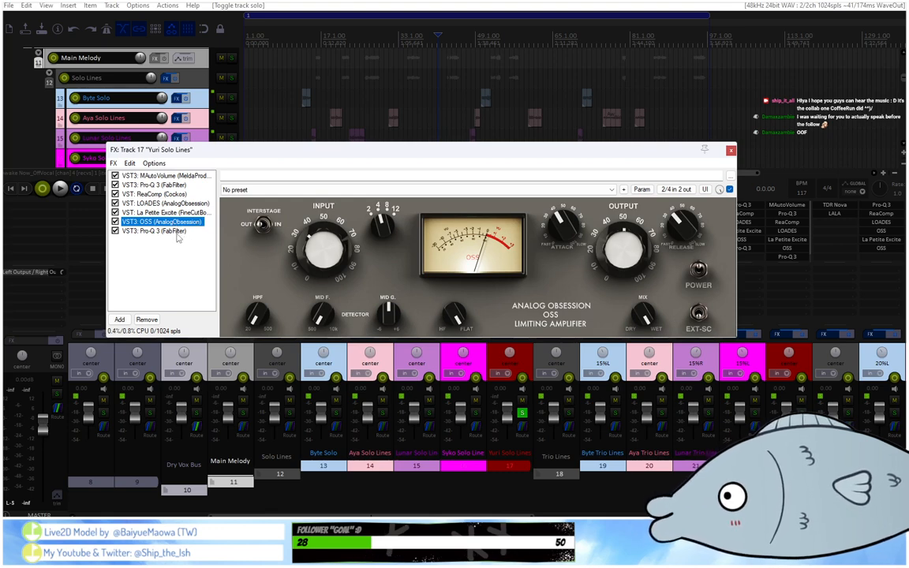
{"action": "left_click", "coordinate": [164, 231]}
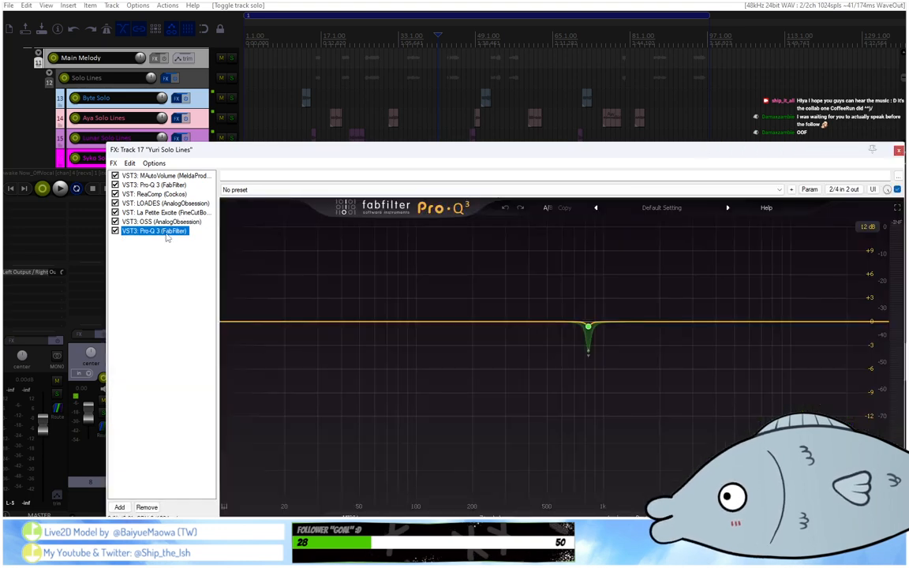
Compare track 17's two Pro-Q 3 instances, recheck MAutoVolume, and inspect the low-frequency band in the first Pro-Q 3.
{"action": "left_click", "coordinate": [152, 185]}
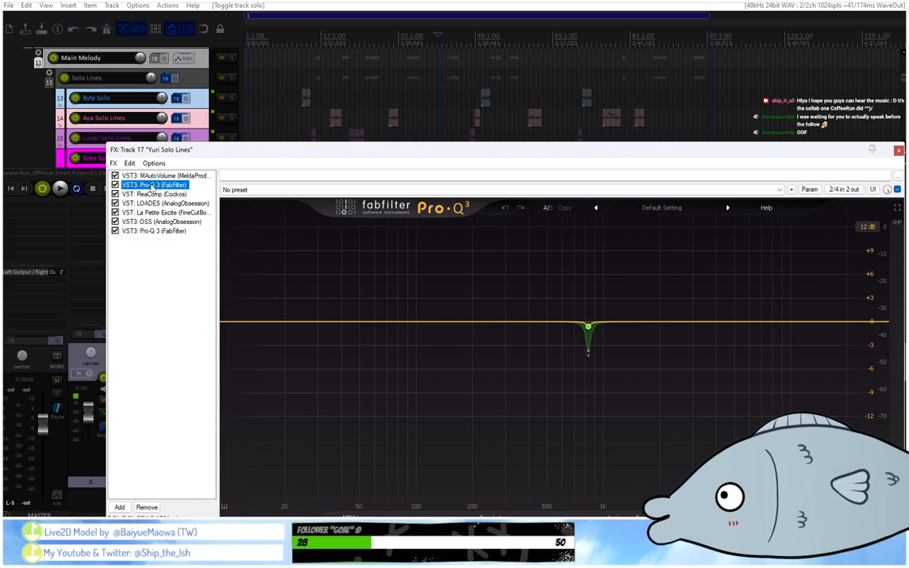
{"action": "left_click", "coordinate": [149, 231]}
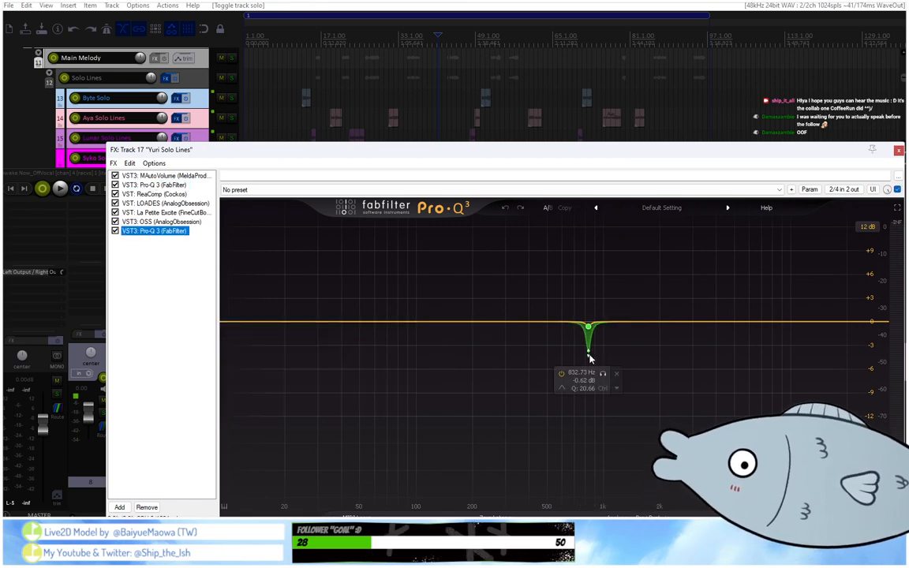
{"action": "left_click", "coordinate": [152, 176]}
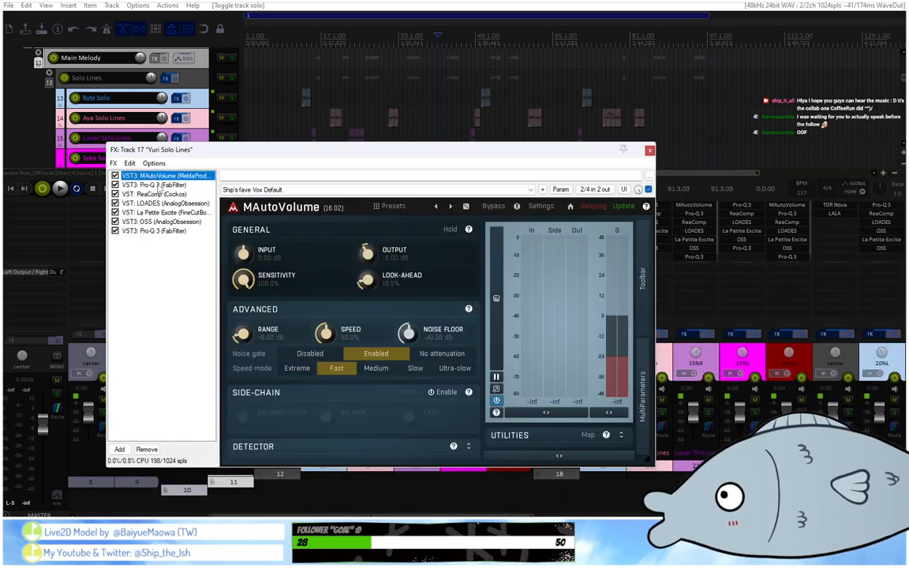
{"action": "left_click", "coordinate": [157, 185]}
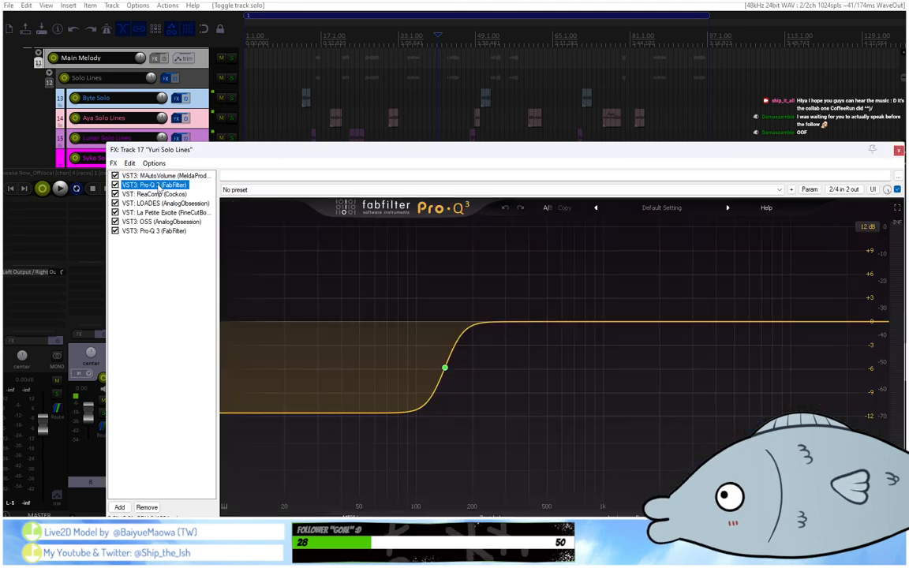
{"action": "mouse_move", "coordinate": [448, 404]}
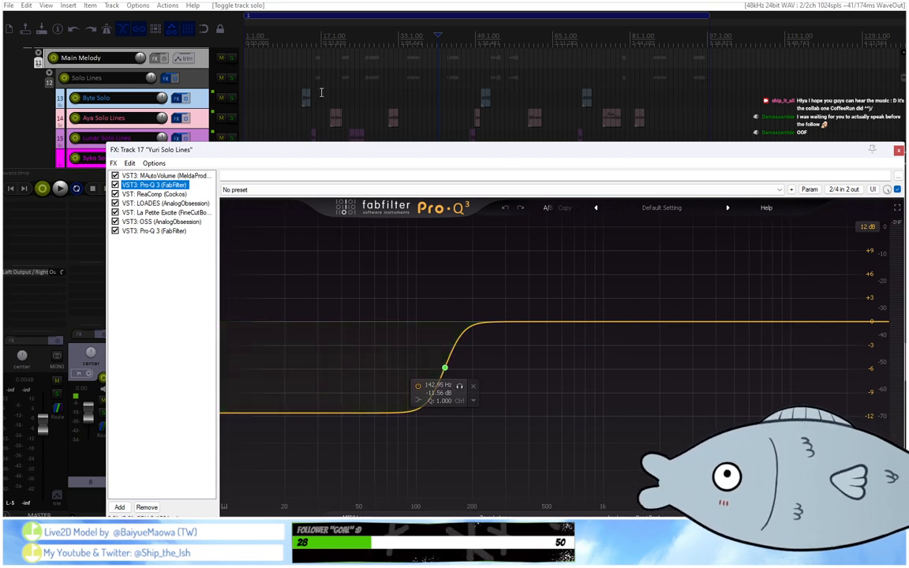
Place the edit cursor at track 17's clip around bar 26, play it with all effects active, and stop.
{"action": "scroll", "coordinate": [200, 108], "scroll_direction": "down", "scroll_amount": 3}
{"action": "left_click", "coordinate": [369, 71]}
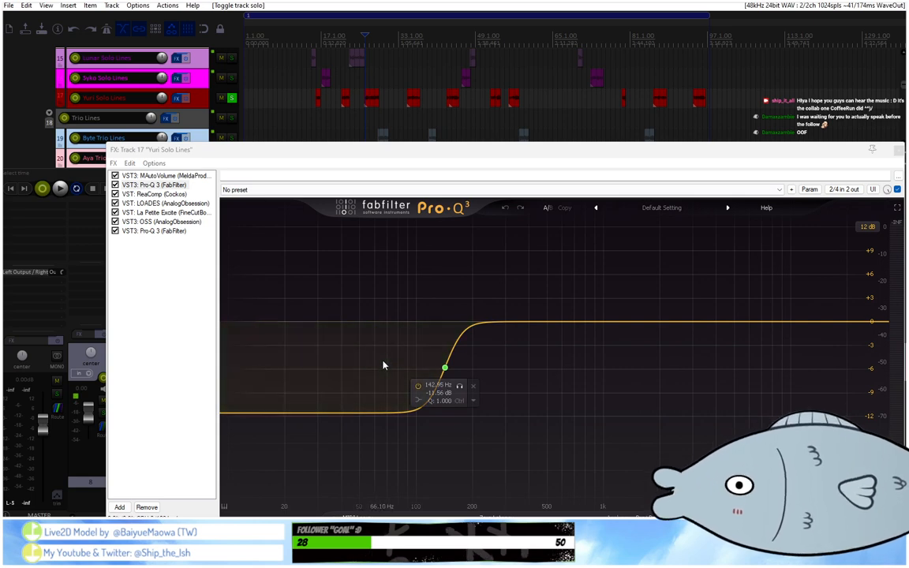
{"action": "scroll", "coordinate": [415, 36], "scroll_direction": "up", "scroll_amount": 3}
{"action": "scroll", "coordinate": [415, 36], "scroll_direction": "up", "scroll_amount": 3}
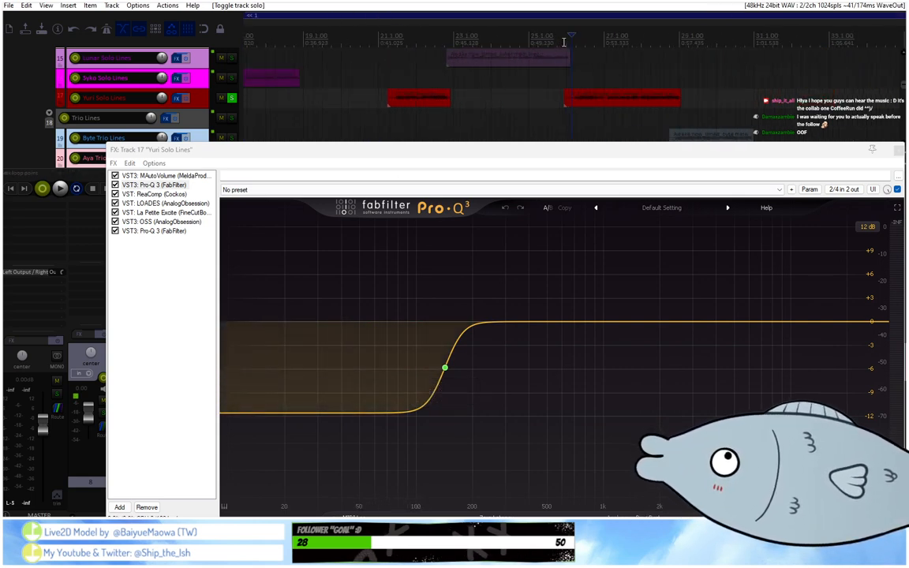
{"action": "key", "text": "space"}
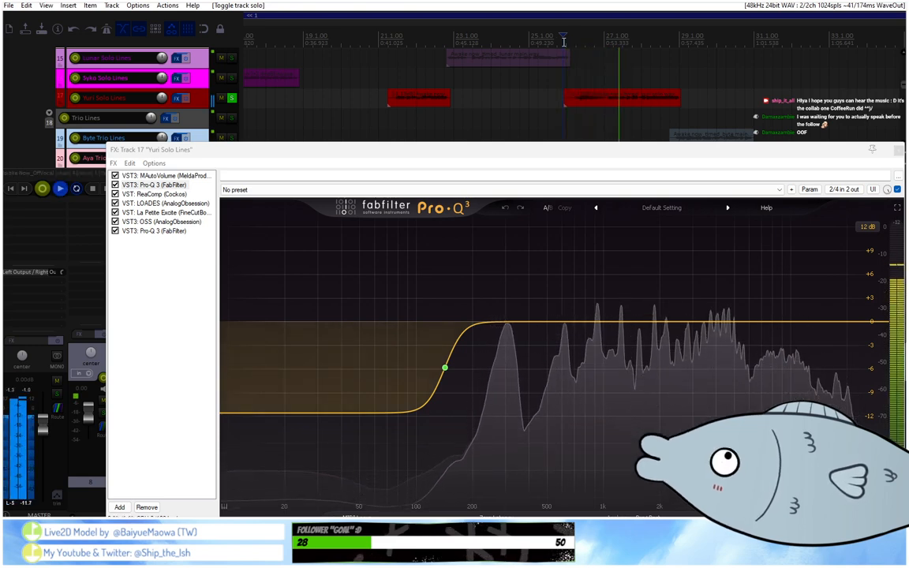
{"action": "key", "text": "space"}
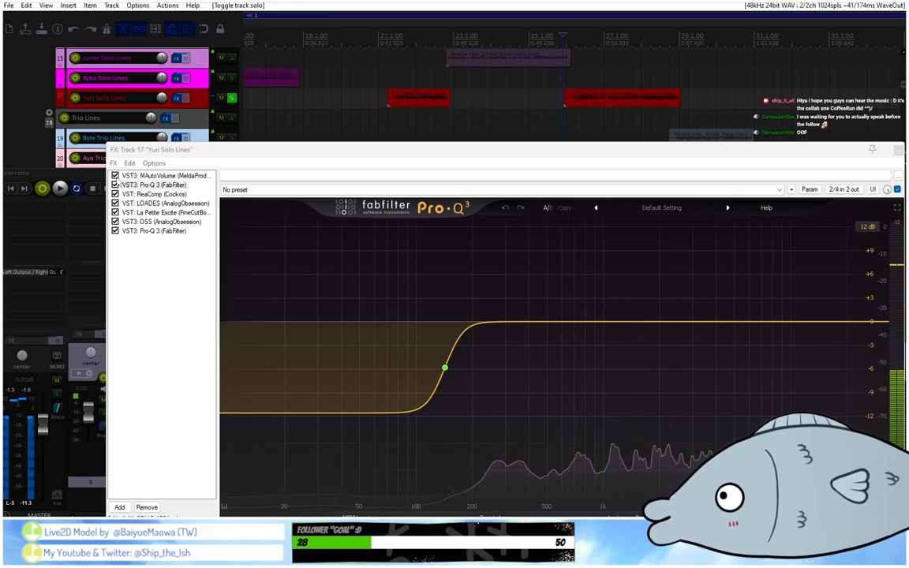
Bypass all seven plug-ins in track 17's effect chain, from MAutoVolume through the final Pro-Q 3.
{"action": "left_click", "coordinate": [141, 176]}
{"action": "key", "text": "ctrl+a"}
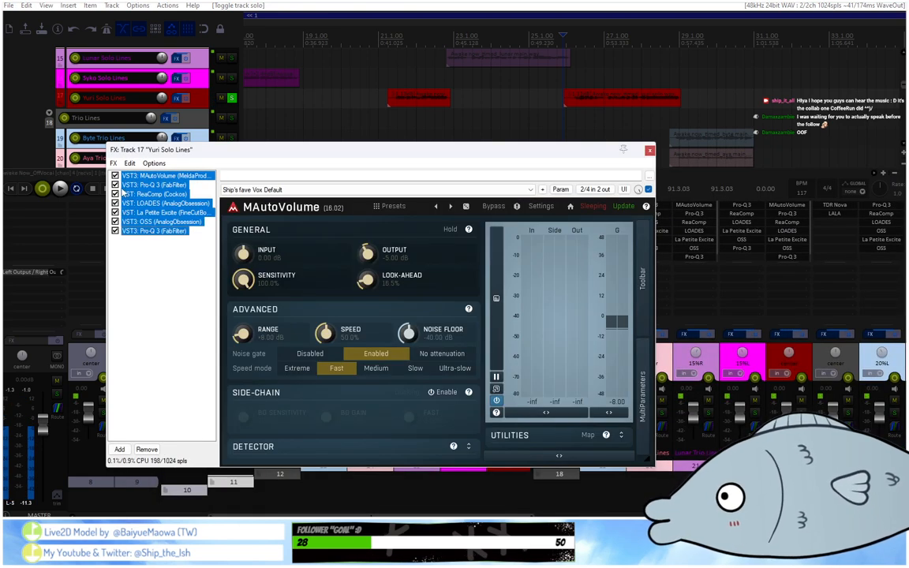
{"action": "left_click", "coordinate": [116, 183], "text": "shift"}
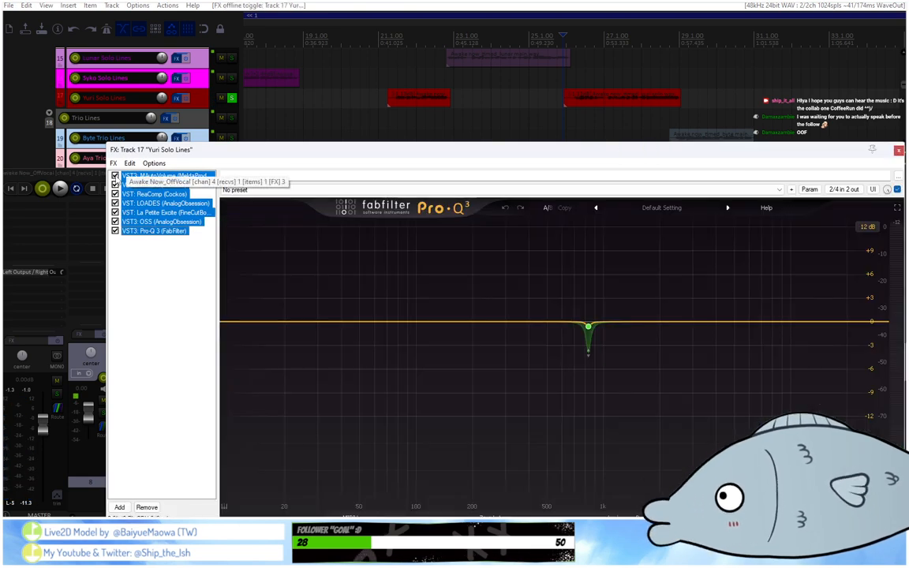
{"action": "left_click", "coordinate": [115, 177]}
{"action": "left_click", "coordinate": [115, 185]}
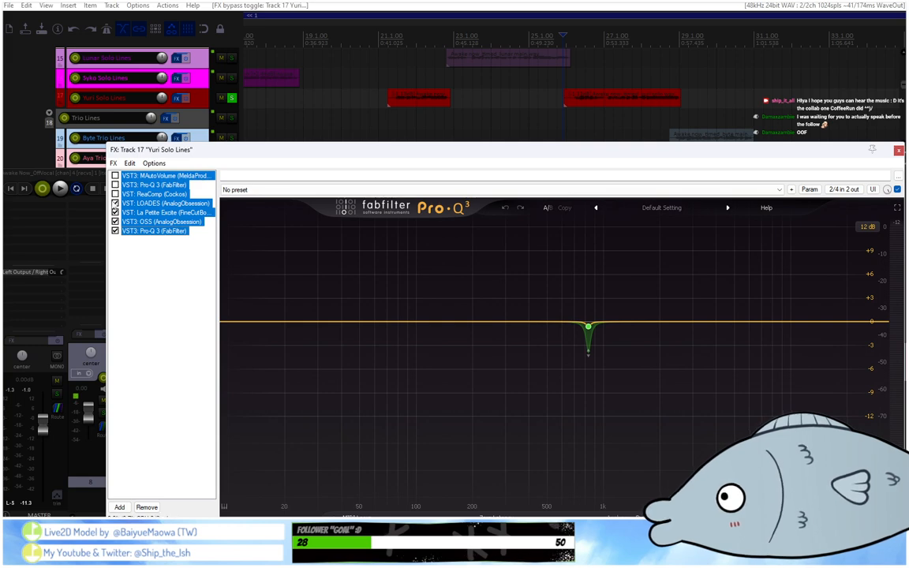
{"action": "left_click", "coordinate": [115, 221]}
{"action": "left_click", "coordinate": [115, 231]}
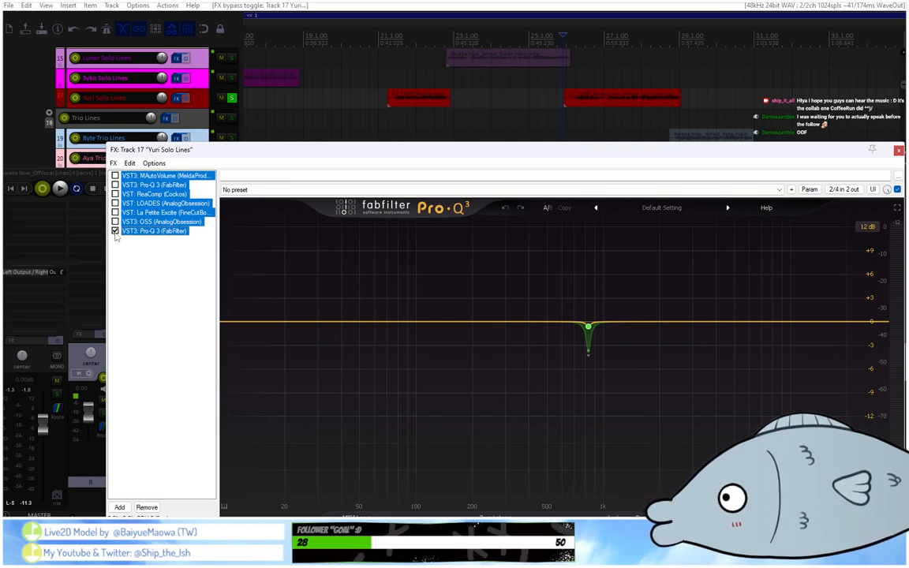
Play track 17's clip around bar 26 with its whole effect chain bypassed.
{"action": "left_click", "coordinate": [146, 252]}
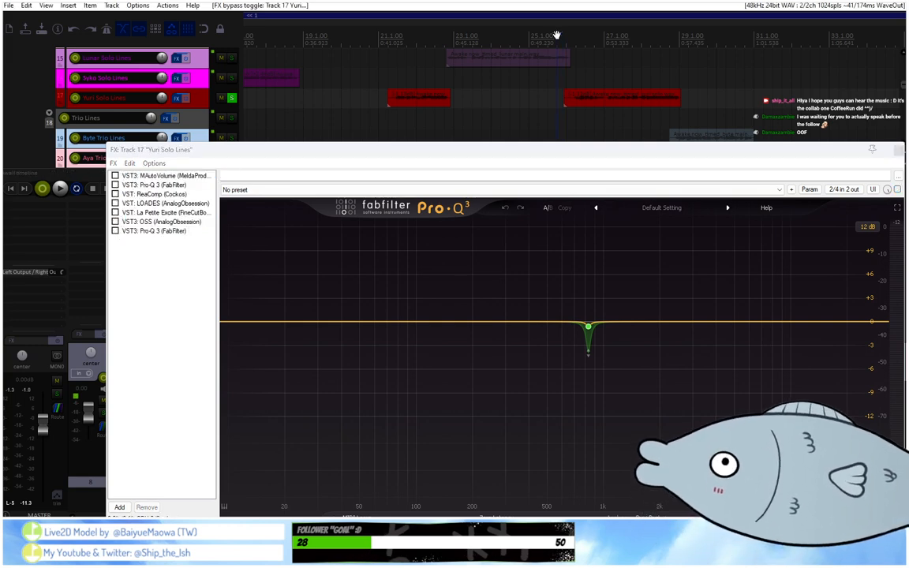
{"action": "key", "text": "space"}
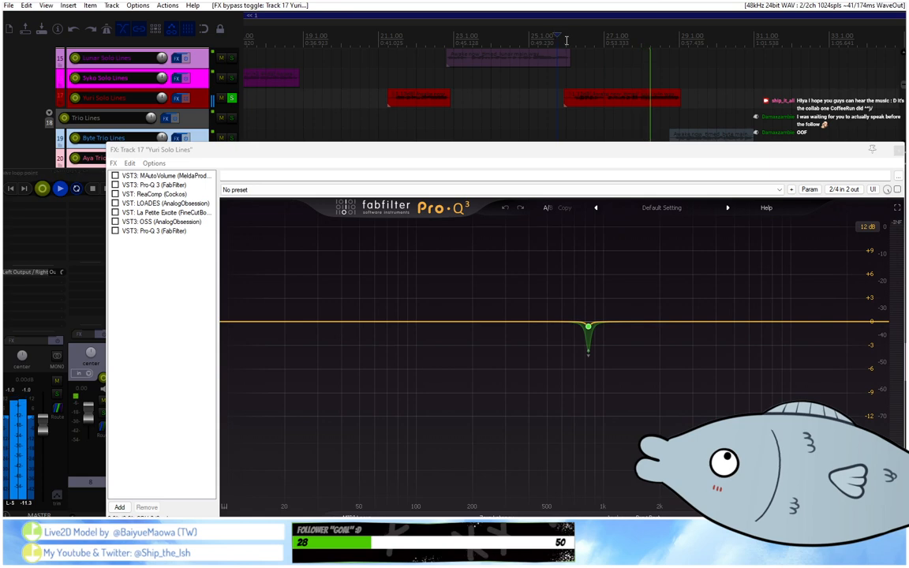
{"action": "scroll", "coordinate": [490, 52], "scroll_direction": "down", "scroll_amount": 5}
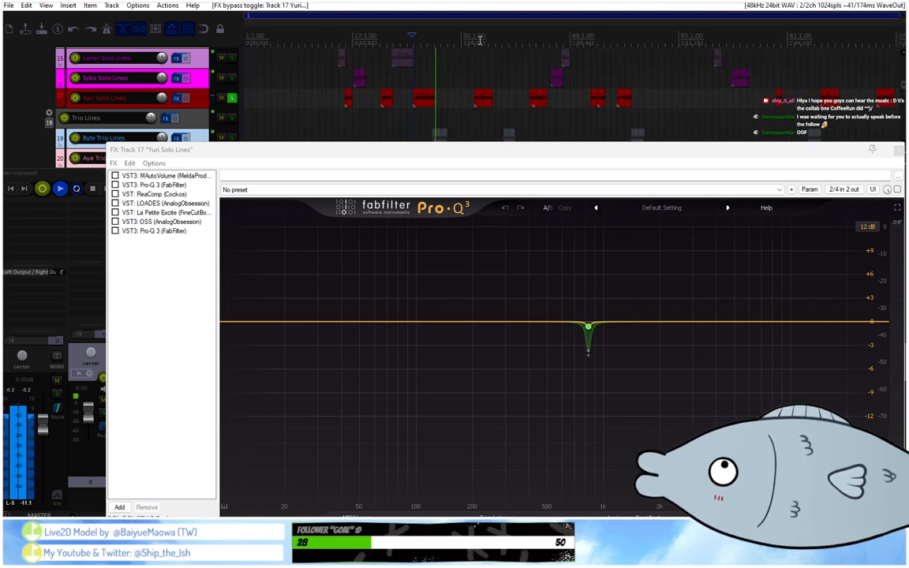
Re-enable MAutoVolume and the first Pro-Q 3 on track 17, and play the clip around bar 26.
{"action": "left_click", "coordinate": [115, 175]}
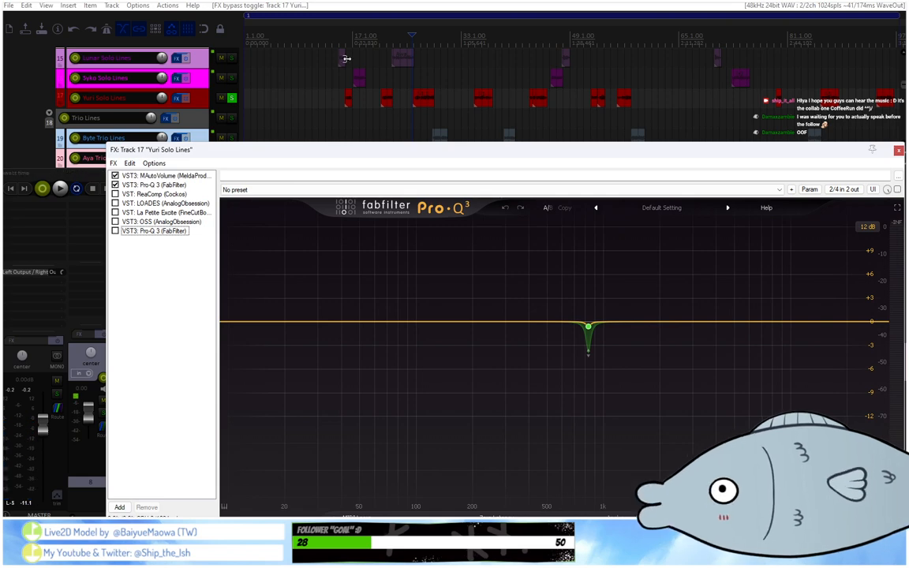
{"action": "scroll", "coordinate": [428, 43], "scroll_direction": "up", "scroll_amount": 4}
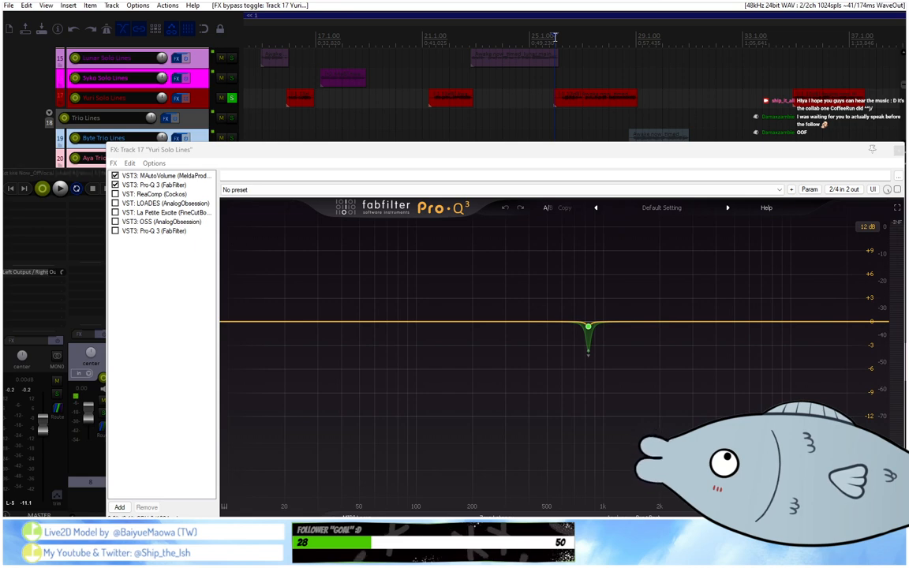
{"action": "left_click", "coordinate": [152, 186]}
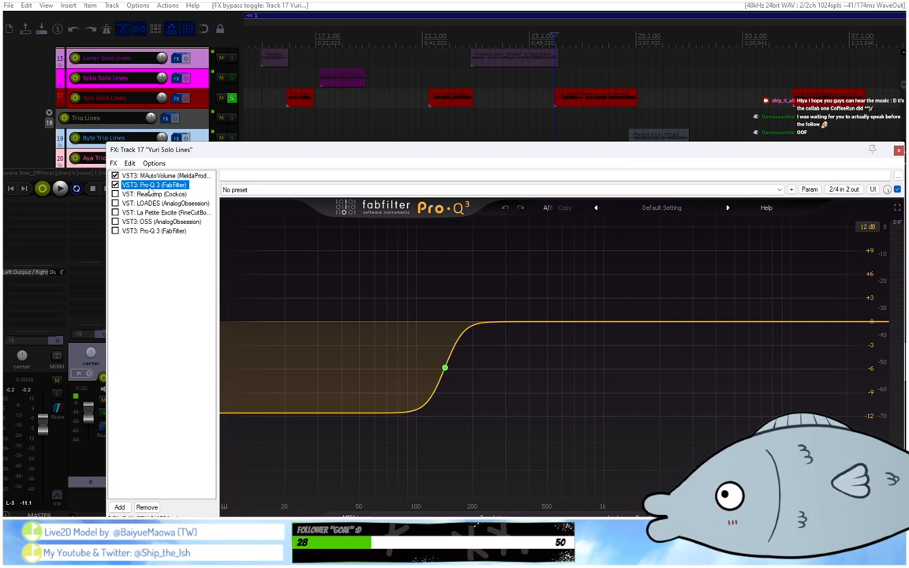
{"action": "key", "text": "space"}
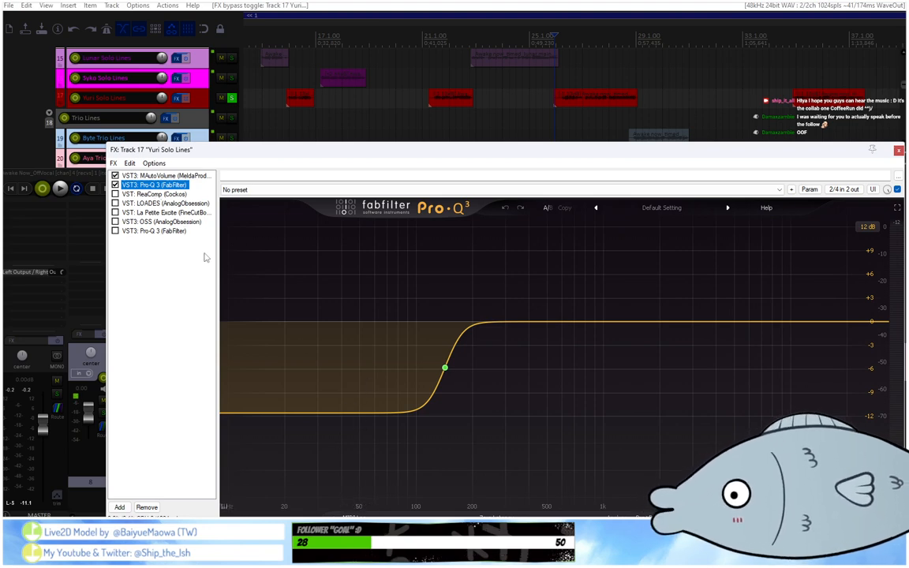
Re-enable ReaComp on track 17 and review its compressor settings against those of MAutoVolume.
{"action": "left_click", "coordinate": [116, 194]}
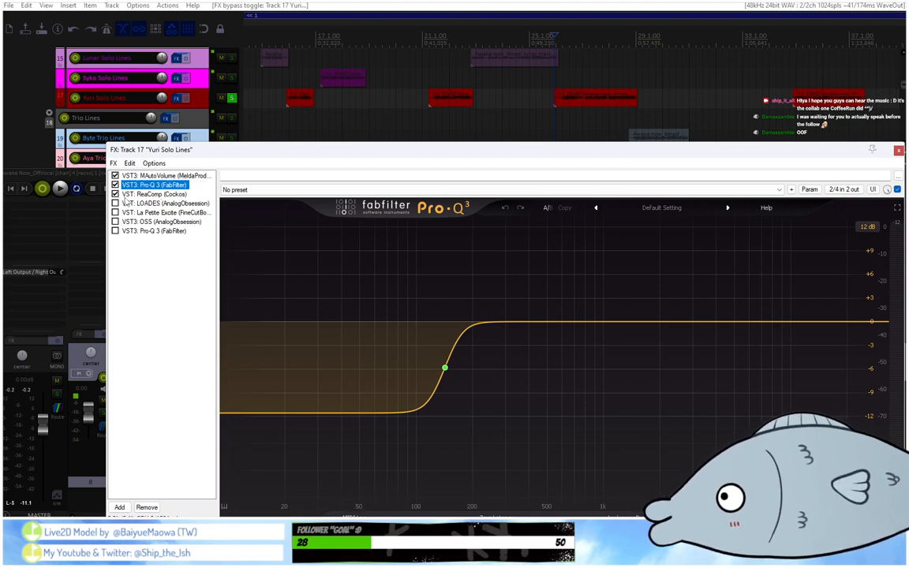
{"action": "left_click", "coordinate": [135, 194]}
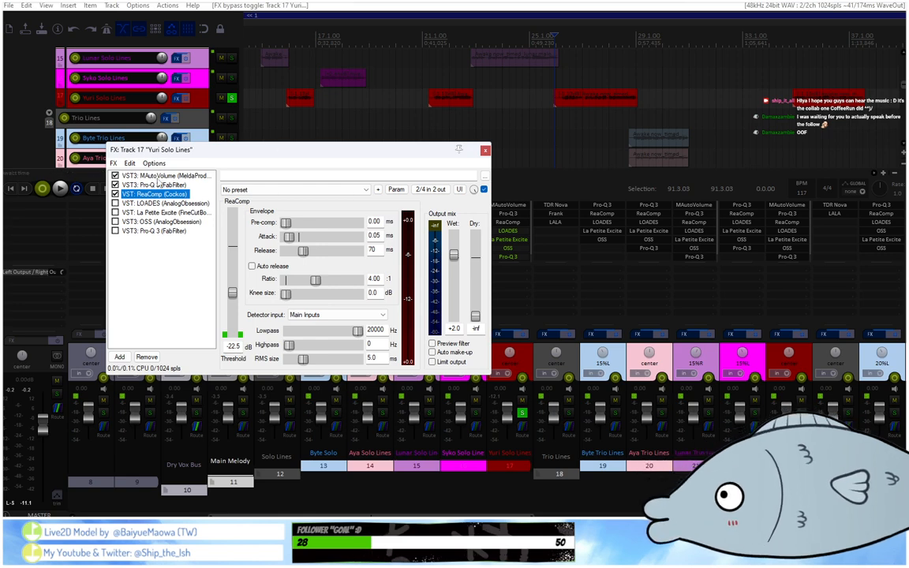
{"action": "left_click", "coordinate": [160, 176]}
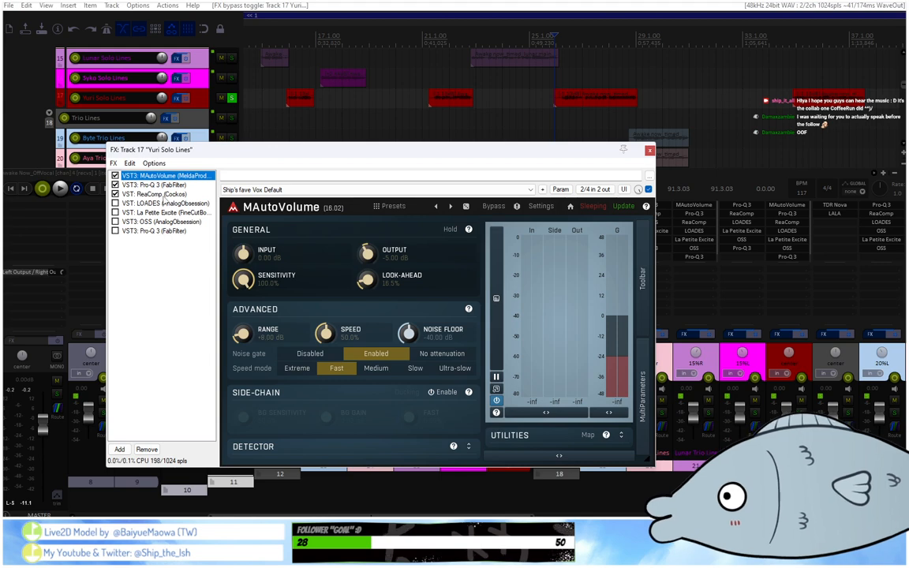
{"action": "left_click", "coordinate": [157, 194]}
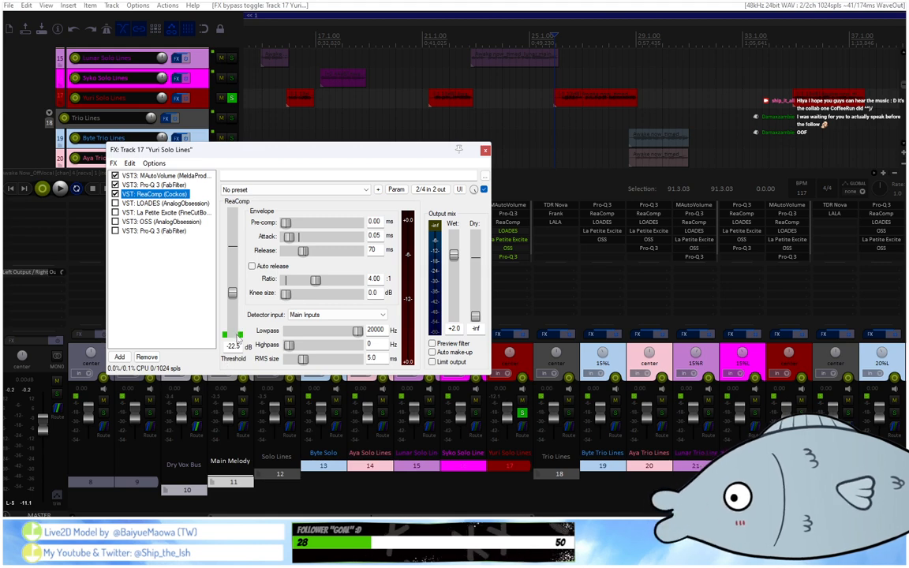
Play track 17 with ReaComp active, and return the edit cursor to the start of the clip around bar 26.
{"action": "key", "text": "space"}
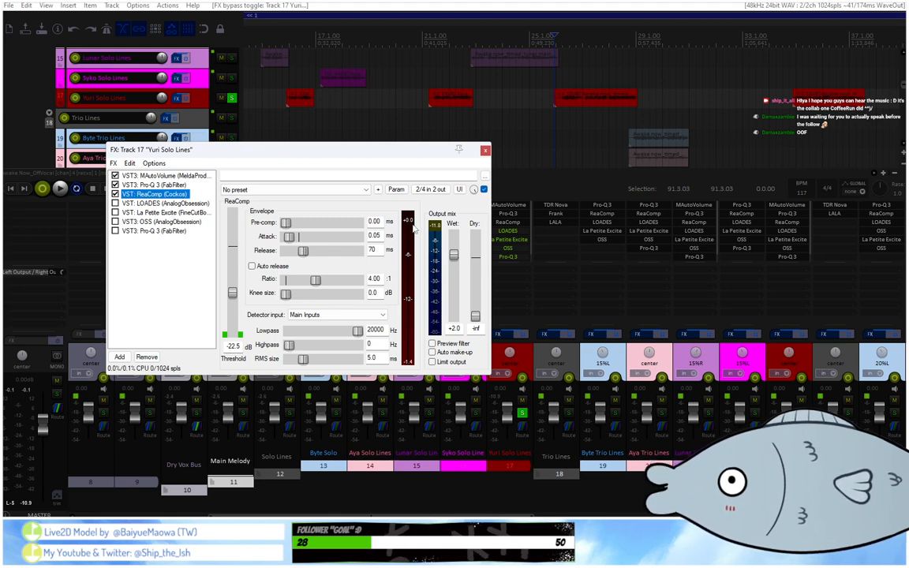
{"action": "left_click", "coordinate": [789, 36]}
{"action": "scroll", "coordinate": [787, 35], "scroll_direction": "down", "scroll_amount": 3}
{"action": "scroll", "coordinate": [398, 41], "scroll_direction": "down", "scroll_amount": 3}
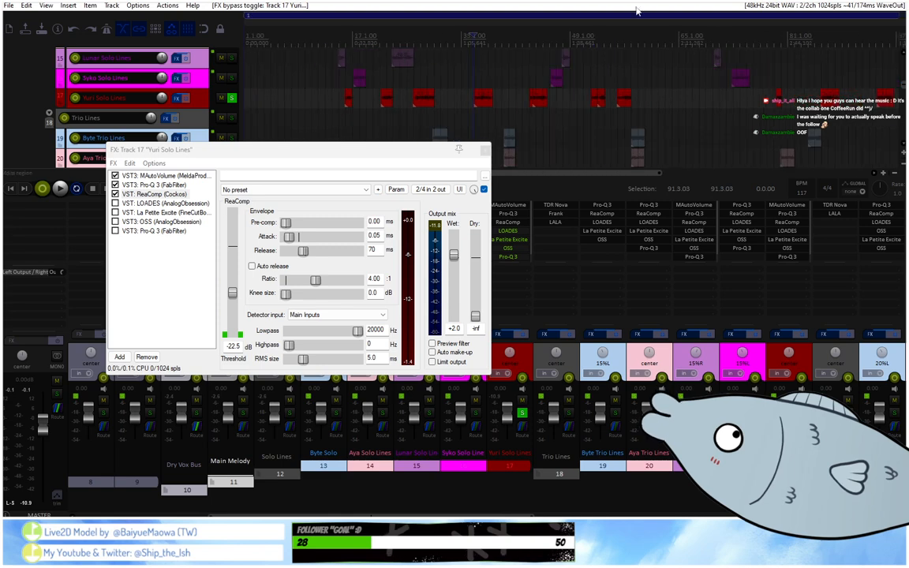
{"action": "left_click", "coordinate": [415, 39]}
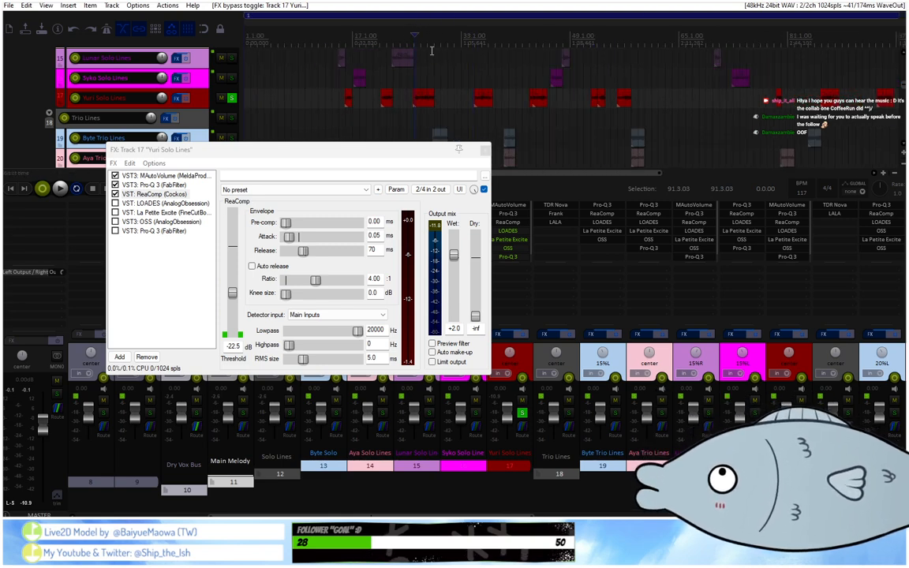
Re-enable the LOADES de-esser on track 17, show its controls, and play the track's clip around bar 34.
{"action": "scroll", "coordinate": [432, 51], "scroll_direction": "up", "scroll_amount": 5}
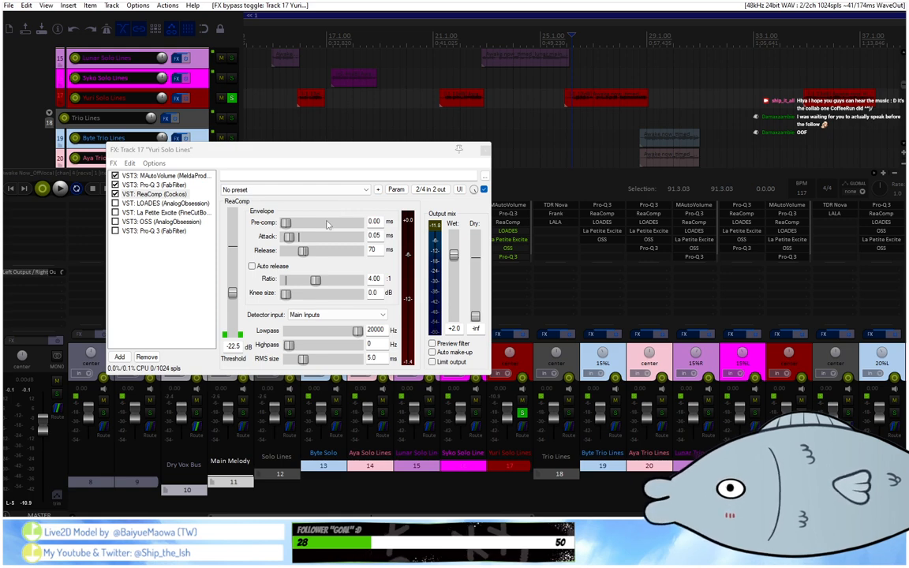
{"action": "scroll", "coordinate": [485, 69], "scroll_direction": "down", "scroll_amount": 3}
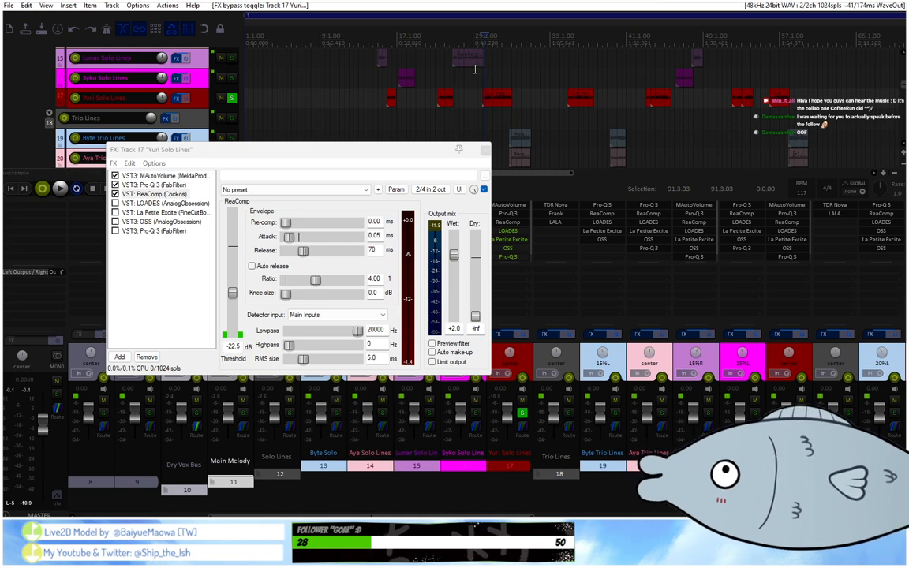
{"action": "left_click", "coordinate": [115, 203]}
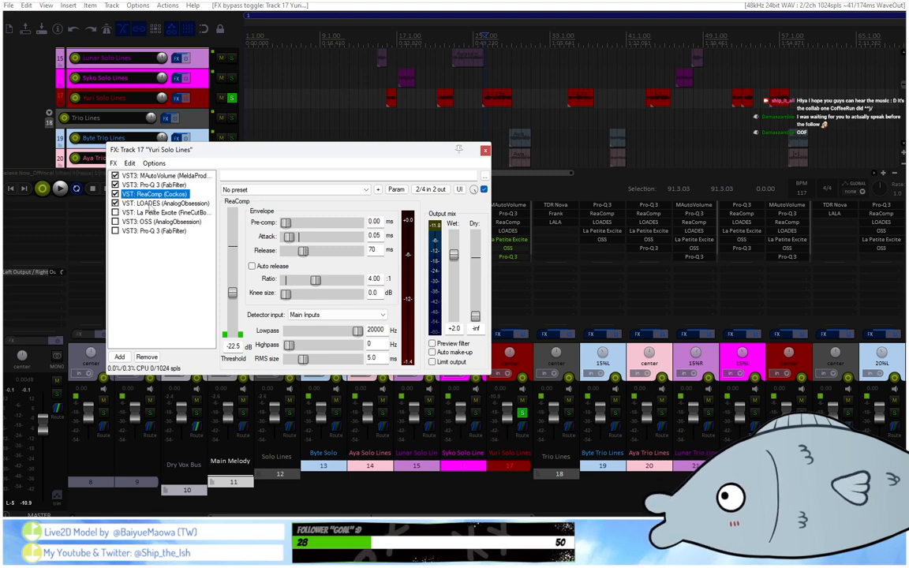
{"action": "left_click", "coordinate": [150, 204]}
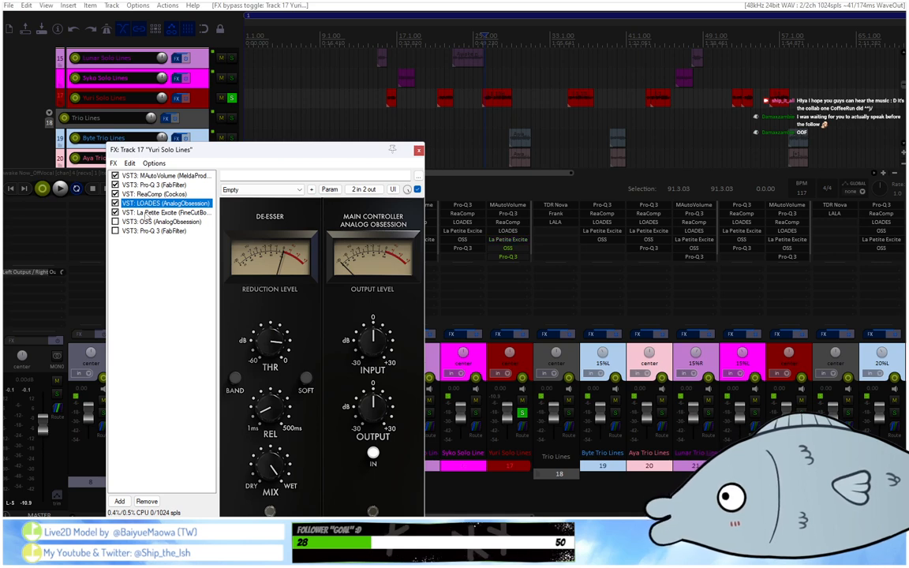
{"action": "left_click", "coordinate": [564, 38]}
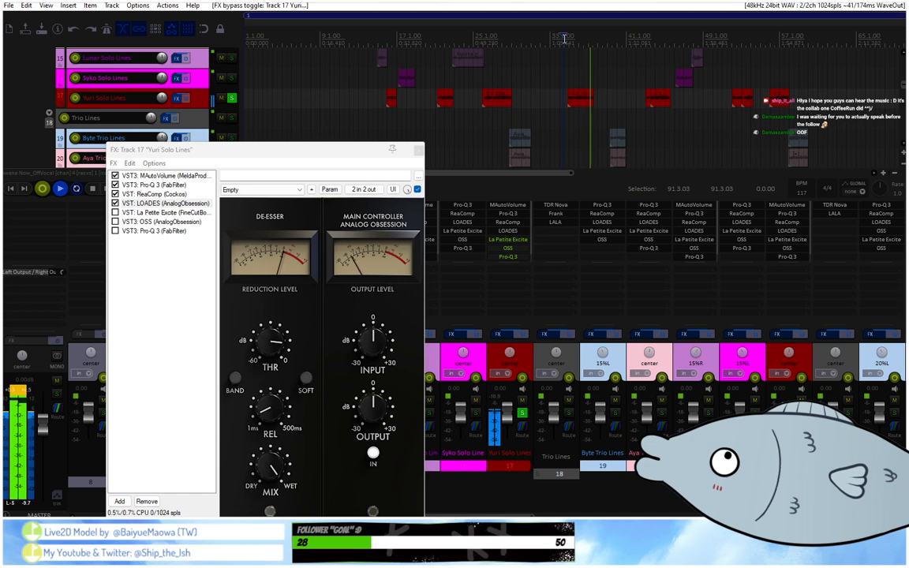
{"action": "key", "text": "space"}
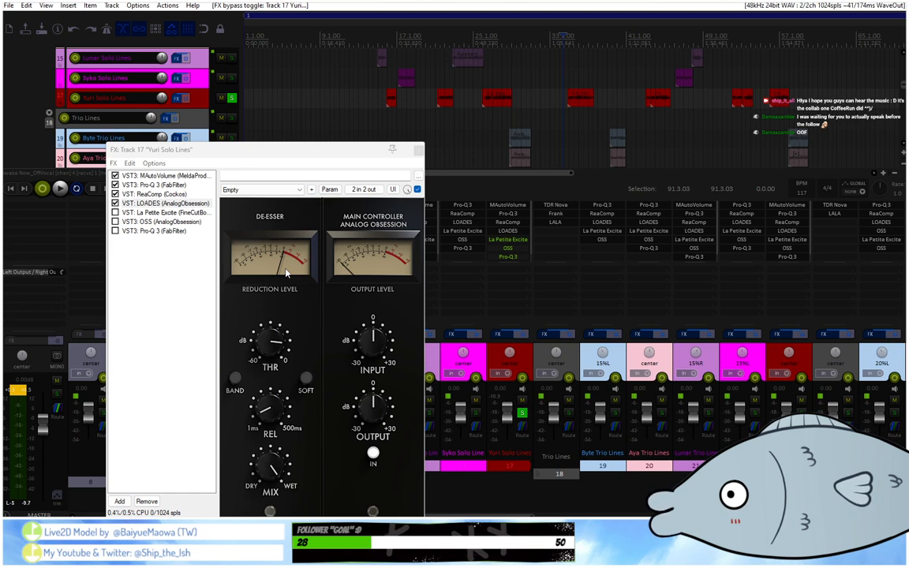
Re-enable La Petite Excite and OSS on track 17, playing the clip around bar 34 to hear them.
{"action": "left_click", "coordinate": [115, 212]}
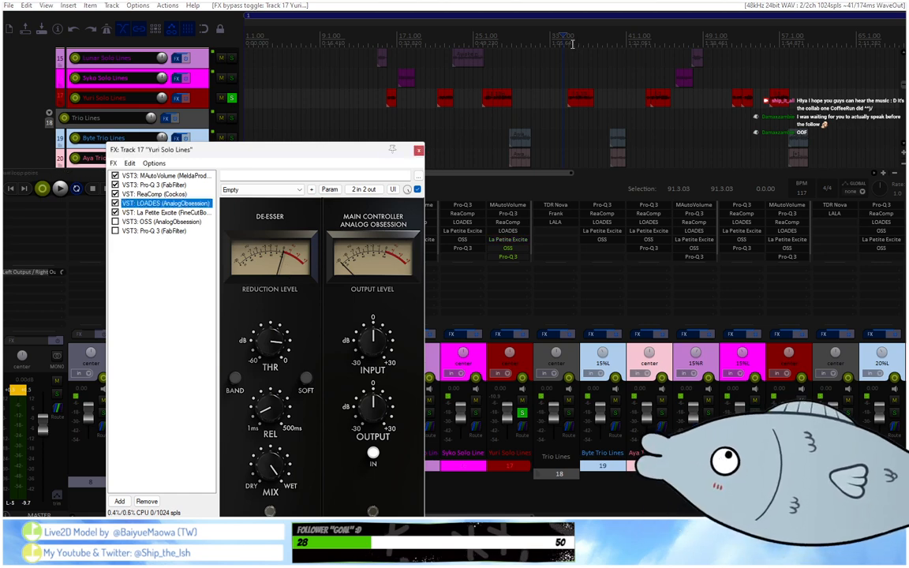
{"action": "key", "text": "space"}
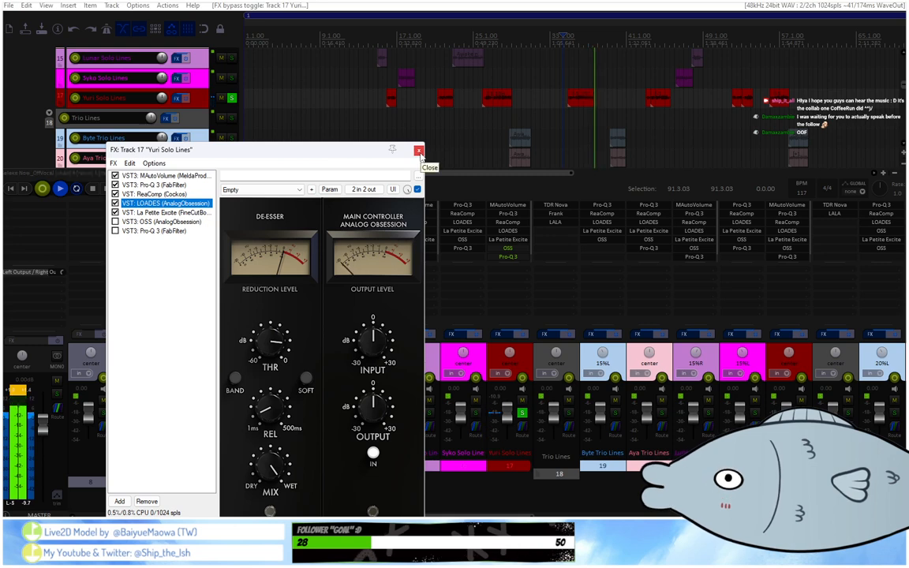
{"action": "left_click", "coordinate": [115, 222]}
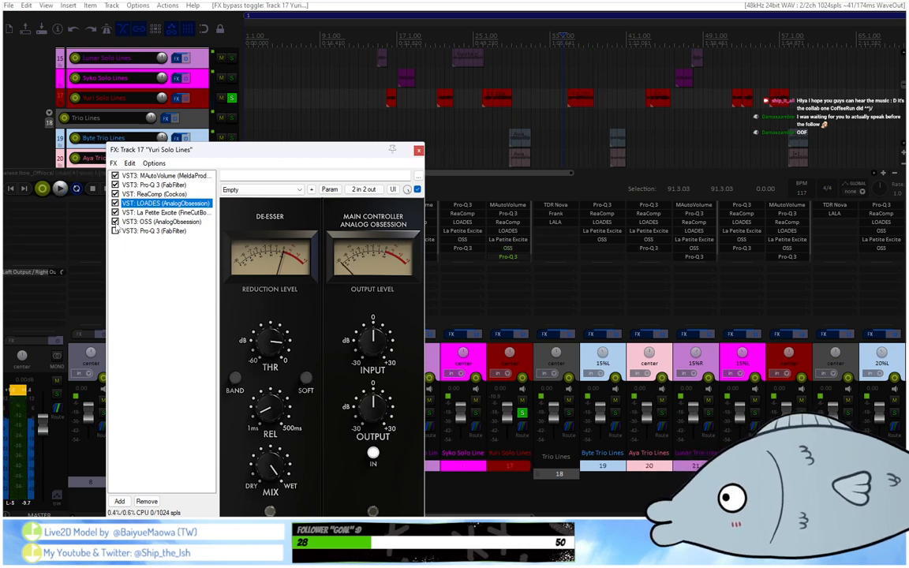
{"action": "left_click", "coordinate": [142, 222]}
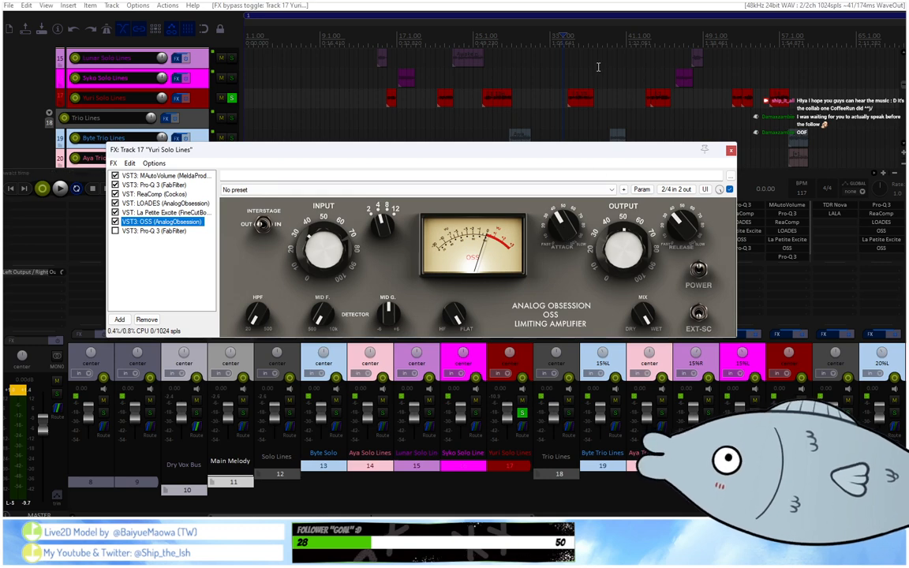
{"action": "key", "text": "space"}
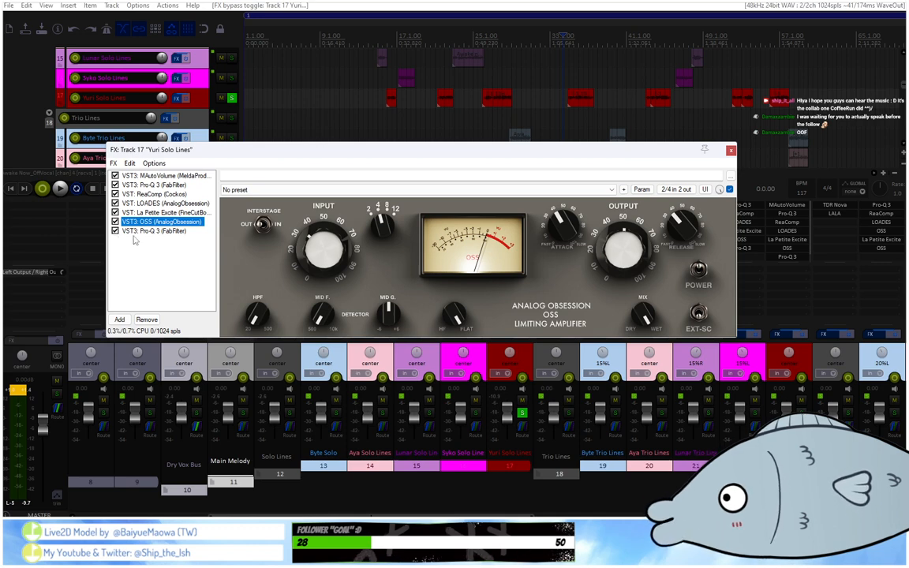
Re-enable the last Pro-Q 3 on track 17, inspect its narrow dynamic band during playback, and close the effect chain.
{"action": "left_click", "coordinate": [116, 231]}
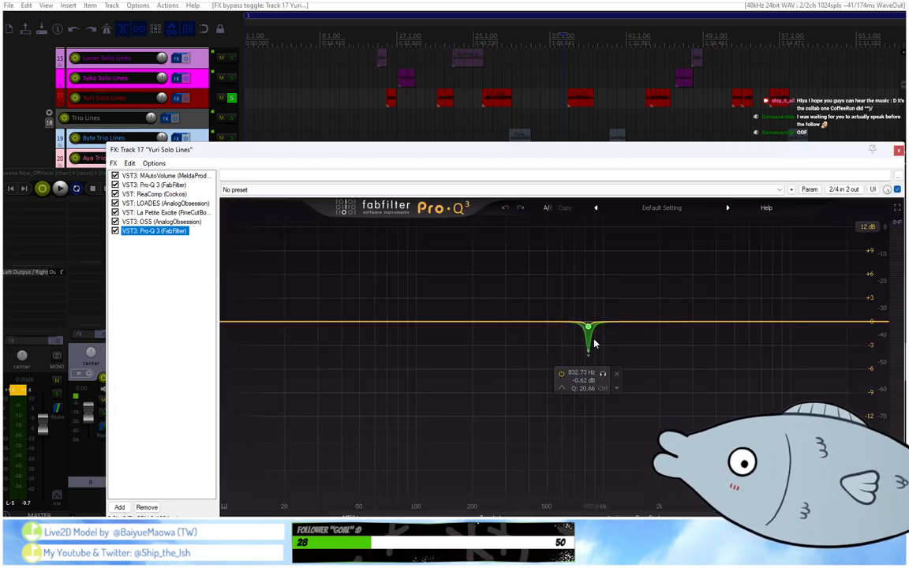
{"action": "scroll", "coordinate": [567, 57], "scroll_direction": "down", "scroll_amount": 3}
{"action": "scroll", "coordinate": [567, 57], "scroll_direction": "up", "scroll_amount": 4}
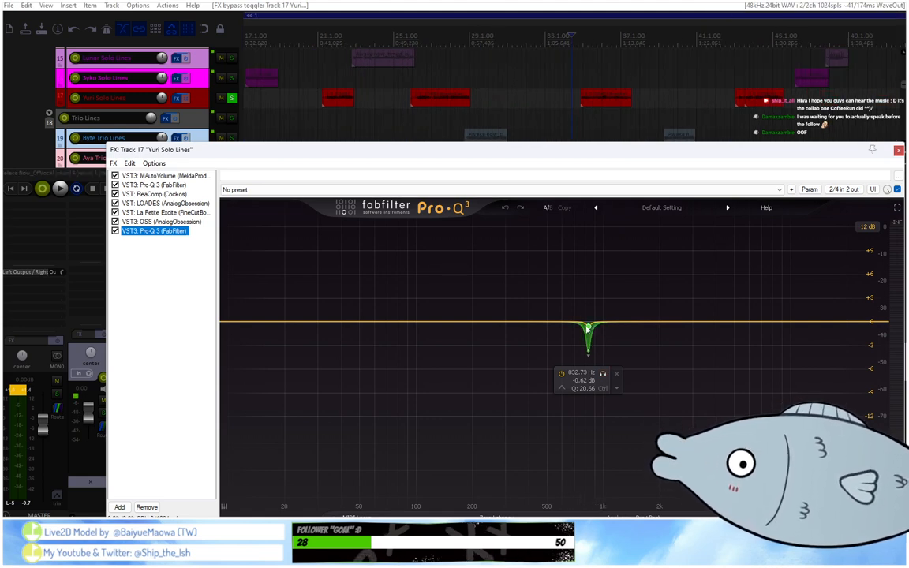
{"action": "left_click", "coordinate": [588, 328]}
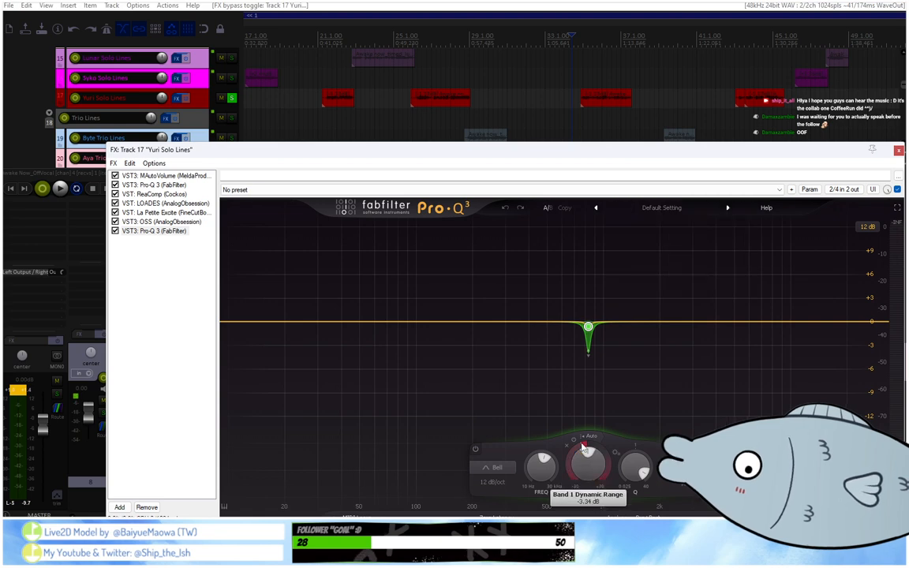
{"action": "mouse_move", "coordinate": [582, 446]}
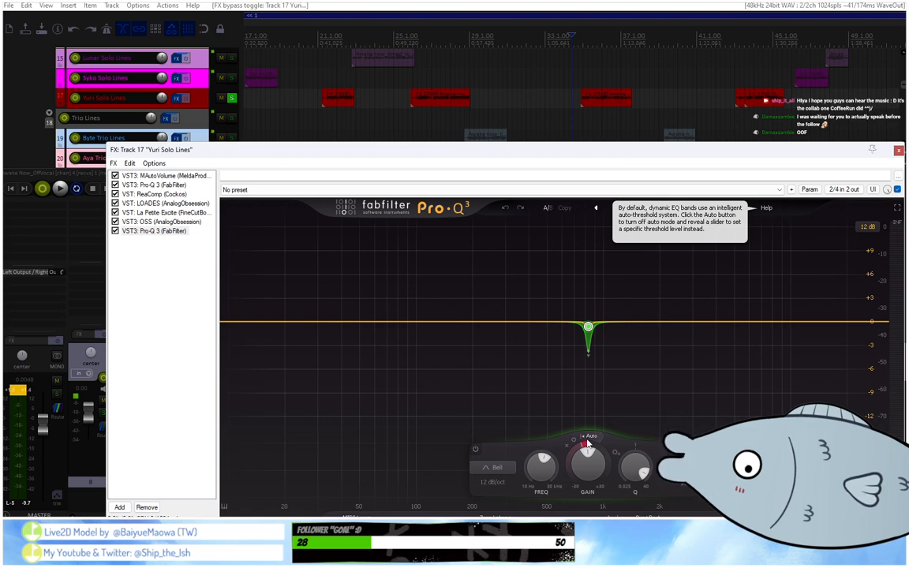
{"action": "key", "text": "space"}
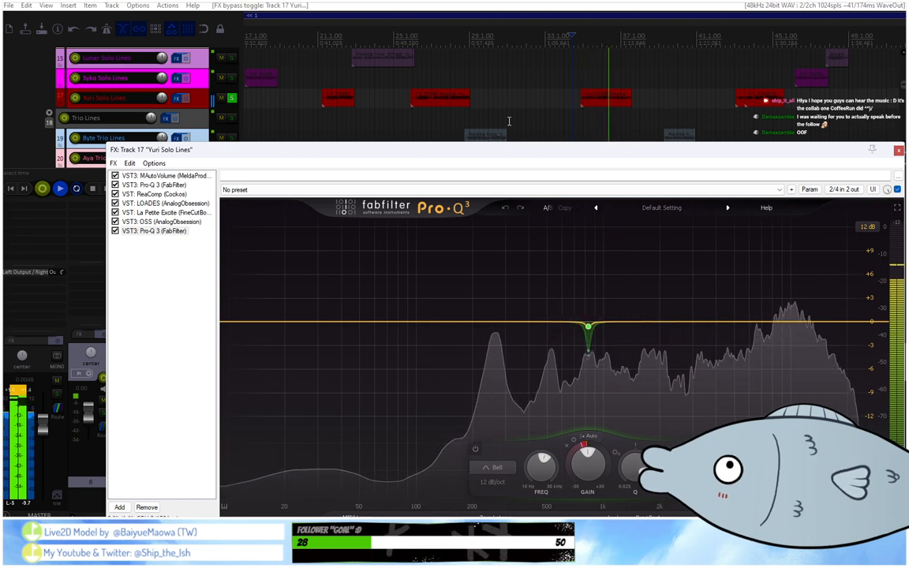
{"action": "key", "text": "space"}
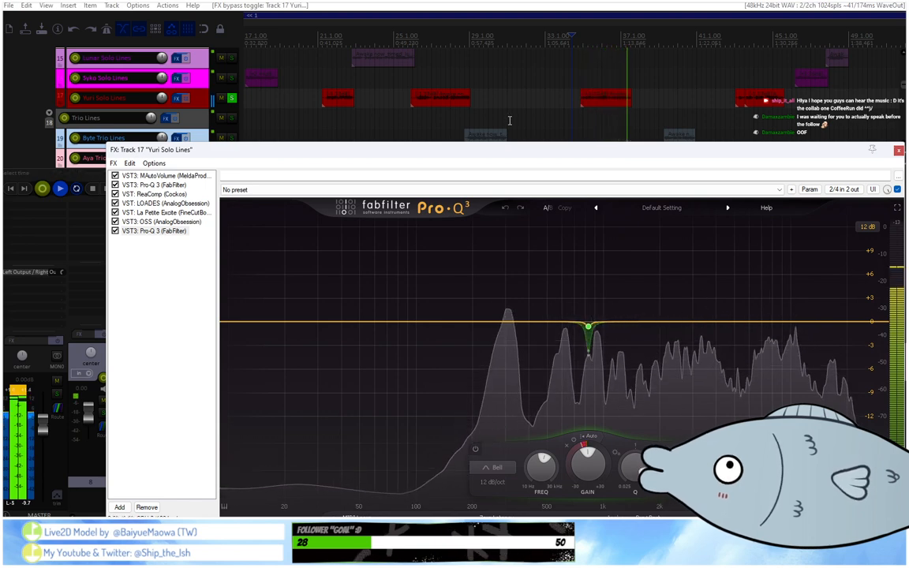
{"action": "left_click", "coordinate": [898, 150]}
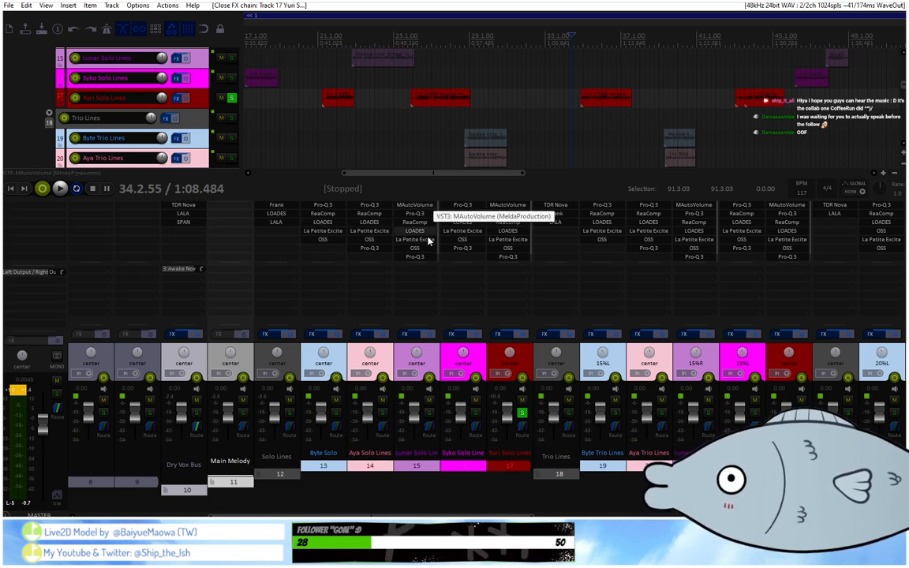
Compare the effect chains of solo tracks 15 and 17 with those of trio track 19.
{"action": "left_click", "coordinate": [431, 358]}
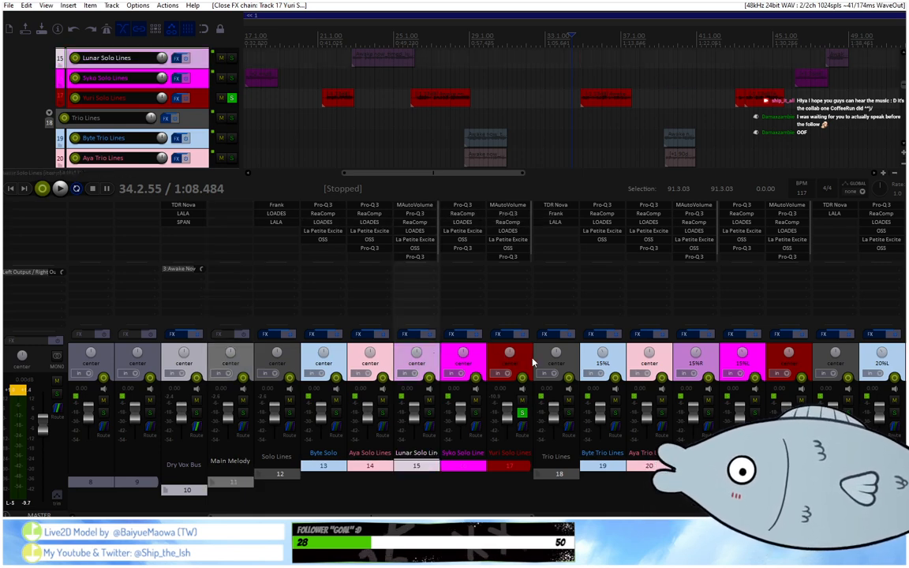
{"action": "left_click", "coordinate": [526, 360]}
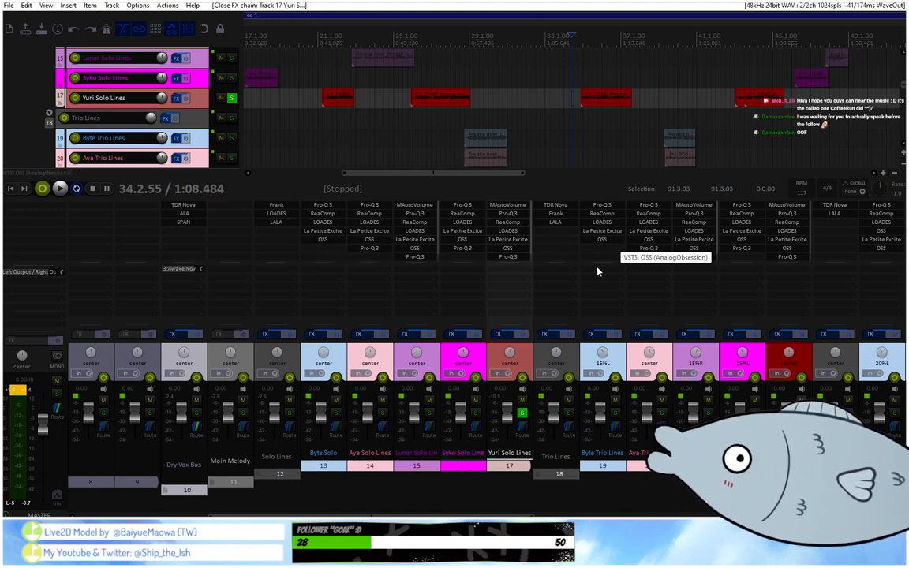
{"action": "left_click", "coordinate": [621, 352]}
Review the ReaEQ settings on harmony tracks 32, 35 and 39 in the mixer.
{"action": "left_click_drag", "start_coordinate": [444, 515], "coordinate": [745, 505]}
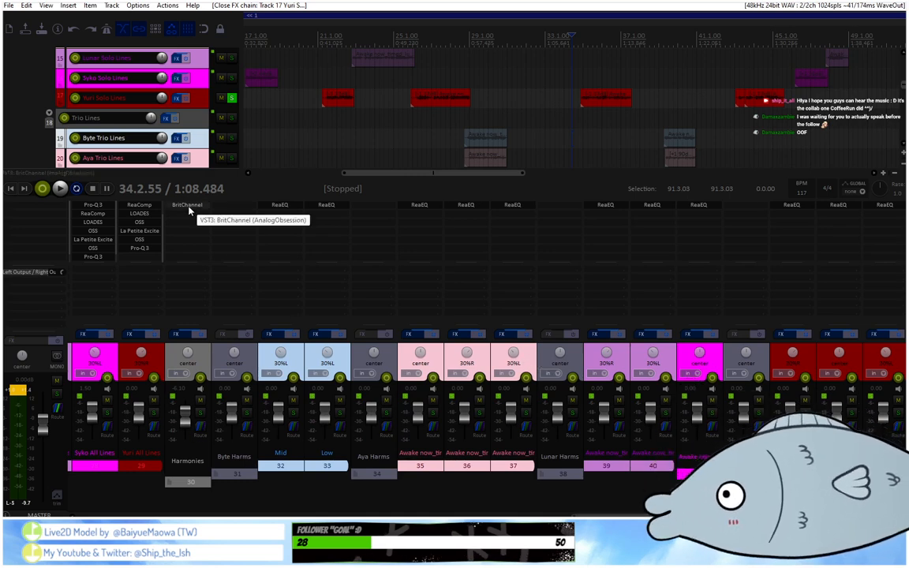
{"action": "left_click", "coordinate": [280, 208]}
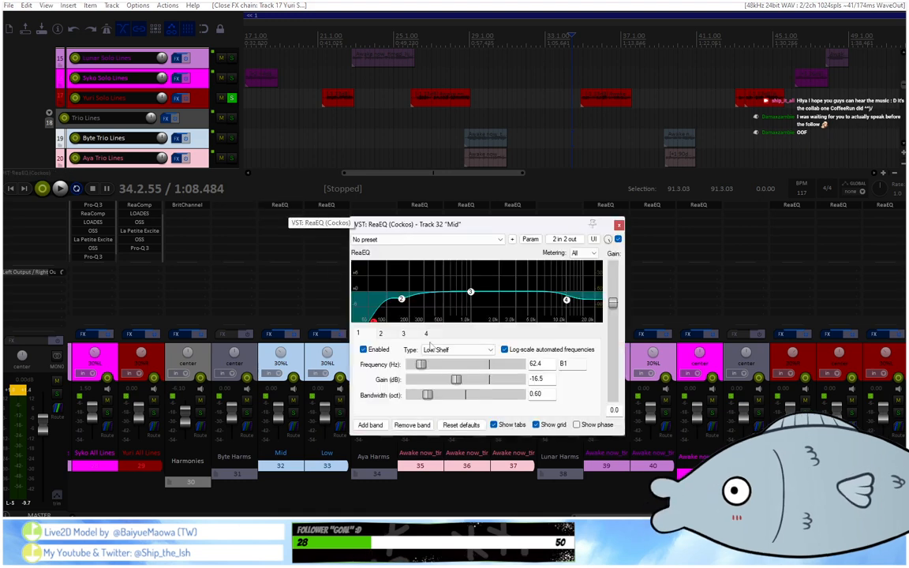
{"action": "left_click", "coordinate": [619, 225]}
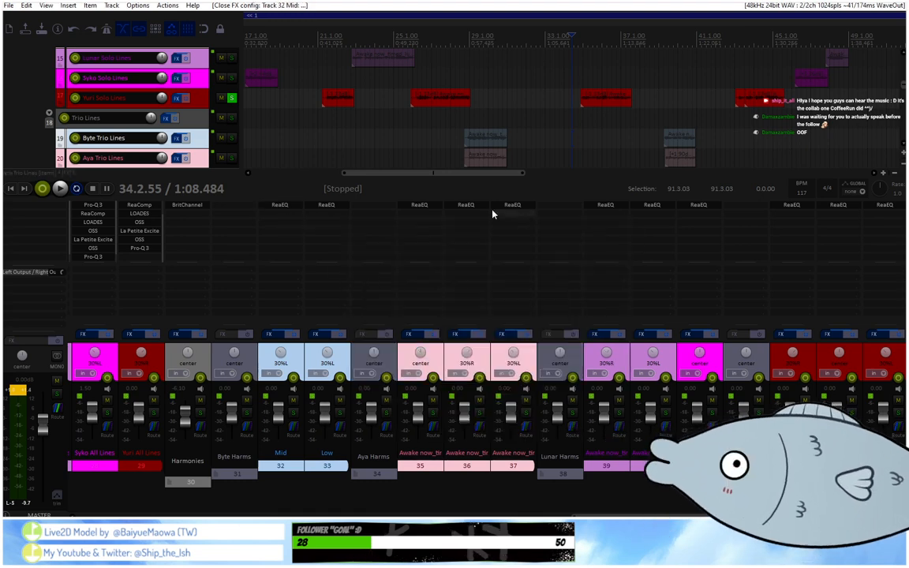
{"action": "left_click", "coordinate": [424, 208]}
{"action": "left_click", "coordinate": [518, 169]}
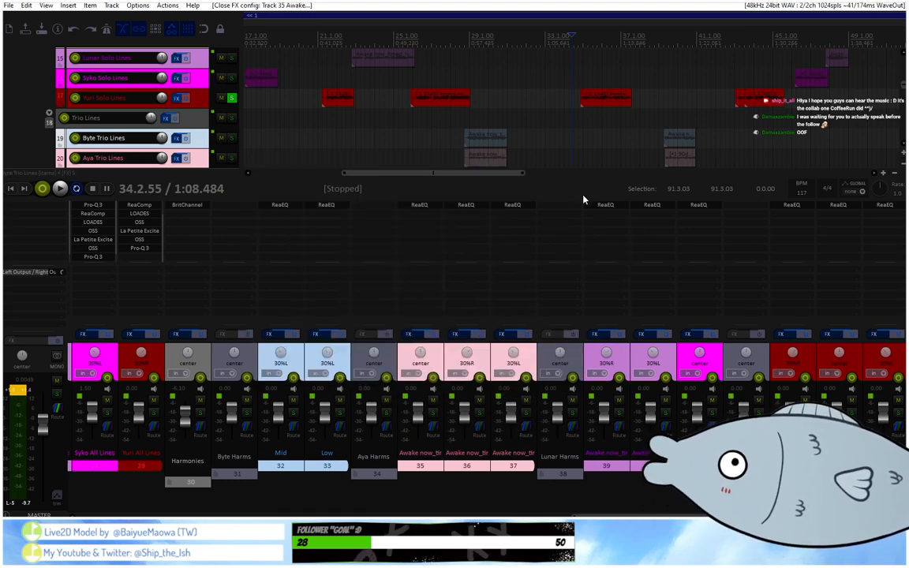
{"action": "left_click", "coordinate": [600, 205]}
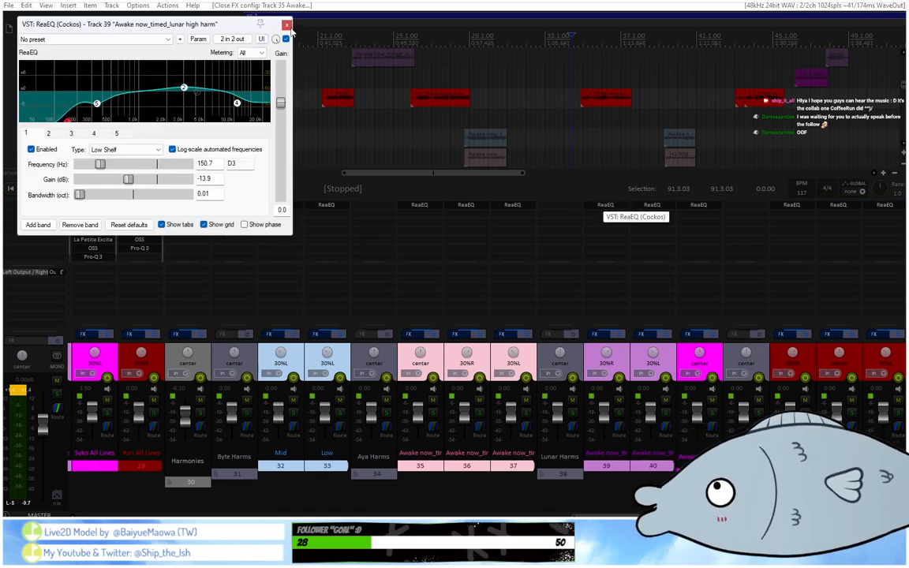
{"action": "left_click", "coordinate": [603, 206]}
Enlarge the ReaEQ window of harmony track 43 and examine its low cut, midrange and high-frequency bands.
{"action": "left_click", "coordinate": [792, 205]}
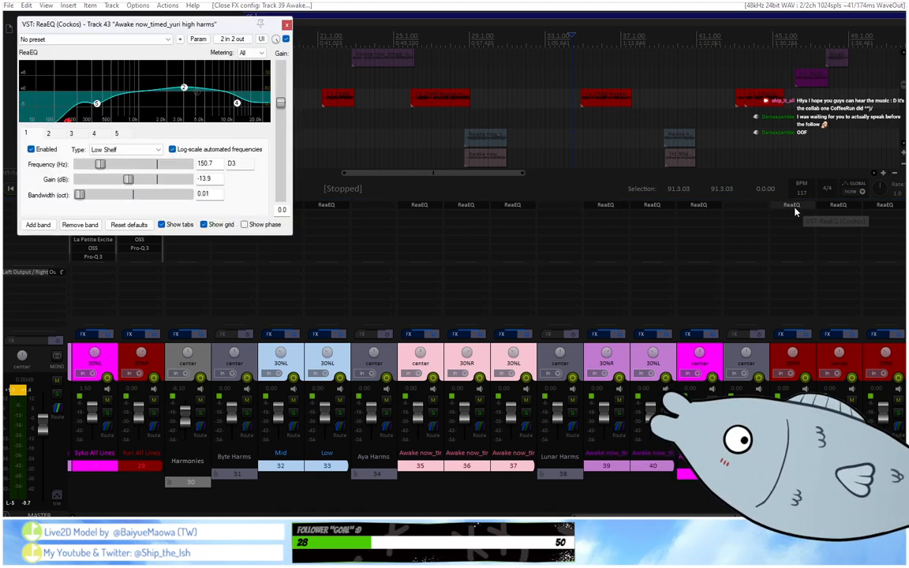
{"action": "left_click_drag", "start_coordinate": [291, 233], "coordinate": [697, 412]}
{"action": "mouse_move", "coordinate": [588, 232]}
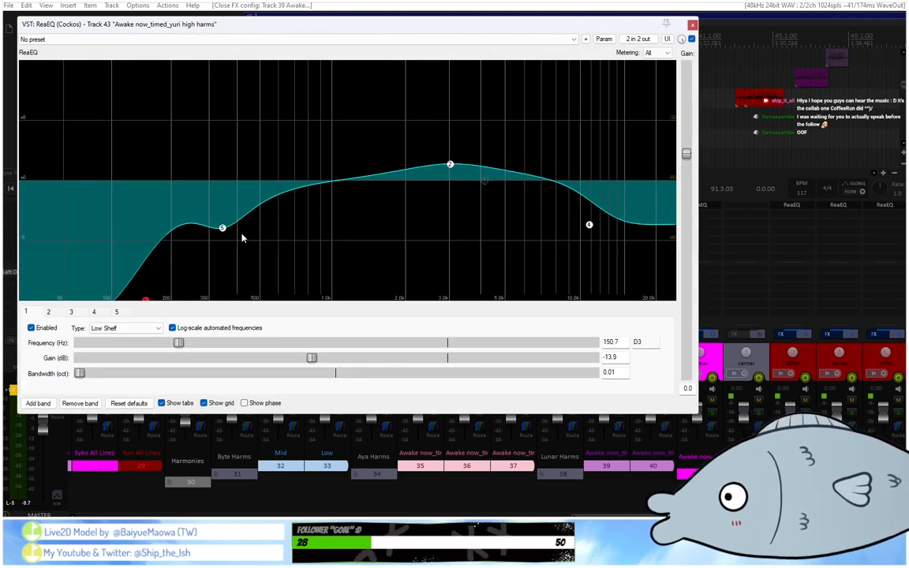
{"action": "mouse_move", "coordinate": [222, 230]}
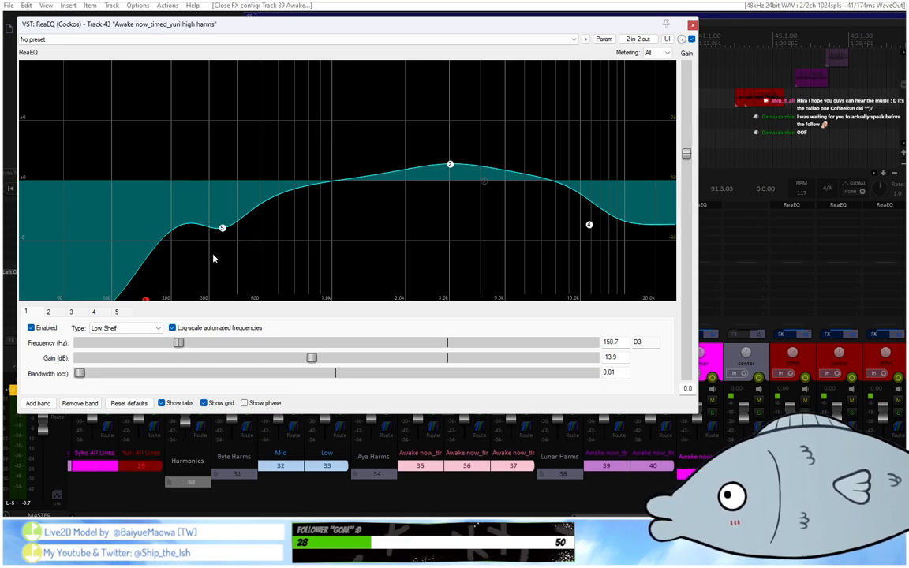
{"action": "mouse_move", "coordinate": [449, 170]}
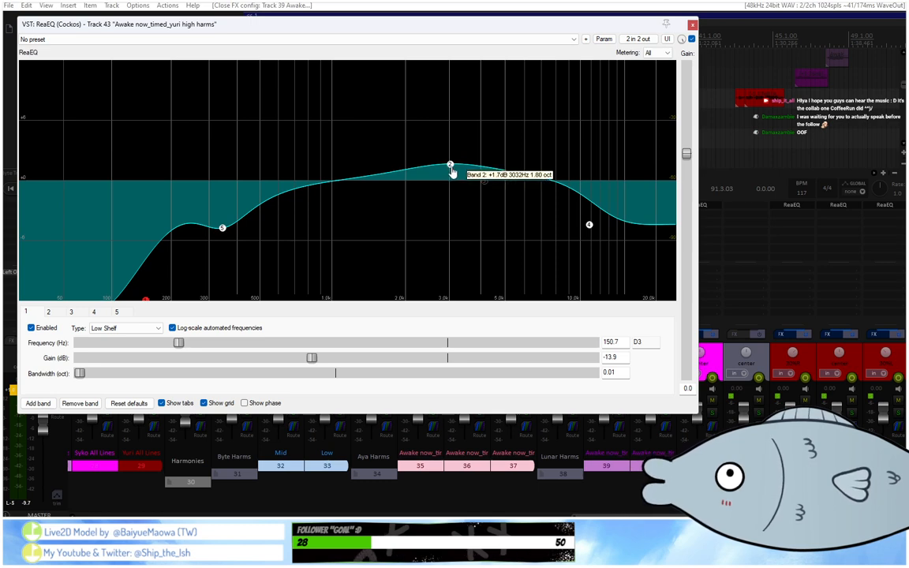
{"action": "left_click", "coordinate": [693, 23]}
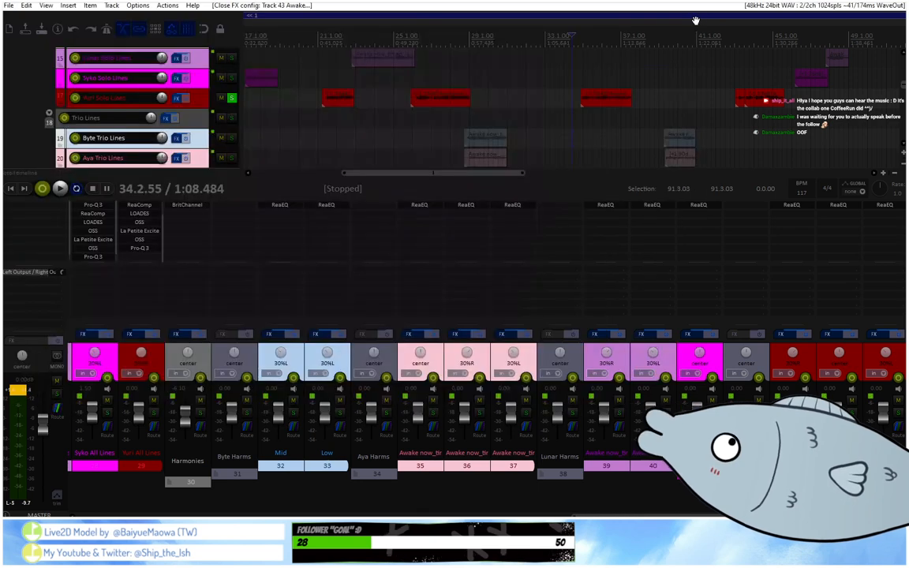
{"action": "left_click", "coordinate": [791, 204]}
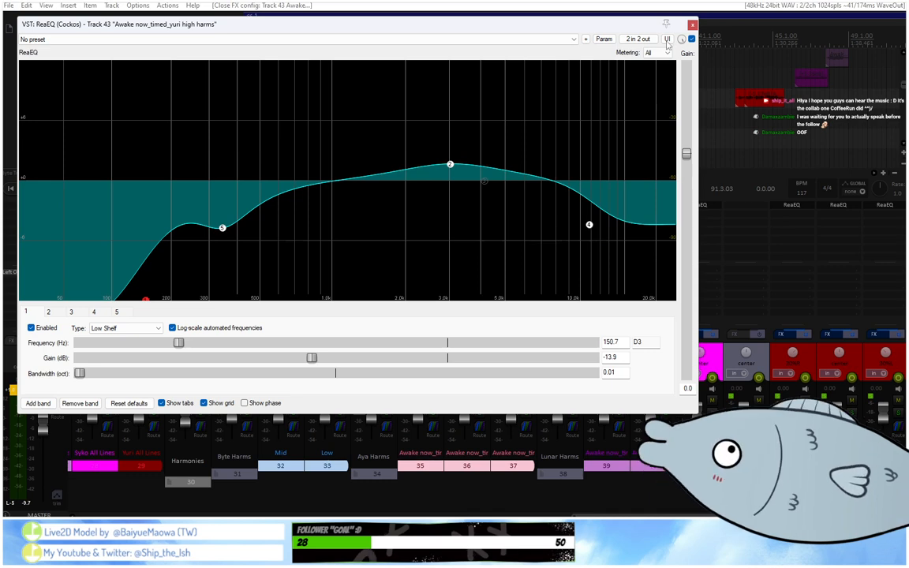
{"action": "left_click", "coordinate": [692, 25]}
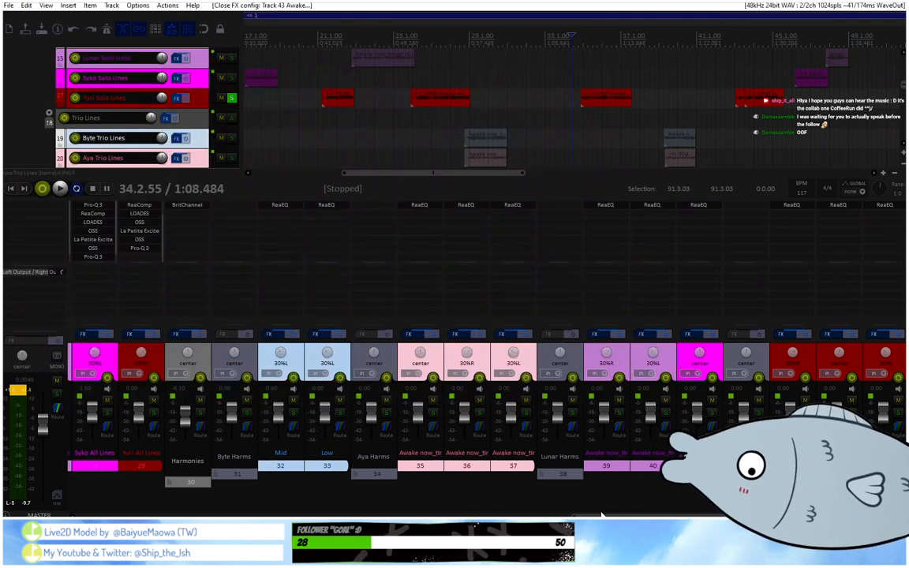
Unsolo track 17 and bring the Dry Vox Bus and its effects into view in the mixer.
{"action": "left_click_drag", "start_coordinate": [601, 516], "coordinate": [311, 495]}
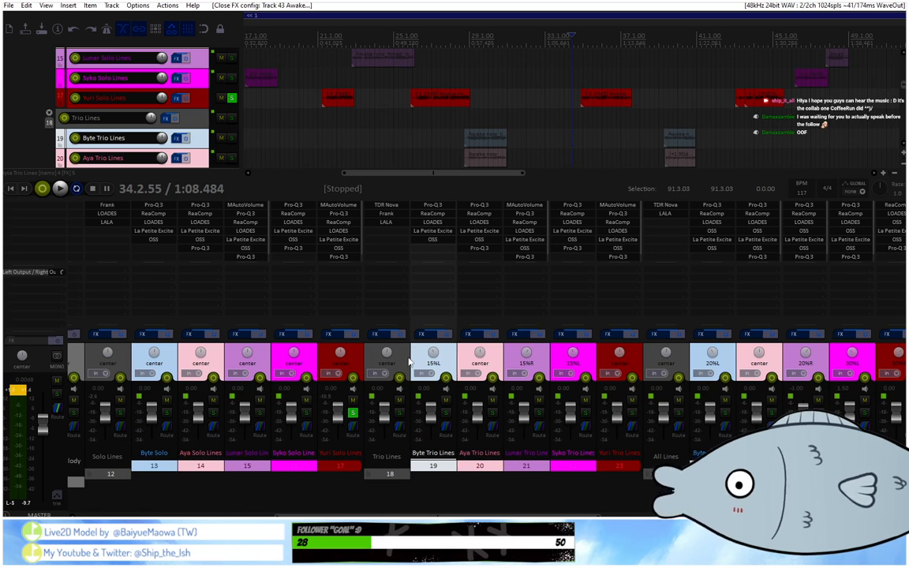
{"action": "left_click", "coordinate": [353, 412]}
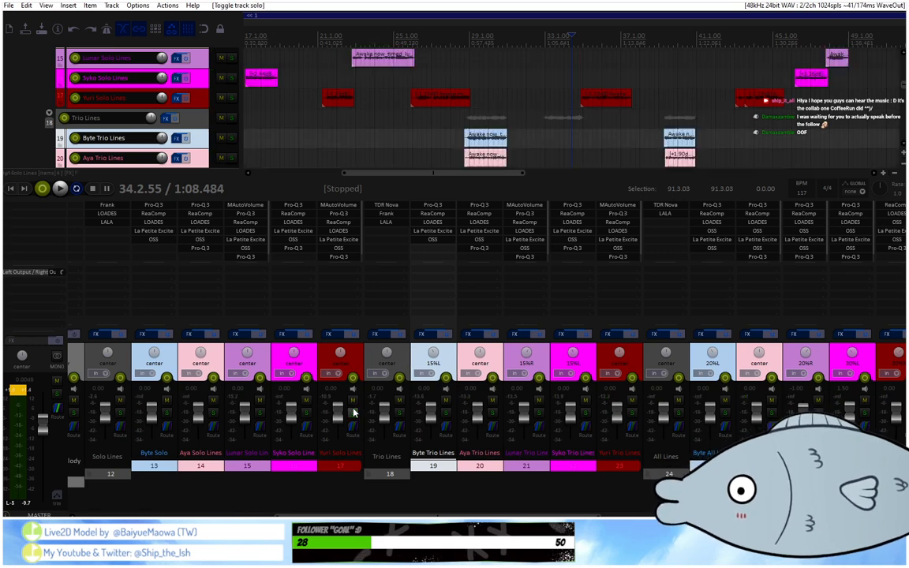
{"action": "scroll", "coordinate": [202, 444], "scroll_direction": "left", "scroll_amount": 5}
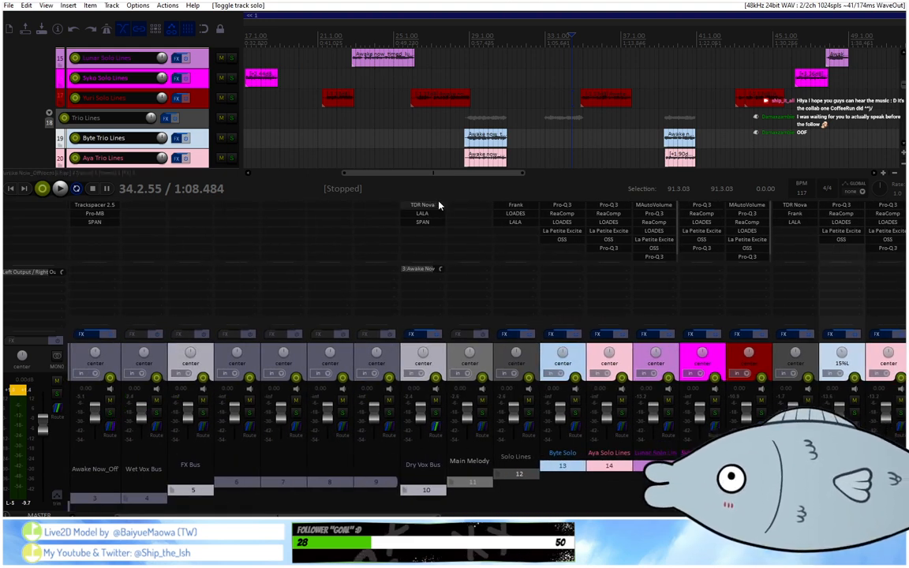
Compact the Solo Lines, Trio Lines and All Lines folders in the track list.
{"action": "scroll", "coordinate": [507, 451], "scroll_direction": "right", "scroll_amount": 2}
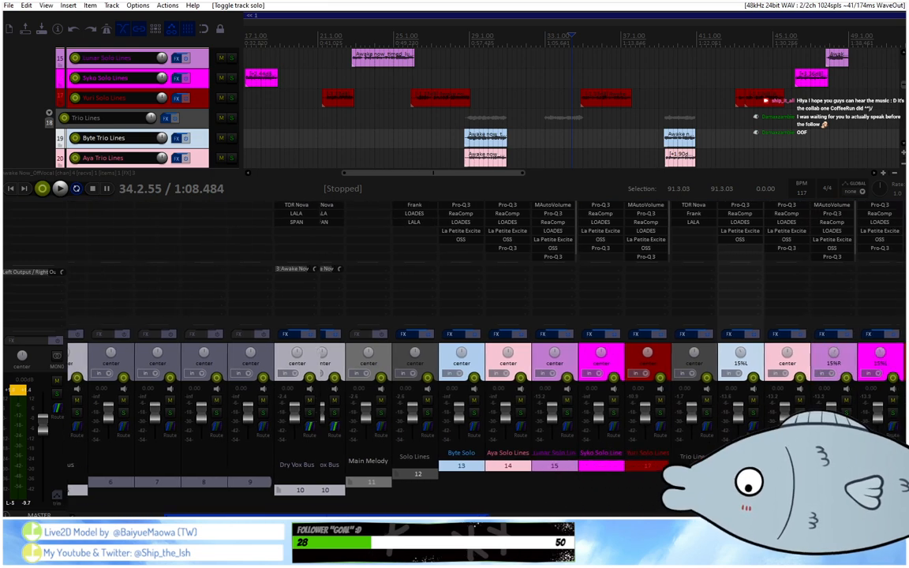
{"action": "scroll", "coordinate": [508, 450], "scroll_direction": "right", "scroll_amount": 3}
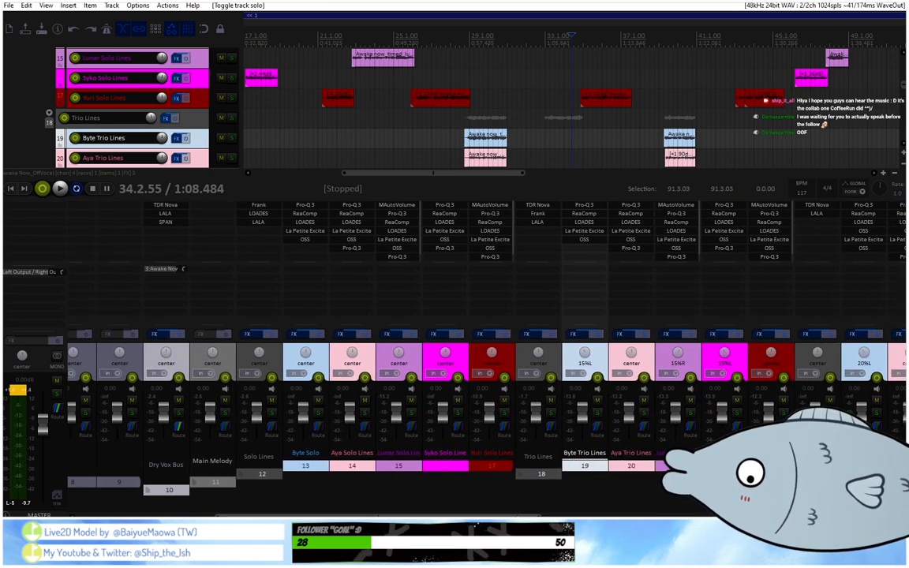
{"action": "scroll", "coordinate": [190, 126], "scroll_direction": "up", "scroll_amount": 3}
{"action": "scroll", "coordinate": [189, 127], "scroll_direction": "up", "scroll_amount": 1}
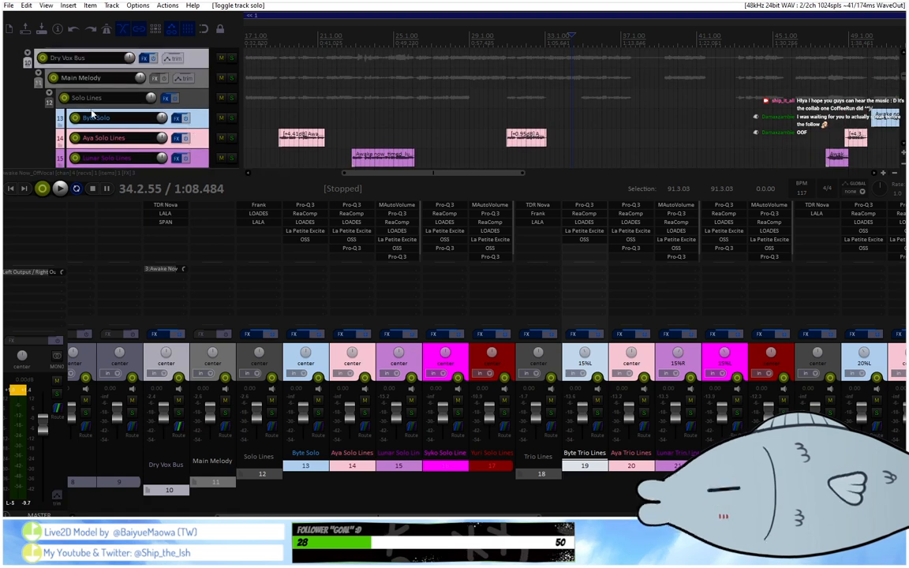
{"action": "left_click", "coordinate": [50, 102]}
{"action": "left_click", "coordinate": [51, 100]}
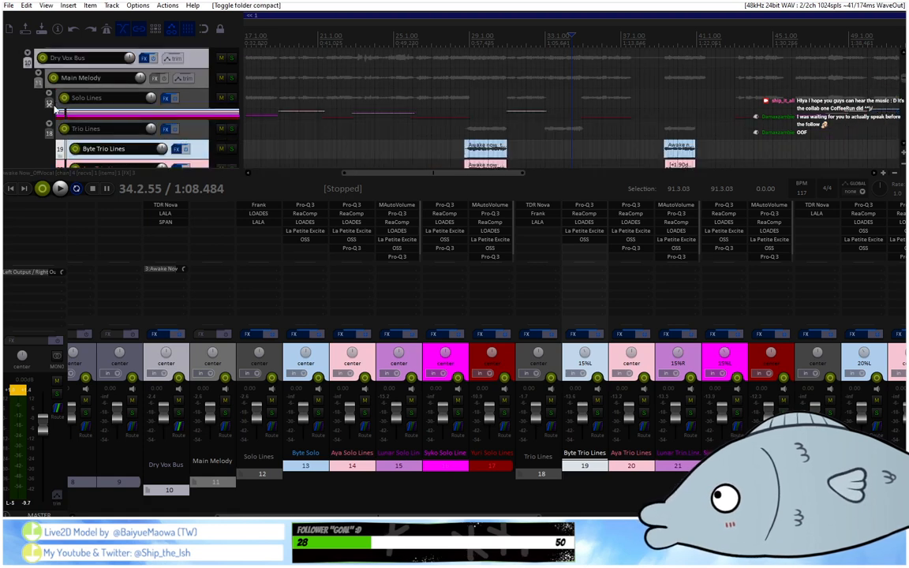
{"action": "left_click", "coordinate": [50, 131]}
{"action": "left_click", "coordinate": [50, 131]}
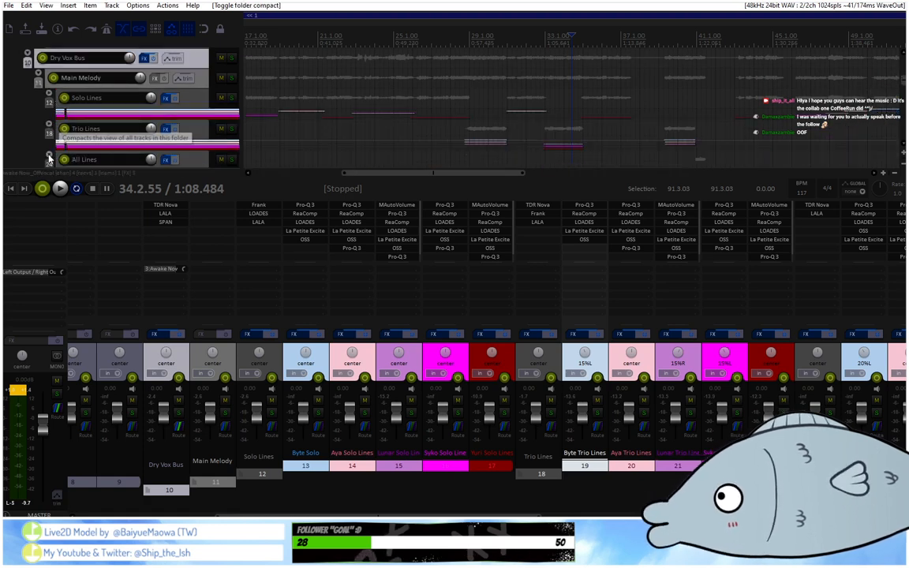
{"action": "scroll", "coordinate": [158, 126], "scroll_direction": "down", "scroll_amount": 1}
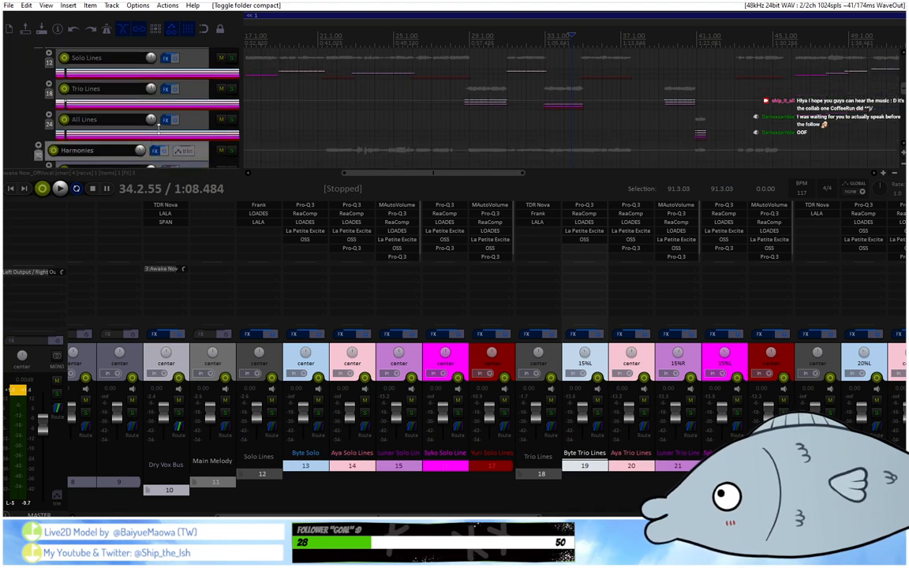
Select the Solo Lines, Trio Lines and All Lines folder tracks in turn to point out the main melody groups.
{"action": "scroll", "coordinate": [202, 123], "scroll_direction": "up", "scroll_amount": 1}
{"action": "left_click", "coordinate": [188, 88]}
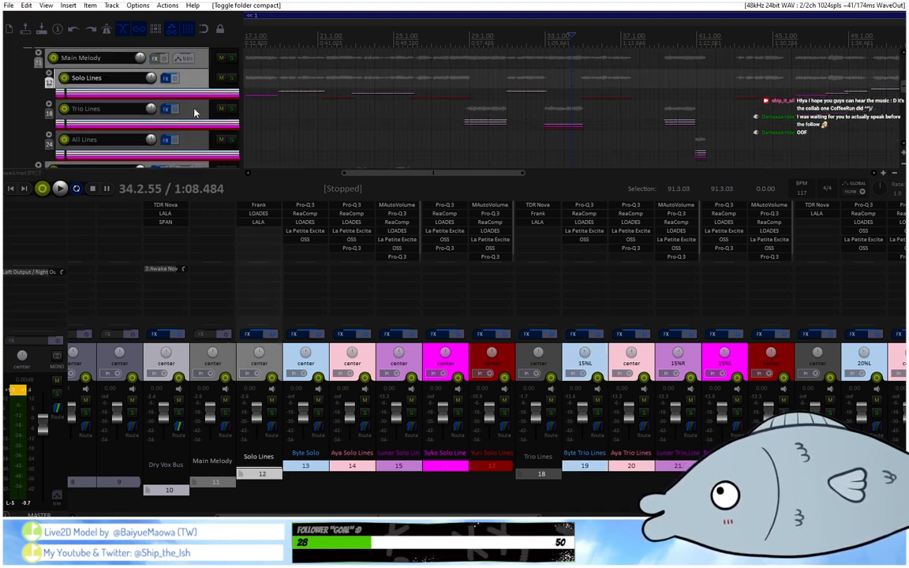
{"action": "left_click", "coordinate": [196, 113]}
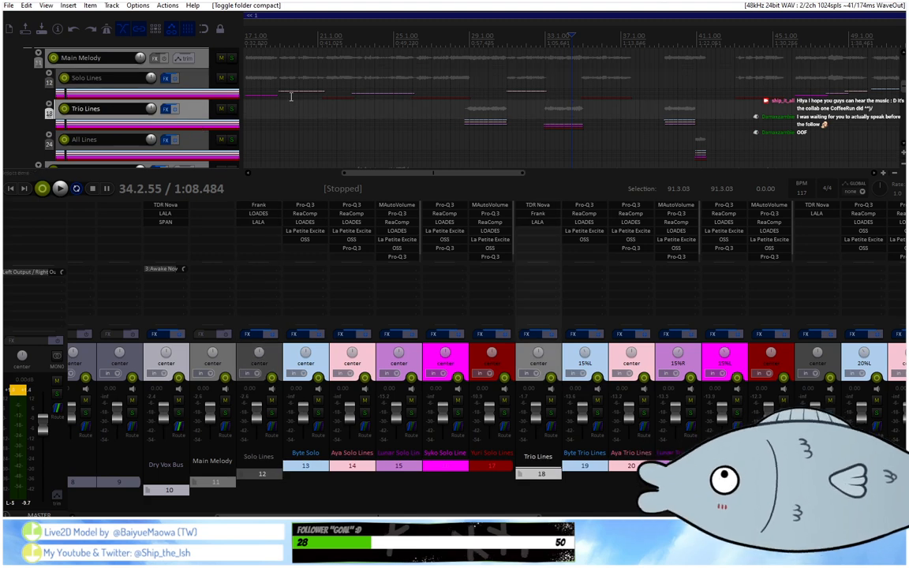
{"action": "left_click", "coordinate": [195, 148]}
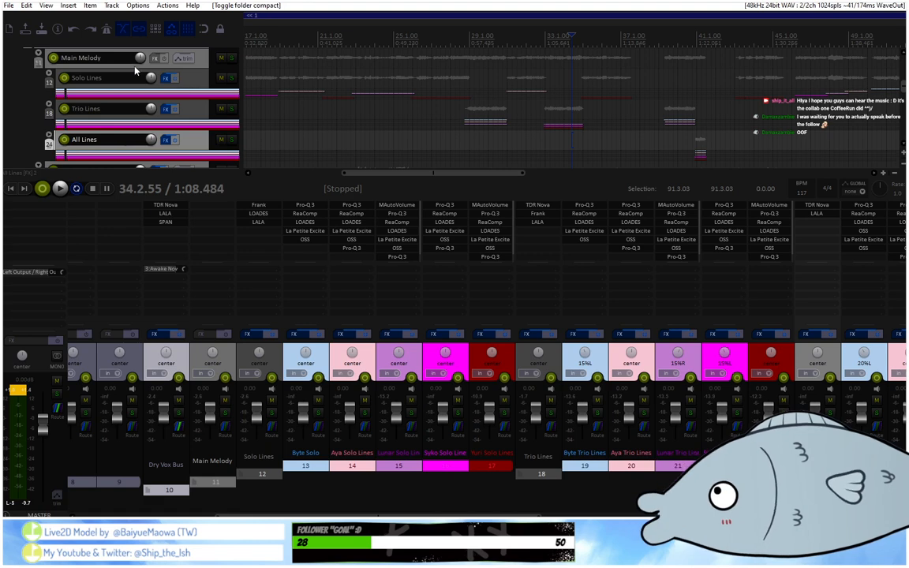
Compact the Main Melody and Harmonies folders and select the Harmonies folder track.
{"action": "left_click", "coordinate": [40, 52]}
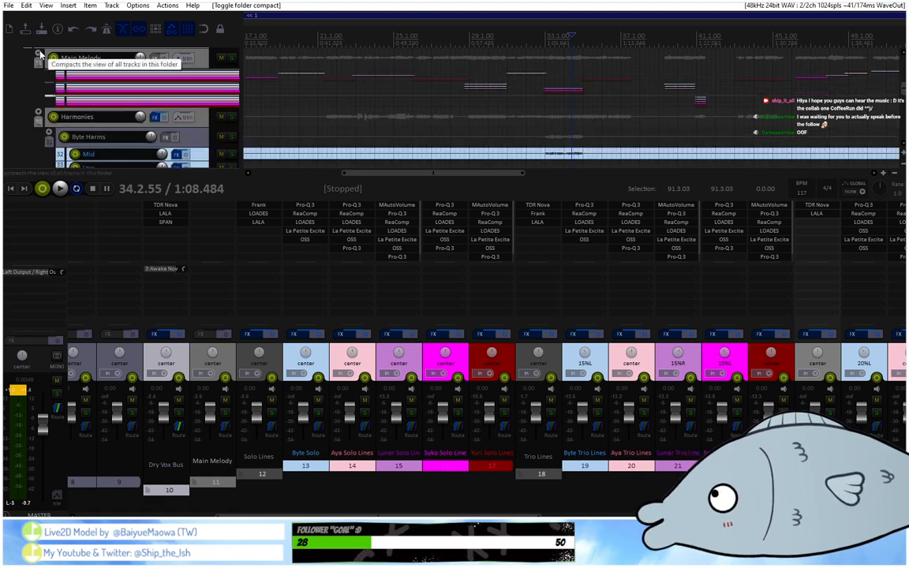
{"action": "left_click", "coordinate": [39, 113]}
{"action": "scroll", "coordinate": [199, 120], "scroll_direction": "up", "scroll_amount": 1}
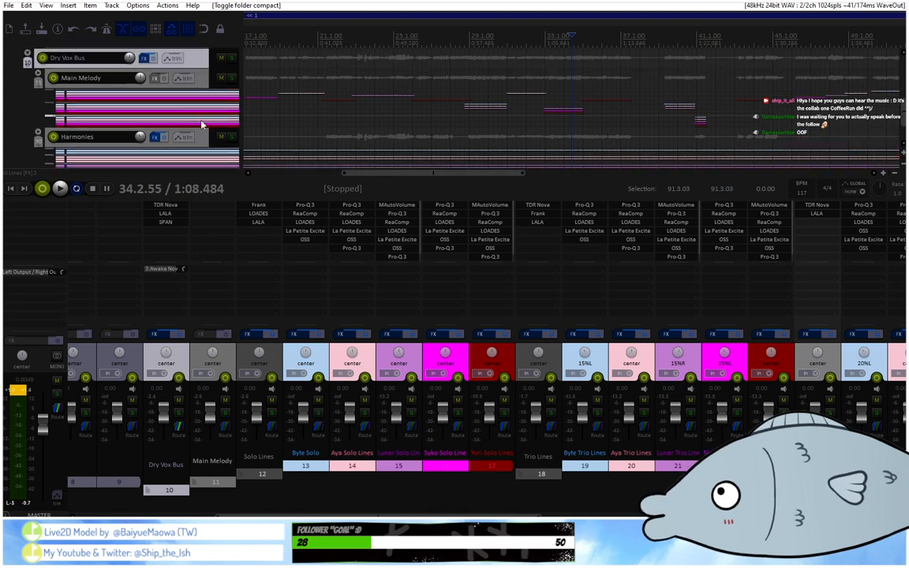
{"action": "left_click", "coordinate": [200, 76]}
{"action": "left_click", "coordinate": [201, 152]}
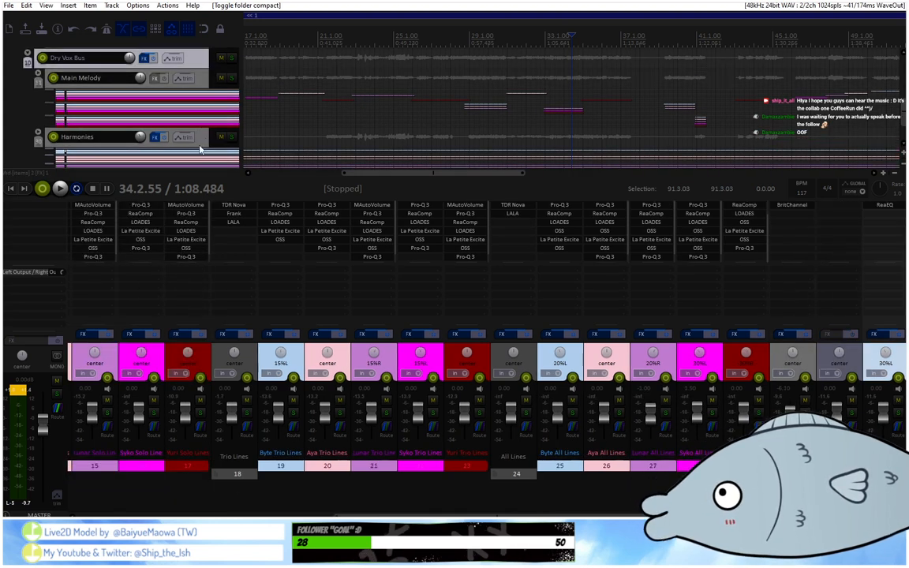
{"action": "left_click", "coordinate": [206, 138]}
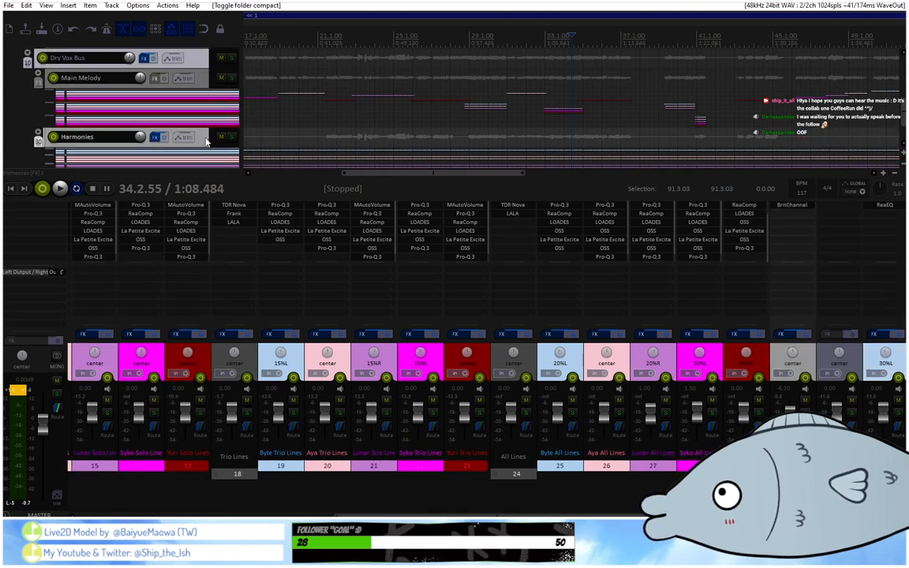
Select the Dry Vox Bus and compact its whole folder in the track list.
{"action": "left_click", "coordinate": [200, 62]}
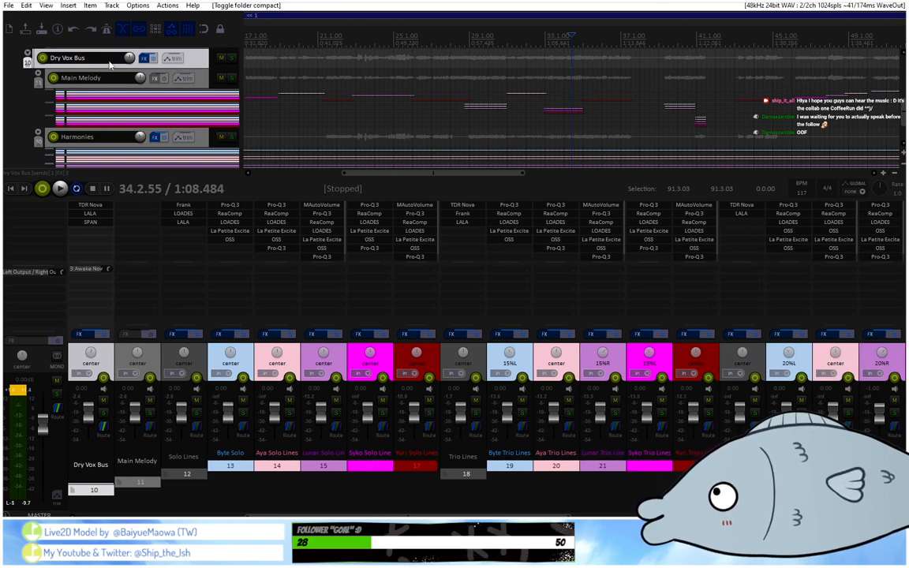
{"action": "left_click", "coordinate": [27, 52]}
{"action": "left_click", "coordinate": [28, 53]}
{"action": "left_click", "coordinate": [27, 52]}
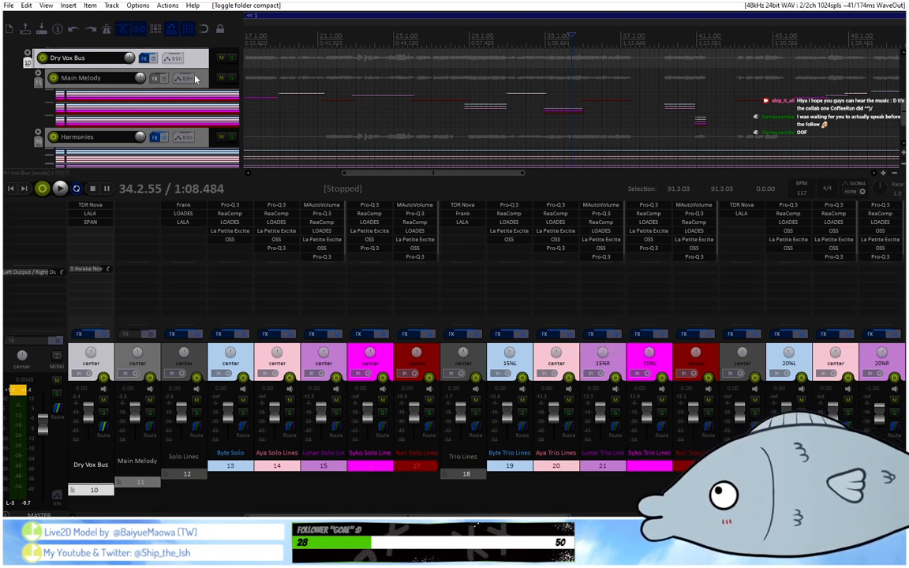
{"action": "left_click", "coordinate": [28, 53]}
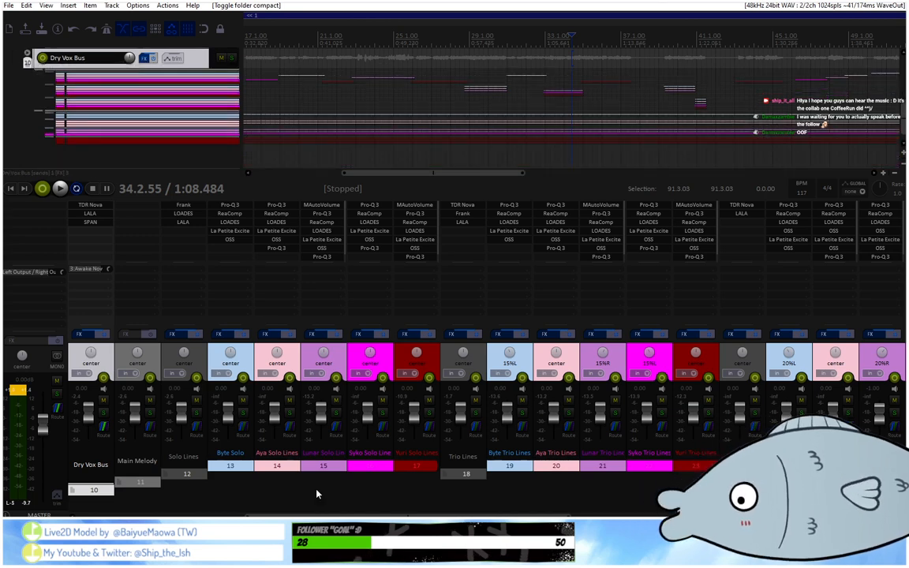
Examine the Frank, LOADES and LALA plug-ins on the Solo Lines folder, track 12, and close their windows.
{"action": "left_click_drag", "start_coordinate": [347, 516], "coordinate": [273, 516]}
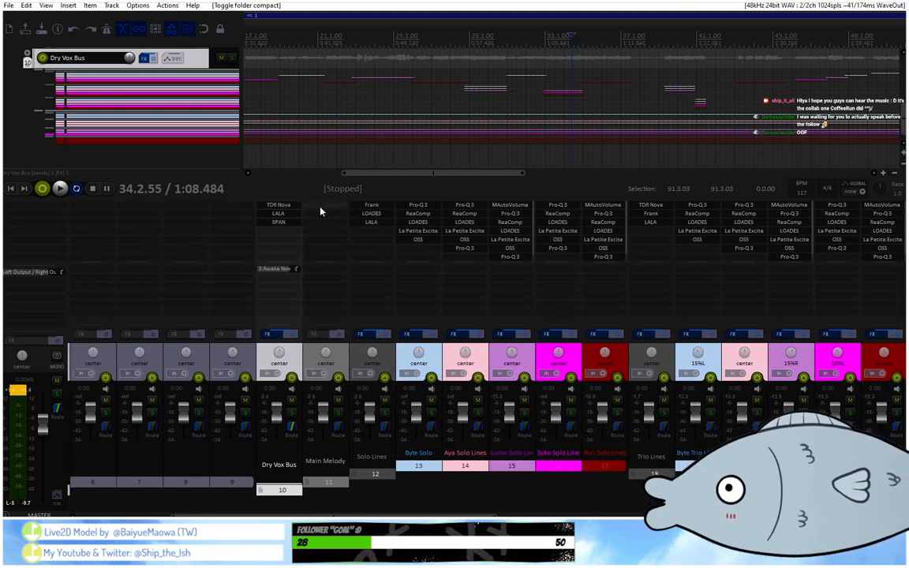
{"action": "left_click", "coordinate": [388, 359]}
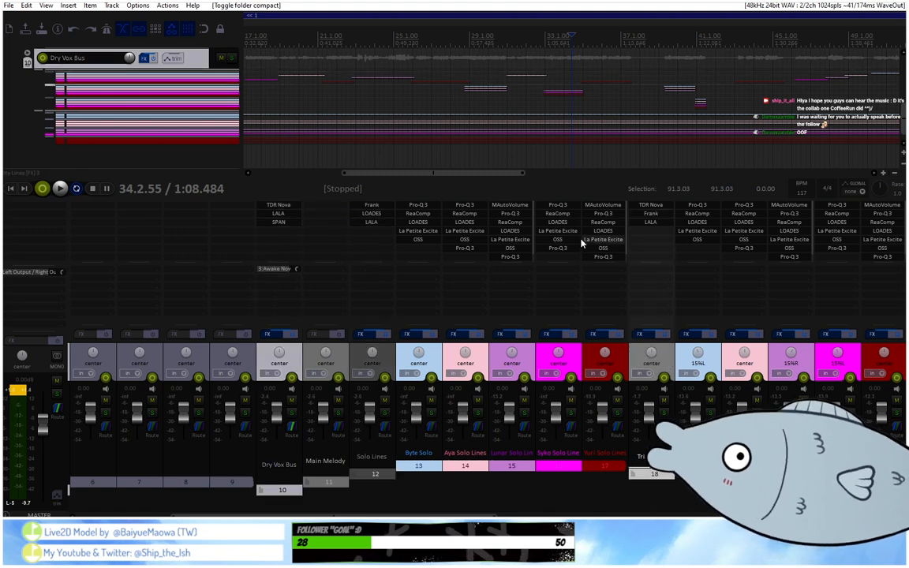
{"action": "left_click", "coordinate": [371, 207]}
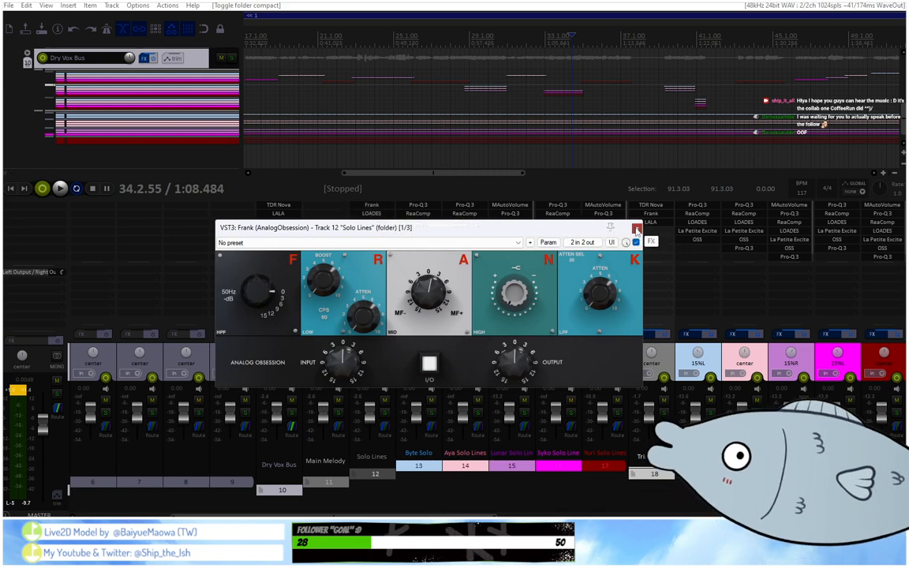
{"action": "left_click", "coordinate": [371, 205]}
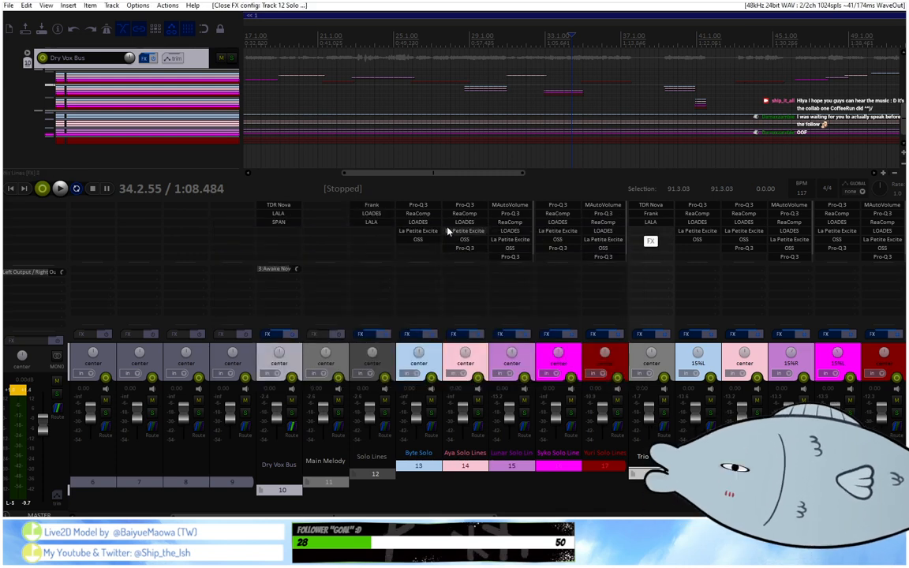
{"action": "left_click", "coordinate": [374, 217]}
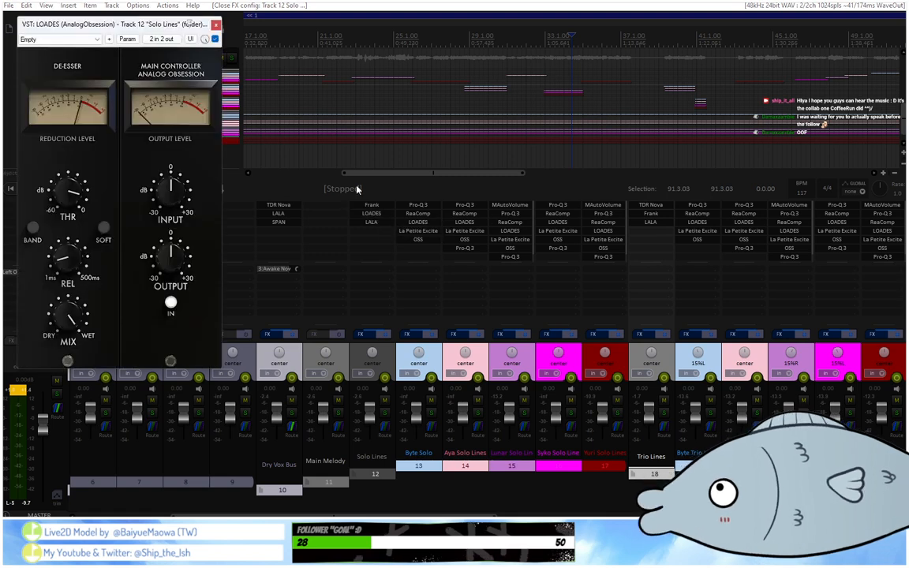
{"action": "left_click", "coordinate": [377, 229]}
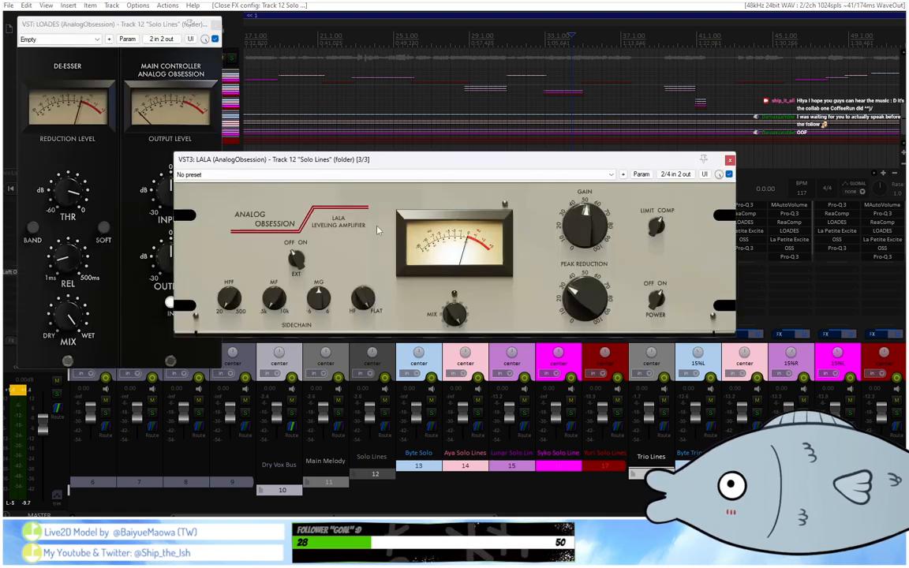
{"action": "left_click", "coordinate": [659, 146]}
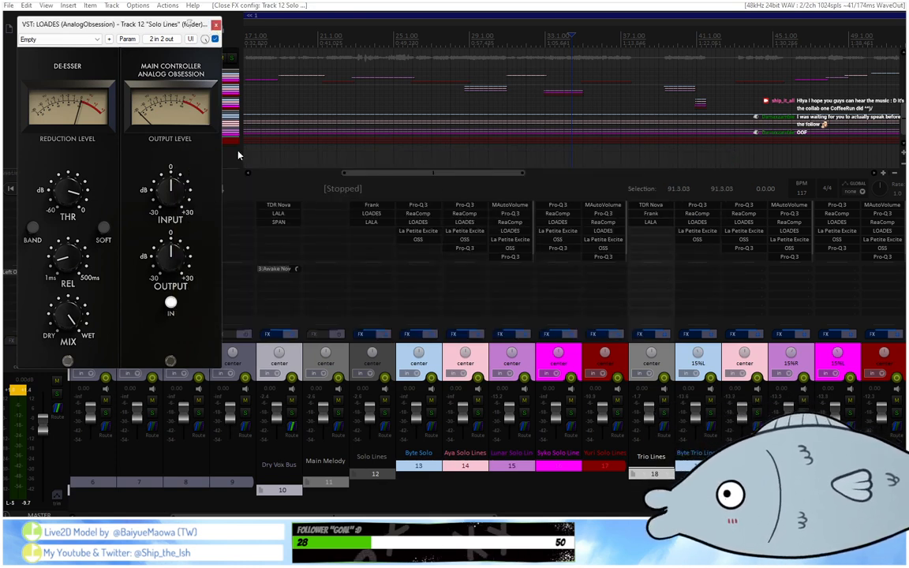
{"action": "left_click", "coordinate": [215, 24]}
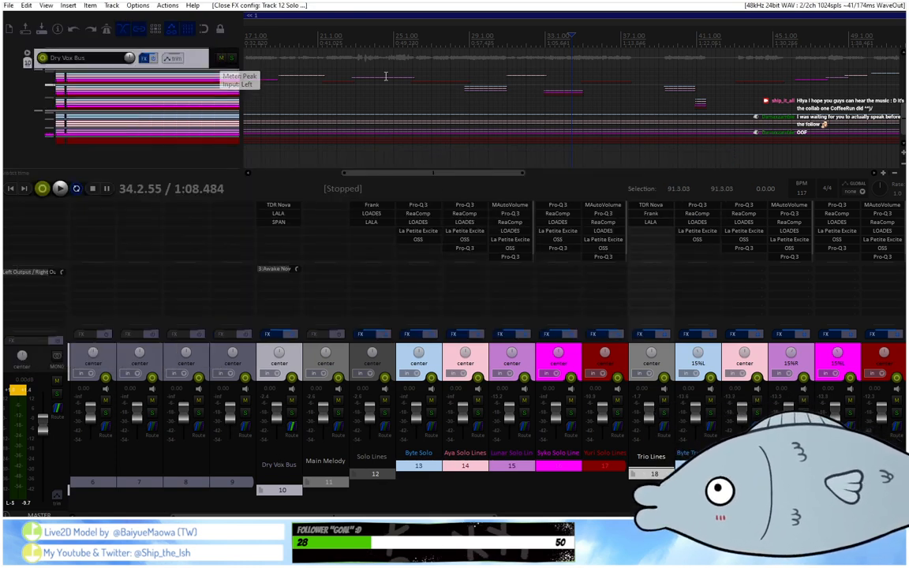
Look over the TDR Nova and Frank plug-ins on the Trio Lines folder, track 18, and close their windows.
{"action": "left_click", "coordinate": [650, 206]}
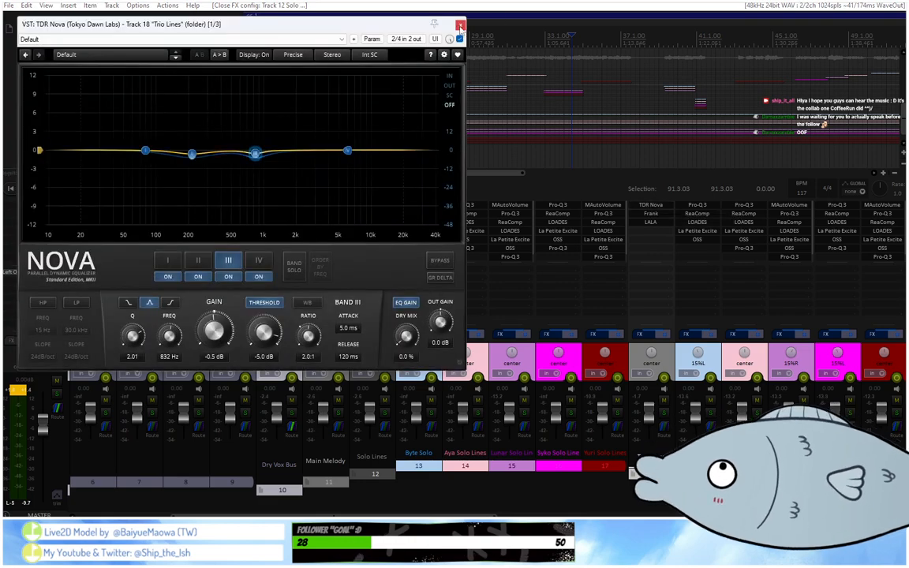
{"action": "left_click", "coordinate": [651, 206]}
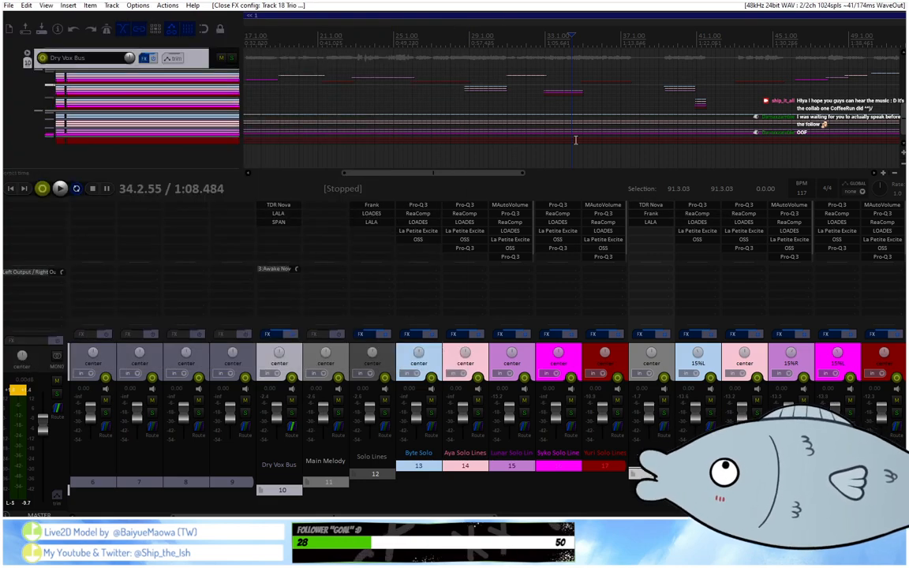
{"action": "left_click", "coordinate": [664, 207]}
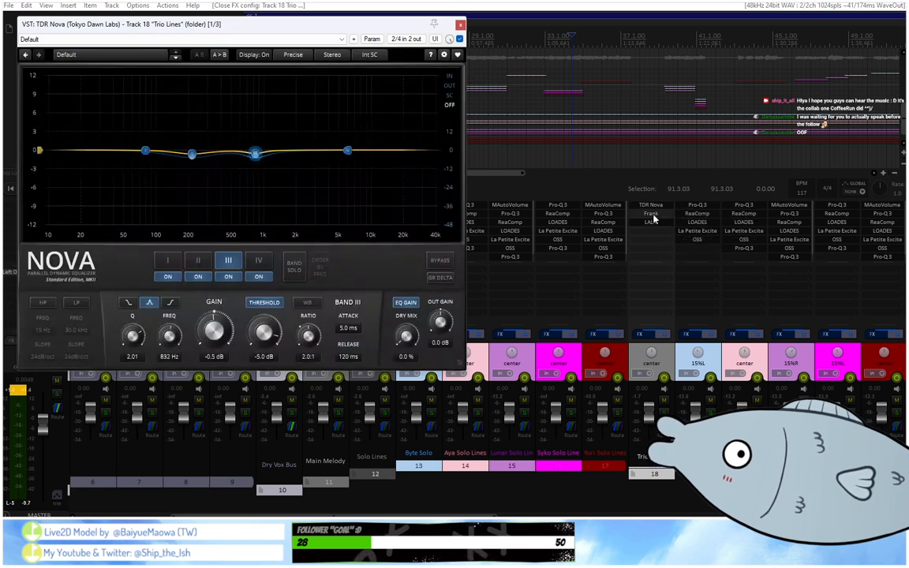
{"action": "left_click", "coordinate": [651, 216]}
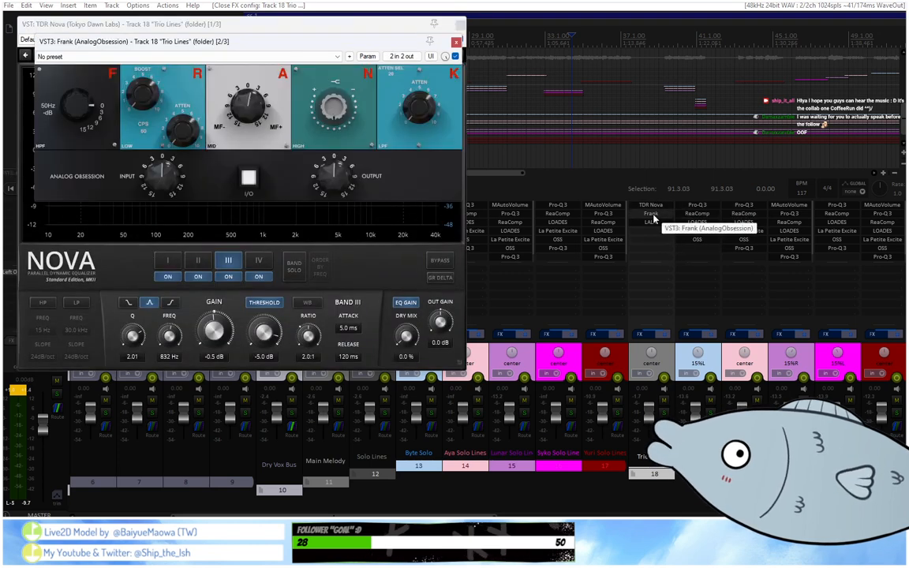
{"action": "left_click", "coordinate": [650, 207]}
{"action": "left_click", "coordinate": [649, 207]}
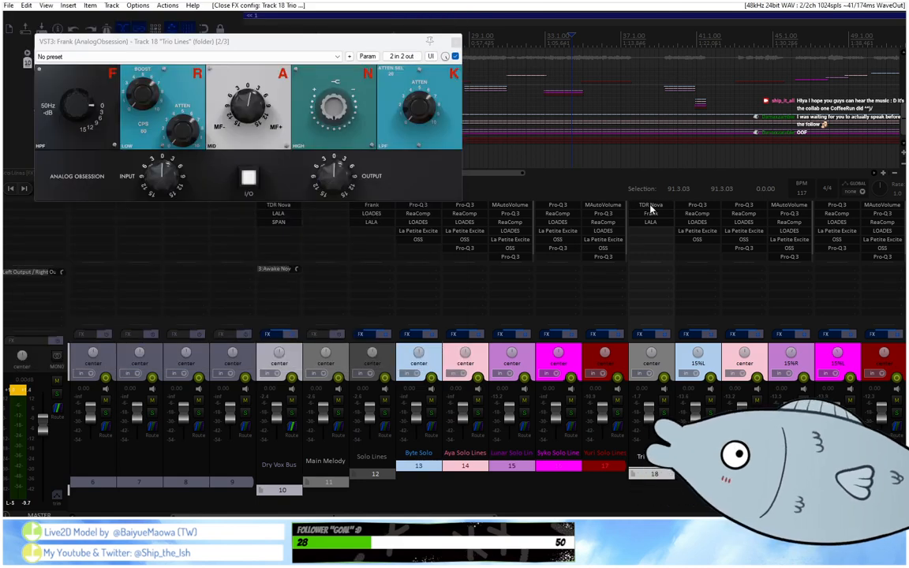
{"action": "left_click", "coordinate": [649, 208]}
{"action": "left_click", "coordinate": [650, 207]}
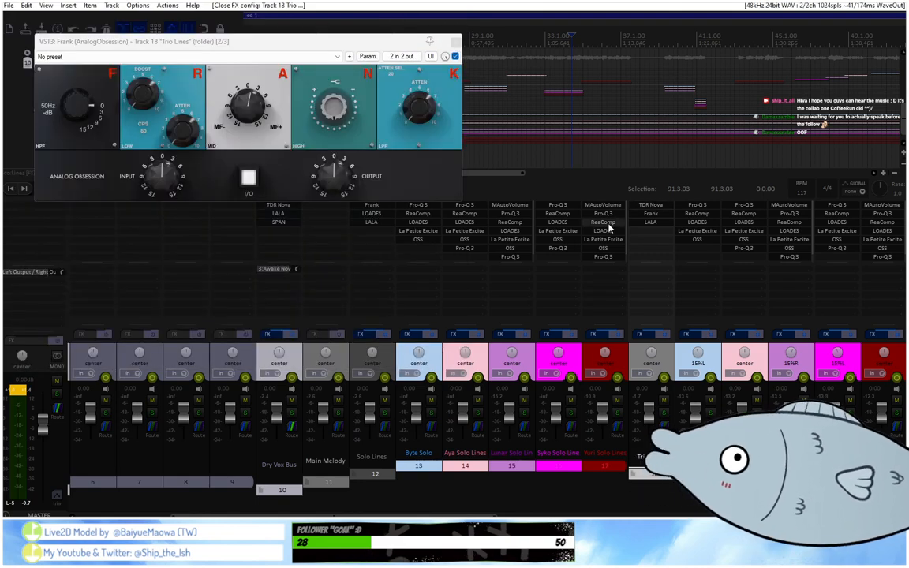
{"action": "left_click", "coordinate": [456, 41]}
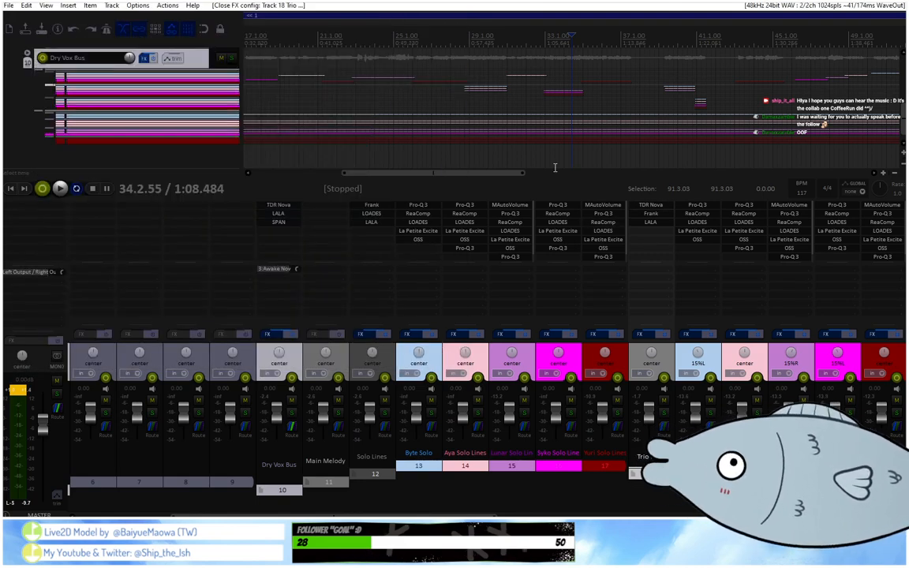
In TDR Nova on the Trio Lines folder, move band III to 842 Hz and switch off its threshold.
{"action": "left_click", "coordinate": [666, 206]}
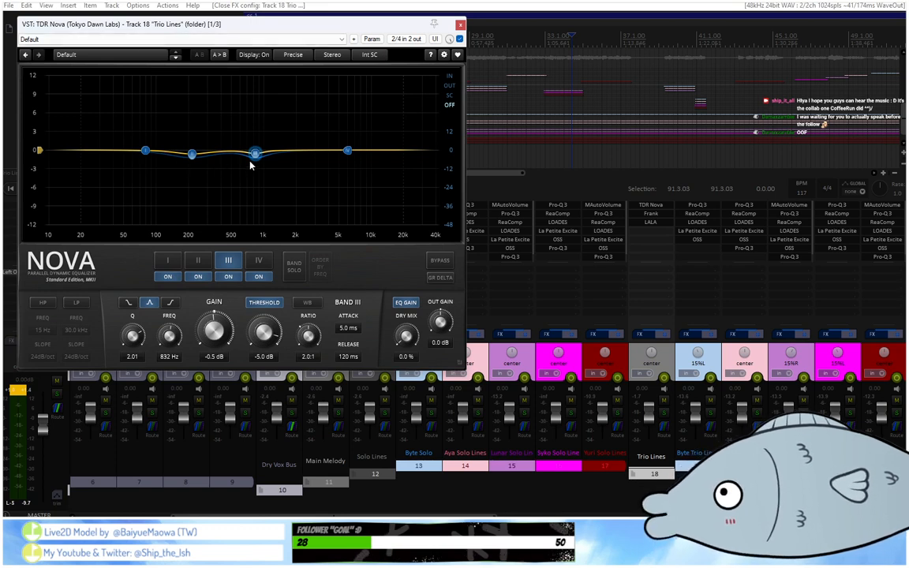
{"action": "left_click_drag", "start_coordinate": [254, 153], "coordinate": [257, 153]}
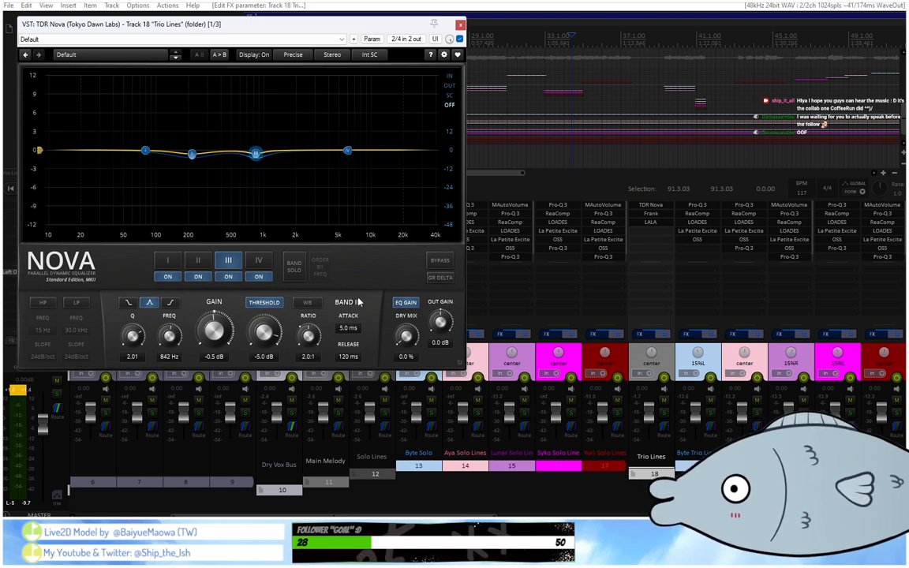
{"action": "left_click", "coordinate": [274, 303]}
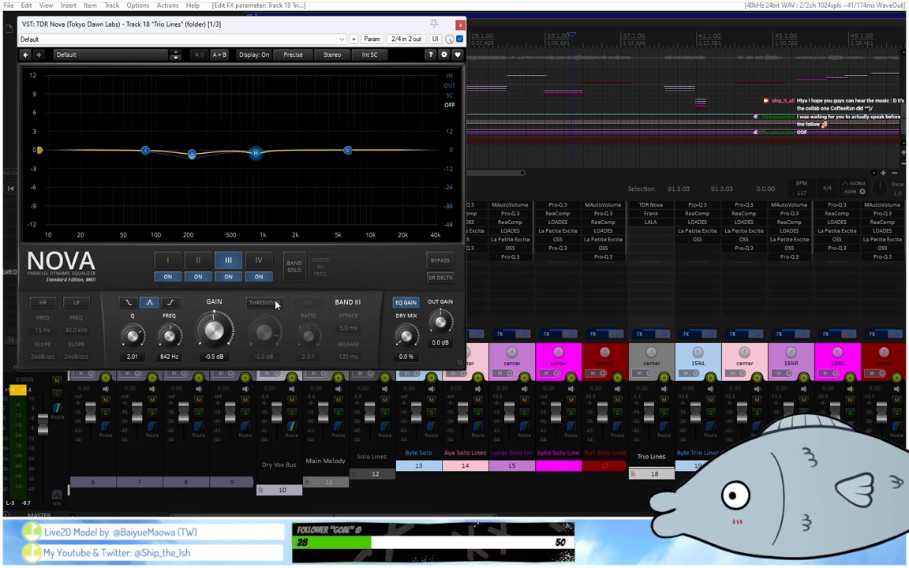
{"action": "left_click", "coordinate": [275, 305]}
{"action": "left_click", "coordinate": [275, 304]}
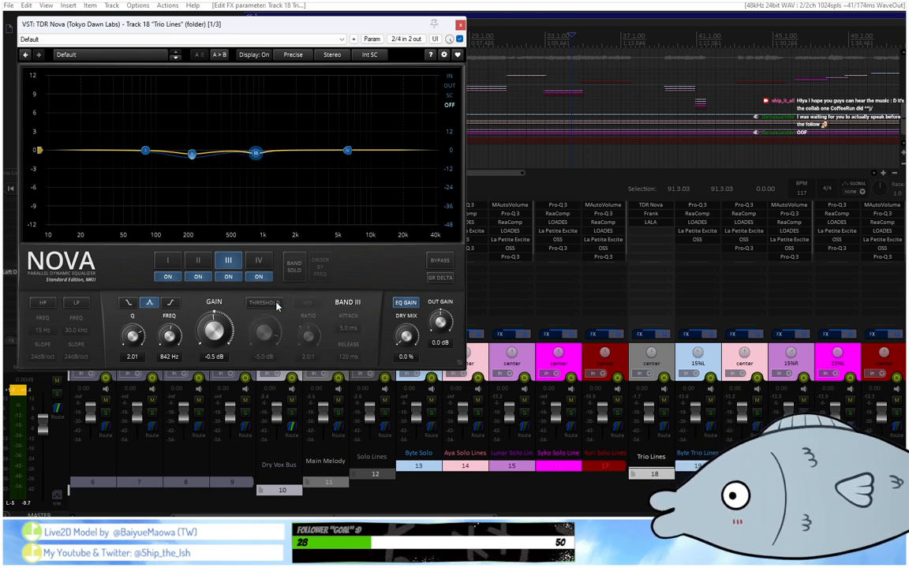
Switch band III's threshold back on in TDR Nova on the Trio Lines folder and close the plug-in window.
{"action": "left_click", "coordinate": [276, 305]}
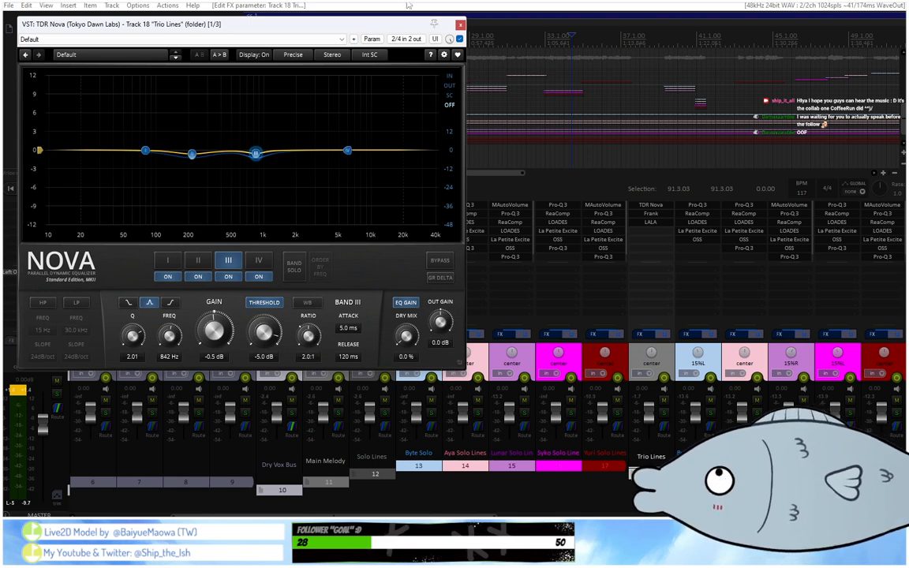
{"action": "left_click", "coordinate": [460, 25]}
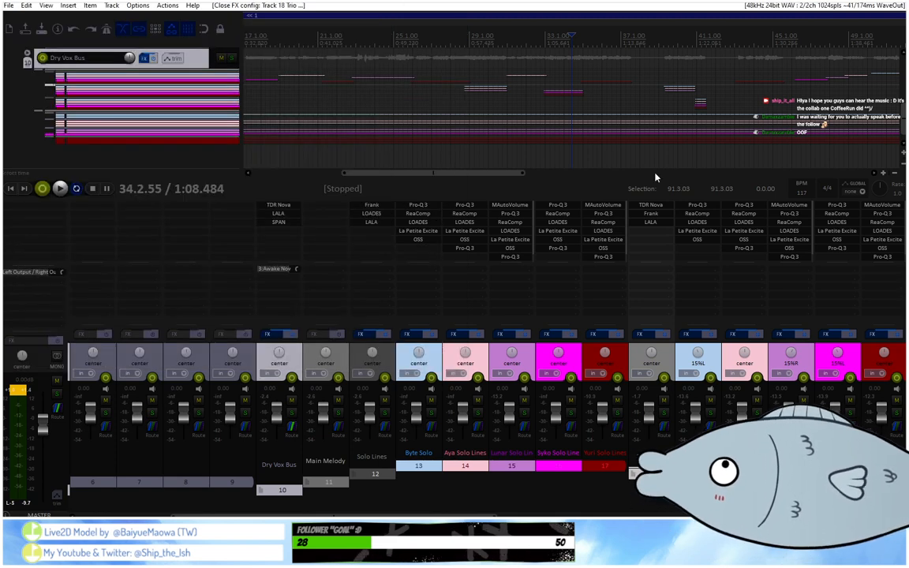
Look over the LALA leveling amplifier on the Trio Lines folder, track 18, and close its window.
{"action": "left_click", "coordinate": [650, 223]}
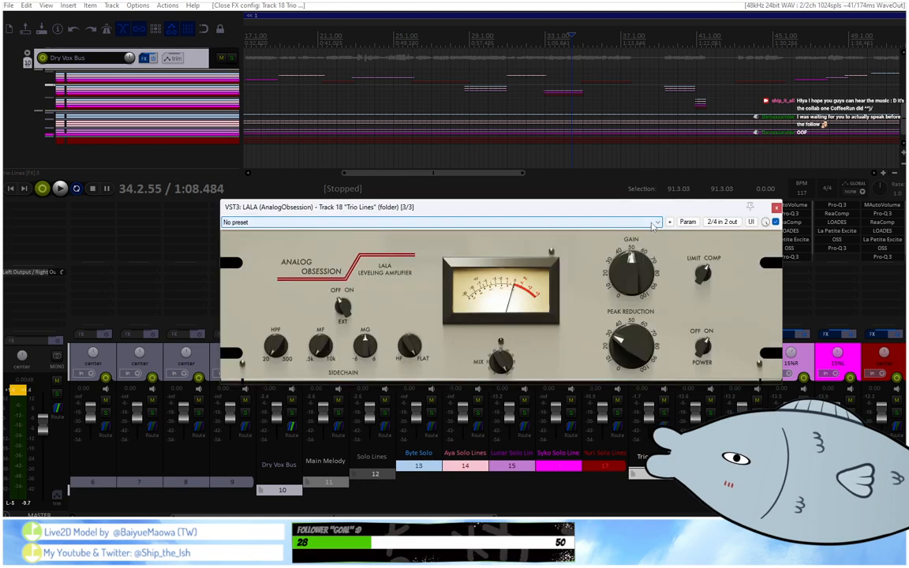
{"action": "left_click", "coordinate": [754, 202]}
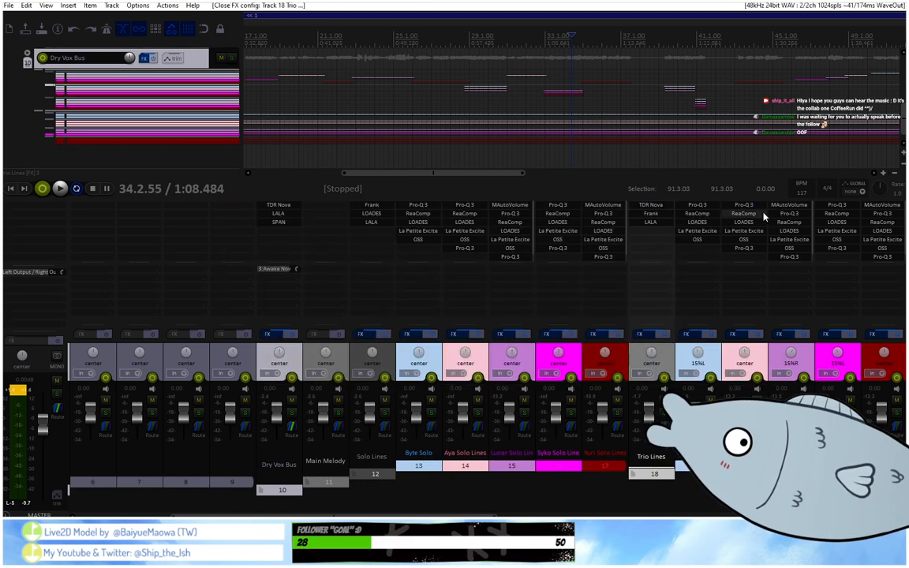
{"action": "left_click", "coordinate": [640, 227]}
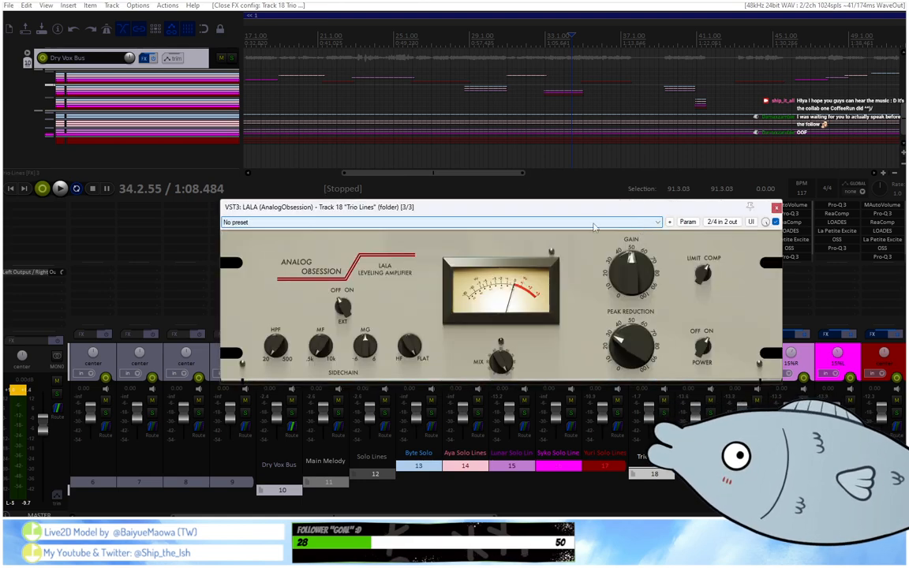
{"action": "left_click", "coordinate": [777, 208]}
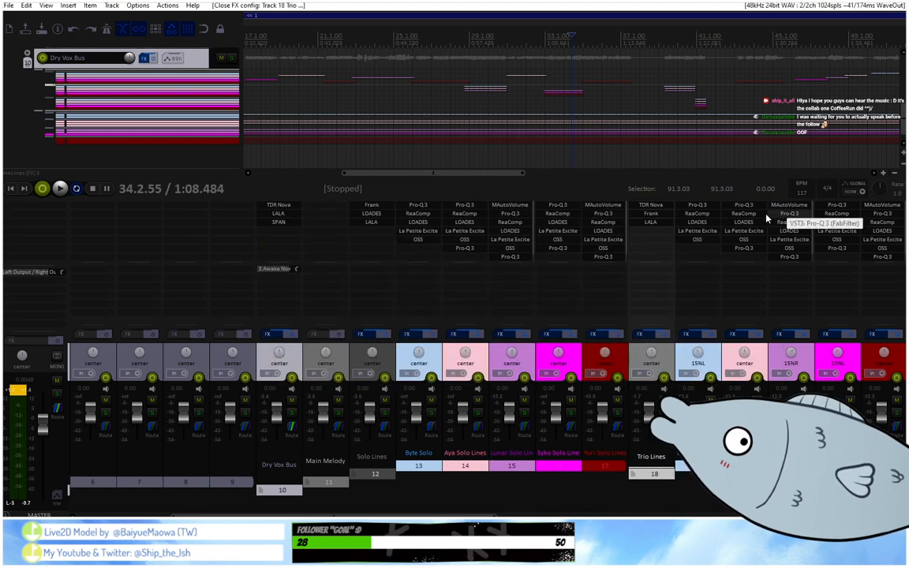
Compare ReaComp on track 19, Byte Trio Lines, with LALA on the Trio Lines folder by placing both plug-in windows side by side.
{"action": "left_click", "coordinate": [690, 218]}
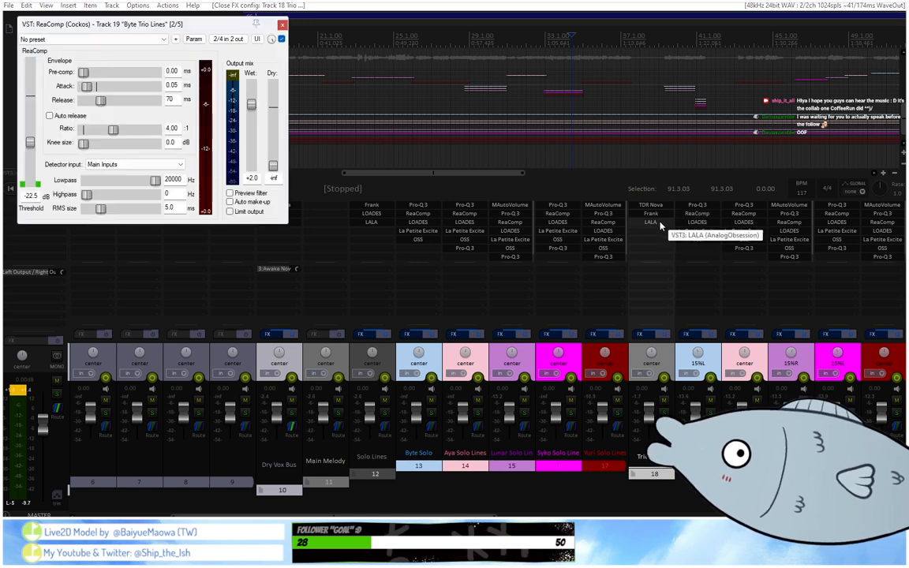
{"action": "left_click", "coordinate": [661, 225]}
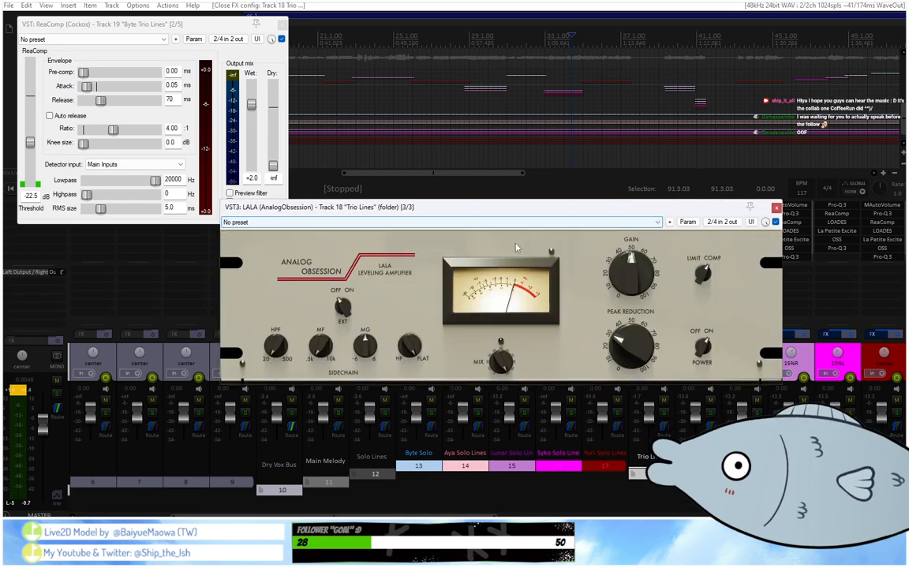
{"action": "left_click_drag", "start_coordinate": [521, 215], "coordinate": [596, 33]}
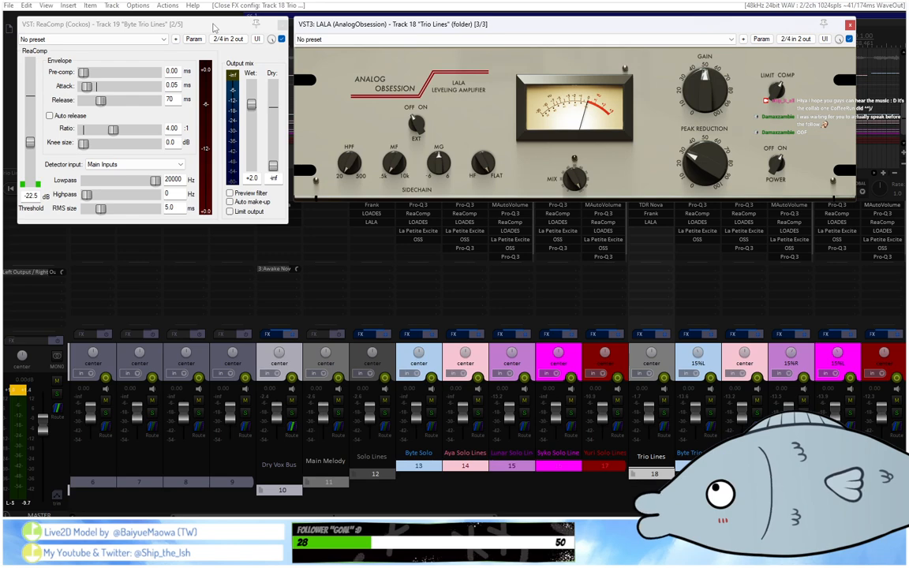
{"action": "mouse_move", "coordinate": [213, 28]}
{"action": "left_mouse_down"}
{"action": "mouse_move", "coordinate": [219, 68]}
{"action": "mouse_move", "coordinate": [196, 17]}
{"action": "mouse_move", "coordinate": [222, 27]}
{"action": "left_mouse_up"}
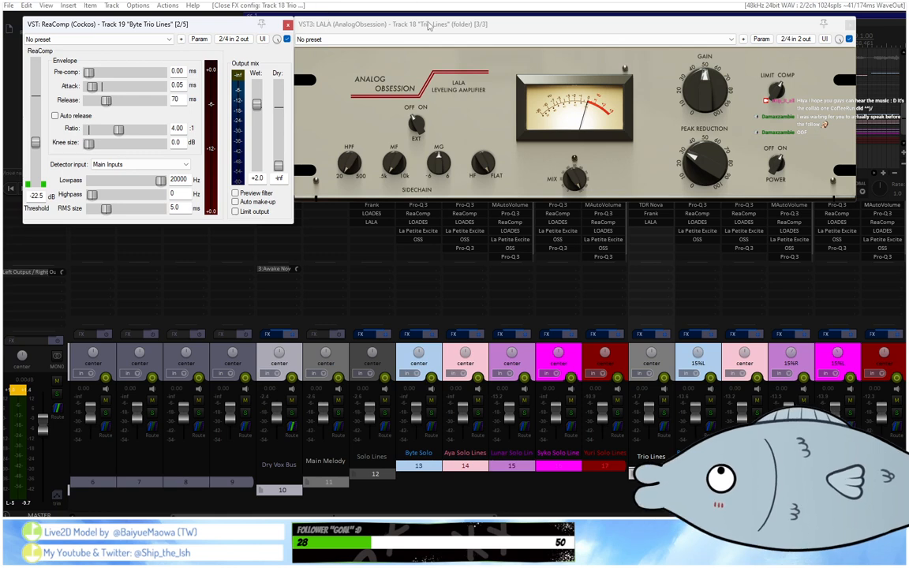
{"action": "left_click_drag", "start_coordinate": [471, 30], "coordinate": [489, 37]}
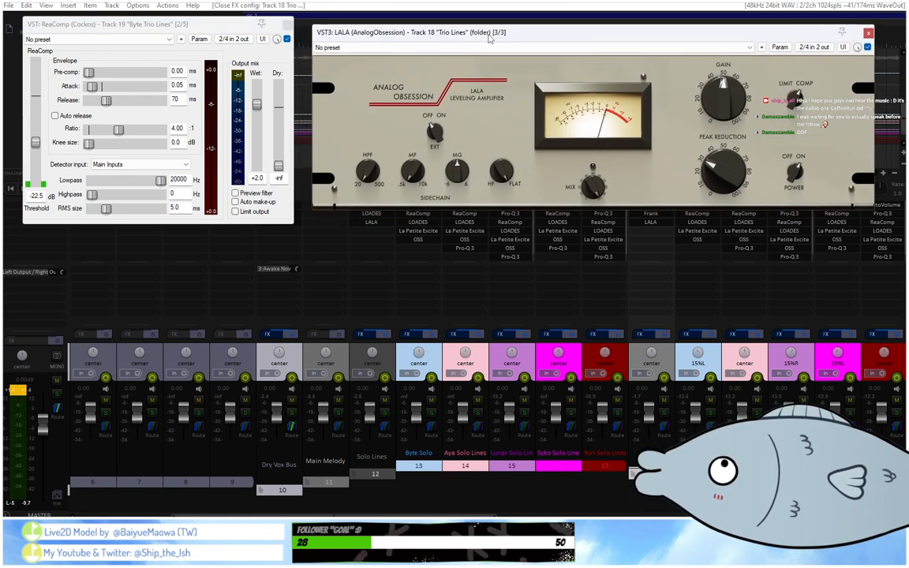
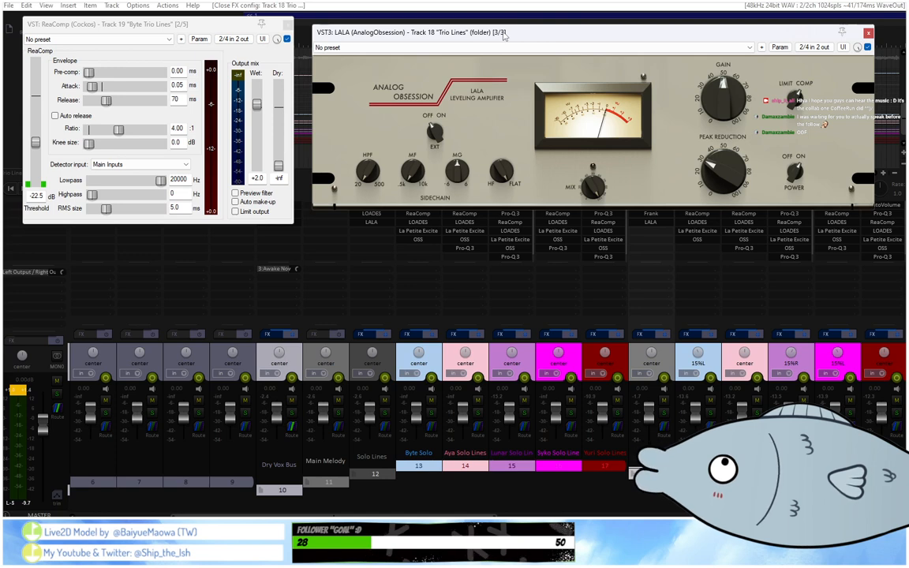
Close the LALA window on the Trio Lines folder and the ReaComp window on Byte Trio Lines.
{"action": "left_click_drag", "start_coordinate": [503, 33], "coordinate": [504, 35]}
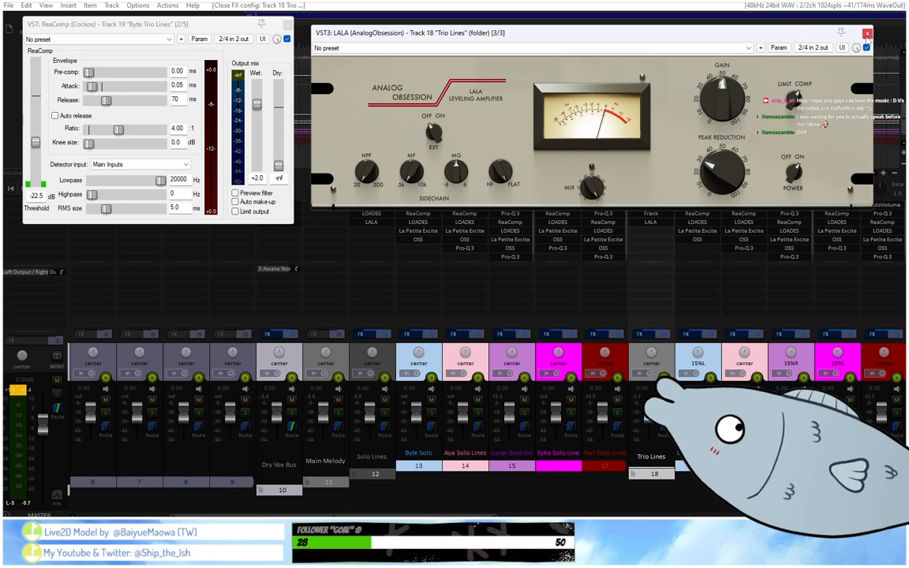
{"action": "left_click", "coordinate": [867, 37]}
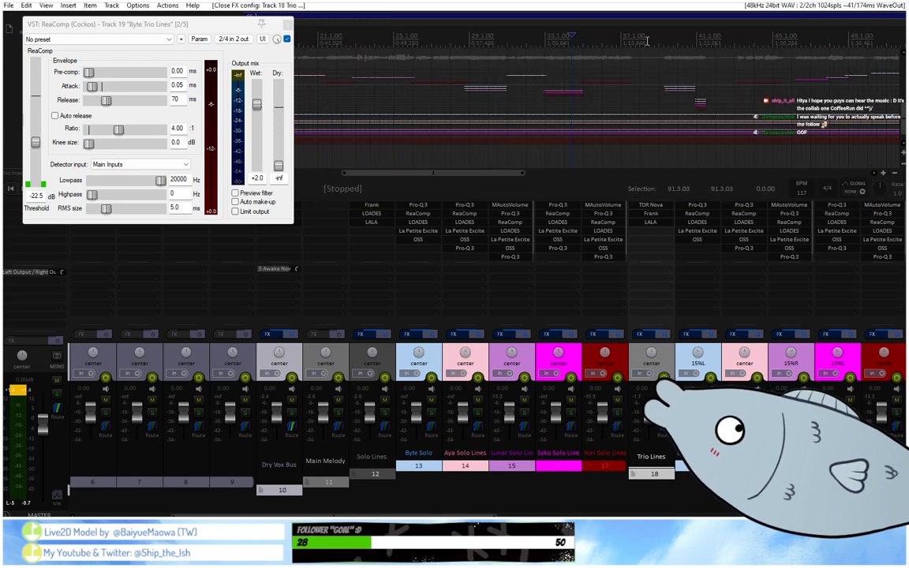
{"action": "left_click", "coordinate": [288, 26]}
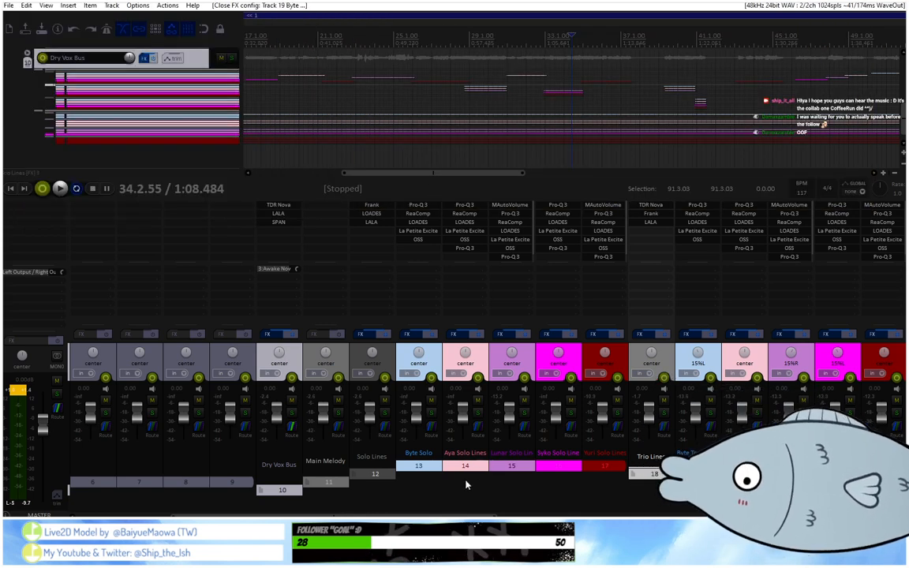
Look across the plug-in chains in the mixer, from the All Lines folder back to the Dry Vox Bus.
{"action": "scroll", "coordinate": [639, 501], "scroll_direction": "right", "scroll_amount": 9}
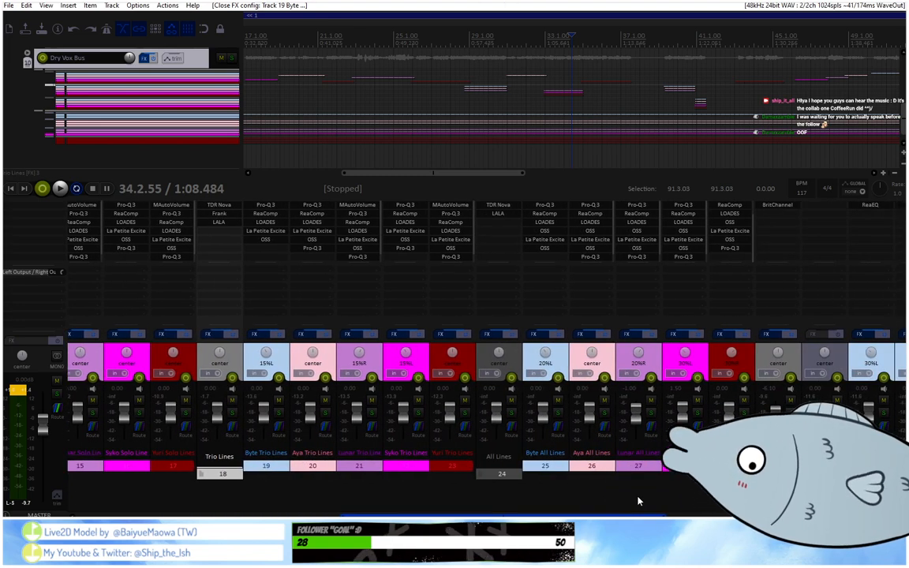
{"action": "scroll", "coordinate": [639, 501], "scroll_direction": "right", "scroll_amount": 3}
{"action": "scroll", "coordinate": [698, 500], "scroll_direction": "left", "scroll_amount": 4}
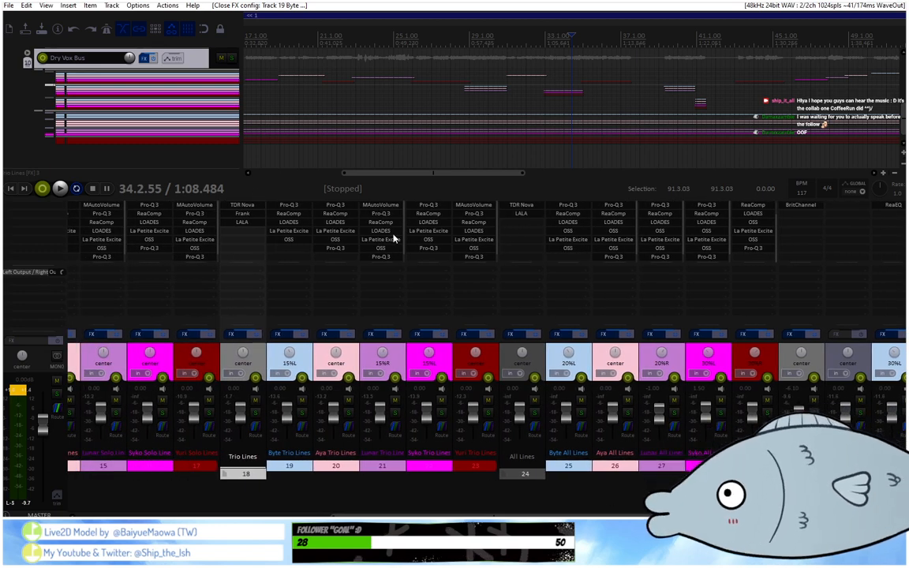
{"action": "scroll", "coordinate": [441, 394], "scroll_direction": "left", "scroll_amount": 4}
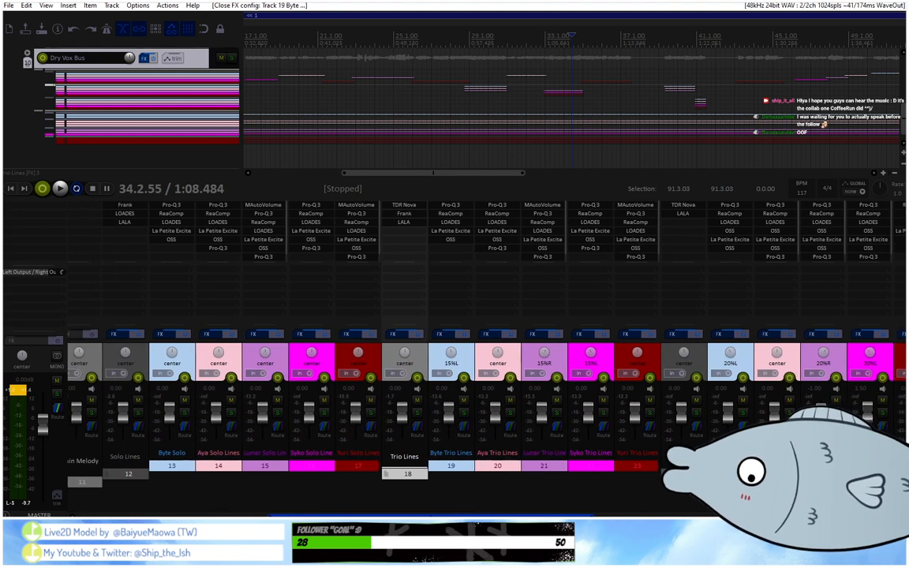
{"action": "scroll", "coordinate": [442, 395], "scroll_direction": "left", "scroll_amount": 1}
{"action": "scroll", "coordinate": [441, 394], "scroll_direction": "left", "scroll_amount": 2}
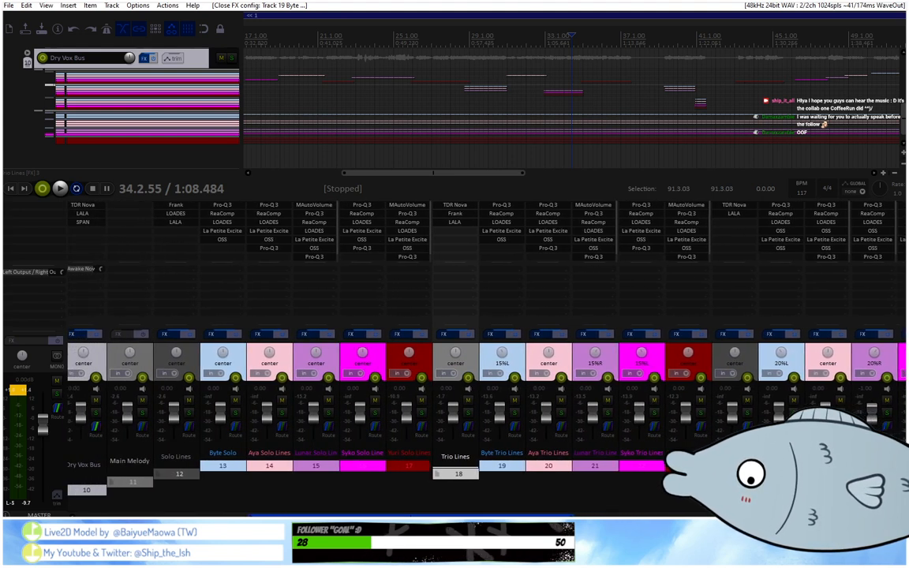
{"action": "scroll", "coordinate": [442, 394], "scroll_direction": "left", "scroll_amount": 2}
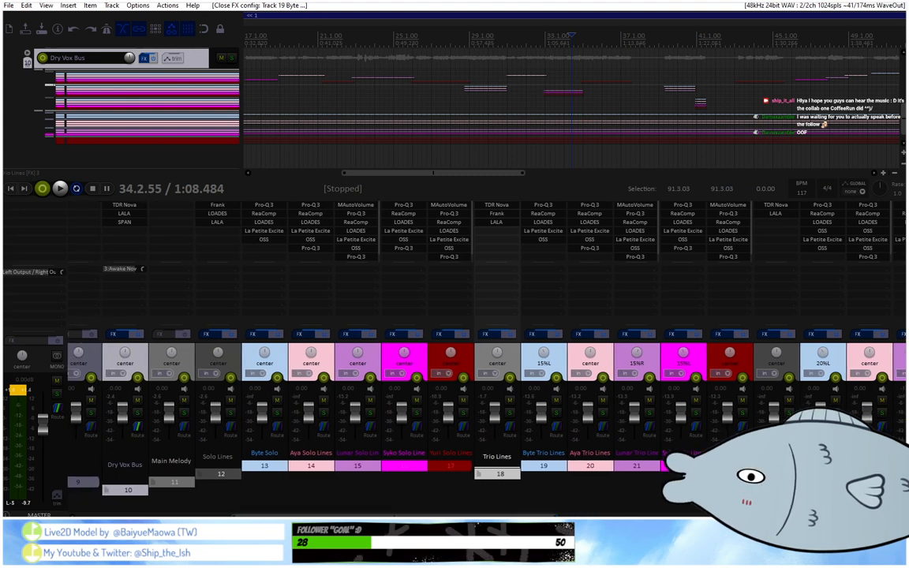
Select the Solo Lines and Trio Lines folders in turn, look over LALA on Trio Lines, and close its window.
{"action": "left_click", "coordinate": [228, 364]}
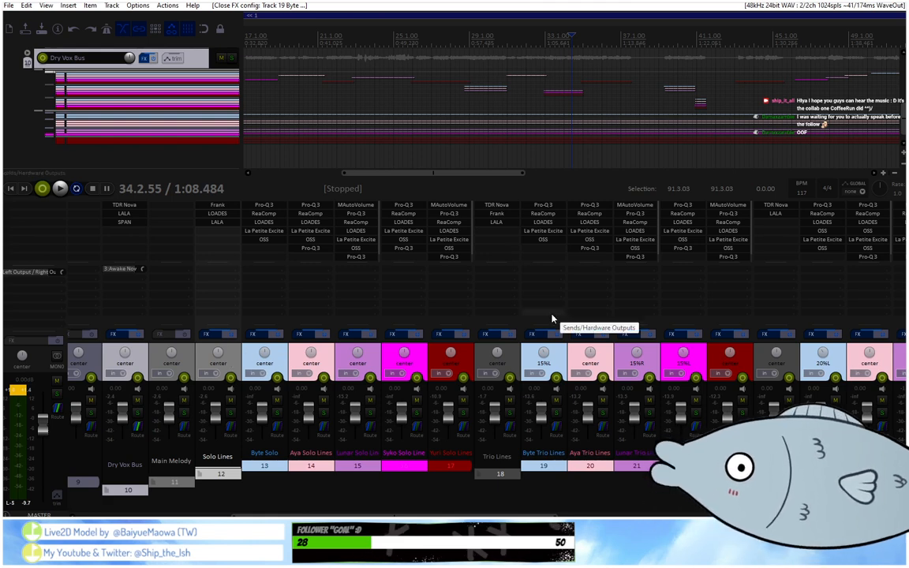
{"action": "left_click", "coordinate": [512, 351]}
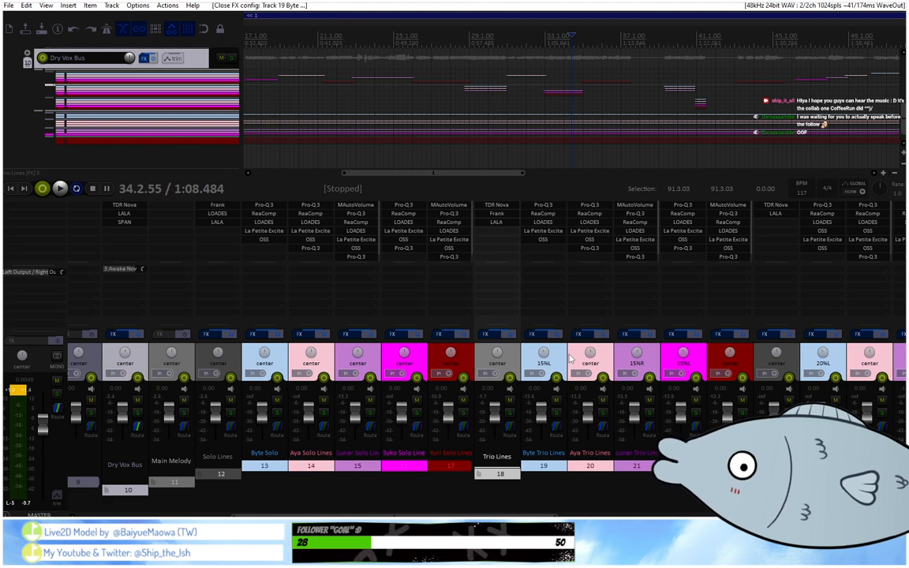
{"action": "left_click", "coordinate": [495, 224]}
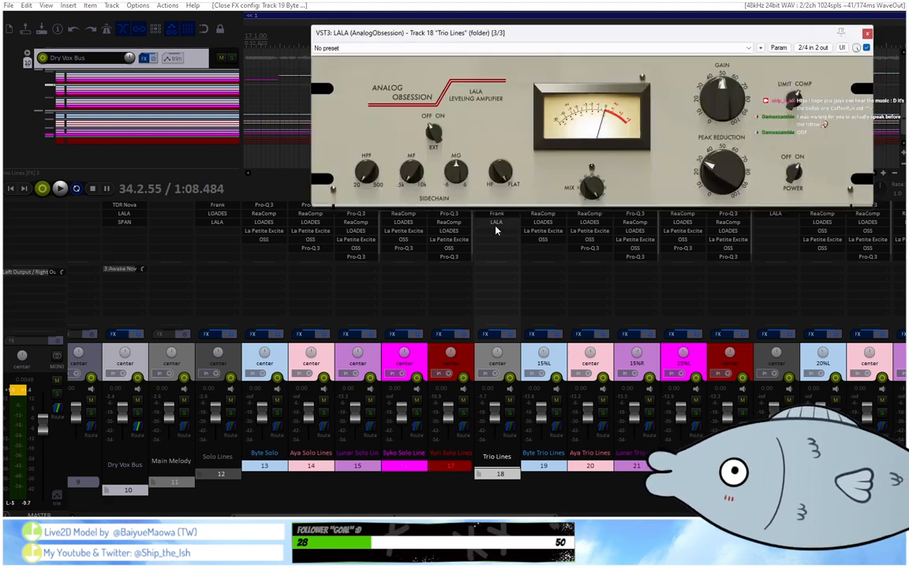
{"action": "left_click", "coordinate": [867, 35]}
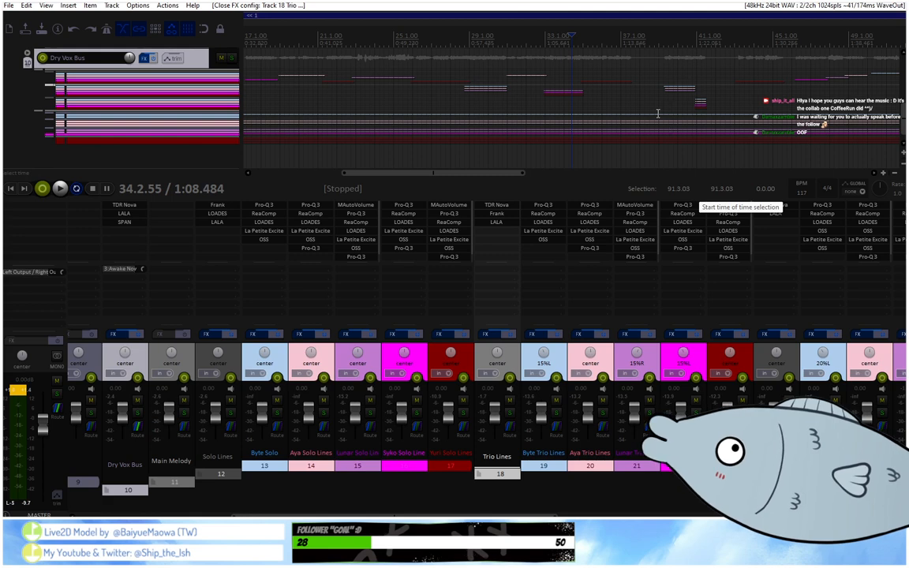
Expand the compacted Dry Vox Bus folder in the track list to show the Main Melody and Harmonies folders.
{"action": "left_click", "coordinate": [28, 58]}
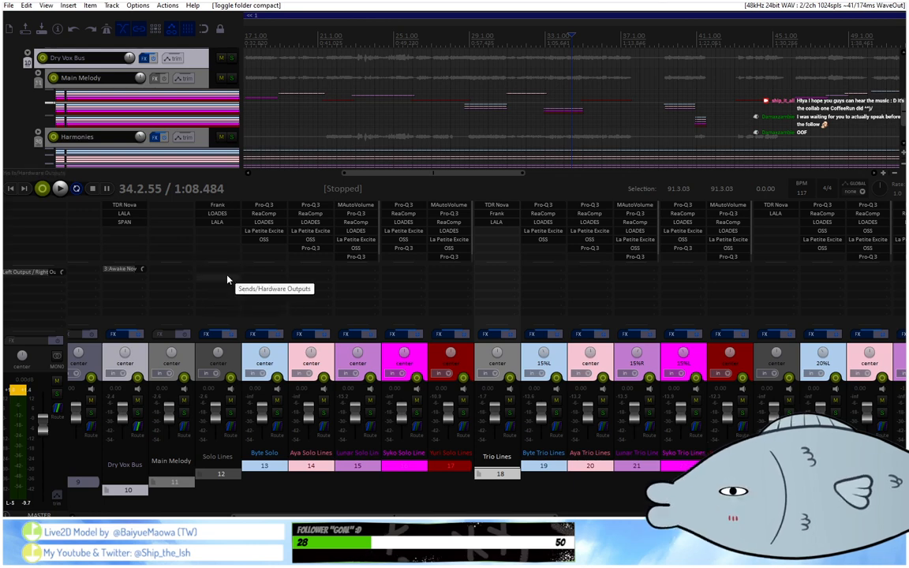
{"action": "scroll", "coordinate": [277, 157], "scroll_direction": "down", "scroll_amount": 5}
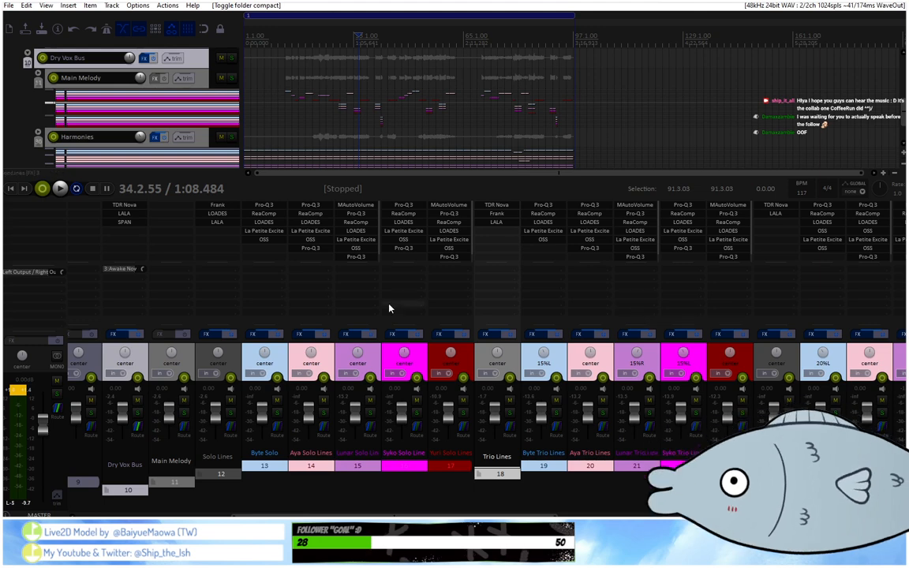
{"action": "scroll", "coordinate": [409, 111], "scroll_direction": "down", "scroll_amount": 2}
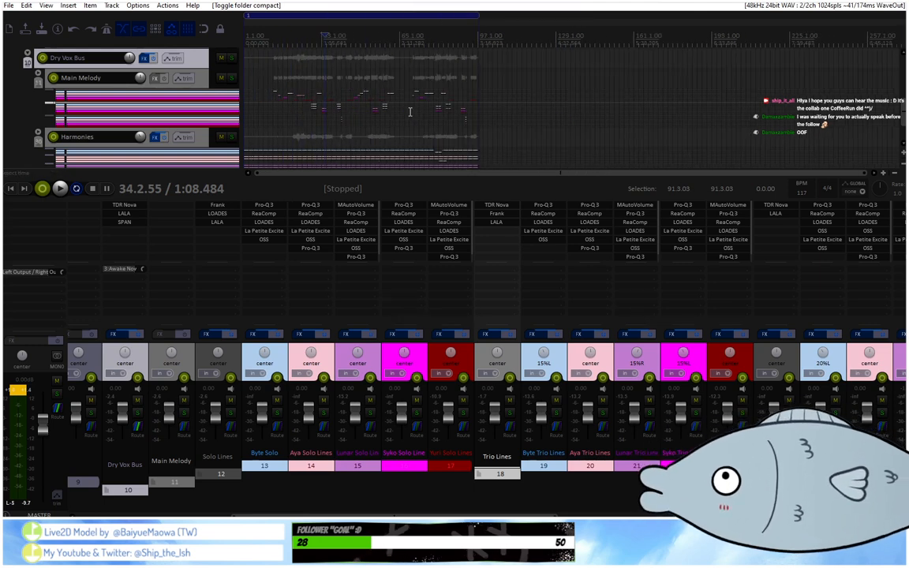
{"action": "scroll", "coordinate": [409, 113], "scroll_direction": "up", "scroll_amount": 2}
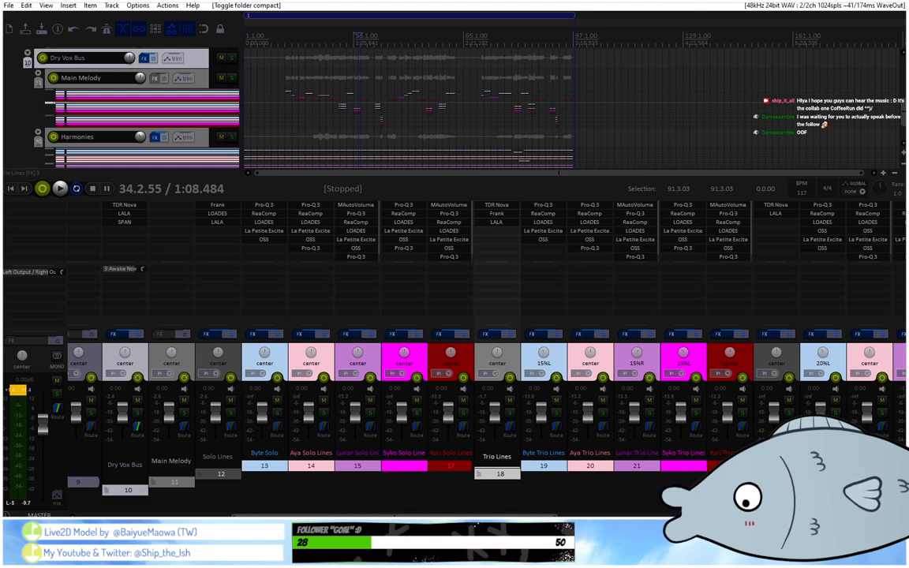
Review the parent send and the send to track 3 in the Dry Vox Bus routing settings.
{"action": "scroll", "coordinate": [473, 395], "scroll_direction": "left", "scroll_amount": 4}
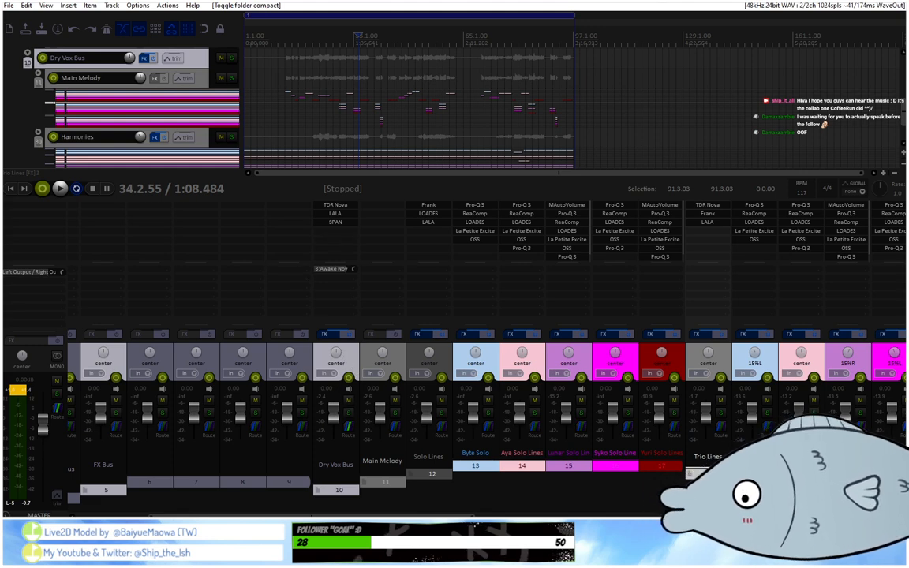
{"action": "left_click", "coordinate": [348, 427]}
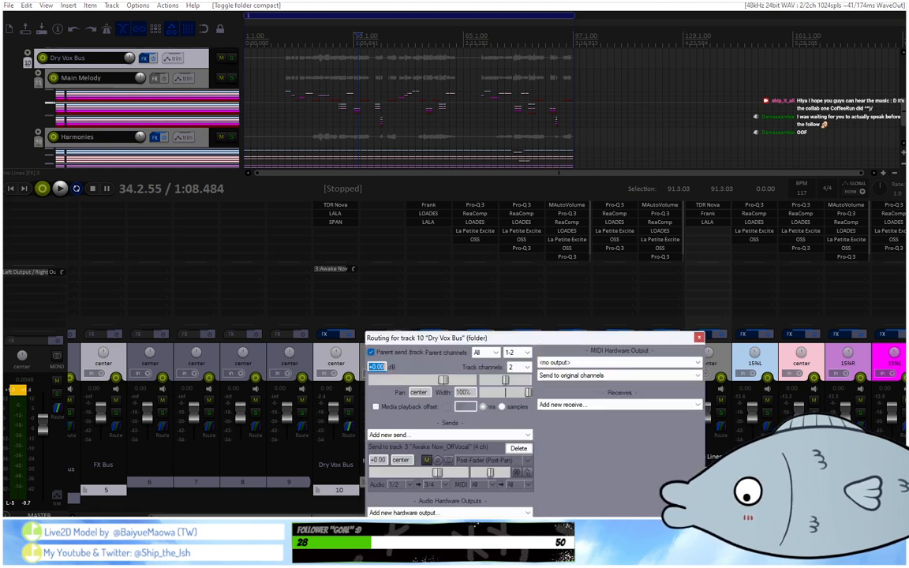
{"action": "left_click_drag", "start_coordinate": [377, 516], "coordinate": [370, 516]}
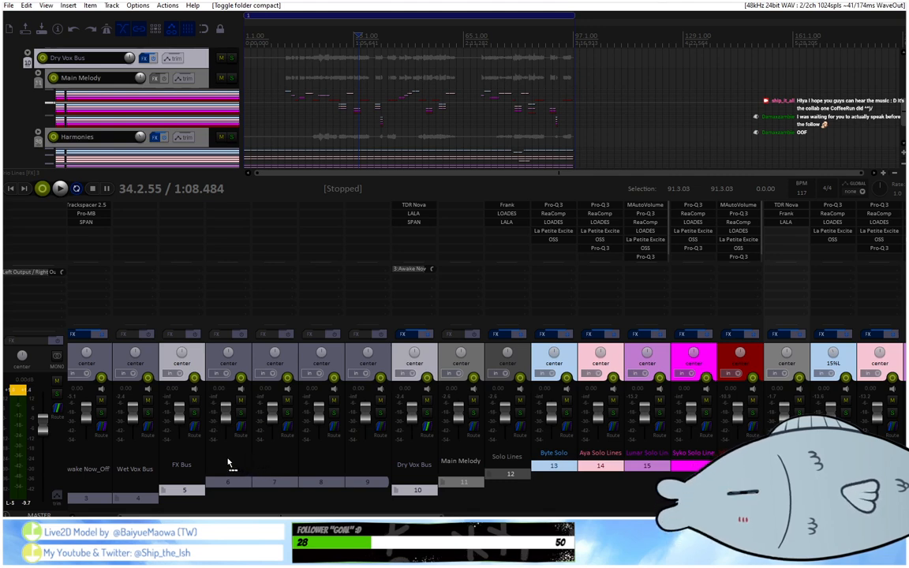
Add a send from the Dry Vox Bus to empty track 6, and leave that track's FX browser without adding a plug-in.
{"action": "left_click_drag", "start_coordinate": [229, 464], "coordinate": [228, 463]}
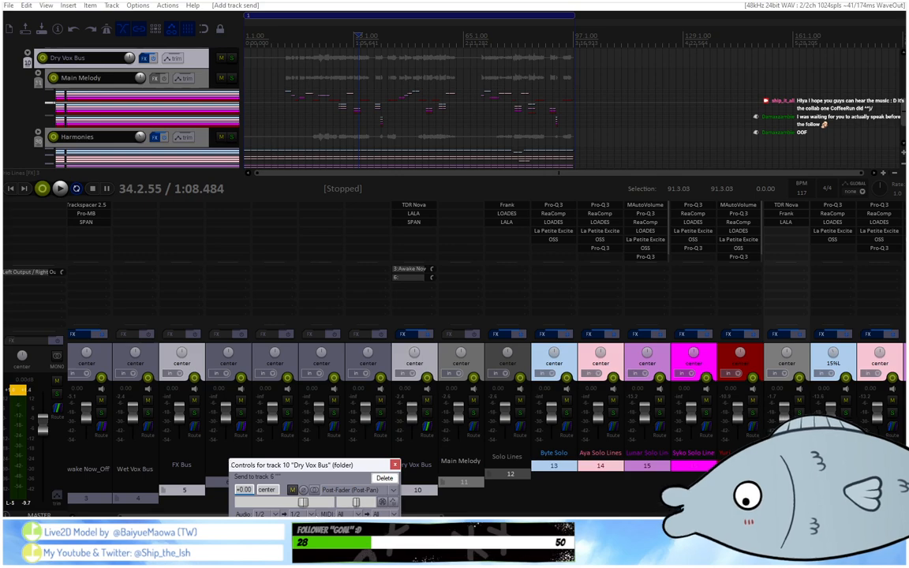
{"action": "left_click", "coordinate": [293, 513]}
{"action": "left_click", "coordinate": [228, 205]}
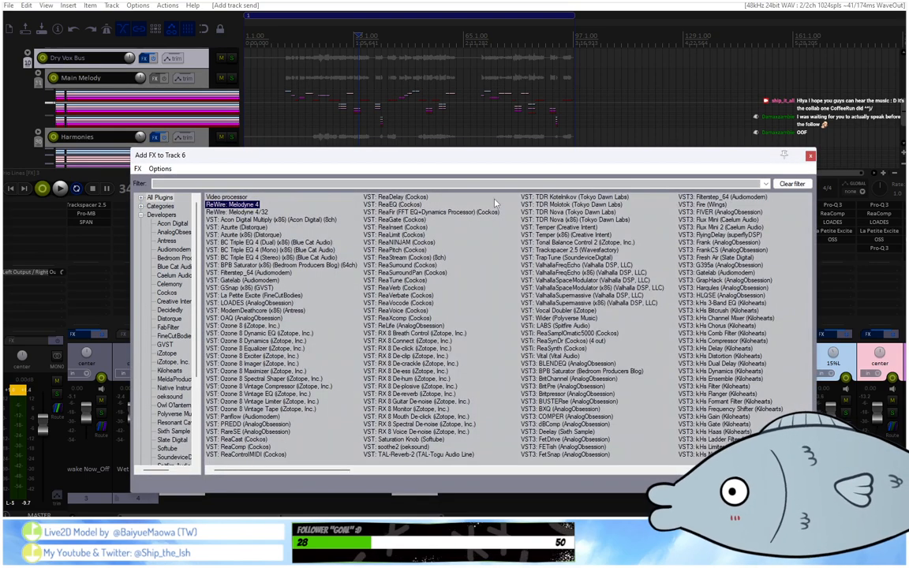
{"action": "left_click", "coordinate": [808, 156]}
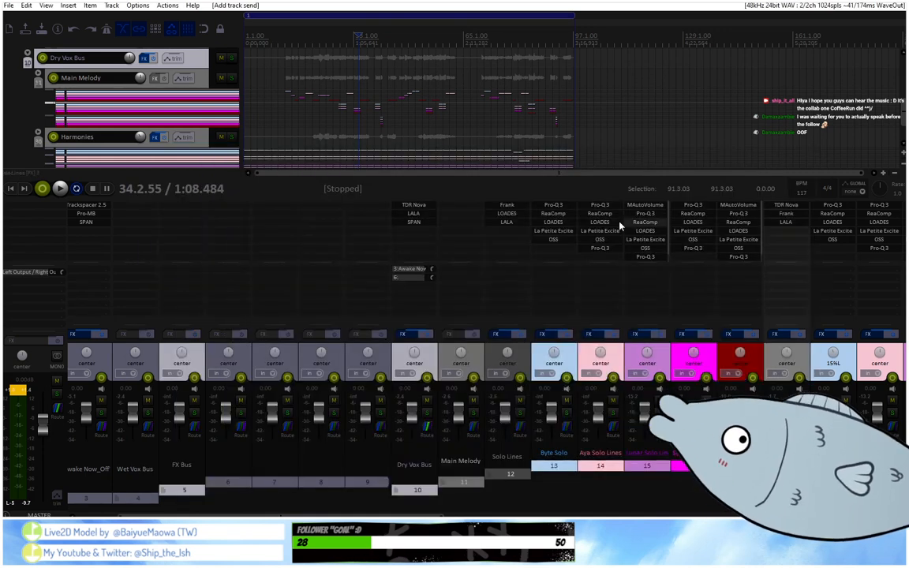
In track 6's routing, send the audio received from the Dry Vox Bus to new receiving channels 3/4.
{"action": "left_click", "coordinate": [242, 429]}
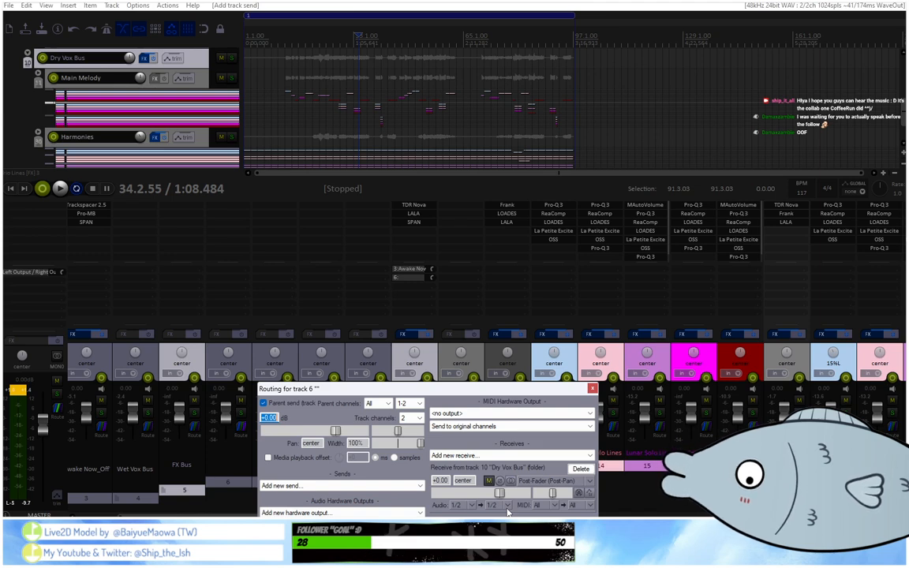
{"action": "left_click", "coordinate": [507, 506]}
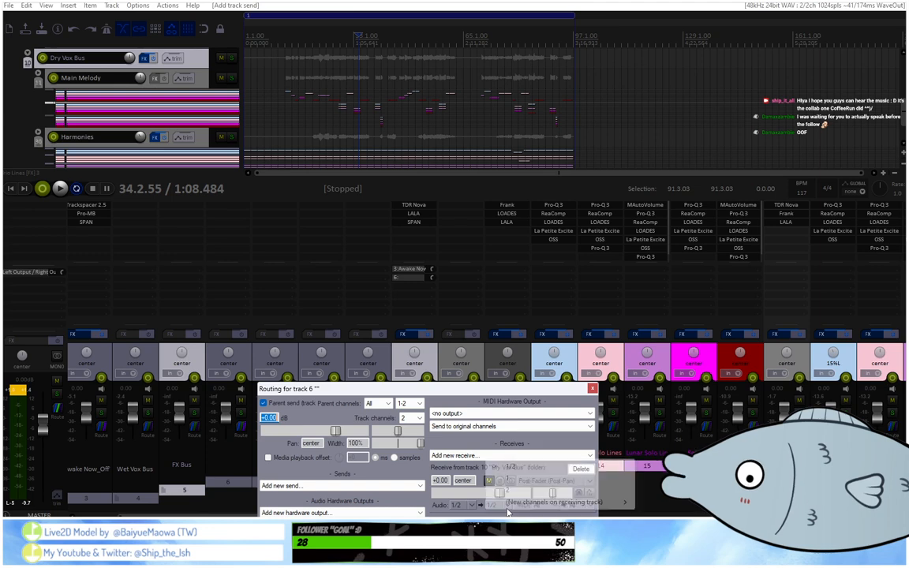
{"action": "left_click", "coordinate": [656, 430]}
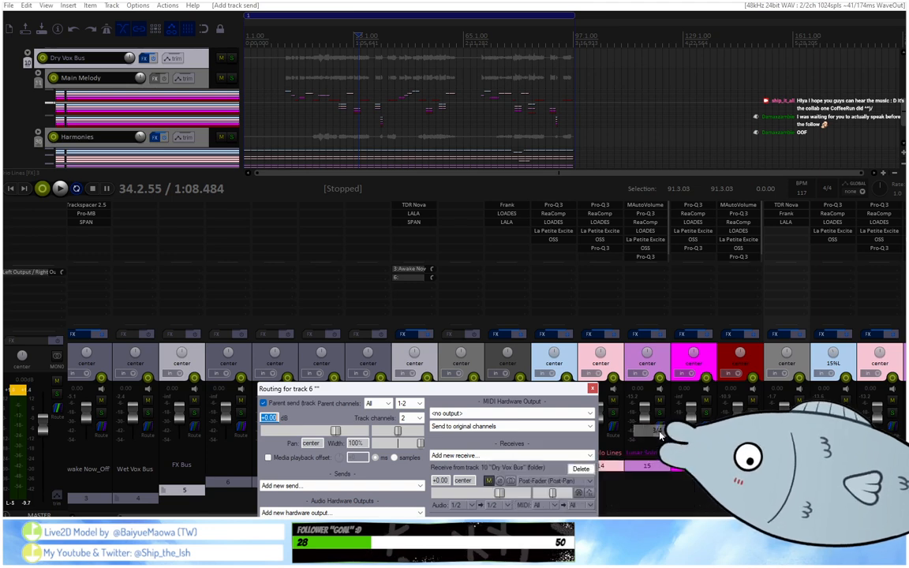
{"action": "left_click_drag", "start_coordinate": [422, 389], "coordinate": [540, 477]}
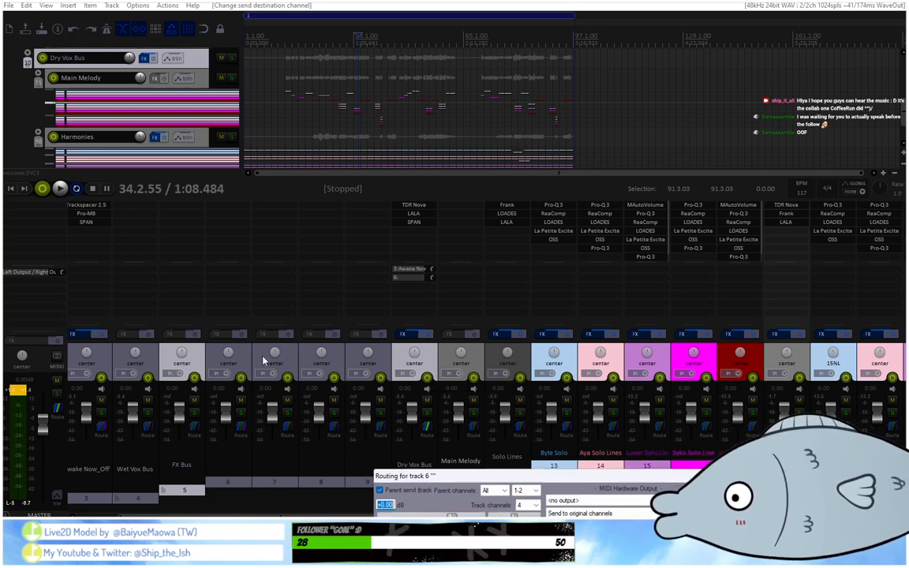
{"action": "left_click_drag", "start_coordinate": [555, 477], "coordinate": [512, 299]}
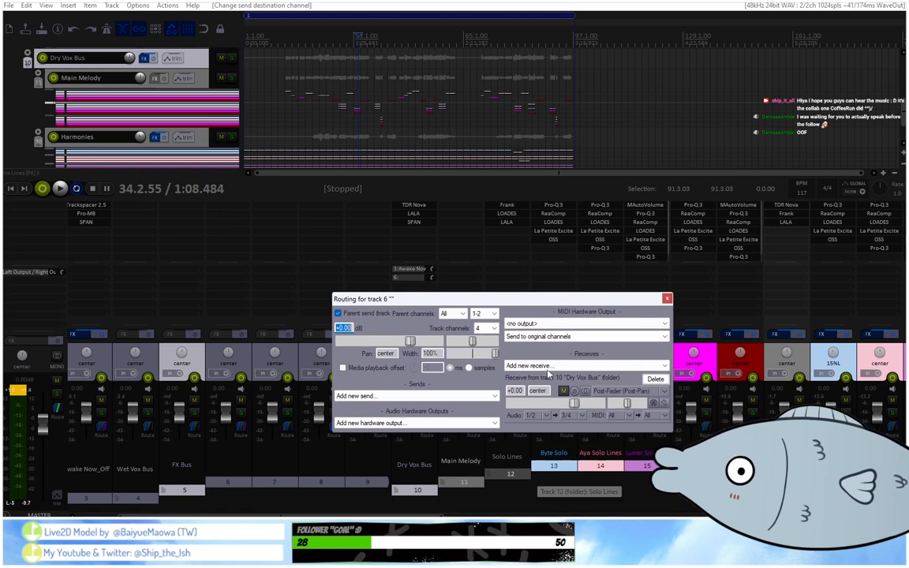
{"action": "left_click", "coordinate": [567, 415]}
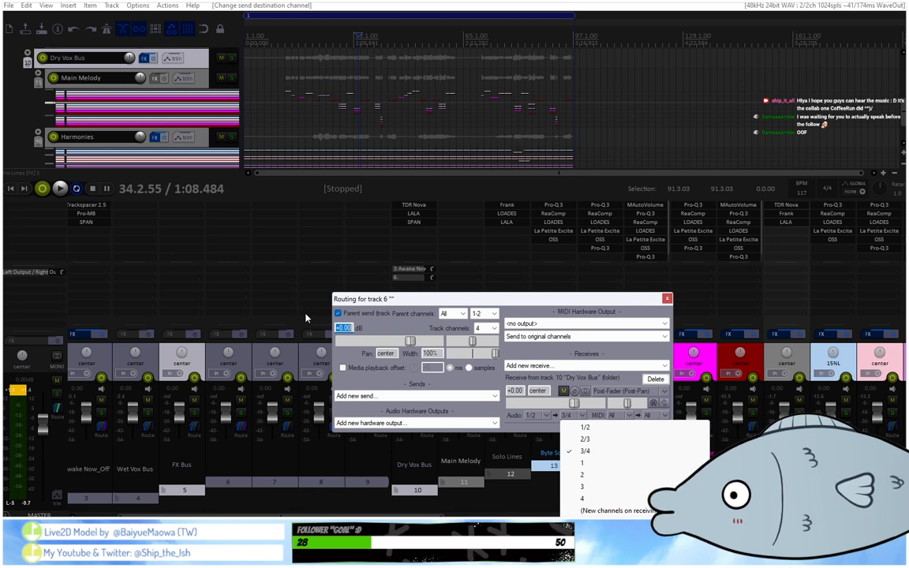
{"action": "left_click", "coordinate": [598, 454]}
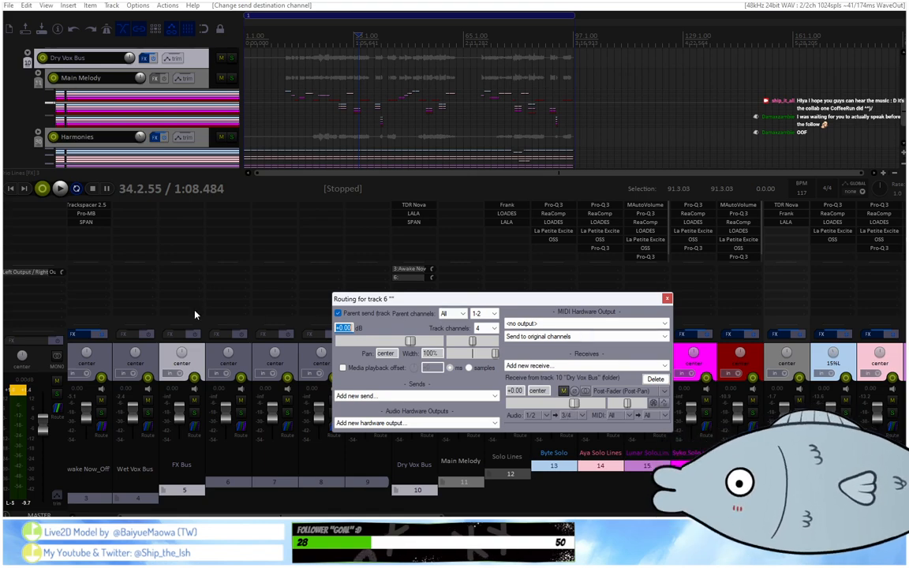
Add ValhallaSupermassive to the FX Bus folder on track 5 and open its plug-in pin connector.
{"action": "double_click", "coordinate": [180, 217]}
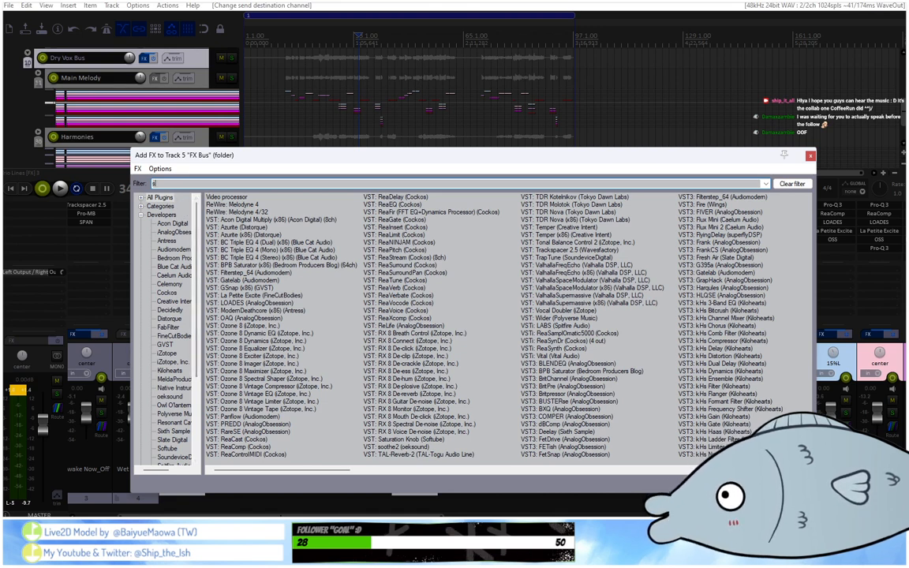
{"action": "type", "text": "supp"}
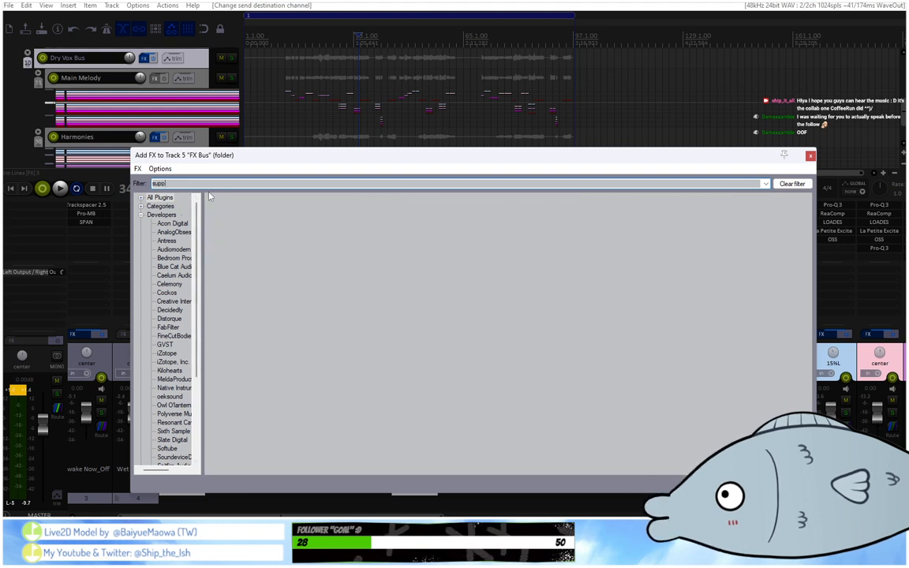
{"action": "key", "text": "BackSpace"}
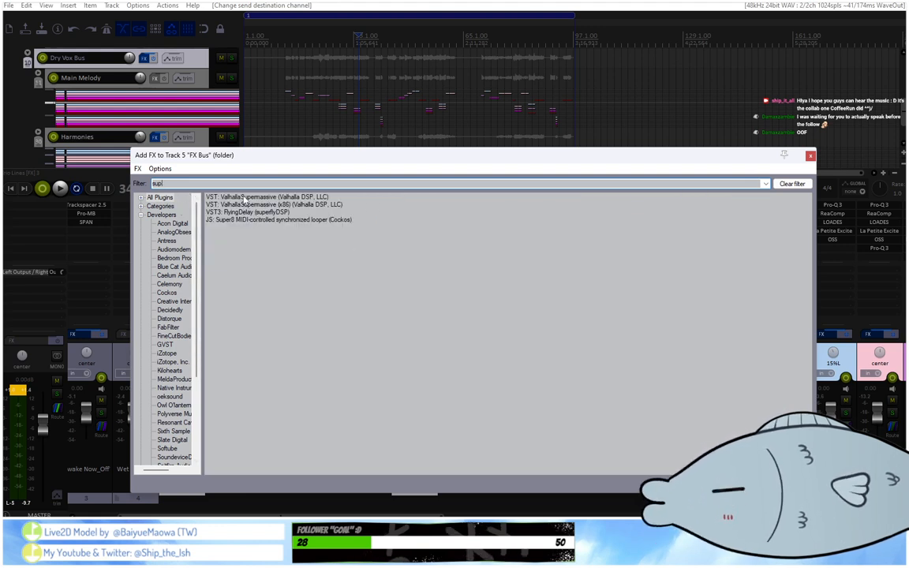
{"action": "double_click", "coordinate": [244, 197]}
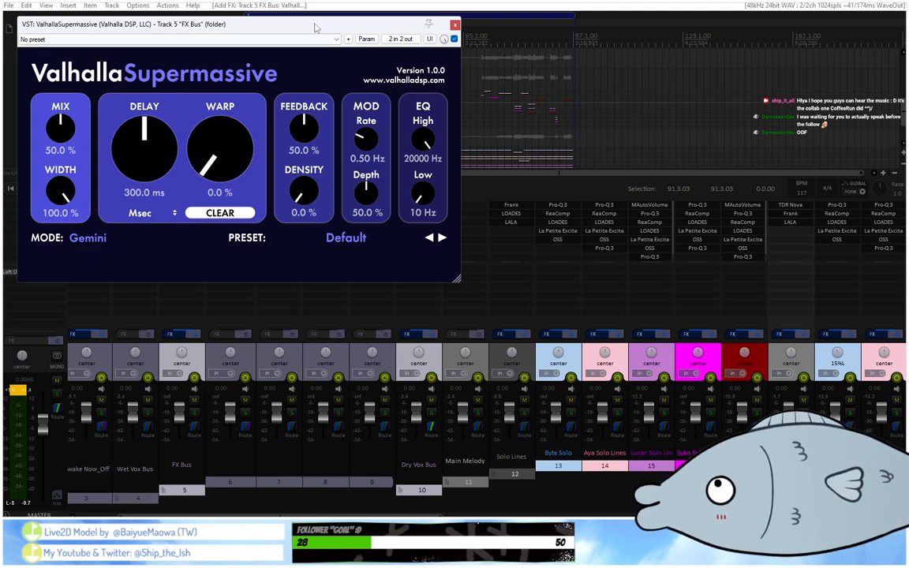
{"action": "left_click_drag", "start_coordinate": [314, 26], "coordinate": [568, 120]}
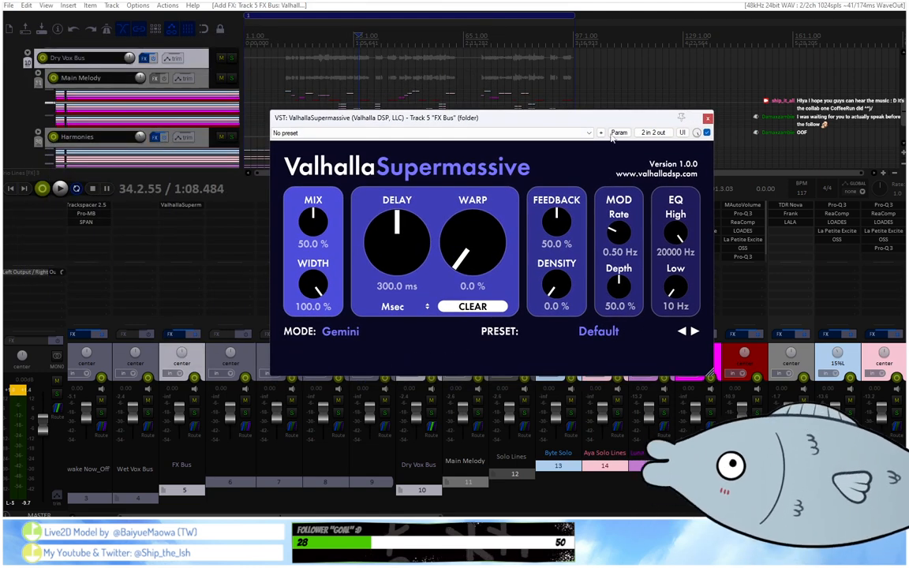
{"action": "left_click", "coordinate": [663, 132]}
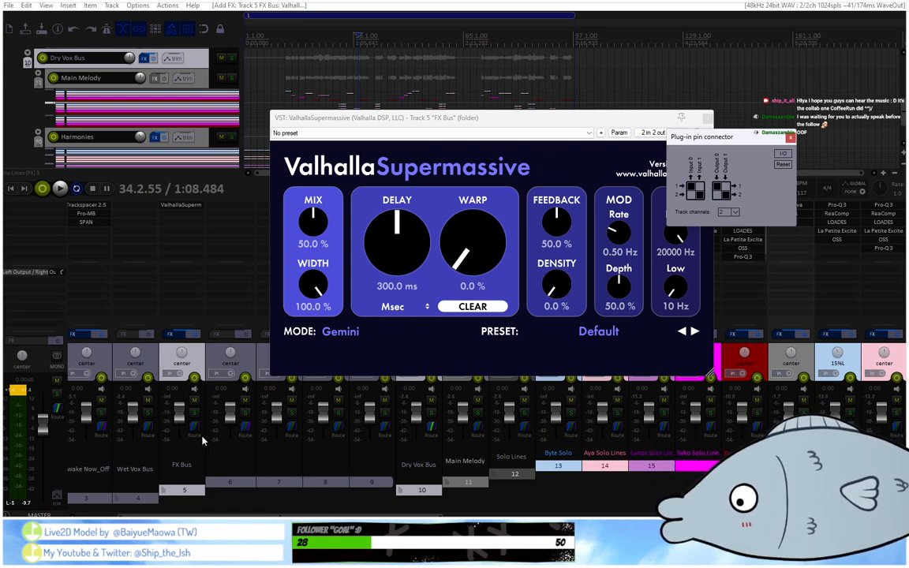
Move ValhallaSupermassive from the FX Bus to empty track 6 and name that track "Delay".
{"action": "left_click_drag", "start_coordinate": [190, 206], "coordinate": [224, 205]}
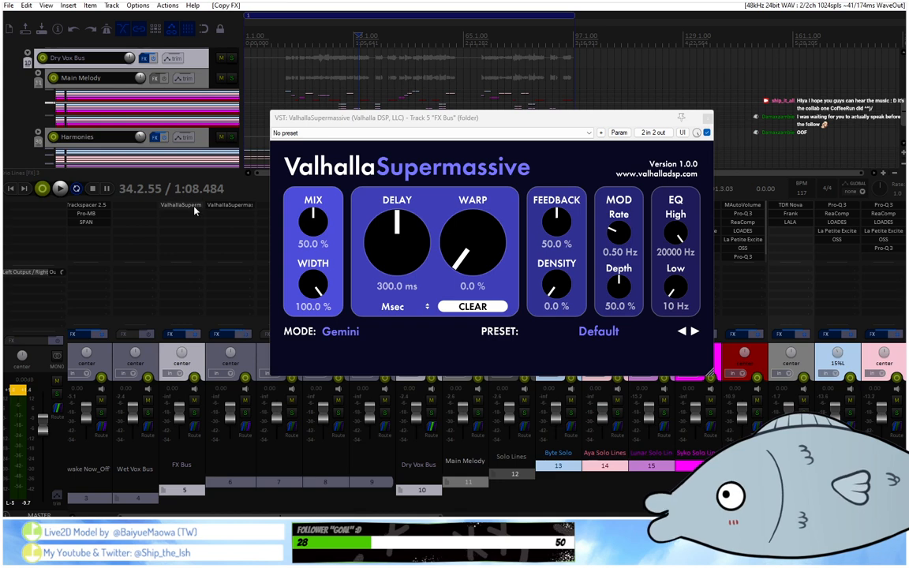
{"action": "left_click", "coordinate": [195, 210], "text": "alt"}
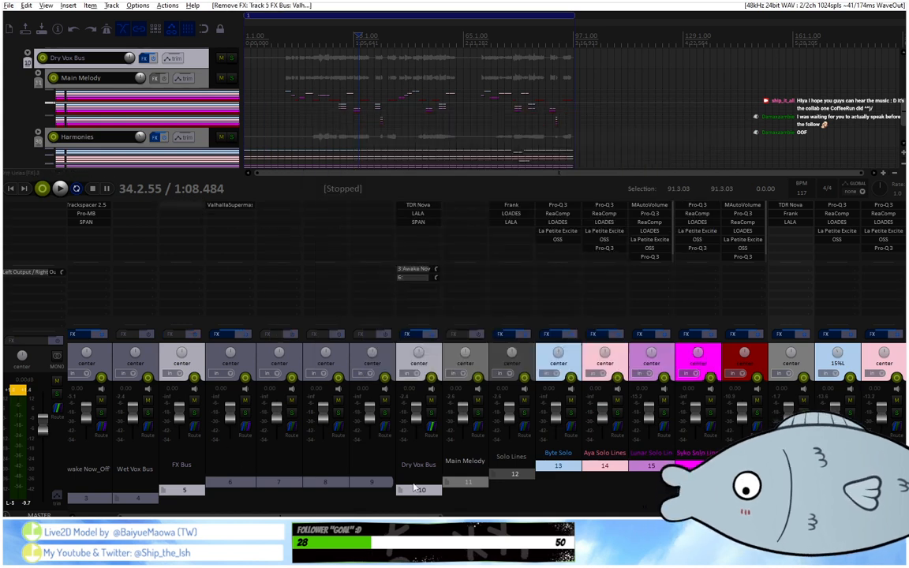
{"action": "double_click", "coordinate": [220, 463]}
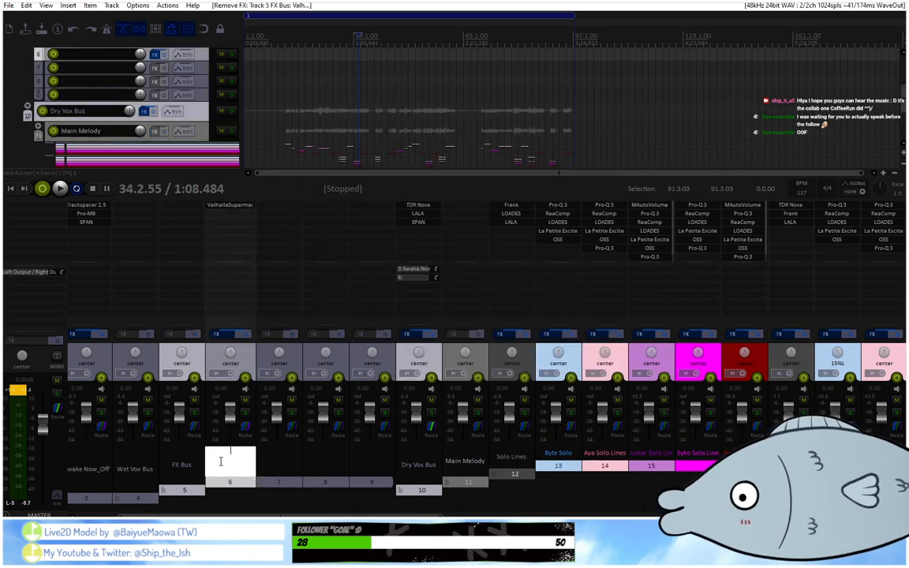
{"action": "type", "text": "Delay"}
{"action": "key", "text": "Return"}
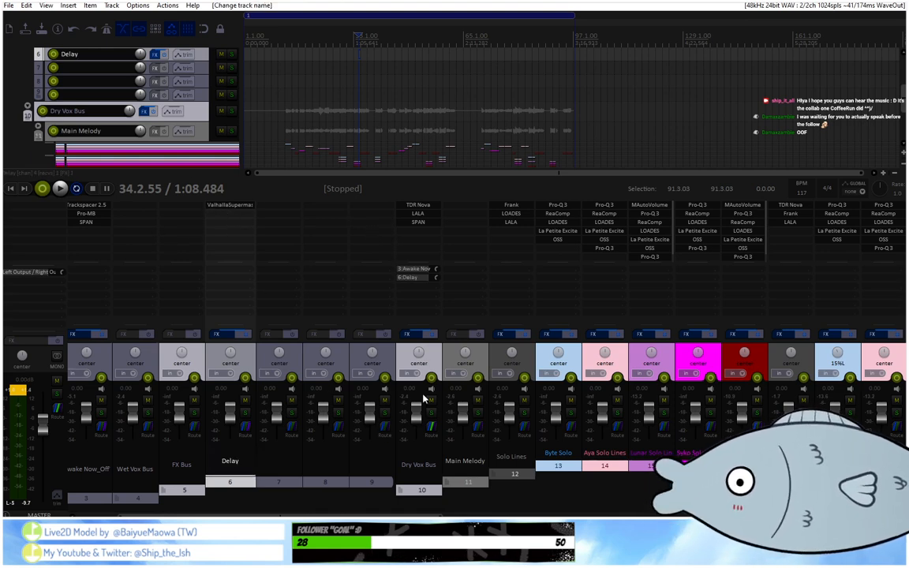
Route Delay track channels 3/4 to ValhallaSupermassive's two inputs in its pin connector, and close the plug-in.
{"action": "left_click", "coordinate": [229, 205]}
{"action": "left_click", "coordinate": [400, 38]}
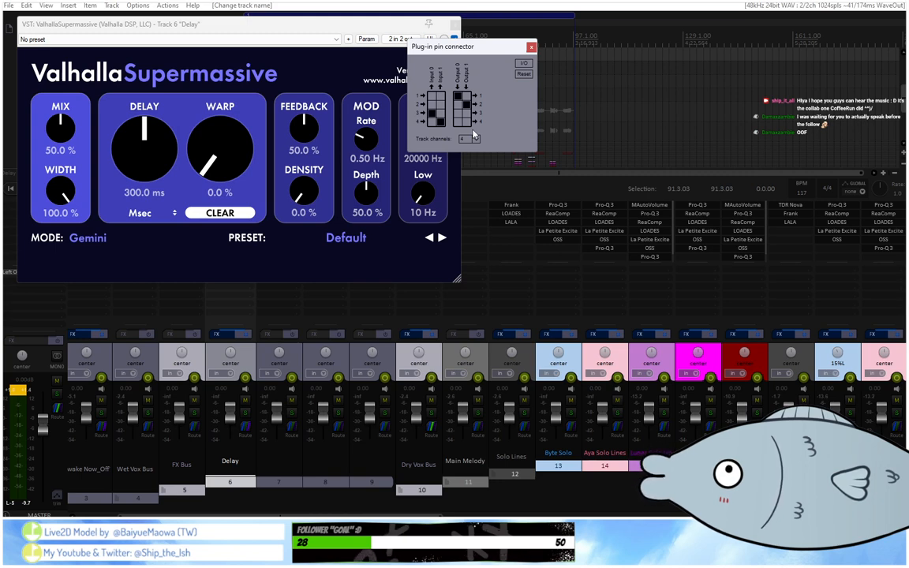
{"action": "left_click_drag", "start_coordinate": [510, 50], "coordinate": [570, 142]}
{"action": "left_click", "coordinate": [591, 139]}
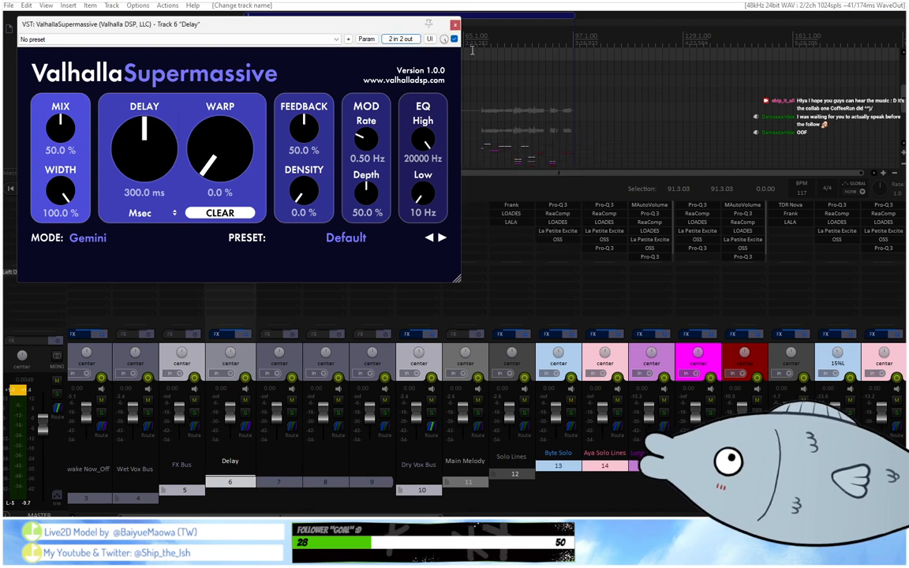
{"action": "left_click", "coordinate": [454, 25]}
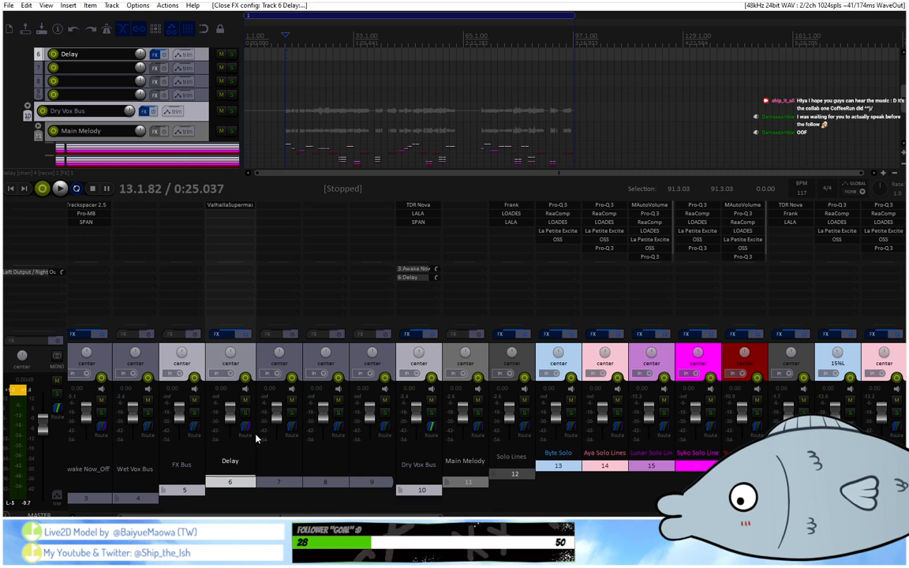
Undo the Delay track name, the plug-in move to track 6, and the addition of ValhallaSupermassive to the FX Bus.
{"action": "key", "text": "ctrl+z"}
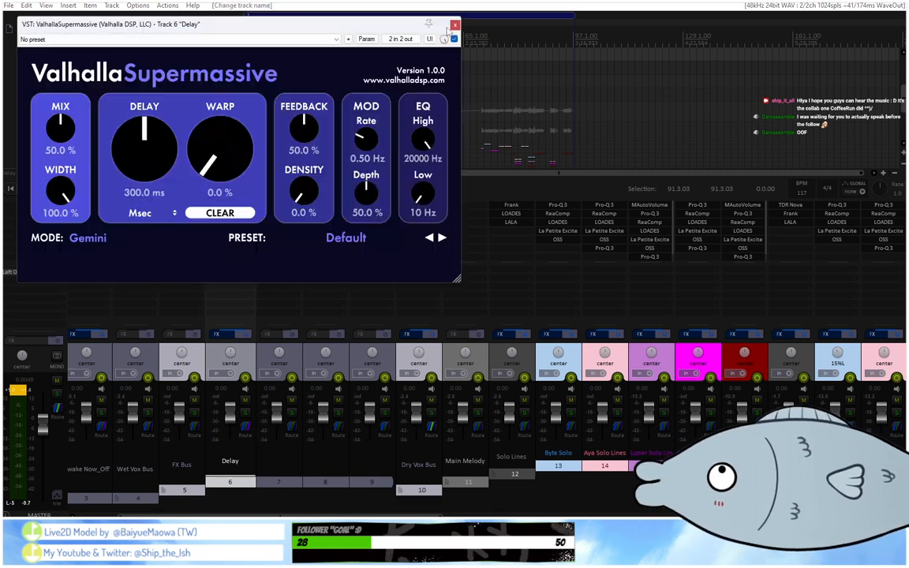
{"action": "key", "text": "ctrl+z"}
{"action": "key", "text": "ctrl+z"}
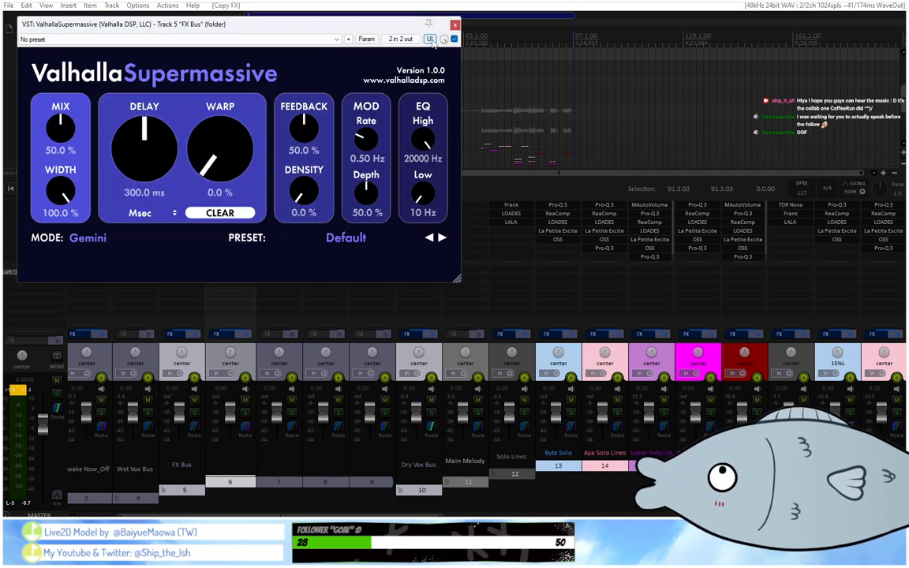
{"action": "key", "text": "ctrl+z"}
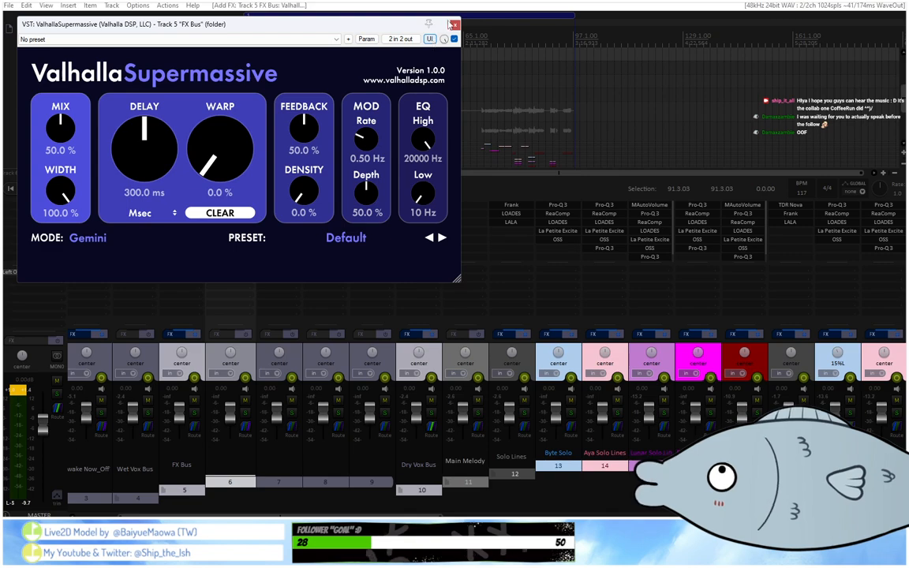
{"action": "key", "text": "ctrl+z"}
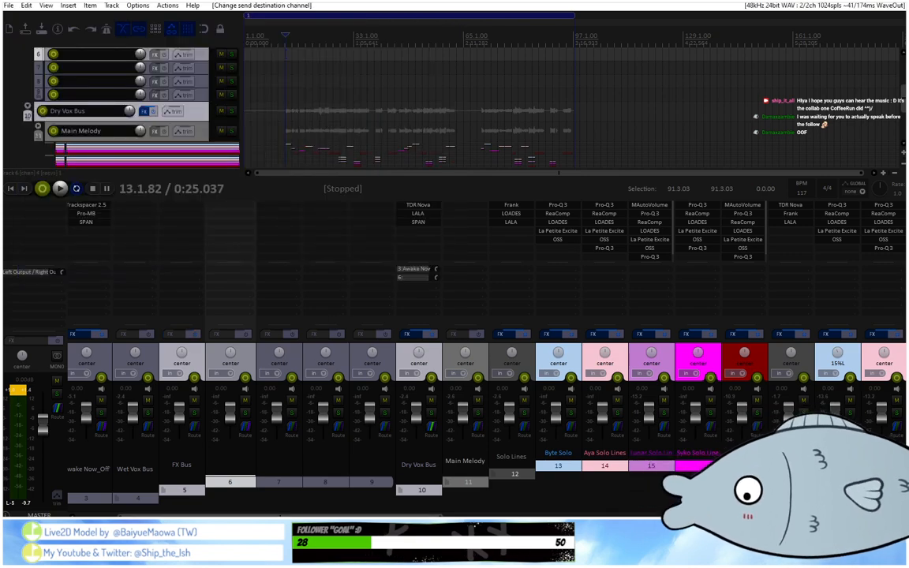
Play the mix from where the vocals begin and view the solo tracks' plug-in chains.
{"action": "left_click_drag", "start_coordinate": [375, 516], "coordinate": [428, 483]}
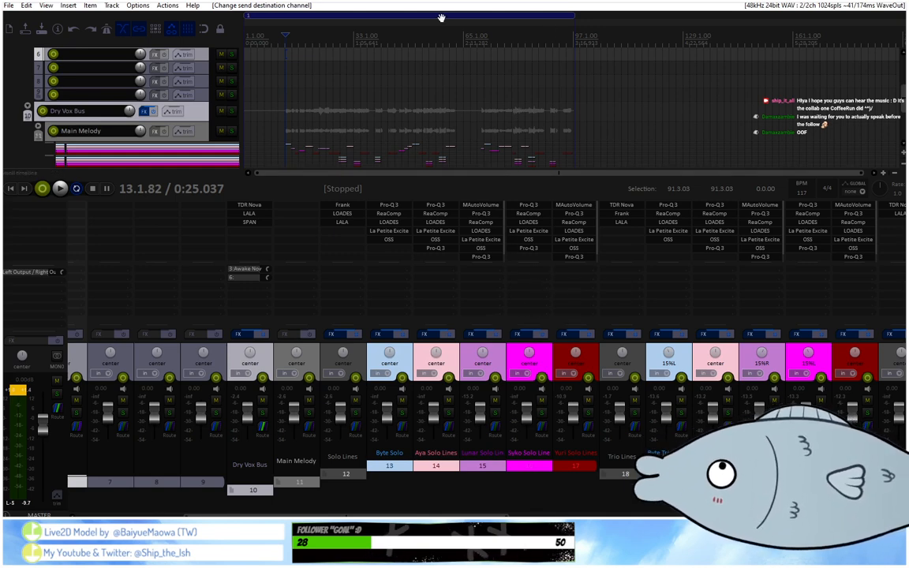
{"action": "scroll", "coordinate": [394, 32], "scroll_direction": "up", "scroll_amount": 2}
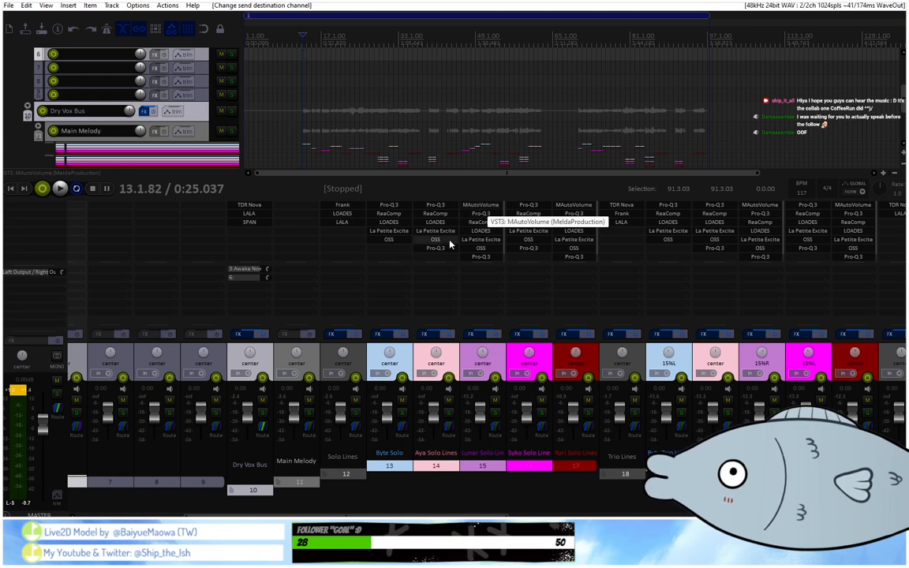
{"action": "key", "text": "space"}
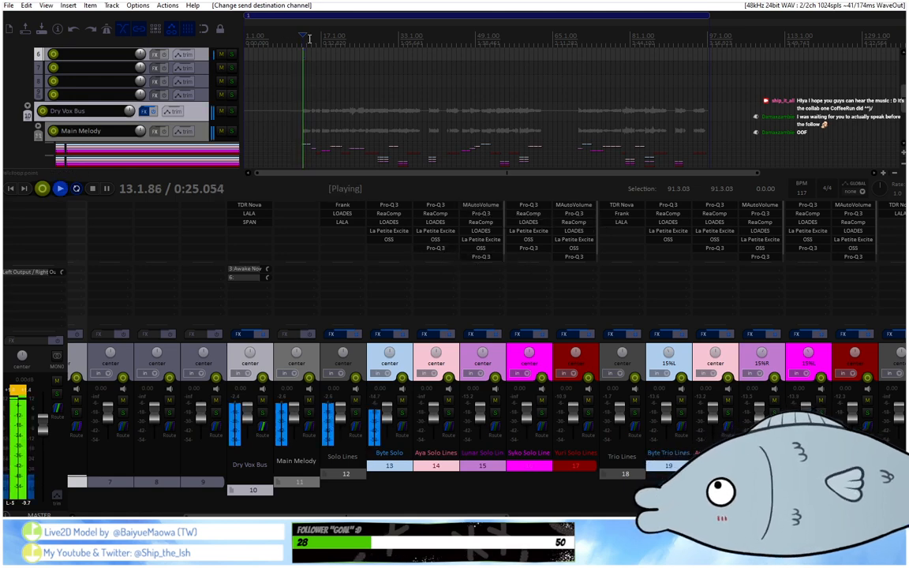
{"action": "scroll", "coordinate": [369, 155], "scroll_direction": "up", "scroll_amount": 2}
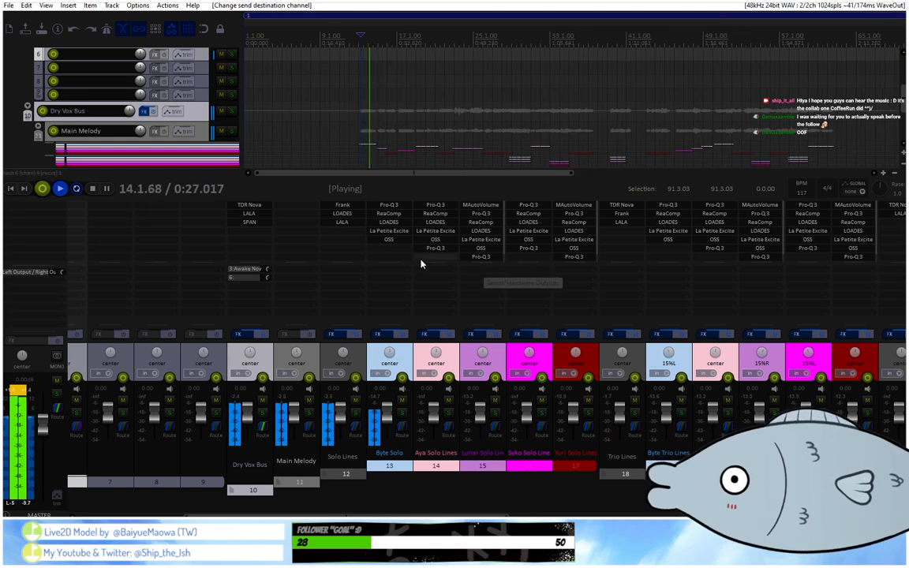
Add FabFilter's Pro-Q 3 to the end of the Byte Solo track's effect chain.
{"action": "double_click", "coordinate": [394, 254]}
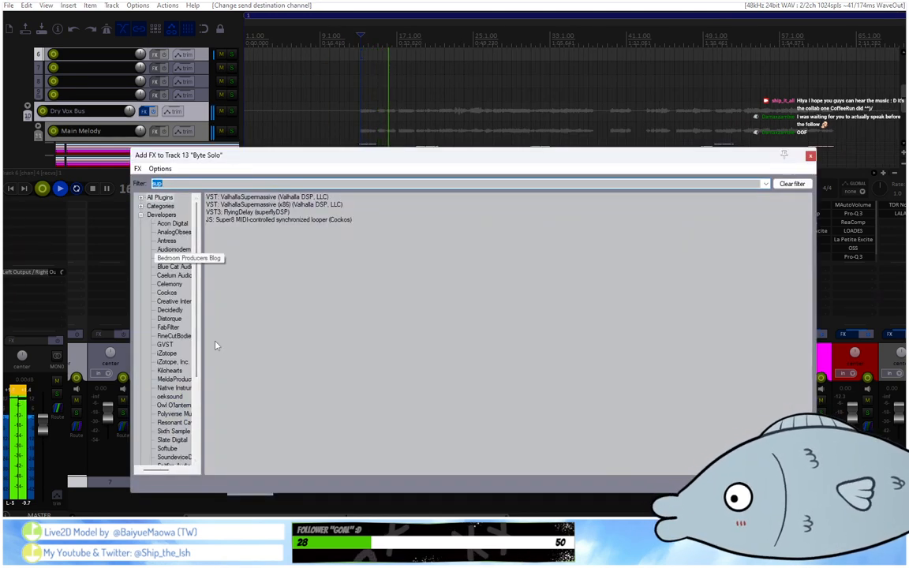
{"action": "key", "text": "BackSpace"}
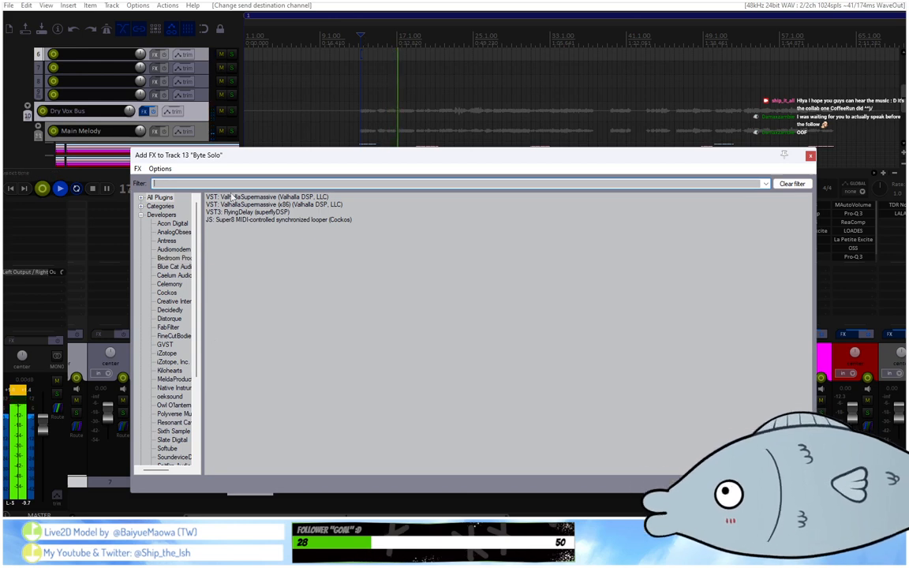
{"action": "left_click", "coordinate": [355, 38]}
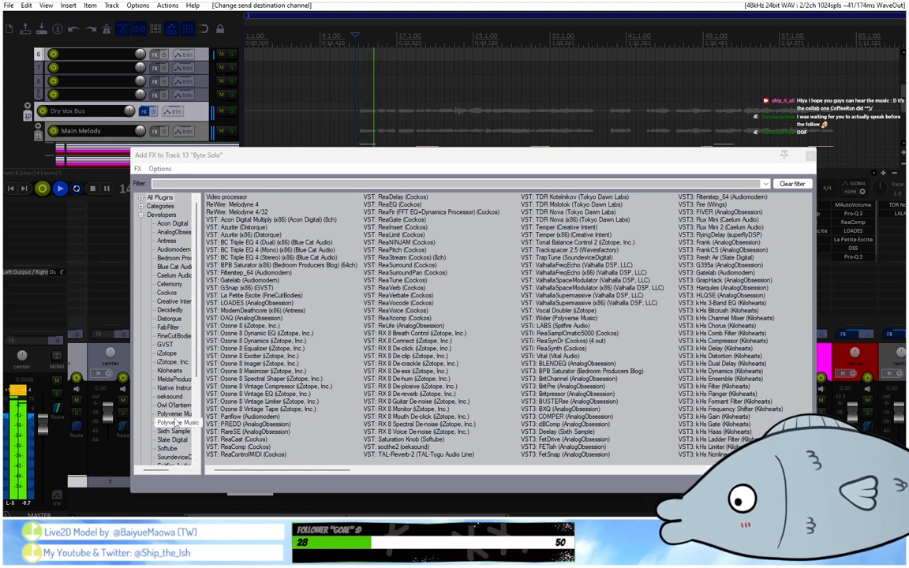
{"action": "key", "text": "space"}
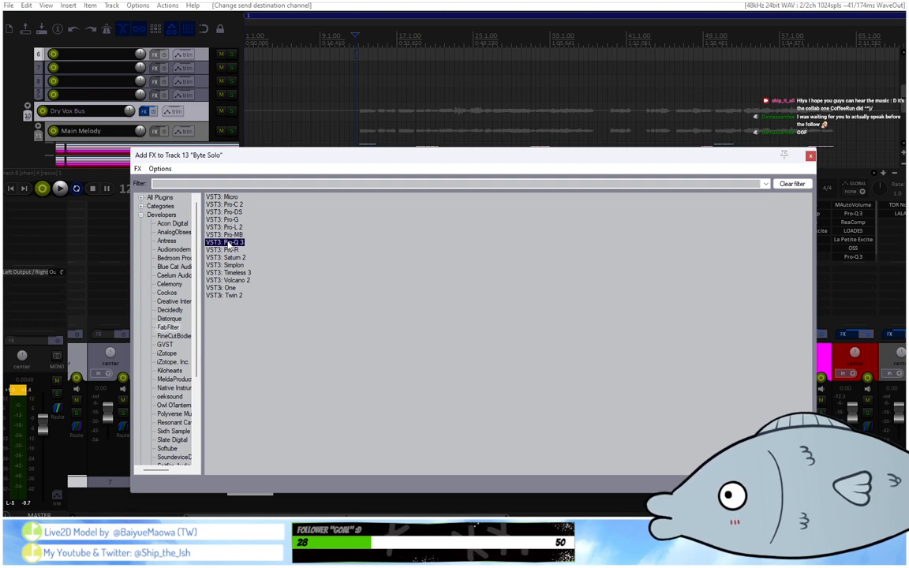
{"action": "double_click", "coordinate": [227, 243]}
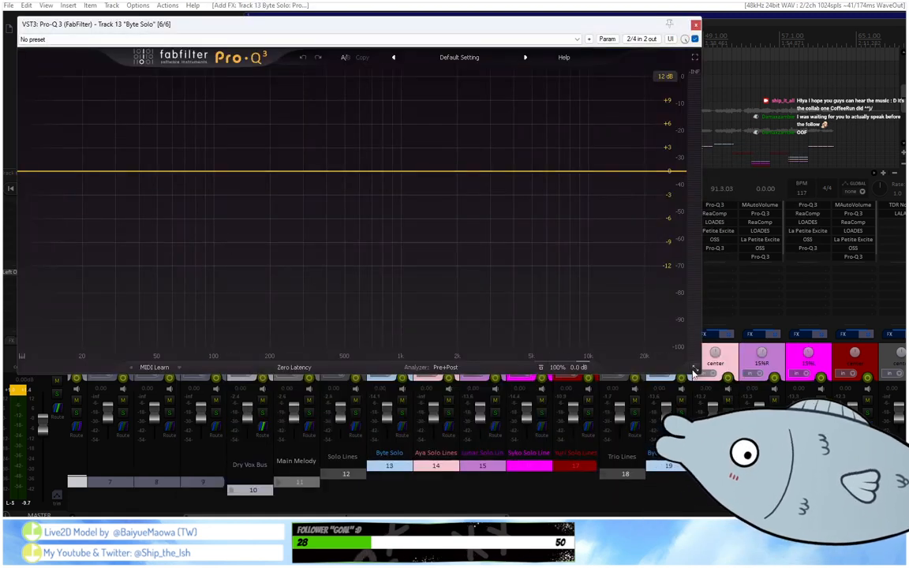
{"action": "left_click_drag", "start_coordinate": [333, 30], "coordinate": [465, 164]}
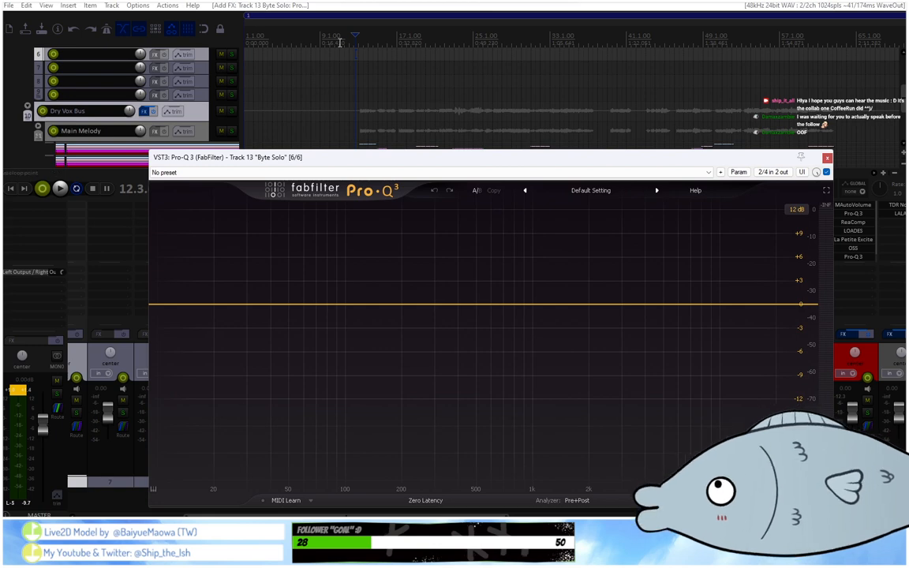
Play the opening vocal line through Pro-Q 3 and create a bell band at about 597 Hz.
{"action": "scroll", "coordinate": [354, 41], "scroll_direction": "up", "scroll_amount": 3}
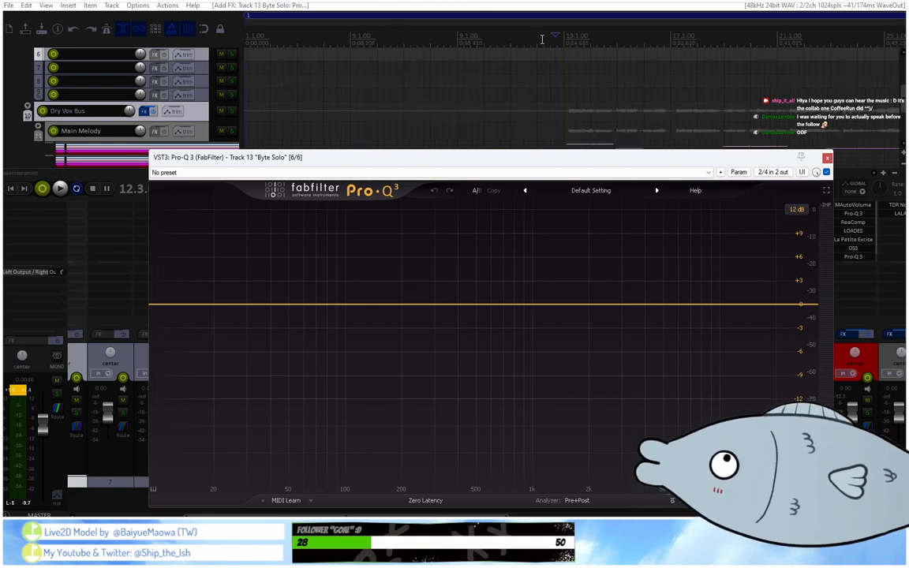
{"action": "key", "text": "space"}
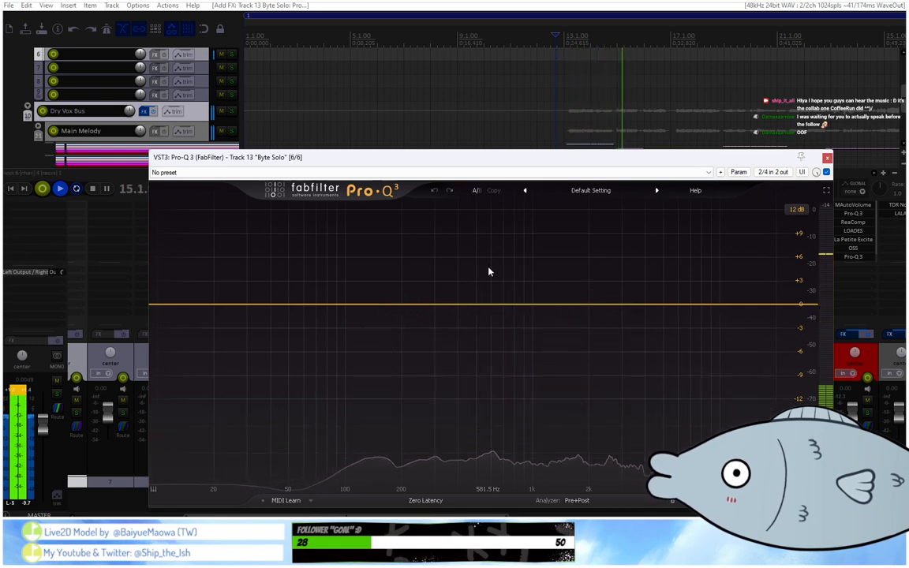
{"action": "key", "text": "space"}
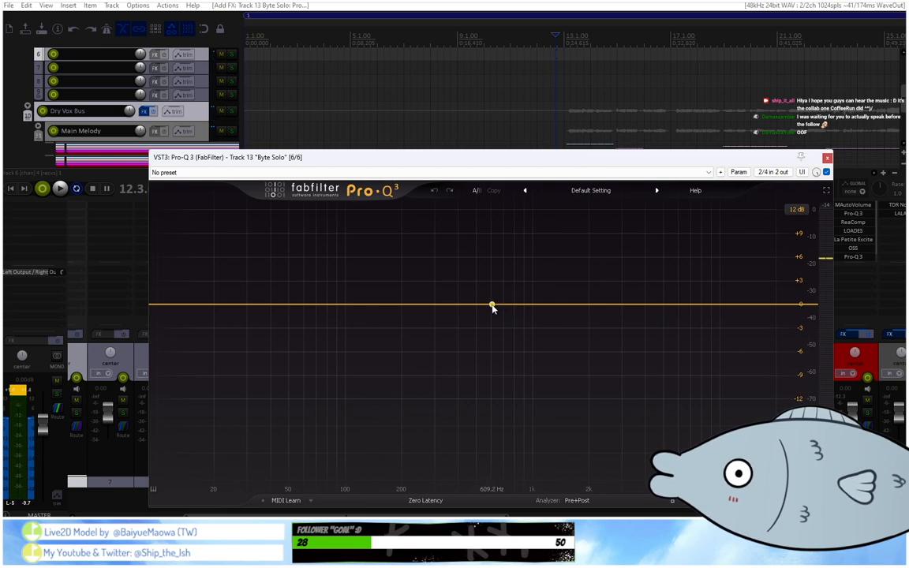
{"action": "left_click", "coordinate": [490, 305]}
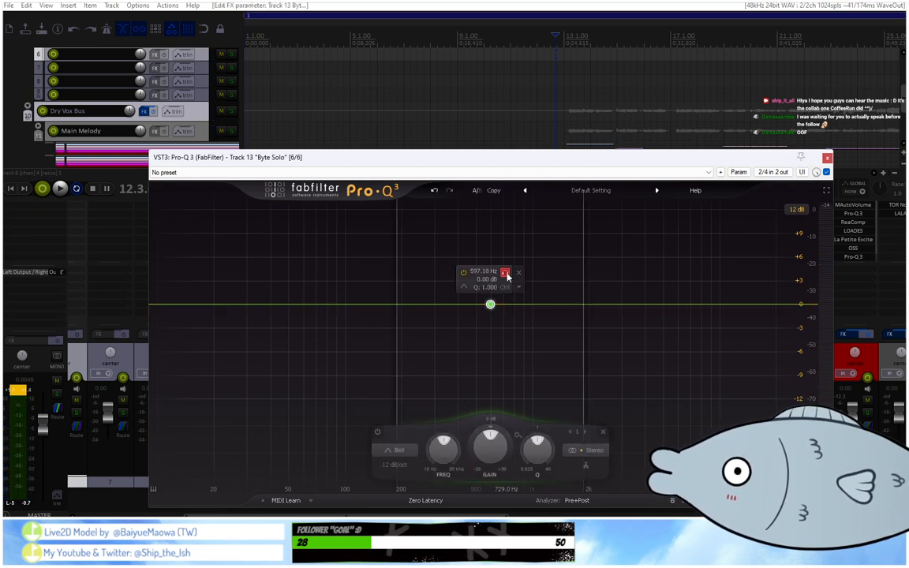
Audition the bell band in solo during playback and narrow its Q to about 8.4 at about 597 Hz.
{"action": "key", "text": "space"}
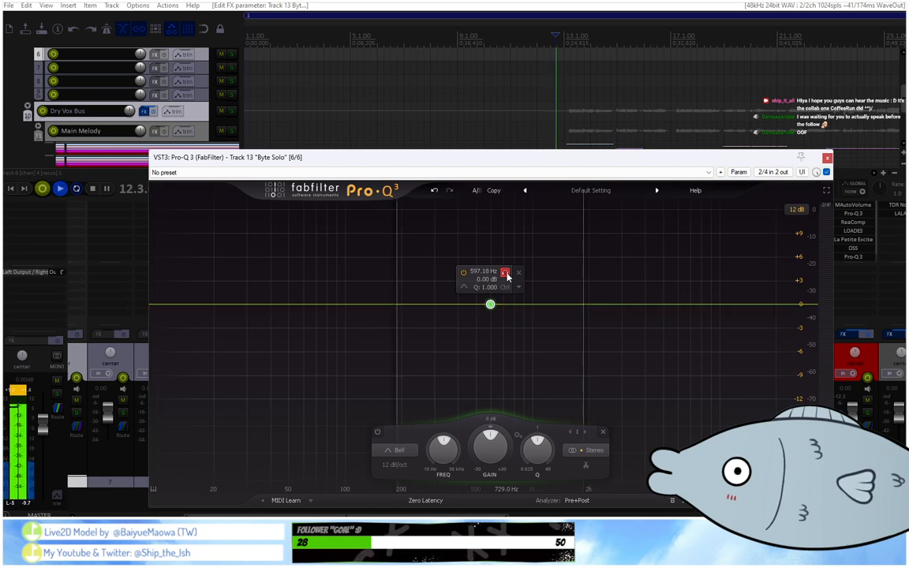
{"action": "scroll", "coordinate": [506, 276], "scroll_direction": "up", "scroll_amount": 3}
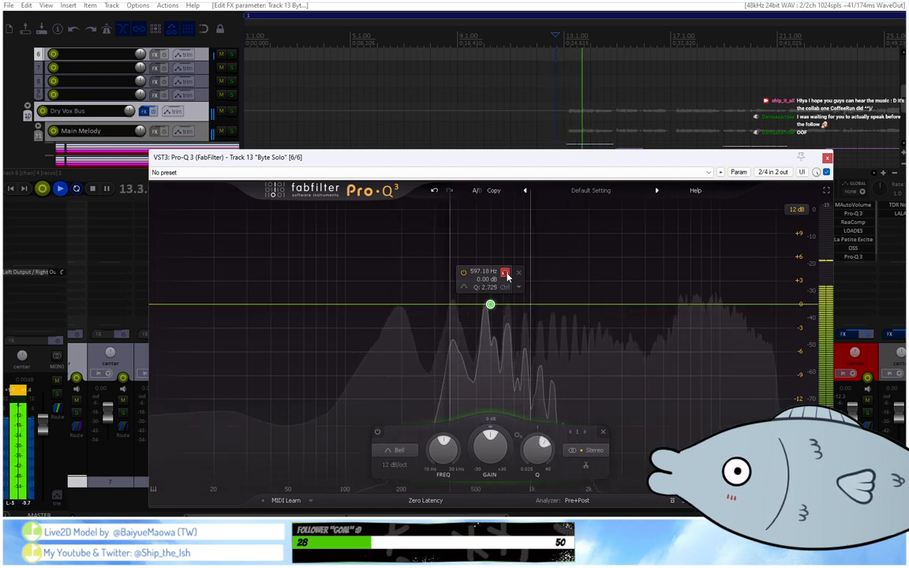
{"action": "left_click_drag", "start_coordinate": [507, 276], "coordinate": [508, 279]}
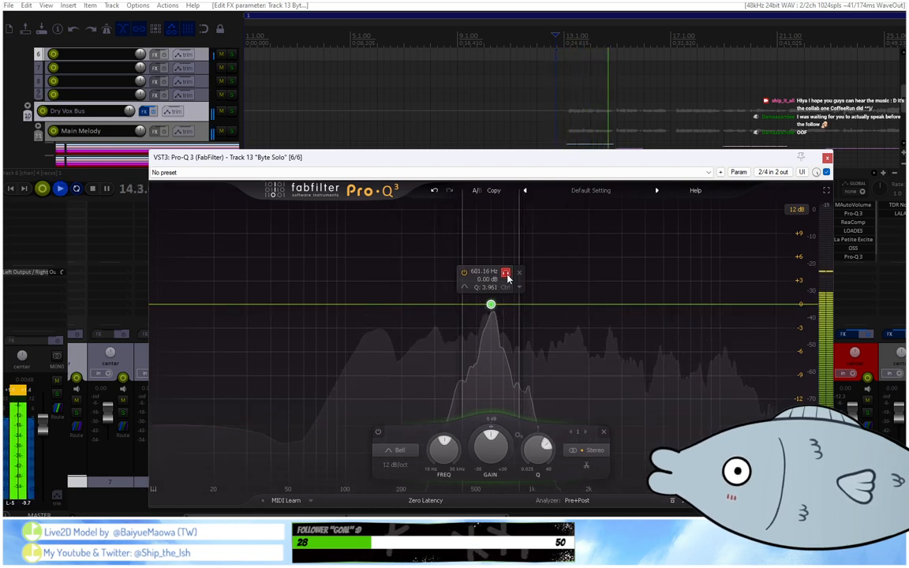
{"action": "scroll", "coordinate": [508, 278], "scroll_direction": "up", "scroll_amount": 3}
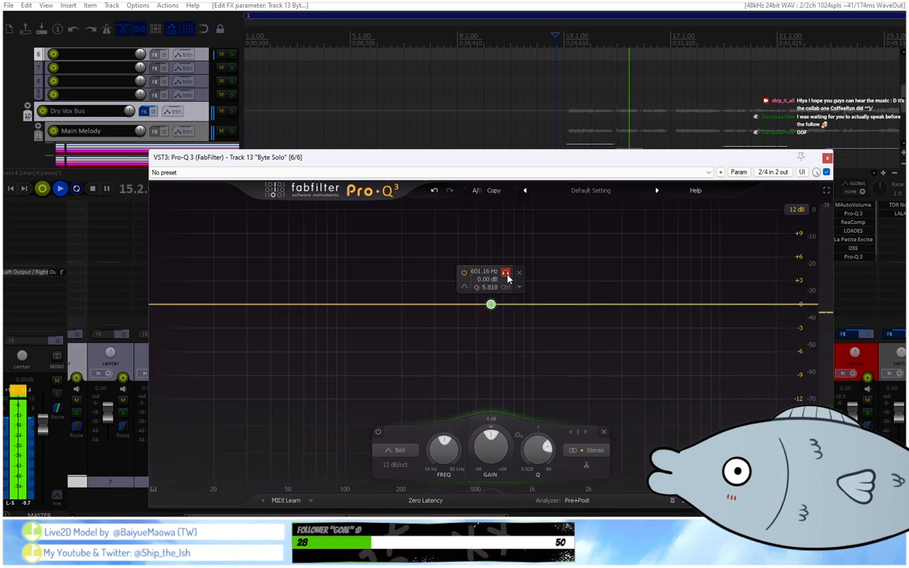
{"action": "key", "text": "space"}
{"action": "key", "text": "space"}
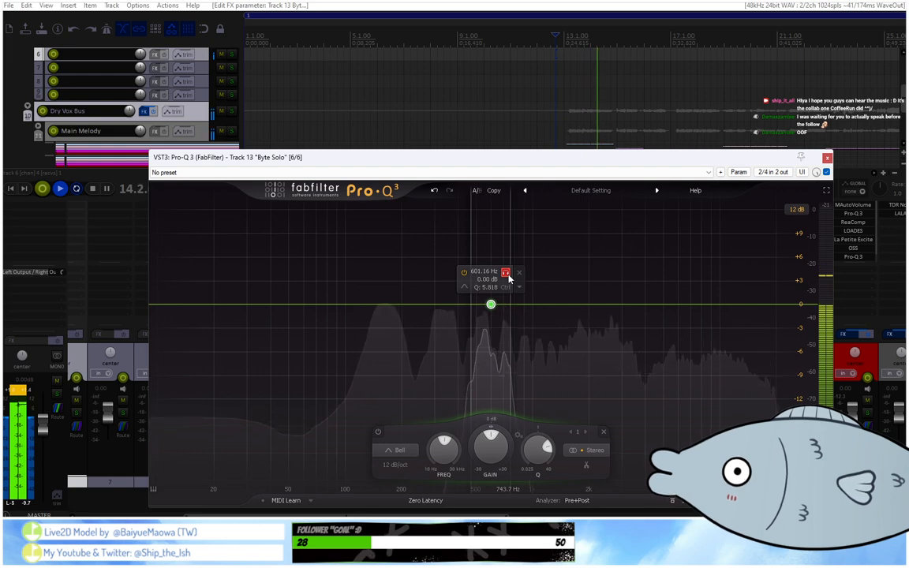
{"action": "scroll", "coordinate": [508, 278], "scroll_direction": "up", "scroll_amount": 1}
{"action": "left_click_drag", "start_coordinate": [508, 279], "coordinate": [507, 281]}
Make the bell band a dynamic cut, set its gain to -0.50 dB, and play the vocal line through it.
{"action": "left_click_drag", "start_coordinate": [444, 451], "coordinate": [453, 462]}
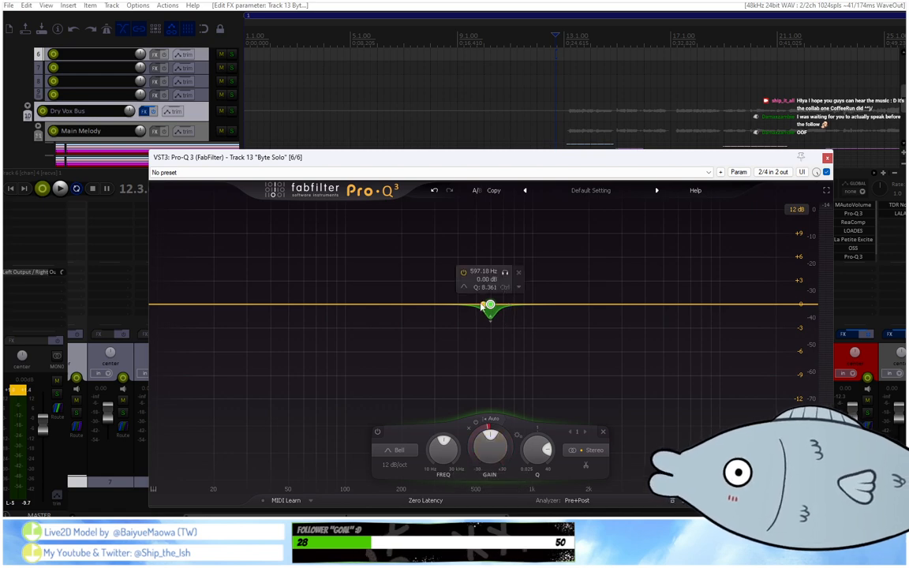
{"action": "left_click_drag", "start_coordinate": [489, 457], "coordinate": [492, 462]}
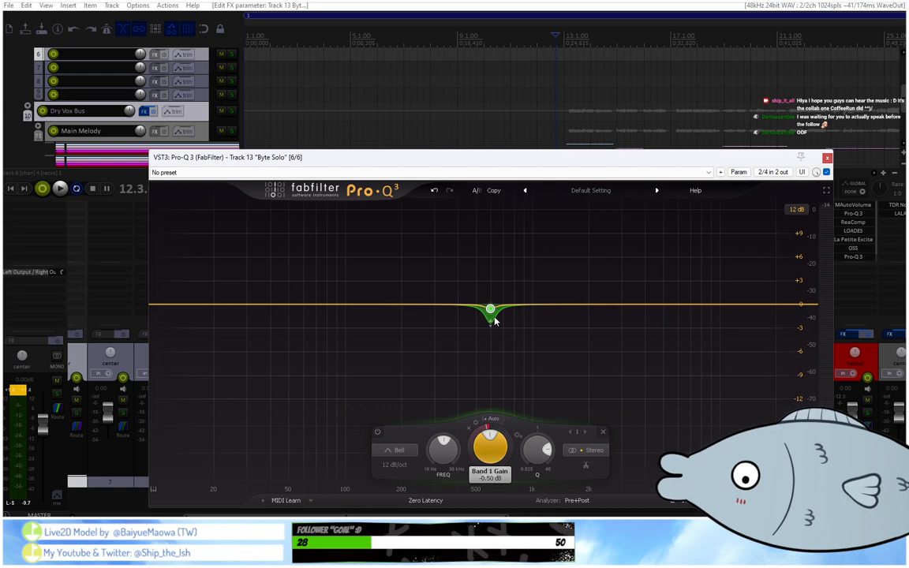
{"action": "key", "text": "space"}
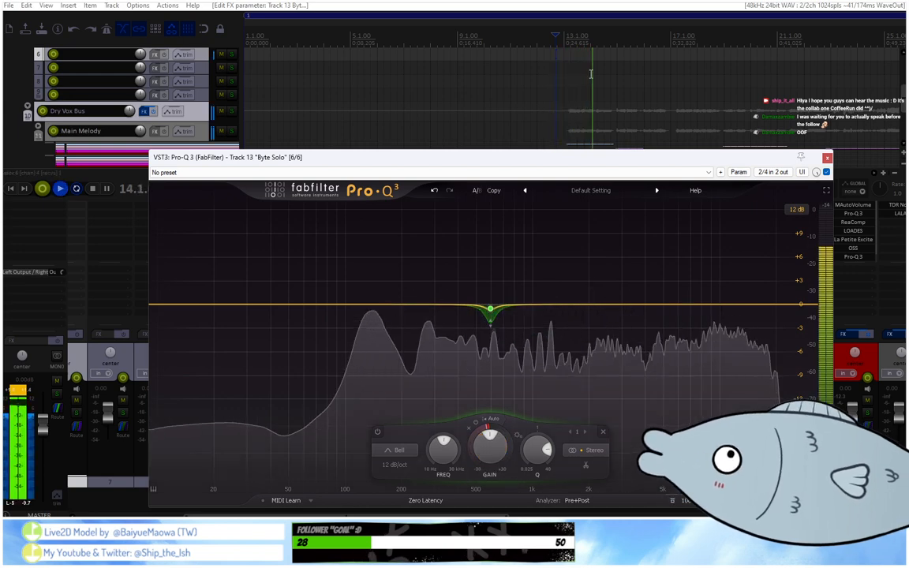
{"action": "key", "text": "space"}
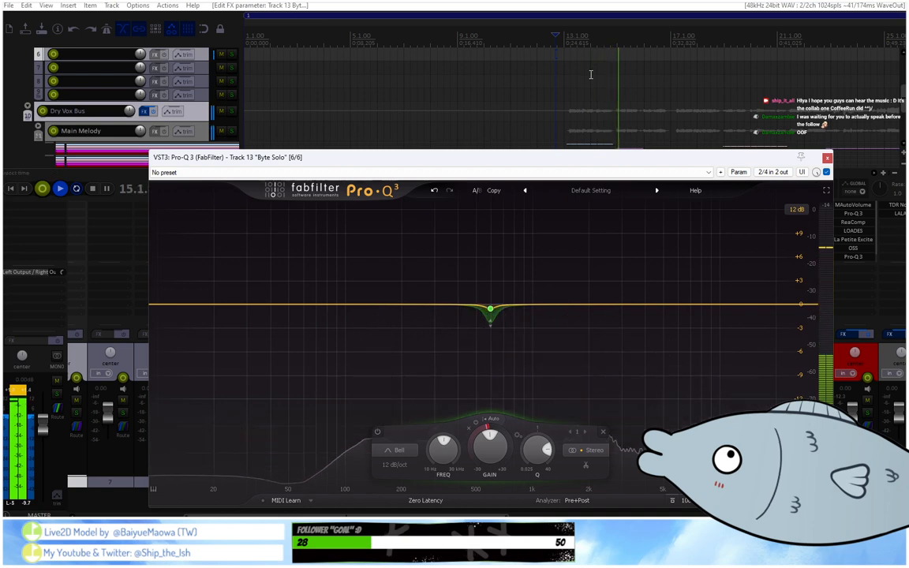
{"action": "mouse_move", "coordinate": [523, 277]}
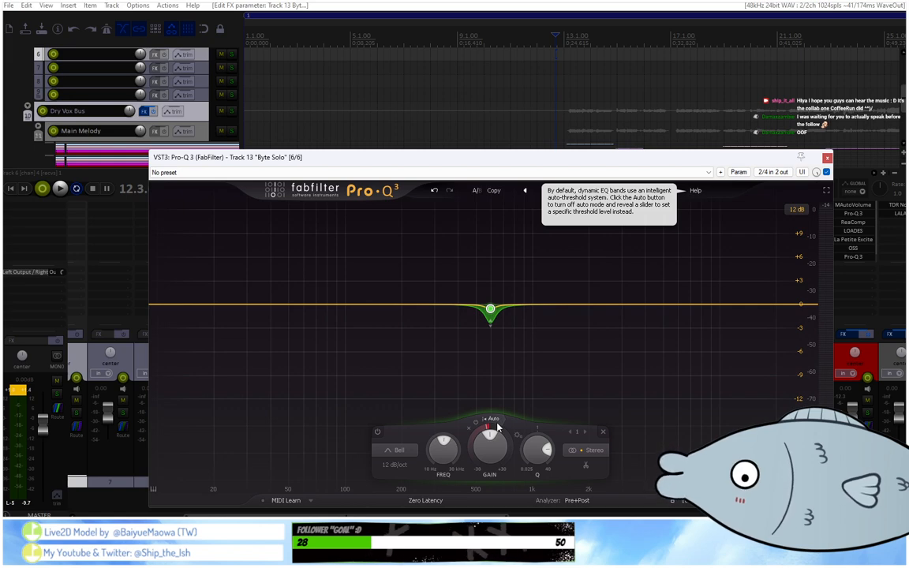
Play the vocal line through the dynamic cut again and close the Byte Solo track's Pro-Q 3.
{"action": "key", "text": "space"}
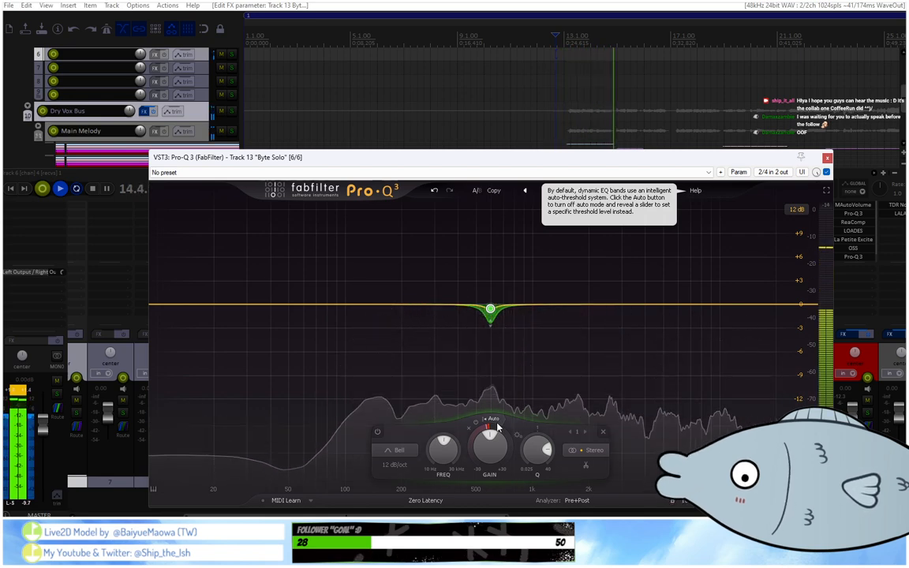
{"action": "key", "text": "space"}
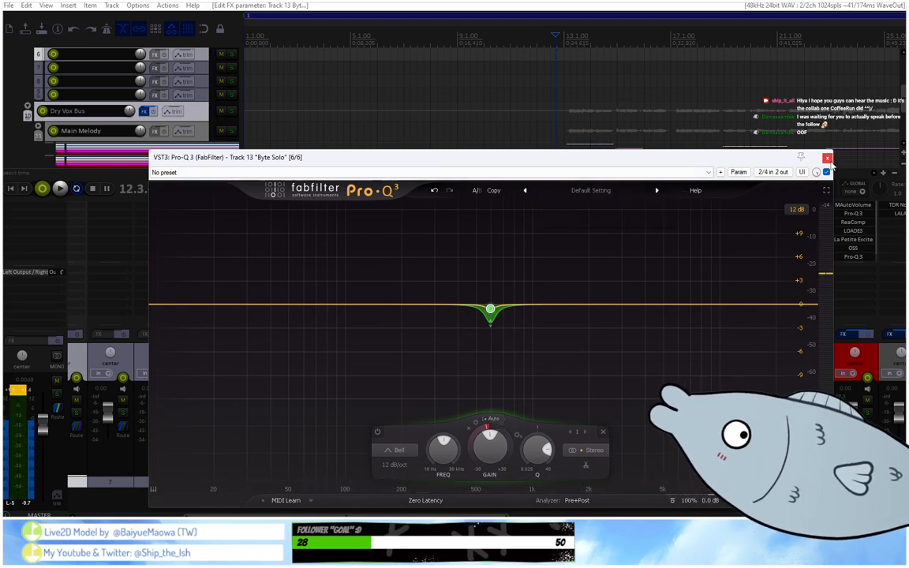
{"action": "left_click", "coordinate": [827, 159]}
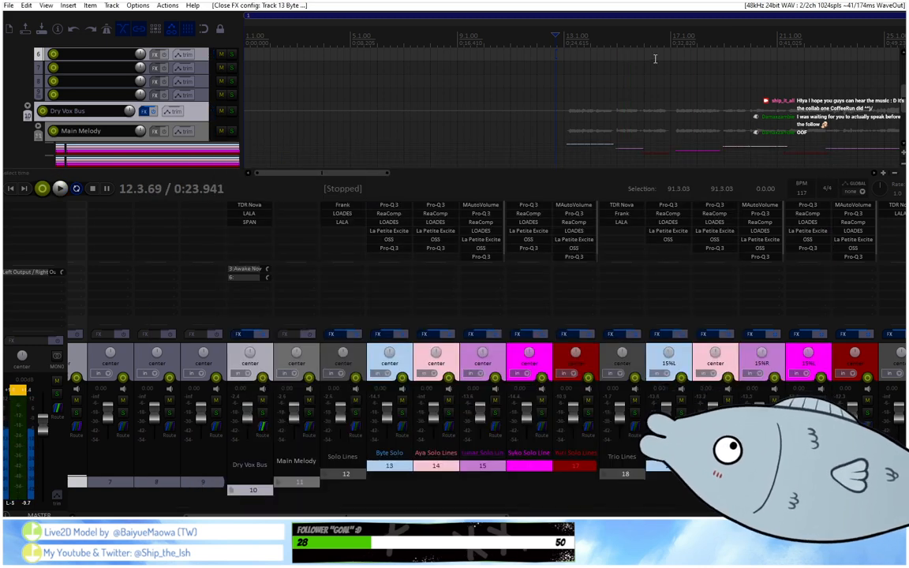
Play the song from about bar 49, then open the last Pro-Q 3 in the Yuri Solo Lines track's effect chain.
{"action": "scroll", "coordinate": [600, 52], "scroll_direction": "down", "scroll_amount": 2}
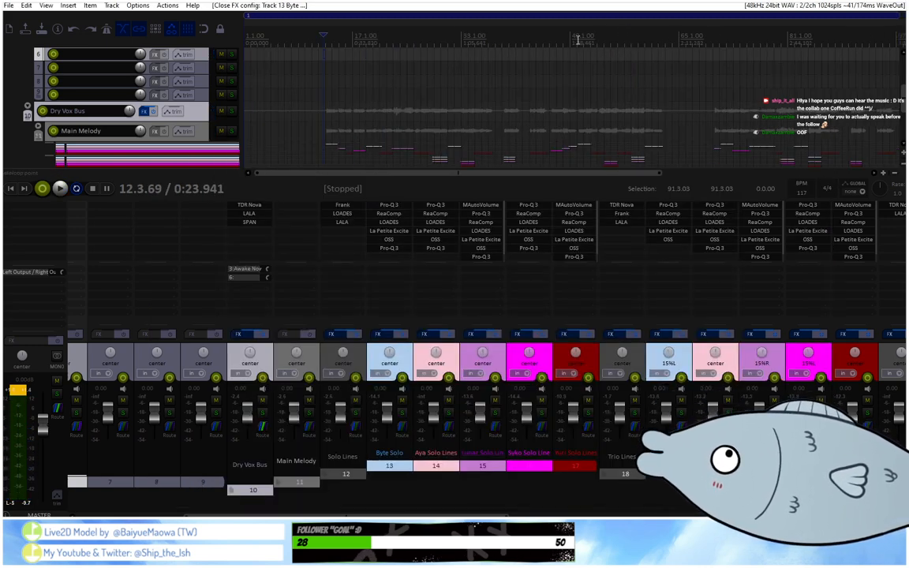
{"action": "left_click", "coordinate": [576, 38]}
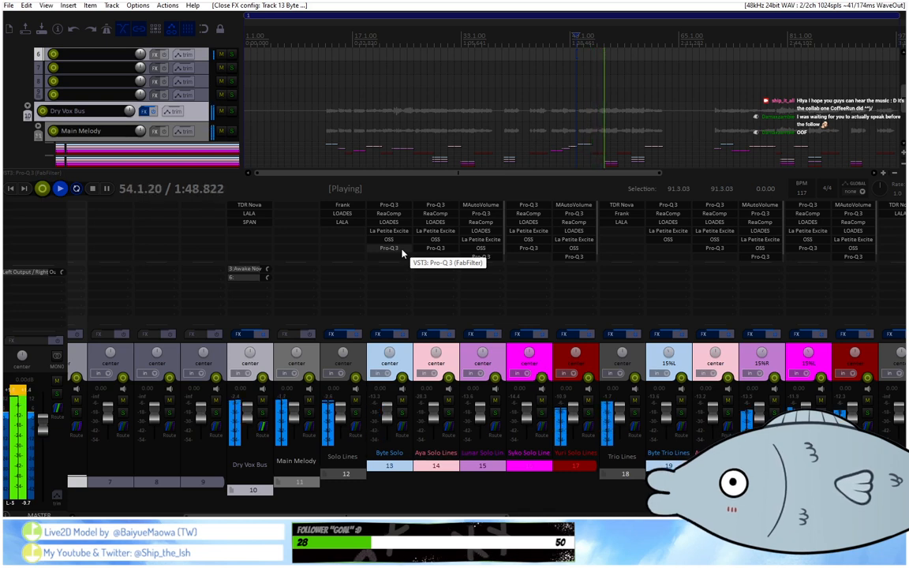
{"action": "key", "text": "space"}
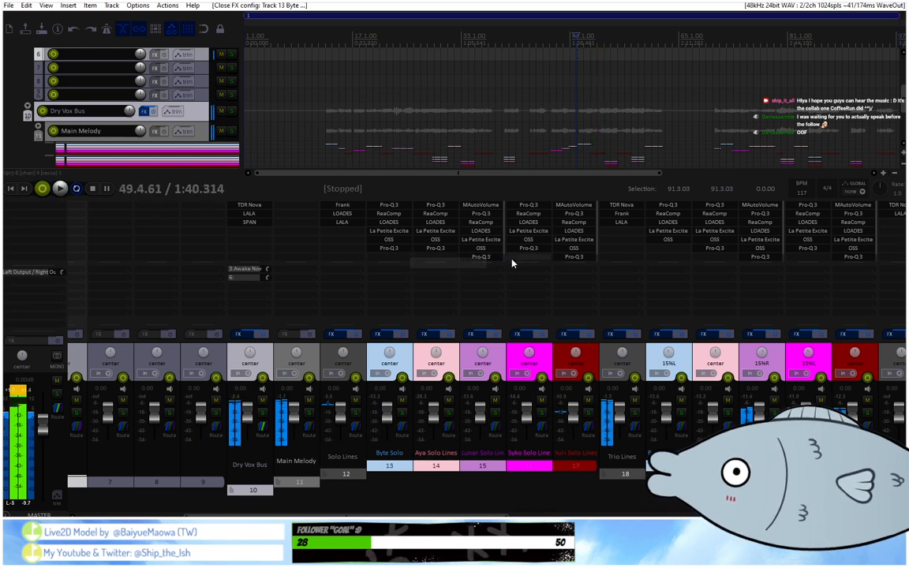
{"action": "left_click", "coordinate": [573, 256]}
{"action": "mouse_move", "coordinate": [389, 203]}
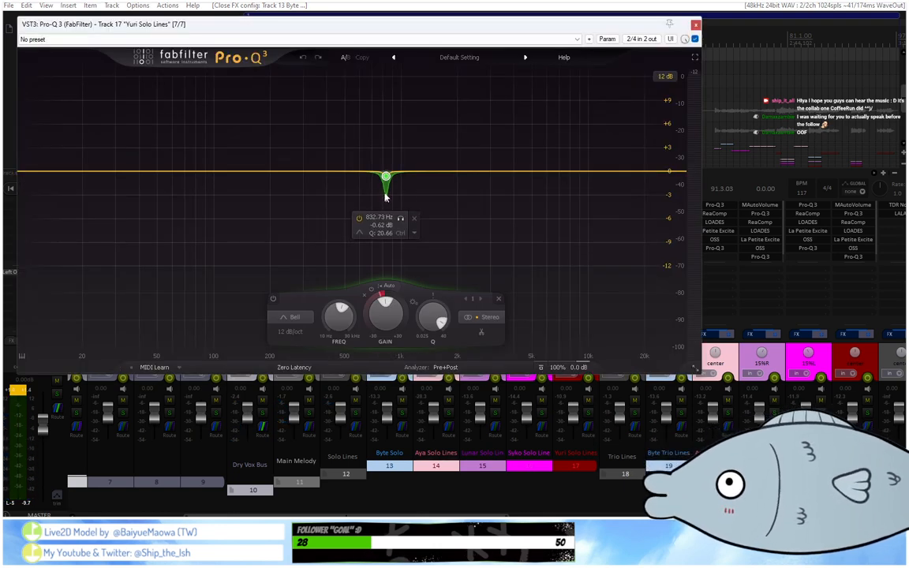
Create a bell band at about 409 Hz, check its solo audition, and move the EQ window clear of the timeline.
{"action": "key", "text": "space"}
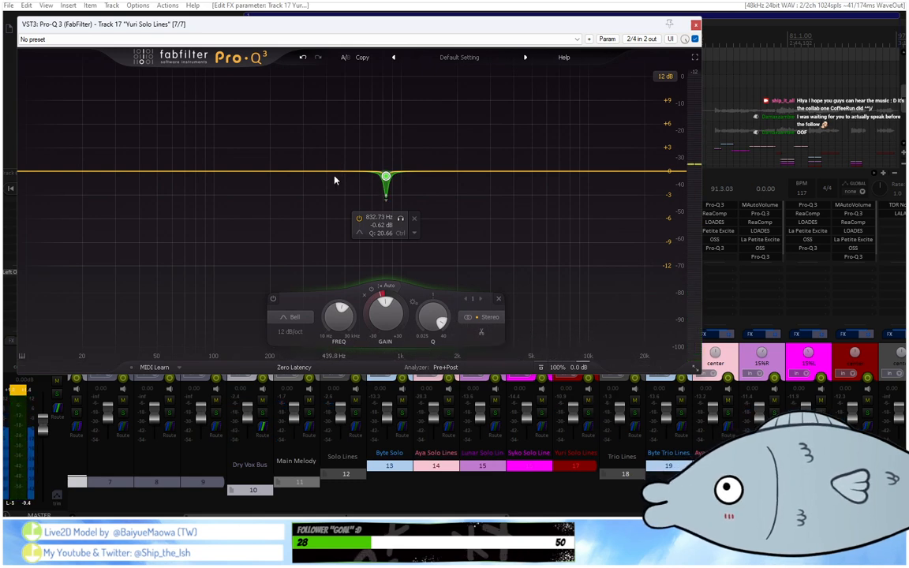
{"action": "left_click", "coordinate": [328, 172]}
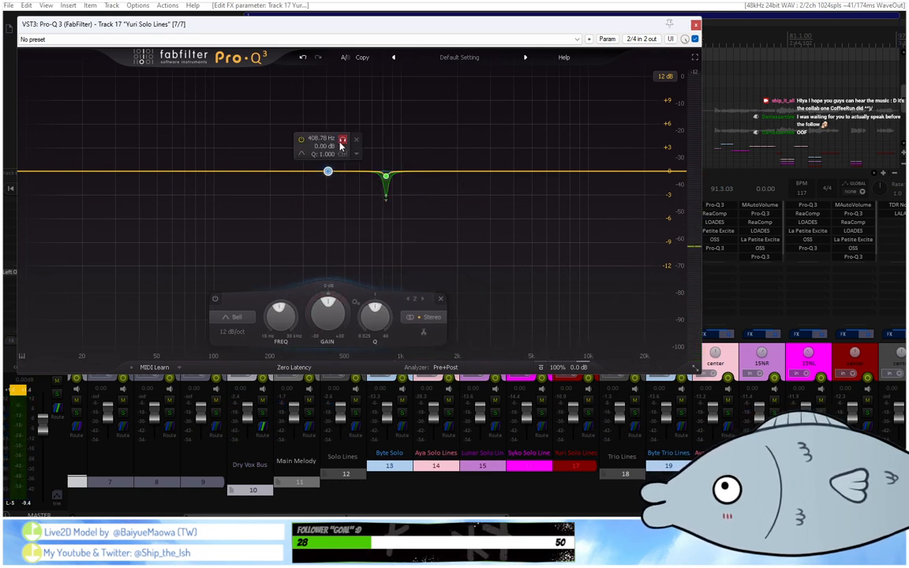
{"action": "left_click", "coordinate": [342, 140]}
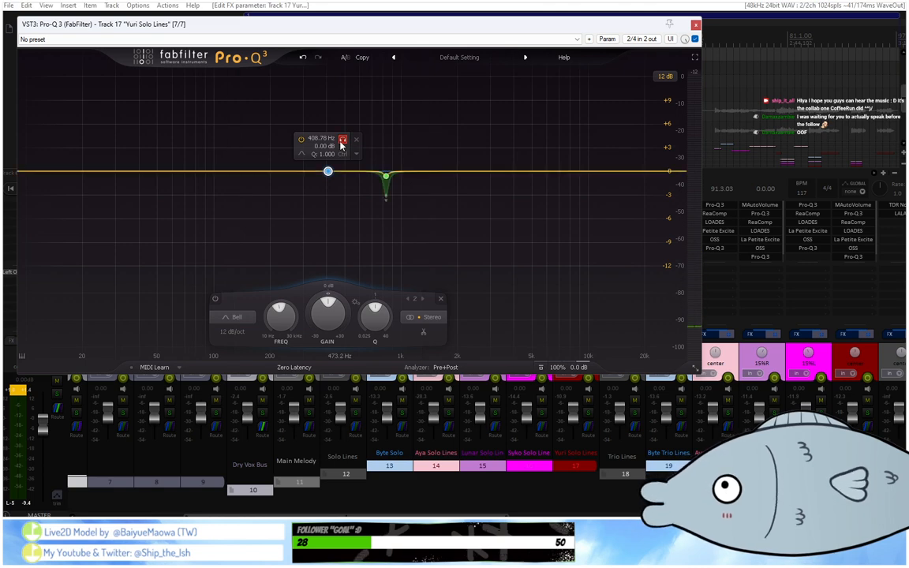
{"action": "left_click_drag", "start_coordinate": [436, 29], "coordinate": [574, 154]}
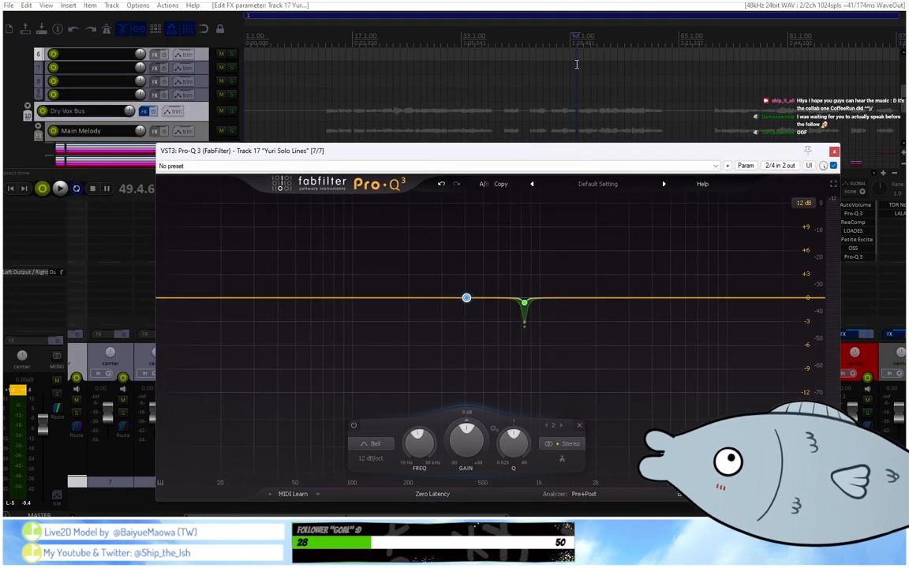
Set a time selection from about bar 42 to bar 45 and play it through the Yuri Solo Lines EQ.
{"action": "scroll", "coordinate": [593, 78], "scroll_direction": "down", "scroll_amount": 4}
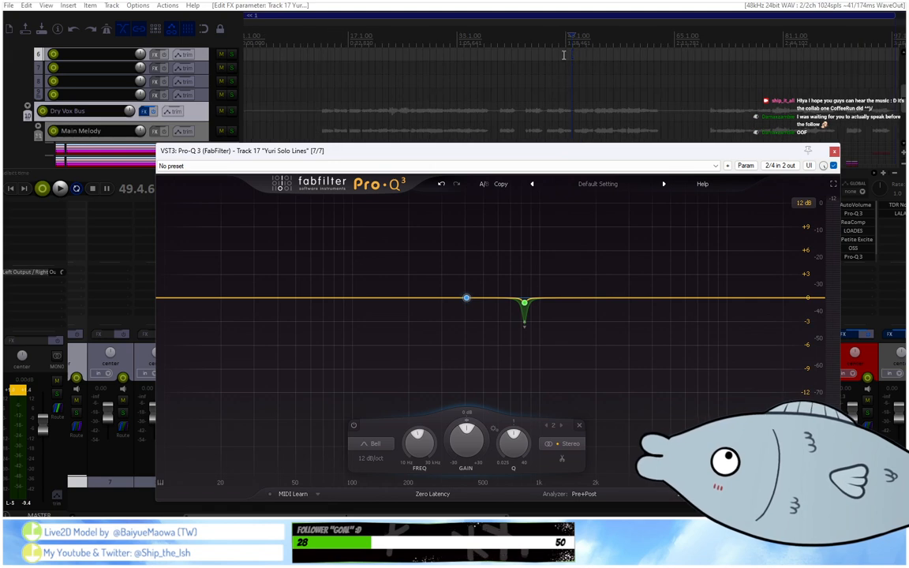
{"action": "scroll", "coordinate": [200, 108], "scroll_direction": "down", "scroll_amount": 1}
{"action": "scroll", "coordinate": [202, 108], "scroll_direction": "down", "scroll_amount": 2}
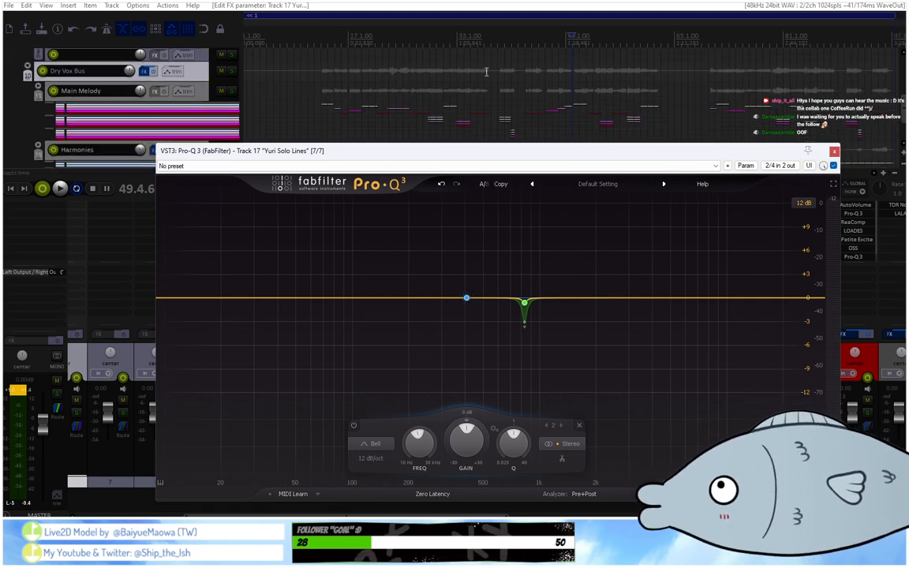
{"action": "mouse_move", "coordinate": [473, 306]}
{"action": "left_click", "coordinate": [482, 268]}
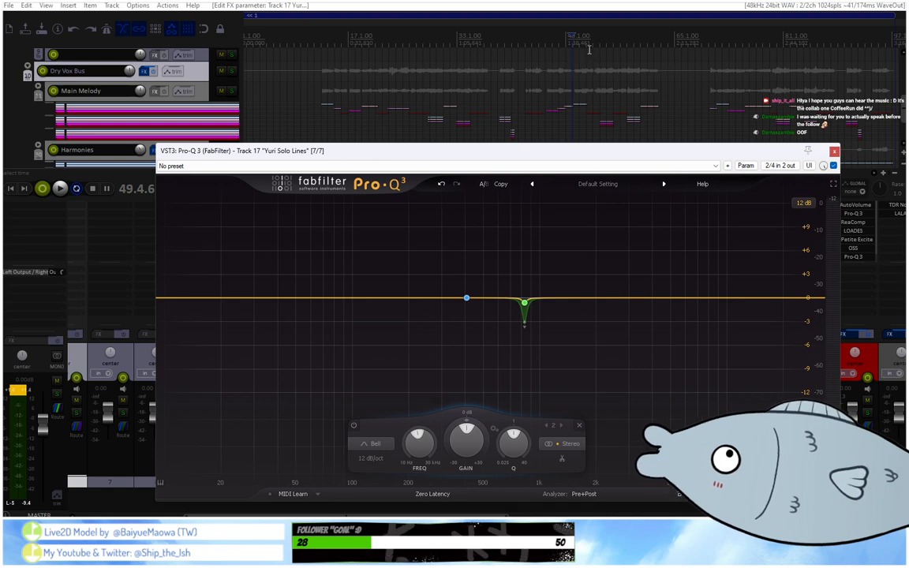
{"action": "scroll", "coordinate": [527, 46], "scroll_direction": "up", "scroll_amount": 5}
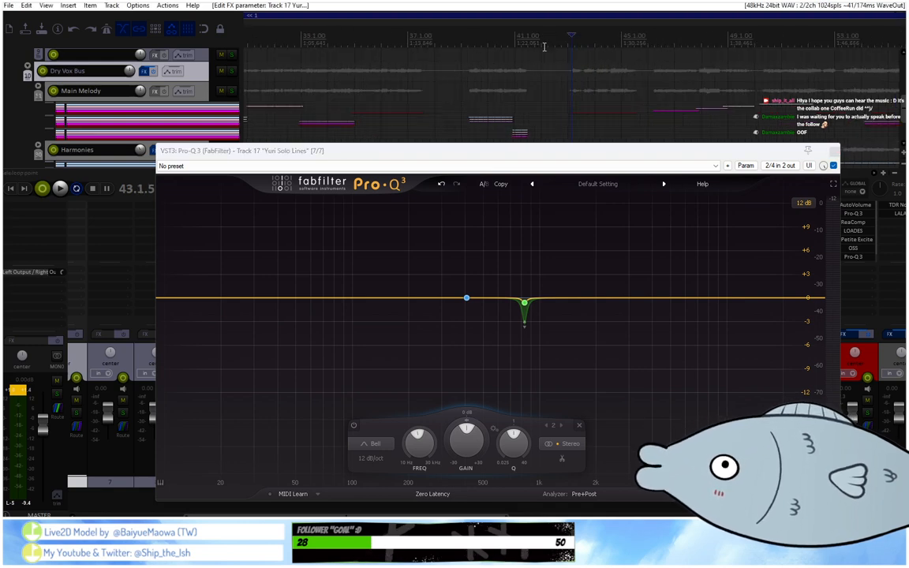
{"action": "left_click_drag", "start_coordinate": [561, 44], "coordinate": [632, 50]}
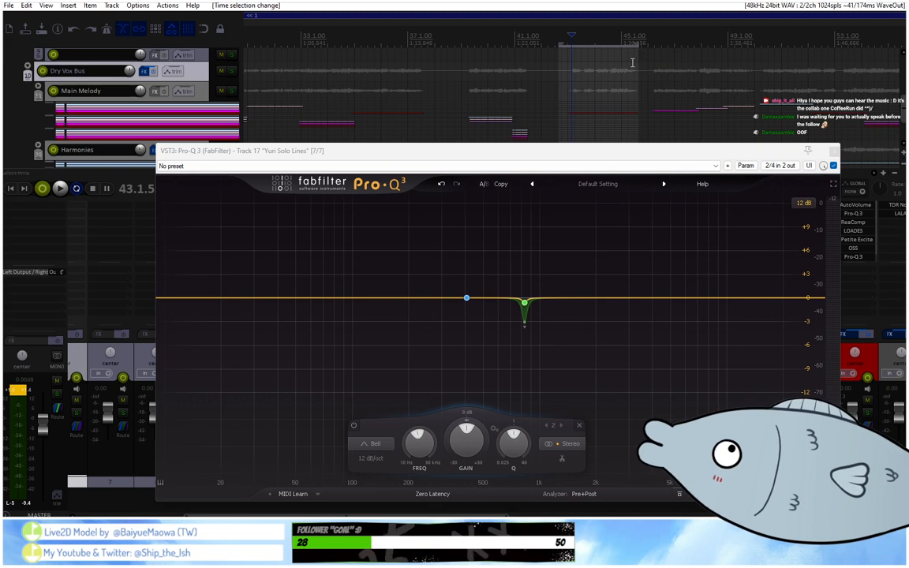
{"action": "key", "text": "space"}
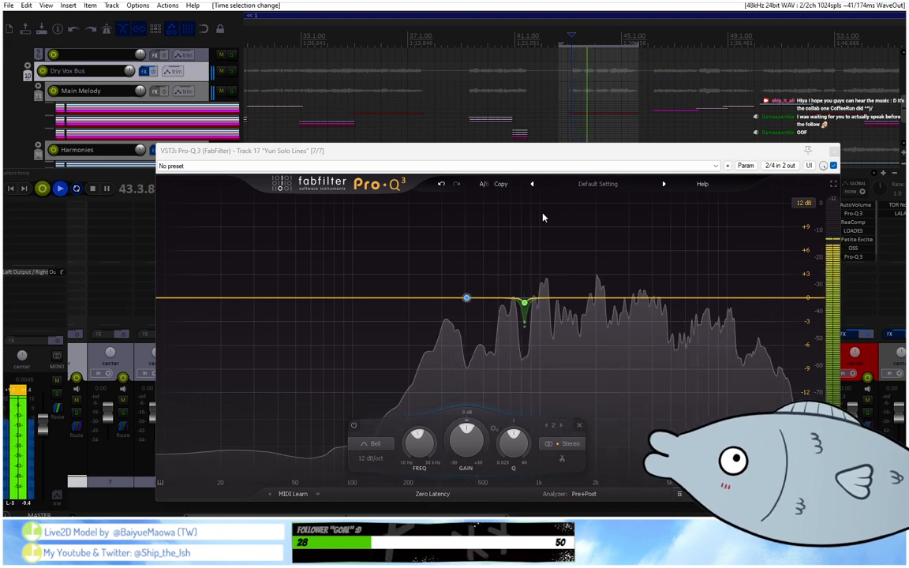
{"action": "key", "text": "space"}
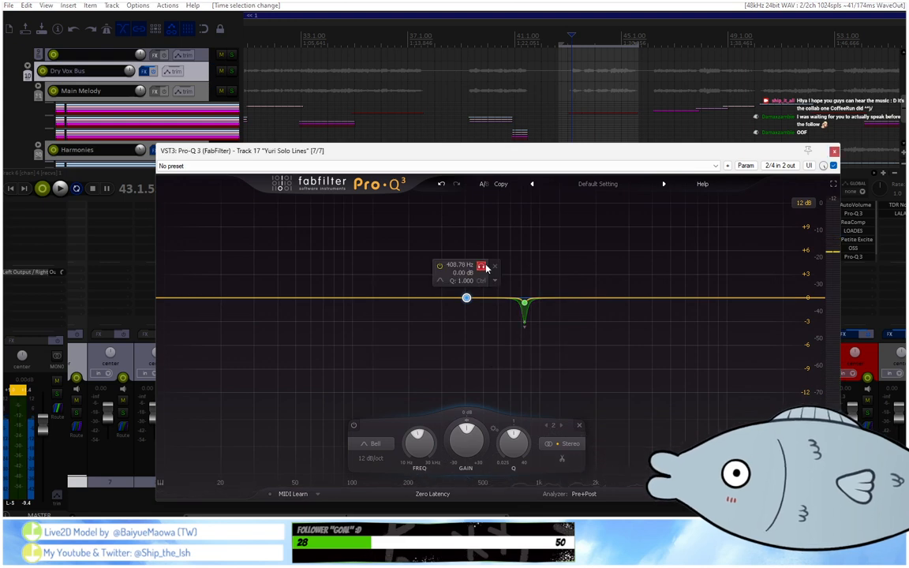
Audition the new bell band and shape it at about 403 Hz with +1.17 dB gain, Q about 2.6 and a downward dynamic range.
{"action": "left_click", "coordinate": [484, 266]}
{"action": "mouse_move", "coordinate": [486, 267]}
{"action": "left_mouse_down"}
{"action": "mouse_move", "coordinate": [485, 278]}
{"action": "mouse_move", "coordinate": [466, 273]}
{"action": "mouse_move", "coordinate": [477, 280]}
{"action": "left_mouse_up"}
{"action": "key", "text": "space"}
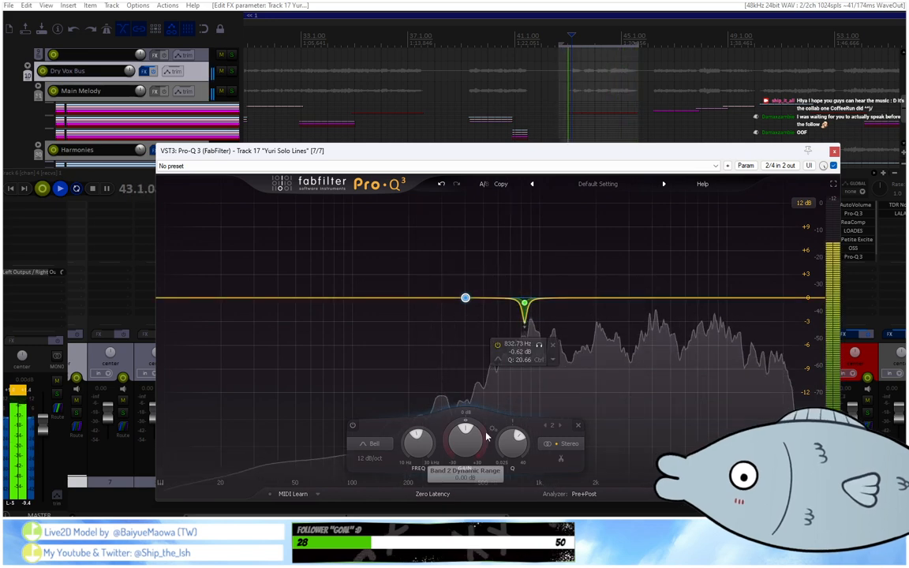
{"action": "left_click_drag", "start_coordinate": [473, 440], "coordinate": [473, 437]}
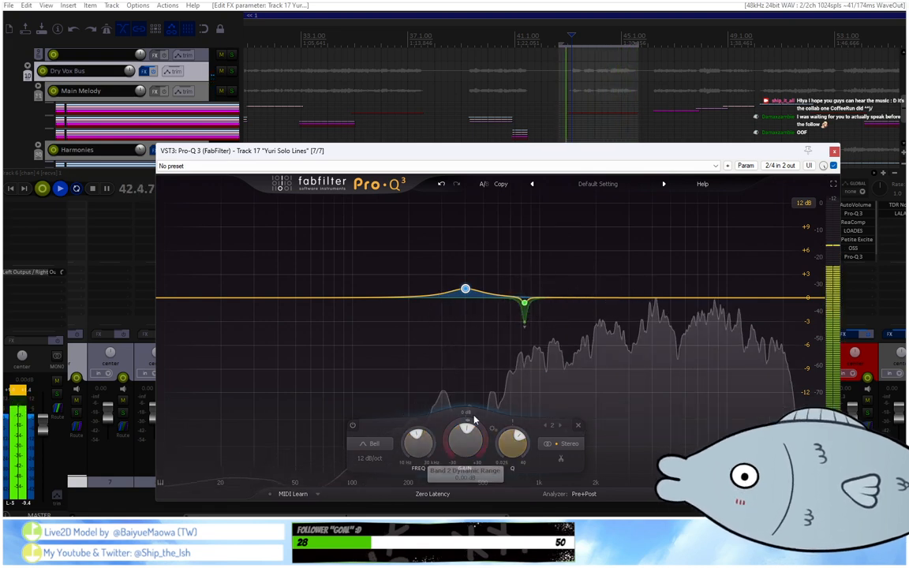
{"action": "left_click_drag", "start_coordinate": [466, 426], "coordinate": [465, 451]}
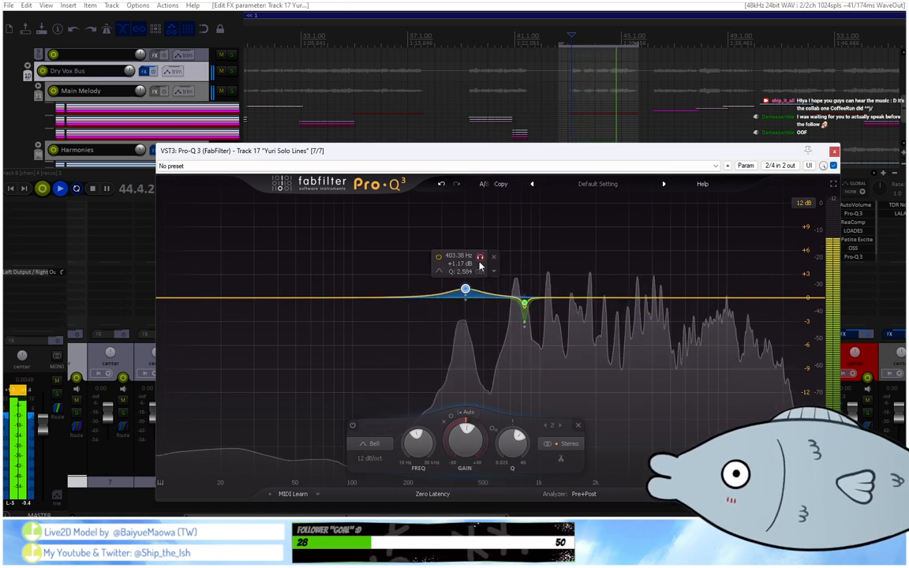
Retune the soloed bell band to about 409 Hz with a Q of about 2.3, then play the song from about bar 52.
{"action": "left_click", "coordinate": [479, 261]}
{"action": "left_click_drag", "start_coordinate": [479, 261], "coordinate": [481, 269]}
{"action": "scroll", "coordinate": [618, 87], "scroll_direction": "down", "scroll_amount": 5}
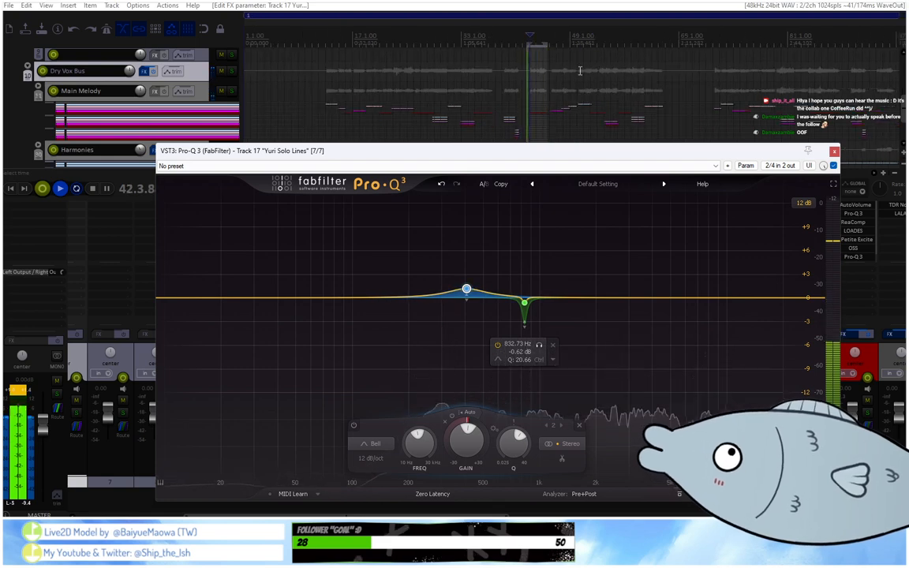
{"action": "left_click", "coordinate": [592, 41]}
{"action": "left_click", "coordinate": [592, 41]}
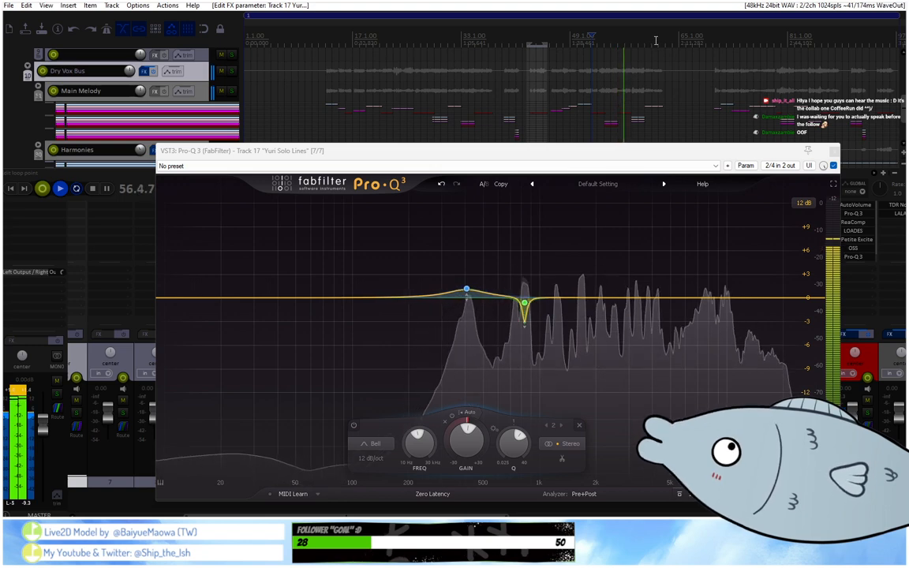
{"action": "key", "text": "space"}
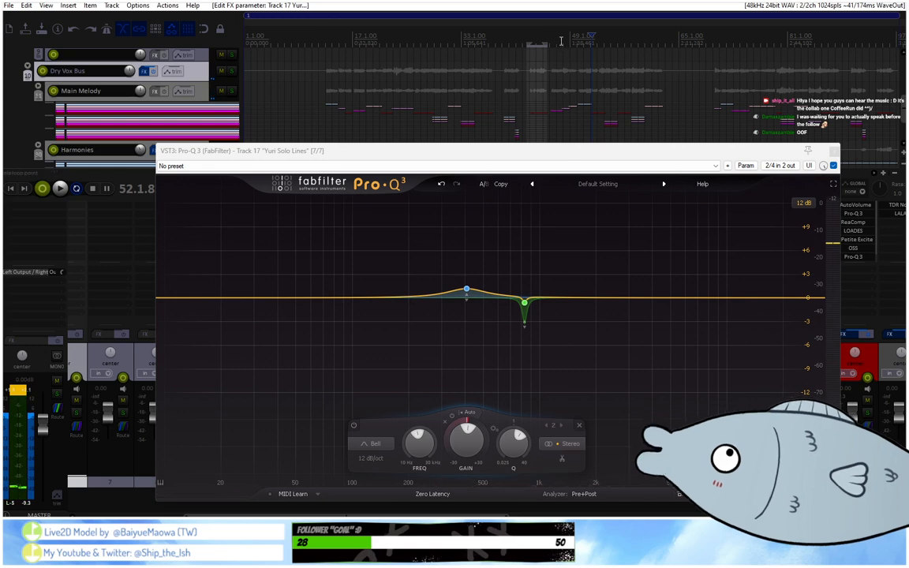
Clear the time selection and play the song from around bars 25, 34 and 42 to compare sections through the EQ.
{"action": "left_click_drag", "start_coordinate": [546, 45], "coordinate": [525, 45]}
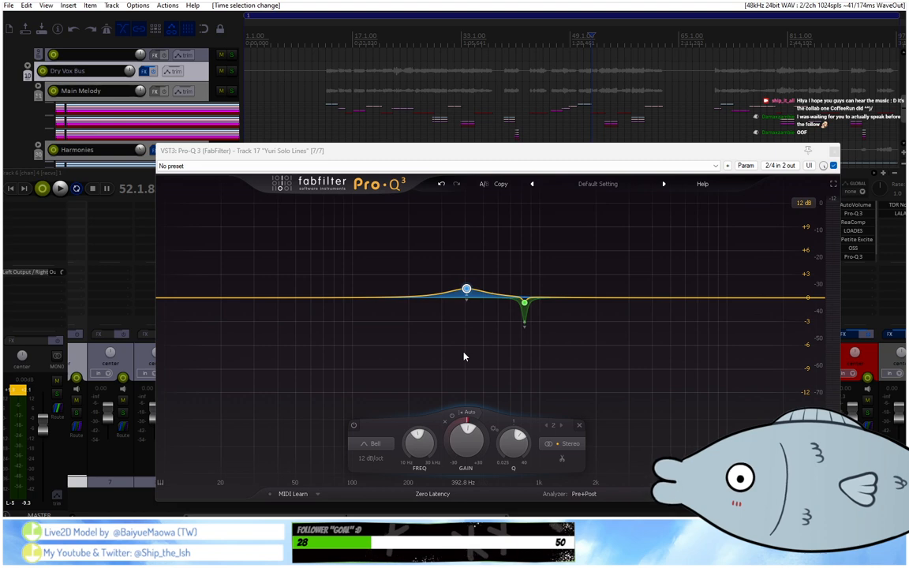
{"action": "mouse_move", "coordinate": [479, 298]}
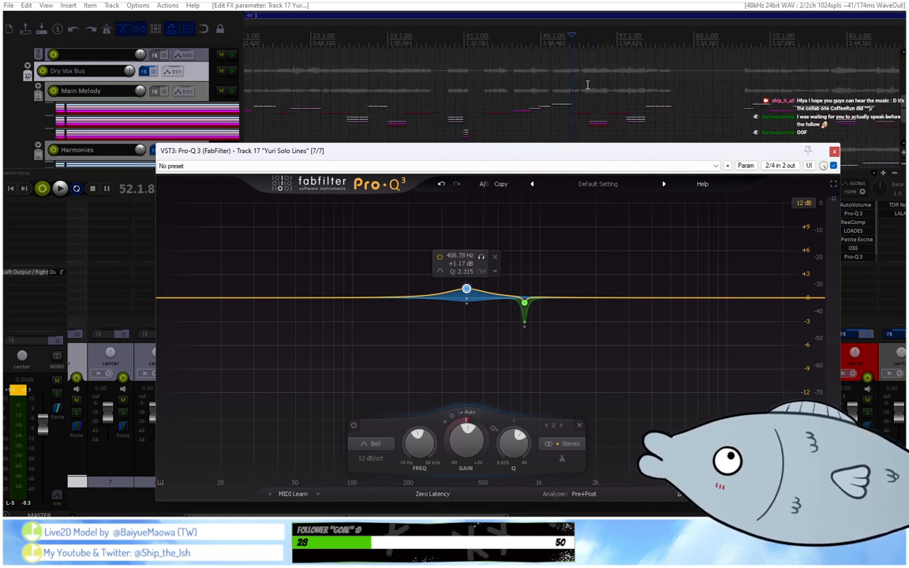
{"action": "left_click", "coordinate": [486, 45]}
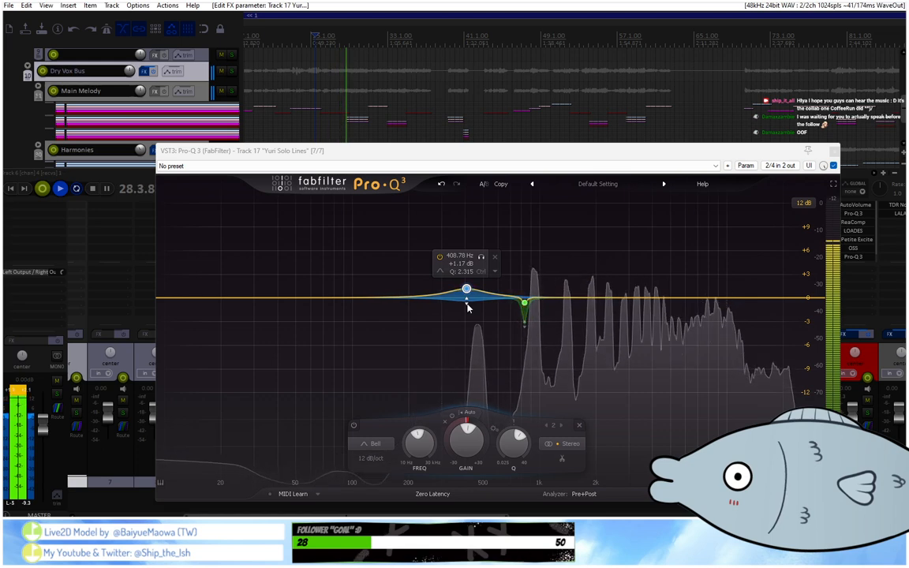
{"action": "left_click", "coordinate": [400, 39]}
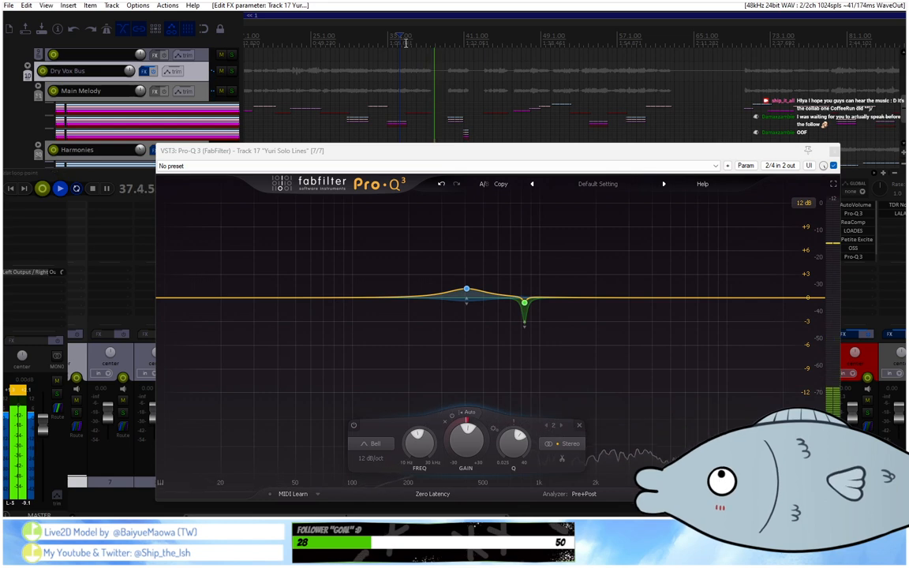
{"action": "left_click", "coordinate": [482, 45]}
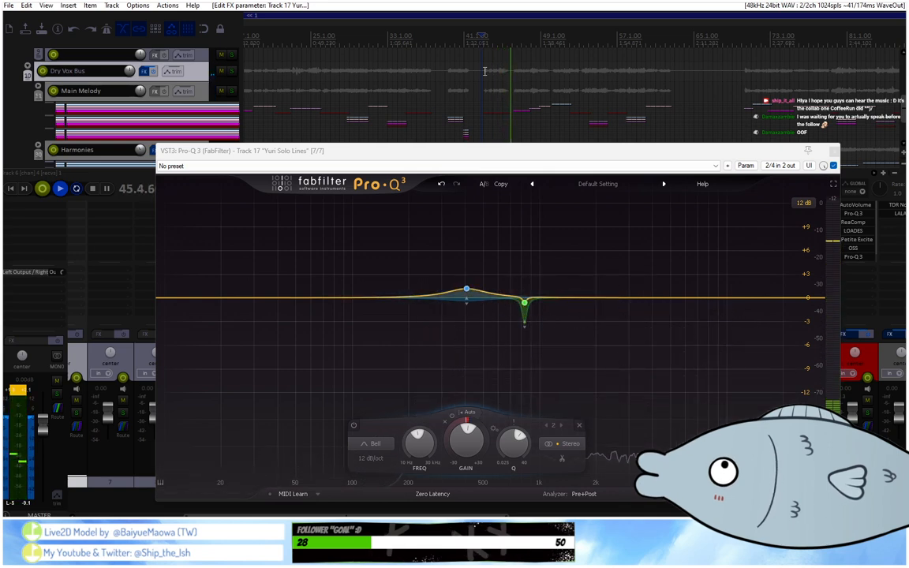
{"action": "key", "text": "space"}
Retune the boosted bell band to about 385 Hz with a Q of about 2.0, auditioning it in solo during playback.
{"action": "left_click", "coordinate": [481, 263]}
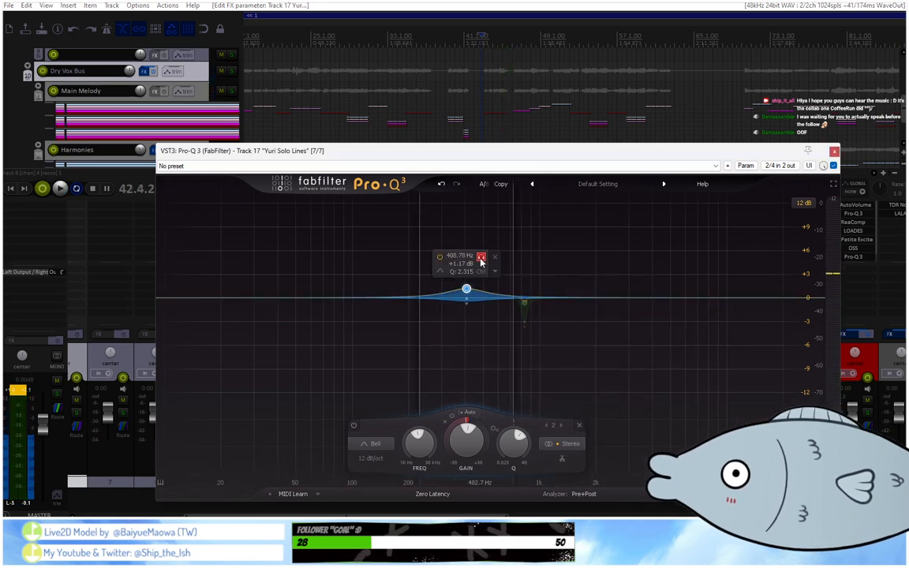
{"action": "left_click_drag", "start_coordinate": [481, 262], "coordinate": [475, 263]}
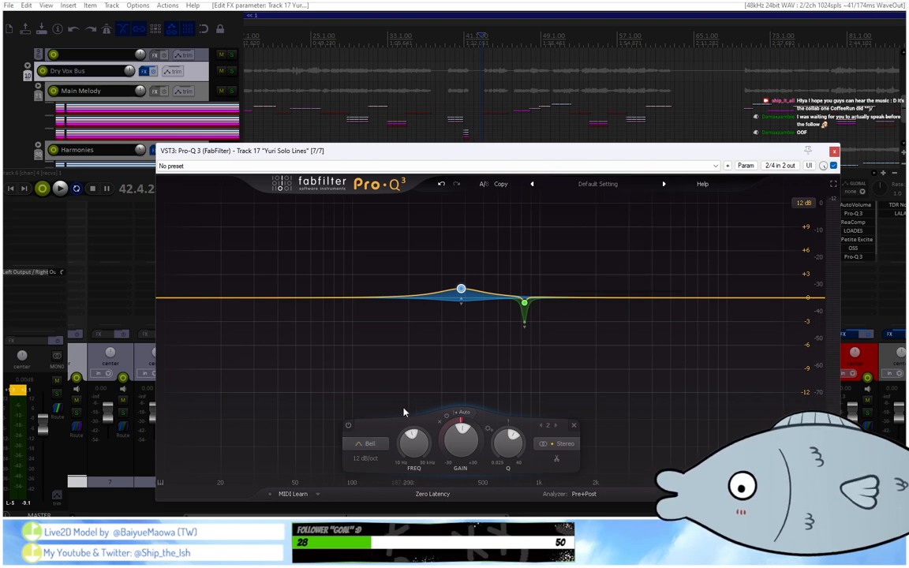
{"action": "key", "text": "space"}
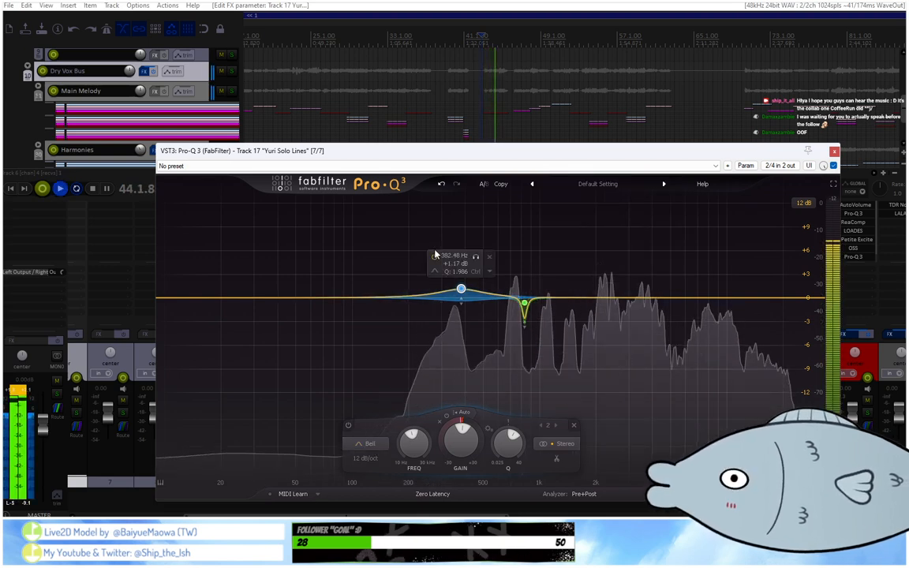
{"action": "left_click", "coordinate": [475, 257]}
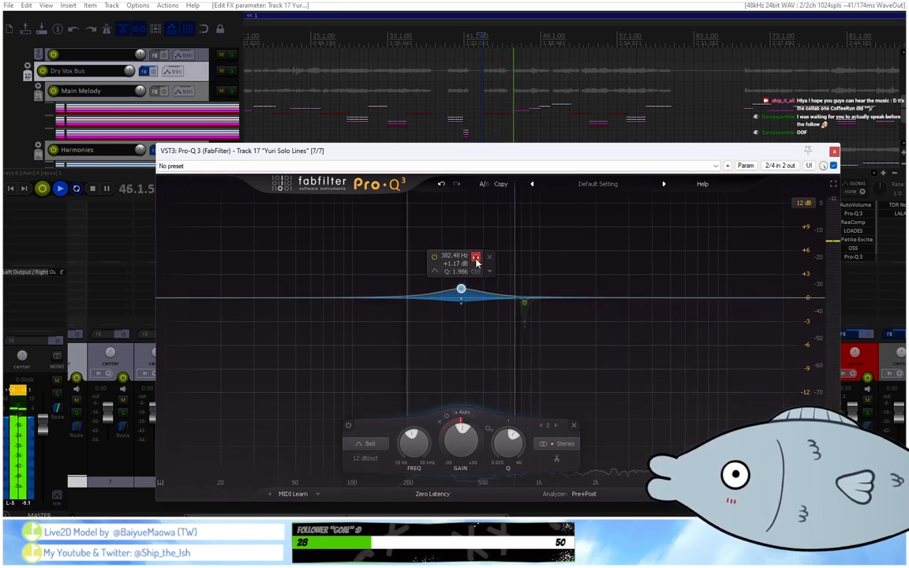
{"action": "left_click", "coordinate": [476, 259]}
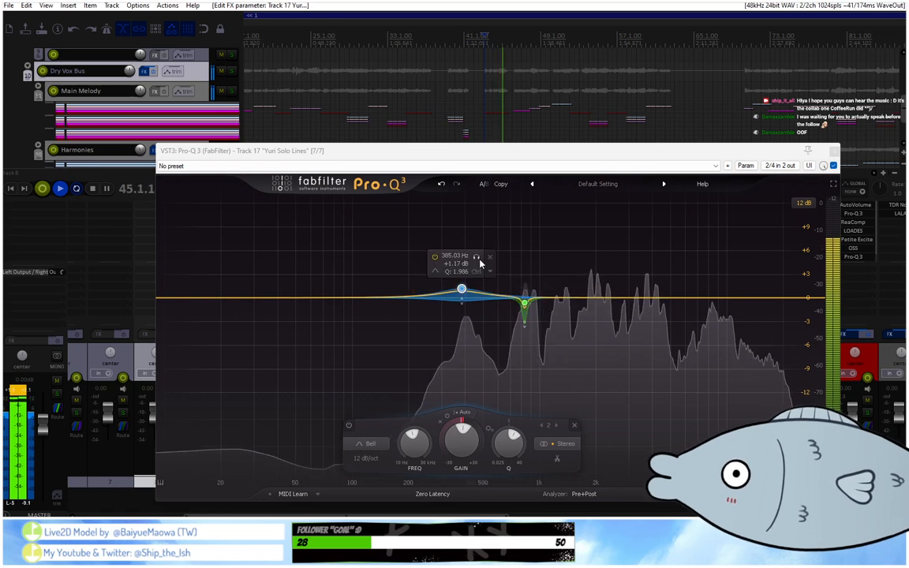
{"action": "left_click", "coordinate": [476, 259]}
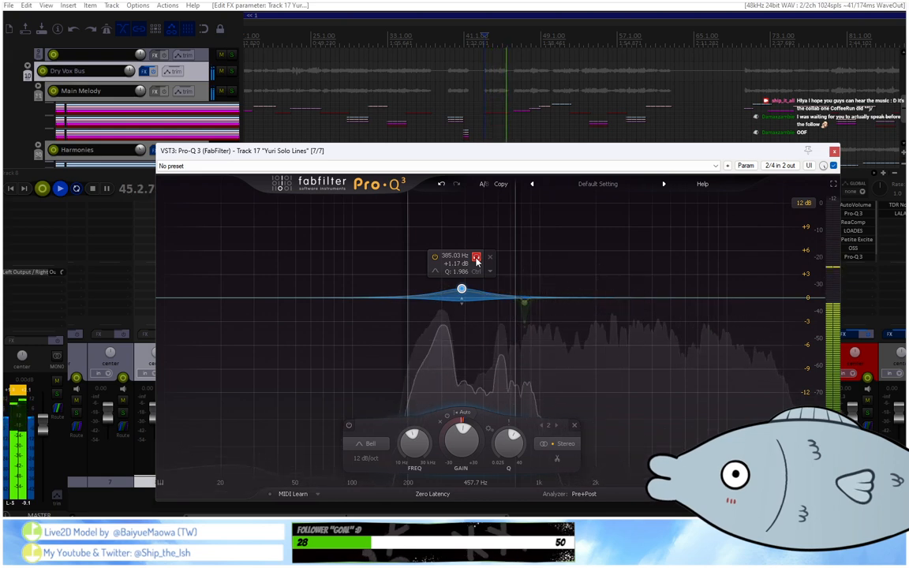
Shift the boosted bell band to about 398 Hz using its solo audition.
{"action": "left_click", "coordinate": [476, 259]}
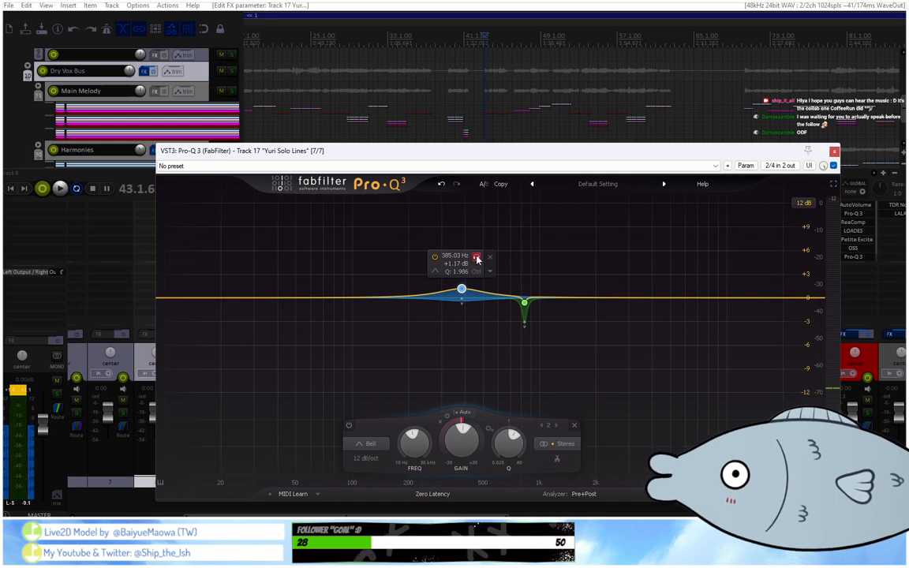
{"action": "left_click", "coordinate": [476, 258]}
{"action": "left_click", "coordinate": [476, 259]}
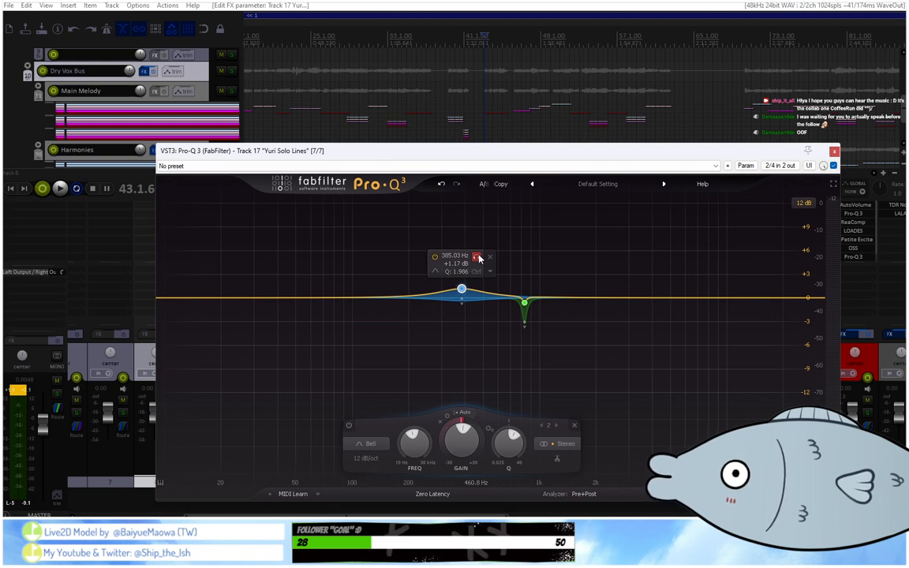
{"action": "left_click", "coordinate": [478, 258]}
{"action": "left_click", "coordinate": [478, 258]}
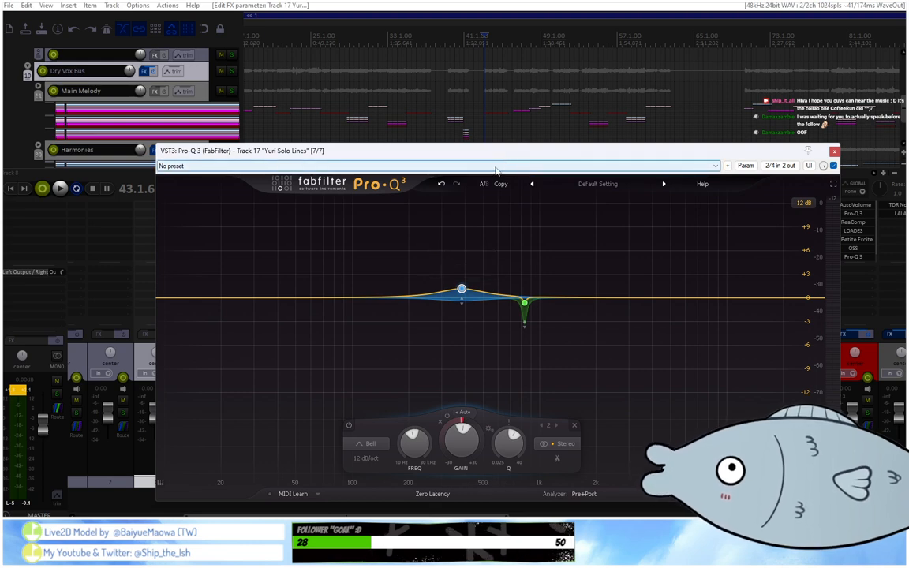
{"action": "left_click", "coordinate": [478, 257]}
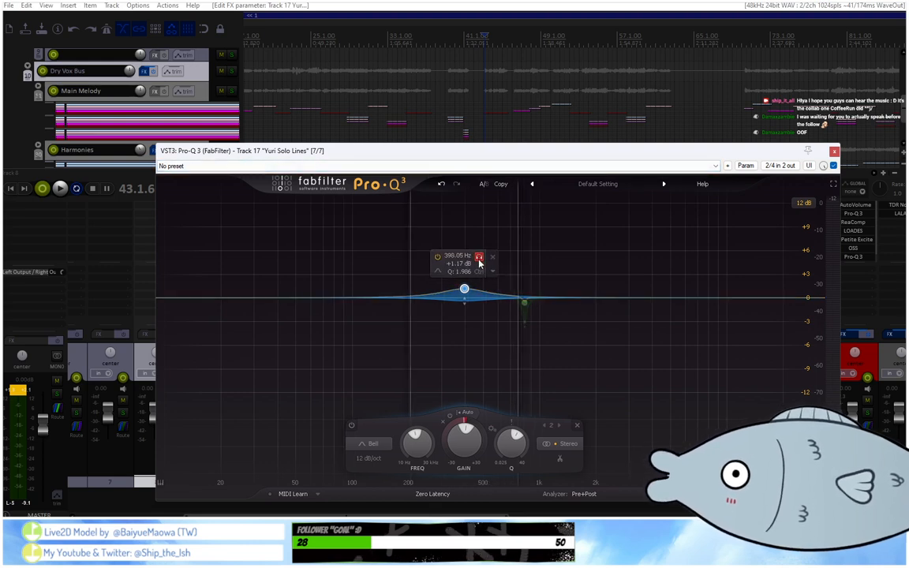
{"action": "left_click", "coordinate": [479, 261]}
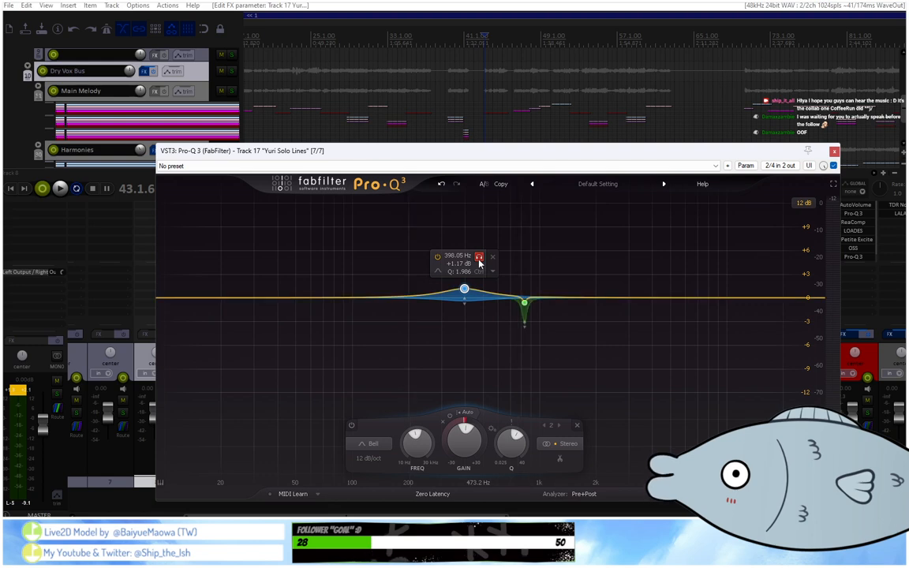
Retune the boosted bell band to about 425 Hz in solo during playback from bar 42, and check the mix from about bar 52.
{"action": "left_click", "coordinate": [482, 37]}
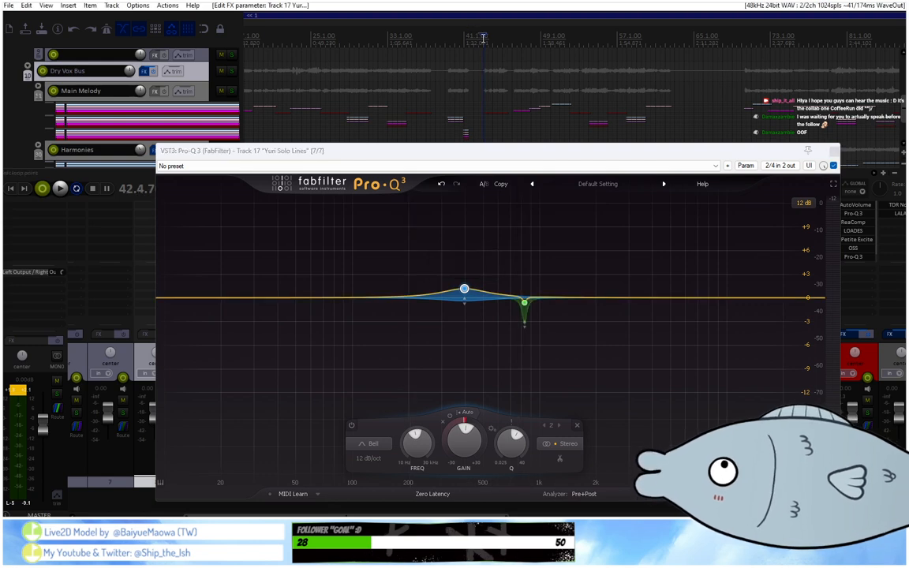
{"action": "key", "text": "space"}
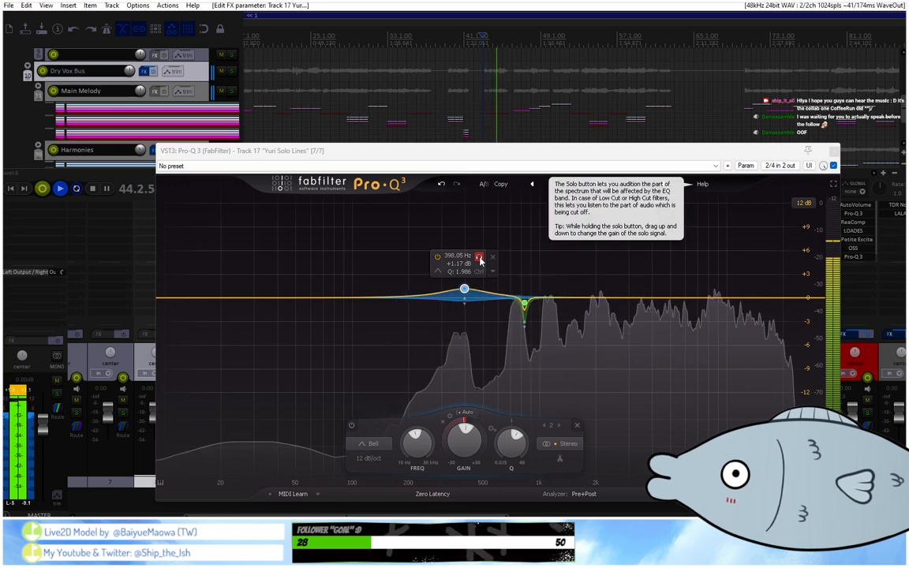
{"action": "left_click", "coordinate": [479, 260]}
{"action": "left_click_drag", "start_coordinate": [480, 260], "coordinate": [488, 261]}
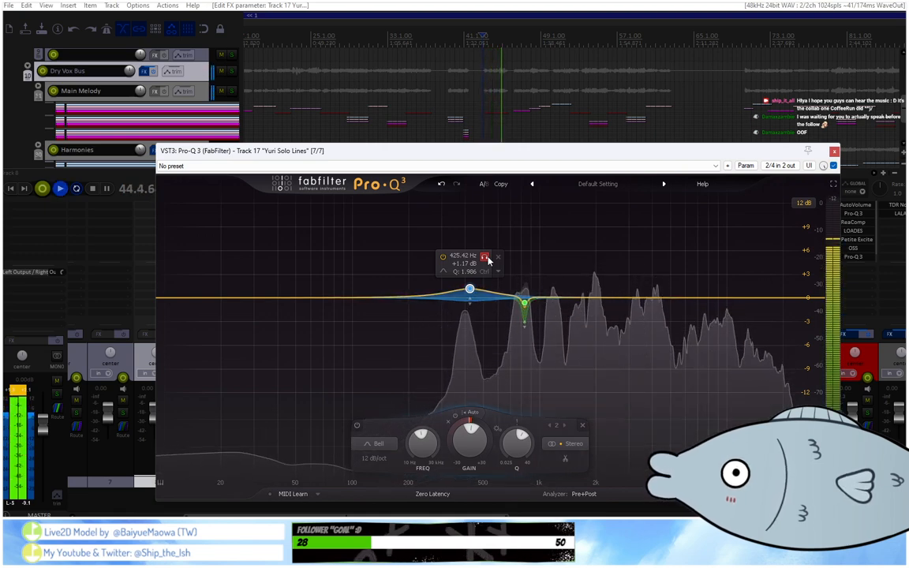
{"action": "left_click", "coordinate": [576, 52]}
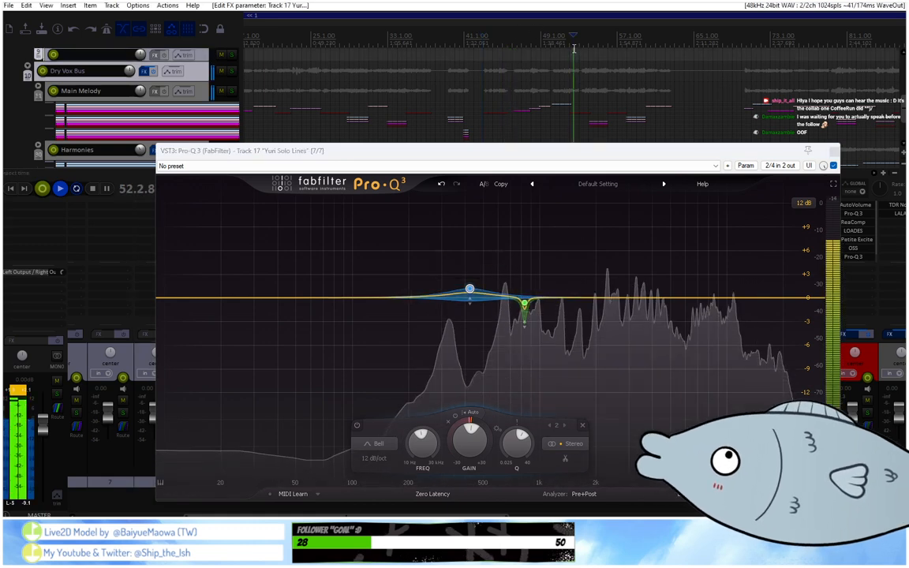
{"action": "key", "text": "space"}
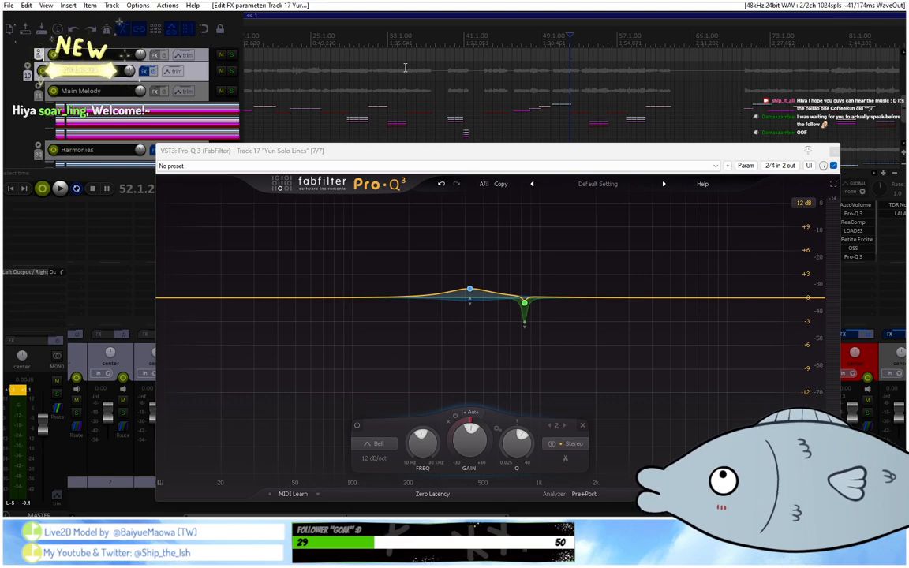
Switch to OBS to check the stream's activity feed and chat, and return to REAPER.
{"action": "mouse_move", "coordinate": [469, 289]}
{"action": "key", "text": "alt+Tab"}
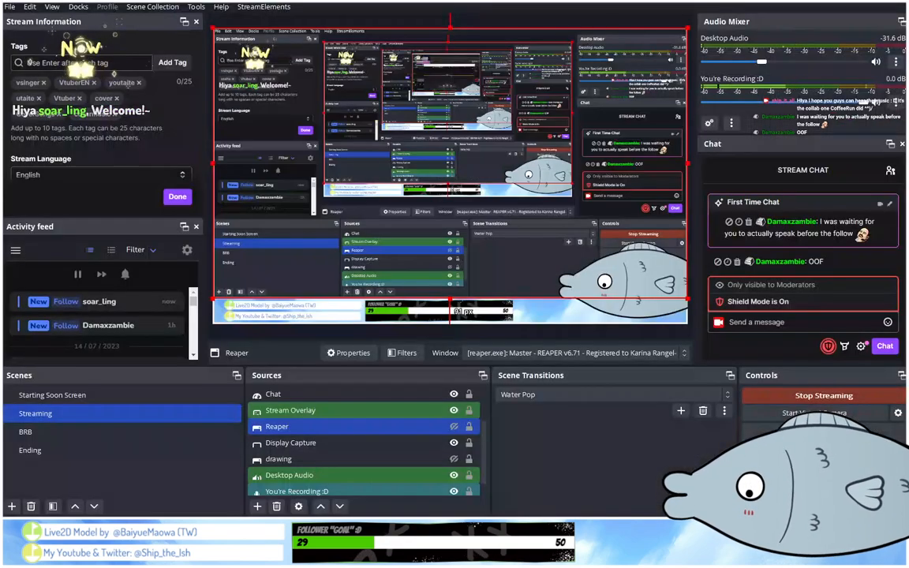
{"action": "key", "text": "alt+Tab"}
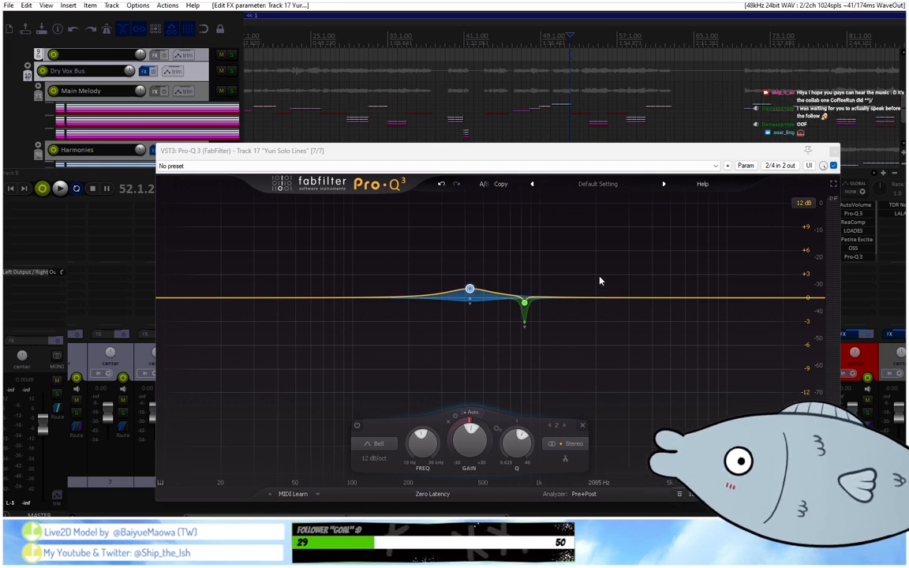
Audition the 425 Hz bell band in solo, and compare playback from around bars 43, 34 and 23.
{"action": "mouse_move", "coordinate": [529, 255]}
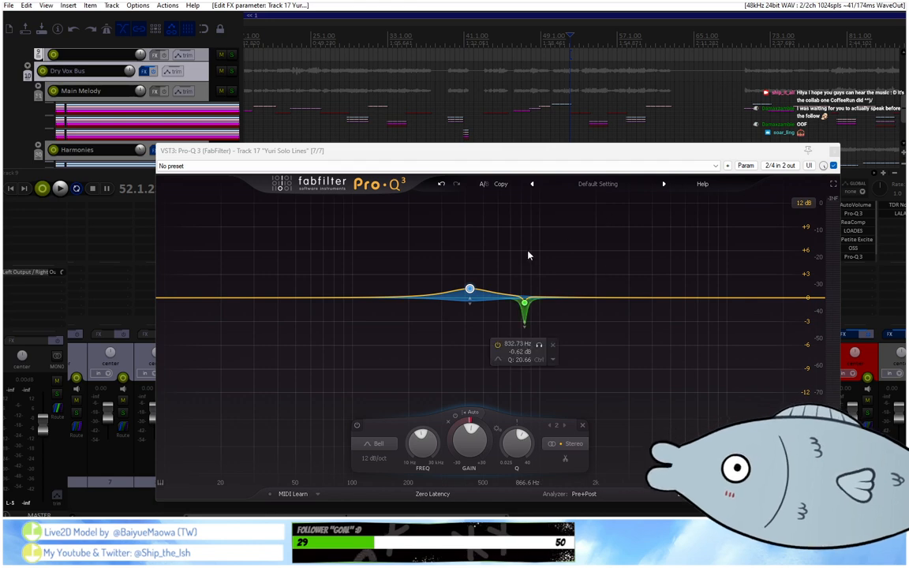
{"action": "mouse_move", "coordinate": [486, 250]}
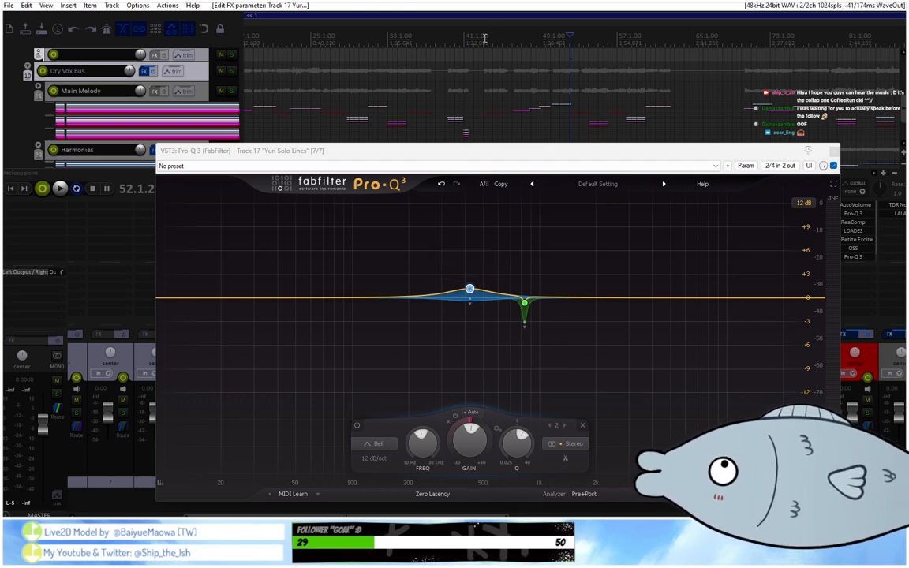
{"action": "key", "text": "space"}
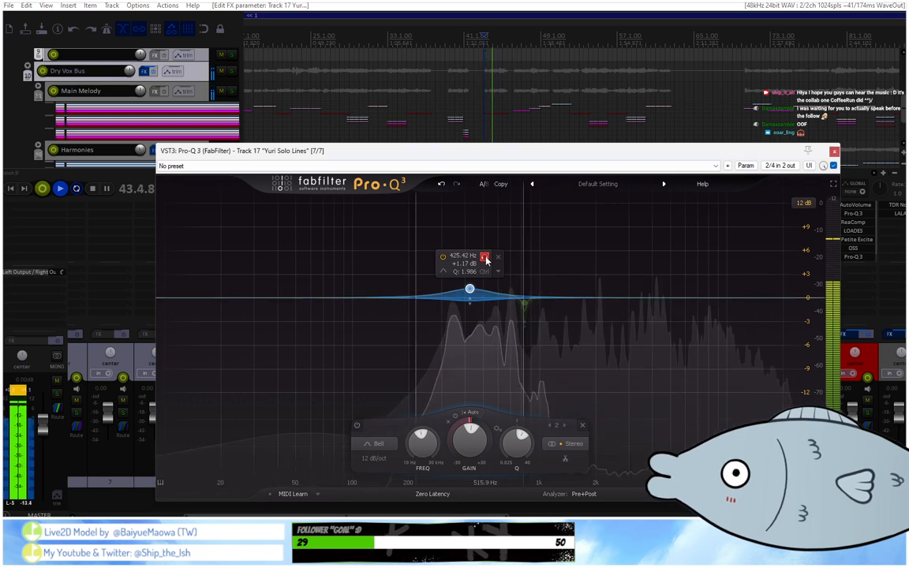
{"action": "left_click", "coordinate": [486, 259]}
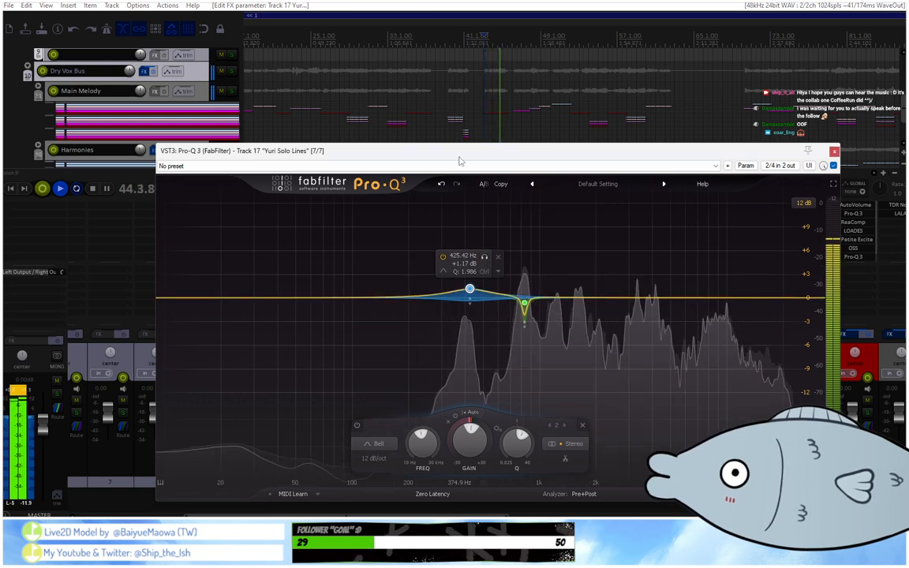
{"action": "left_click", "coordinate": [408, 43]}
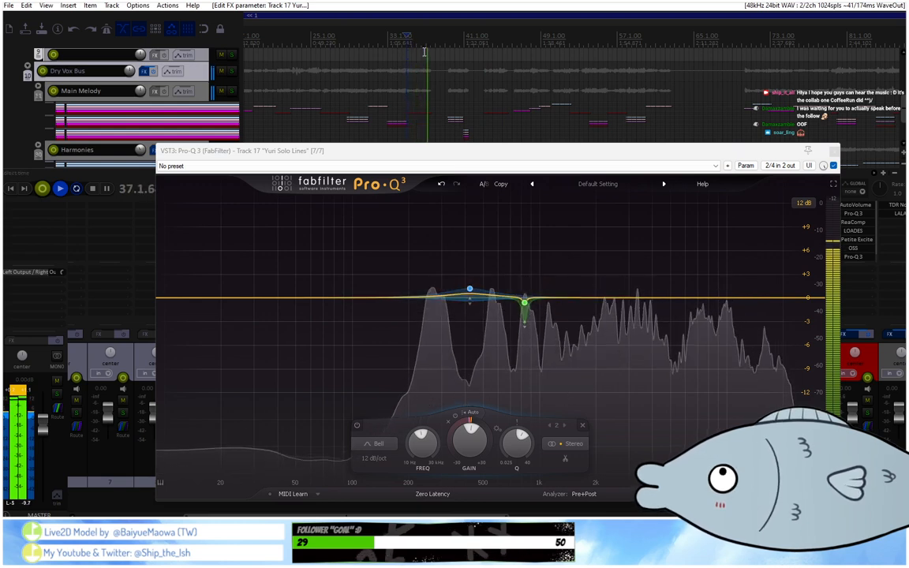
{"action": "left_click", "coordinate": [484, 45]}
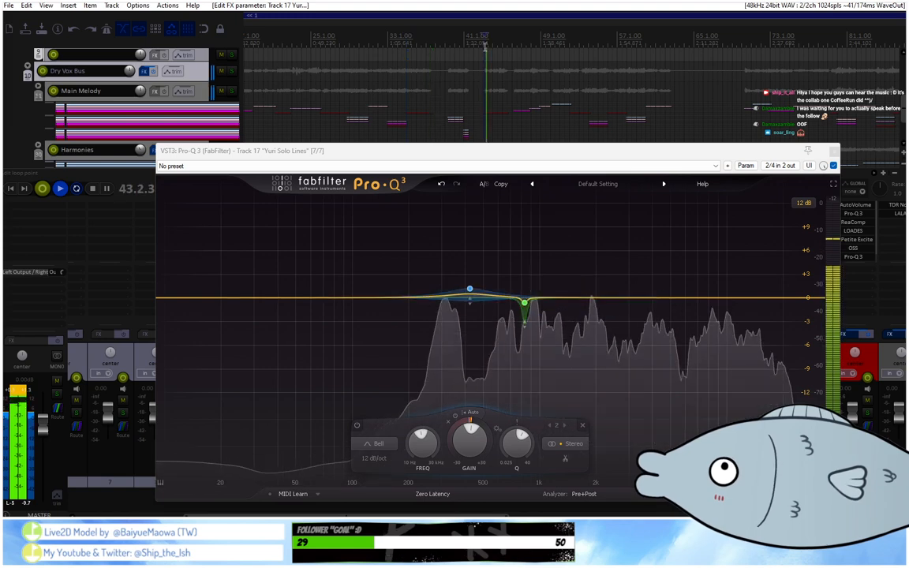
{"action": "scroll", "coordinate": [484, 45], "scroll_direction": "down", "scroll_amount": 4}
{"action": "left_click", "coordinate": [328, 43]}
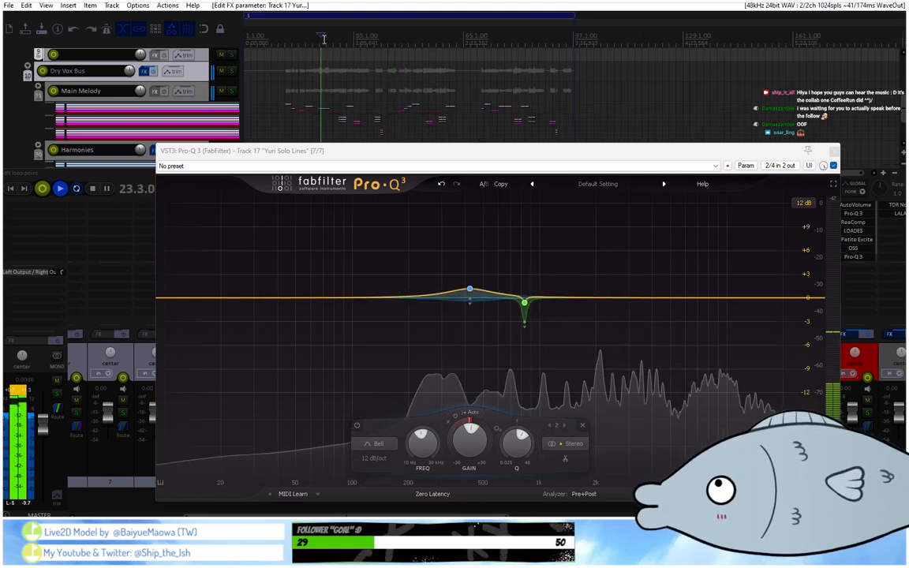
{"action": "scroll", "coordinate": [328, 42], "scroll_direction": "up", "scroll_amount": 4}
{"action": "key", "text": "space"}
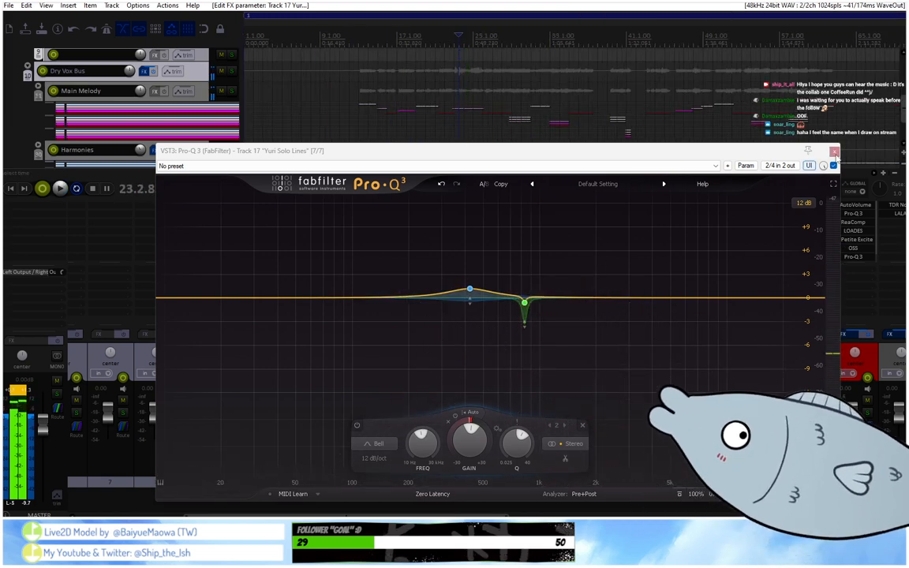
Close the EQ window and remove the last Pro-Q 3 instance from tracks 23 and 29.
{"action": "left_click", "coordinate": [834, 150]}
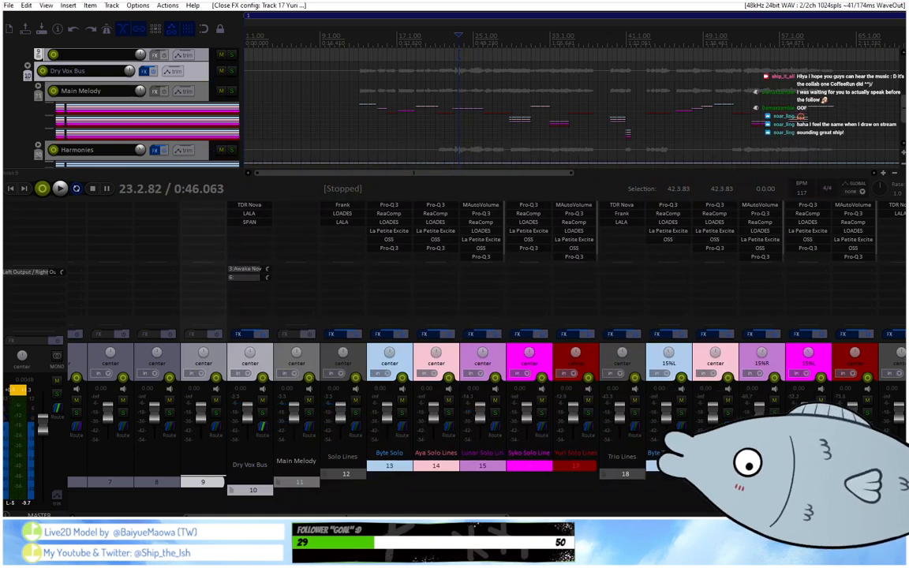
{"action": "scroll", "coordinate": [631, 309], "scroll_direction": "right", "scroll_amount": 4}
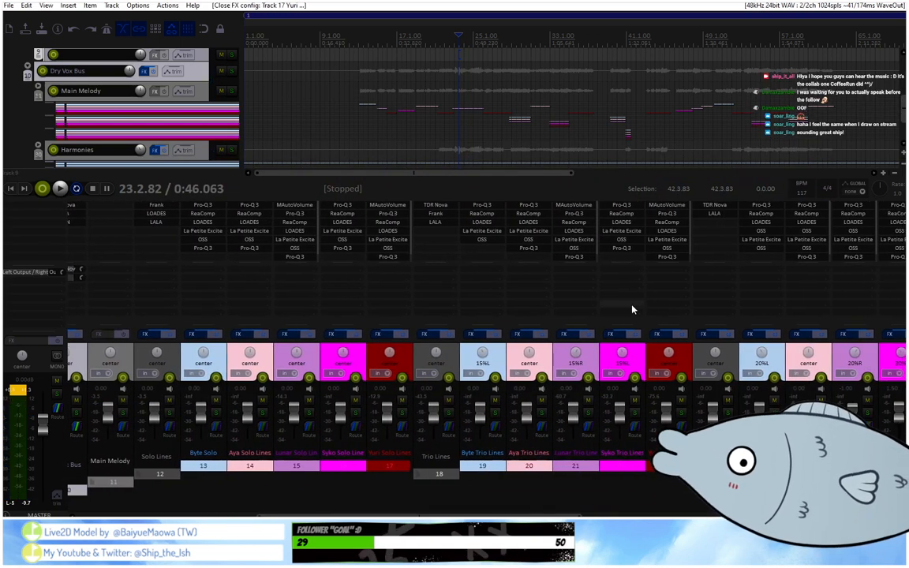
{"action": "left_click", "coordinate": [668, 256], "text": "alt"}
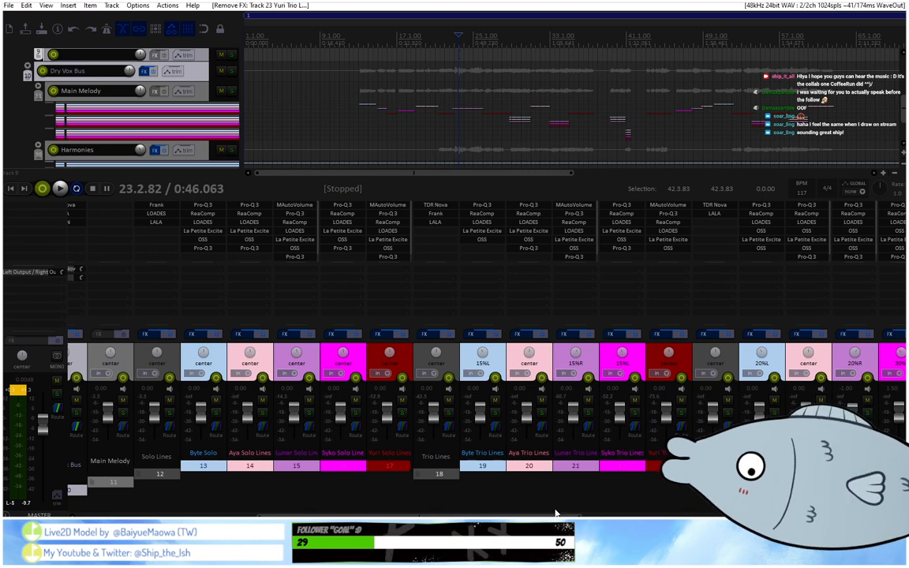
{"action": "scroll", "coordinate": [700, 387], "scroll_direction": "right", "scroll_amount": 3}
{"action": "left_click", "coordinate": [810, 249], "text": "alt"}
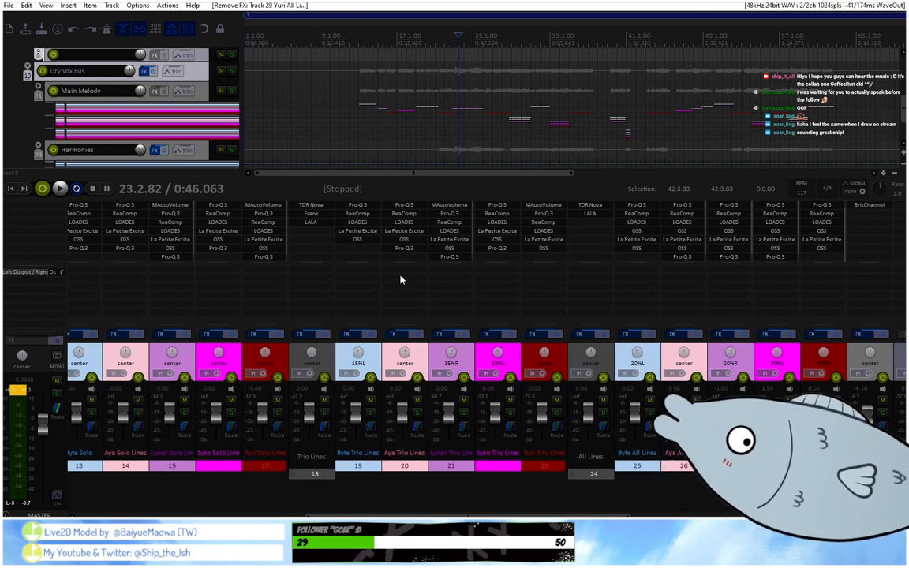
Copy the last Pro-Q 3 of track 17 onto tracks 23 and 29, and that of track 13 onto tracks 19 and 25.
{"action": "left_click_drag", "start_coordinate": [531, 261], "coordinate": [535, 263]}
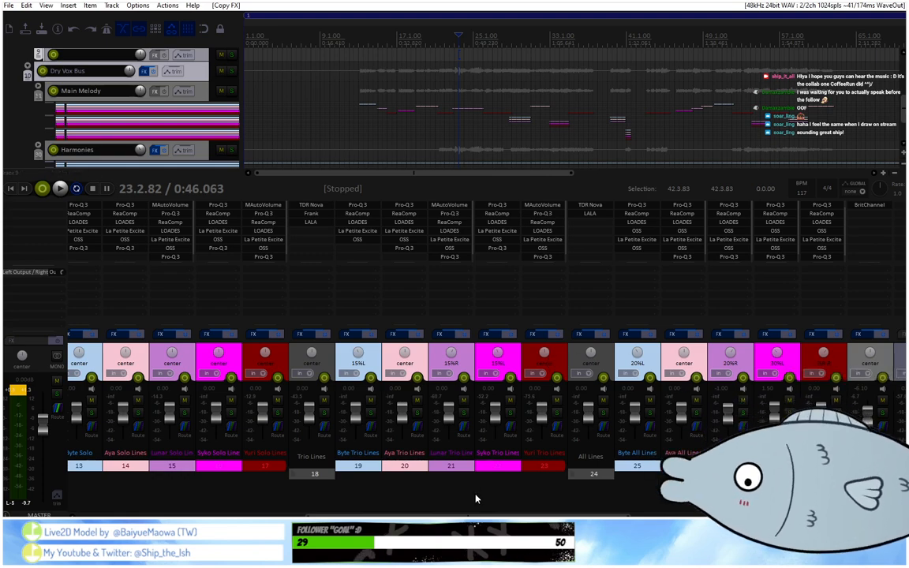
{"action": "left_click_drag", "start_coordinate": [473, 516], "coordinate": [428, 515]}
{"action": "left_click_drag", "start_coordinate": [255, 251], "coordinate": [544, 251]}
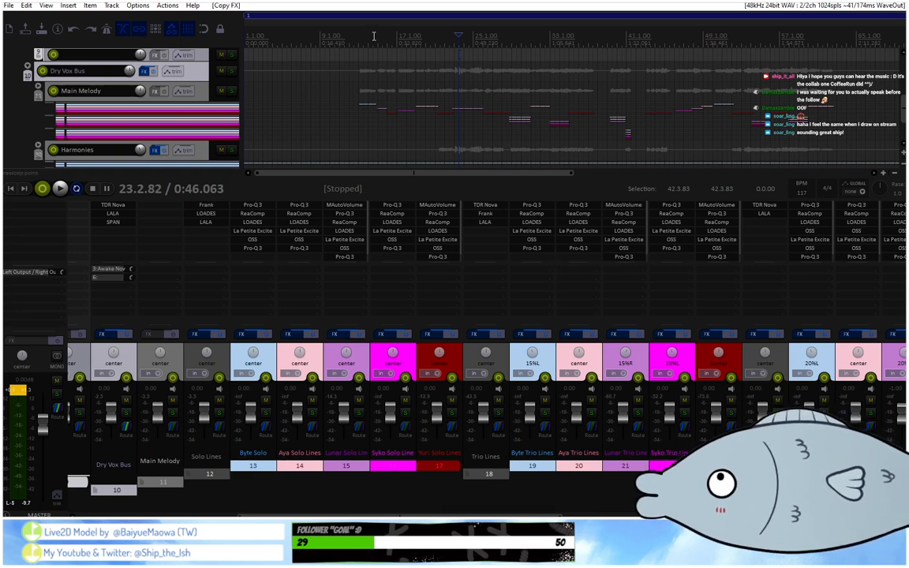
Play the first verse from about bar 13 to check the solo lines with the mixer in view, and stop playback.
{"action": "key", "text": "space"}
{"action": "scroll", "coordinate": [372, 35], "scroll_direction": "up", "scroll_amount": 3}
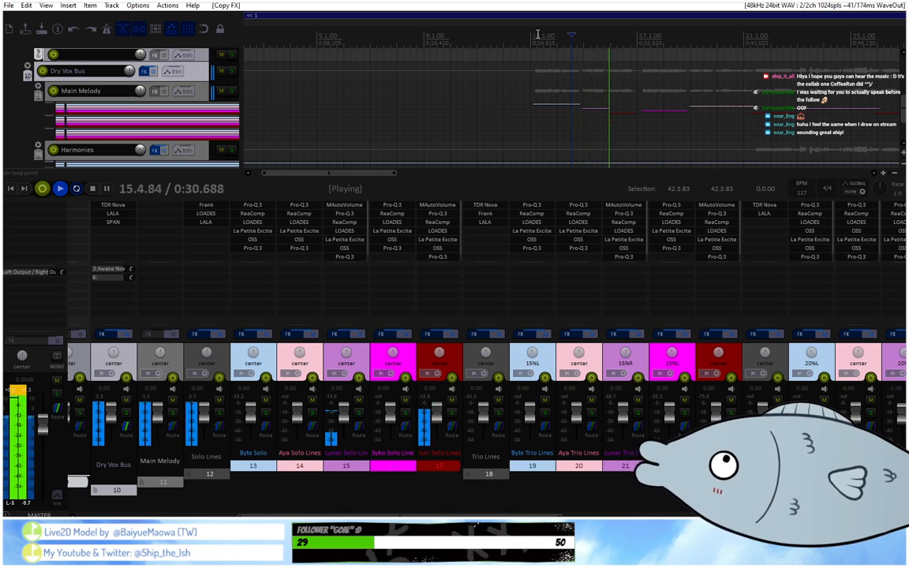
{"action": "left_click", "coordinate": [536, 34]}
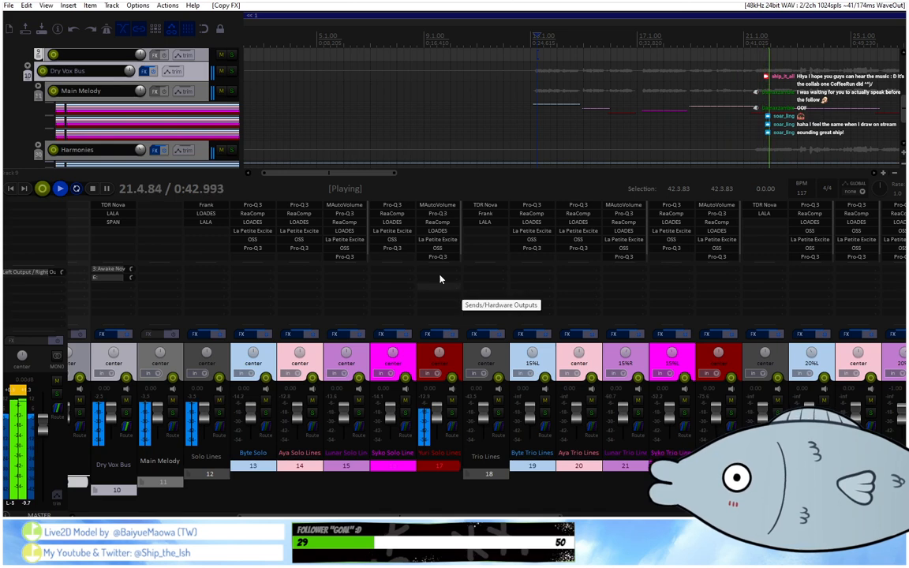
{"action": "key", "text": "space"}
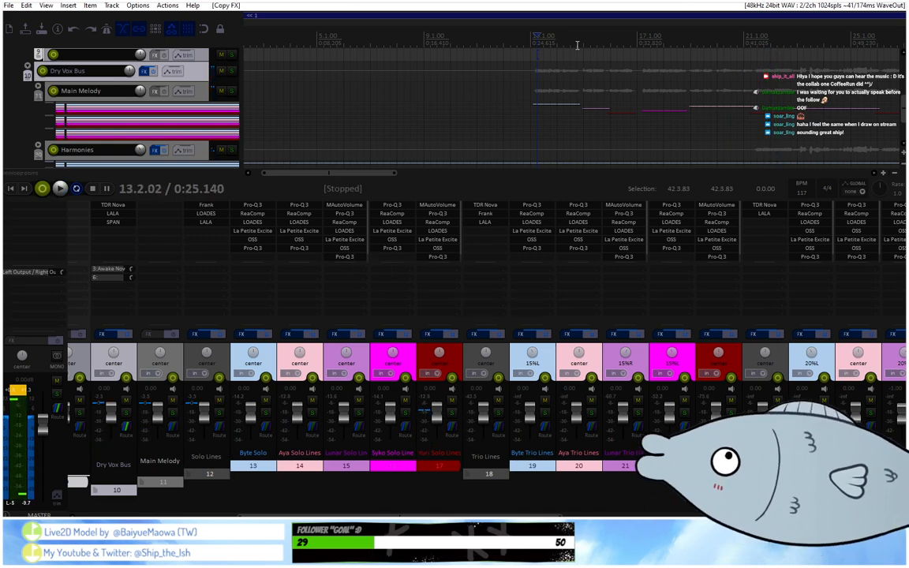
Open the last Pro-Q 3 on track 15 and deepen the dynamic range of its 311 Hz band, playing from about bar 14.
{"action": "scroll", "coordinate": [578, 40], "scroll_direction": "up", "scroll_amount": 2}
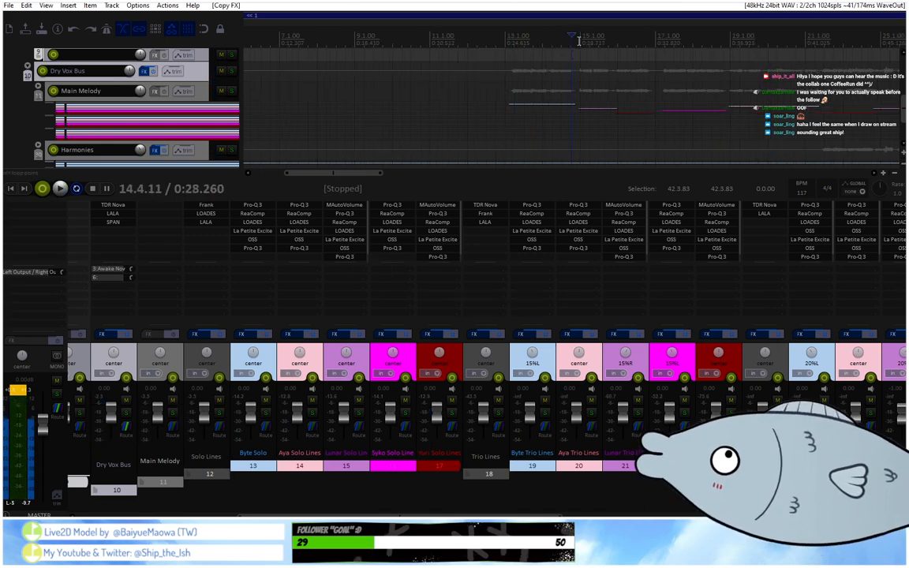
{"action": "left_click", "coordinate": [360, 257]}
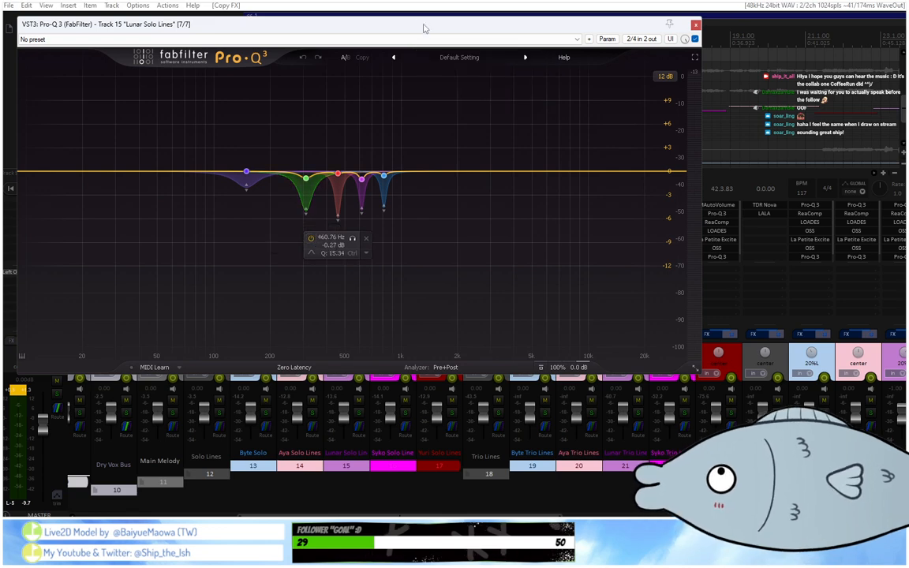
{"action": "left_click_drag", "start_coordinate": [422, 28], "coordinate": [574, 258]}
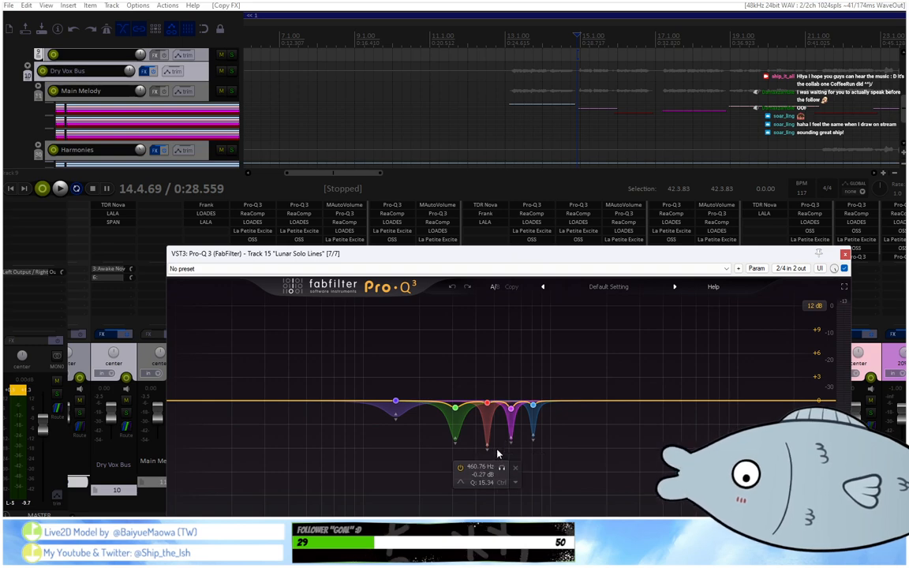
{"action": "left_click", "coordinate": [456, 441]}
{"action": "key", "text": "space"}
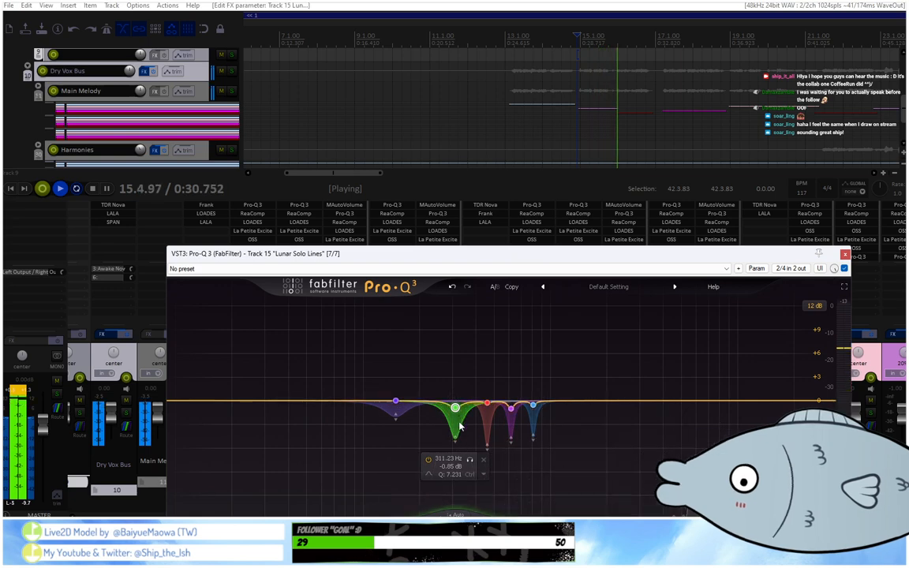
{"action": "key", "text": "space"}
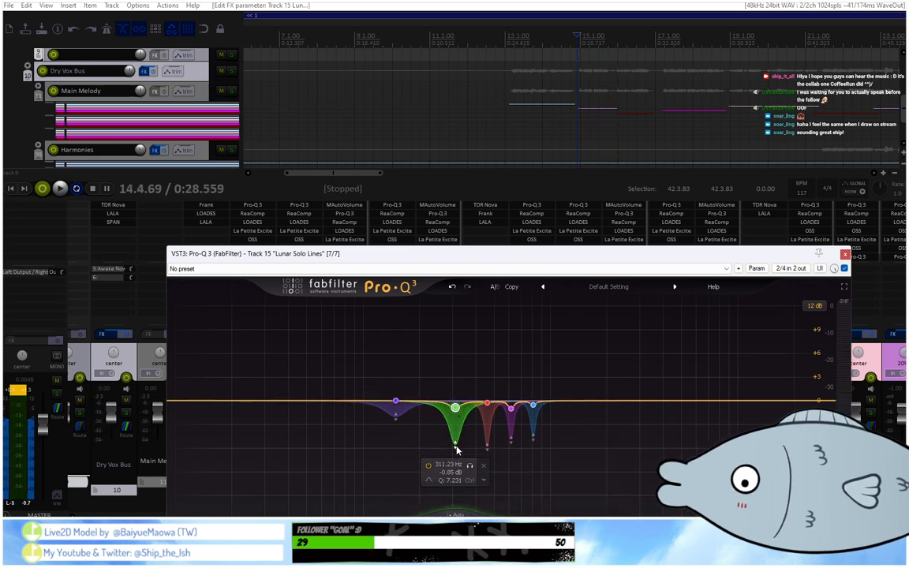
{"action": "key", "text": "space"}
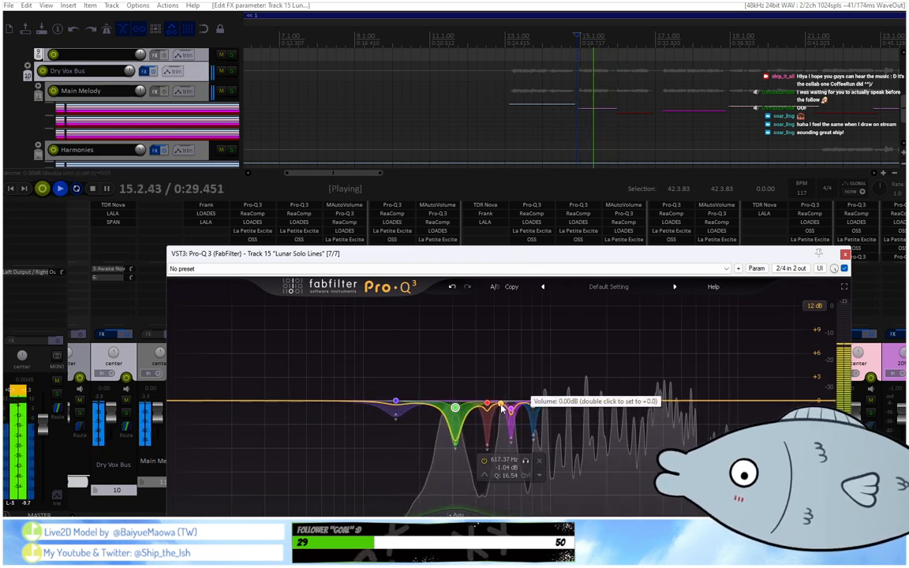
Solo the 311 Hz band, shift it to 305.08 Hz and set its Q to 7.763 while replaying from just before bar 15.
{"action": "left_click", "coordinate": [470, 468]}
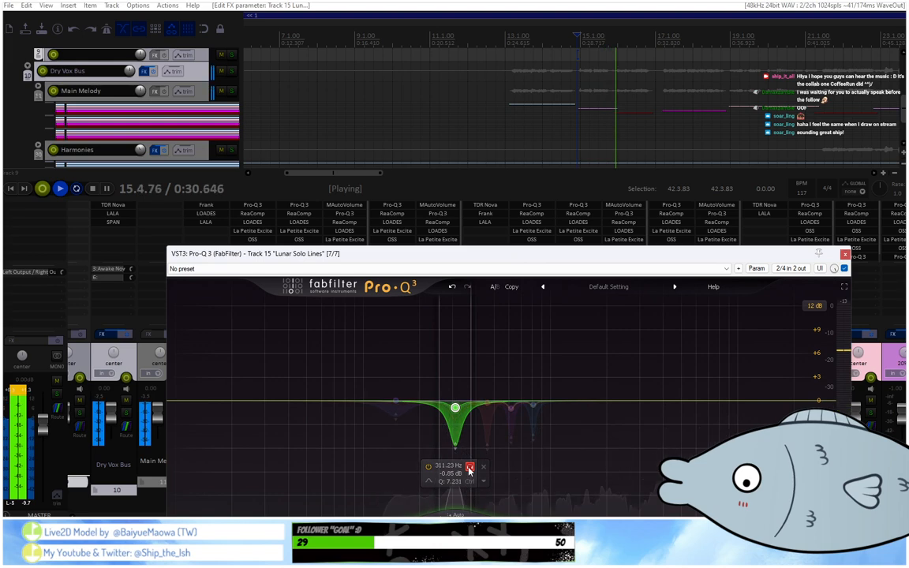
{"action": "left_click_drag", "start_coordinate": [470, 470], "coordinate": [469, 469]}
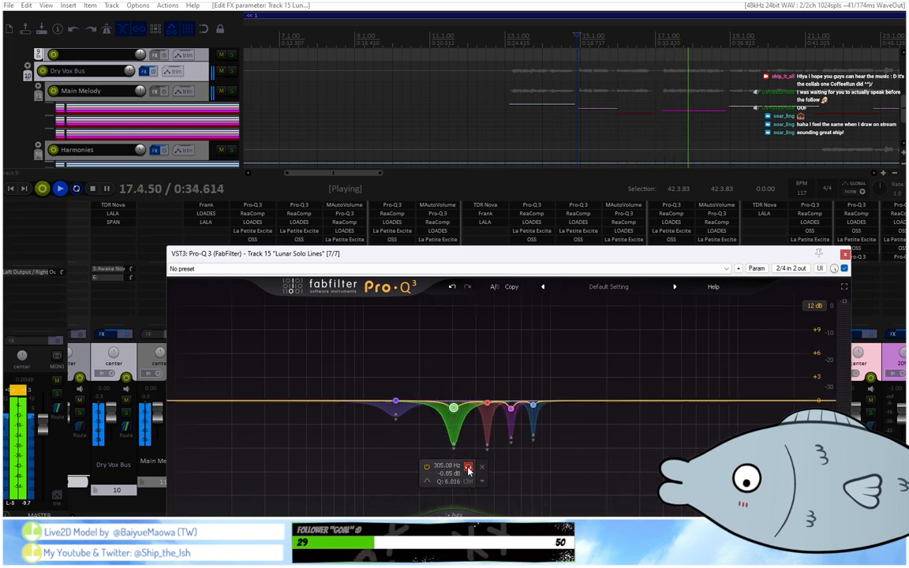
{"action": "key", "text": "space"}
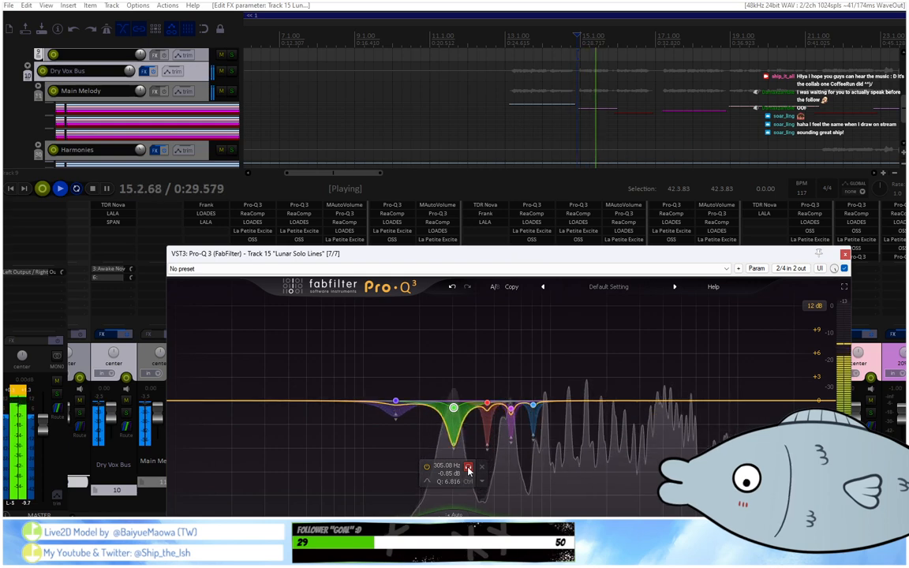
{"action": "left_click_drag", "start_coordinate": [468, 469], "coordinate": [469, 469]}
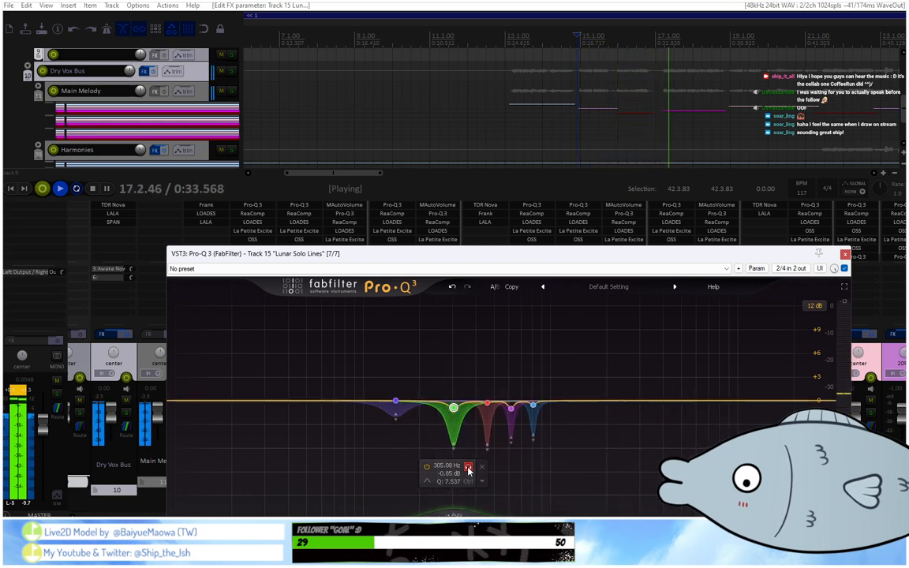
{"action": "key", "text": "space"}
{"action": "key", "text": "space"}
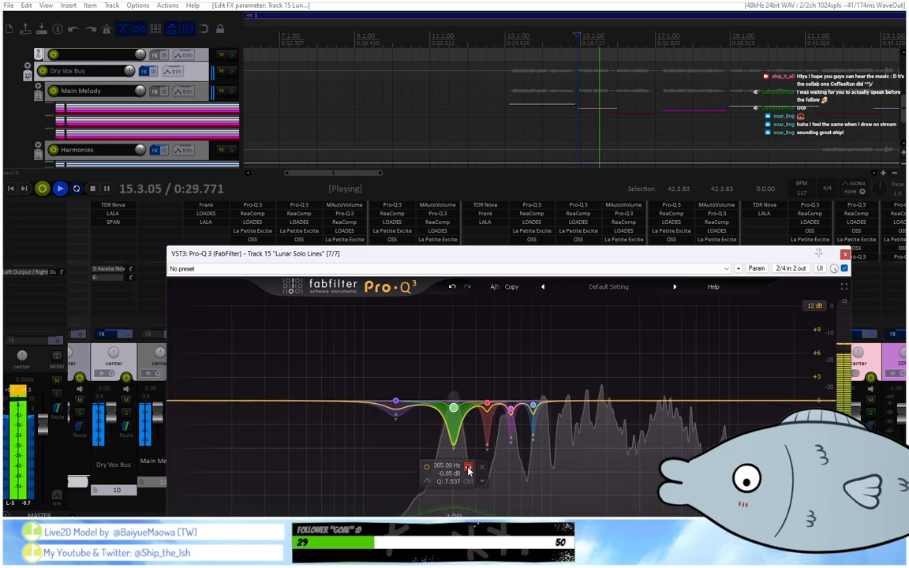
{"action": "key", "text": "space"}
{"action": "left_click_drag", "start_coordinate": [469, 470], "coordinate": [468, 469]}
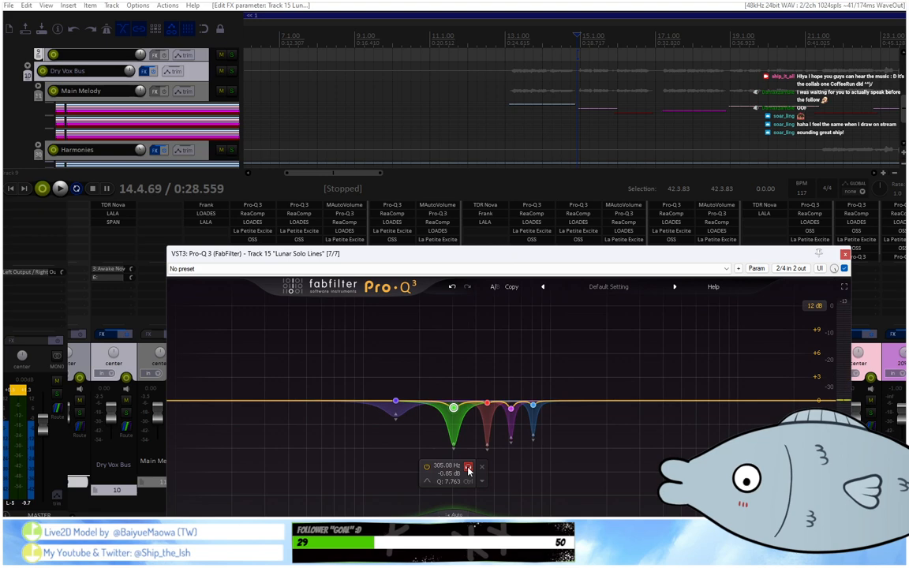
{"action": "key", "text": "space"}
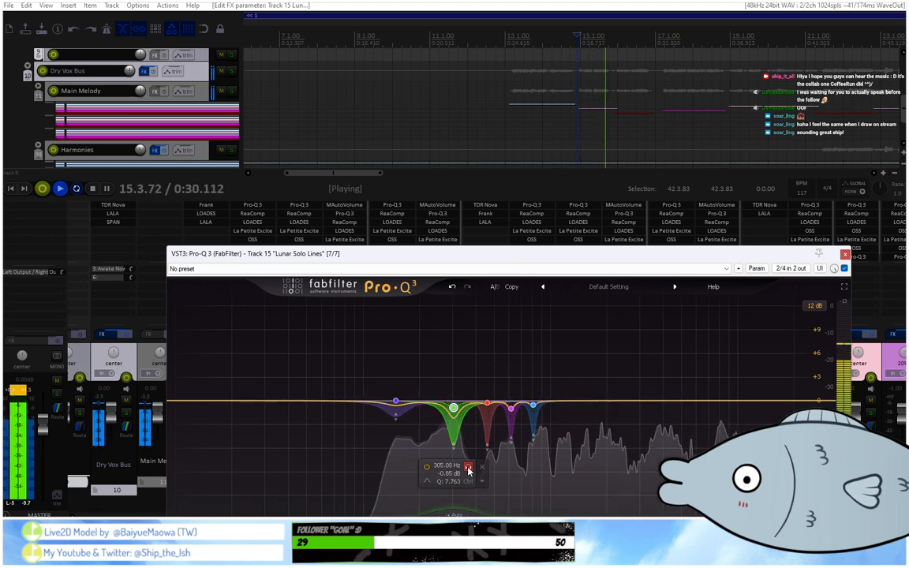
Play the vocals from about bar 13 and then from about bar 47 to check the track 15 EQ on both passages.
{"action": "left_click", "coordinate": [513, 37]}
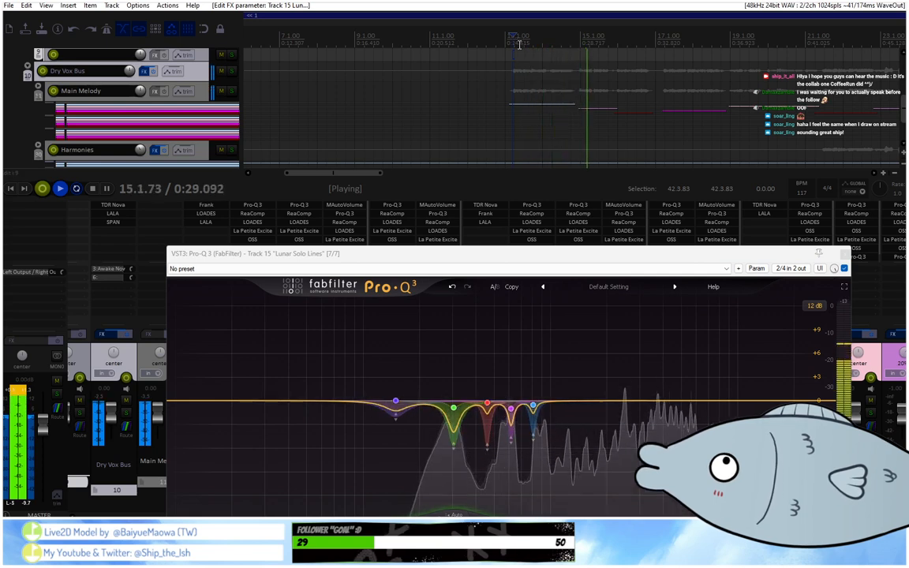
{"action": "scroll", "coordinate": [519, 45], "scroll_direction": "down", "scroll_amount": 3}
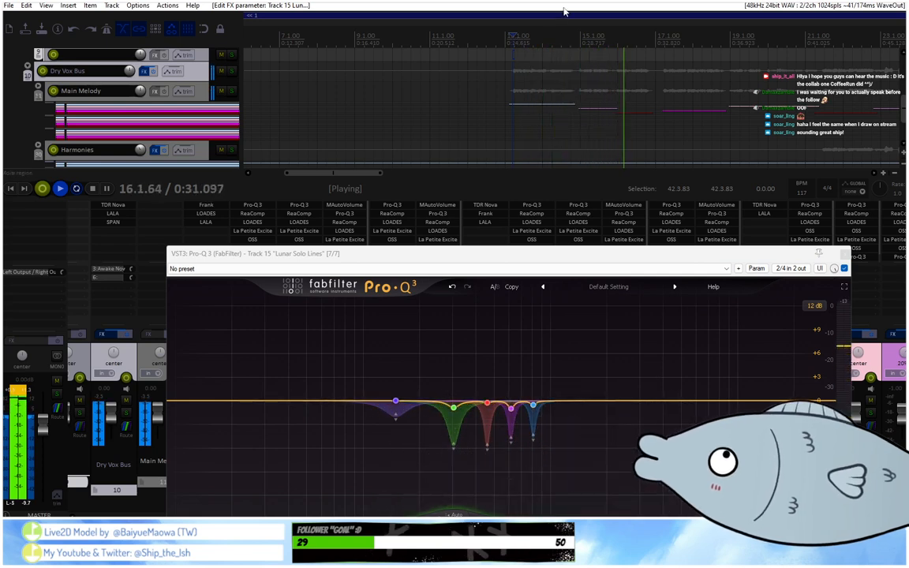
{"action": "scroll", "coordinate": [685, 45], "scroll_direction": "down", "scroll_amount": 3}
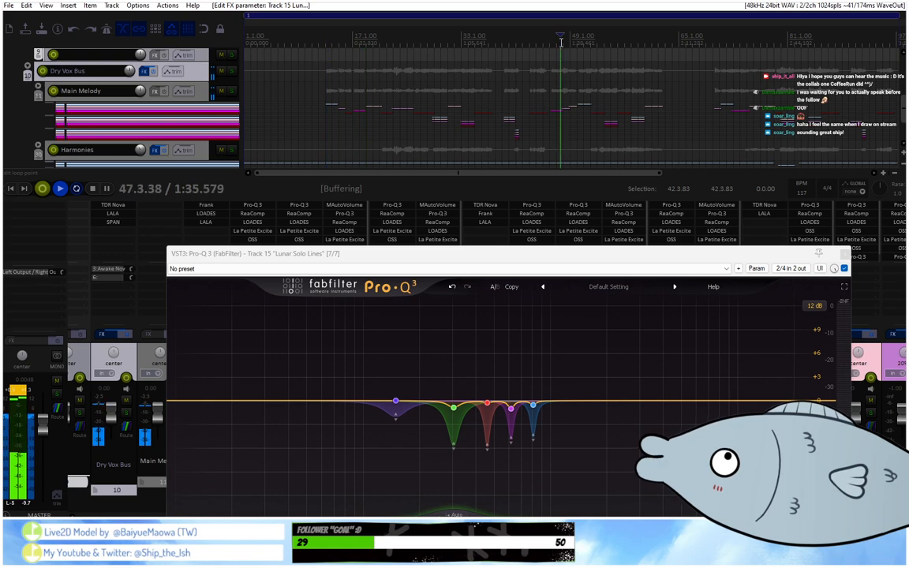
{"action": "scroll", "coordinate": [561, 43], "scroll_direction": "up", "scroll_amount": 2}
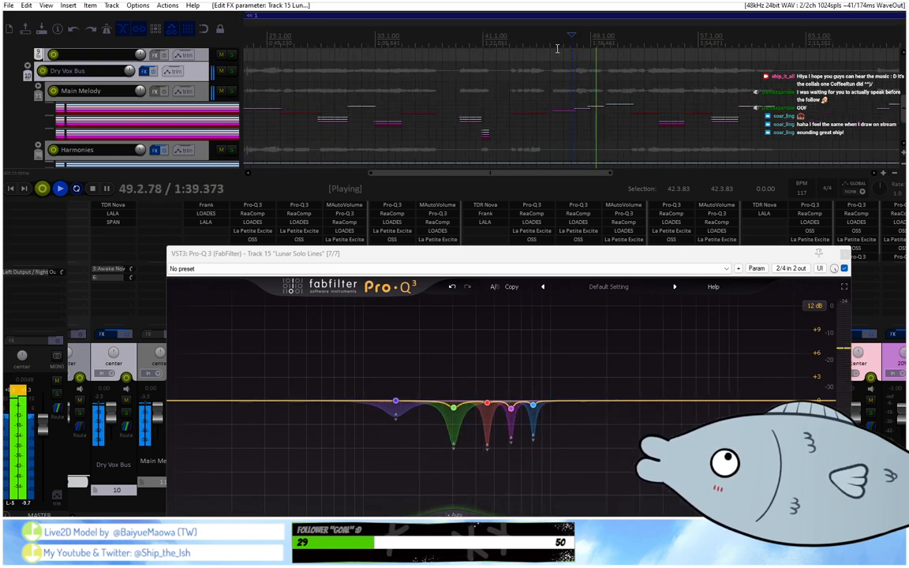
{"action": "left_click", "coordinate": [567, 45]}
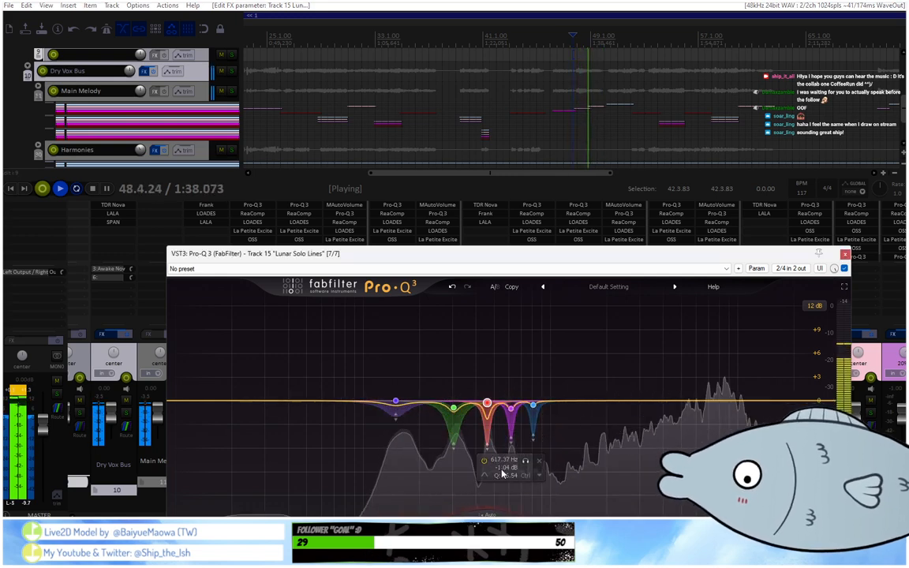
Play from about bar 46, solo the 460 Hz band and nudge its frequency slightly higher.
{"action": "left_click", "coordinate": [561, 44]}
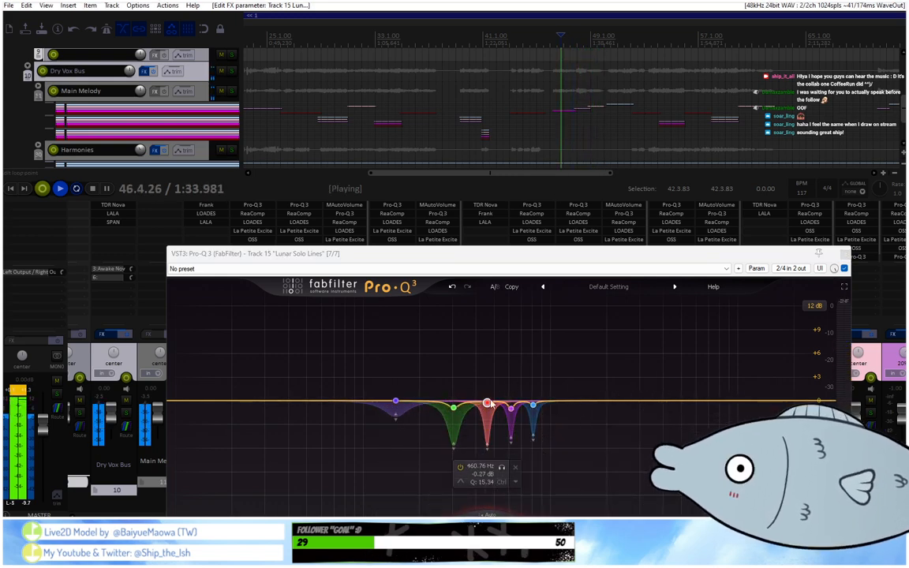
{"action": "left_click", "coordinate": [500, 467]}
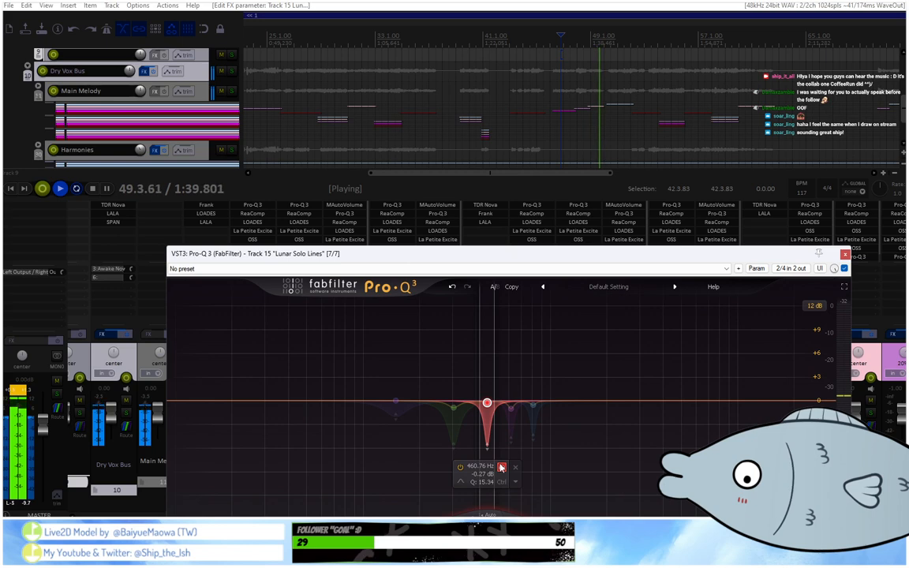
{"action": "left_click", "coordinate": [501, 467]}
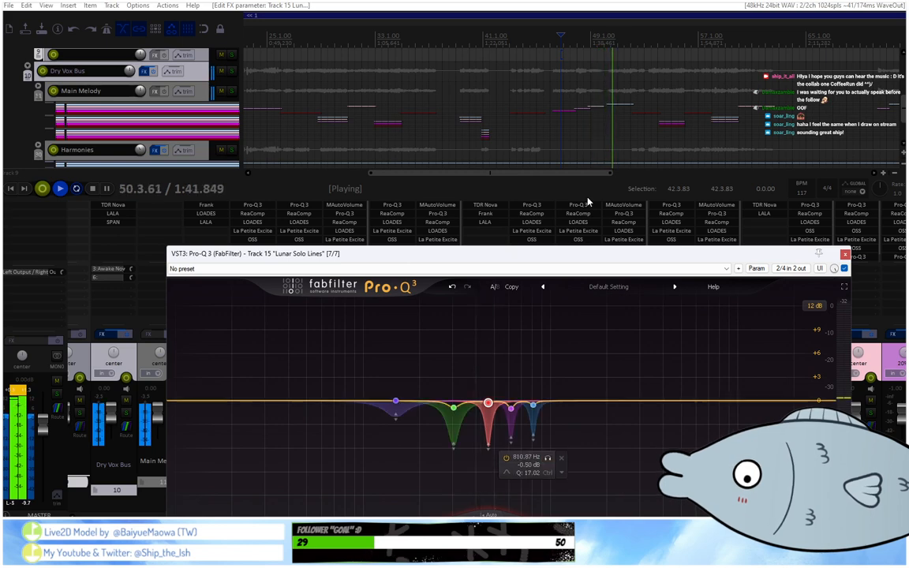
Replay from about bar 47 and audition the 617 Hz band in solo.
{"action": "left_click", "coordinate": [571, 37]}
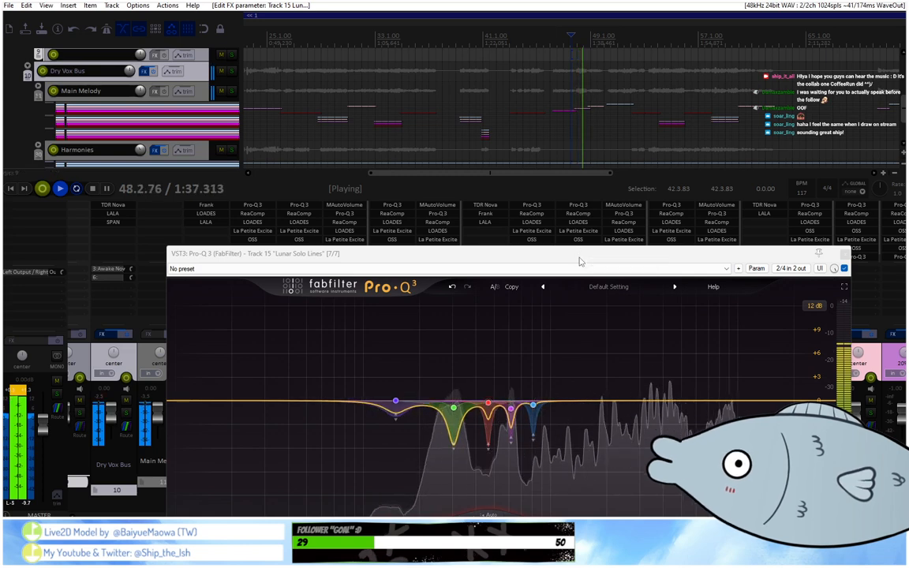
{"action": "mouse_move", "coordinate": [502, 444]}
{"action": "left_click", "coordinate": [525, 461]}
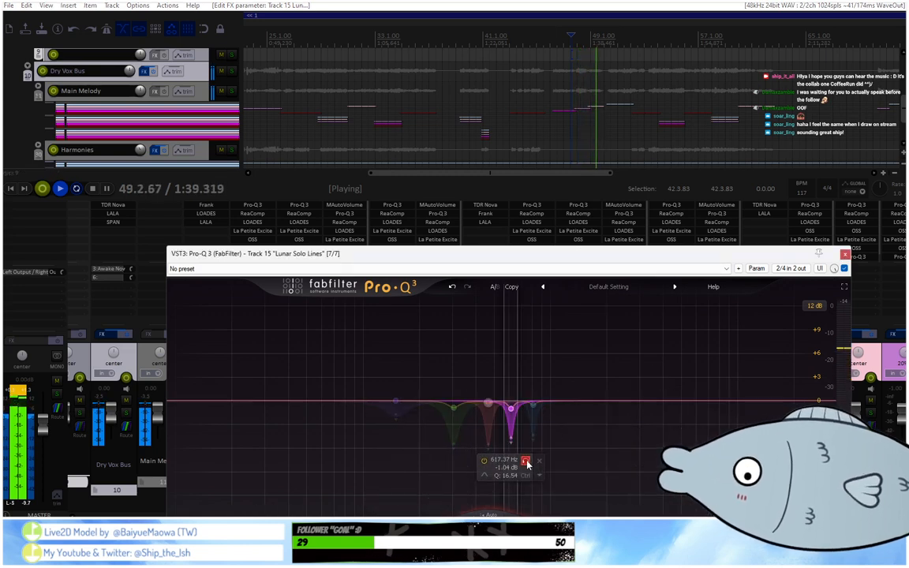
{"action": "left_click", "coordinate": [568, 36]}
Audition the 810.87 Hz band in solo and fine-tune its Q during playback.
{"action": "mouse_move", "coordinate": [524, 478]}
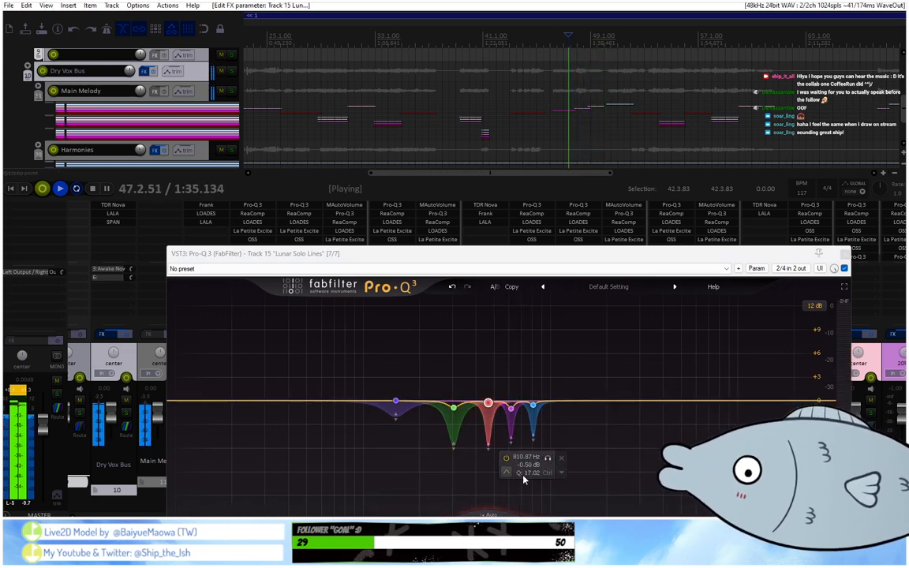
{"action": "left_click", "coordinate": [547, 460]}
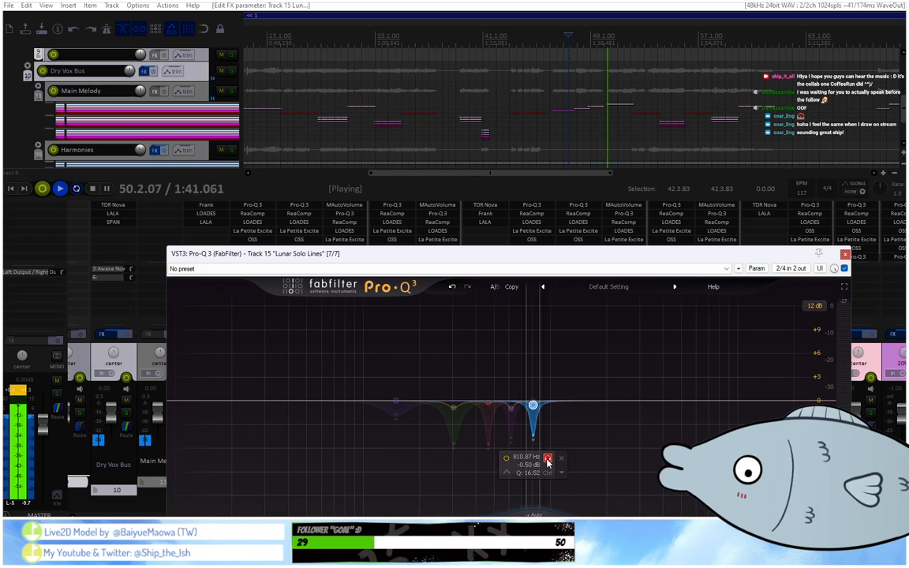
{"action": "left_click", "coordinate": [547, 460]}
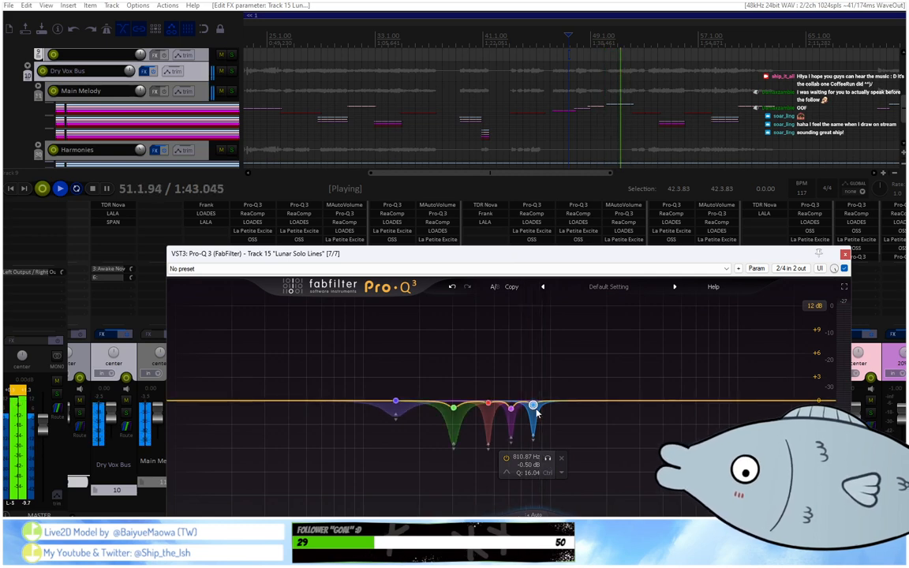
{"action": "left_click", "coordinate": [546, 459]}
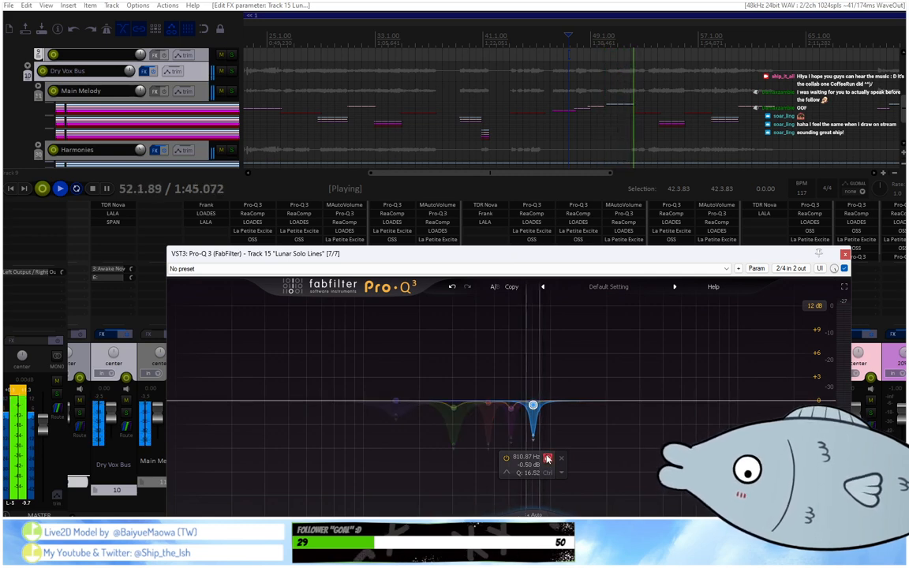
{"action": "left_click_drag", "start_coordinate": [547, 459], "coordinate": [549, 456]}
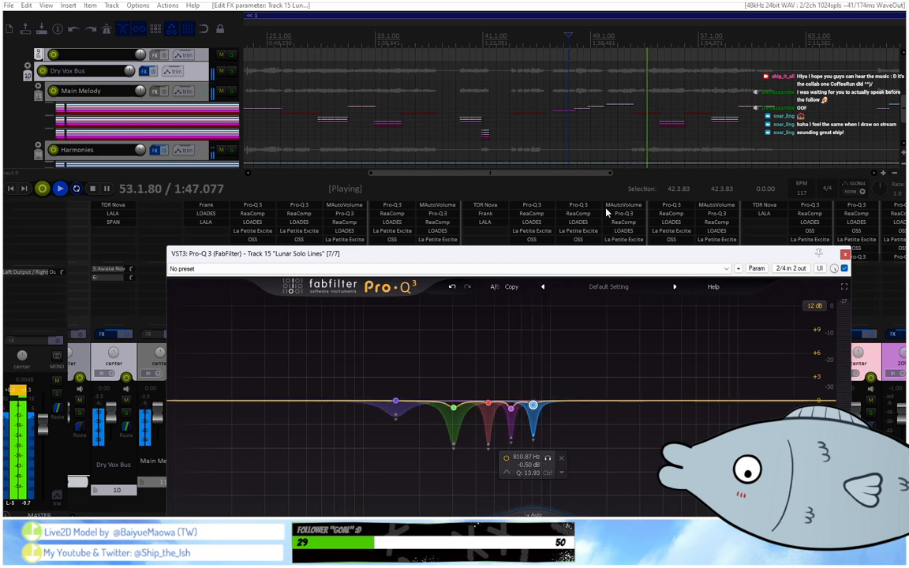
Play the vocals from about bar 47 and then from about bar 70 to check the adjusted bands.
{"action": "left_click", "coordinate": [573, 39]}
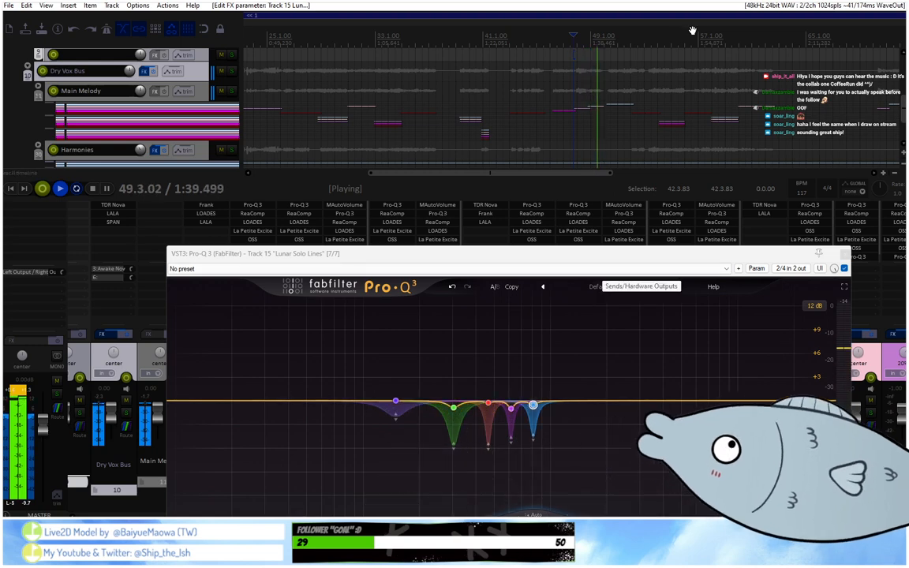
{"action": "scroll", "coordinate": [692, 30], "scroll_direction": "down", "scroll_amount": 3}
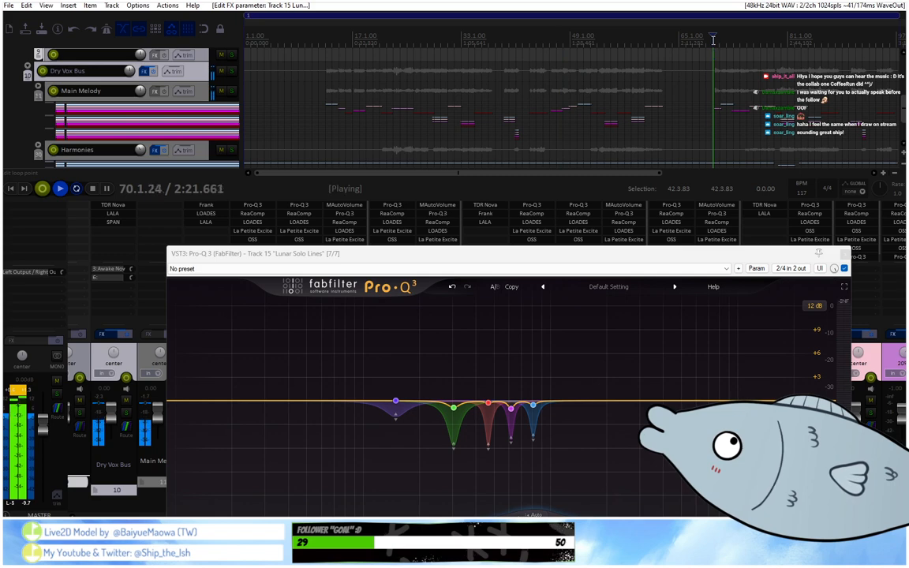
{"action": "scroll", "coordinate": [713, 39], "scroll_direction": "up", "scroll_amount": 3}
Expand the Main Melody and Solo Lines folders so the individual solo tracks and their clips are in view.
{"action": "left_click", "coordinate": [38, 92]}
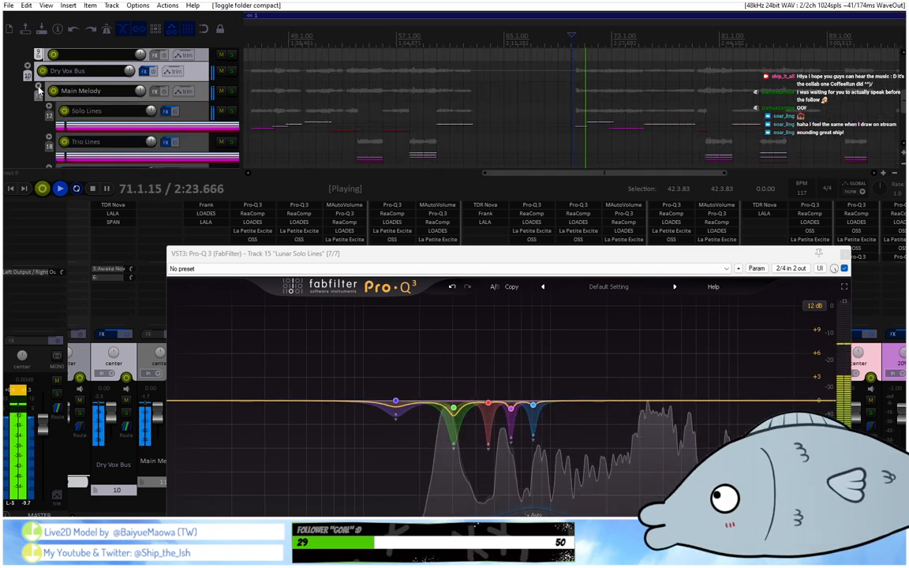
{"action": "left_click", "coordinate": [47, 114]}
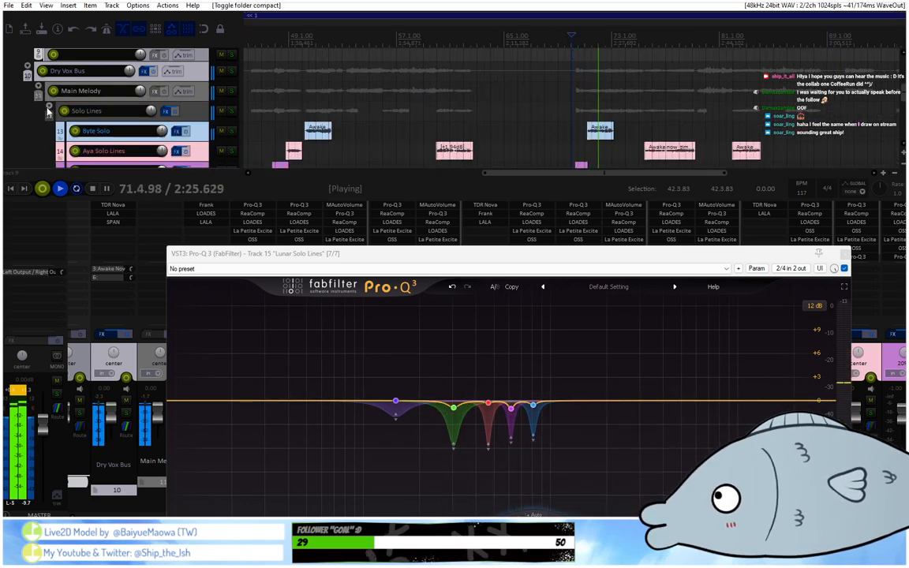
{"action": "scroll", "coordinate": [210, 131], "scroll_direction": "down", "scroll_amount": 2}
{"action": "scroll", "coordinate": [210, 130], "scroll_direction": "down", "scroll_amount": 2}
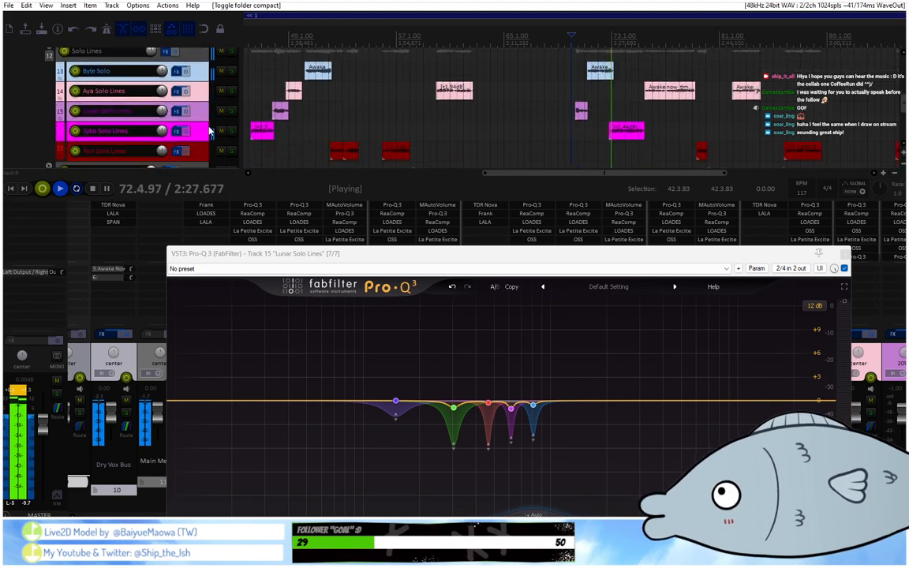
{"action": "scroll", "coordinate": [440, 17], "scroll_direction": "down", "scroll_amount": 6}
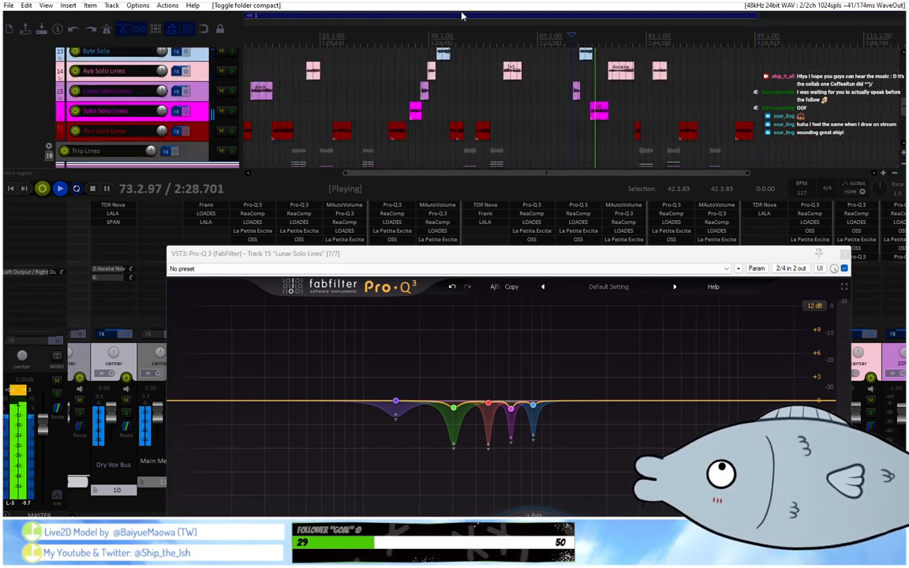
Play track 15's longer solo clip from about bar 22 and set the 810.87 Hz band to -0.87 dB with Q 13.93.
{"action": "left_click", "coordinate": [319, 41]}
{"action": "scroll", "coordinate": [442, 88], "scroll_direction": "up", "scroll_amount": 8}
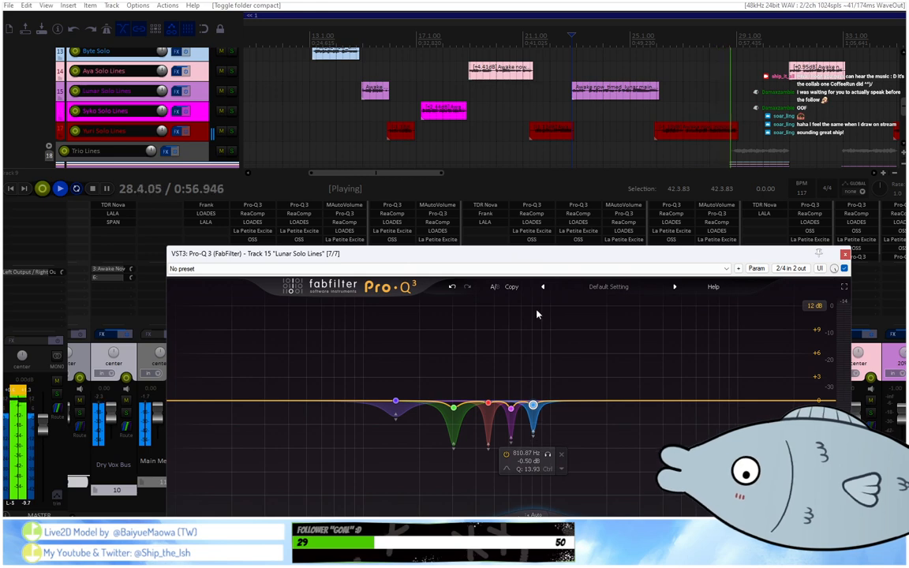
{"action": "left_click_drag", "start_coordinate": [540, 252], "coordinate": [544, 205]}
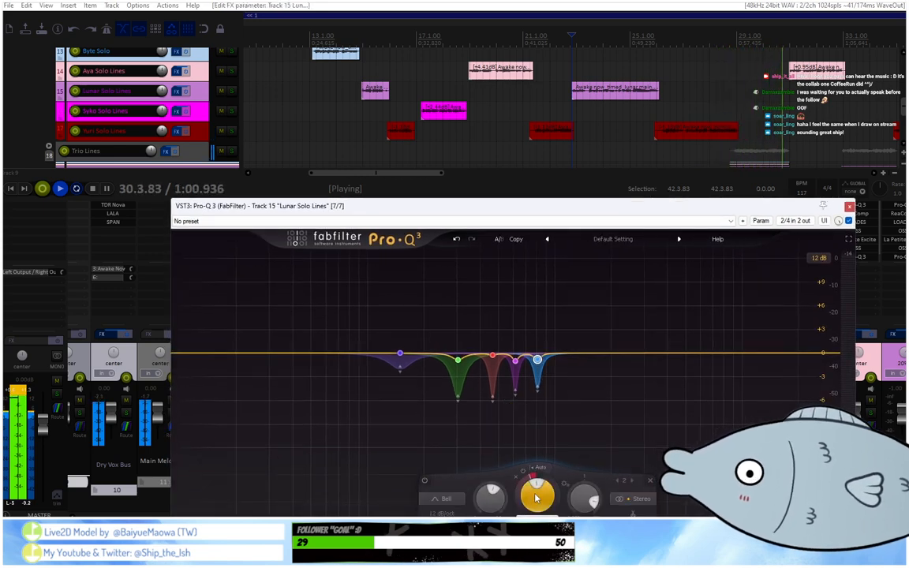
Replay track 15's solo clips from about bars 22 and 14 to check the EQ, and stop playback.
{"action": "left_click", "coordinate": [570, 38]}
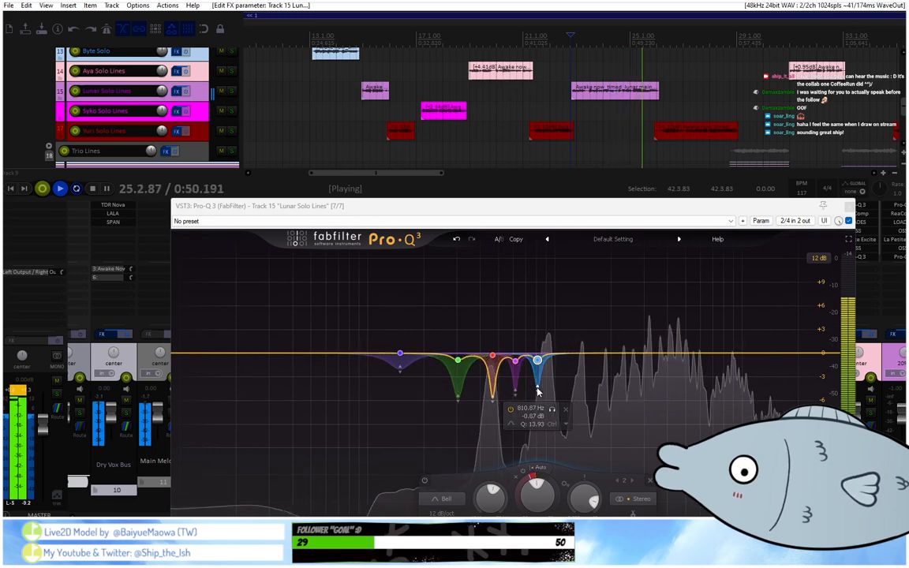
{"action": "left_click", "coordinate": [365, 38]}
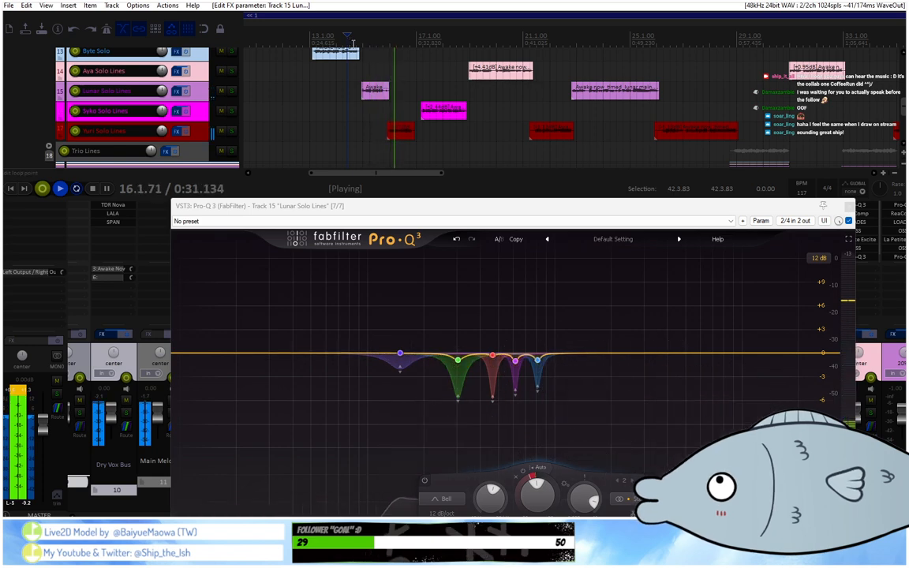
{"action": "key", "text": "space"}
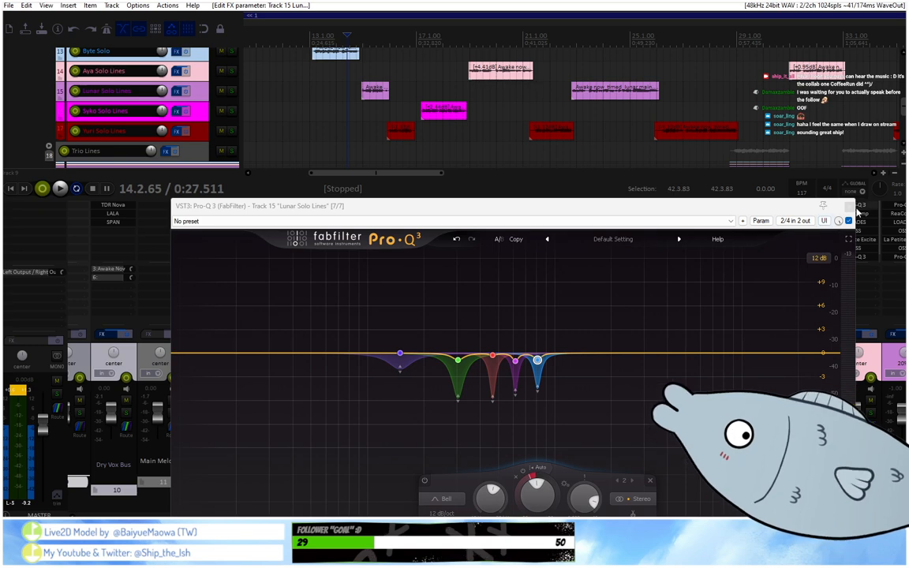
Close the EQ window and remove the last Pro-Q 3 instance from tracks 27 and 21.
{"action": "left_click", "coordinate": [849, 205]}
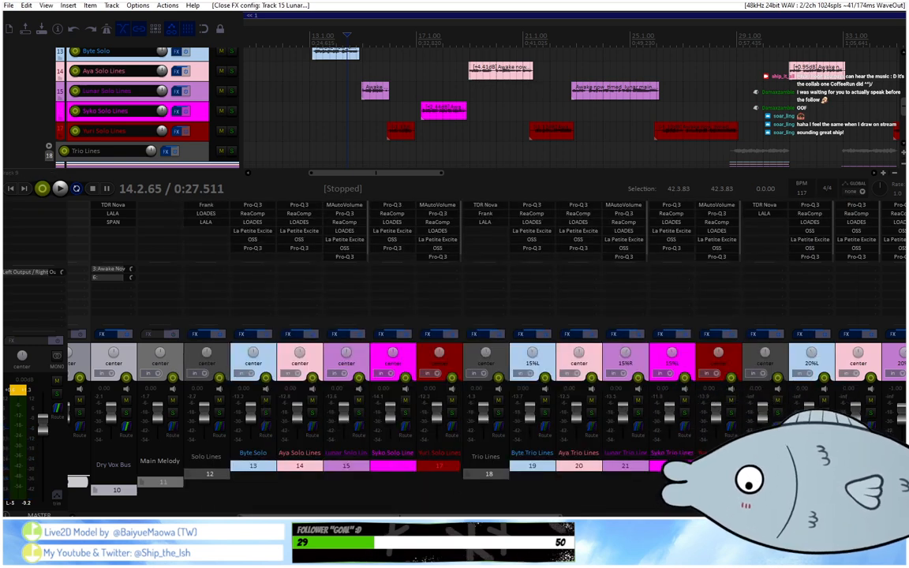
{"action": "scroll", "coordinate": [447, 486], "scroll_direction": "right", "scroll_amount": 3}
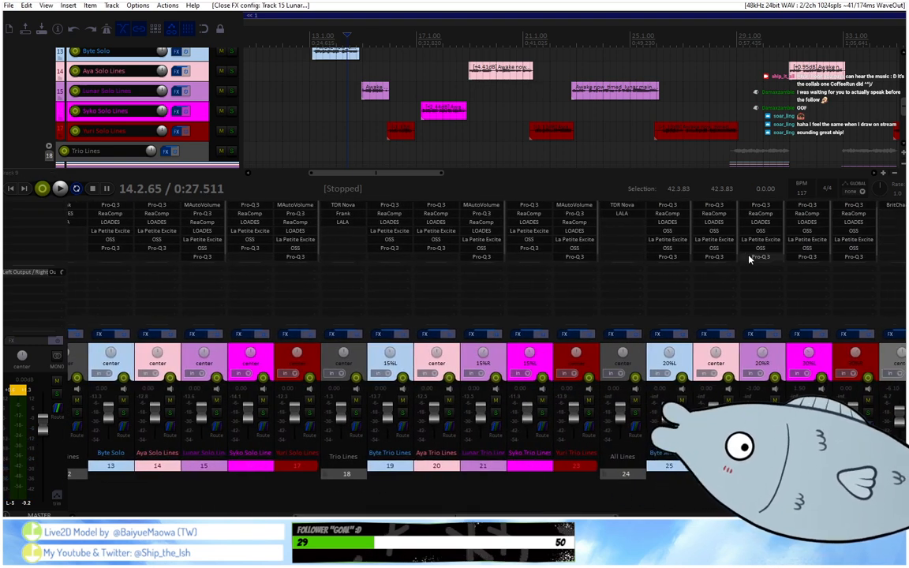
{"action": "left_click", "coordinate": [753, 257], "text": "alt"}
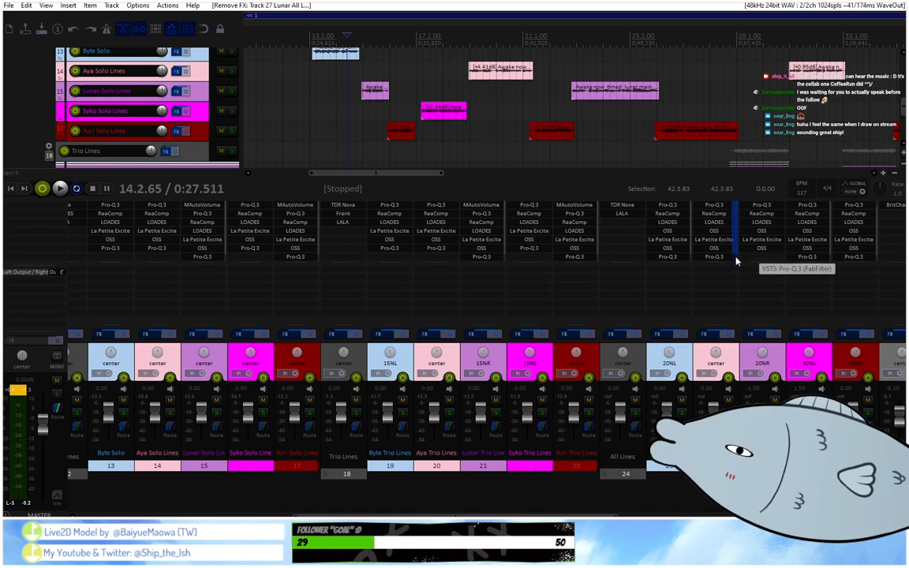
{"action": "left_click", "coordinate": [478, 257], "text": "alt"}
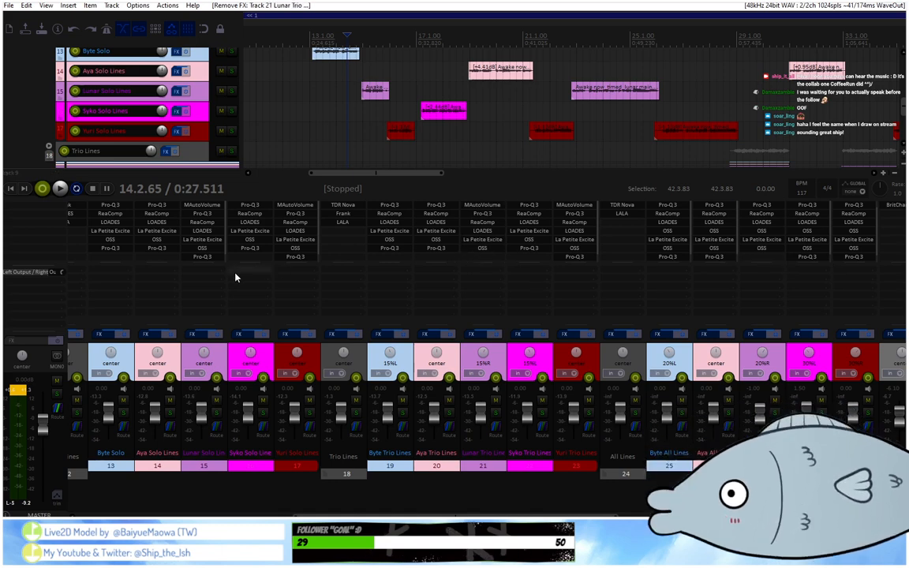
Copy the last Pro-Q 3 of track 15 onto tracks 21 and 27.
{"action": "left_click_drag", "start_coordinate": [269, 276], "coordinate": [476, 257]}
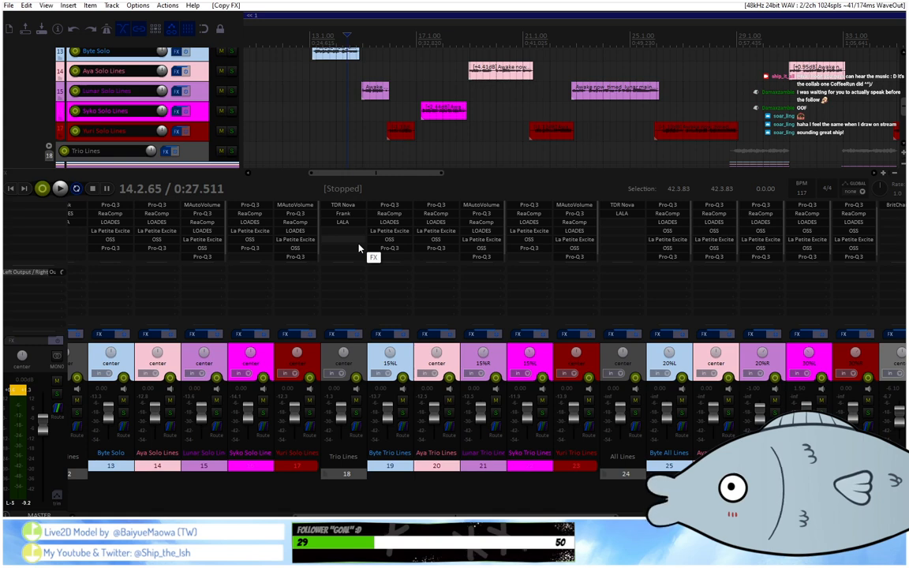
{"action": "scroll", "coordinate": [570, 61], "scroll_direction": "down", "scroll_amount": 4}
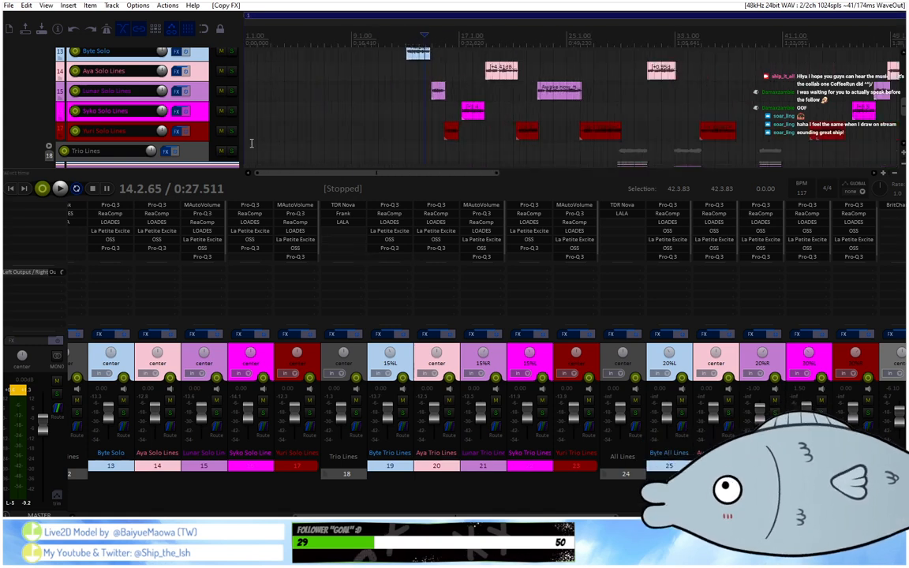
{"action": "scroll", "coordinate": [202, 134], "scroll_direction": "down", "scroll_amount": 2}
{"action": "scroll", "coordinate": [505, 17], "scroll_direction": "down", "scroll_amount": 3}
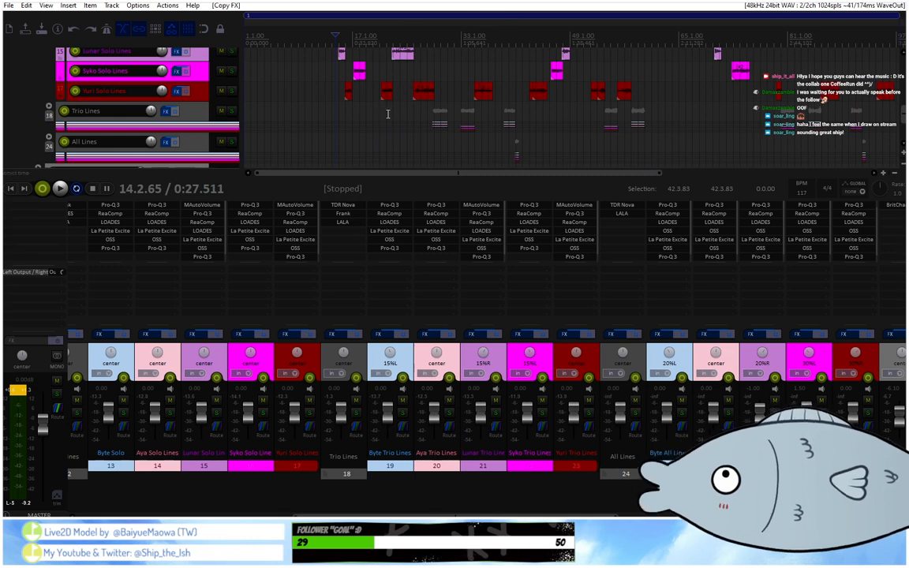
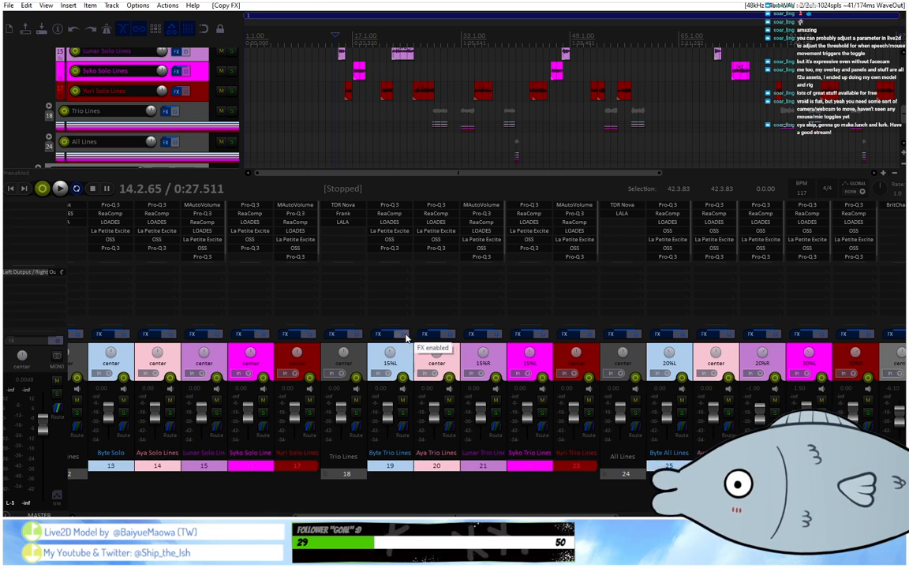
Select the Trio Lines track 18 and play the mix from about bar 14.
{"action": "left_click", "coordinate": [344, 345]}
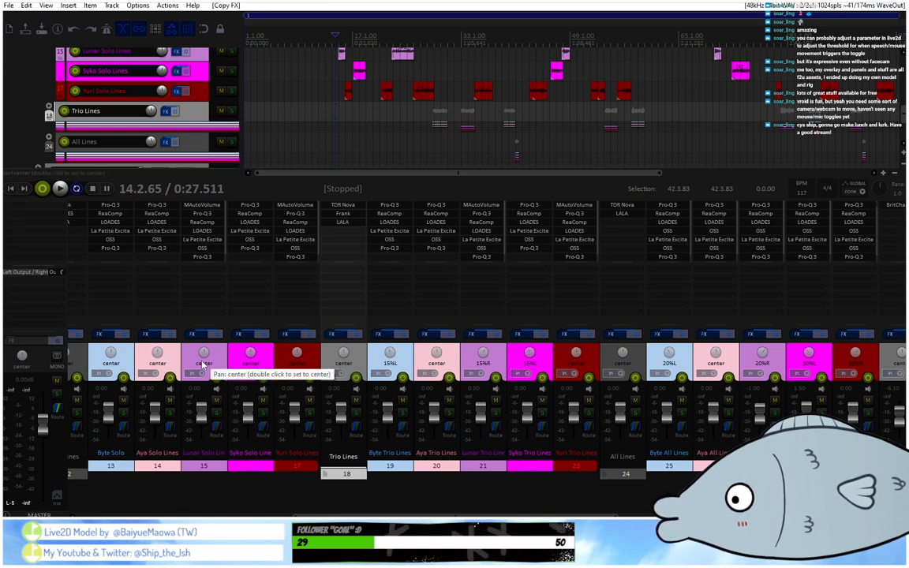
{"action": "key", "text": "space"}
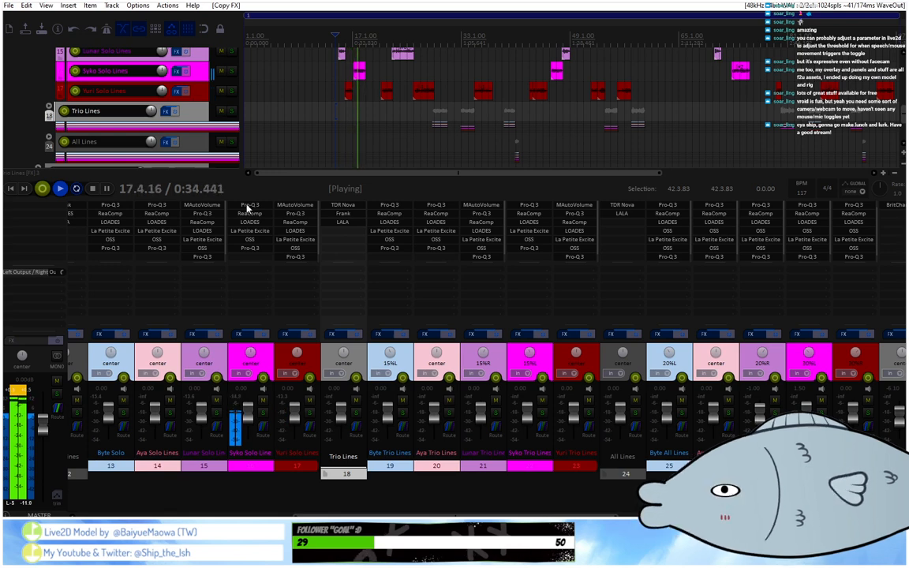
{"action": "left_click_drag", "start_coordinate": [437, 517], "coordinate": [380, 516]}
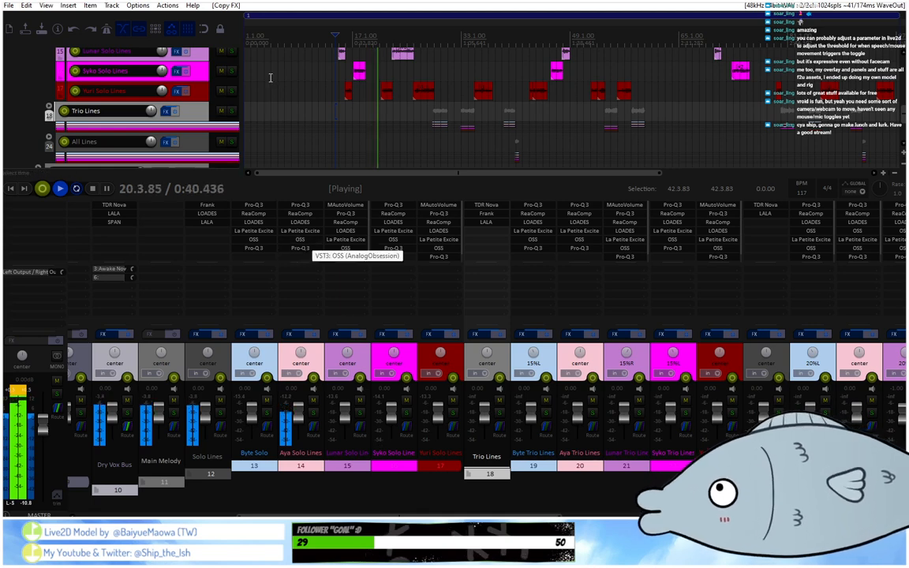
{"action": "scroll", "coordinate": [305, 91], "scroll_direction": "up", "scroll_amount": 2}
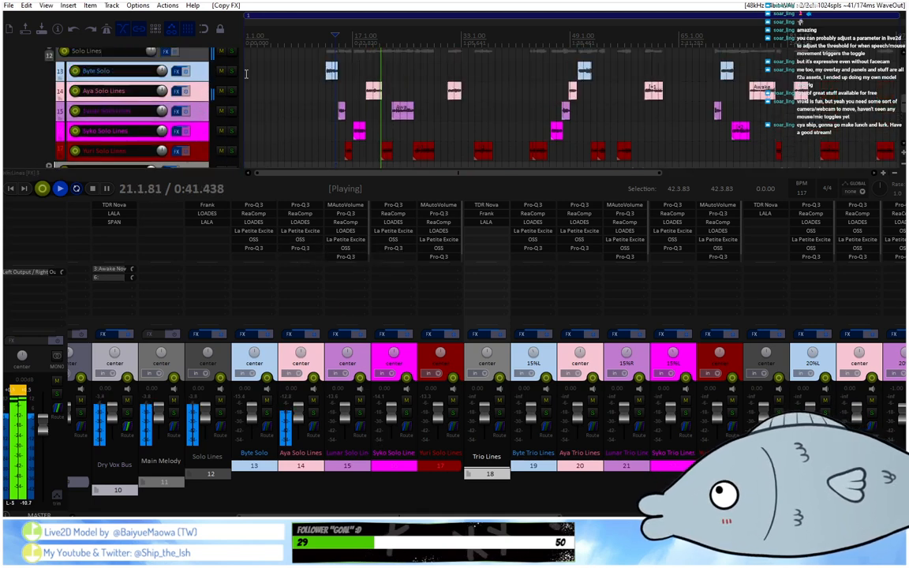
Select the time range 18.4.69 to 21.2.41 around track 14's solo clip, stop playback and open the track's last Pro-Q 3.
{"action": "left_click", "coordinate": [372, 37]}
{"action": "scroll", "coordinate": [372, 37], "scroll_direction": "up", "scroll_amount": 6}
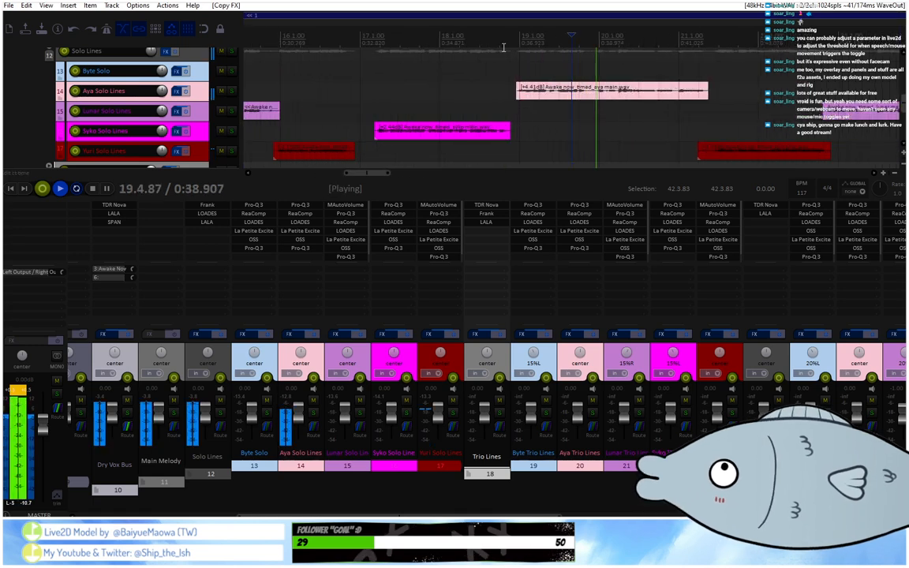
{"action": "left_click_drag", "start_coordinate": [514, 45], "coordinate": [707, 55]}
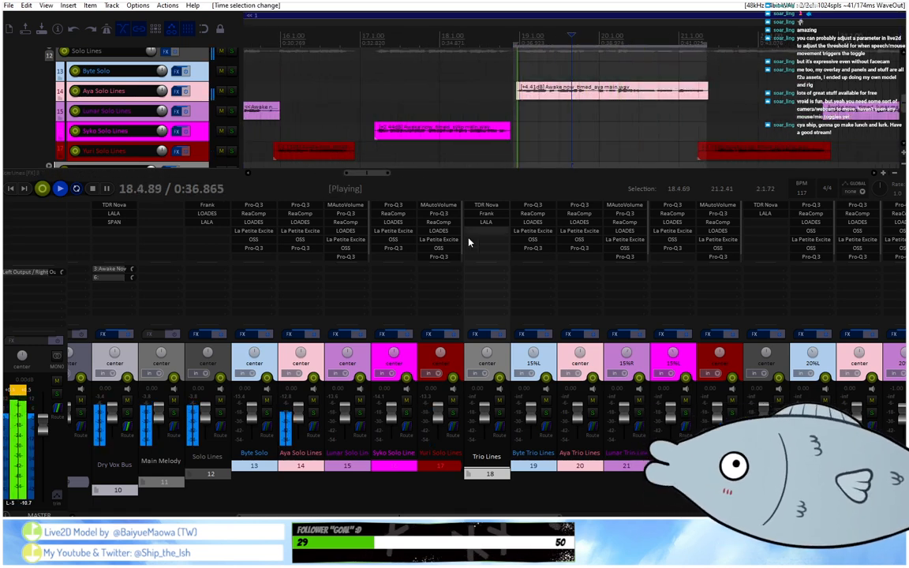
{"action": "key", "text": "space"}
{"action": "left_click", "coordinate": [311, 251]}
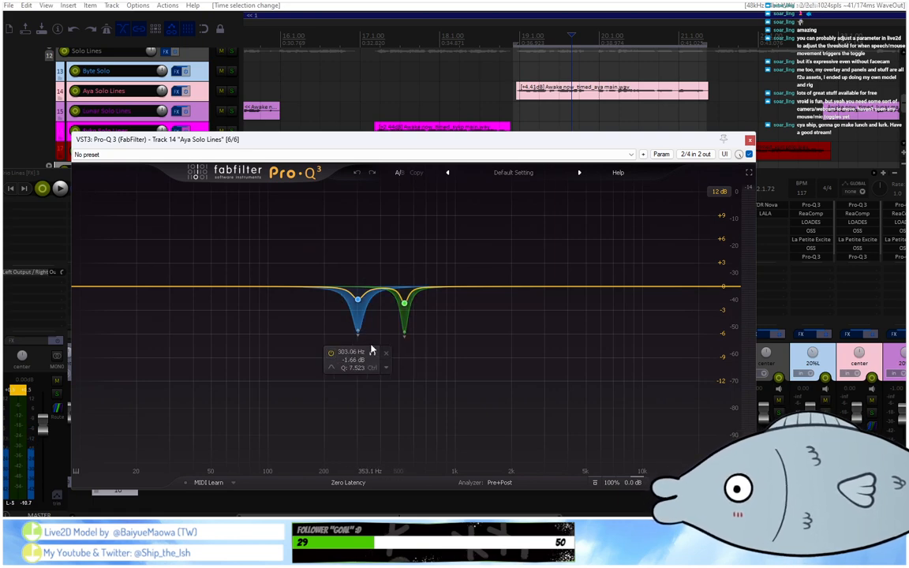
Play the loop, audition the lower EQ band of track 14 in isolation and set it to 307.12 Hz with Q 7.749.
{"action": "key", "text": "space"}
{"action": "left_click", "coordinate": [372, 356]}
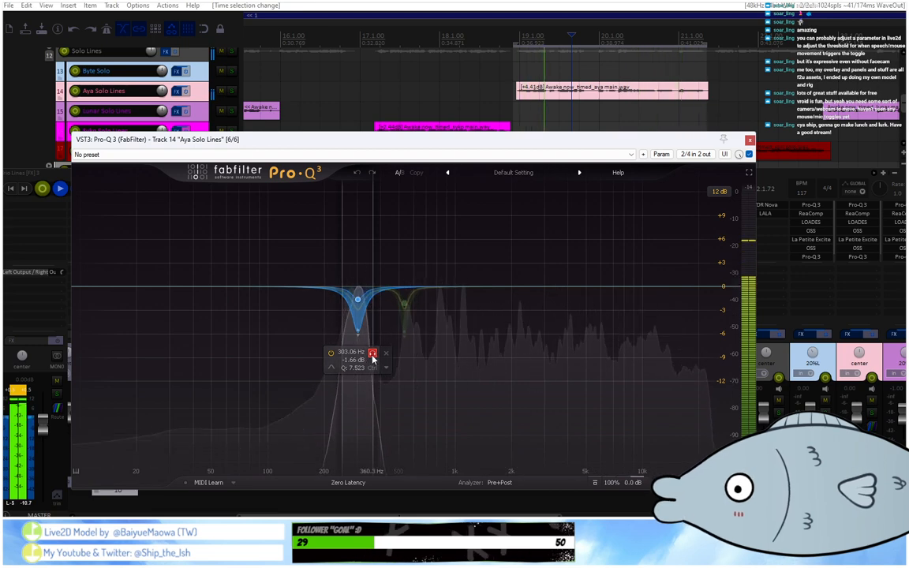
{"action": "left_click_drag", "start_coordinate": [373, 358], "coordinate": [374, 358]}
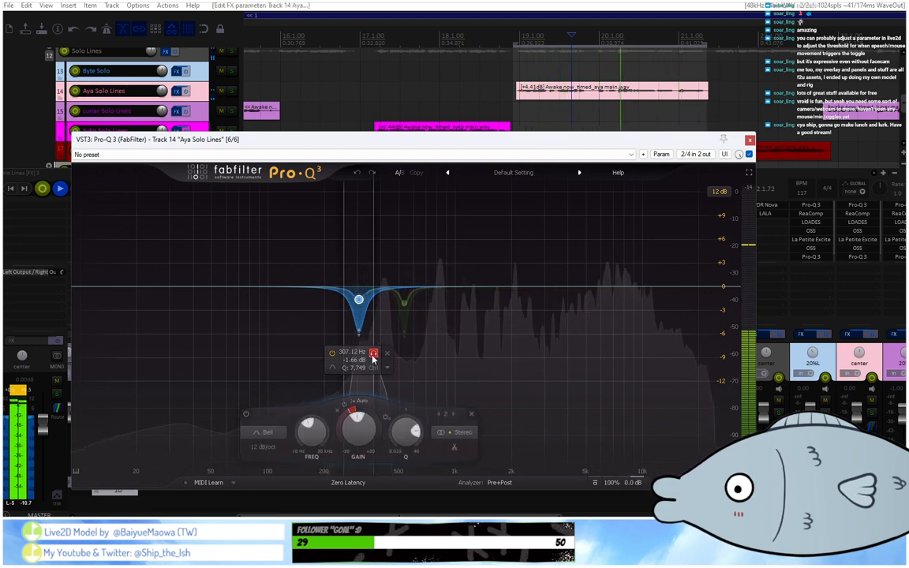
{"action": "left_click_drag", "start_coordinate": [373, 359], "coordinate": [375, 359]}
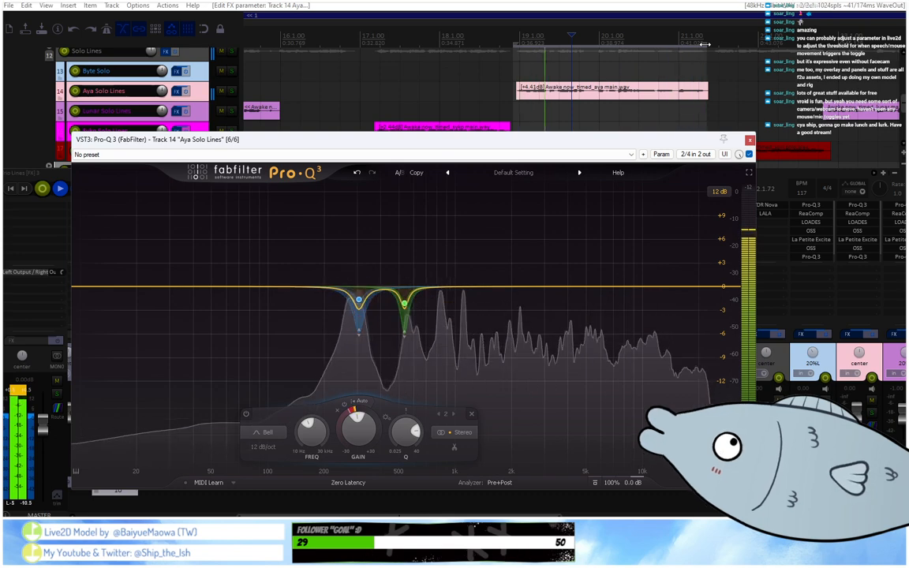
Clear the time selection around track 14's clip and close the EQ window.
{"action": "left_click_drag", "start_coordinate": [705, 44], "coordinate": [513, 56]}
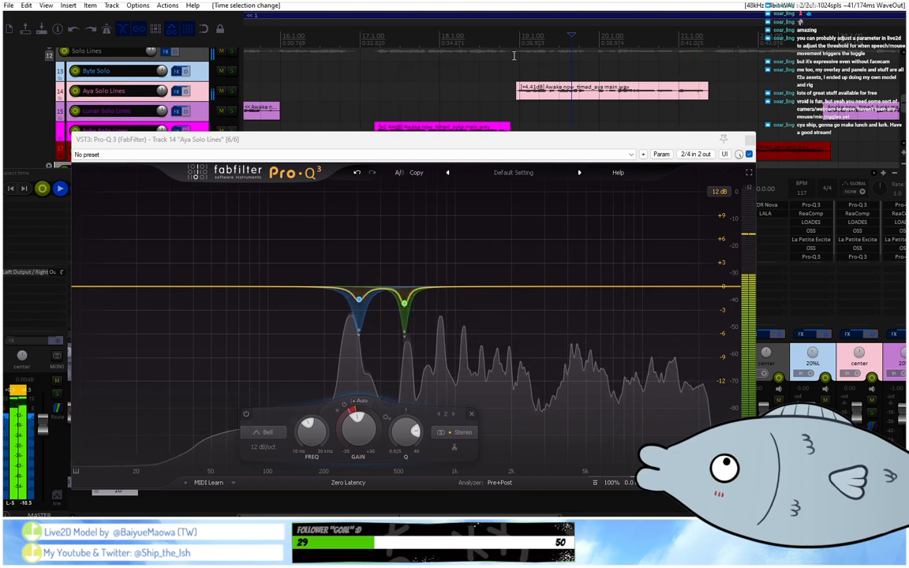
{"action": "scroll", "coordinate": [514, 55], "scroll_direction": "down", "scroll_amount": 3}
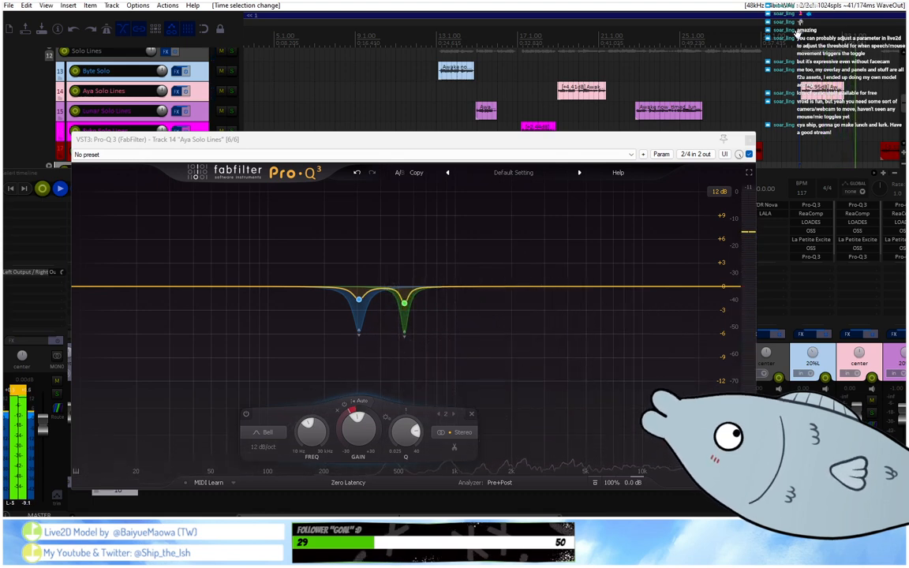
{"action": "left_click", "coordinate": [749, 140]}
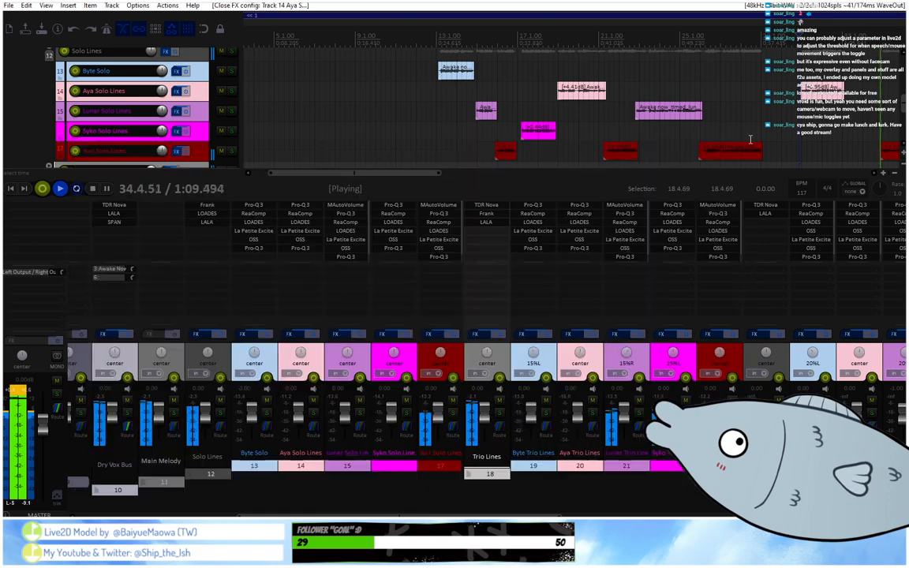
Replace the last Pro-Q 3 on tracks 26 and 20 with a copy of track 14's last Pro-Q 3.
{"action": "left_click", "coordinate": [842, 258], "text": "alt"}
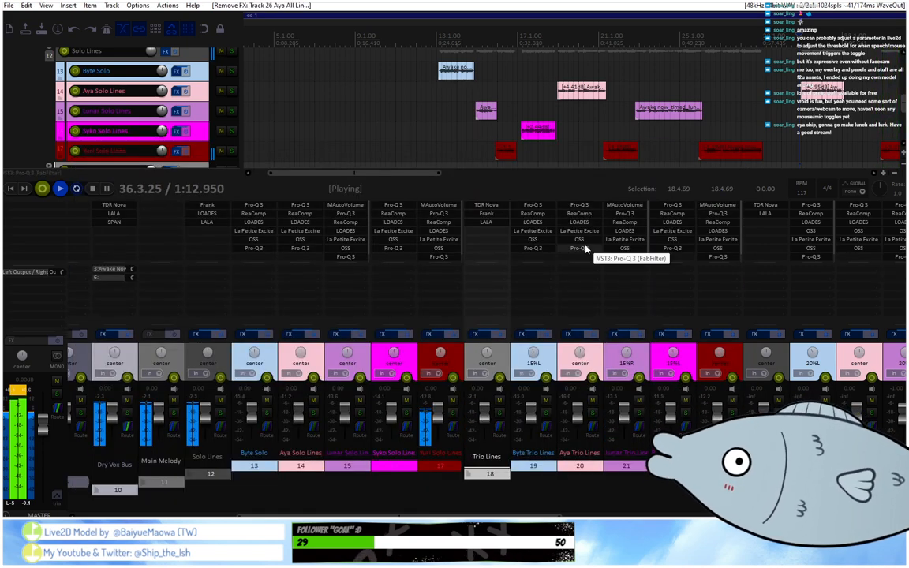
{"action": "left_click", "coordinate": [579, 248], "text": "alt"}
{"action": "left_click_drag", "start_coordinate": [306, 249], "coordinate": [578, 251]}
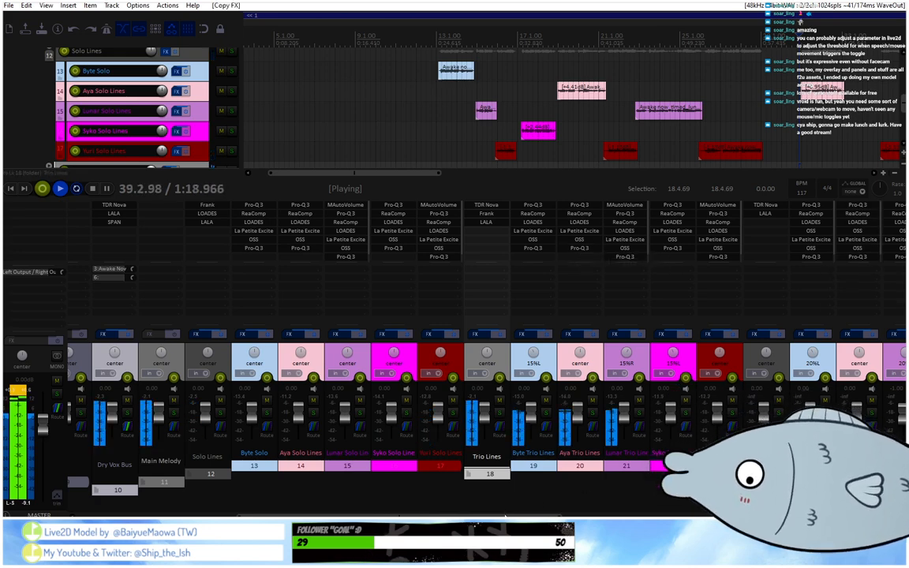
Play the group lines from about bar 38 and track 14's solo clip from about bar 31 to check the EQ.
{"action": "scroll", "coordinate": [473, 394], "scroll_direction": "right", "scroll_amount": 4}
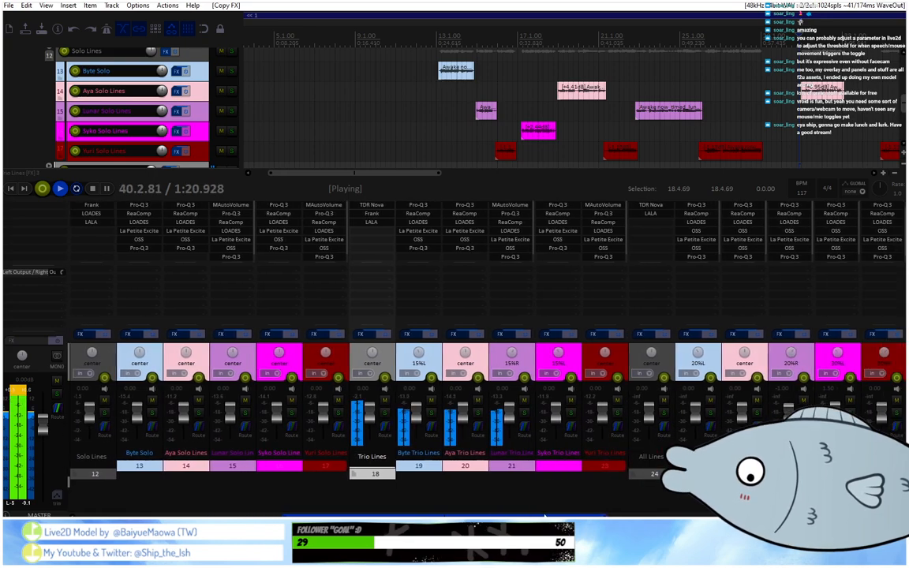
{"action": "scroll", "coordinate": [601, 471], "scroll_direction": "right", "scroll_amount": 2}
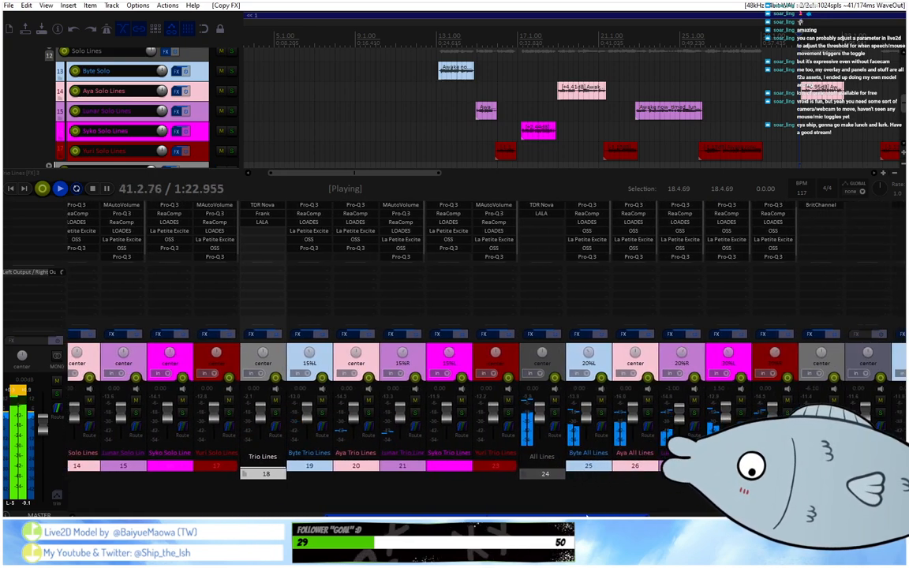
{"action": "scroll", "coordinate": [631, 49], "scroll_direction": "down", "scroll_amount": 5}
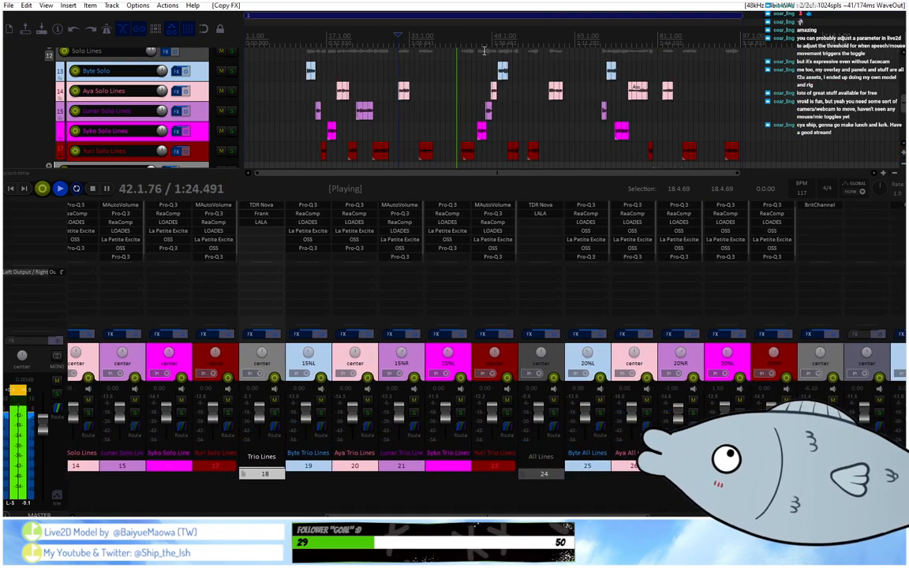
{"action": "left_click", "coordinate": [438, 41]}
{"action": "scroll", "coordinate": [438, 41], "scroll_direction": "up", "scroll_amount": 5}
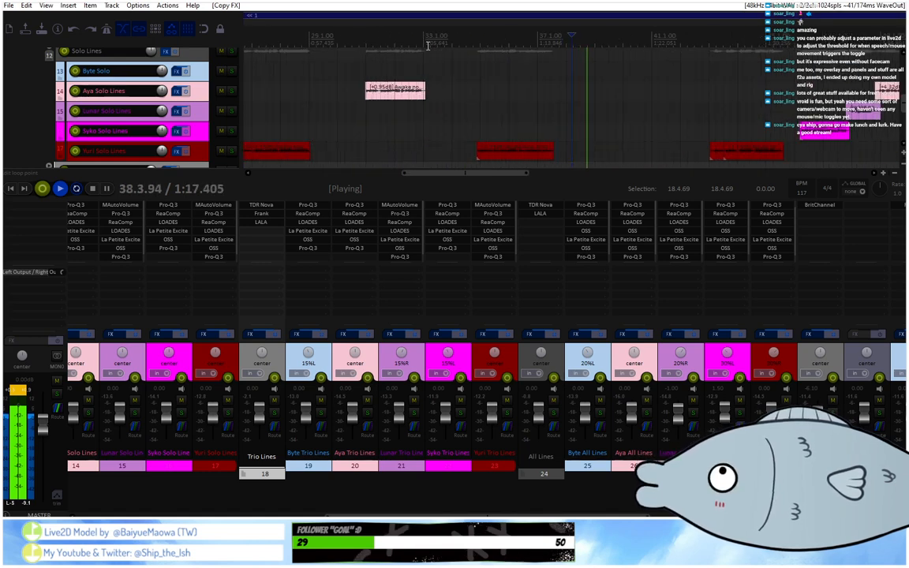
{"action": "scroll", "coordinate": [405, 77], "scroll_direction": "down", "scroll_amount": 3}
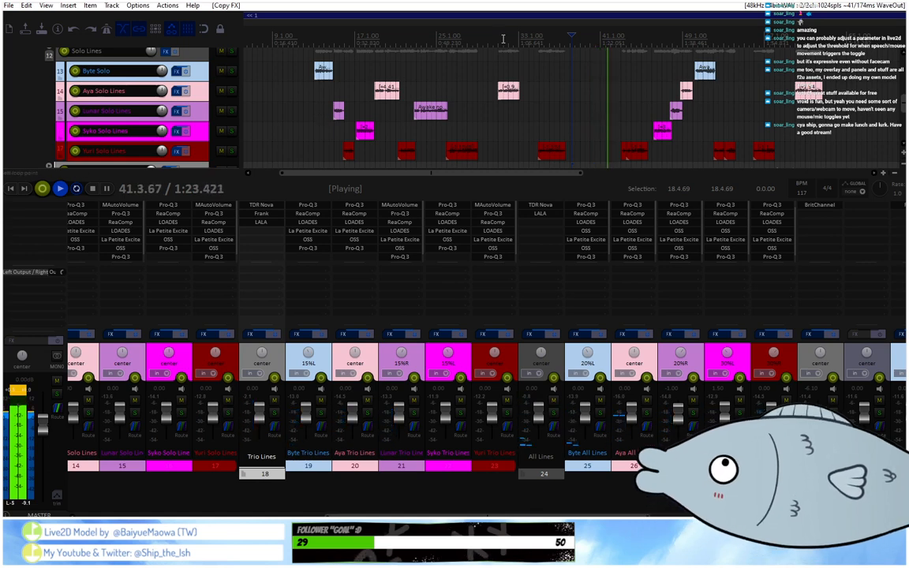
{"action": "left_click", "coordinate": [498, 37]}
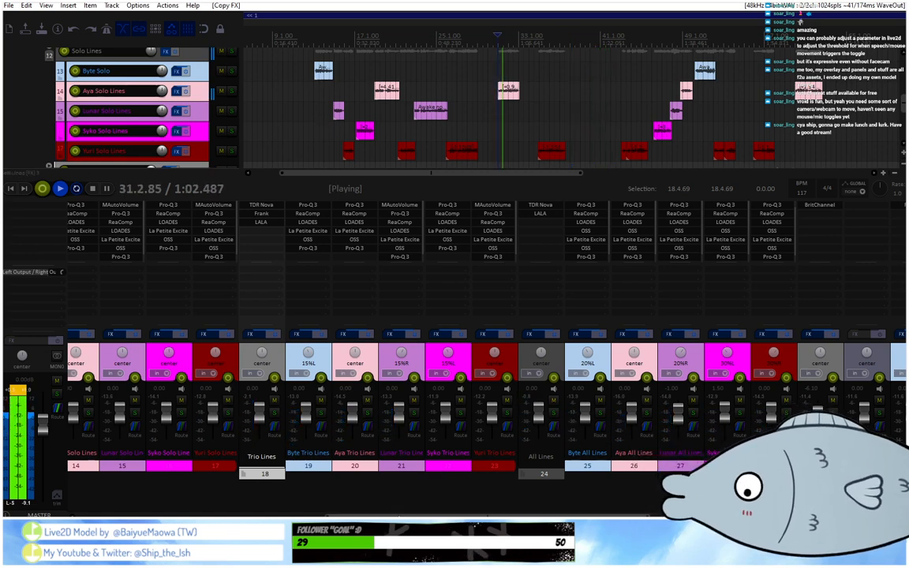
Open the LALA leveling amplifier on the Solo Lines track 12 and lower its gain slightly.
{"action": "scroll", "coordinate": [344, 453], "scroll_direction": "left", "scroll_amount": 1}
{"action": "scroll", "coordinate": [344, 453], "scroll_direction": "left", "scroll_amount": 6}
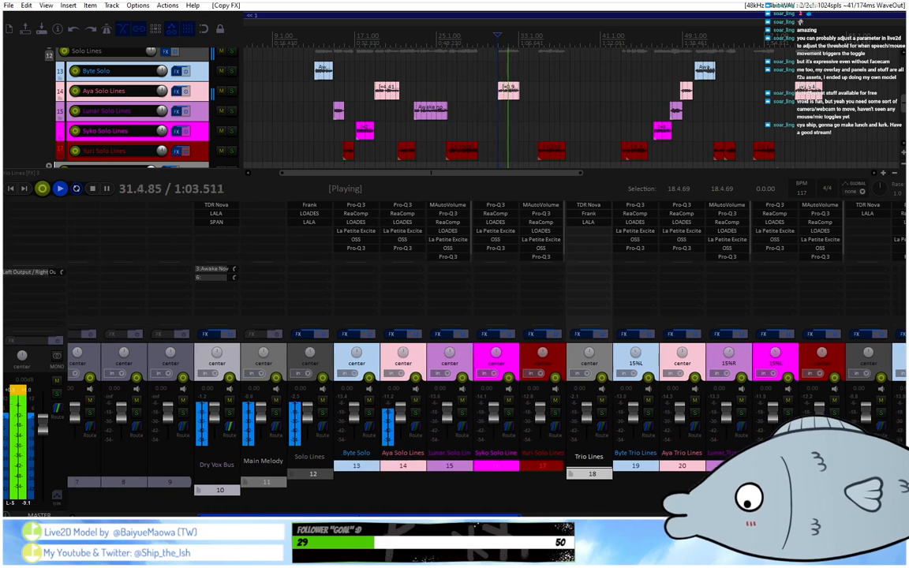
{"action": "left_click", "coordinate": [308, 222]}
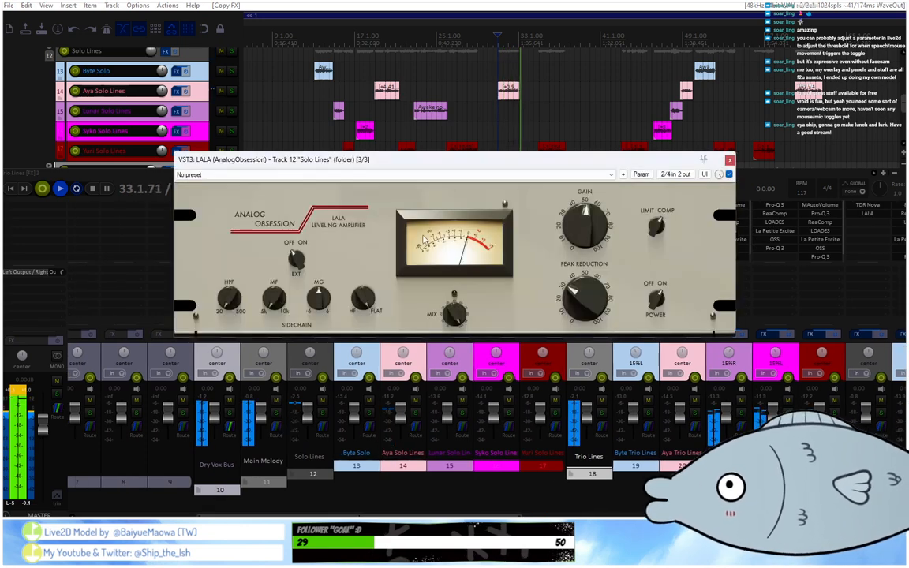
{"action": "left_click", "coordinate": [584, 233]}
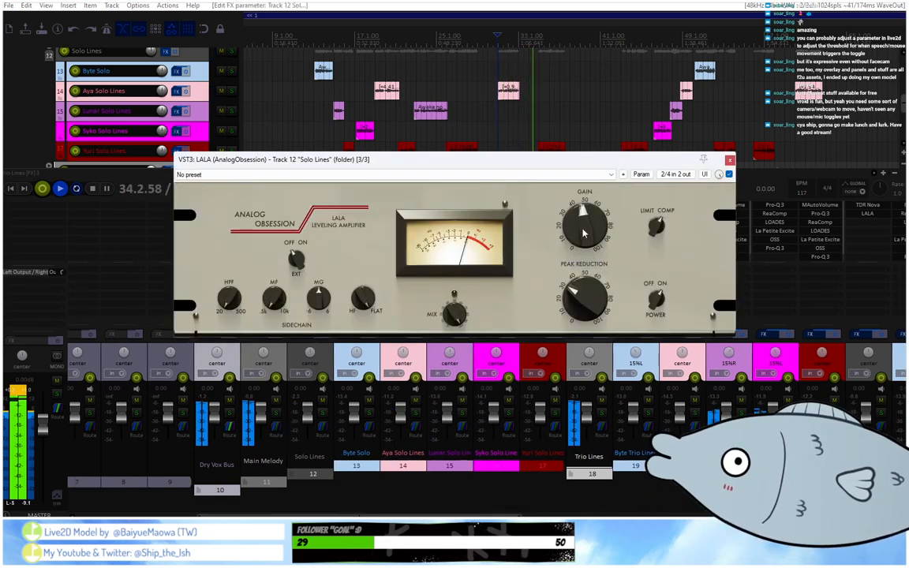
Play the mix from about bars 14 and 27 and lower LALA's gain on track 12 a little further.
{"action": "left_click", "coordinate": [320, 38]}
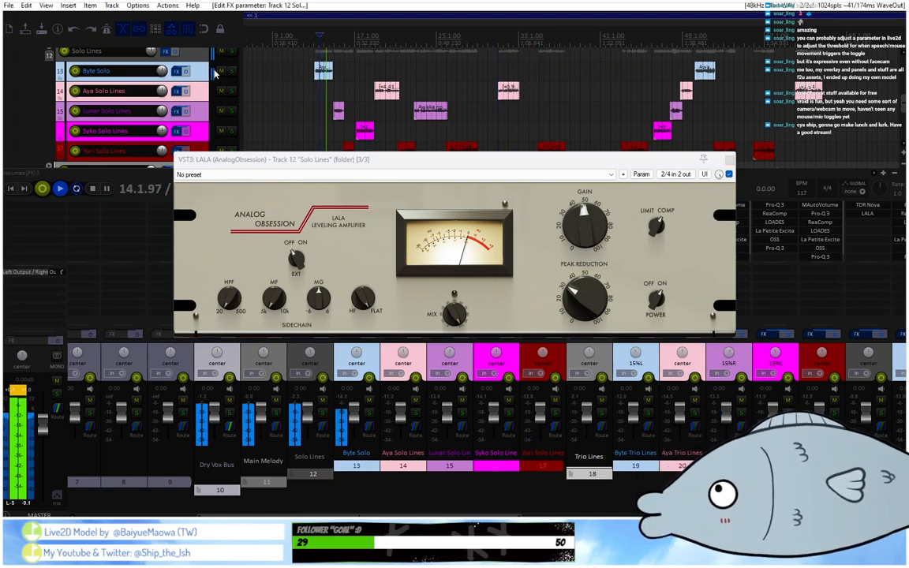
{"action": "scroll", "coordinate": [207, 73], "scroll_direction": "down", "scroll_amount": 1}
{"action": "scroll", "coordinate": [207, 73], "scroll_direction": "down", "scroll_amount": 2}
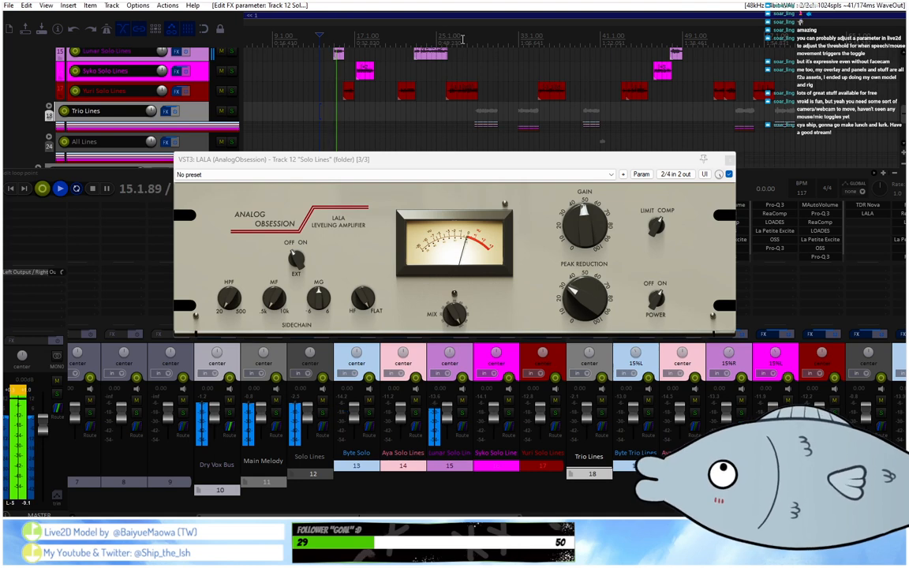
{"action": "left_click", "coordinate": [461, 38]}
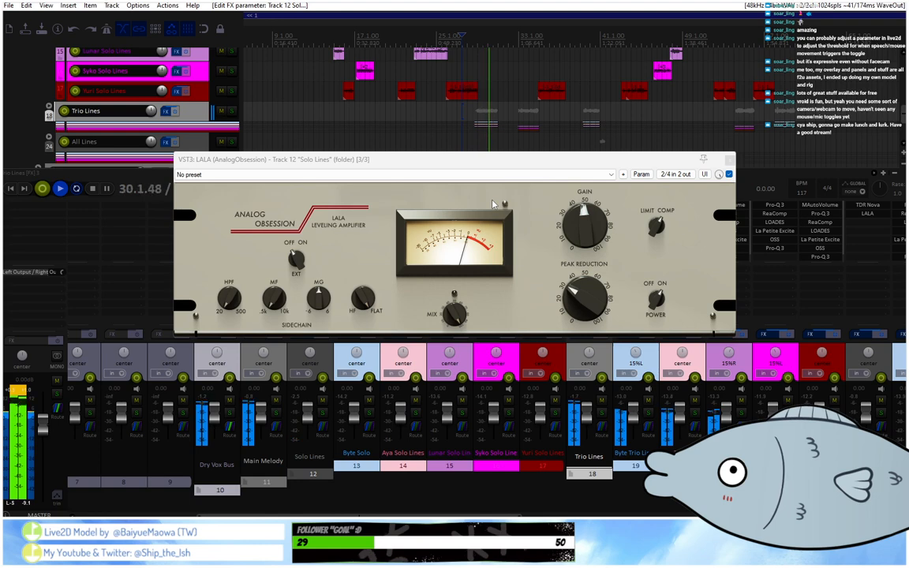
{"action": "left_click_drag", "start_coordinate": [591, 229], "coordinate": [592, 235]}
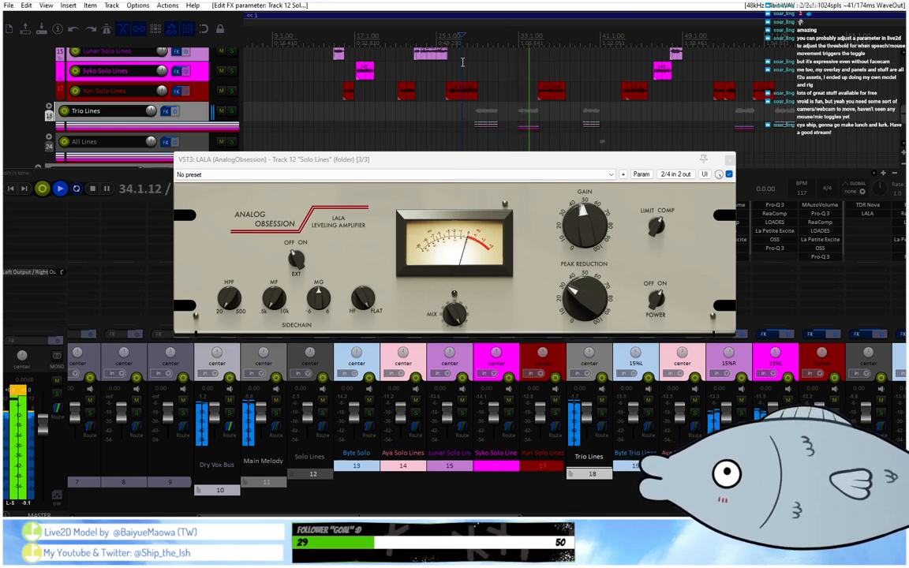
Replay from about bar 26, select the time range 28.3.68 to 31.1.59 around the first trio clip, and stop playback.
{"action": "left_click", "coordinate": [456, 37]}
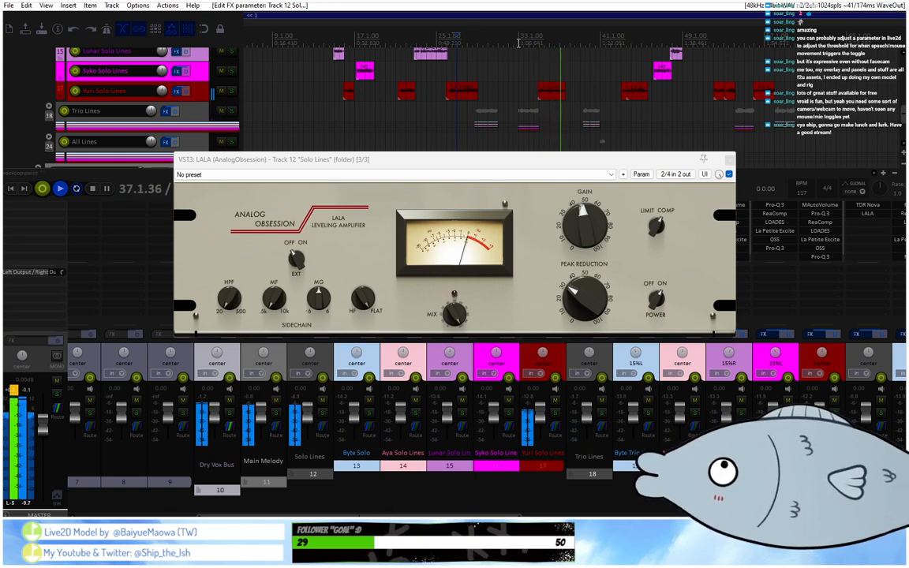
{"action": "scroll", "coordinate": [518, 44], "scroll_direction": "up", "scroll_amount": 3}
{"action": "left_click_drag", "start_coordinate": [606, 53], "coordinate": [656, 58]}
{"action": "key", "text": "space"}
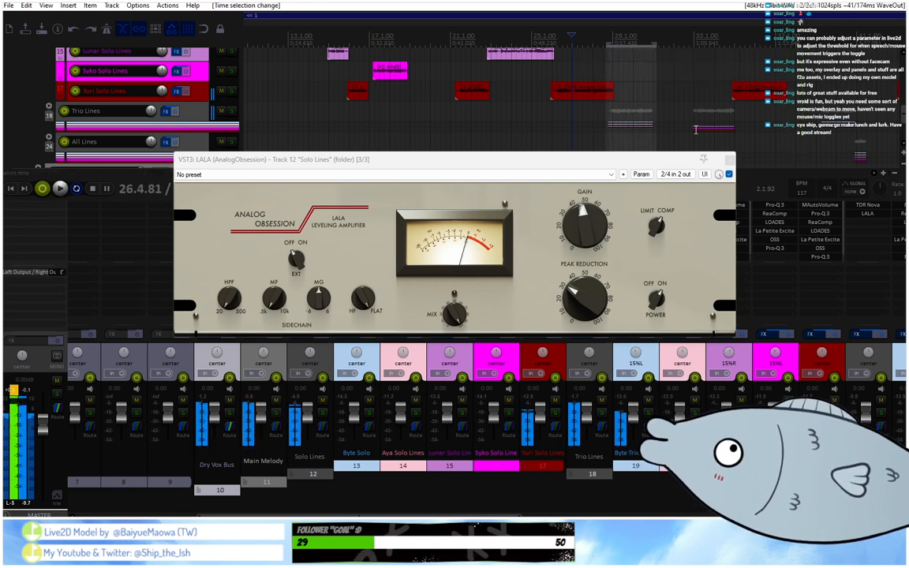
Open the last Pro-Q 3 on track 19 and add an auditioned bell band at about 1.8 kHz with Q about 1.54.
{"action": "left_click", "coordinate": [728, 159]}
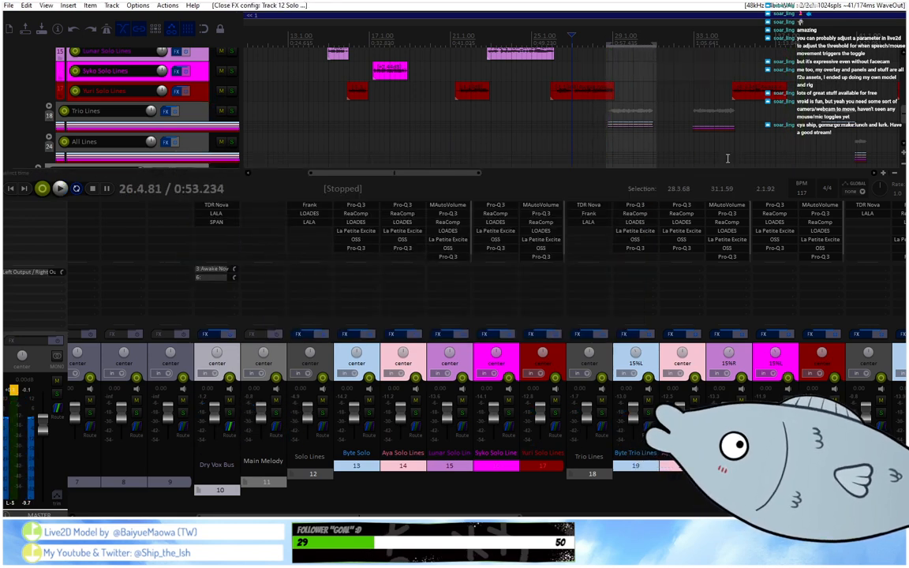
{"action": "left_click", "coordinate": [638, 249]}
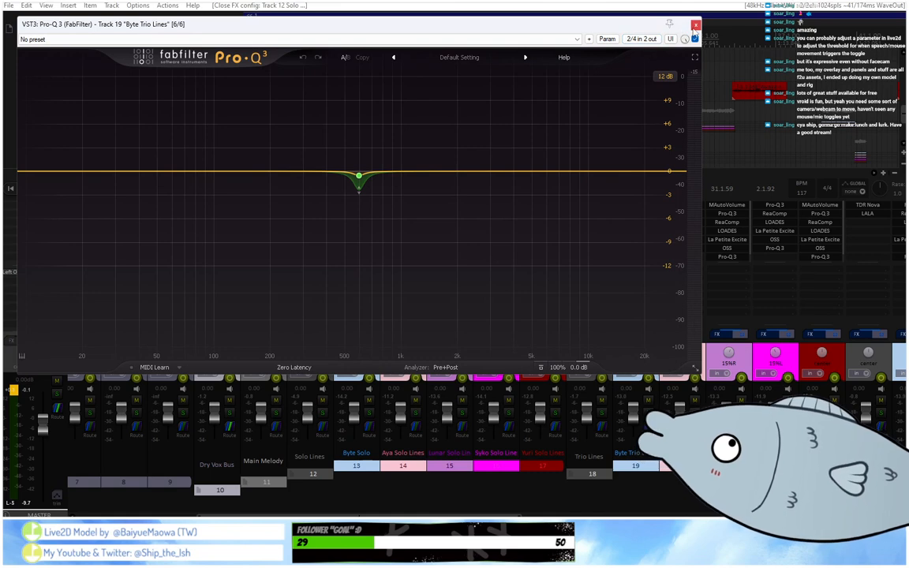
{"action": "mouse_move", "coordinate": [387, 180]}
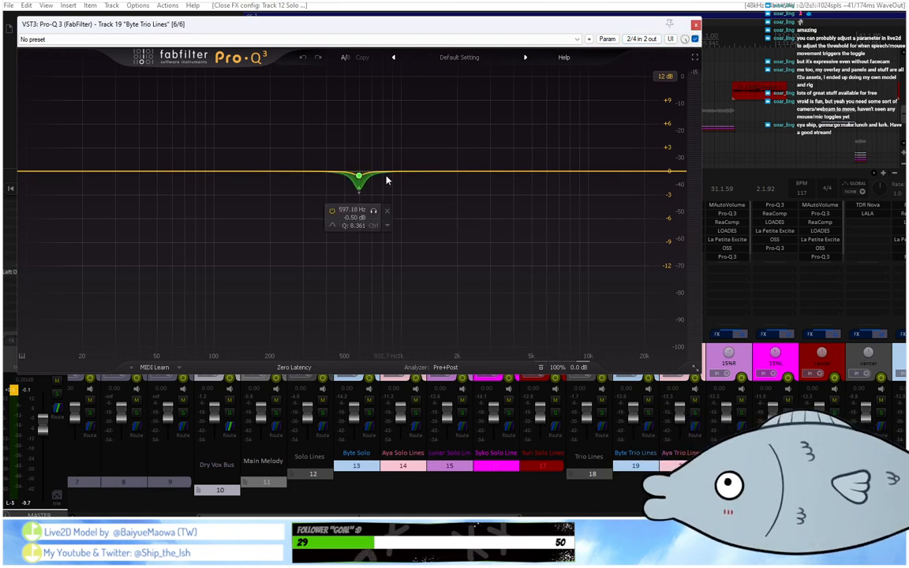
{"action": "double_click", "coordinate": [427, 171]}
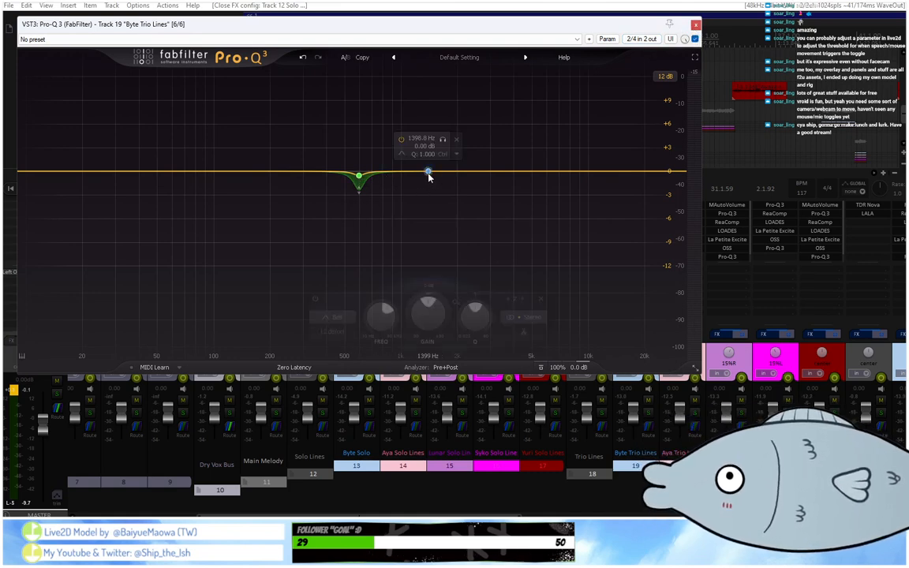
{"action": "left_click", "coordinate": [441, 141]}
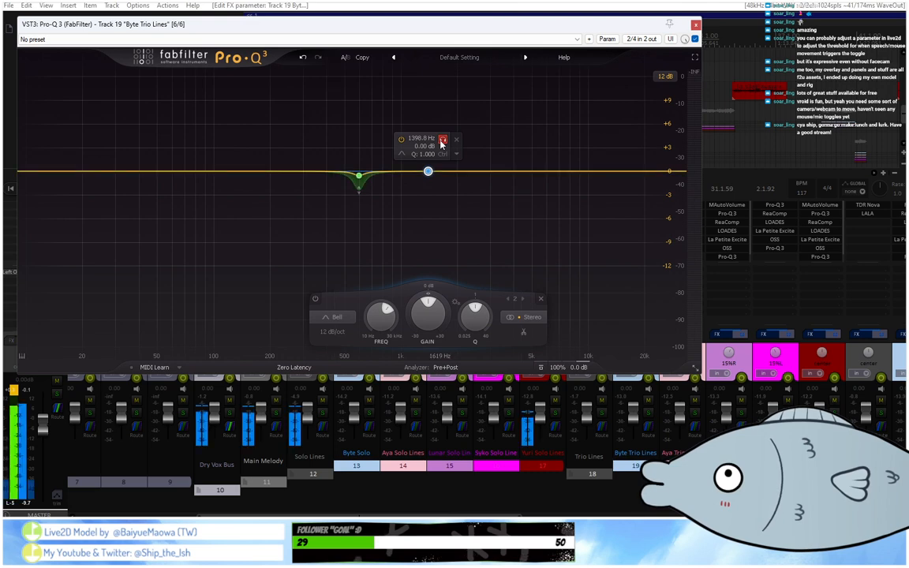
{"action": "left_click", "coordinate": [442, 140]}
{"action": "left_click_drag", "start_coordinate": [442, 143], "coordinate": [465, 168]}
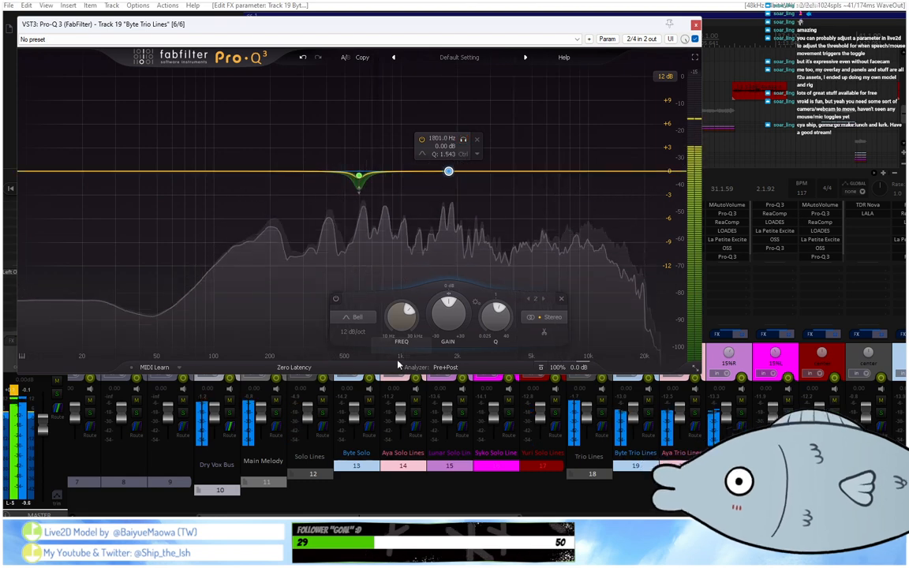
Set track 19's new band to a 24 dB/oct slope and cut it about 1.3 dB near 1925 Hz with Q about 1.04.
{"action": "left_click", "coordinate": [359, 316]}
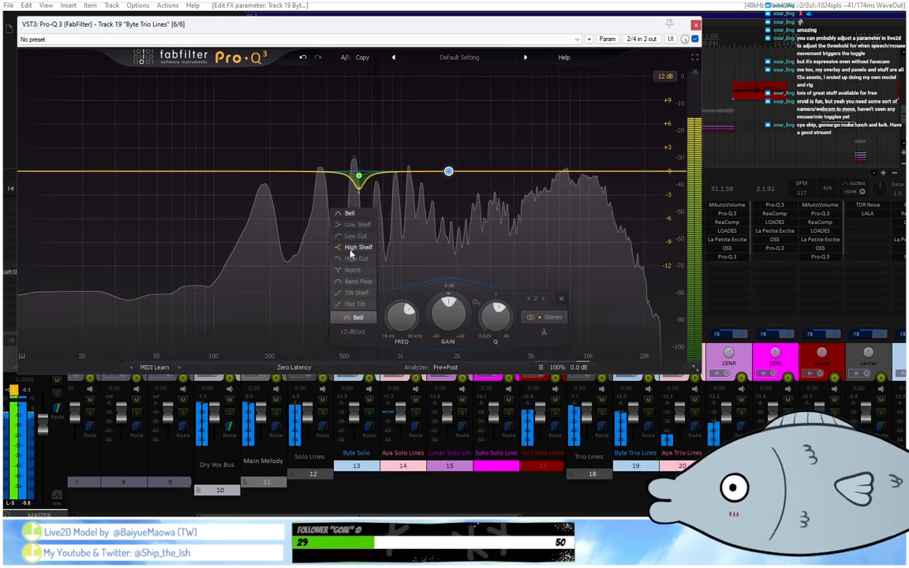
{"action": "left_click", "coordinate": [328, 298]}
{"action": "left_click", "coordinate": [353, 331]}
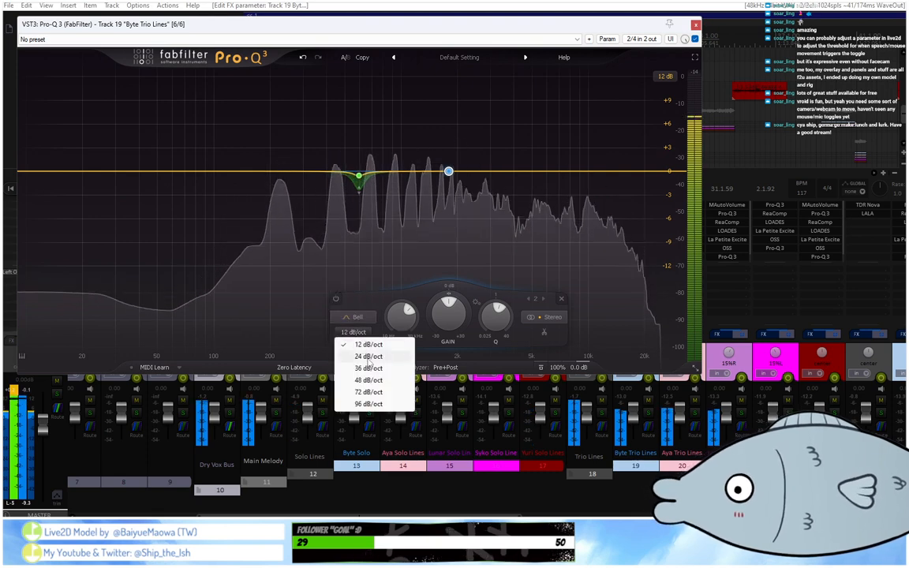
{"action": "left_click", "coordinate": [368, 355]}
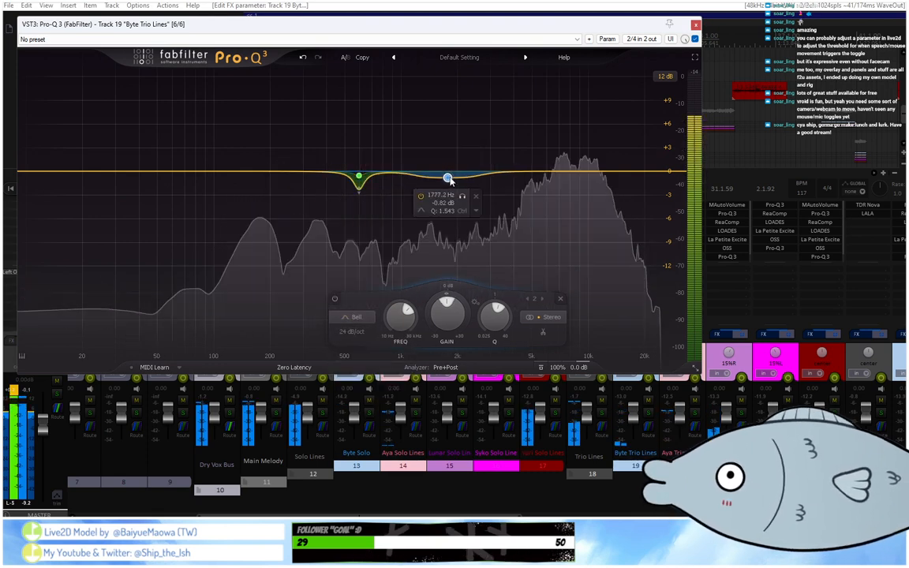
{"action": "left_click_drag", "start_coordinate": [450, 177], "coordinate": [457, 185]}
{"action": "scroll", "coordinate": [454, 179], "scroll_direction": "down", "scroll_amount": 3}
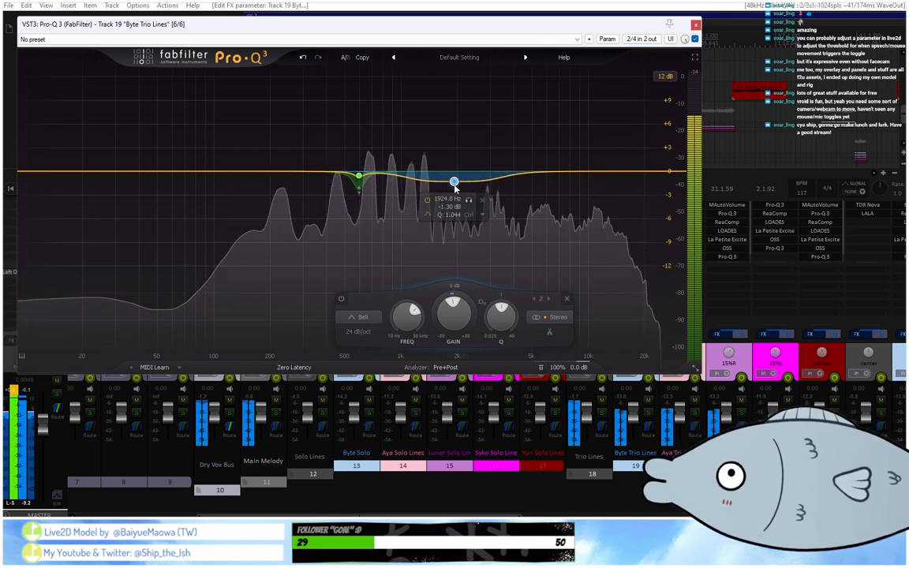
{"action": "left_click", "coordinate": [696, 24]}
{"action": "key", "text": "space"}
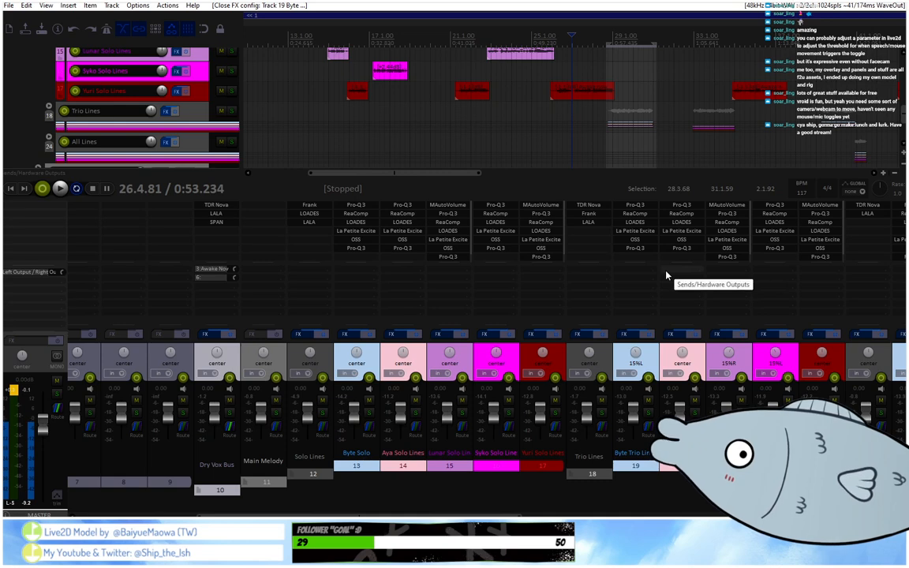
Add a bell band at about 2366 Hz with a 24 dB/oct slope in track 22's last Pro-Q 3.
{"action": "scroll", "coordinate": [481, 516], "scroll_direction": "right", "scroll_amount": 4}
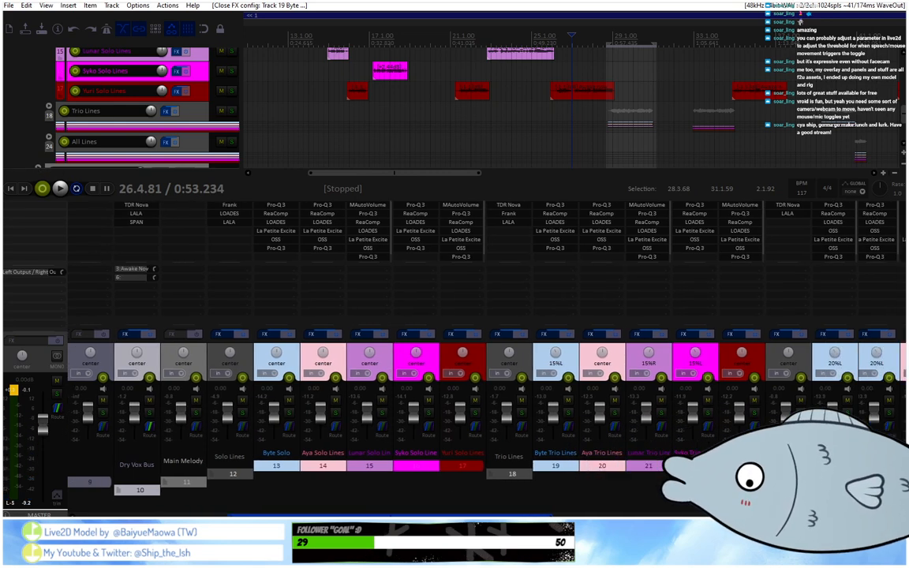
{"action": "left_click", "coordinate": [607, 248]}
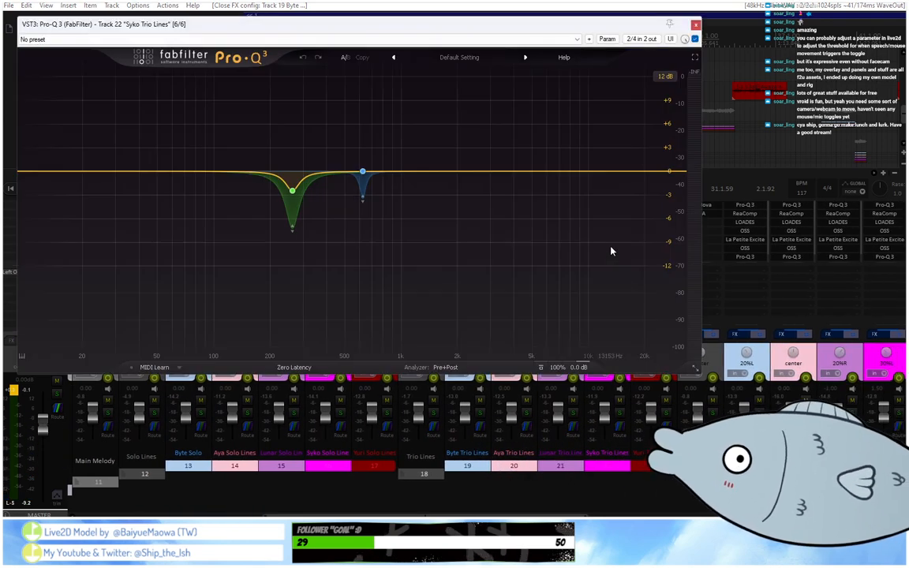
{"action": "left_click", "coordinate": [451, 171]}
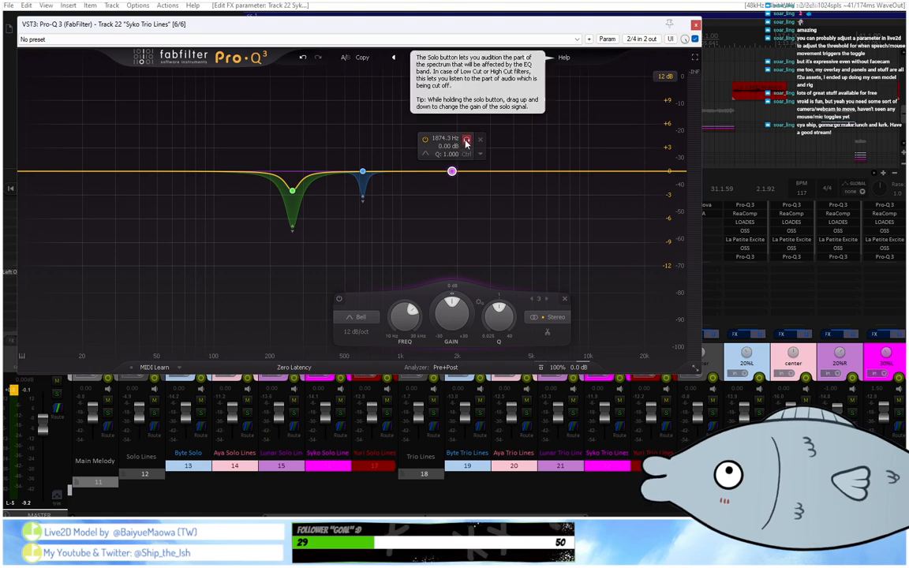
{"action": "left_click", "coordinate": [466, 140]}
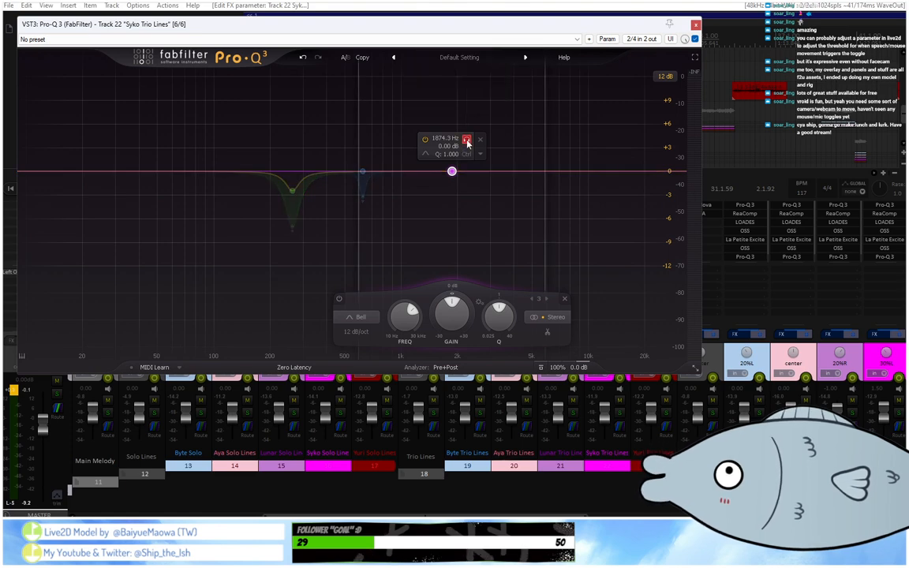
{"action": "left_click_drag", "start_coordinate": [467, 142], "coordinate": [486, 161]}
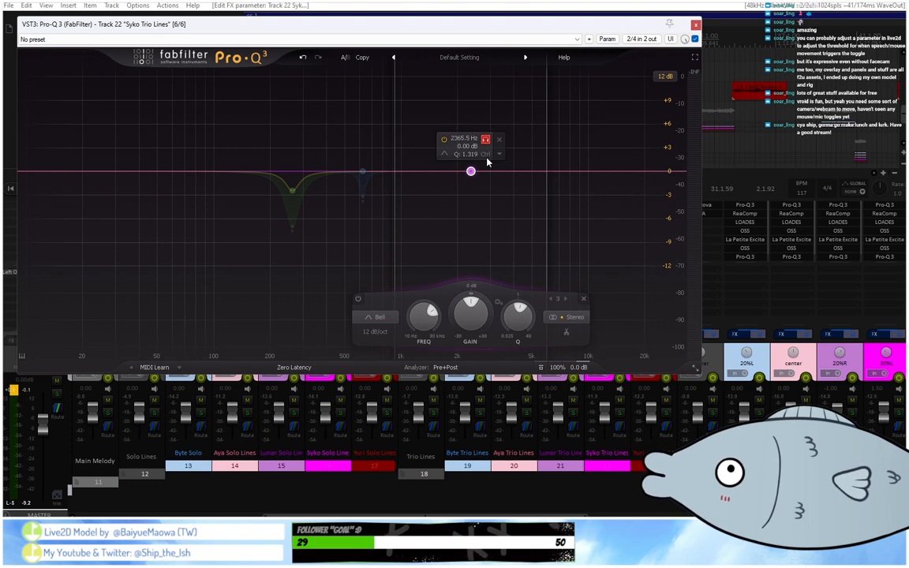
{"action": "left_click_drag", "start_coordinate": [487, 162], "coordinate": [487, 162]}
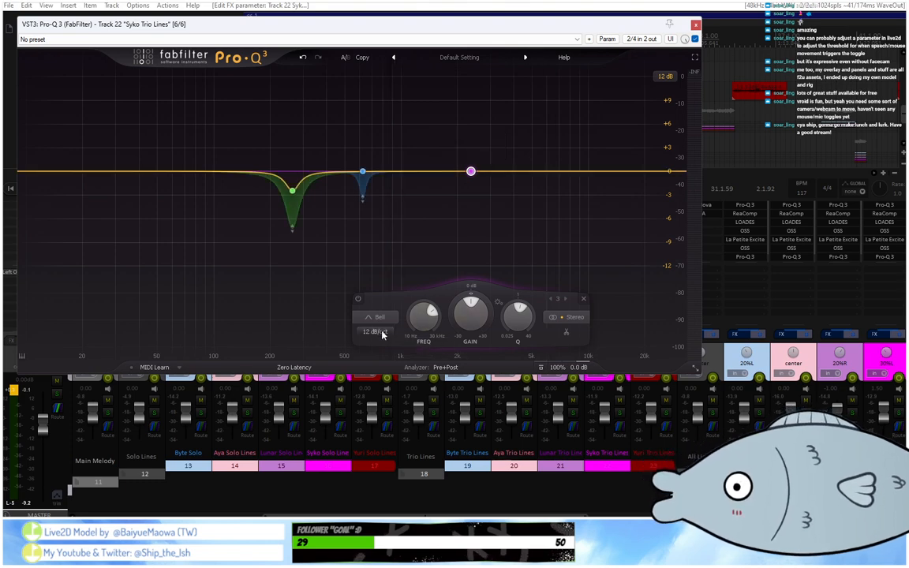
{"action": "left_click", "coordinate": [384, 333]}
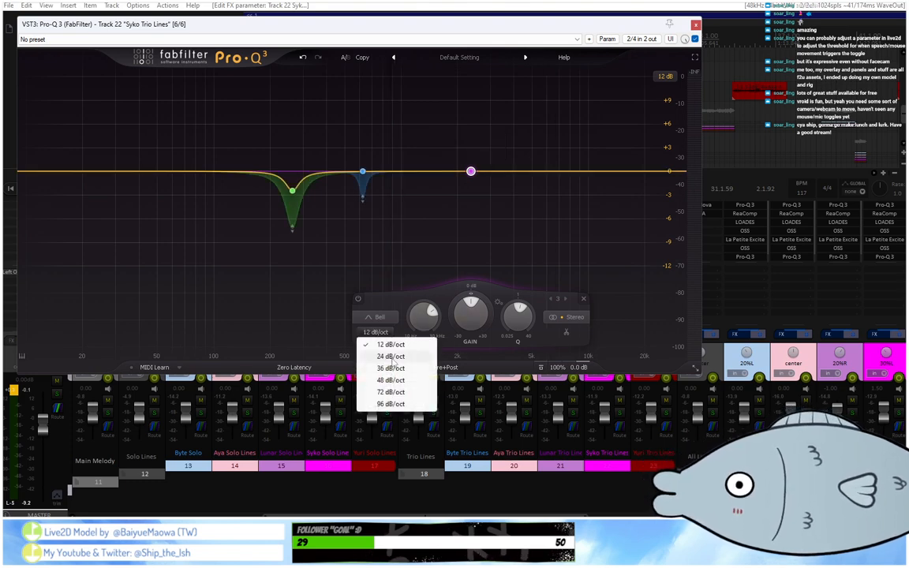
{"action": "left_click", "coordinate": [391, 356]}
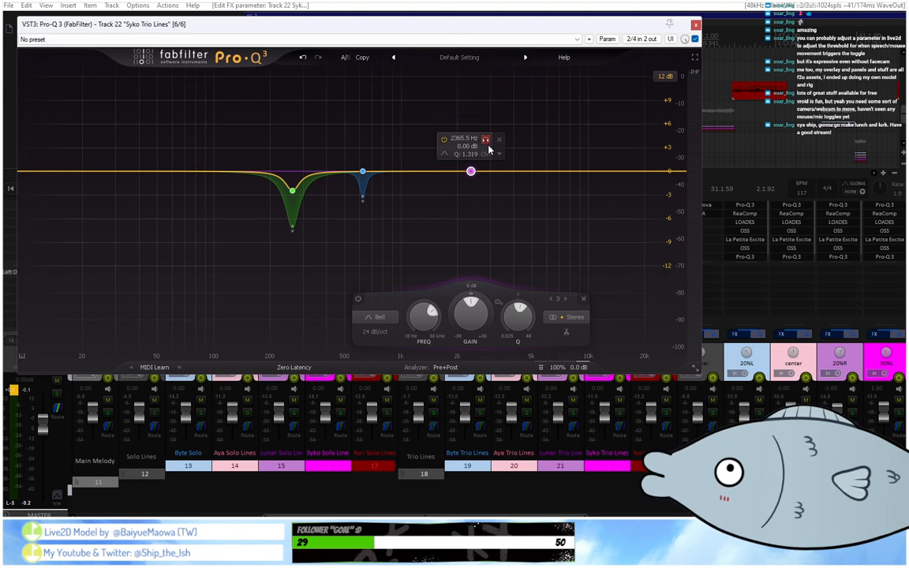
Audition the new 2366 Hz band on track 22 during playback and widen it to a Q of about 1.15.
{"action": "left_click", "coordinate": [486, 142]}
{"action": "key", "text": "space"}
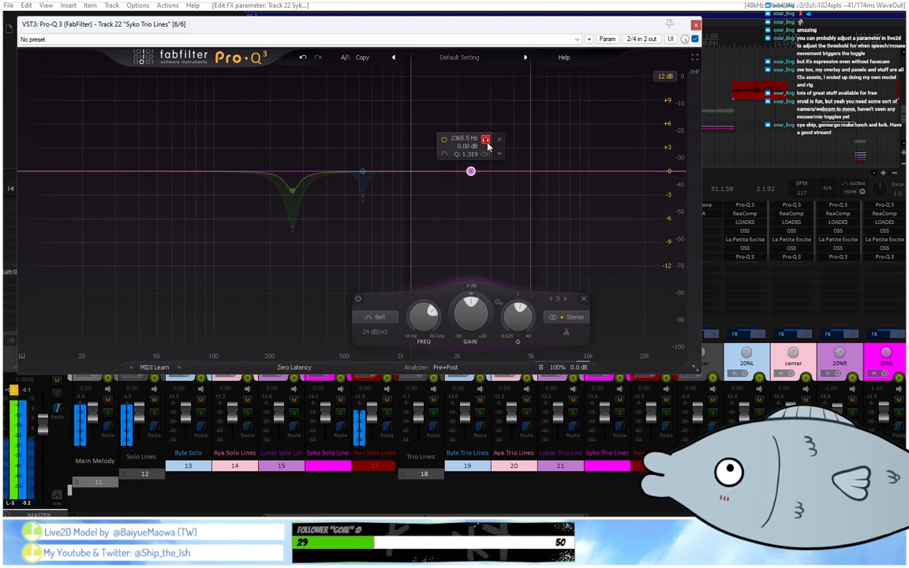
{"action": "left_click", "coordinate": [487, 143]}
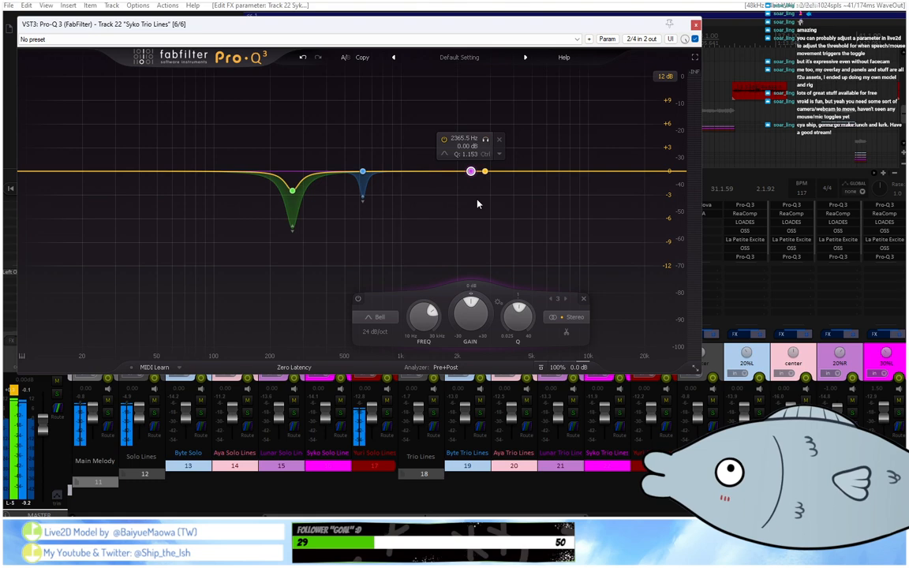
{"action": "left_click", "coordinate": [382, 317]}
Lower the gain of track 22's new band to about -2.26 dB.
{"action": "left_click", "coordinate": [468, 313]}
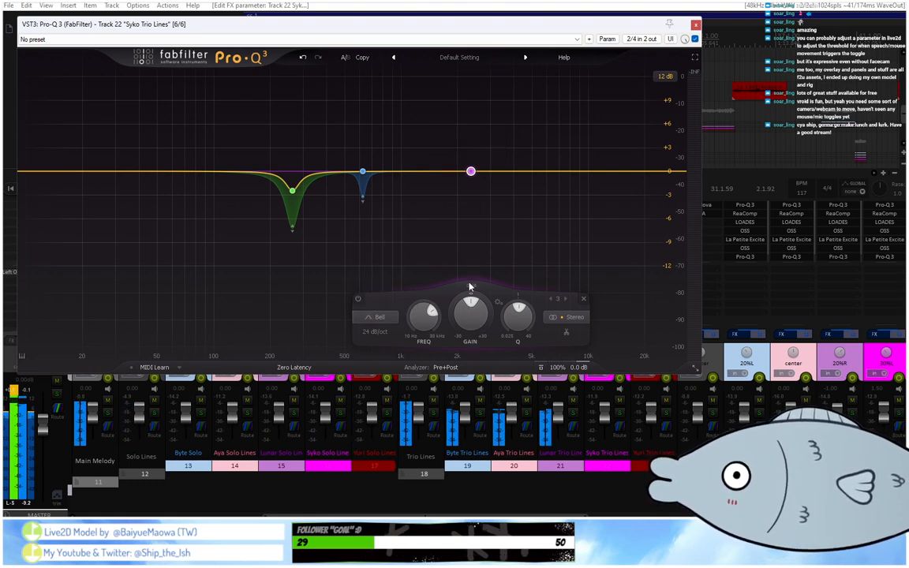
{"action": "mouse_move", "coordinate": [474, 181]}
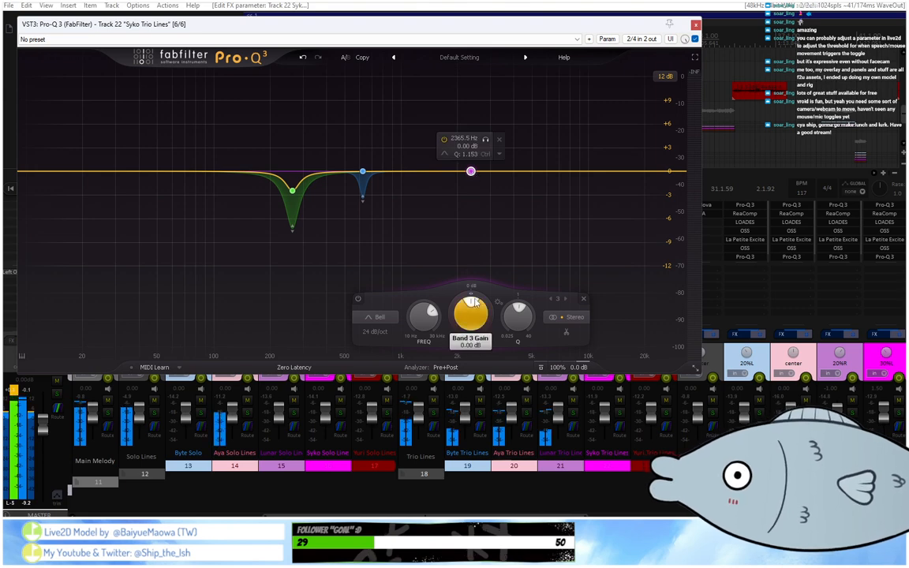
{"action": "scroll", "coordinate": [473, 313], "scroll_direction": "up", "scroll_amount": 8}
{"action": "scroll", "coordinate": [473, 313], "scroll_direction": "down", "scroll_amount": 12}
{"action": "scroll", "coordinate": [473, 313], "scroll_direction": "up", "scroll_amount": 3}
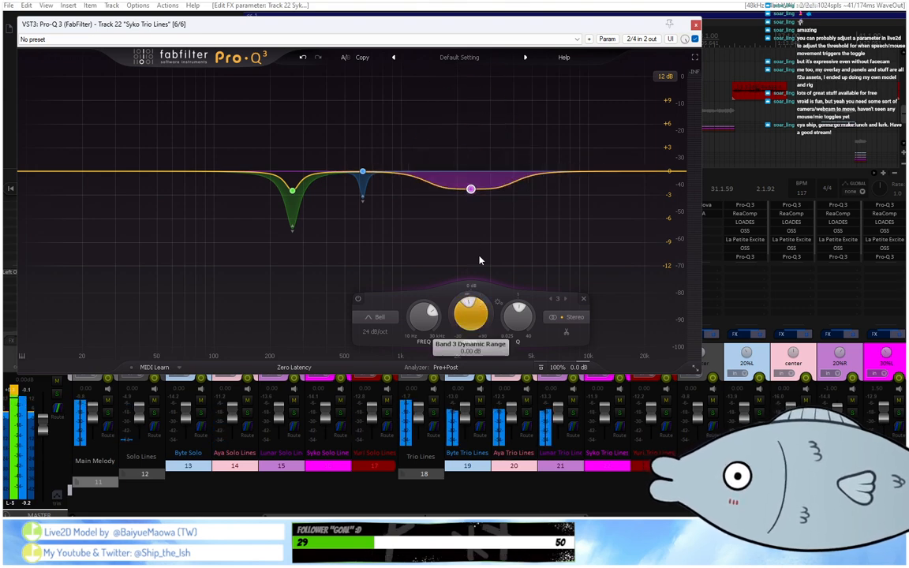
Replay from about bar 32, clear the time selection, and move track 22's new band to about 2319 Hz at -2 dB.
{"action": "left_click_drag", "start_coordinate": [503, 23], "coordinate": [566, 178]}
{"action": "left_click", "coordinate": [686, 41]}
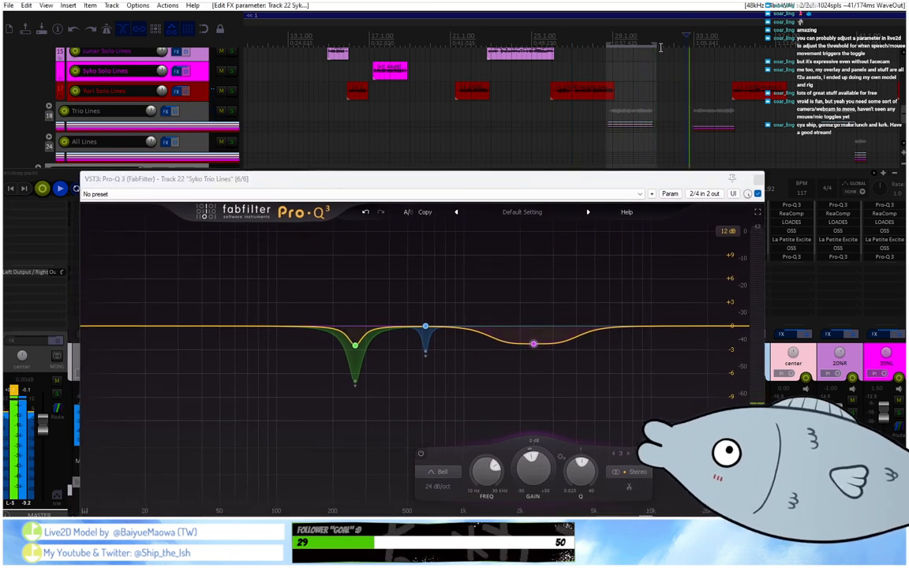
{"action": "left_click_drag", "start_coordinate": [654, 43], "coordinate": [605, 41]}
{"action": "left_click", "coordinate": [548, 364]}
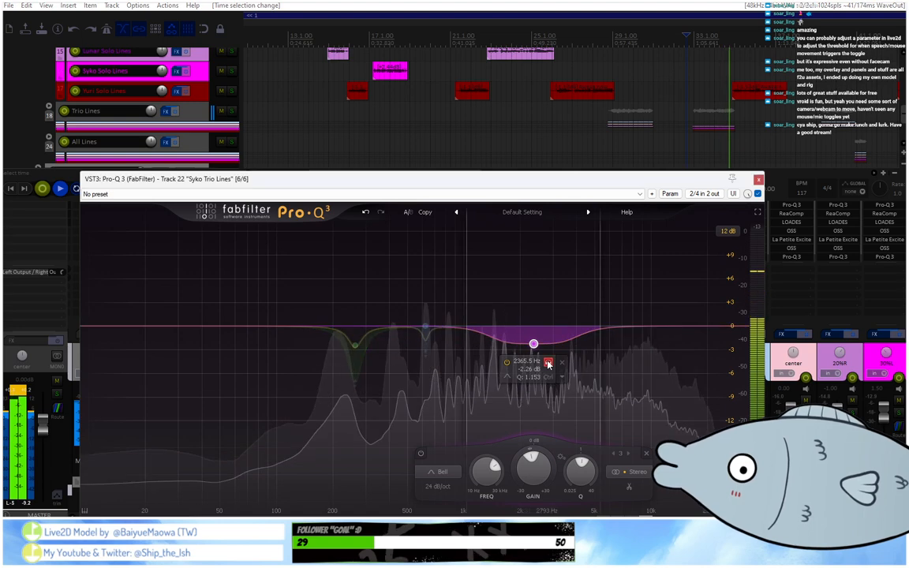
{"action": "left_click_drag", "start_coordinate": [548, 363], "coordinate": [532, 342]}
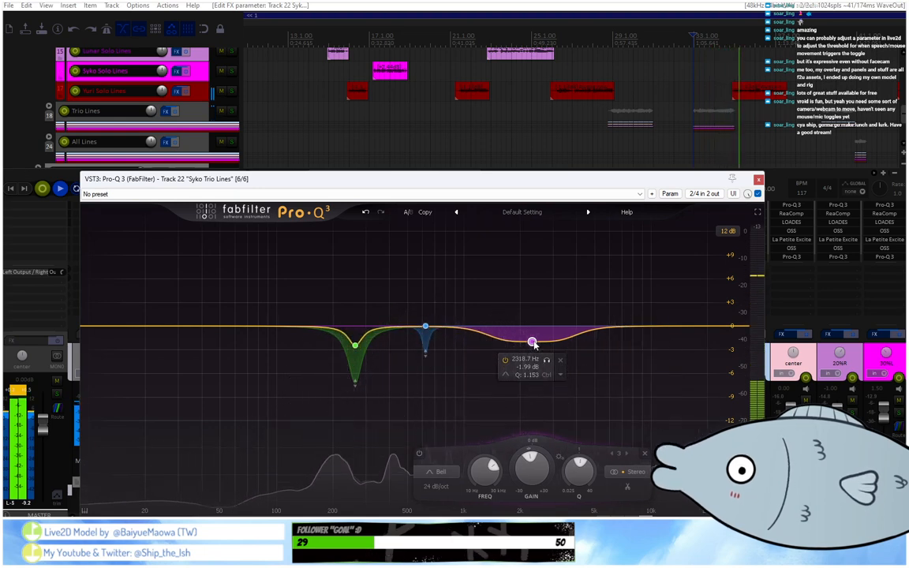
Play the trio clips from about bars 29 and 33 and recheck the EQ on track 22.
{"action": "left_click", "coordinate": [612, 37]}
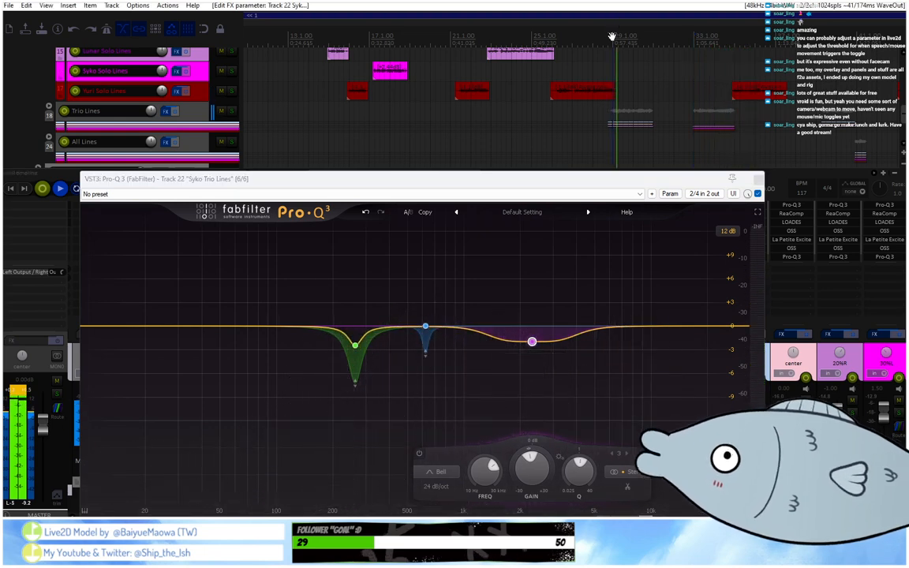
{"action": "left_click", "coordinate": [694, 43]}
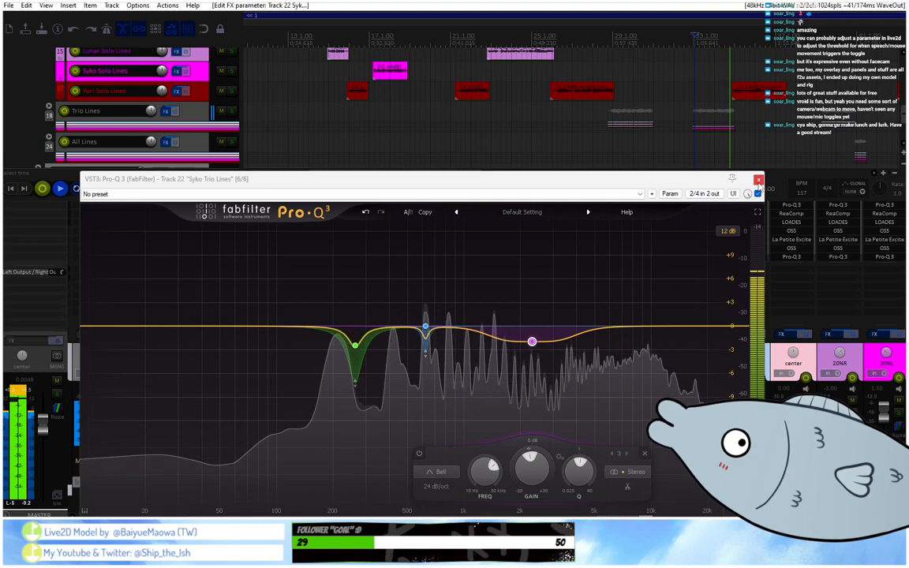
{"action": "left_click", "coordinate": [758, 180]}
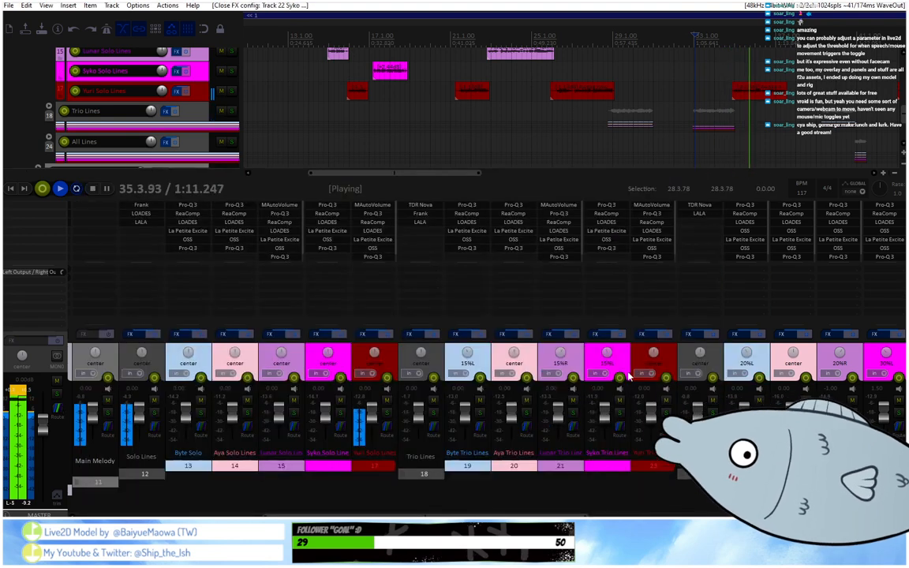
{"action": "left_click", "coordinate": [619, 254]}
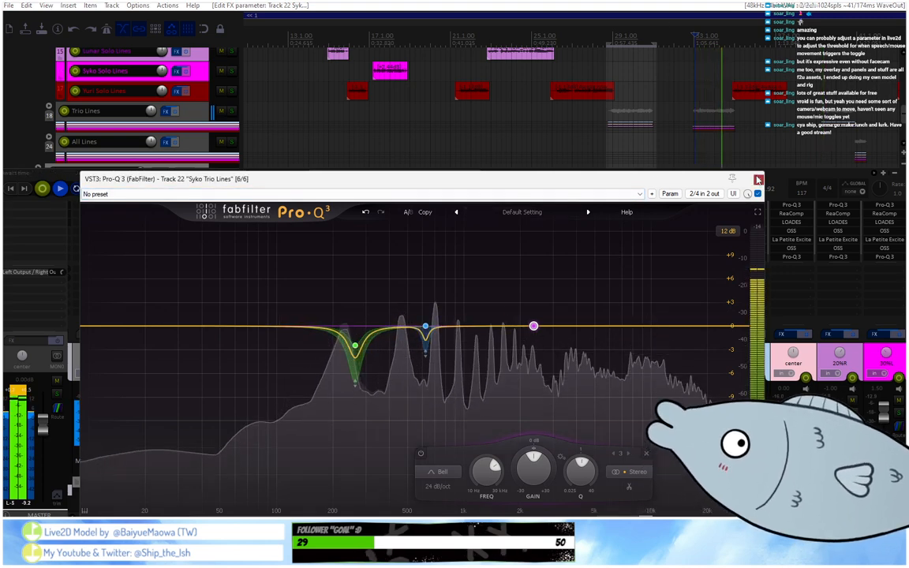
{"action": "left_click", "coordinate": [758, 180]}
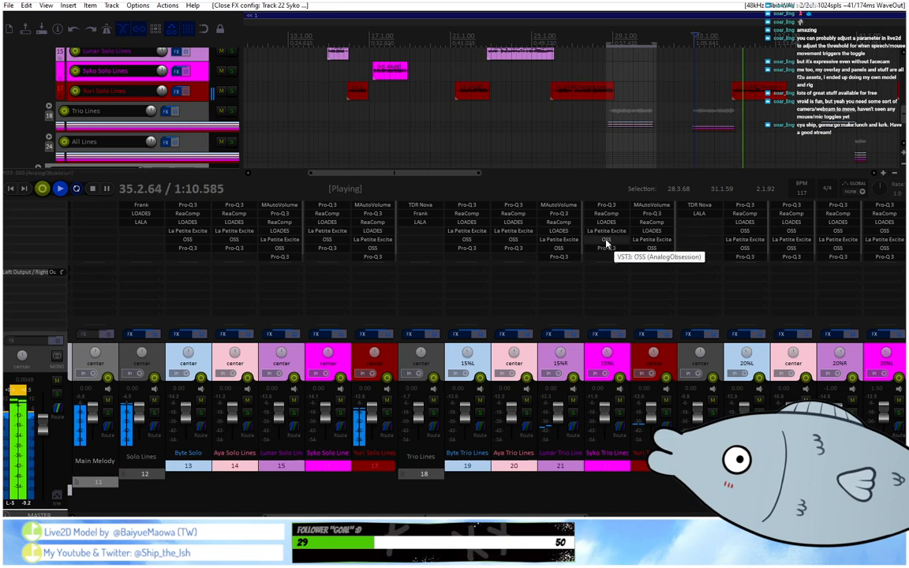
Open the OSS limiter on track 22 and set its output to 2 dB.
{"action": "left_click", "coordinate": [606, 244]}
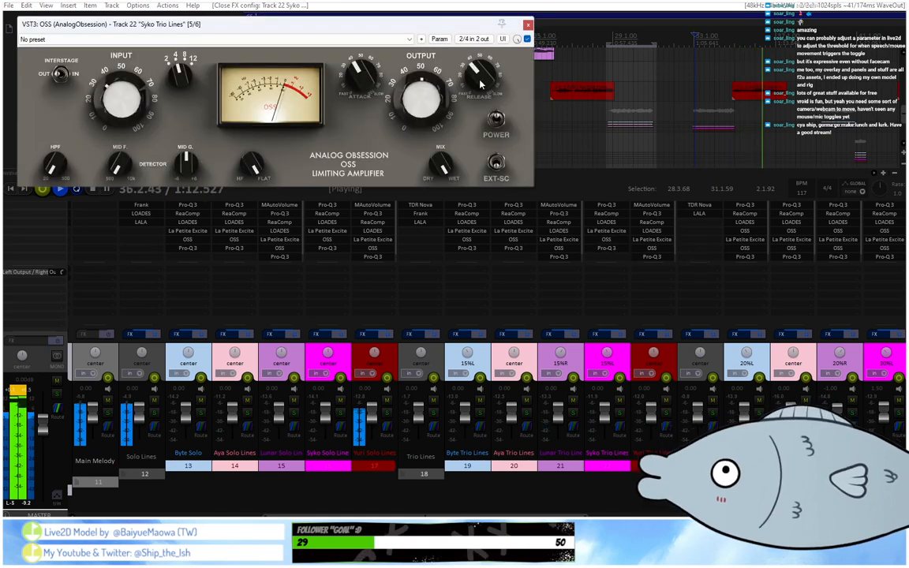
{"action": "left_click_drag", "start_coordinate": [479, 83], "coordinate": [488, 77]}
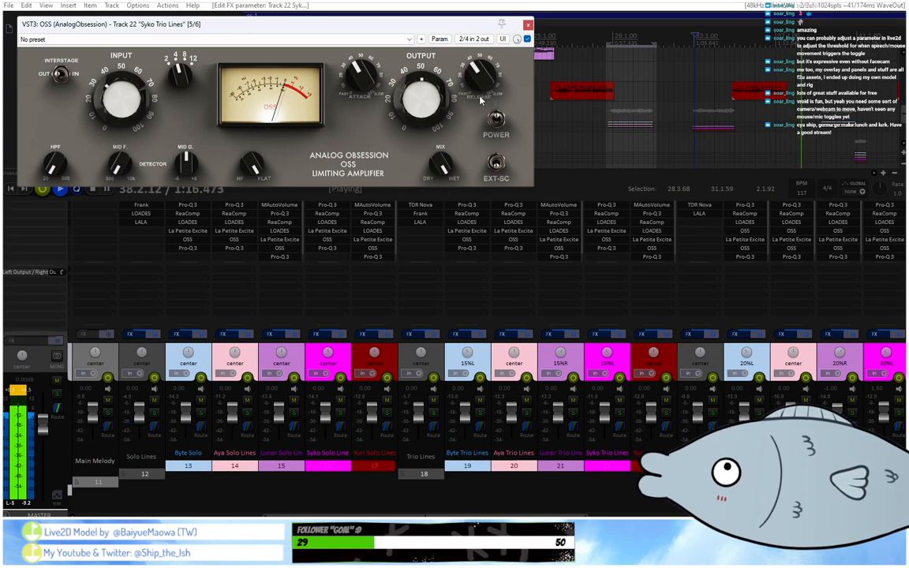
{"action": "scroll", "coordinate": [435, 104], "scroll_direction": "up", "scroll_amount": 1}
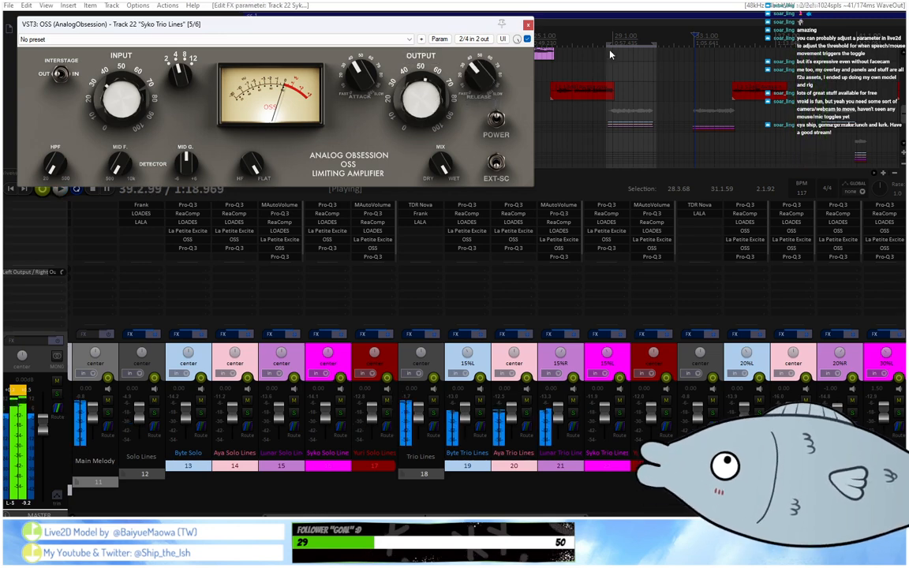
Replay the trio passage from about bar 32 several times to judge track 22's OSS level, and close the plugin.
{"action": "left_click", "coordinate": [673, 43]}
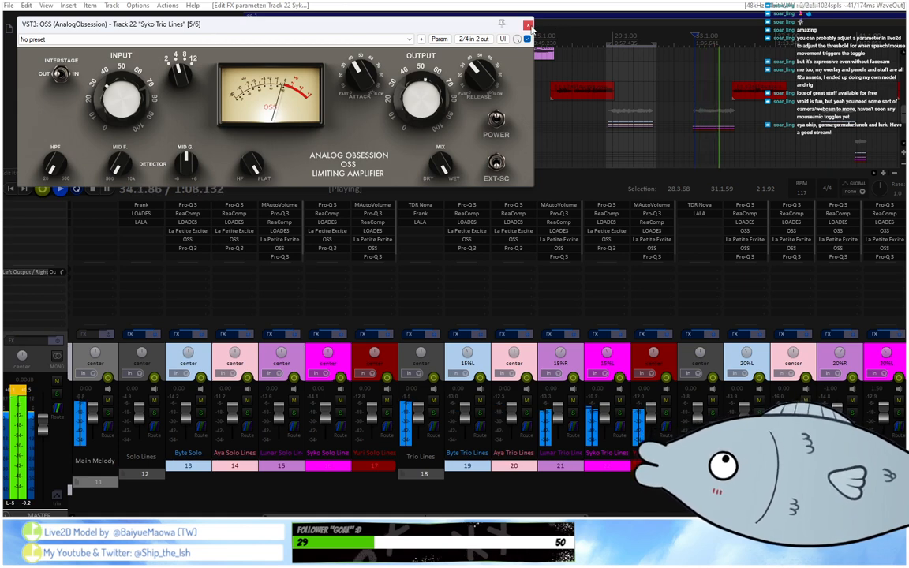
{"action": "left_click", "coordinate": [691, 33]}
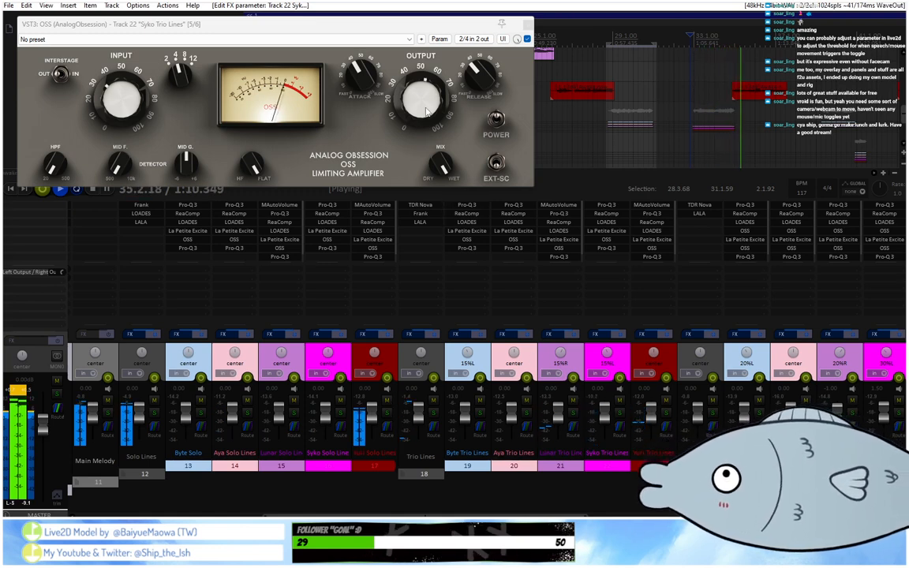
{"action": "mouse_move", "coordinate": [426, 111]}
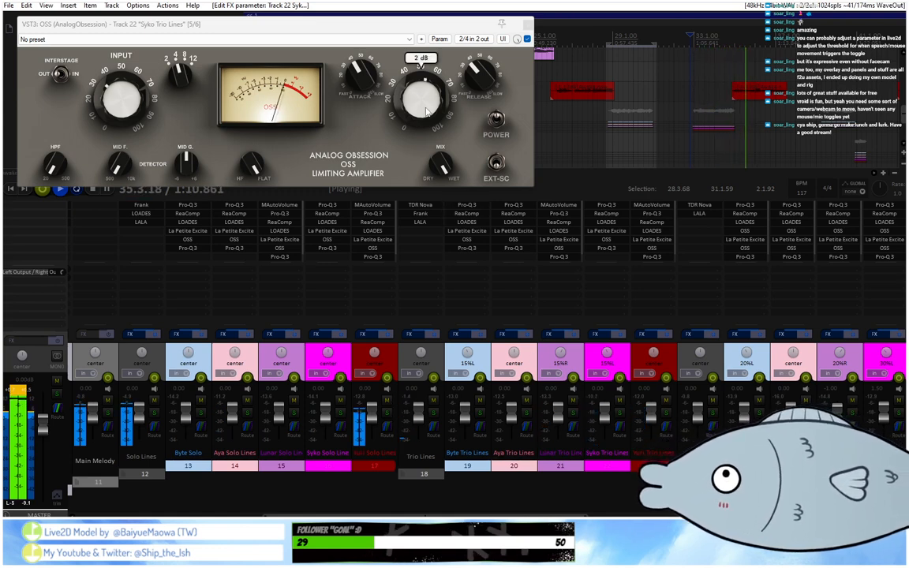
{"action": "left_click", "coordinate": [686, 36]}
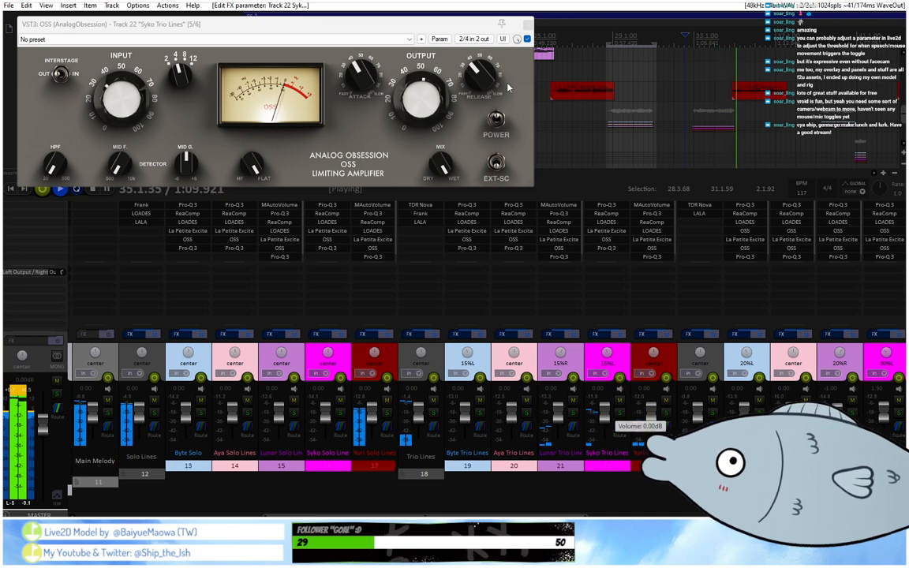
{"action": "left_click", "coordinate": [525, 24]}
Replace the time selection with one from 28.2.99 to 34.4.82 and loop both trio passages.
{"action": "left_click_drag", "start_coordinate": [654, 44], "coordinate": [607, 36]}
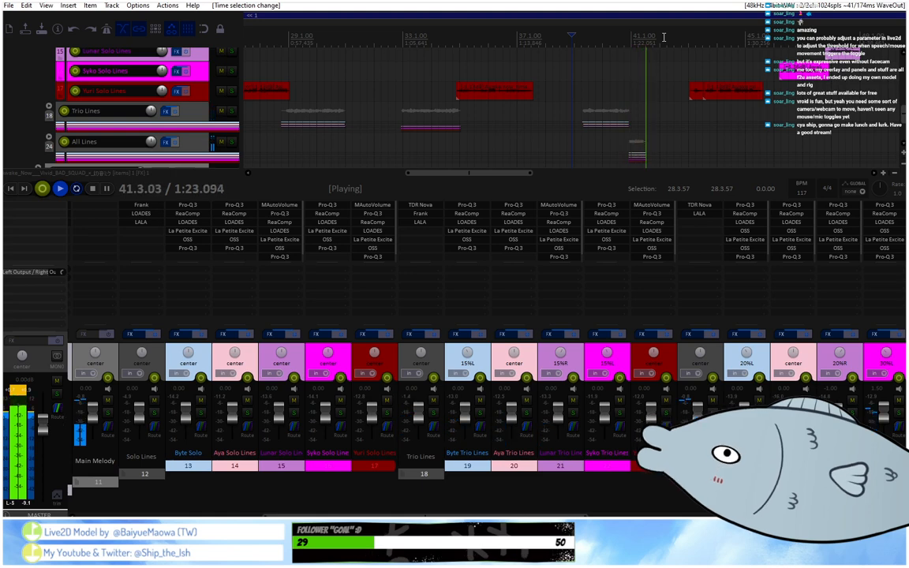
{"action": "left_click", "coordinate": [289, 40]}
{"action": "left_click_drag", "start_coordinate": [276, 40], "coordinate": [459, 66]}
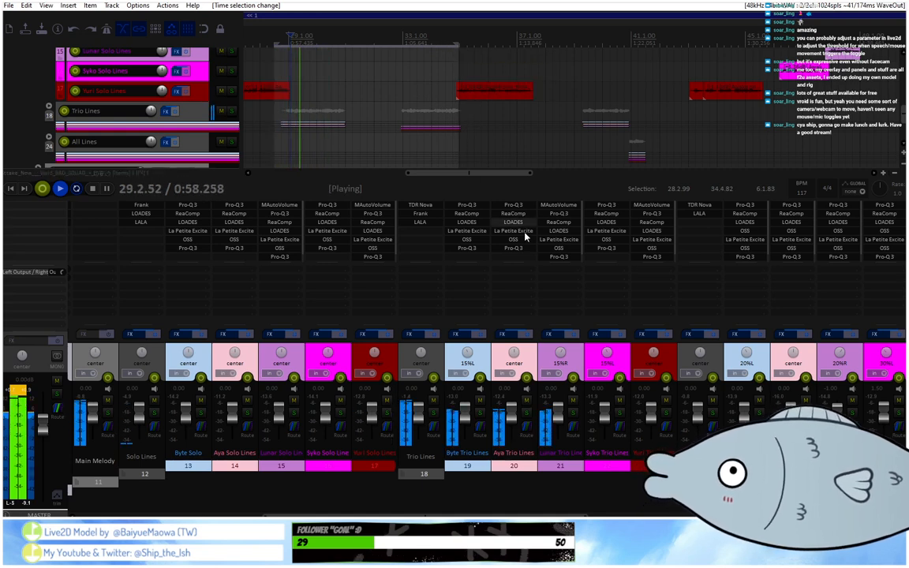
Expand the Trio Lines folder and enlarge its tracks in the arrangement.
{"action": "left_click", "coordinate": [49, 107]}
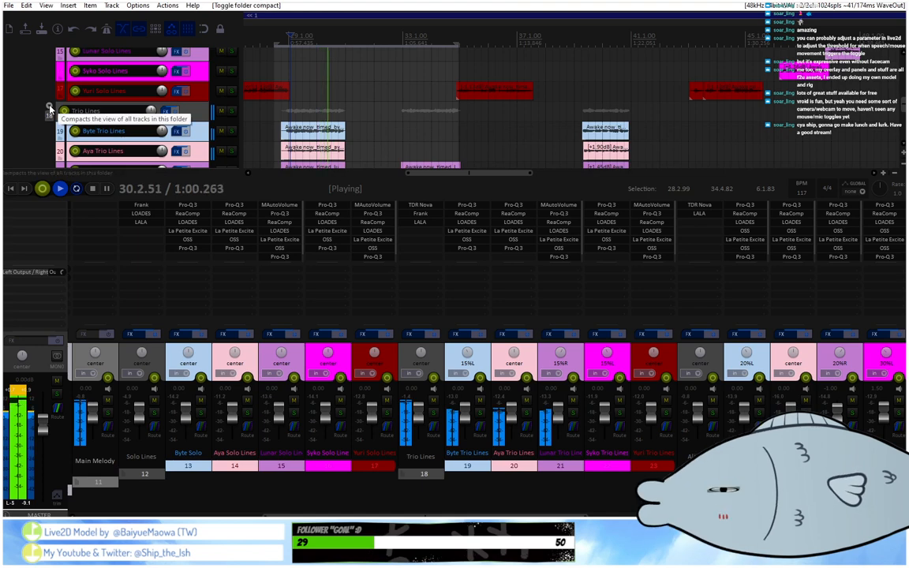
{"action": "scroll", "coordinate": [178, 115], "scroll_direction": "down", "scroll_amount": 2}
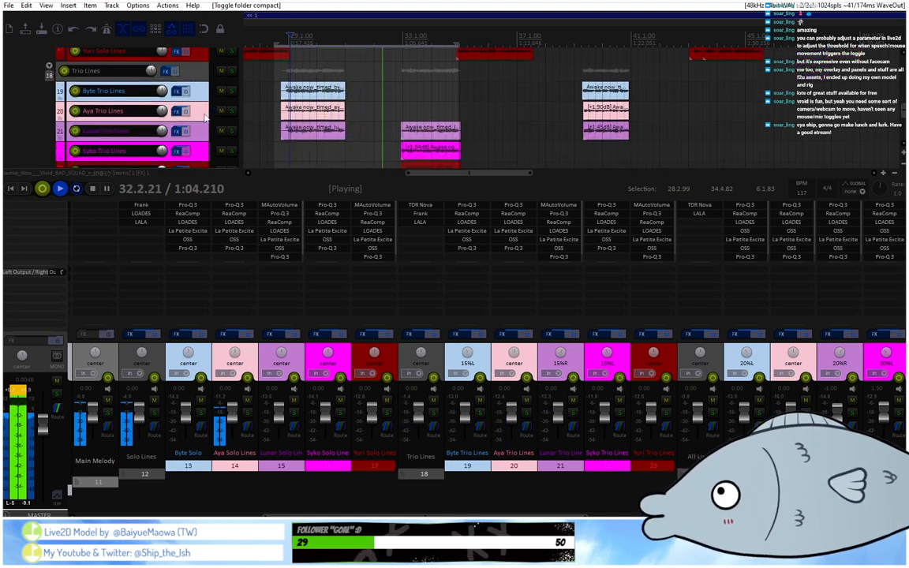
{"action": "scroll", "coordinate": [205, 117], "scroll_direction": "up", "scroll_amount": 2}
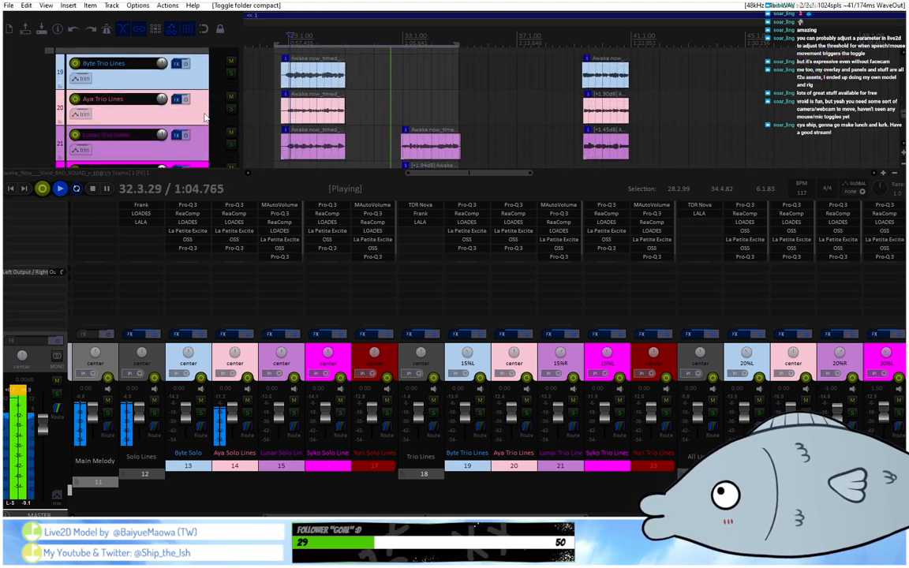
{"action": "left_click", "coordinate": [82, 79]}
{"action": "key", "text": "Escape"}
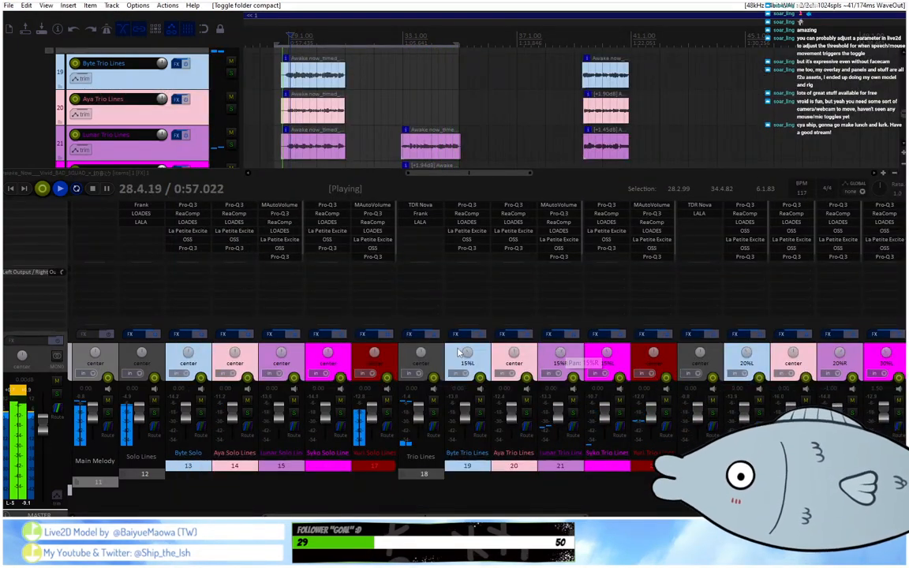
Widen the trio panning: set track 19 to 20%L, track 21 to 20%R and track 22 to 20%L.
{"action": "scroll", "coordinate": [469, 356], "scroll_direction": "down", "scroll_amount": 1}
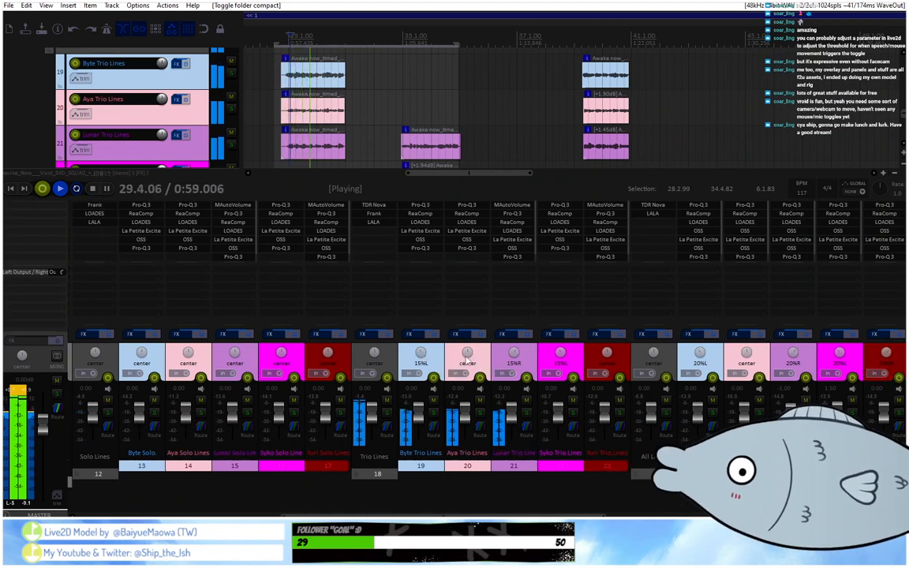
{"action": "left_click_drag", "start_coordinate": [421, 354], "coordinate": [421, 357]}
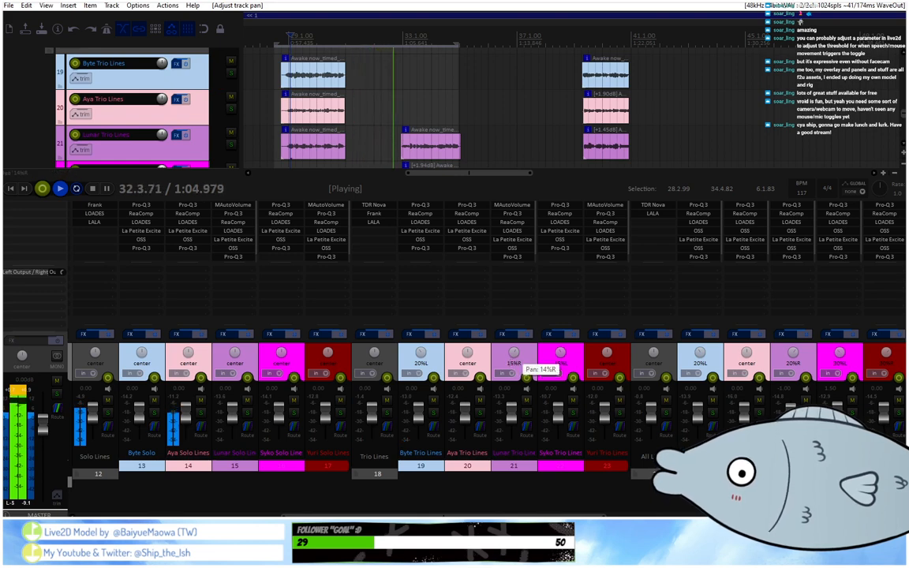
{"action": "left_click_drag", "start_coordinate": [513, 352], "coordinate": [513, 352]}
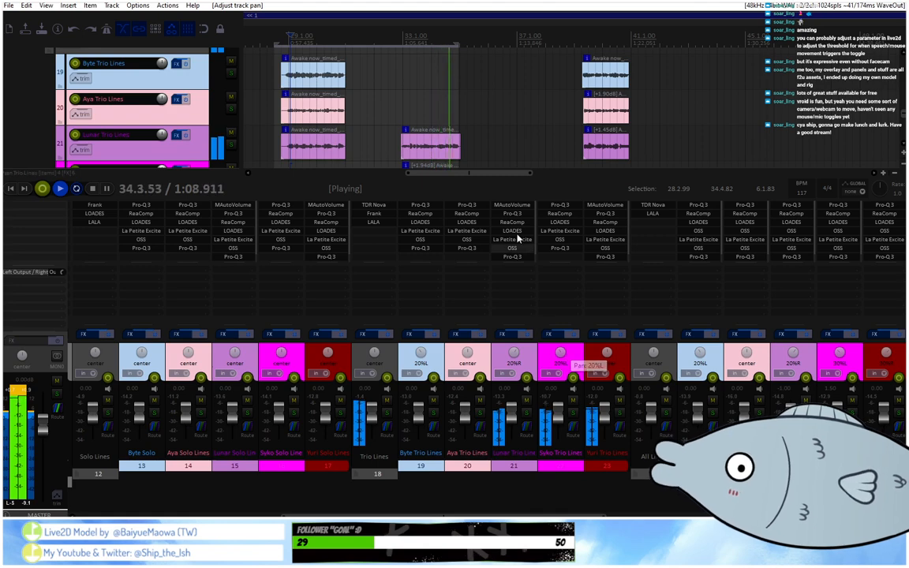
Clear the time selection and activate the Pan envelope on track 21.
{"action": "left_click_drag", "start_coordinate": [457, 47], "coordinate": [268, 50]}
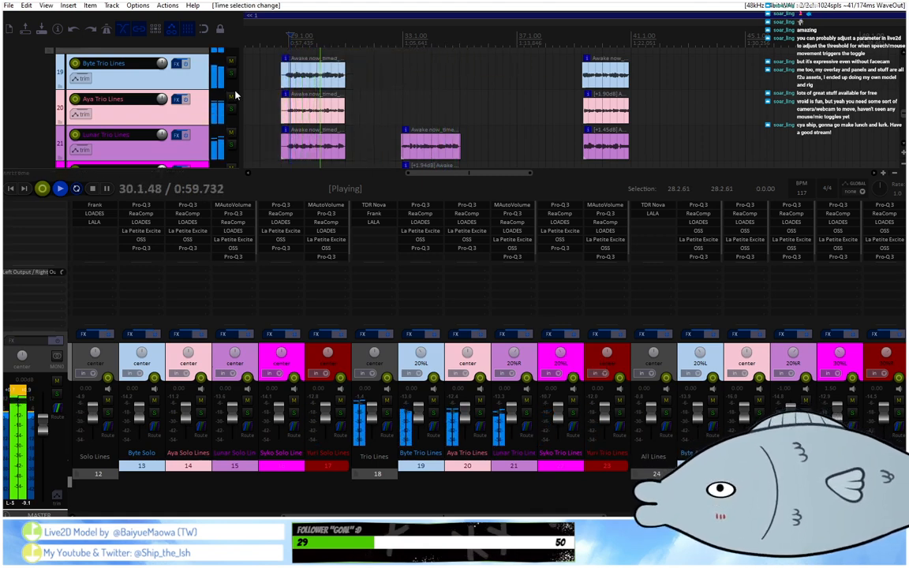
{"action": "scroll", "coordinate": [175, 112], "scroll_direction": "down", "scroll_amount": 1}
{"action": "scroll", "coordinate": [196, 131], "scroll_direction": "down", "scroll_amount": 1}
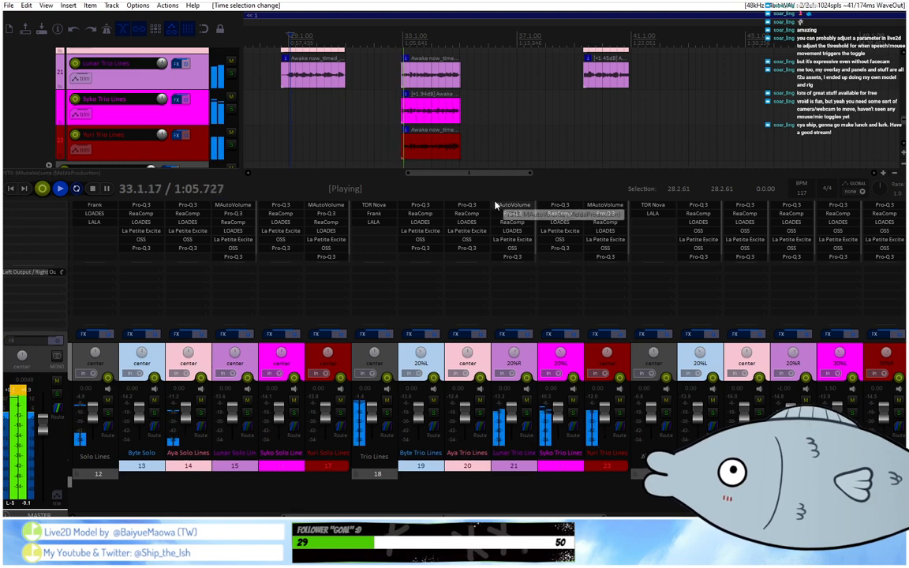
{"action": "left_click", "coordinate": [82, 78]}
{"action": "left_click", "coordinate": [186, 125]}
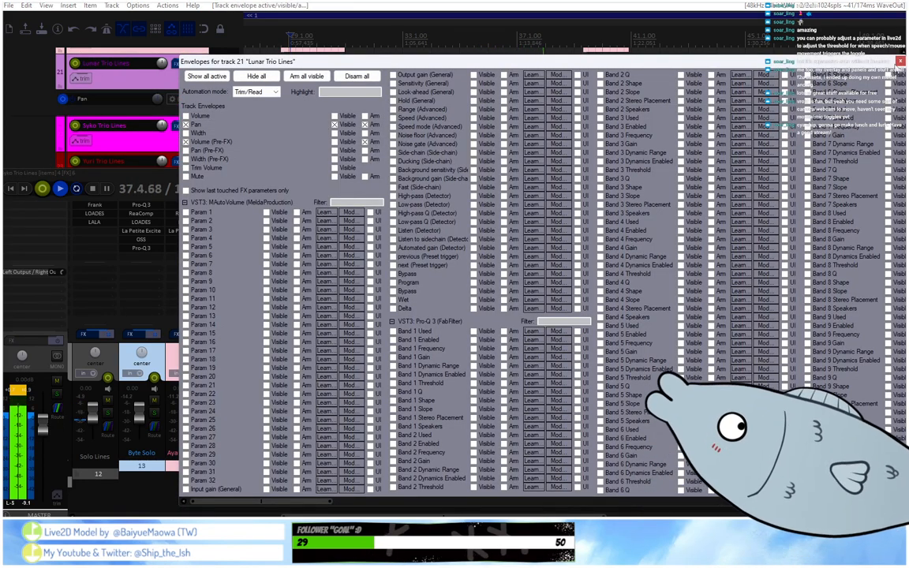
{"action": "left_click", "coordinate": [899, 61]}
Set a time selection from 32.3.67 to 35.1.78 around the trio clips near bar 33.
{"action": "scroll", "coordinate": [392, 36], "scroll_direction": "down", "scroll_amount": 2}
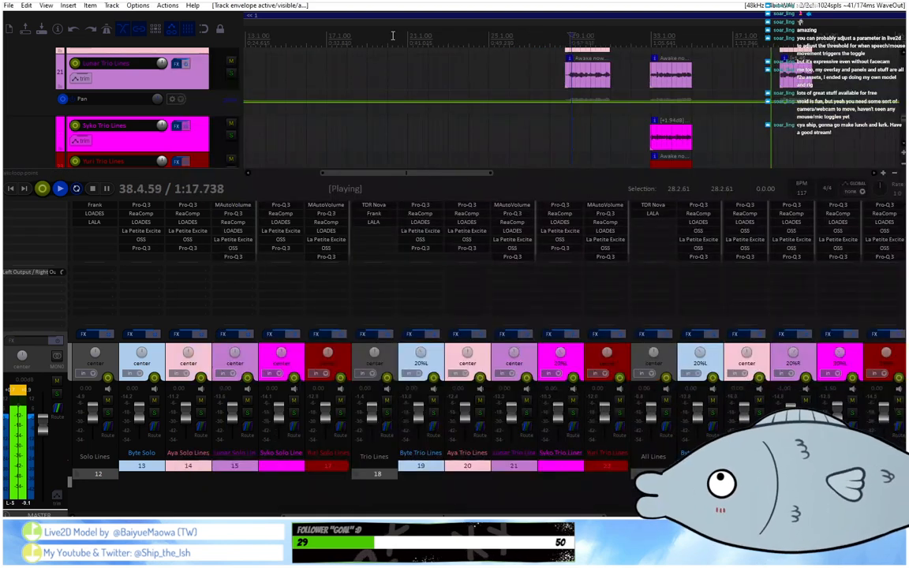
{"action": "scroll", "coordinate": [393, 36], "scroll_direction": "up", "scroll_amount": 2}
{"action": "scroll", "coordinate": [392, 36], "scroll_direction": "down", "scroll_amount": 4}
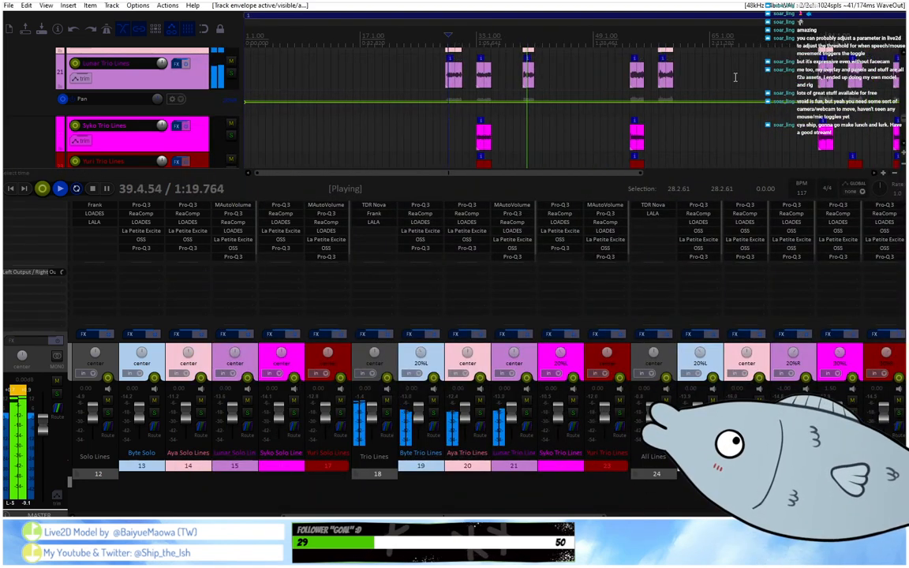
{"action": "scroll", "coordinate": [197, 124], "scroll_direction": "down", "scroll_amount": 1}
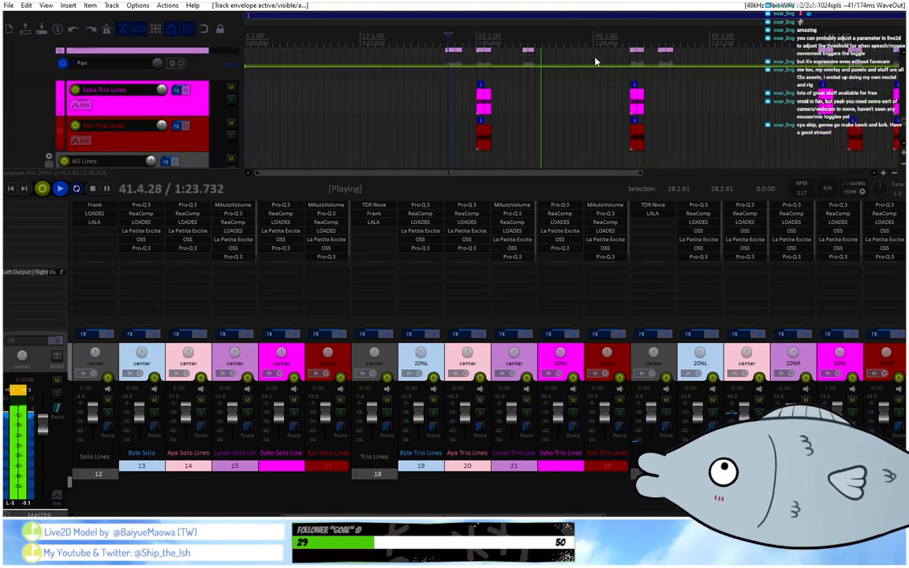
{"action": "scroll", "coordinate": [186, 119], "scroll_direction": "up", "scroll_amount": 1}
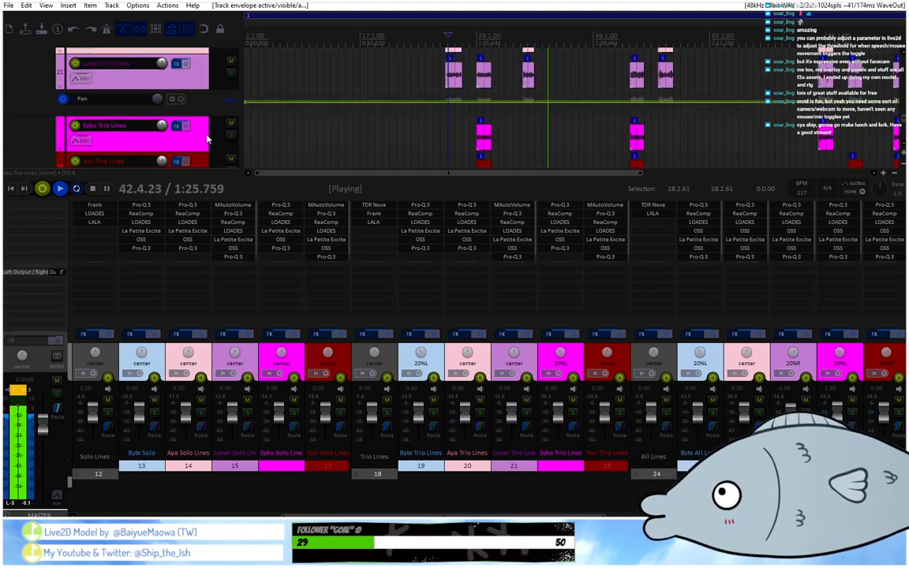
{"action": "scroll", "coordinate": [185, 119], "scroll_direction": "down", "scroll_amount": 1}
{"action": "scroll", "coordinate": [185, 120], "scroll_direction": "up", "scroll_amount": 1}
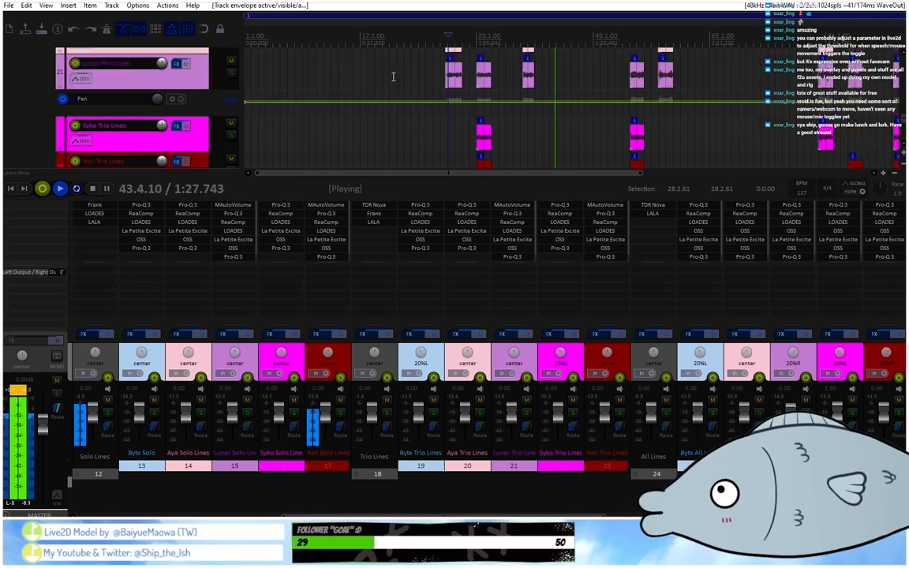
{"action": "left_click_drag", "start_coordinate": [474, 42], "coordinate": [492, 45]}
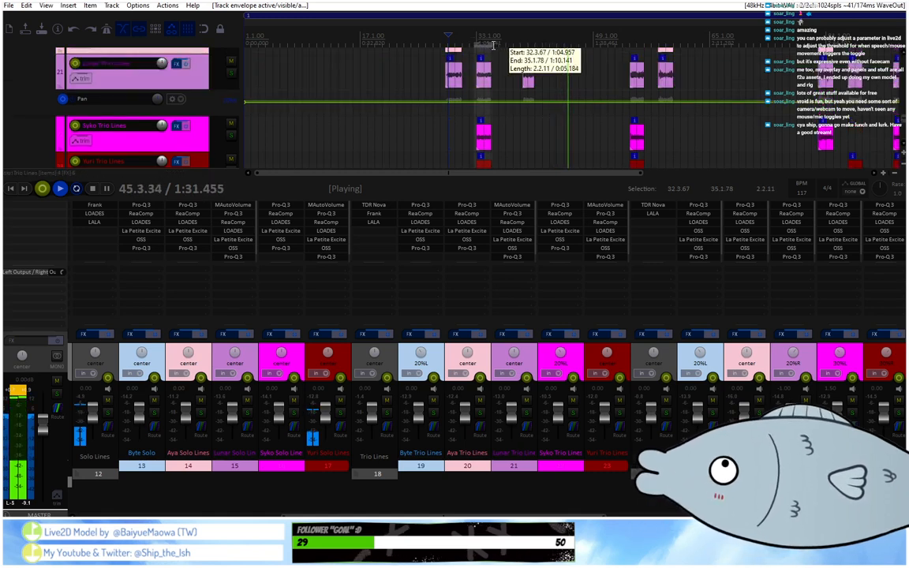
Raise track 21's Pan envelope slightly within the time selection around bar 33.
{"action": "scroll", "coordinate": [626, 27], "scroll_direction": "down", "scroll_amount": 3}
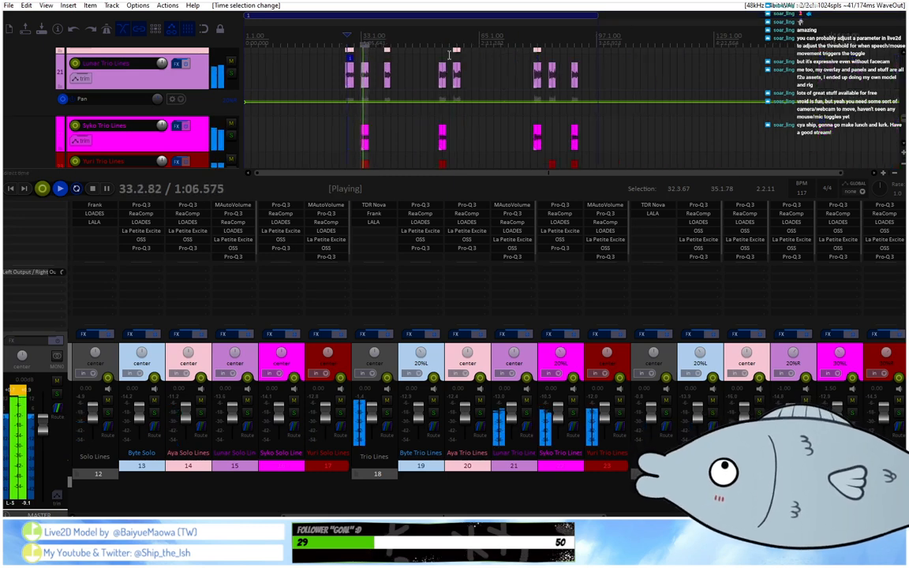
{"action": "scroll", "coordinate": [448, 55], "scroll_direction": "up", "scroll_amount": 5}
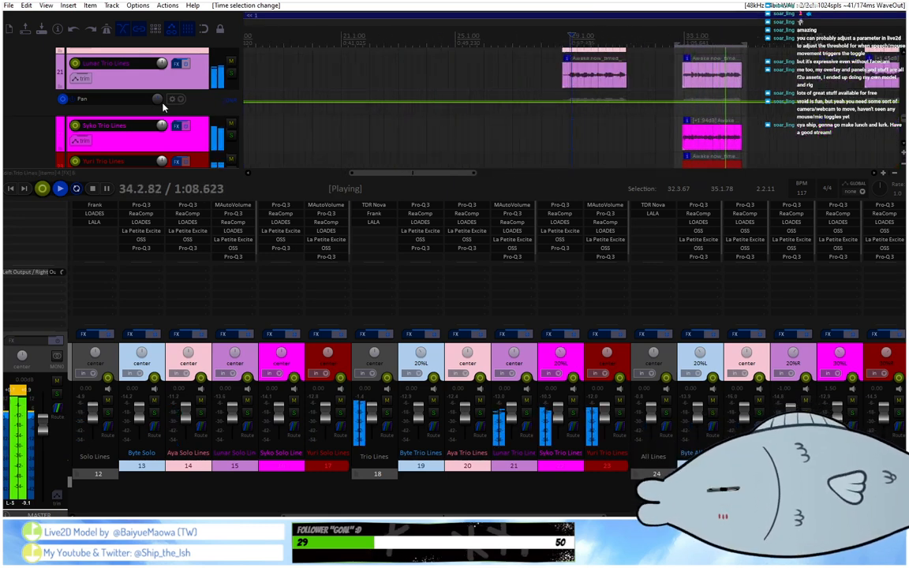
{"action": "scroll", "coordinate": [413, 95], "scroll_direction": "down", "scroll_amount": 1}
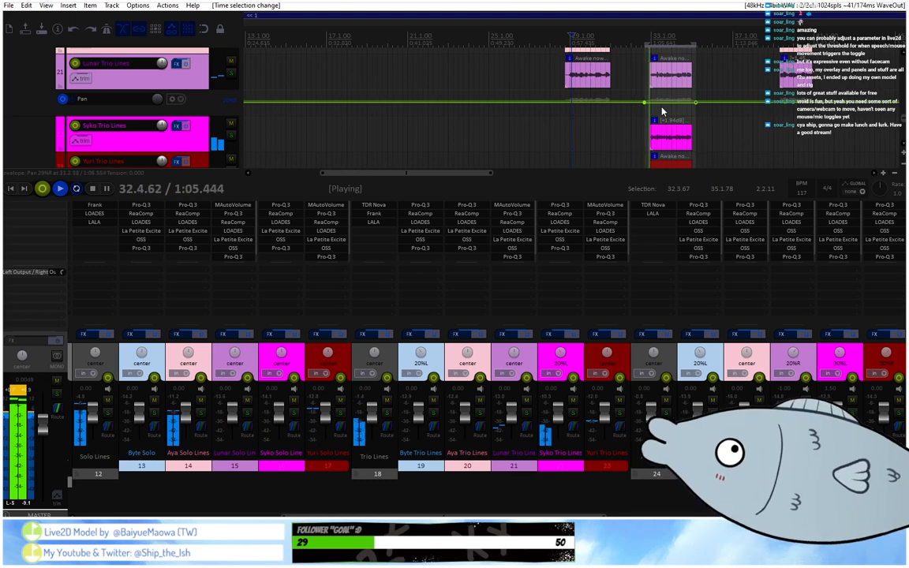
{"action": "left_click_drag", "start_coordinate": [660, 103], "coordinate": [648, 89]}
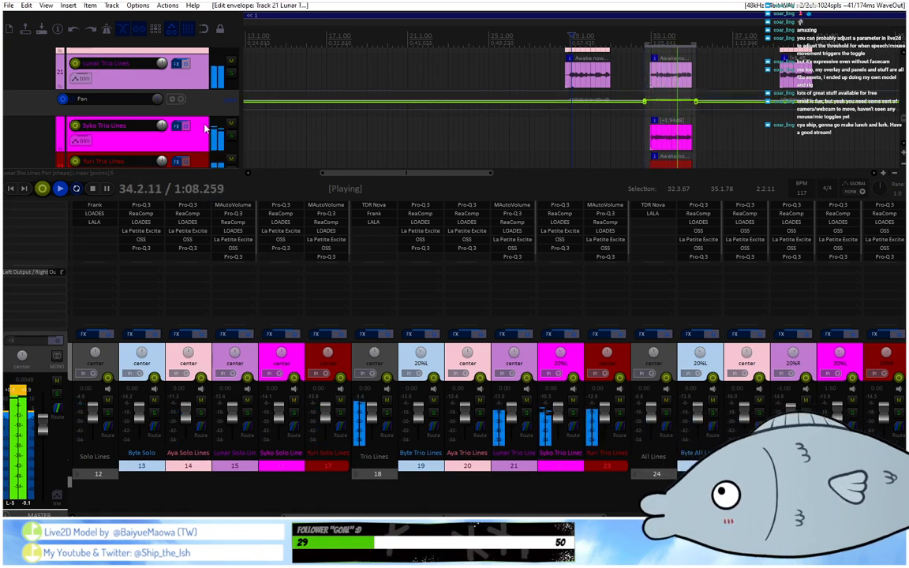
Make the existing Pan envelope on track 23 visible, leaving its Pan (Pre-FX) envelope off.
{"action": "scroll", "coordinate": [165, 128], "scroll_direction": "down", "scroll_amount": 2}
{"action": "left_click", "coordinate": [78, 103]}
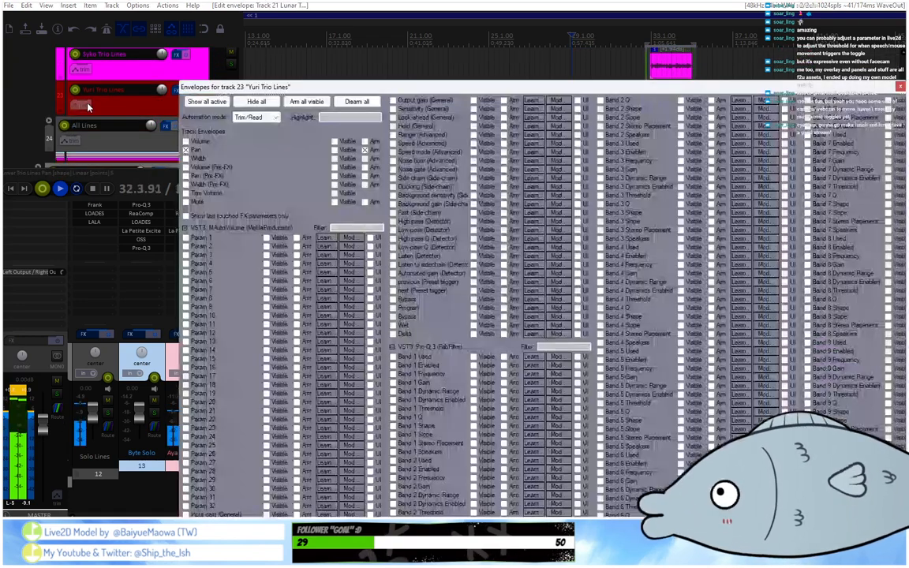
{"action": "left_click", "coordinate": [186, 175]}
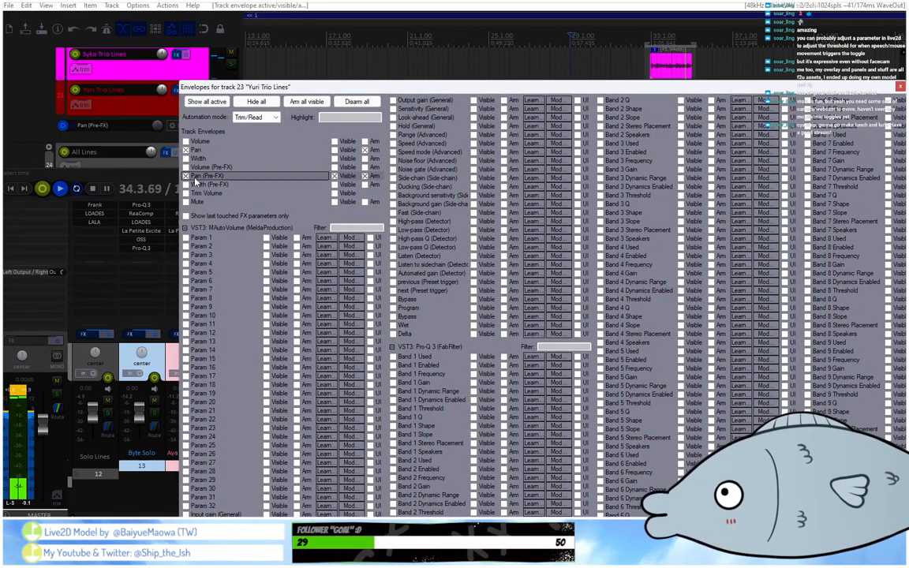
{"action": "left_click", "coordinate": [186, 176]}
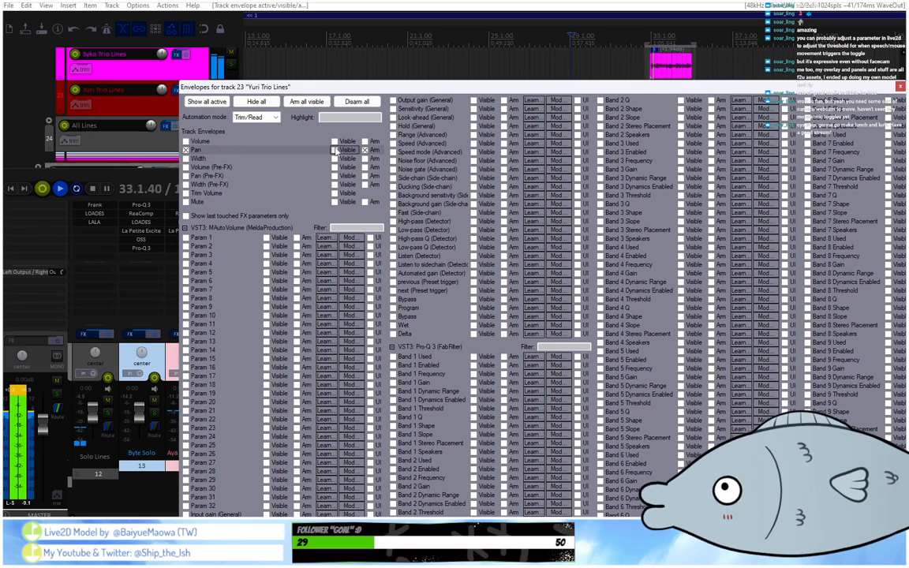
{"action": "left_click", "coordinate": [333, 149]}
{"action": "left_click", "coordinate": [899, 89]}
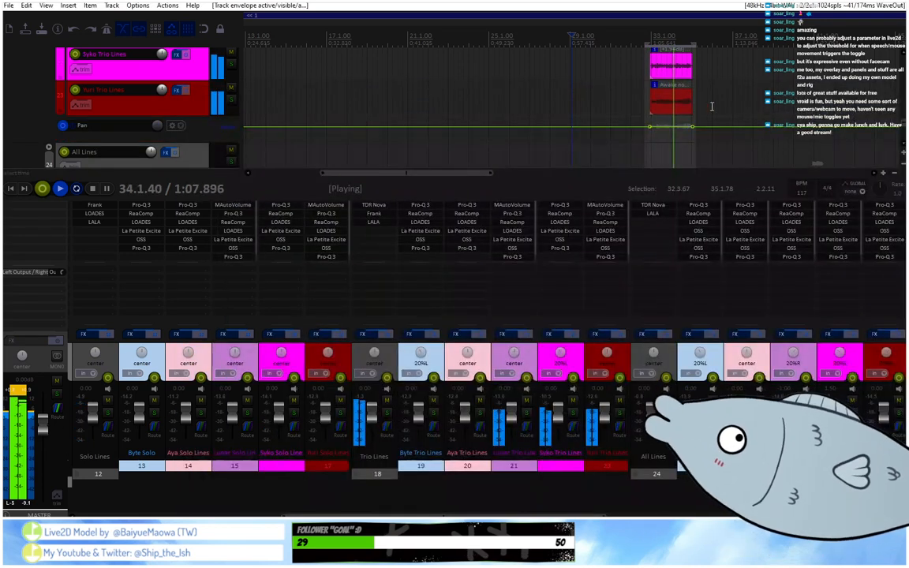
Lower track 23's Pan envelope slightly over the bar 33 clip, clear the time selection, and replay the passage.
{"action": "left_click_drag", "start_coordinate": [672, 132], "coordinate": [671, 132]}
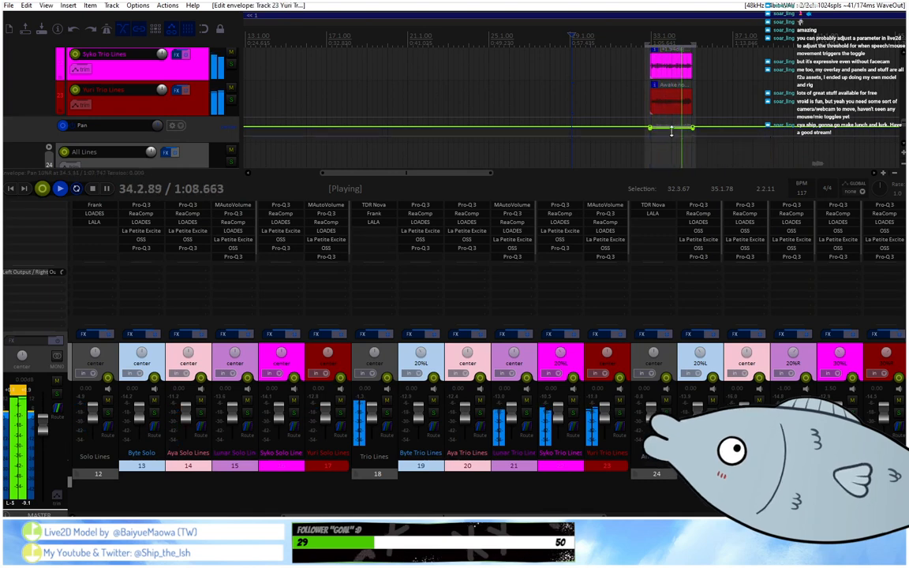
{"action": "left_click_drag", "start_coordinate": [694, 43], "coordinate": [645, 39]}
{"action": "left_click", "coordinate": [650, 39]}
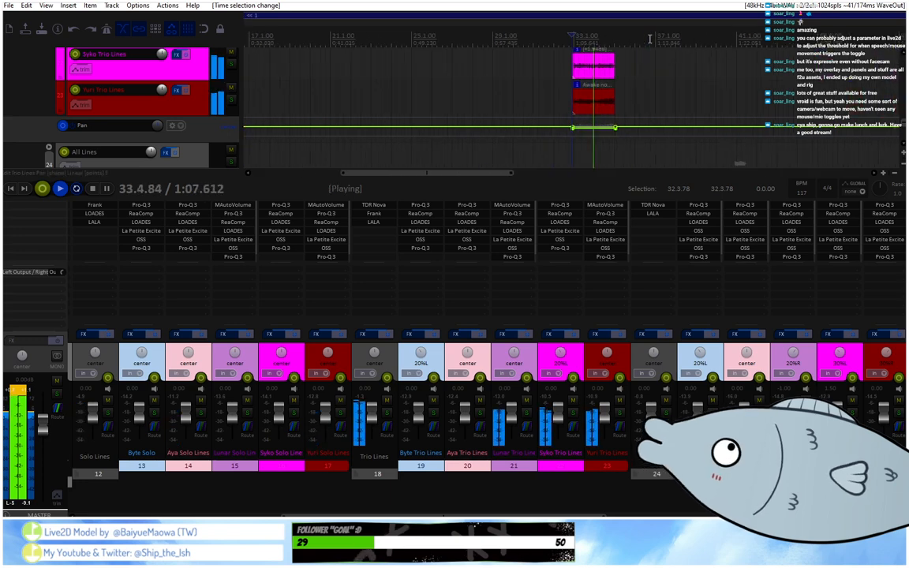
Set a time selection from 53.4.33 to 56.2.25 around the trio clips and raise track 21's Pan envelope to center within it.
{"action": "scroll", "coordinate": [209, 126], "scroll_direction": "up", "scroll_amount": 2}
{"action": "scroll", "coordinate": [498, 37], "scroll_direction": "down", "scroll_amount": 5}
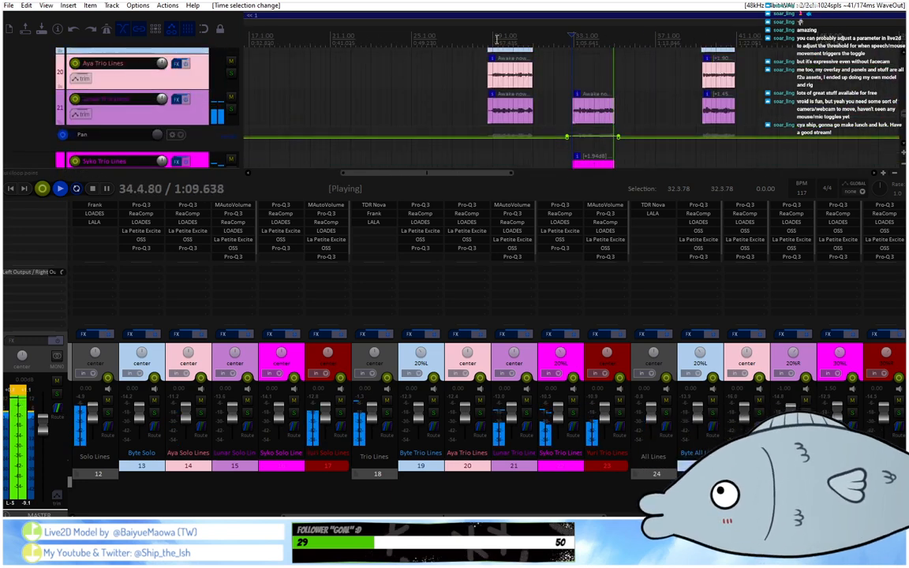
{"action": "left_click", "coordinate": [514, 39]}
{"action": "scroll", "coordinate": [515, 40], "scroll_direction": "up", "scroll_amount": 5}
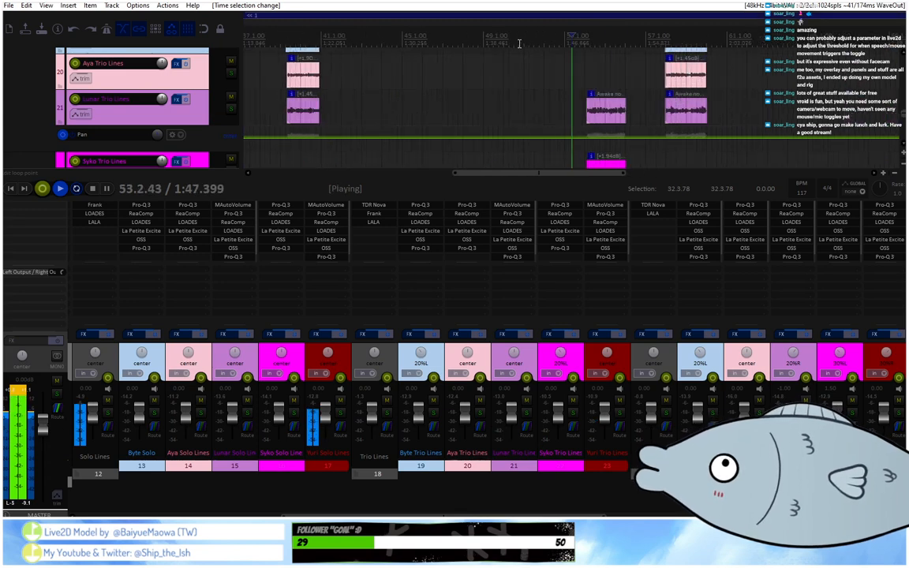
{"action": "scroll", "coordinate": [193, 129], "scroll_direction": "down", "scroll_amount": 1}
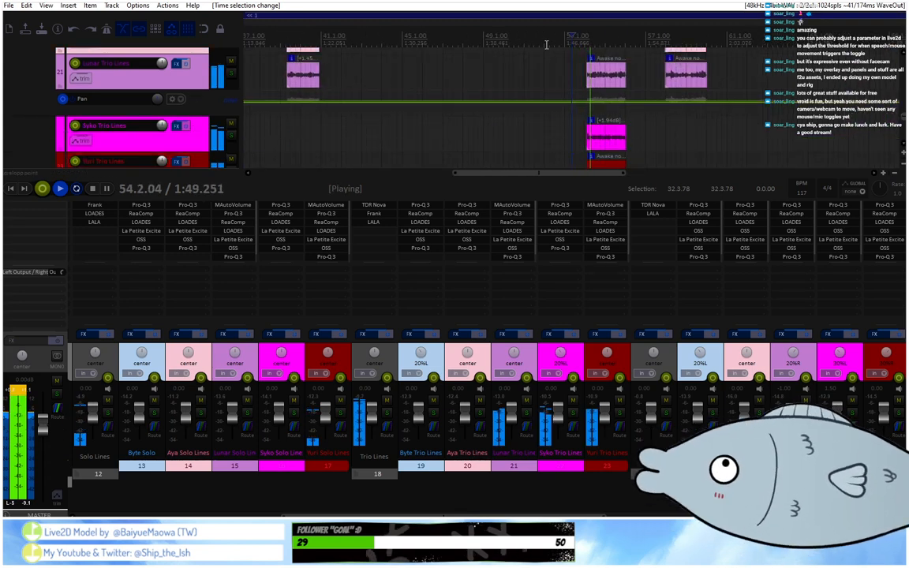
{"action": "left_click_drag", "start_coordinate": [583, 45], "coordinate": [630, 45]}
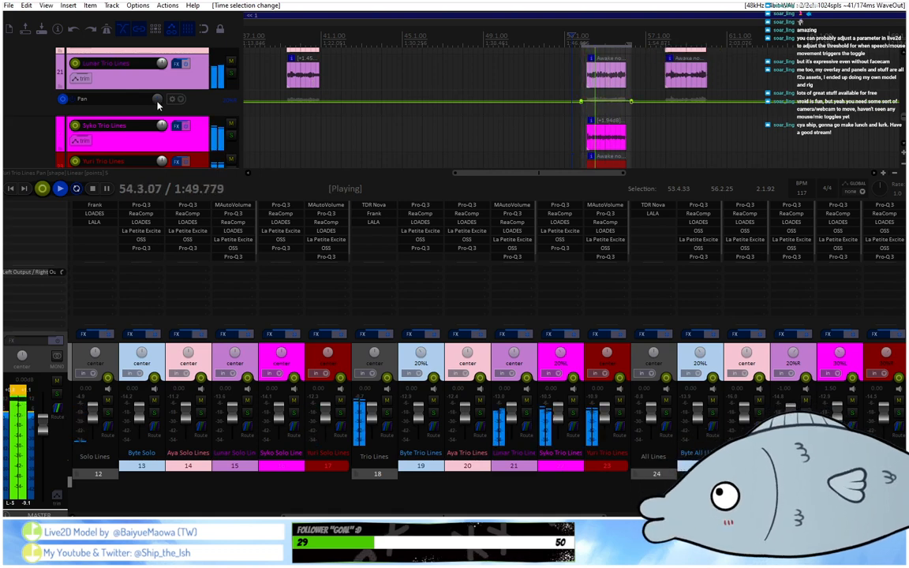
{"action": "left_click_drag", "start_coordinate": [597, 102], "coordinate": [597, 101]}
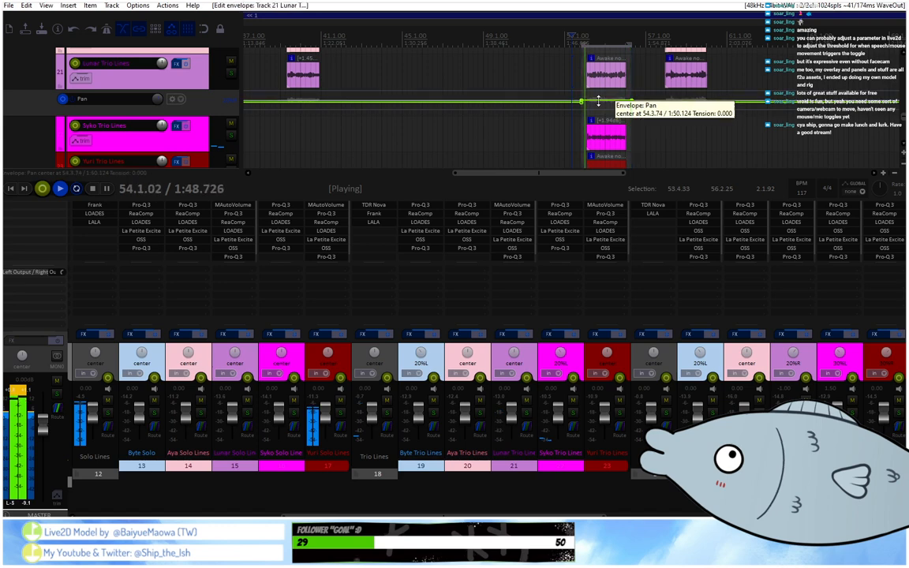
Lower track 23's Pan envelope to 20%R between 53.4.33 and 56.2.25 and clear the time selection.
{"action": "scroll", "coordinate": [174, 117], "scroll_direction": "down", "scroll_amount": 2}
{"action": "scroll", "coordinate": [169, 112], "scroll_direction": "up", "scroll_amount": 1}
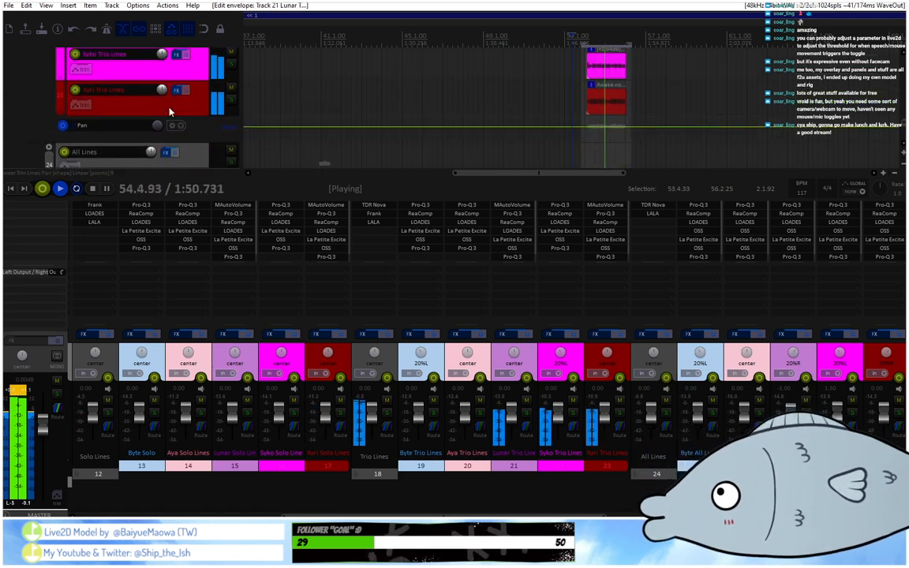
{"action": "left_click_drag", "start_coordinate": [605, 127], "coordinate": [608, 132]}
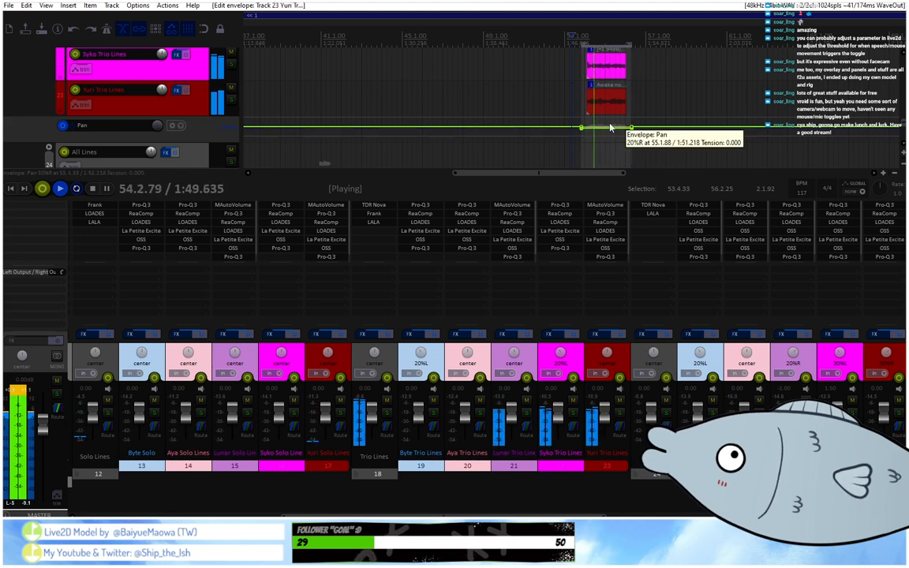
{"action": "left_click_drag", "start_coordinate": [628, 46], "coordinate": [582, 47]}
{"action": "scroll", "coordinate": [582, 47], "scroll_direction": "down", "scroll_amount": 4}
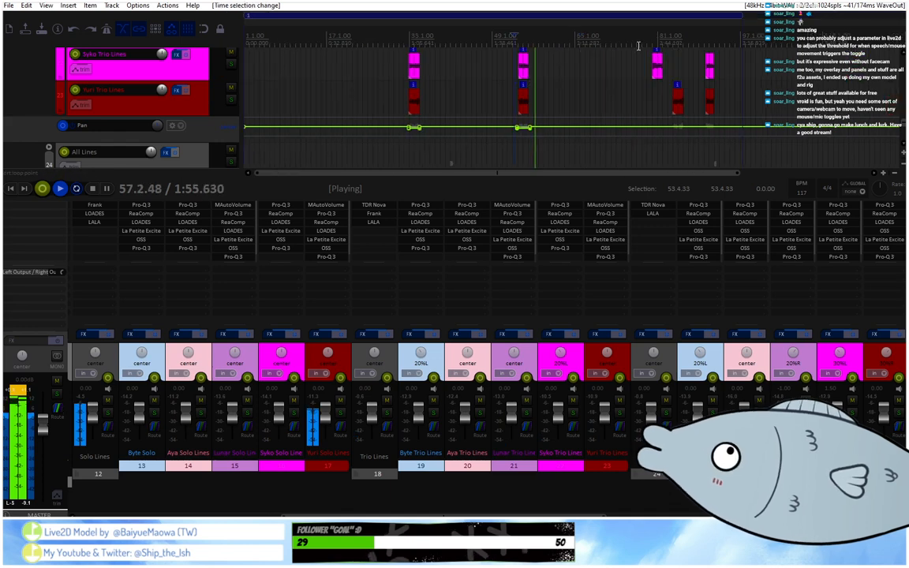
Set a time selection from 83.4.00 to 86.1.96 around the trio clips and raise track 21's Pan envelope to center within it.
{"action": "left_click", "coordinate": [668, 42]}
{"action": "scroll", "coordinate": [669, 43], "scroll_direction": "up", "scroll_amount": 4}
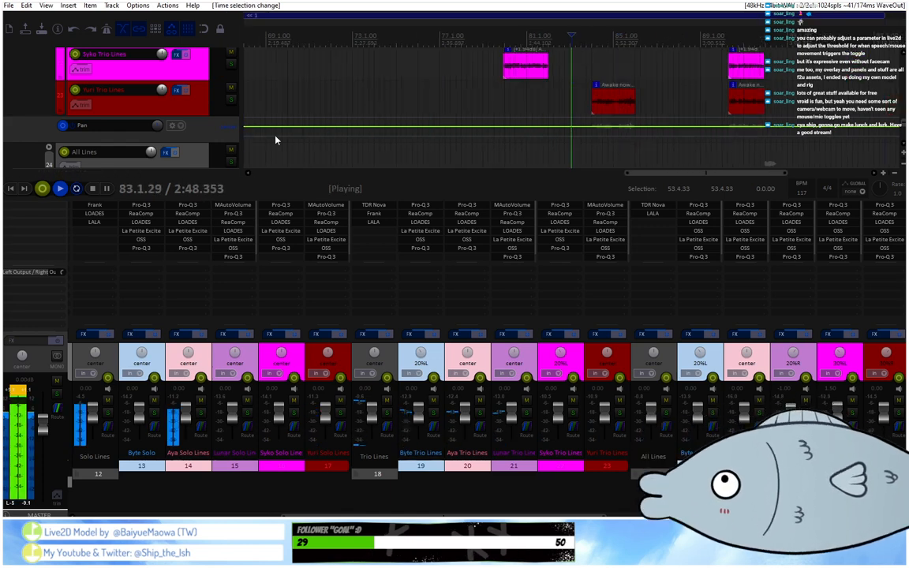
{"action": "scroll", "coordinate": [205, 139], "scroll_direction": "up", "scroll_amount": 3}
{"action": "scroll", "coordinate": [205, 140], "scroll_direction": "up", "scroll_amount": 1}
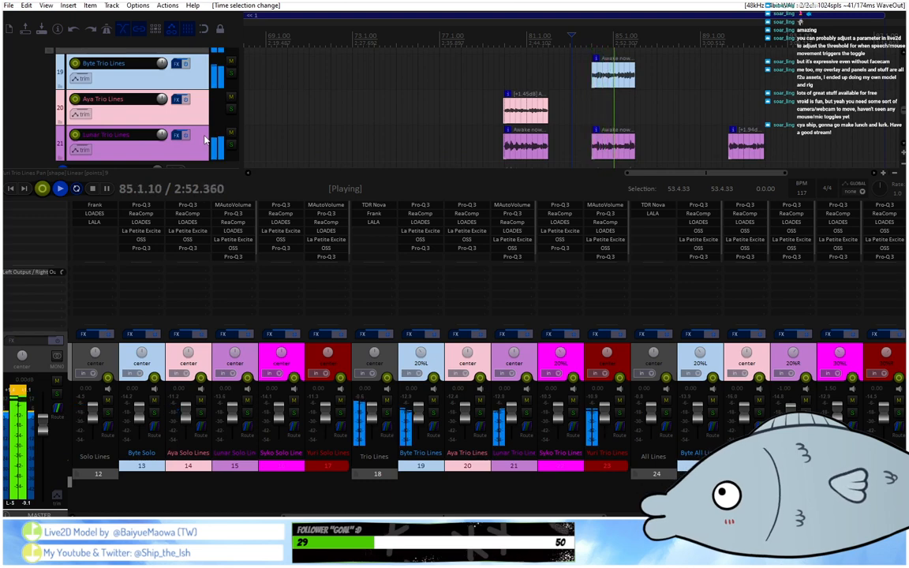
{"action": "scroll", "coordinate": [204, 139], "scroll_direction": "down", "scroll_amount": 2}
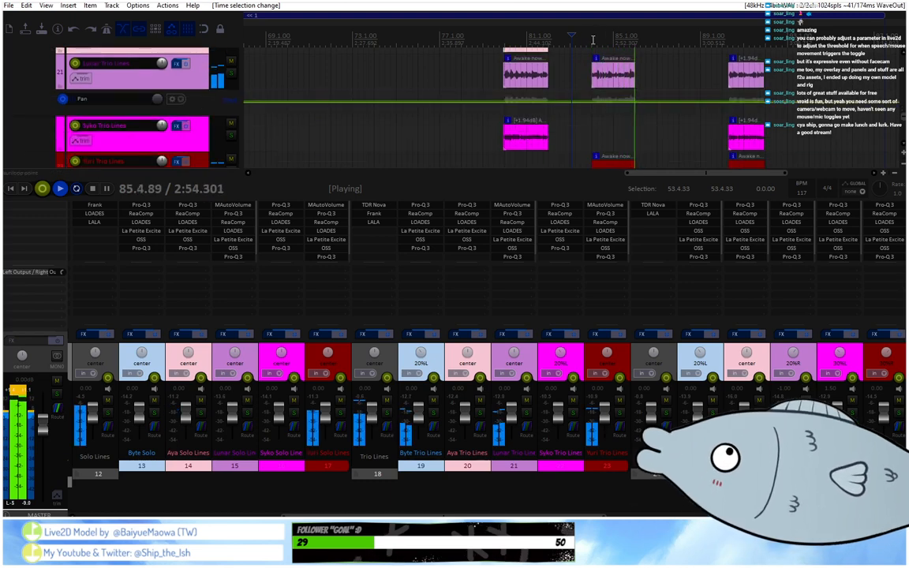
{"action": "left_click_drag", "start_coordinate": [588, 42], "coordinate": [641, 45]}
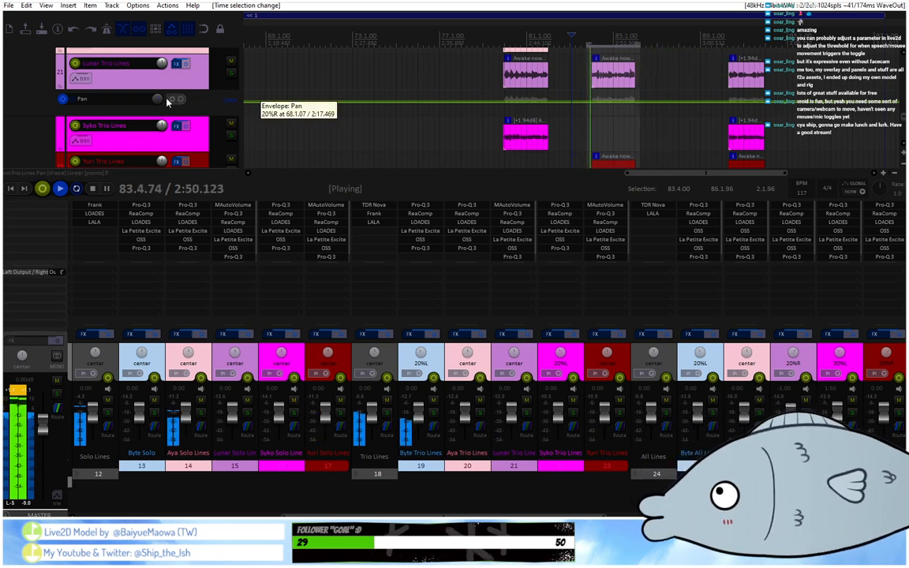
{"action": "left_click_drag", "start_coordinate": [608, 102], "coordinate": [605, 92]}
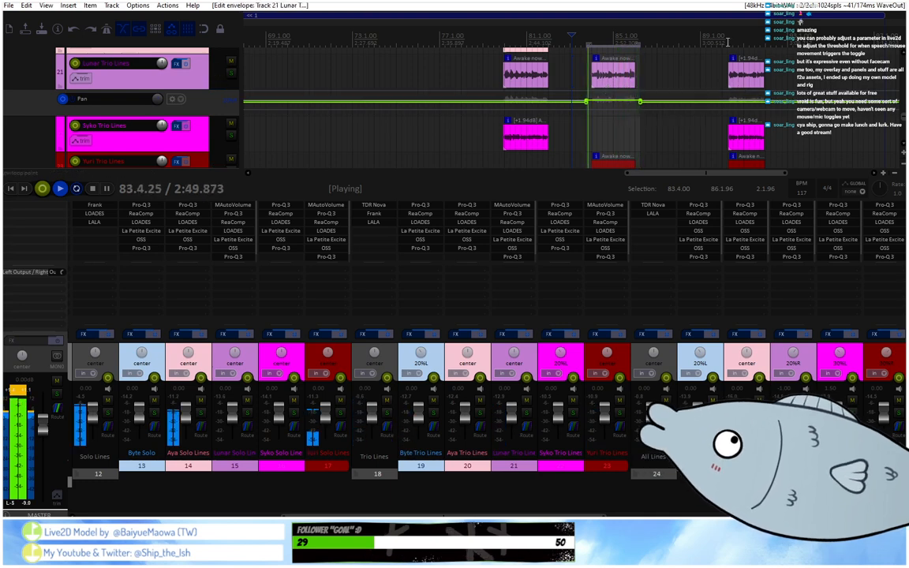
Delete track 21's Pan envelope points at 86.1.96, where the time selection ends.
{"action": "left_click", "coordinate": [643, 102], "text": "alt"}
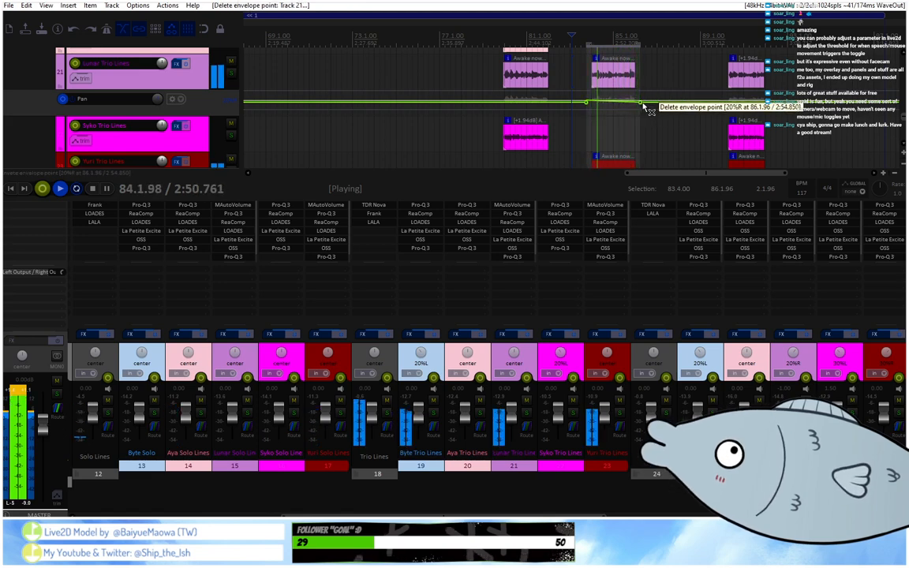
{"action": "left_click", "coordinate": [645, 101], "text": "ctrl+shift"}
{"action": "scroll", "coordinate": [647, 104], "scroll_direction": "up", "scroll_amount": 4}
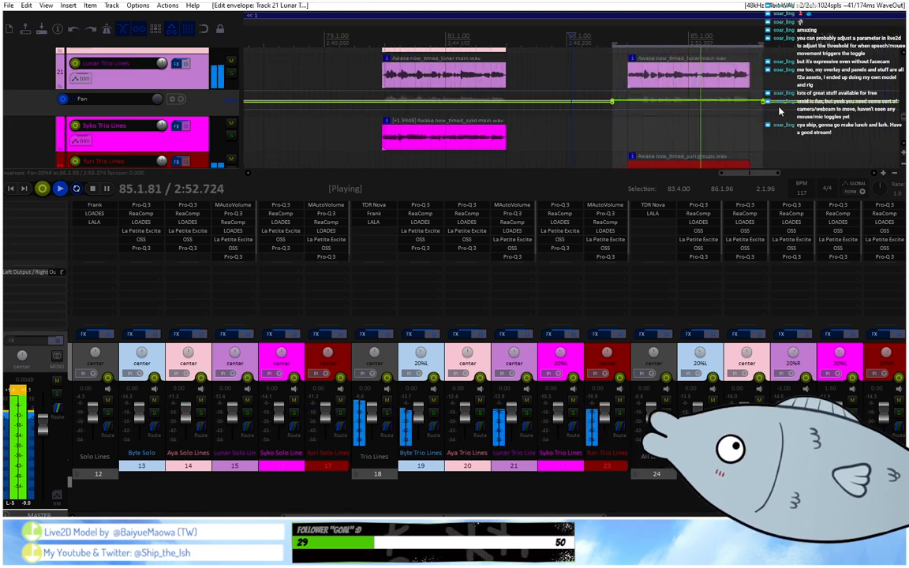
{"action": "left_click", "coordinate": [764, 102], "text": "alt"}
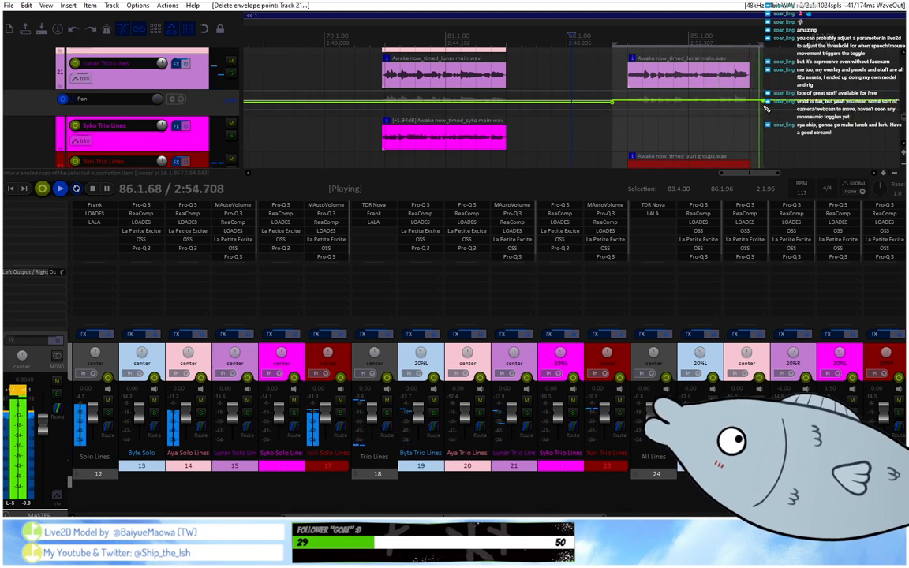
Clear the whole Pan envelope on track 23 and set the track's own pan to 20%R.
{"action": "scroll", "coordinate": [669, 119], "scroll_direction": "down", "scroll_amount": 5}
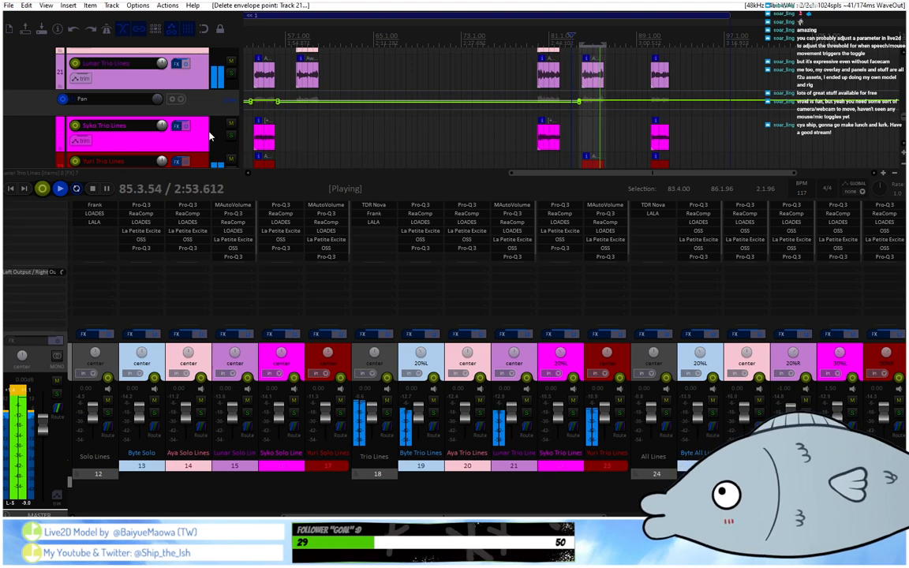
{"action": "scroll", "coordinate": [209, 136], "scroll_direction": "down", "scroll_amount": 2}
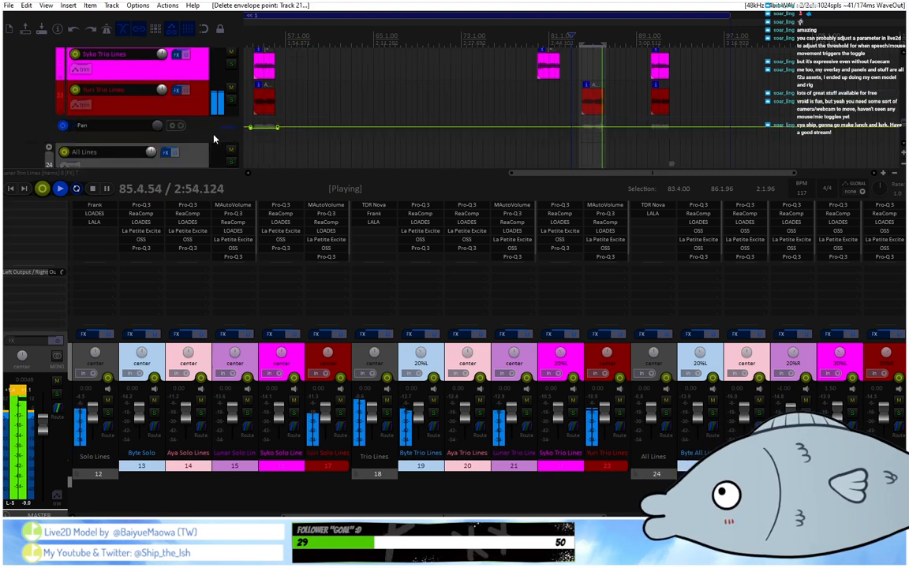
{"action": "right_click", "coordinate": [165, 132]}
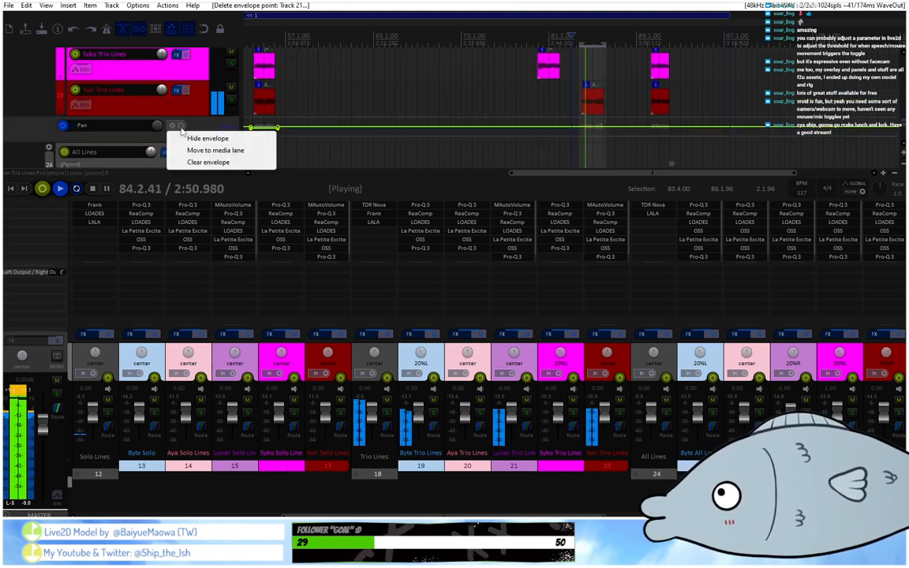
{"action": "left_click", "coordinate": [204, 161]}
{"action": "left_click", "coordinate": [456, 299]}
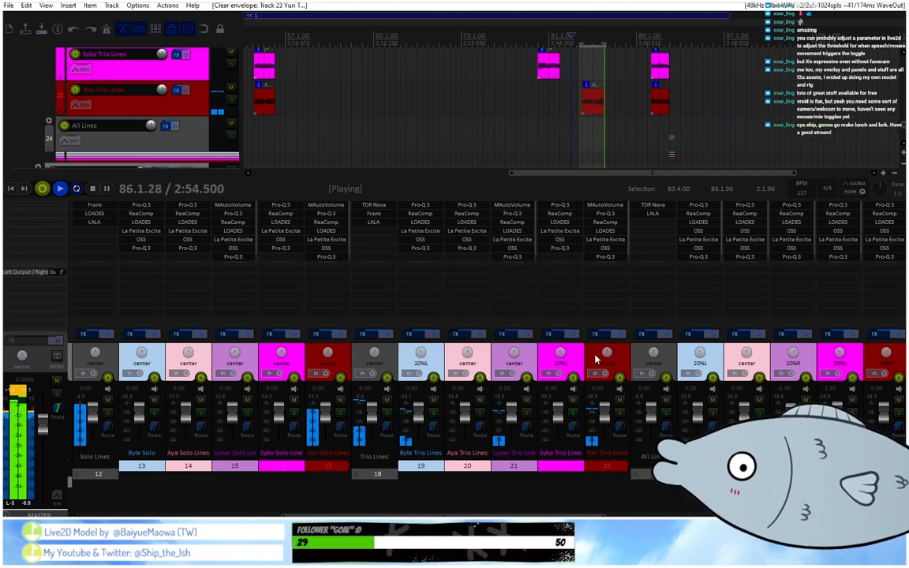
{"action": "scroll", "coordinate": [549, 317], "scroll_direction": "left", "scroll_amount": 3}
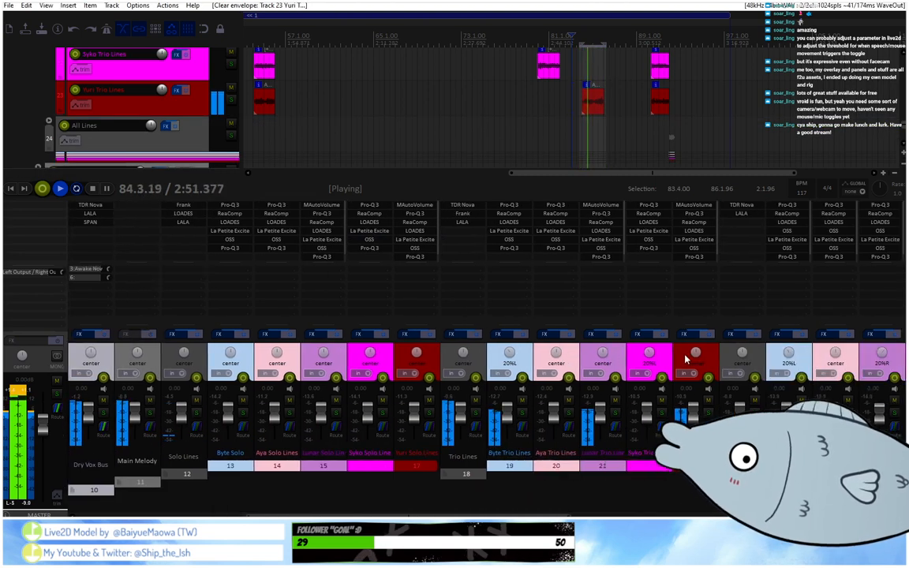
{"action": "left_click_drag", "start_coordinate": [694, 353], "coordinate": [694, 343]}
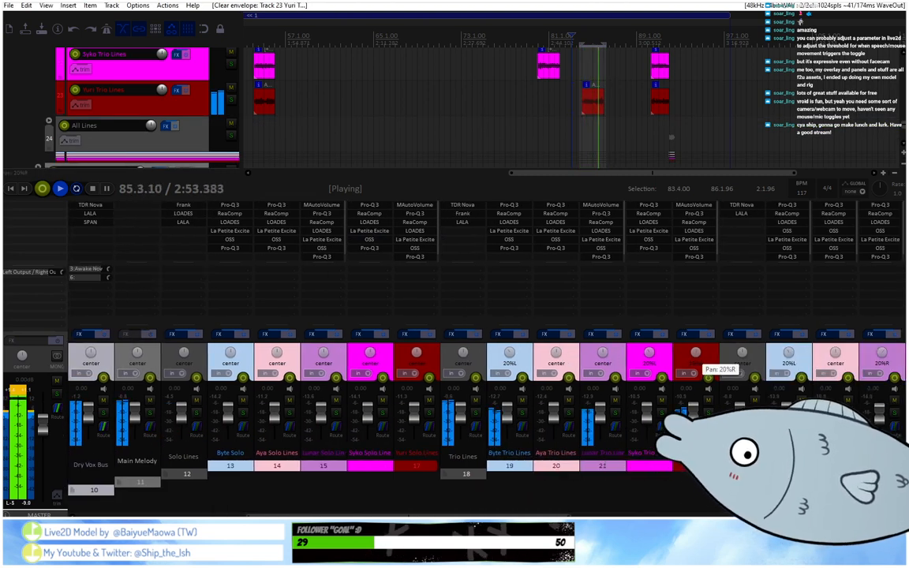
Clear the time selection, listen to the trio passage from about bar 90, and stop playback.
{"action": "left_click_drag", "start_coordinate": [604, 45], "coordinate": [582, 41]}
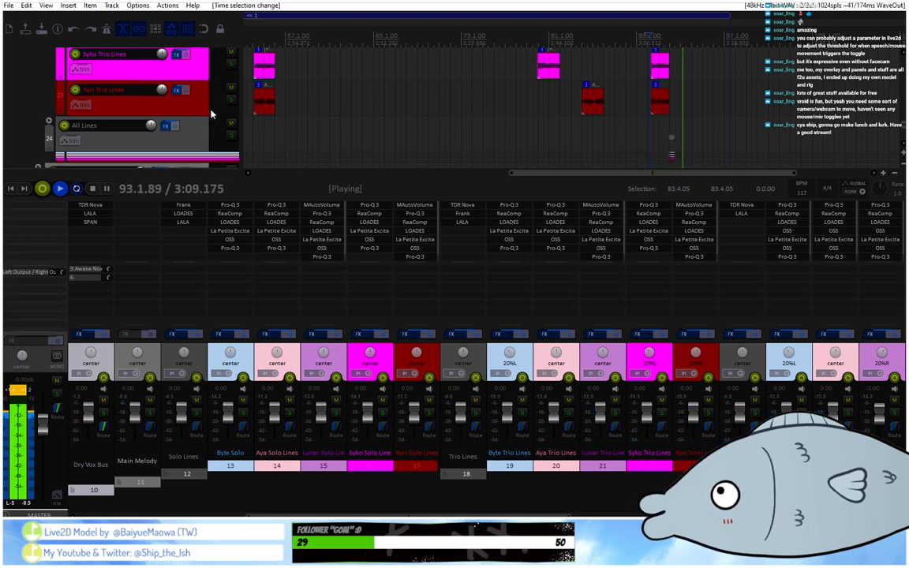
{"action": "scroll", "coordinate": [187, 97], "scroll_direction": "up", "scroll_amount": 2}
{"action": "scroll", "coordinate": [580, 46], "scroll_direction": "down", "scroll_amount": 4}
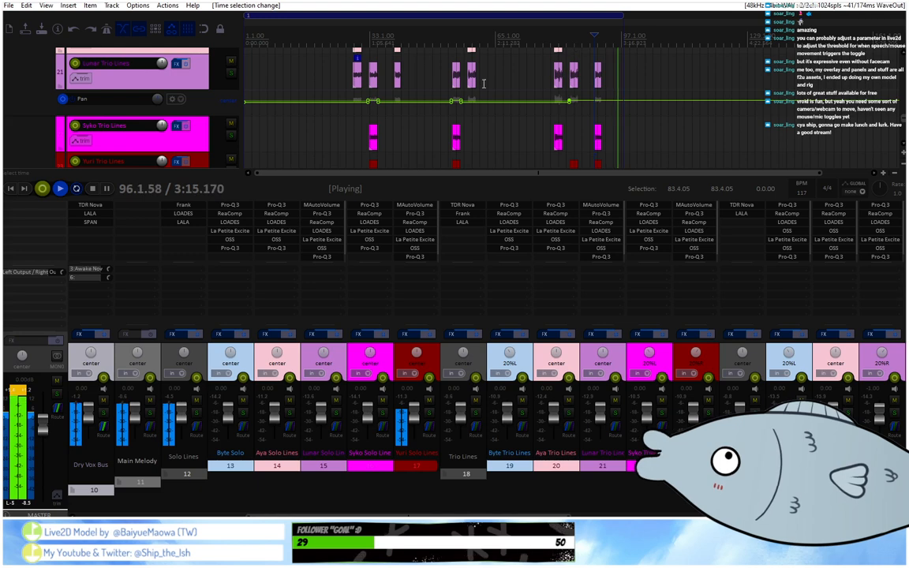
{"action": "key", "text": "space"}
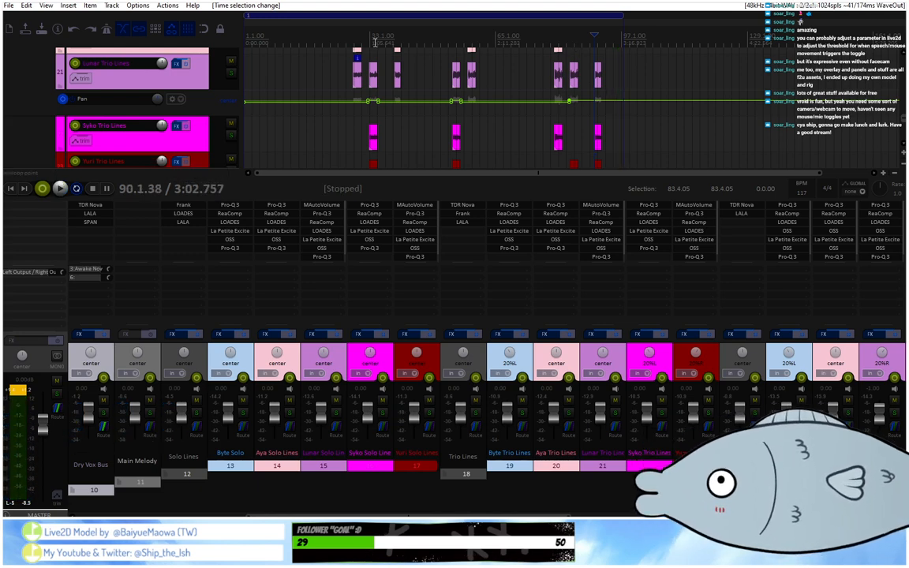
Play the mix from about 28.2.60 and check the trio clips on tracks 20 to 23 and track 21's Pan envelope.
{"action": "scroll", "coordinate": [374, 46], "scroll_direction": "up", "scroll_amount": 3}
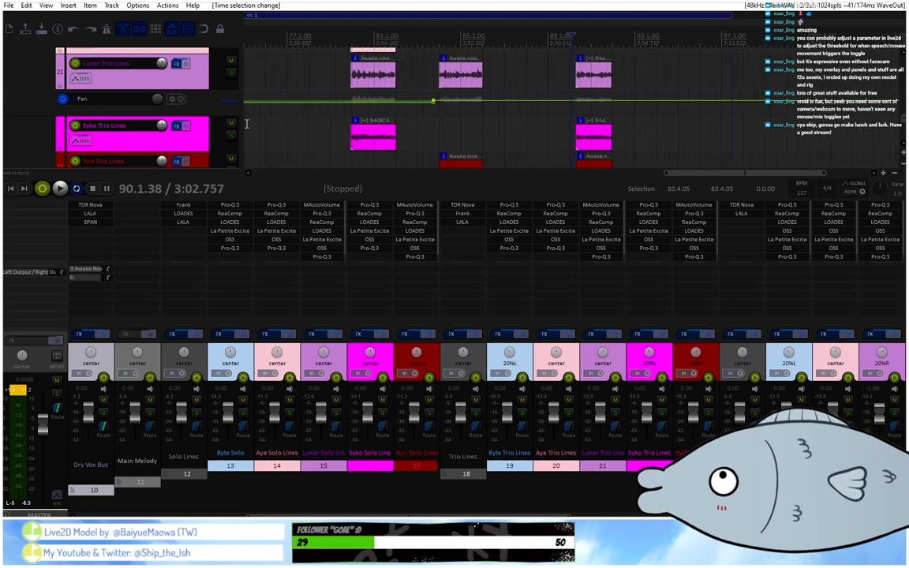
{"action": "scroll", "coordinate": [169, 125], "scroll_direction": "down", "scroll_amount": 1}
{"action": "scroll", "coordinate": [190, 144], "scroll_direction": "up", "scroll_amount": 1}
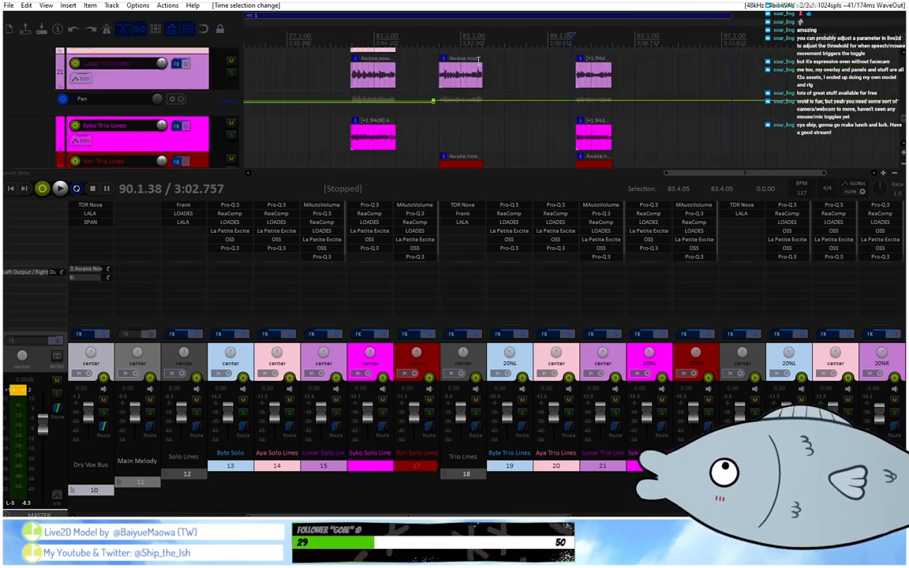
{"action": "scroll", "coordinate": [478, 62], "scroll_direction": "down", "scroll_amount": 1}
{"action": "scroll", "coordinate": [477, 61], "scroll_direction": "up", "scroll_amount": 2}
{"action": "scroll", "coordinate": [474, 37], "scroll_direction": "down", "scroll_amount": 2}
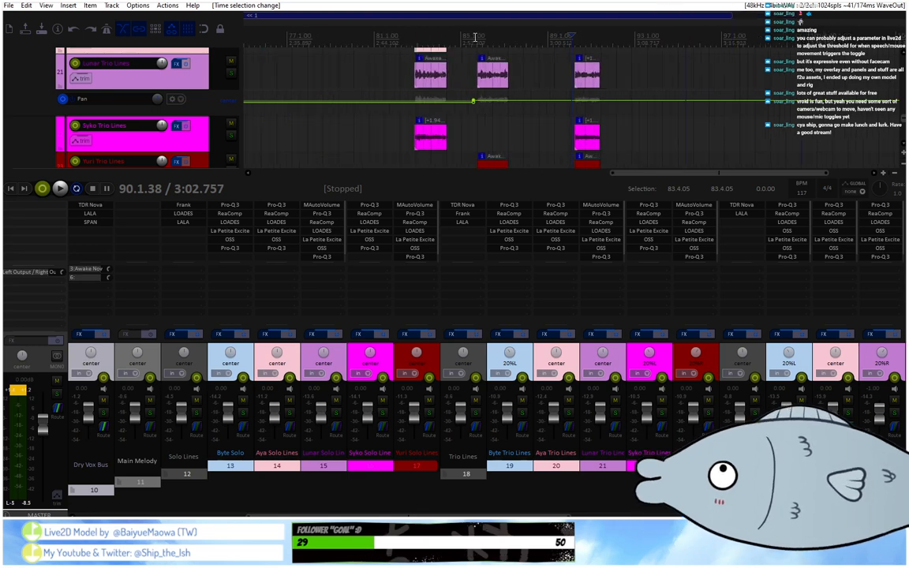
{"action": "scroll", "coordinate": [475, 37], "scroll_direction": "down", "scroll_amount": 3}
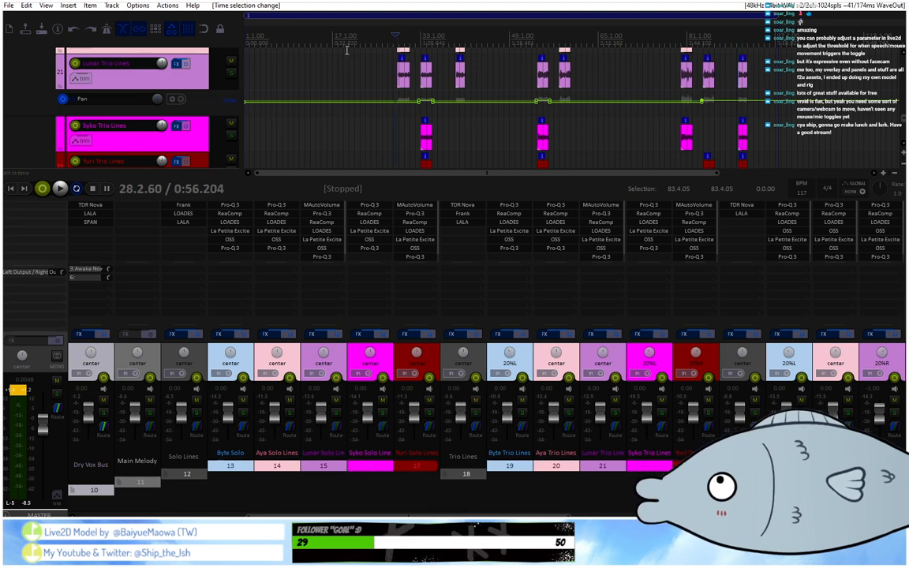
{"action": "key", "text": "space"}
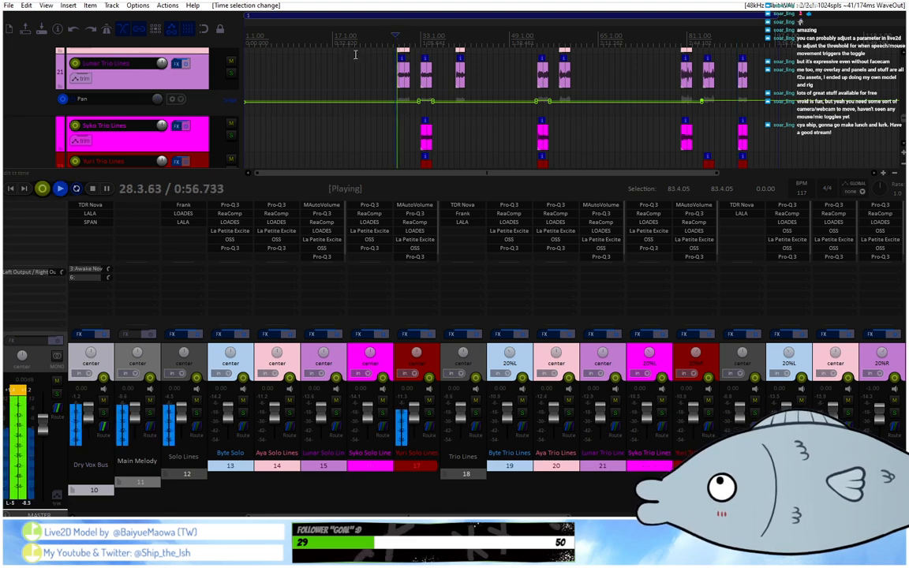
{"action": "scroll", "coordinate": [455, 38], "scroll_direction": "up", "scroll_amount": 2}
{"action": "scroll", "coordinate": [208, 114], "scroll_direction": "up", "scroll_amount": 1}
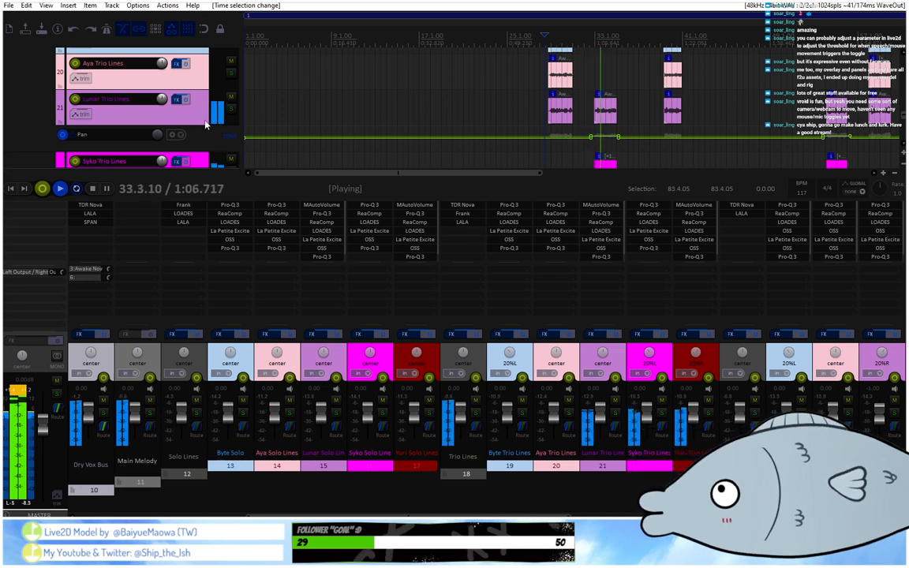
{"action": "scroll", "coordinate": [201, 122], "scroll_direction": "down", "scroll_amount": 2}
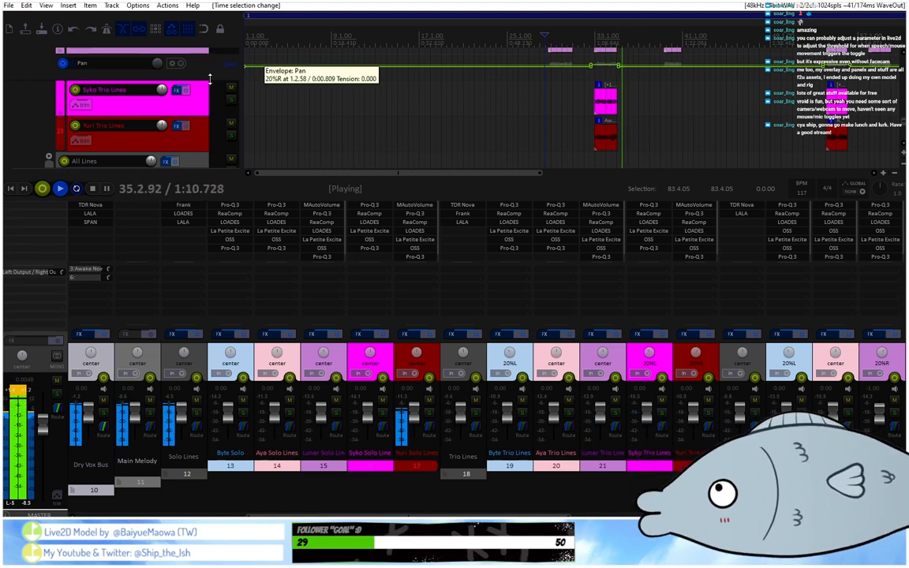
{"action": "scroll", "coordinate": [252, 63], "scroll_direction": "up", "scroll_amount": 2}
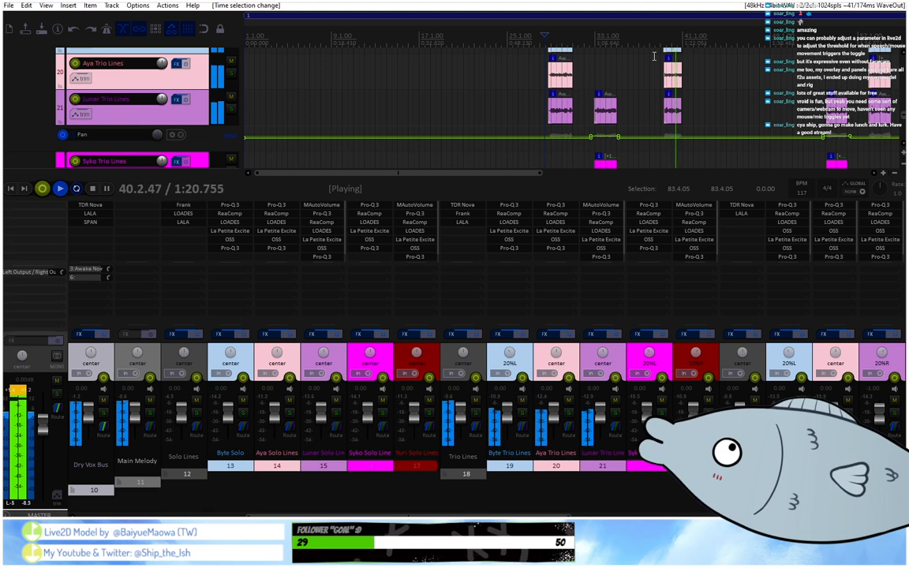
{"action": "scroll", "coordinate": [652, 55], "scroll_direction": "down", "scroll_amount": 3}
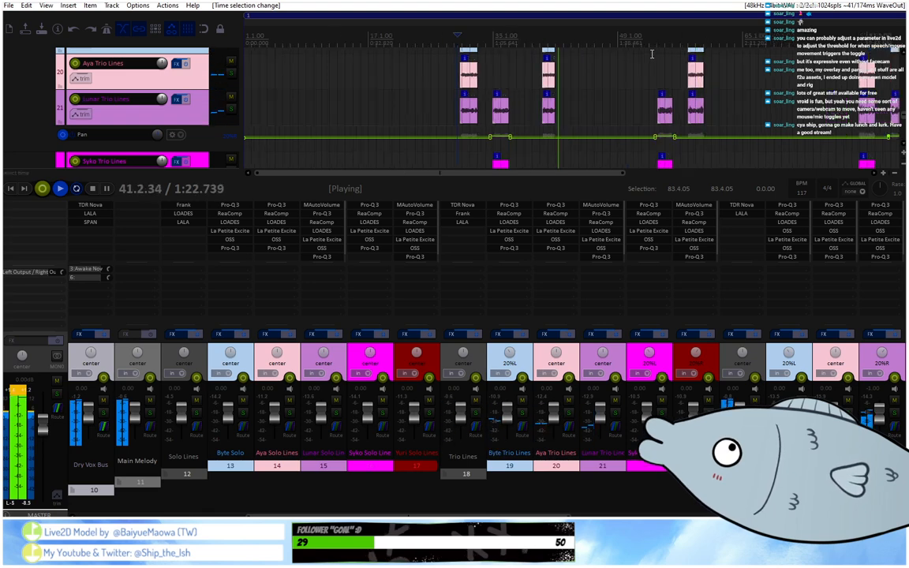
{"action": "scroll", "coordinate": [214, 105], "scroll_direction": "down", "scroll_amount": 3}
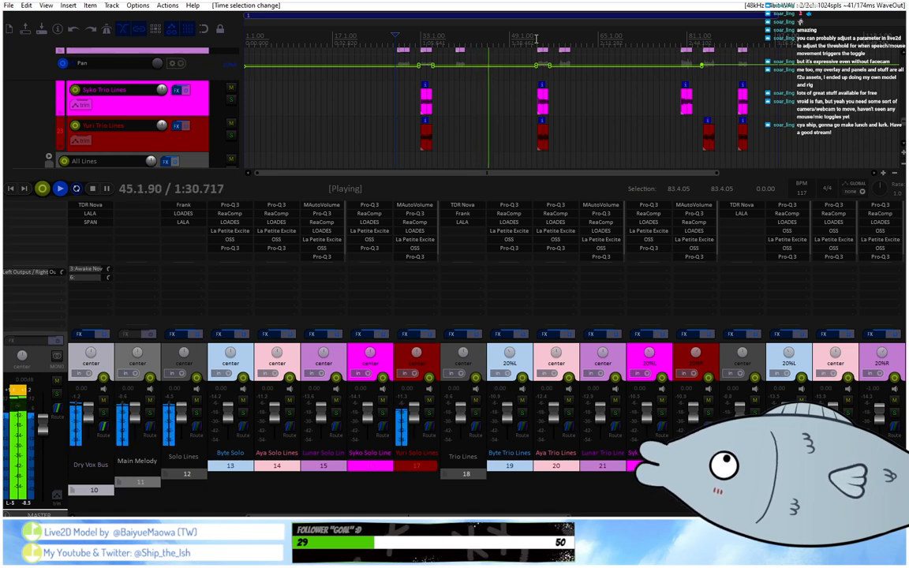
Inspect the LOADES de-esser on the Solo Lines folder track while replaying from about bar 47, and close it.
{"action": "scroll", "coordinate": [201, 111], "scroll_direction": "up", "scroll_amount": 5}
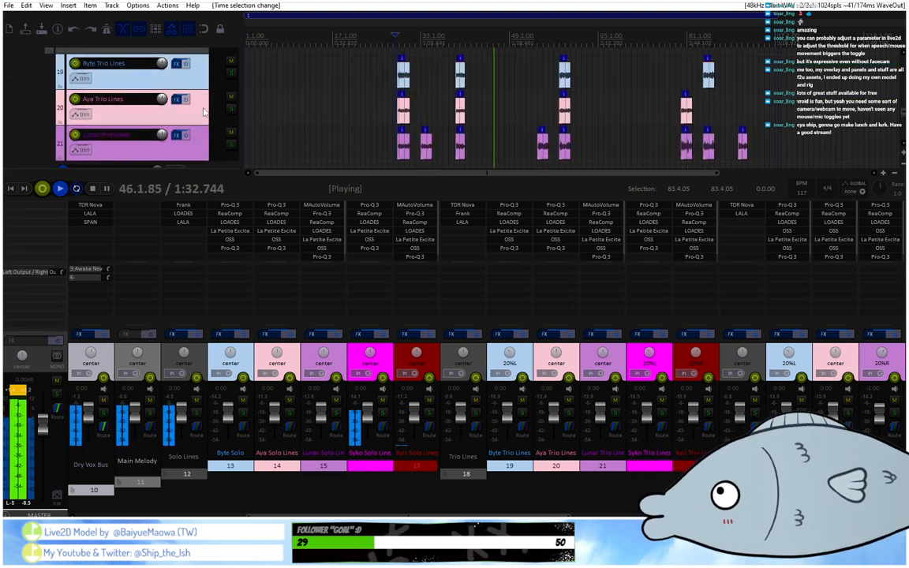
{"action": "scroll", "coordinate": [202, 112], "scroll_direction": "up", "scroll_amount": 2}
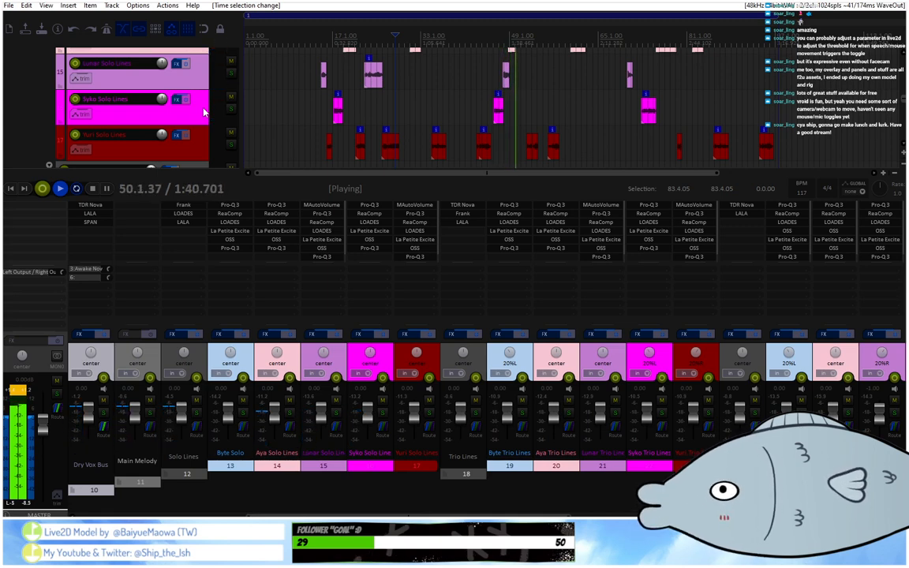
{"action": "left_click", "coordinate": [183, 213]}
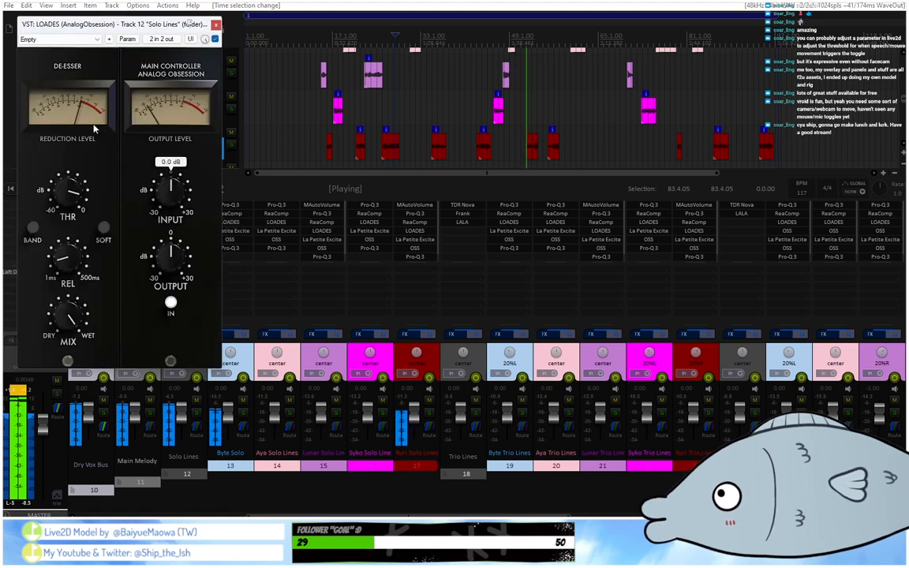
{"action": "left_click", "coordinate": [499, 42]}
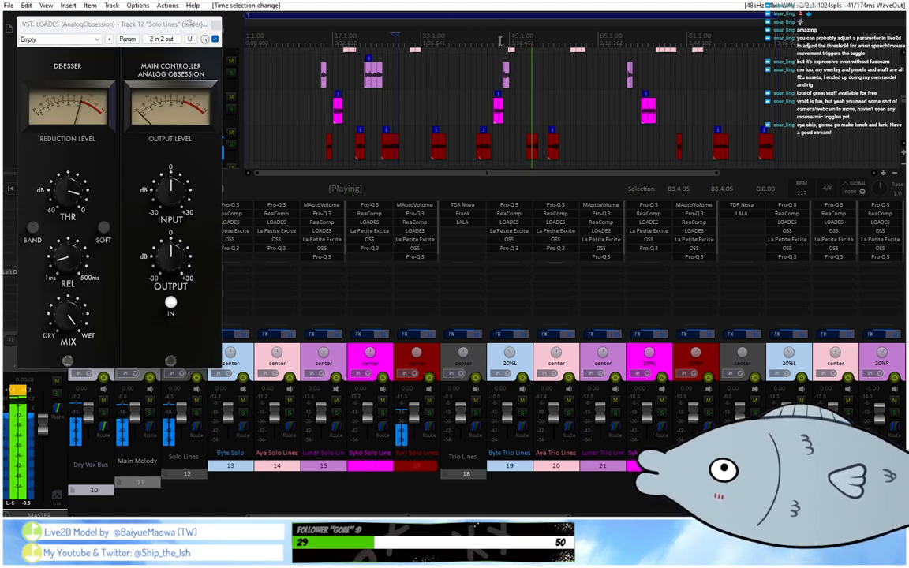
{"action": "left_click", "coordinate": [275, 223]}
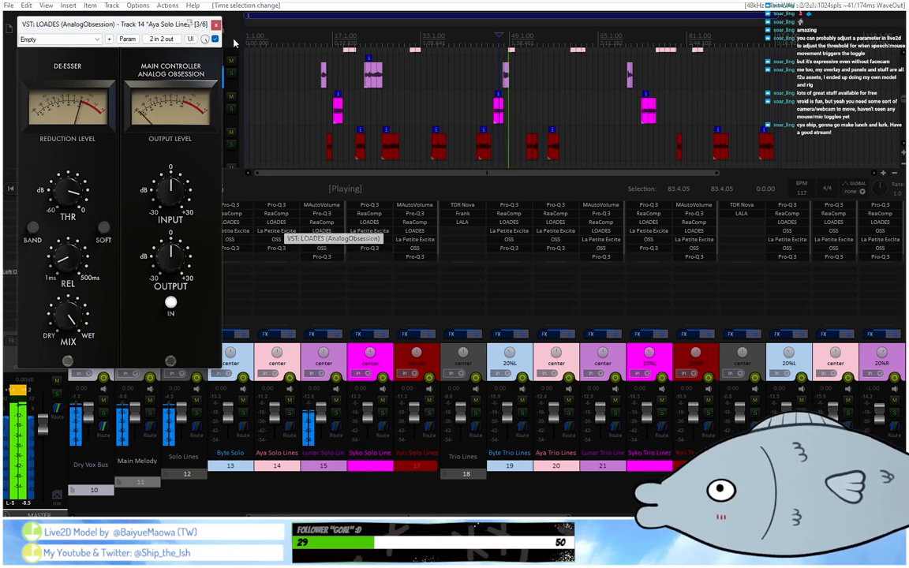
{"action": "left_click", "coordinate": [276, 224]}
{"action": "left_click", "coordinate": [216, 23]}
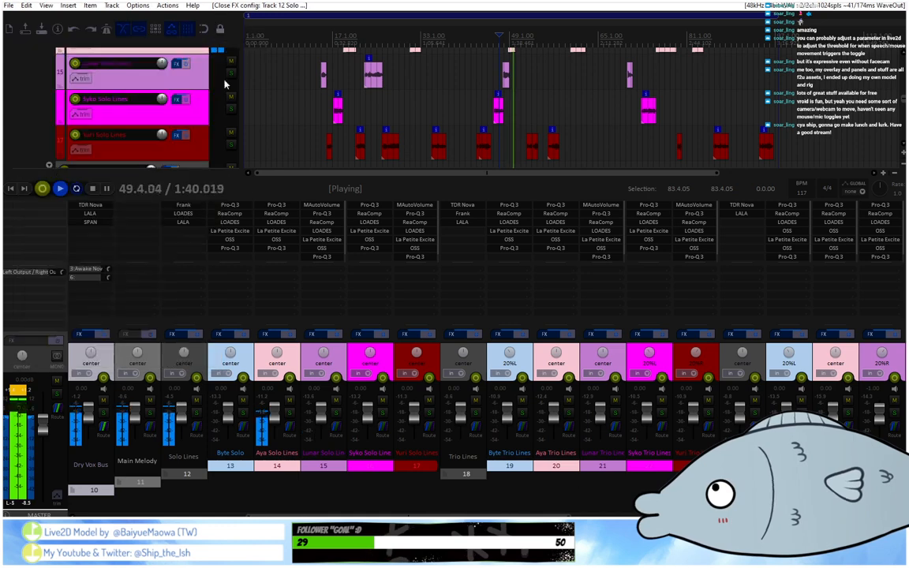
Open the LOADES de-esser on track 14, set its threshold to -10 dB, and replay from about bar 48.
{"action": "left_click", "coordinate": [276, 223]}
{"action": "mouse_move", "coordinate": [73, 193]}
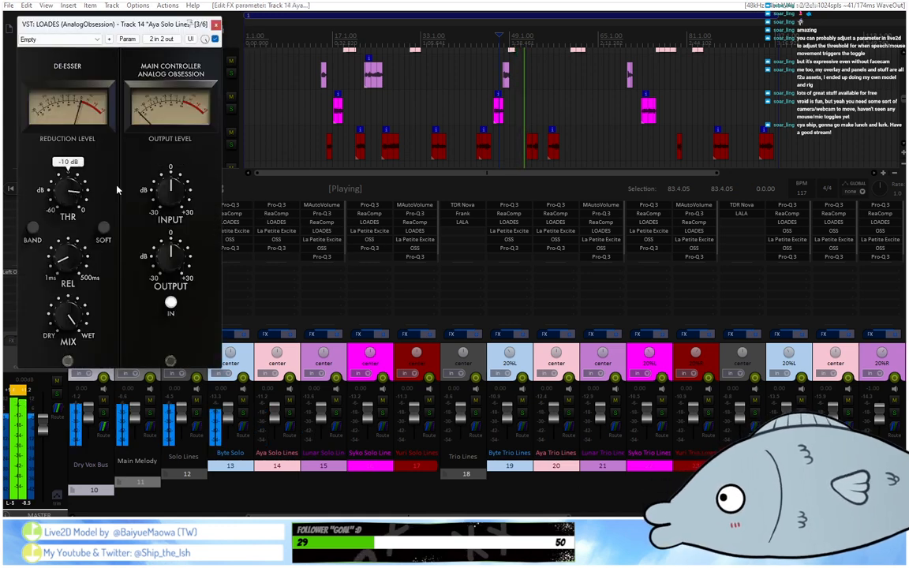
{"action": "left_click", "coordinate": [506, 43]}
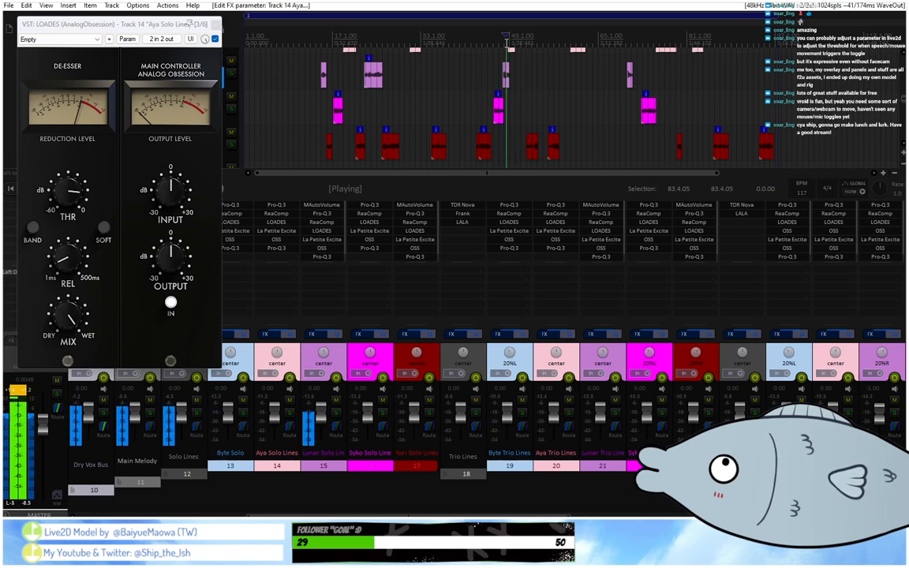
{"action": "scroll", "coordinate": [507, 44], "scroll_direction": "up", "scroll_amount": 5}
{"action": "scroll", "coordinate": [506, 43], "scroll_direction": "down", "scroll_amount": 5}
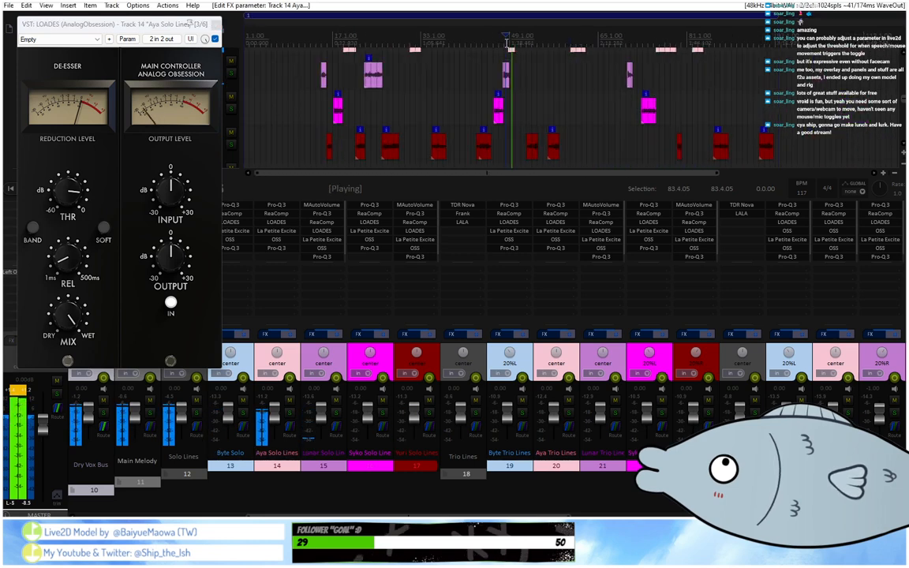
Raise the release of track 14's de-esser and compare its lines at about bars 31 and 49.
{"action": "left_click", "coordinate": [411, 43]}
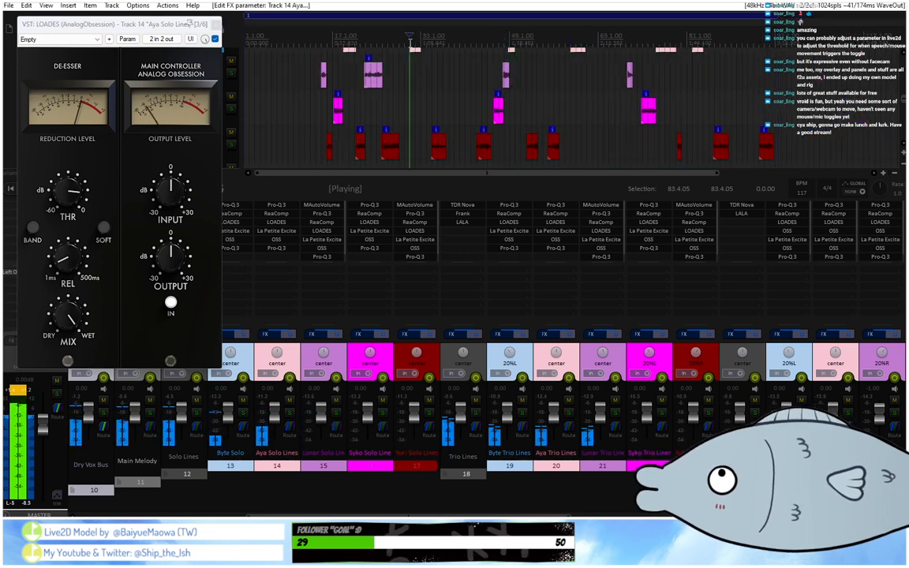
{"action": "mouse_move", "coordinate": [75, 262]}
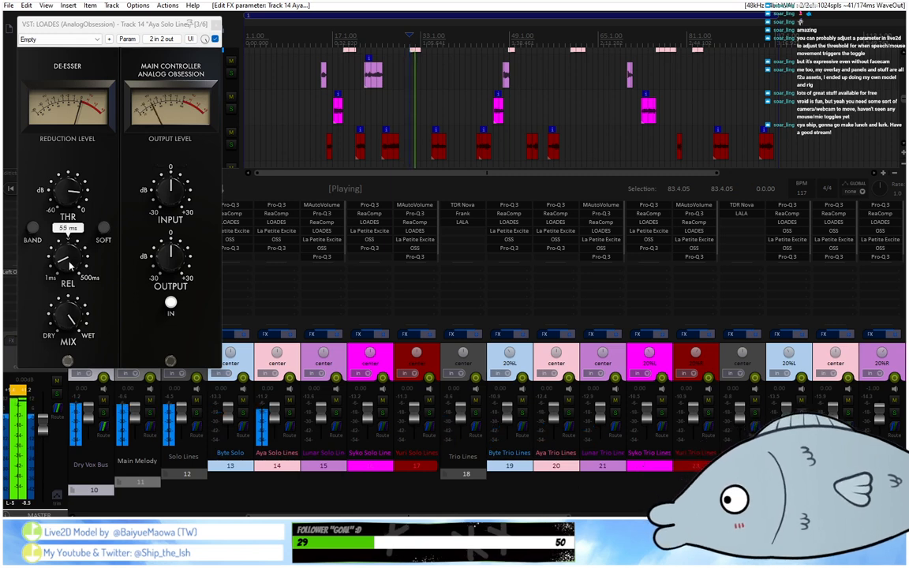
{"action": "scroll", "coordinate": [71, 265], "scroll_direction": "up", "scroll_amount": 2}
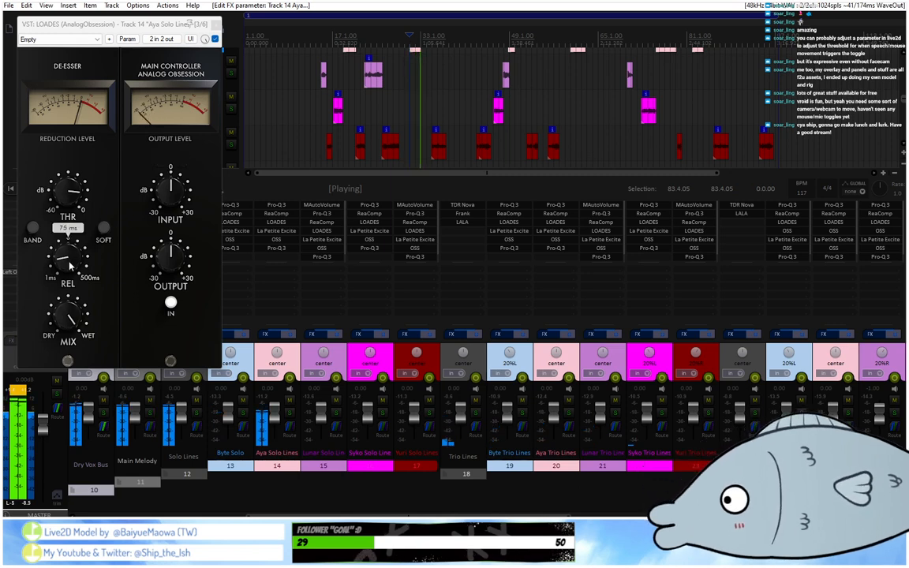
{"action": "left_click", "coordinate": [508, 38]}
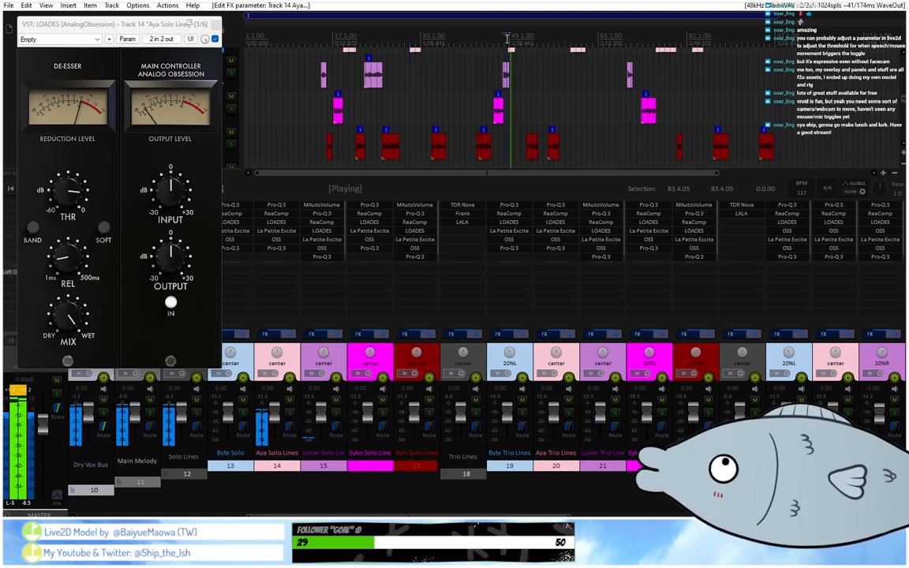
{"action": "left_click", "coordinate": [411, 38]}
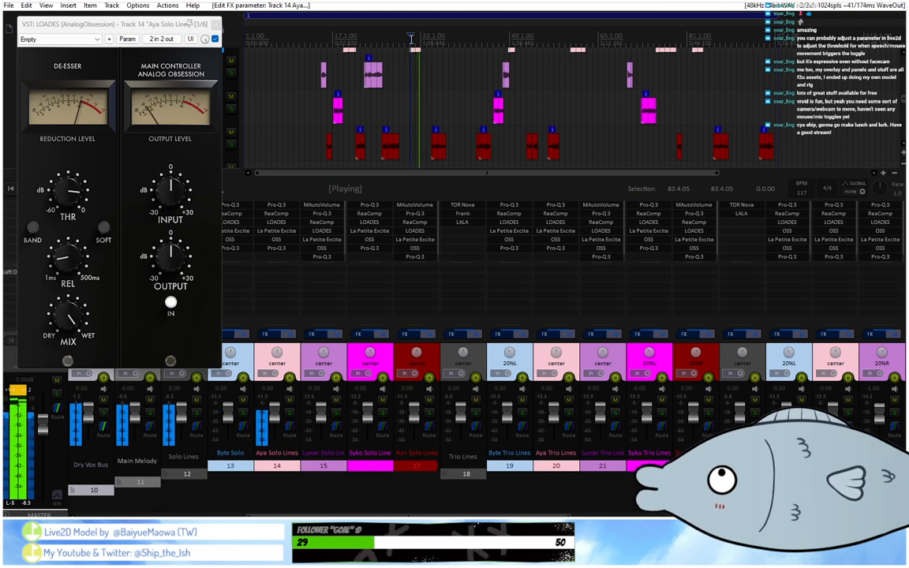
{"action": "left_click", "coordinate": [508, 37]}
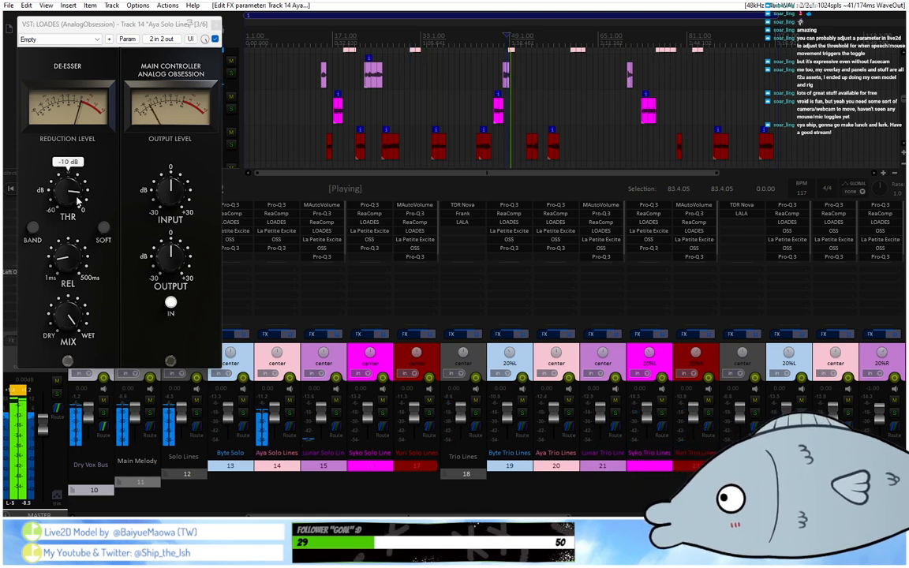
Lower the threshold of track 14's de-esser below -10 dB, recheck its lines from about bars 49 and 60, and close it.
{"action": "scroll", "coordinate": [77, 200], "scroll_direction": "down", "scroll_amount": 3}
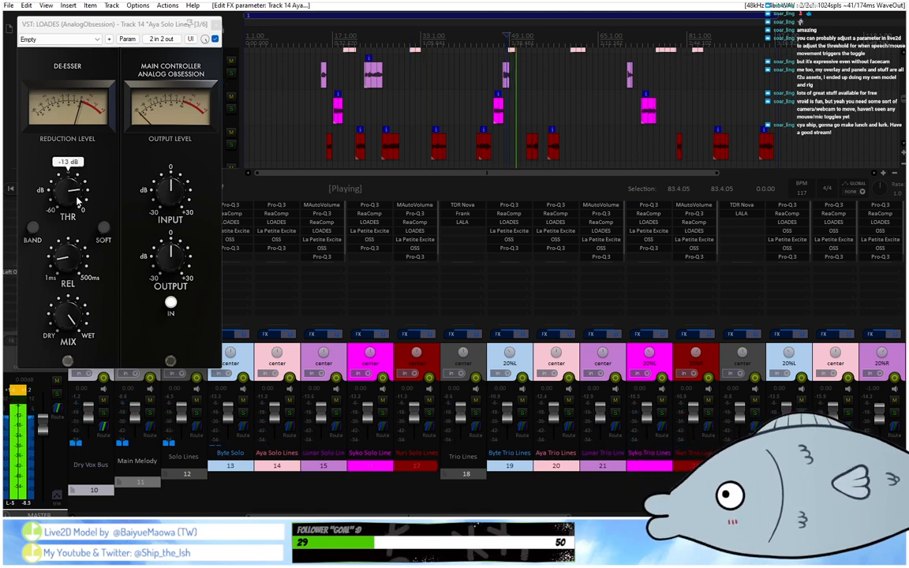
{"action": "left_click", "coordinate": [507, 37]}
{"action": "scroll", "coordinate": [506, 37], "scroll_direction": "up", "scroll_amount": 2}
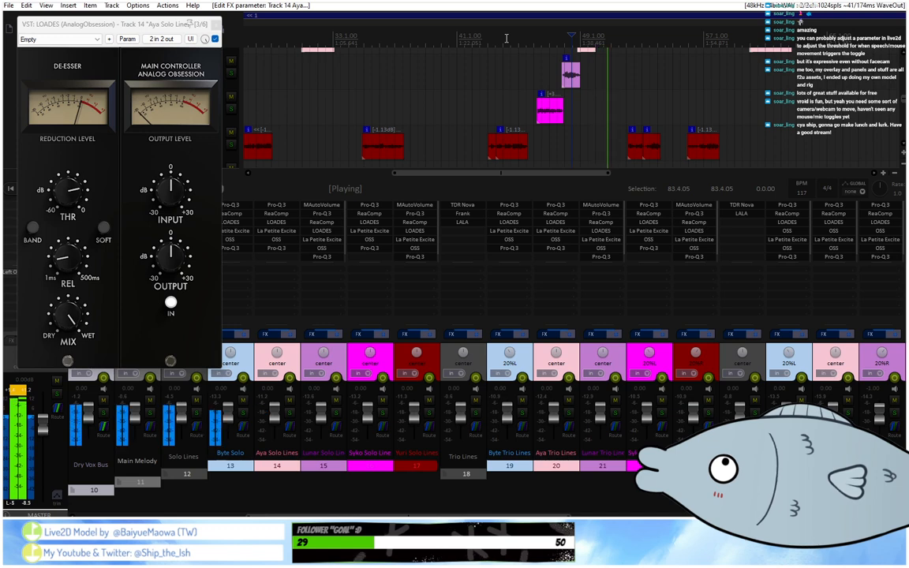
{"action": "scroll", "coordinate": [599, 51], "scroll_direction": "down", "scroll_amount": 1}
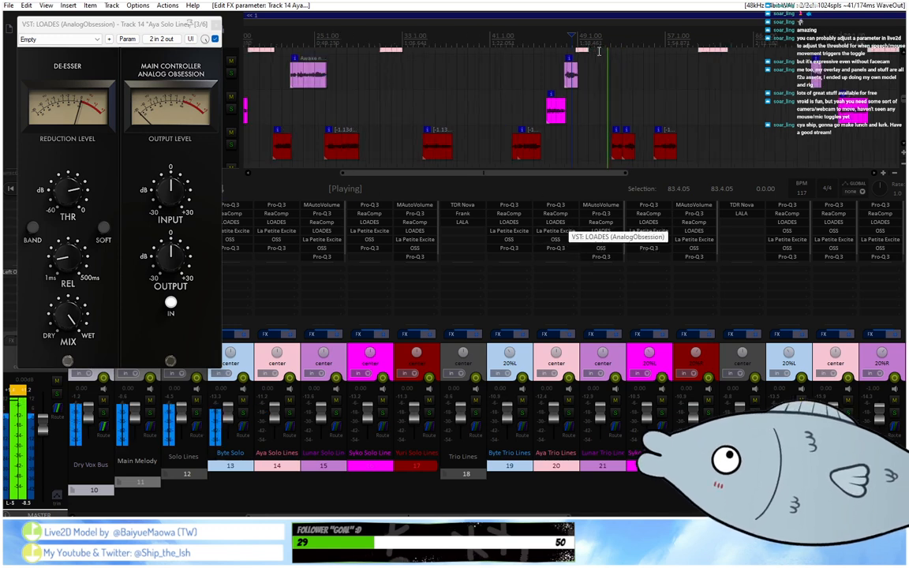
{"action": "scroll", "coordinate": [599, 51], "scroll_direction": "down", "scroll_amount": 1}
{"action": "left_click", "coordinate": [660, 42]}
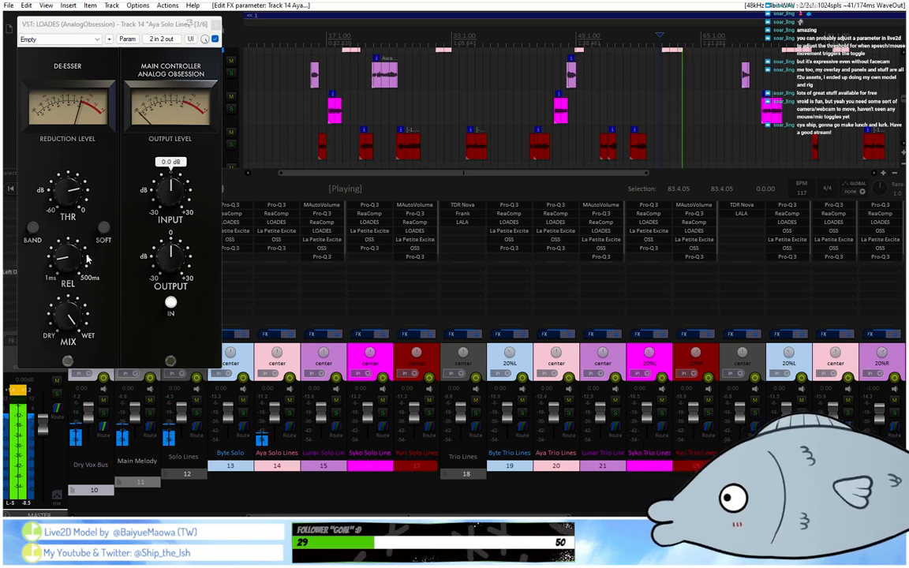
{"action": "mouse_move", "coordinate": [80, 269]}
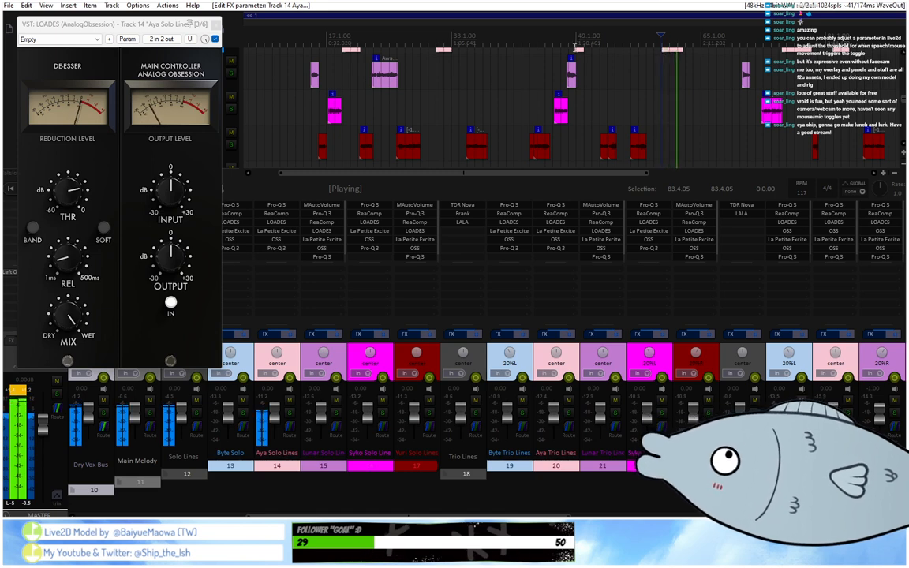
{"action": "left_click", "coordinate": [575, 45]}
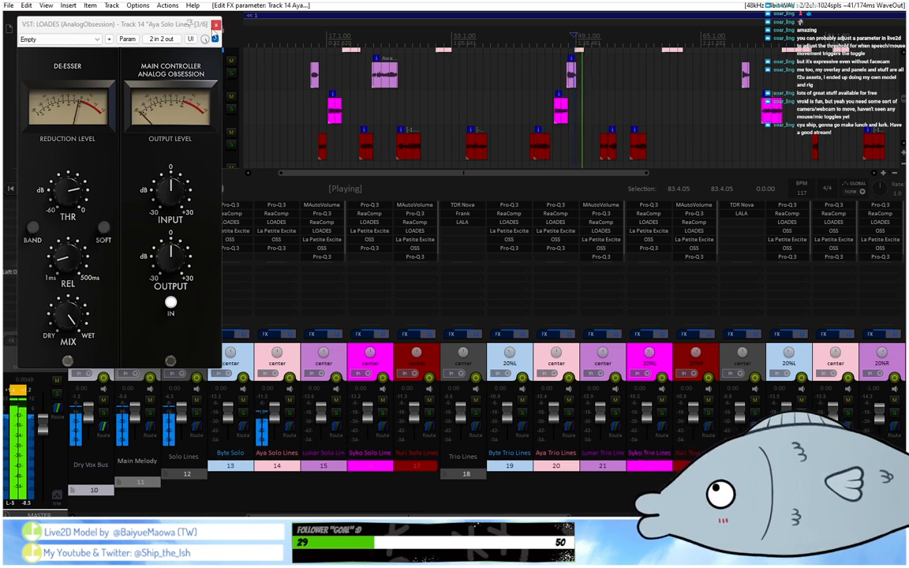
{"action": "left_click", "coordinate": [216, 25]}
Open the last Pro-Q 3 on track 14 and add a bell band at 10352 Hz with 0 dB gain.
{"action": "scroll", "coordinate": [189, 115], "scroll_direction": "up", "scroll_amount": 2}
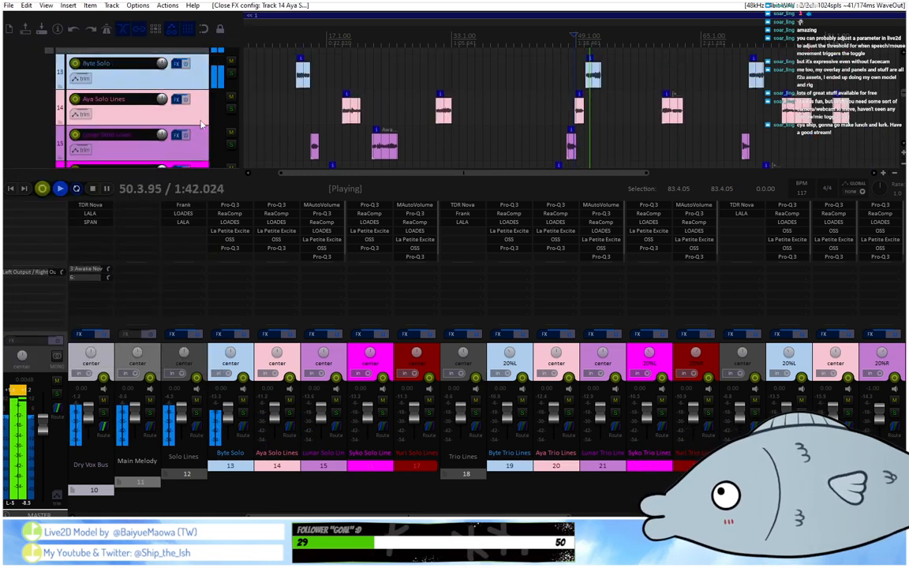
{"action": "left_click", "coordinate": [435, 39]}
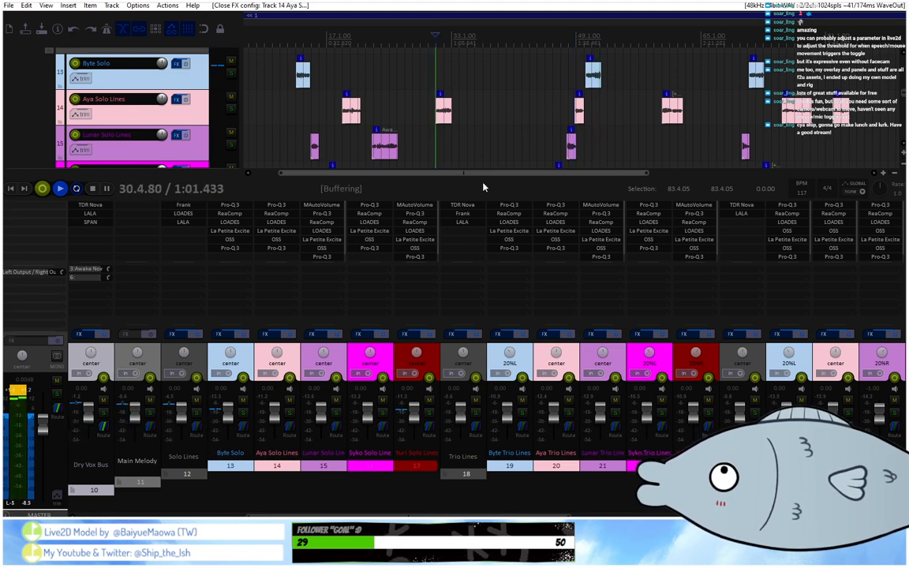
{"action": "left_click", "coordinate": [287, 248]}
{"action": "left_click", "coordinate": [436, 38]}
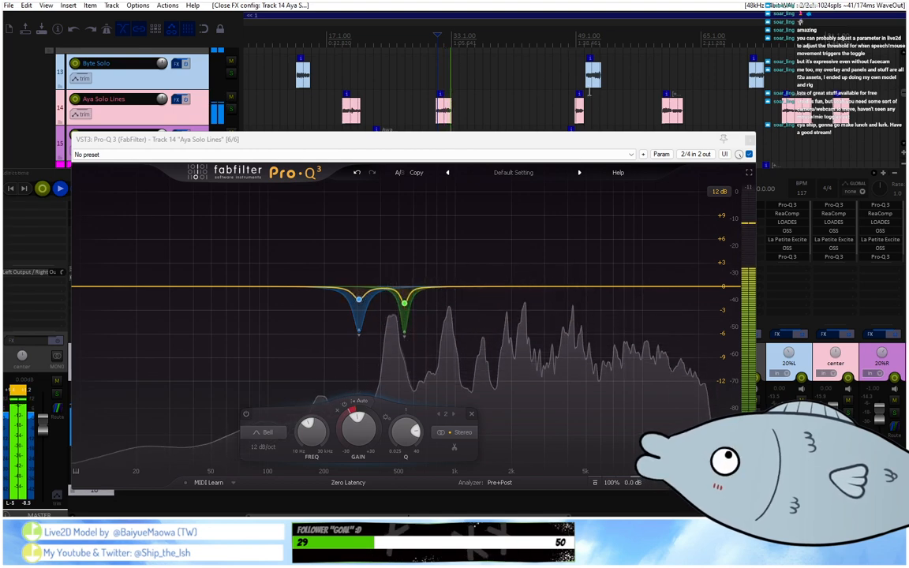
{"action": "left_click", "coordinate": [646, 287]}
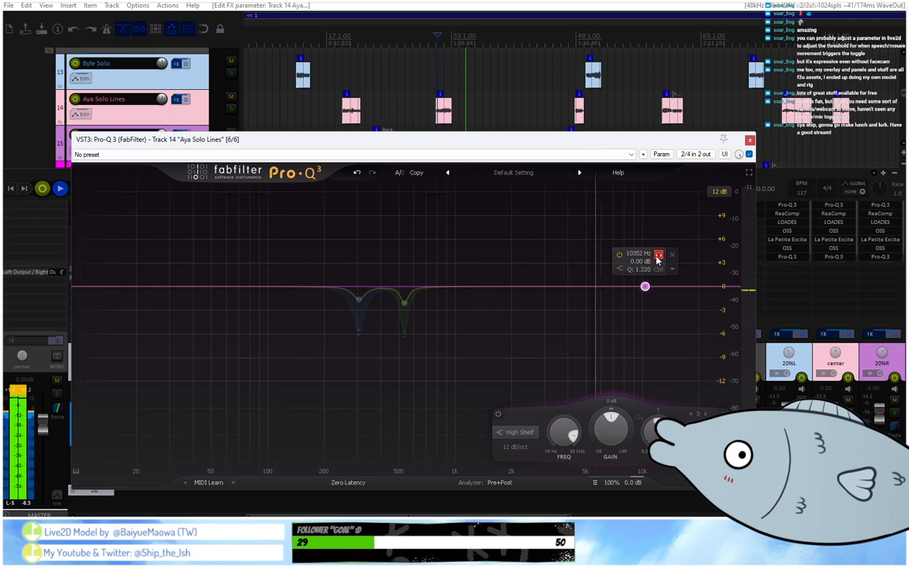
{"action": "left_click", "coordinate": [517, 432]}
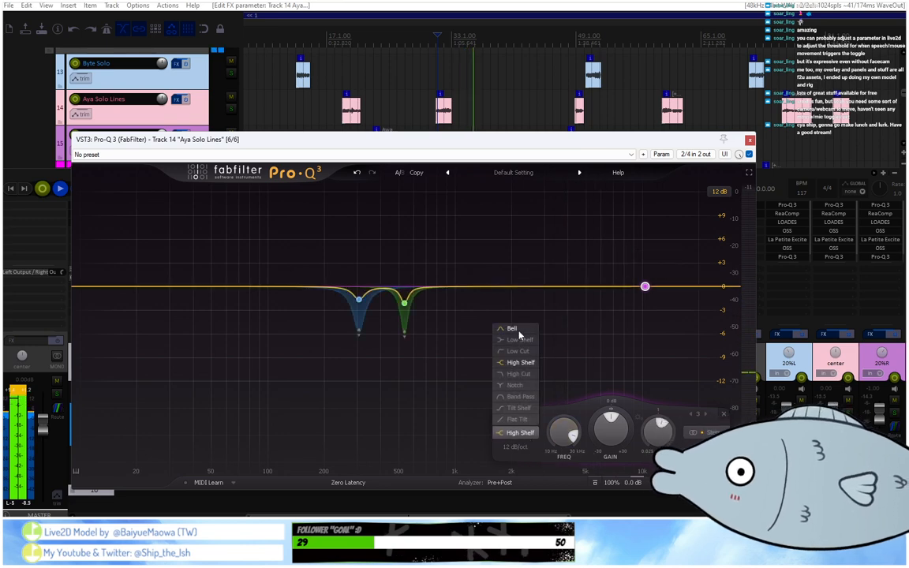
{"action": "left_click", "coordinate": [511, 328]}
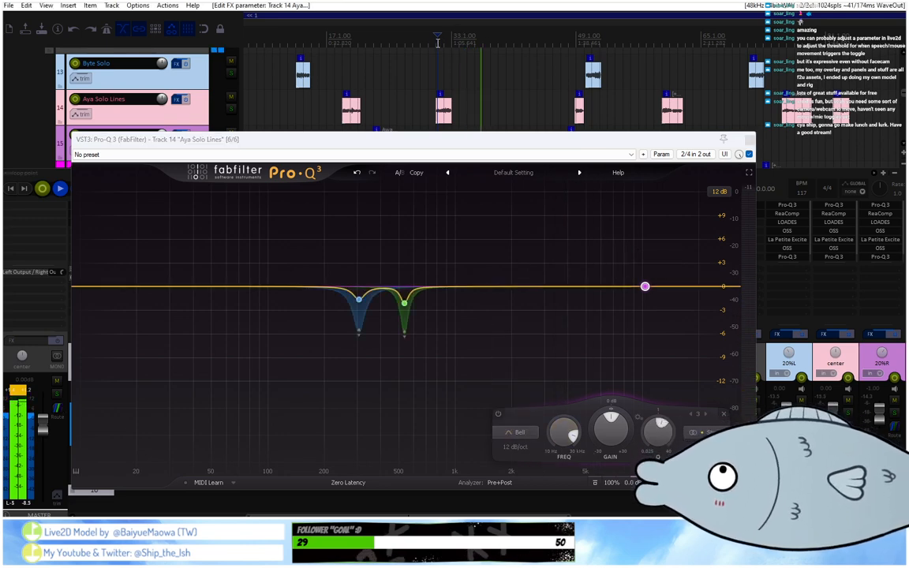
Loop track 14's clip near bar 31, audition the new high band alone, and tune it to 10846 Hz with Q 8.045.
{"action": "left_click_drag", "start_coordinate": [436, 43], "coordinate": [452, 44]}
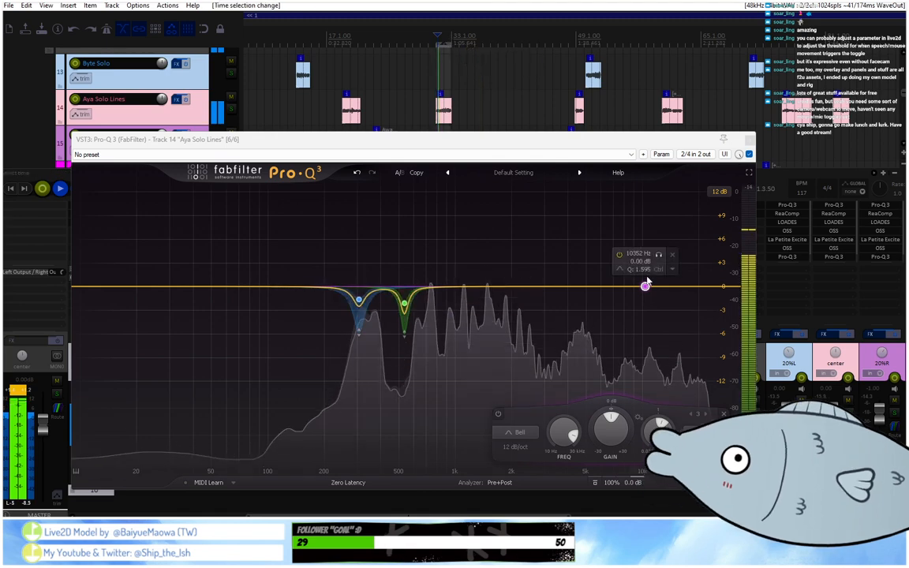
{"action": "left_click", "coordinate": [658, 255]}
{"action": "left_click_drag", "start_coordinate": [657, 257], "coordinate": [661, 258]}
{"action": "scroll", "coordinate": [664, 258], "scroll_direction": "up", "scroll_amount": 5}
{"action": "scroll", "coordinate": [660, 258], "scroll_direction": "up", "scroll_amount": 2}
{"action": "scroll", "coordinate": [661, 260], "scroll_direction": "up", "scroll_amount": 1}
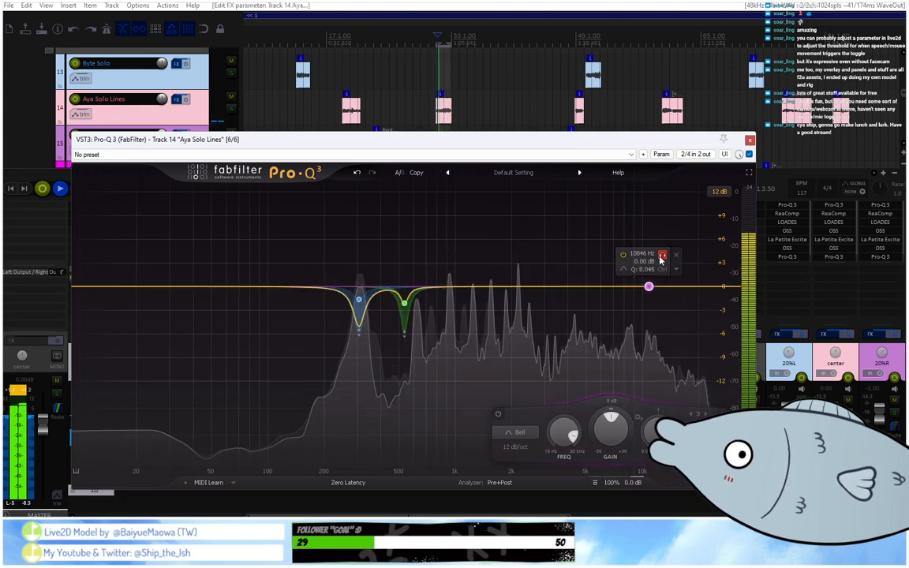
Give the high band a dynamic cut and retune it to 10632 Hz, Q 11.45 and -0.29 dB gain.
{"action": "left_click_drag", "start_coordinate": [607, 410], "coordinate": [605, 439]}
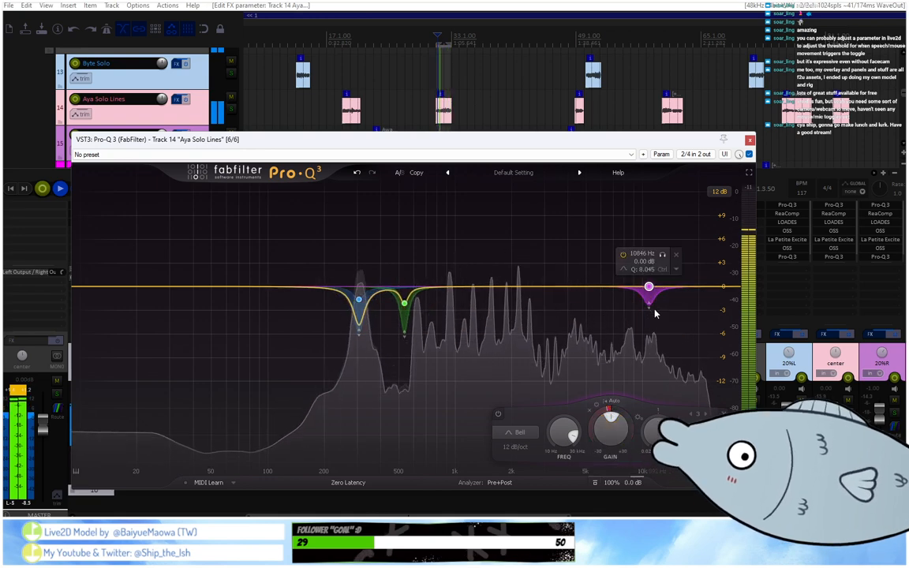
{"action": "left_click", "coordinate": [659, 255]}
{"action": "left_click_drag", "start_coordinate": [658, 258], "coordinate": [660, 258]}
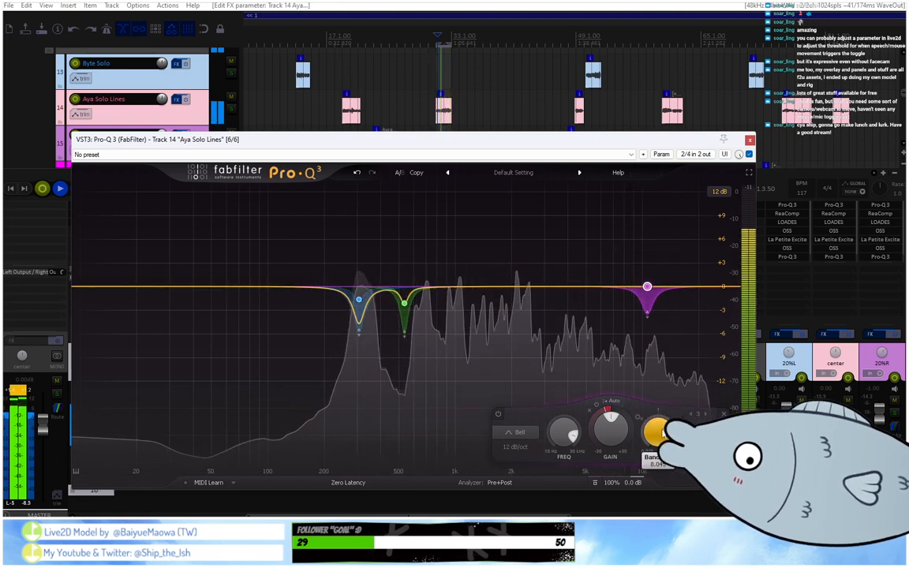
{"action": "scroll", "coordinate": [660, 431], "scroll_direction": "up", "scroll_amount": 3}
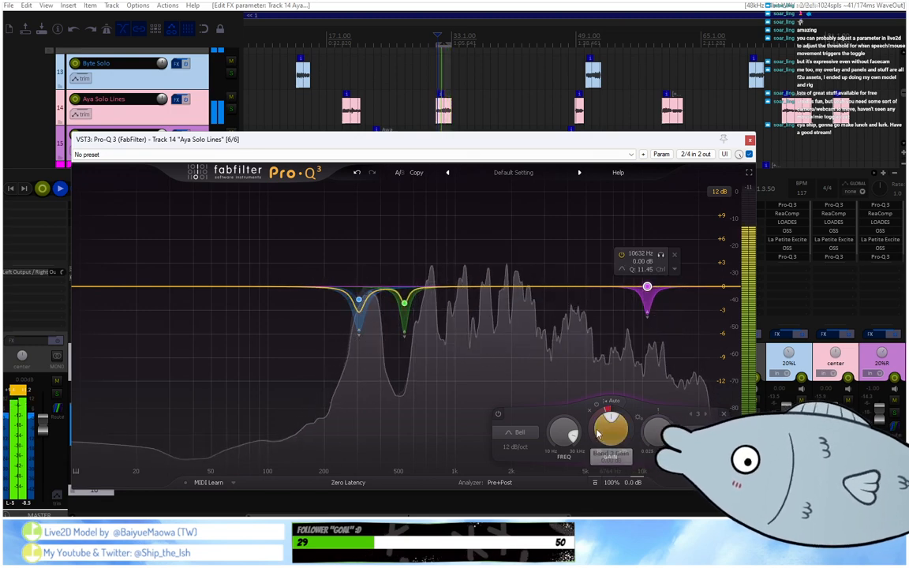
{"action": "scroll", "coordinate": [601, 438], "scroll_direction": "down", "scroll_amount": 1}
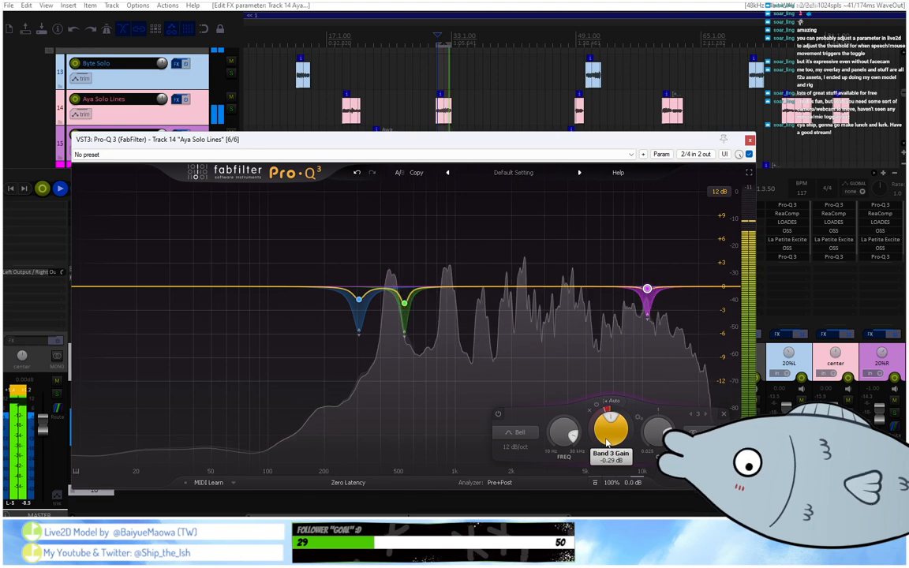
Replay from about bar 49 and retune the high band to 11212 Hz with Q 7.895.
{"action": "left_click", "coordinate": [574, 39]}
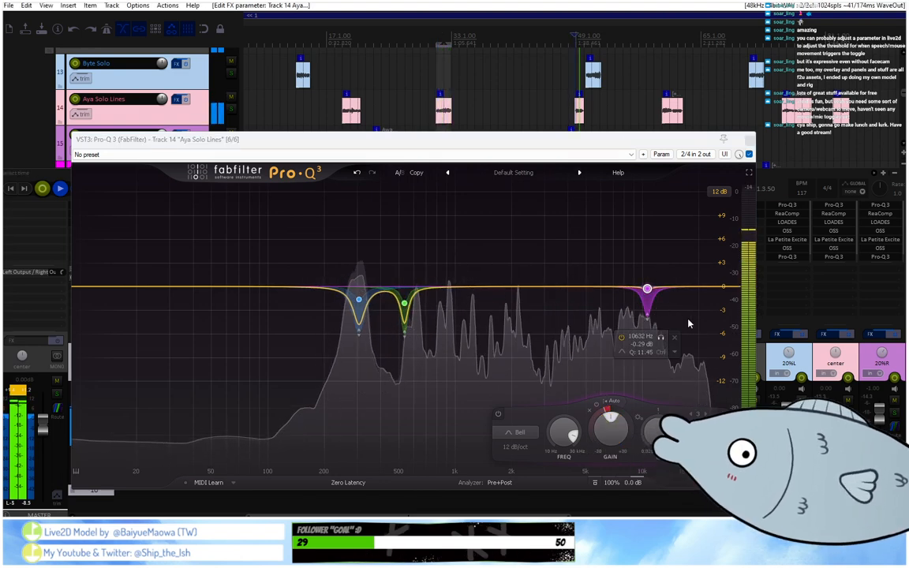
{"action": "mouse_move", "coordinate": [661, 337]}
{"action": "left_mouse_down"}
{"action": "mouse_move", "coordinate": [673, 343]}
{"action": "mouse_move", "coordinate": [668, 351]}
{"action": "left_mouse_up"}
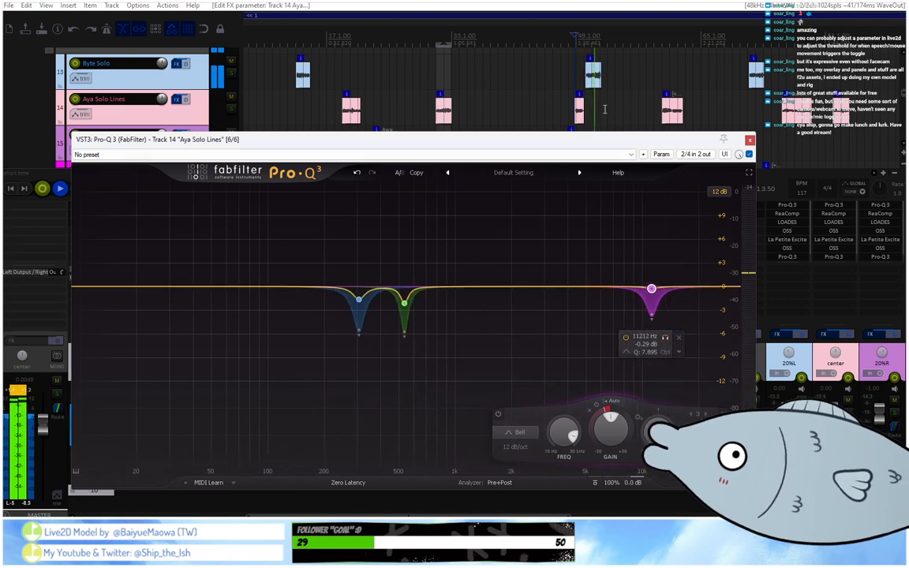
Replay track 14's clips near bars 60 and 31, audition the high band alone, and retune it to 11438 Hz with Q 6.360.
{"action": "key", "text": "space"}
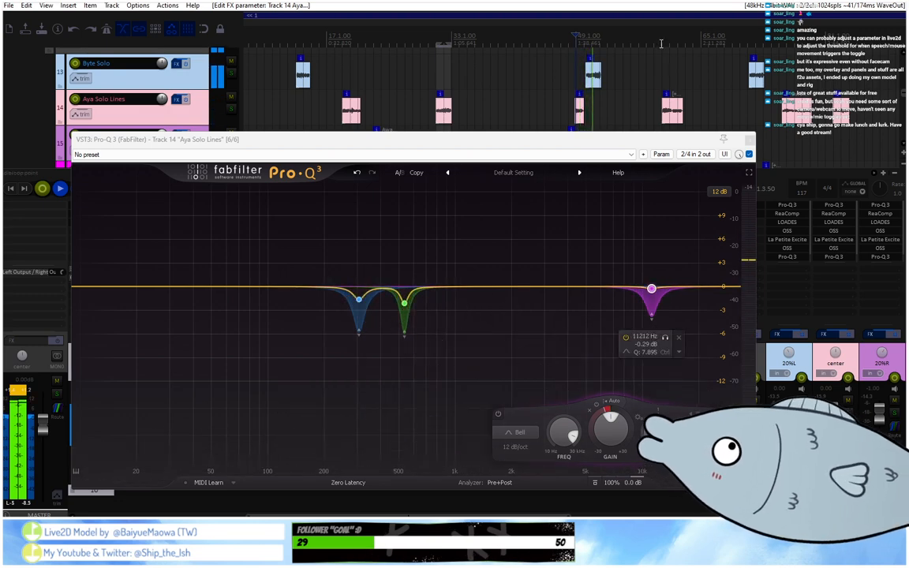
{"action": "left_click", "coordinate": [661, 44]}
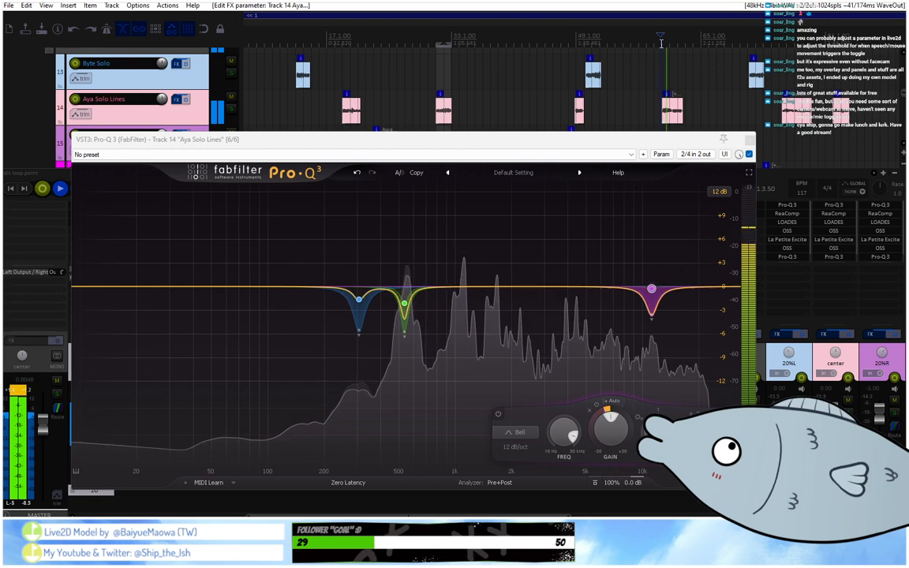
{"action": "left_click", "coordinate": [434, 31]}
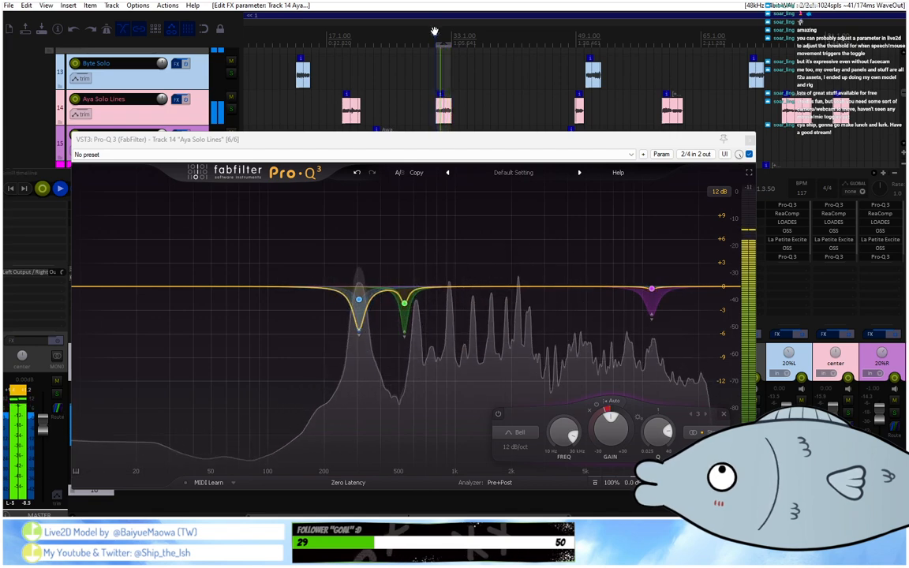
{"action": "left_click", "coordinate": [665, 338]}
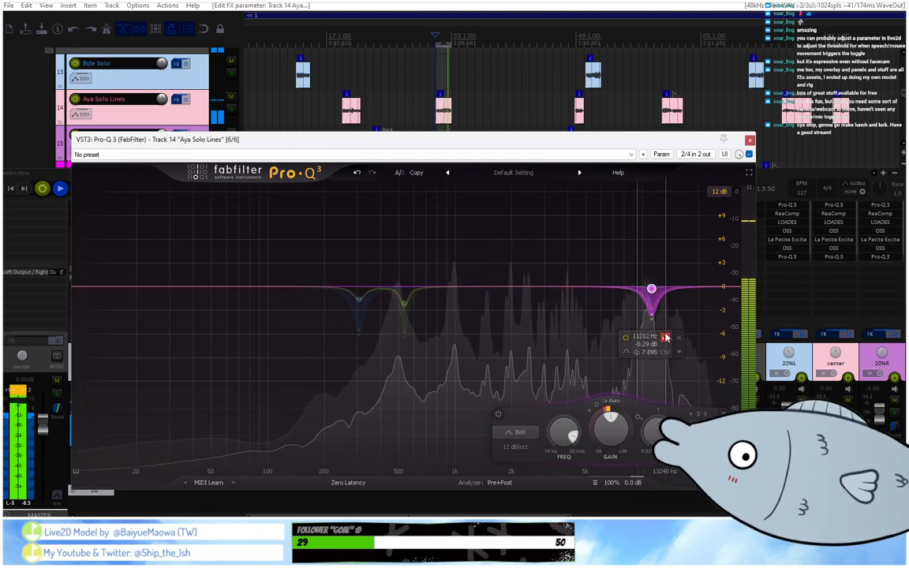
{"action": "left_click_drag", "start_coordinate": [665, 337], "coordinate": [666, 337]}
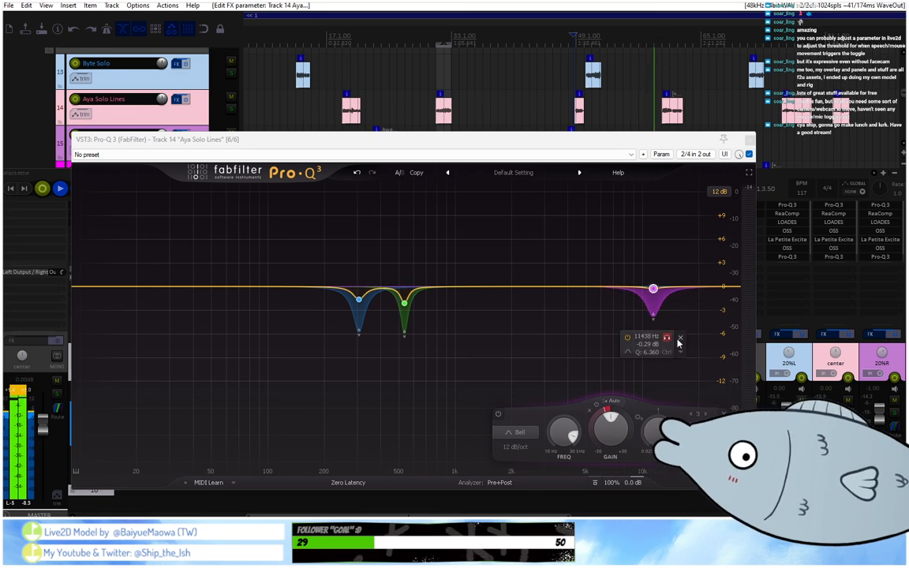
Remove the high band from track 14's last Pro-Q 3 and close the plug-in.
{"action": "left_click", "coordinate": [680, 338]}
{"action": "key", "text": "Escape"}
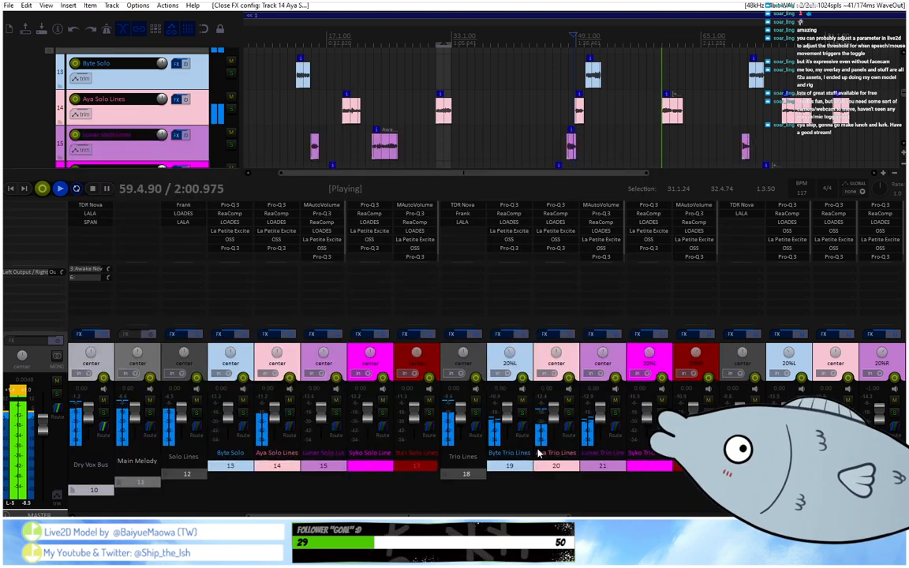
Find soothe among all plug-ins and add the VST version of soothe2 to track 11, Main Melody.
{"action": "scroll", "coordinate": [539, 452], "scroll_direction": "left", "scroll_amount": 4}
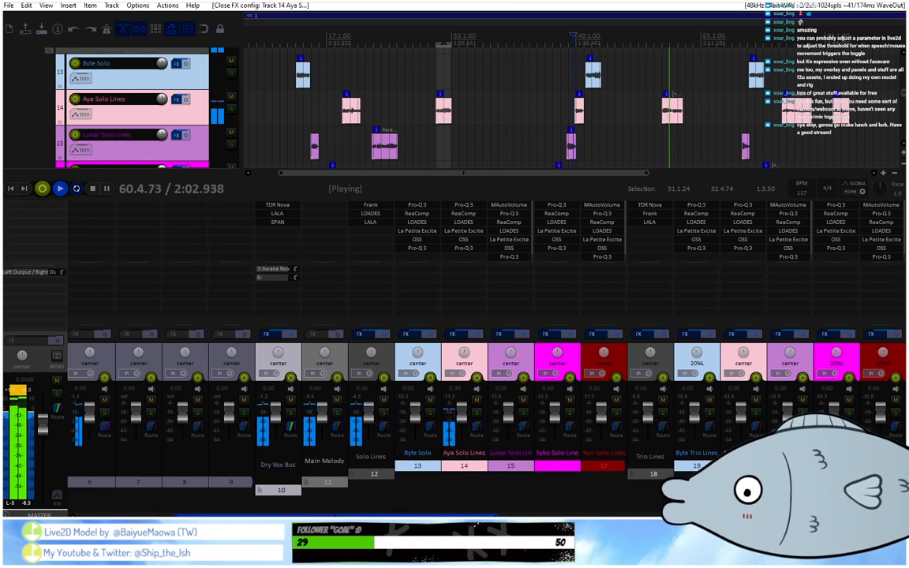
{"action": "double_click", "coordinate": [275, 230]}
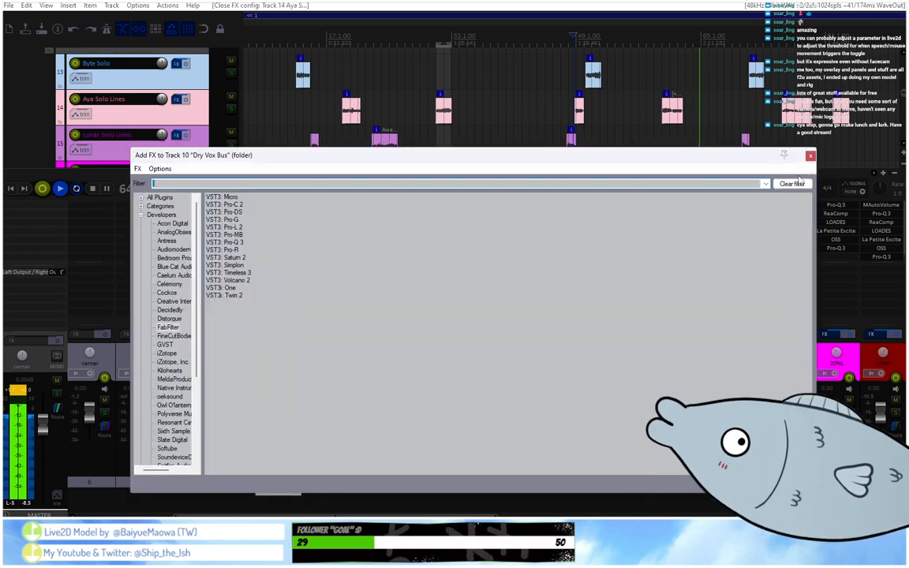
{"action": "key", "text": "Escape"}
{"action": "double_click", "coordinate": [339, 206]}
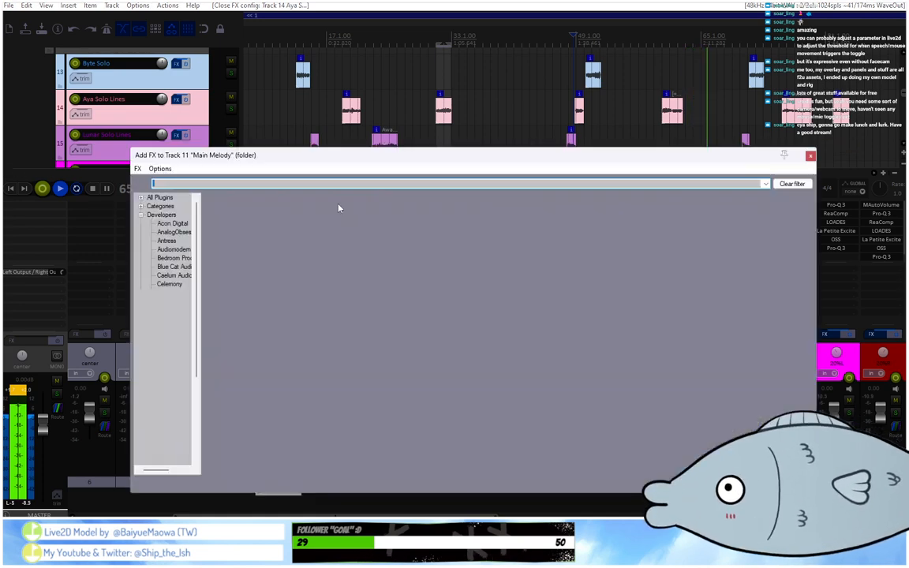
{"action": "type", "text": "so"}
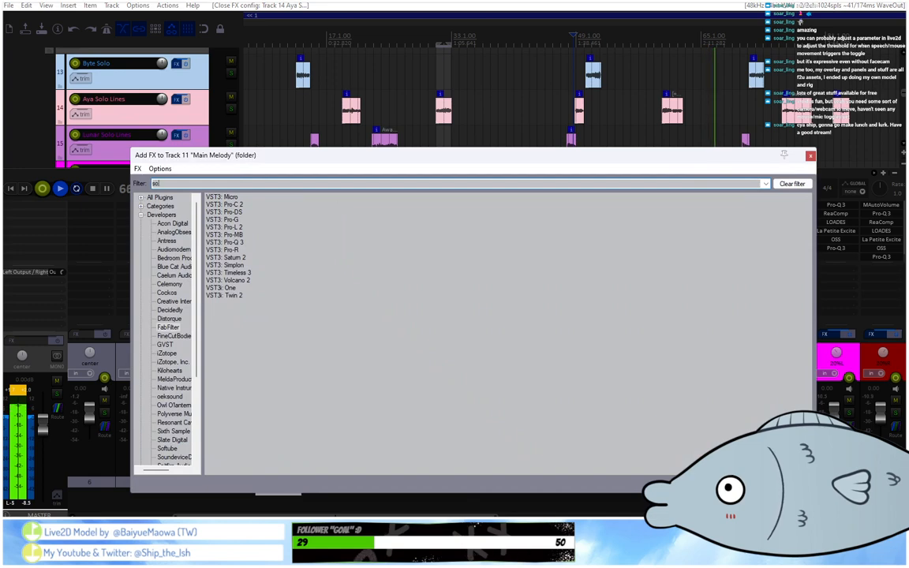
{"action": "type", "text": "othe"}
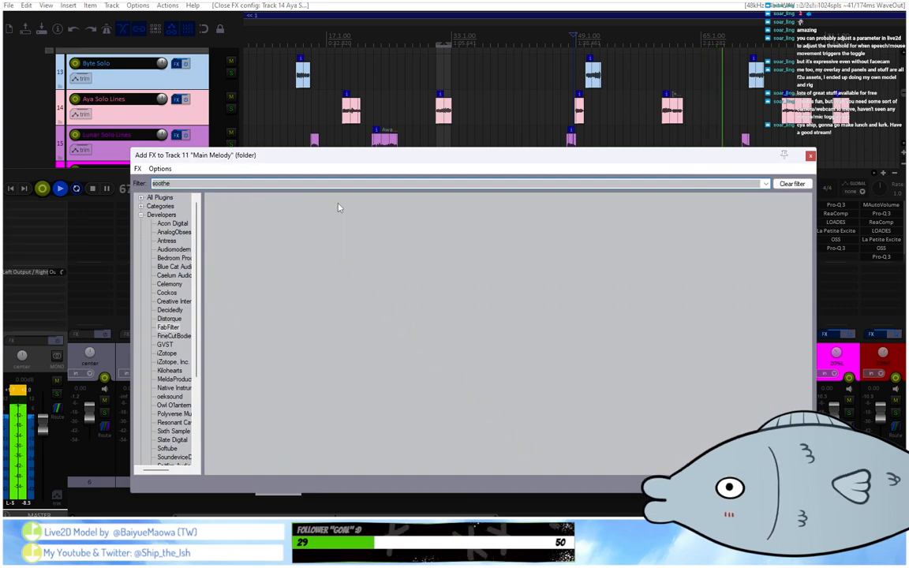
{"action": "left_click", "coordinate": [154, 197]}
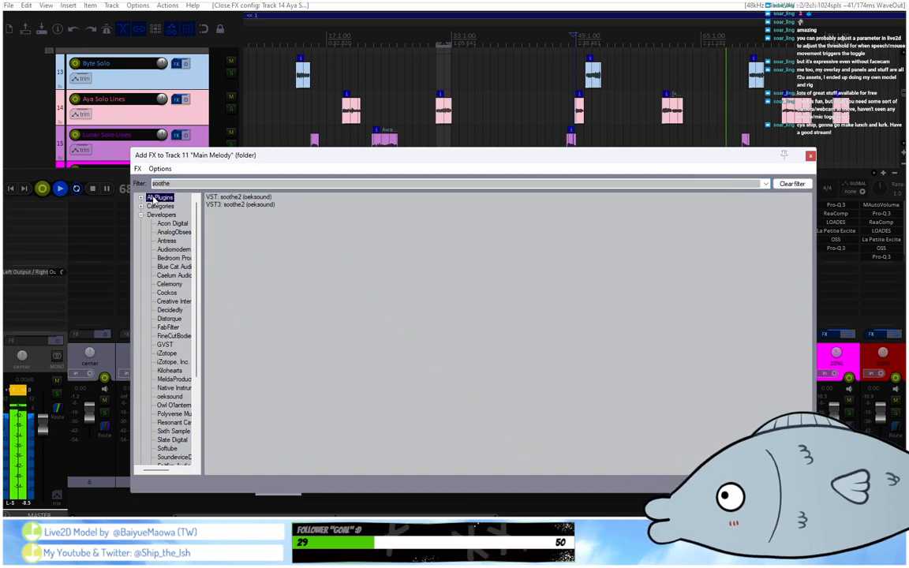
{"action": "left_click", "coordinate": [237, 197]}
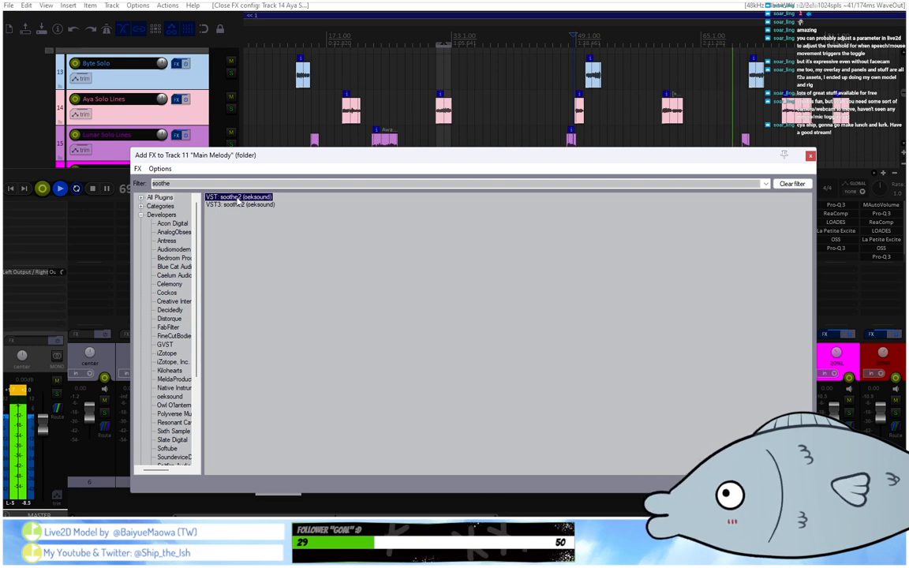
{"action": "double_click", "coordinate": [236, 199]}
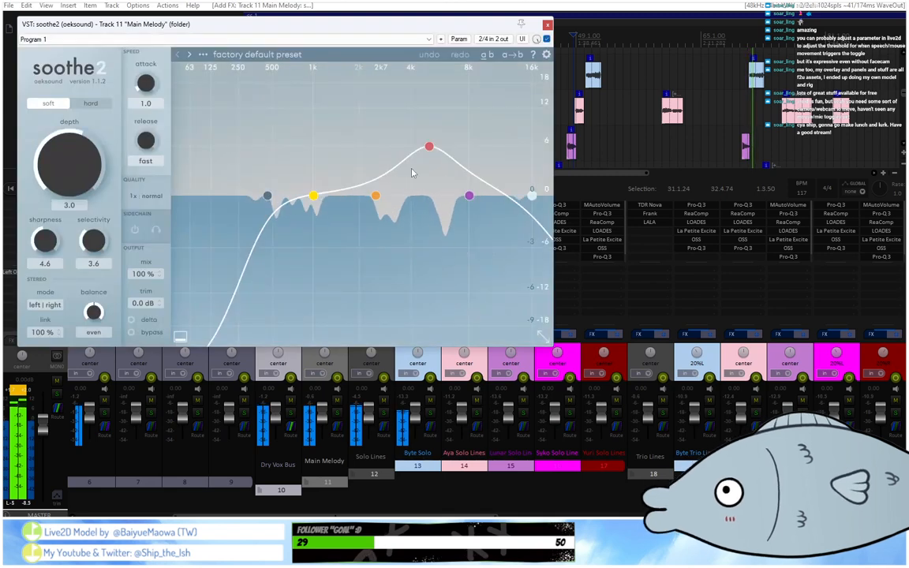
Move soothe2's band 3 to 10 kHz with 6.3 dB sensitivity and q 2.2, then replay the mix with the time selection cleared.
{"action": "left_click_drag", "start_coordinate": [429, 147], "coordinate": [490, 145]}
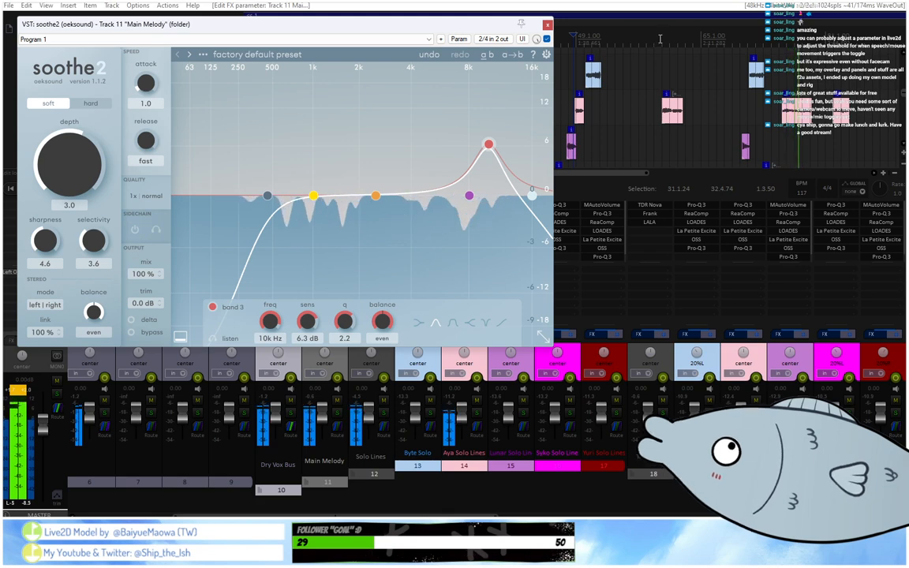
{"action": "left_click", "coordinate": [547, 24]}
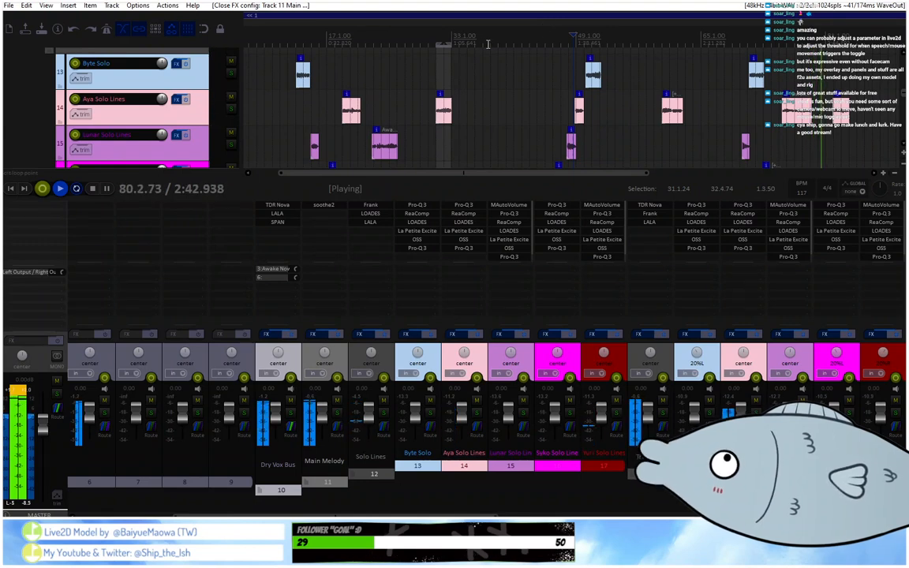
{"action": "left_click_drag", "start_coordinate": [448, 44], "coordinate": [436, 43]}
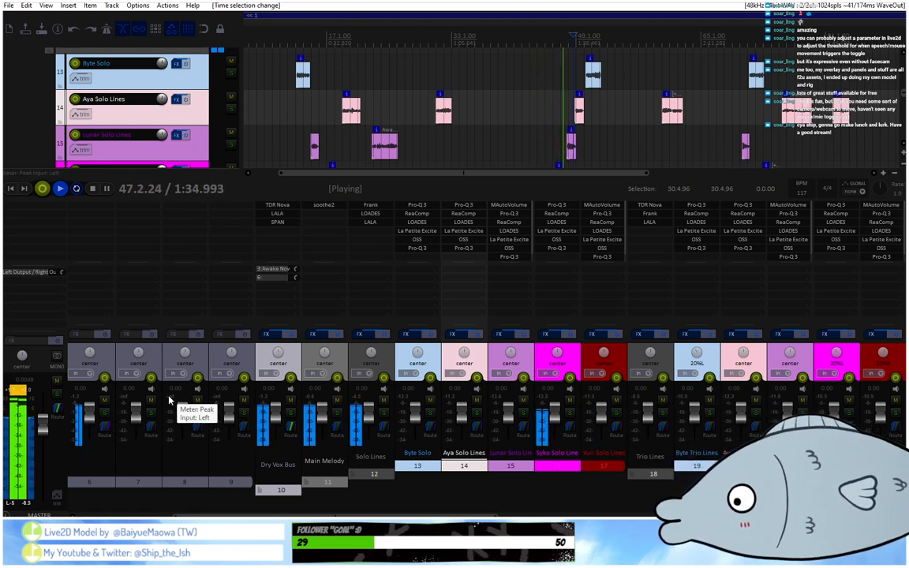
{"action": "key", "text": "space"}
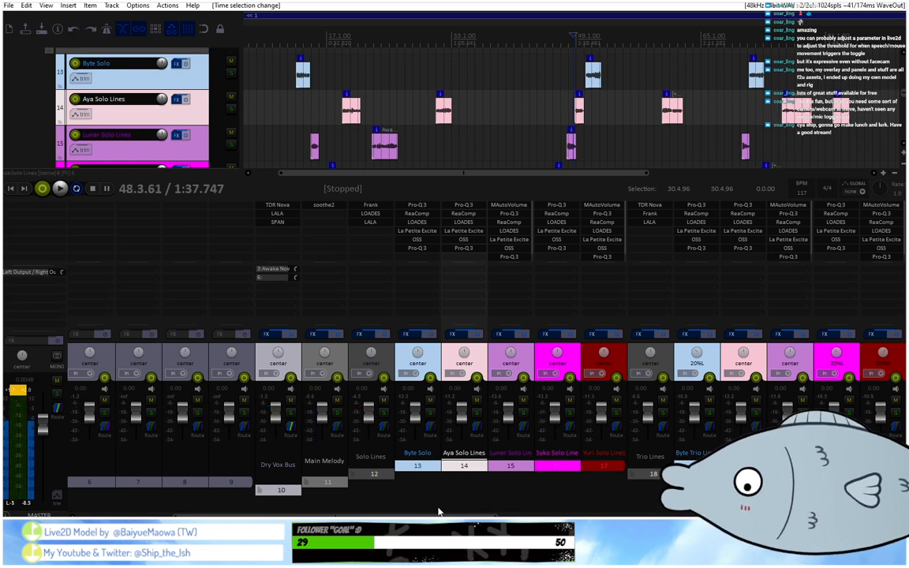
Copy track 29's ReaComp to harmony tracks 32 and 33, Mid and Low, after their ReaEQ.
{"action": "left_click_drag", "start_coordinate": [454, 516], "coordinate": [702, 498]}
{"action": "mouse_move", "coordinate": [798, 515]}
{"action": "left_mouse_down"}
{"action": "mouse_move", "coordinate": [370, 515]}
{"action": "mouse_move", "coordinate": [799, 515]}
{"action": "left_mouse_up"}
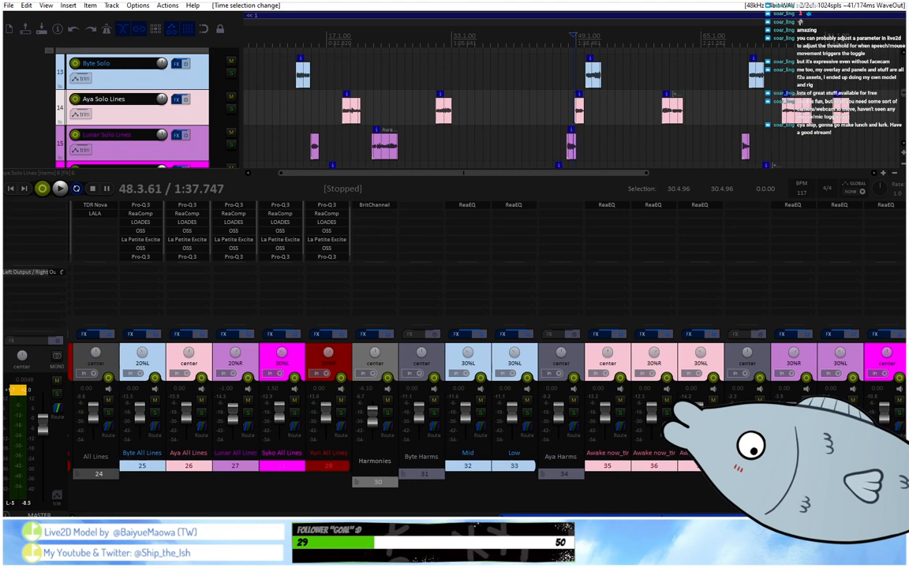
{"action": "left_click_drag", "start_coordinate": [798, 515], "coordinate": [871, 515]}
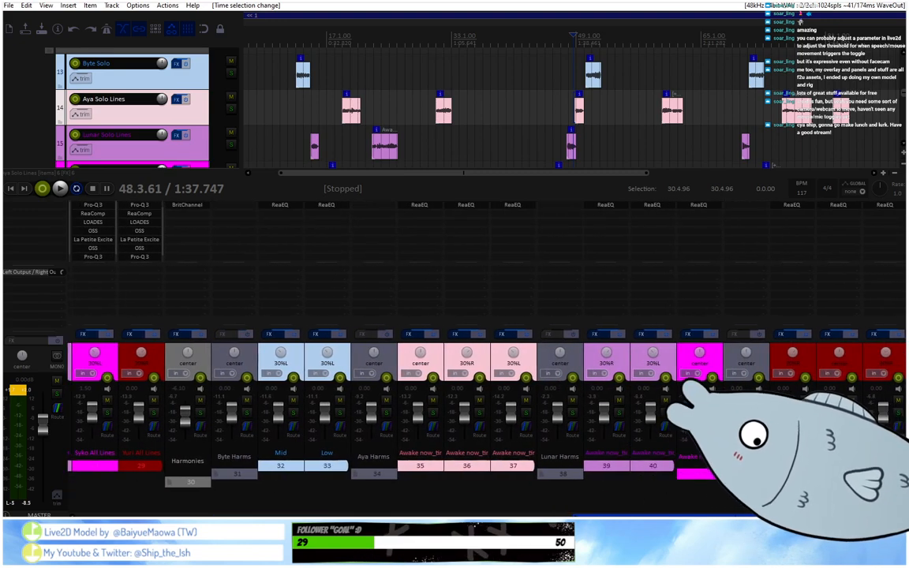
{"action": "scroll", "coordinate": [211, 136], "scroll_direction": "down", "scroll_amount": 4}
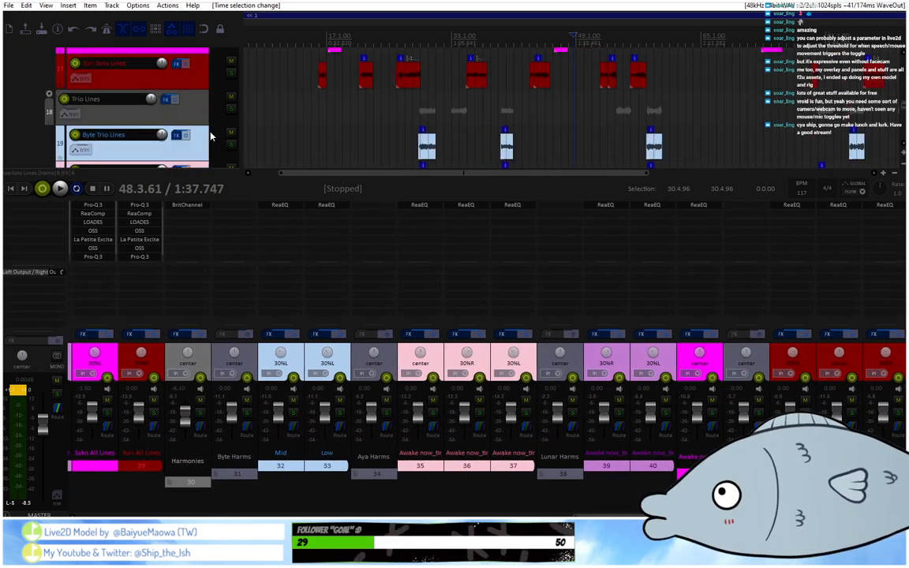
{"action": "scroll", "coordinate": [197, 126], "scroll_direction": "down", "scroll_amount": 3}
{"action": "key", "text": "space"}
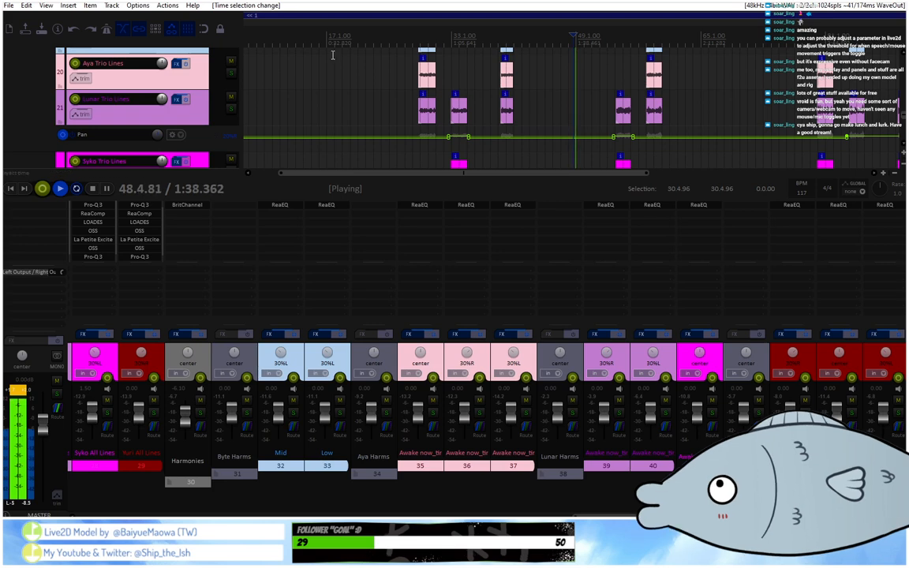
{"action": "scroll", "coordinate": [332, 54], "scroll_direction": "down", "scroll_amount": 3}
{"action": "scroll", "coordinate": [212, 109], "scroll_direction": "down", "scroll_amount": 2}
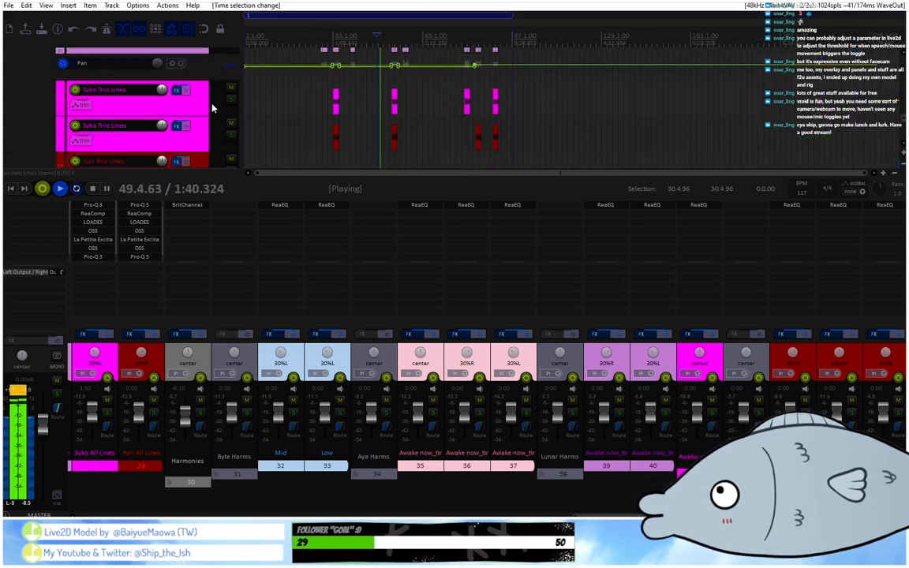
{"action": "scroll", "coordinate": [211, 108], "scroll_direction": "down", "scroll_amount": 3}
{"action": "scroll", "coordinate": [264, 42], "scroll_direction": "up", "scroll_amount": 2}
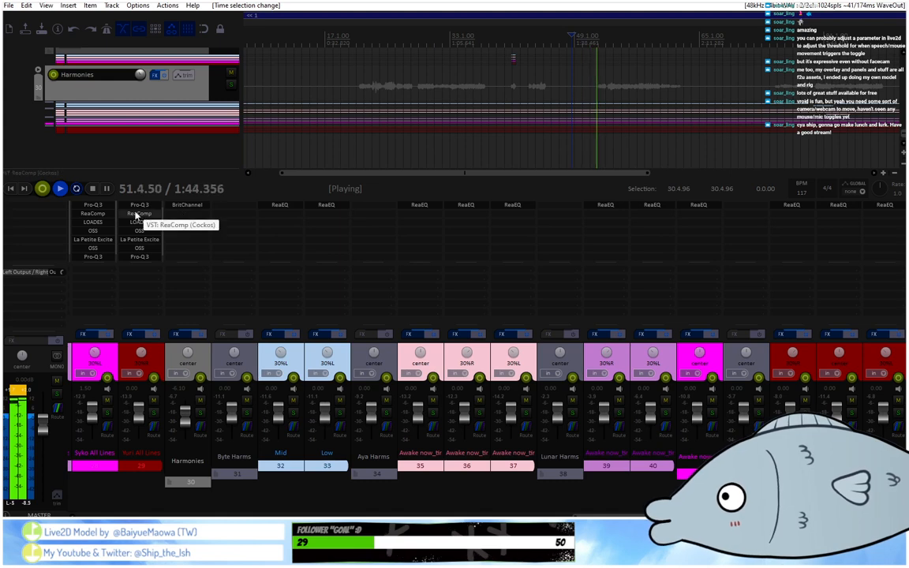
{"action": "left_click_drag", "start_coordinate": [168, 221], "coordinate": [281, 216]}
{"action": "left_click", "coordinate": [280, 216]}
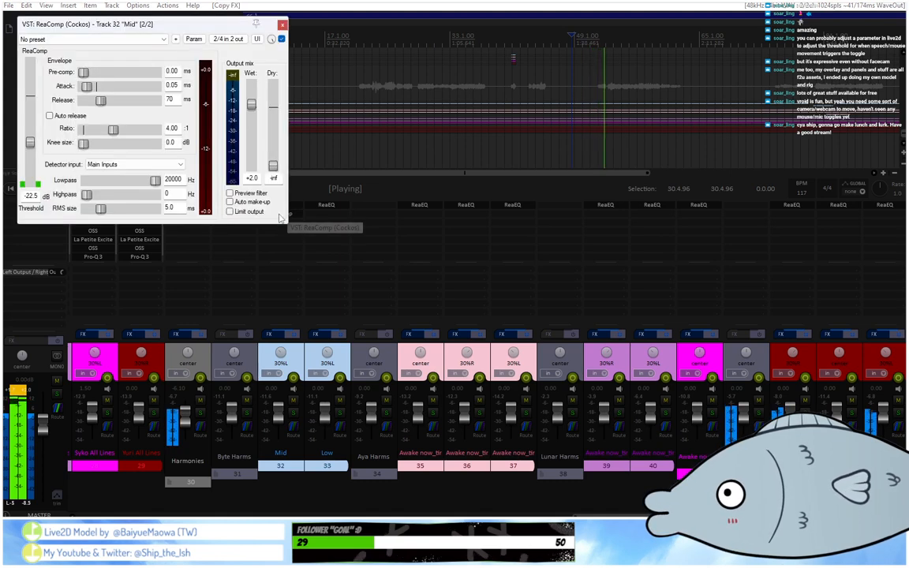
{"action": "left_click", "coordinate": [284, 26]}
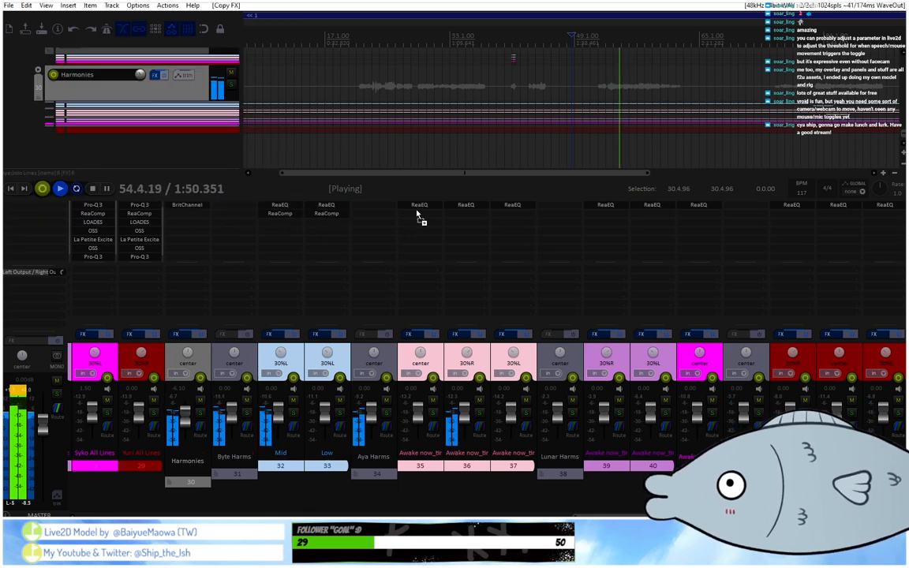
Copy the same ReaComp to the remaining harmony tracks from 35 onward, placing it after each ReaEQ.
{"action": "left_click_drag", "start_coordinate": [418, 215], "coordinate": [423, 219]}
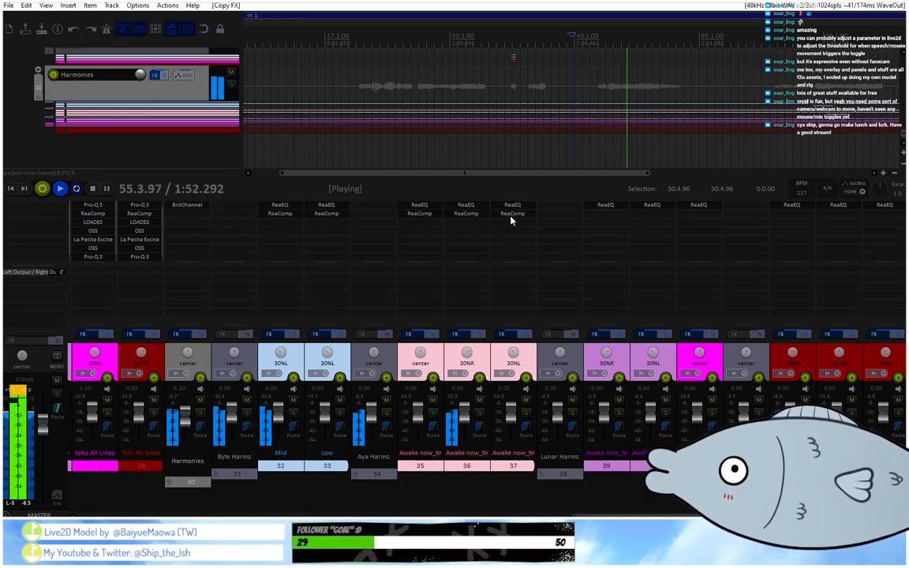
{"action": "left_click_drag", "start_coordinate": [511, 216], "coordinate": [604, 216]}
{"action": "left_click_drag", "start_coordinate": [604, 216], "coordinate": [698, 216]}
{"action": "left_click_drag", "start_coordinate": [697, 215], "coordinate": [899, 216]}
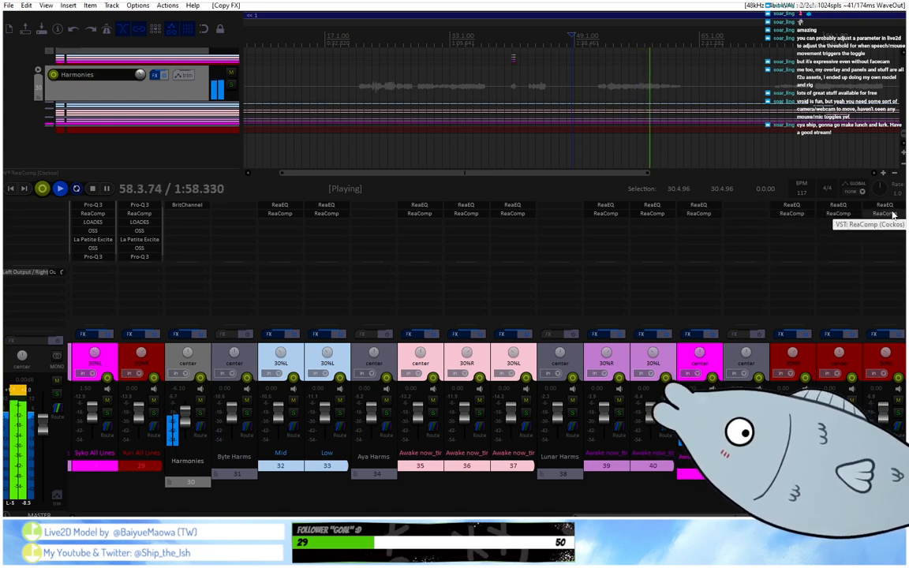
Expand the Harmonies folder and replay the Mid harmony phrases while watching track 32's ReaComp.
{"action": "left_click", "coordinate": [358, 47]}
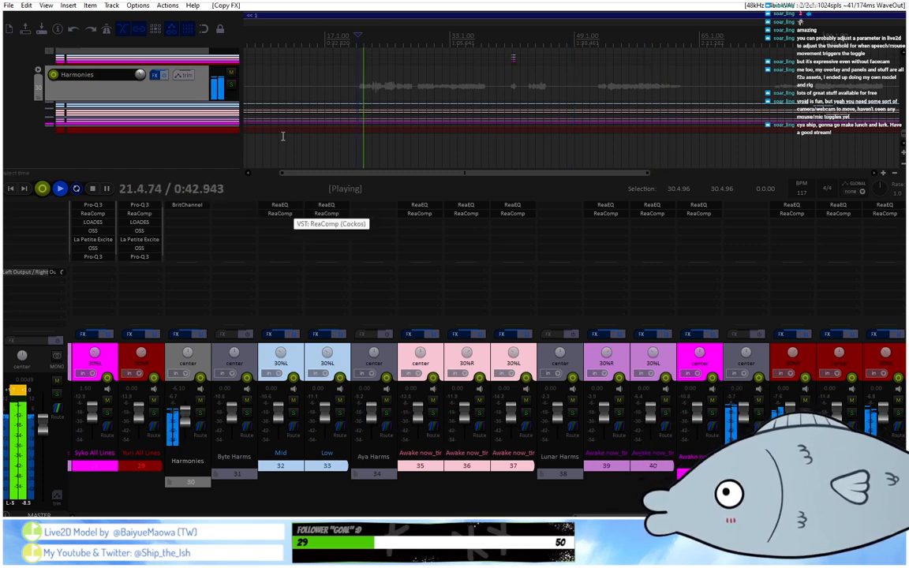
{"action": "left_click", "coordinate": [38, 70]}
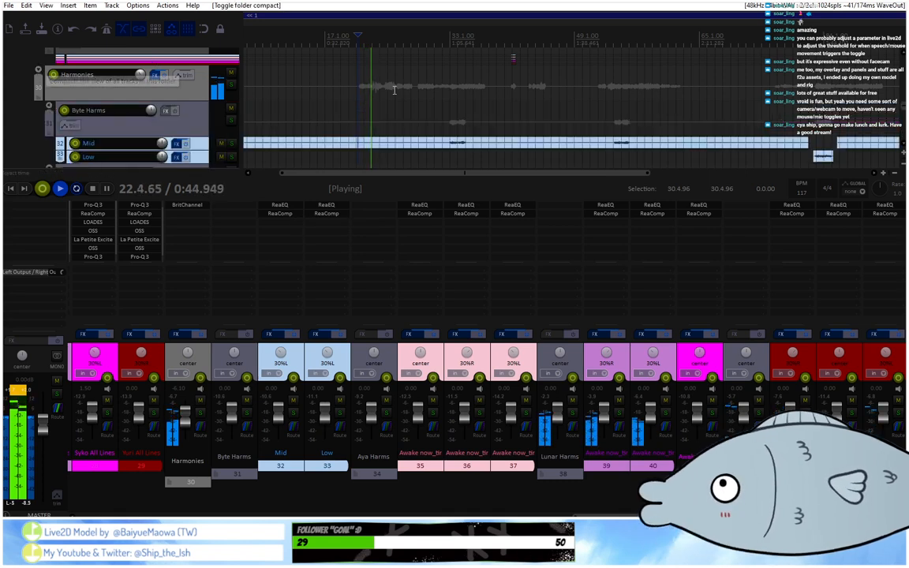
{"action": "left_click", "coordinate": [449, 42]}
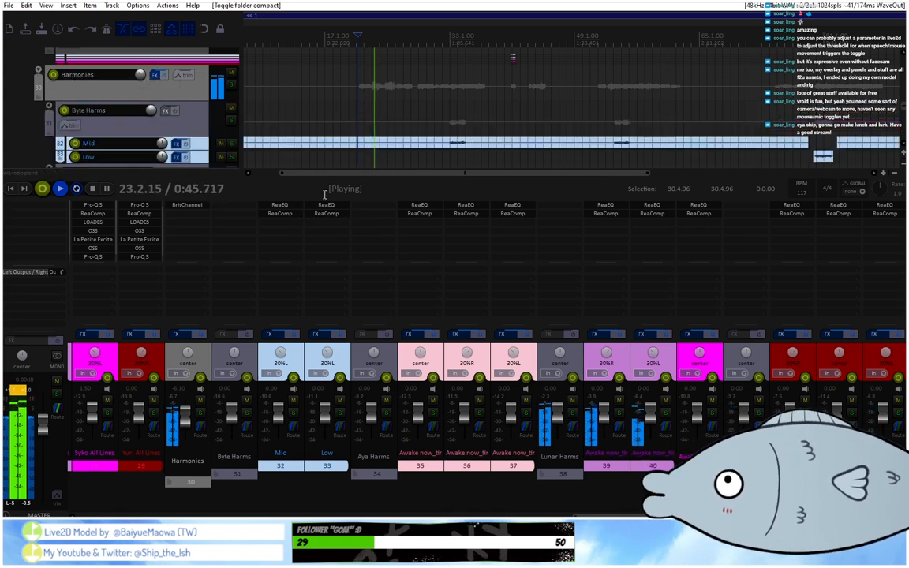
{"action": "left_click", "coordinate": [286, 216]}
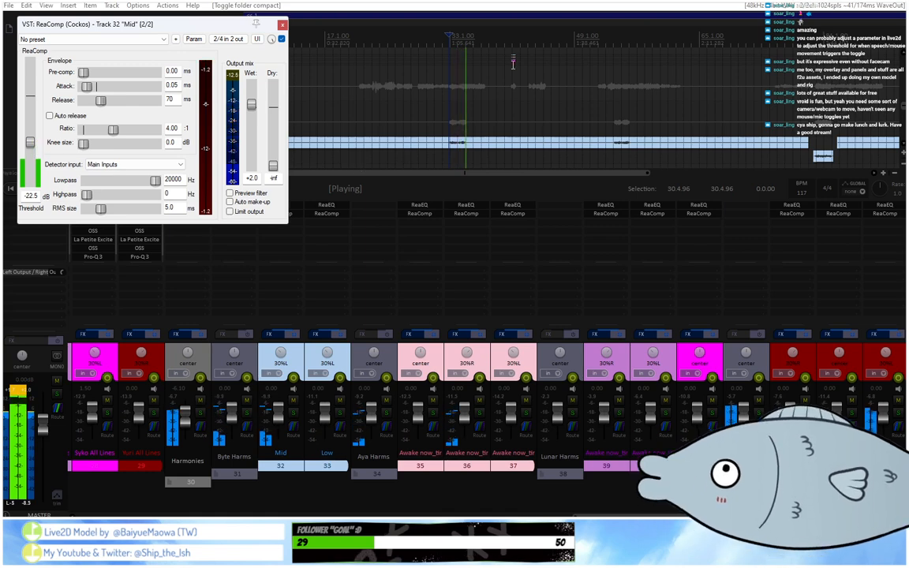
{"action": "left_click", "coordinate": [612, 40]}
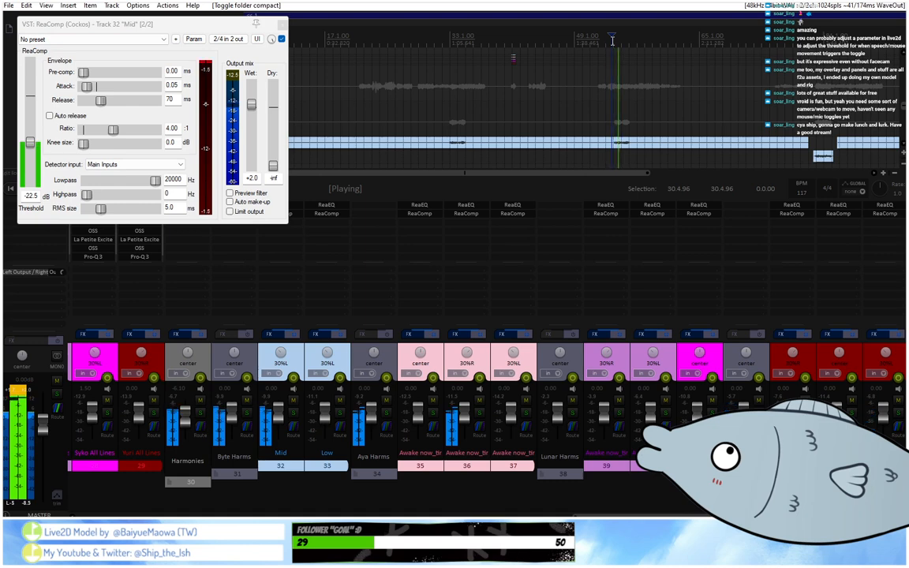
{"action": "scroll", "coordinate": [612, 39], "scroll_direction": "down", "scroll_amount": 2}
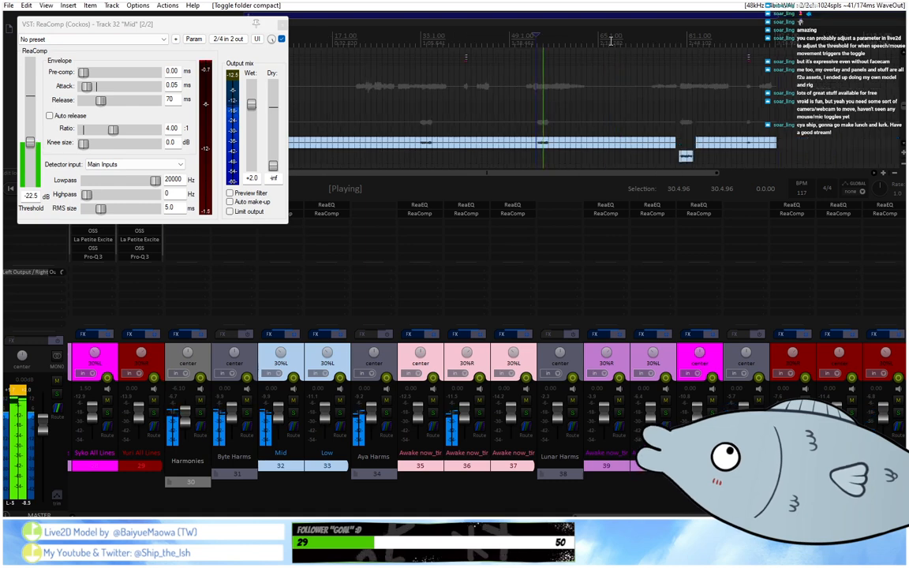
Play the Low harmony phrase with track 33's ReaComp open, and close both ReaComp windows.
{"action": "left_click", "coordinate": [677, 48]}
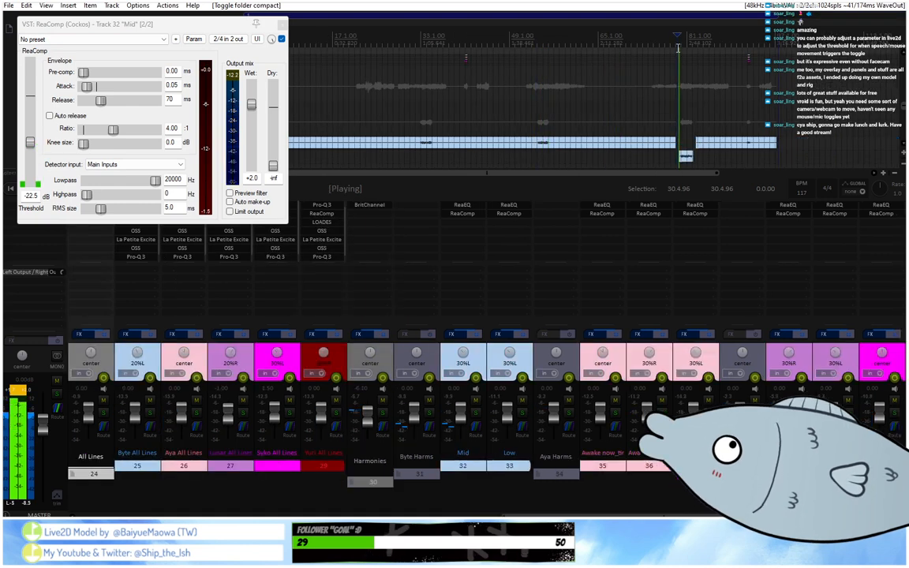
{"action": "left_click", "coordinate": [508, 213]}
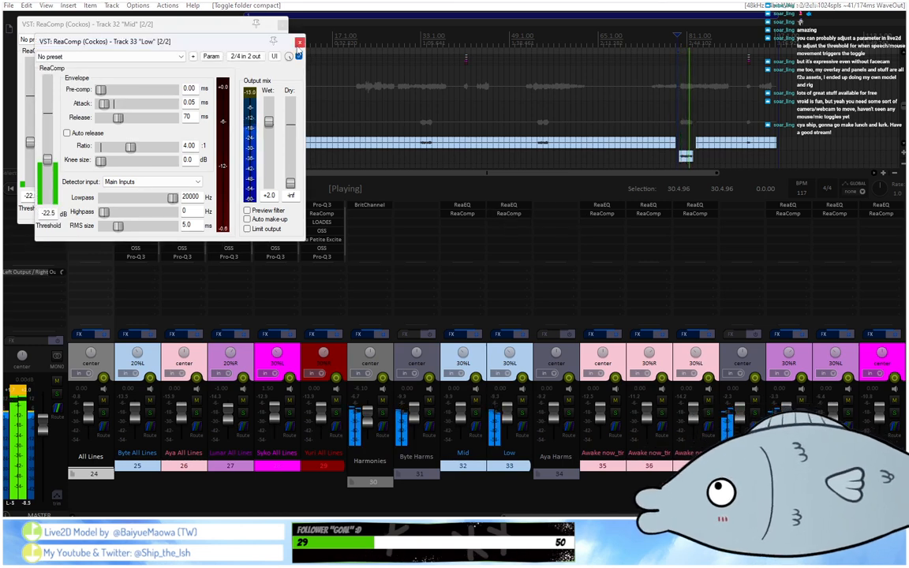
{"action": "left_click", "coordinate": [299, 43]}
{"action": "left_click", "coordinate": [281, 25]}
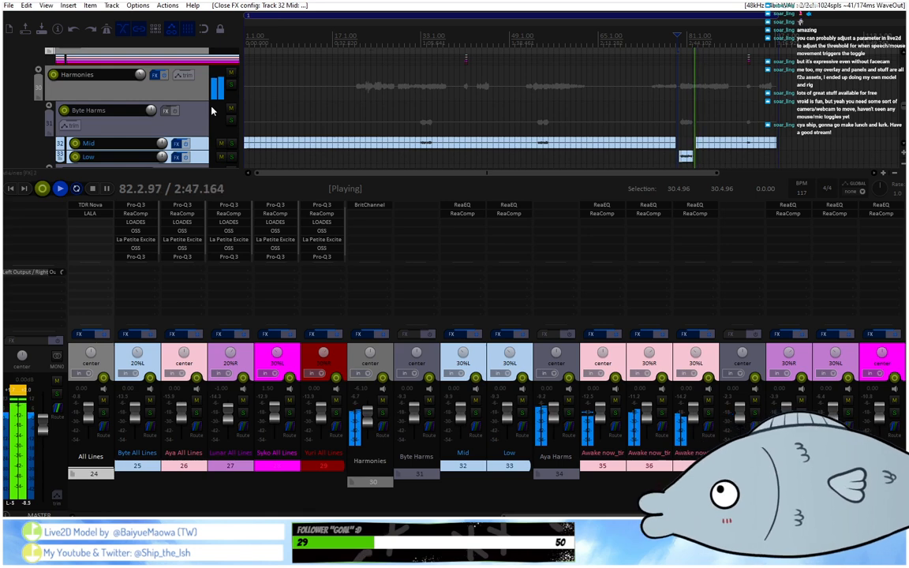
Open track 35's ReaComp and play the first two Aya mid harmony phrases to check the compression.
{"action": "scroll", "coordinate": [211, 111], "scroll_direction": "down", "scroll_amount": 3}
{"action": "left_click", "coordinate": [405, 45]}
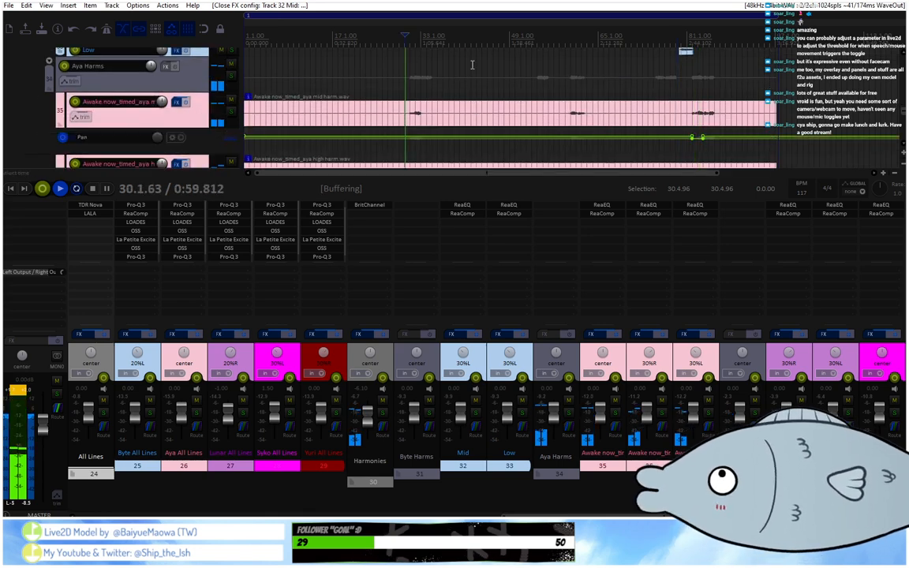
{"action": "left_click", "coordinate": [603, 213]}
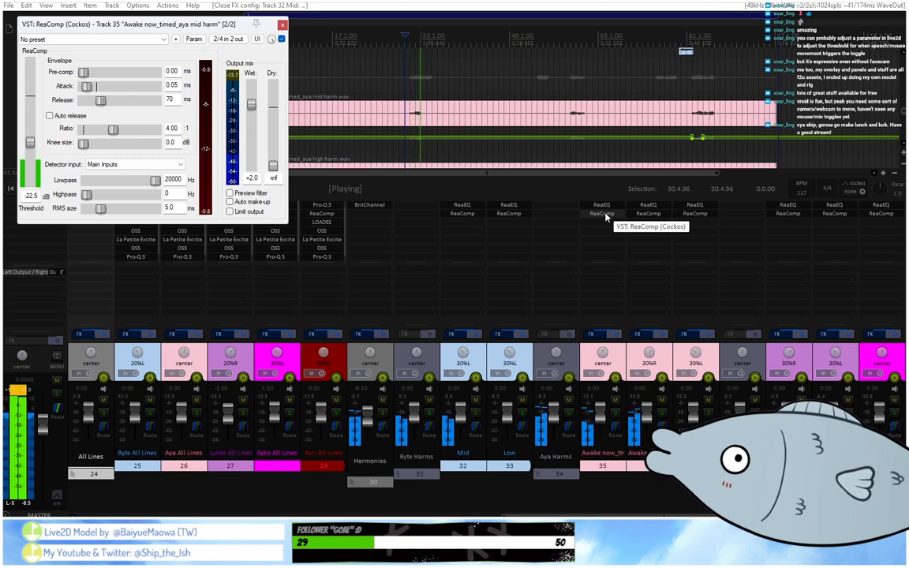
{"action": "left_click", "coordinate": [568, 47]}
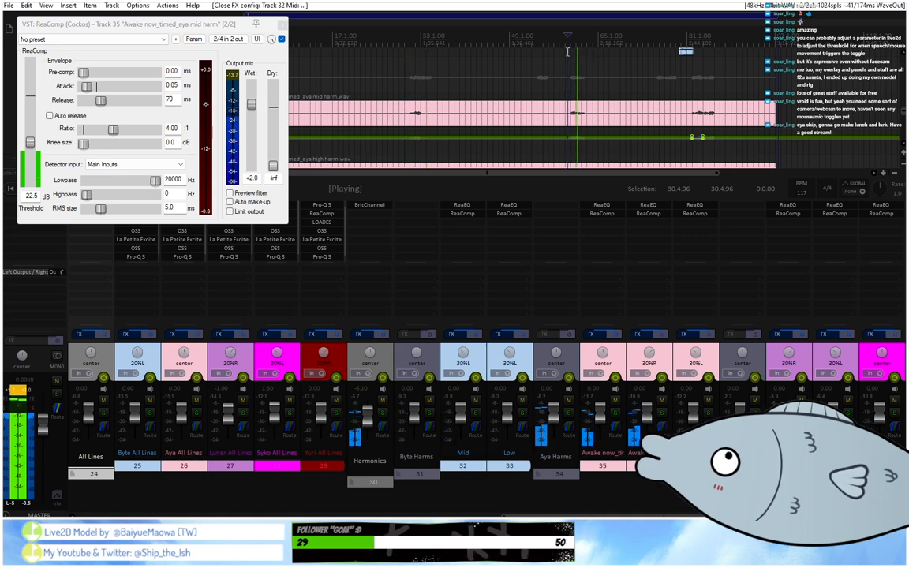
Split track 35's mid harmony item before and after its second phrase.
{"action": "left_click", "coordinate": [529, 119]}
{"action": "key", "text": "s"}
{"action": "left_click", "coordinate": [610, 118]}
{"action": "key", "text": "s"}
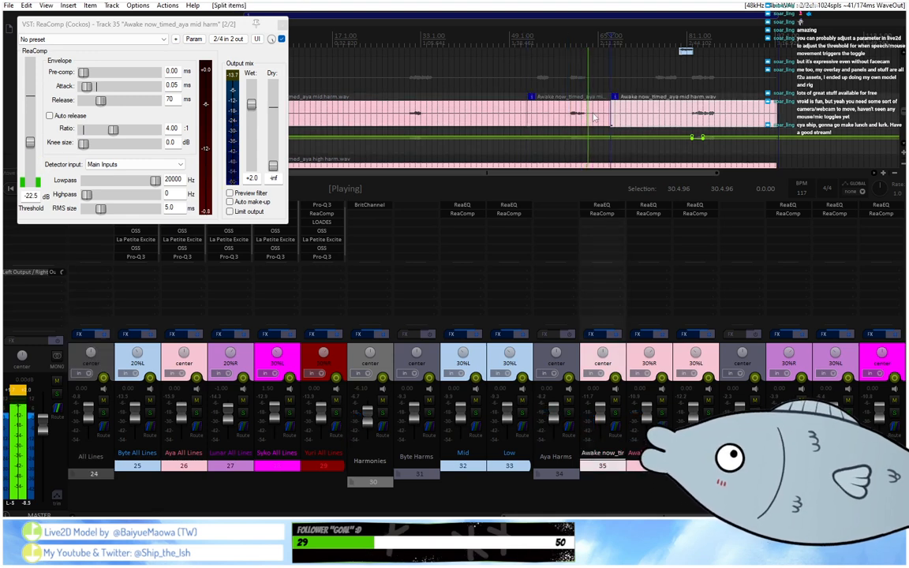
Raise the split-out middle item's volume on track 35 to +1.94 dB and replay that phrase.
{"action": "double_click", "coordinate": [594, 117]}
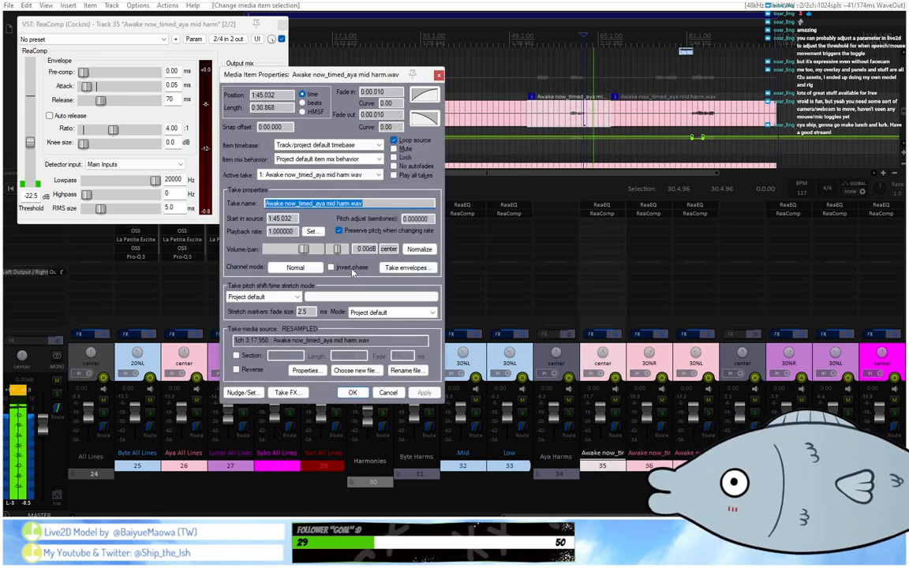
{"action": "left_click_drag", "start_coordinate": [304, 249], "coordinate": [306, 252]}
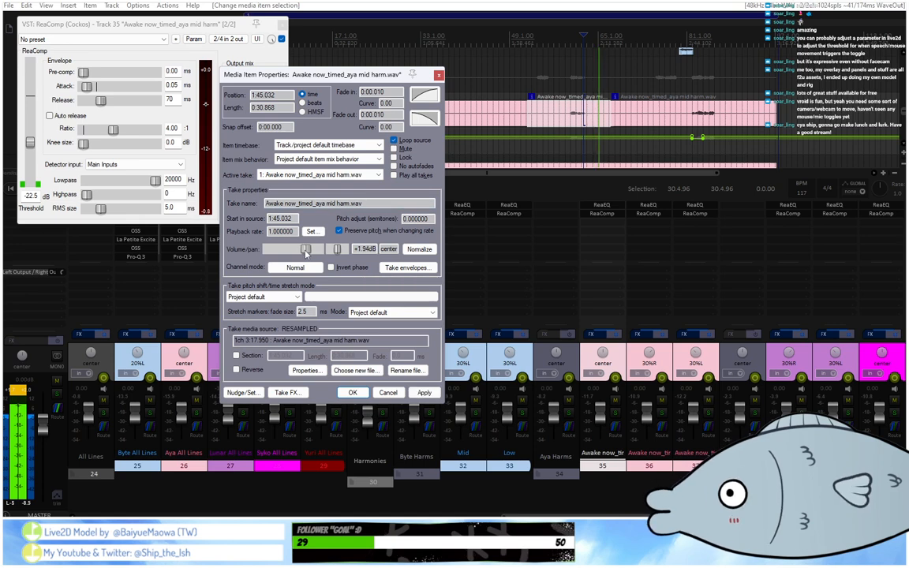
{"action": "left_click", "coordinate": [353, 392]}
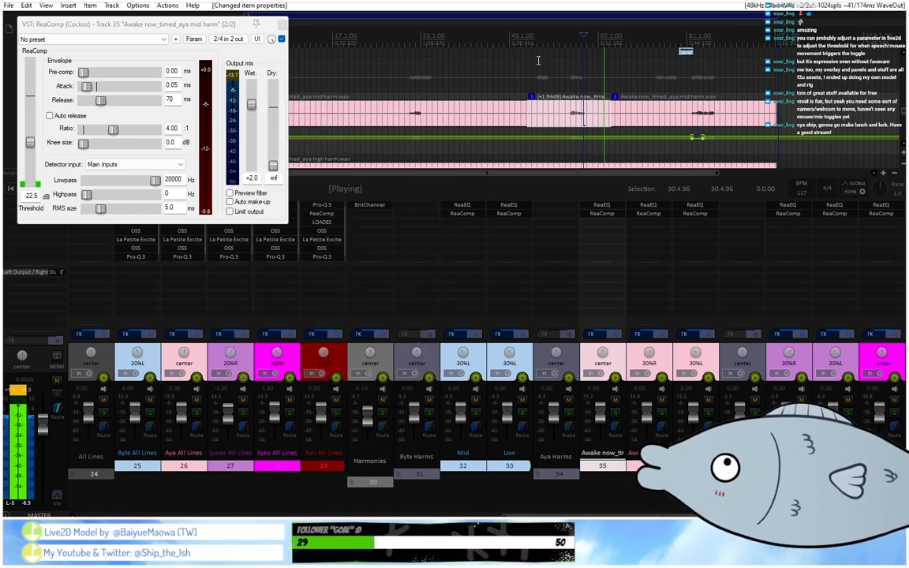
{"action": "left_click", "coordinate": [566, 43]}
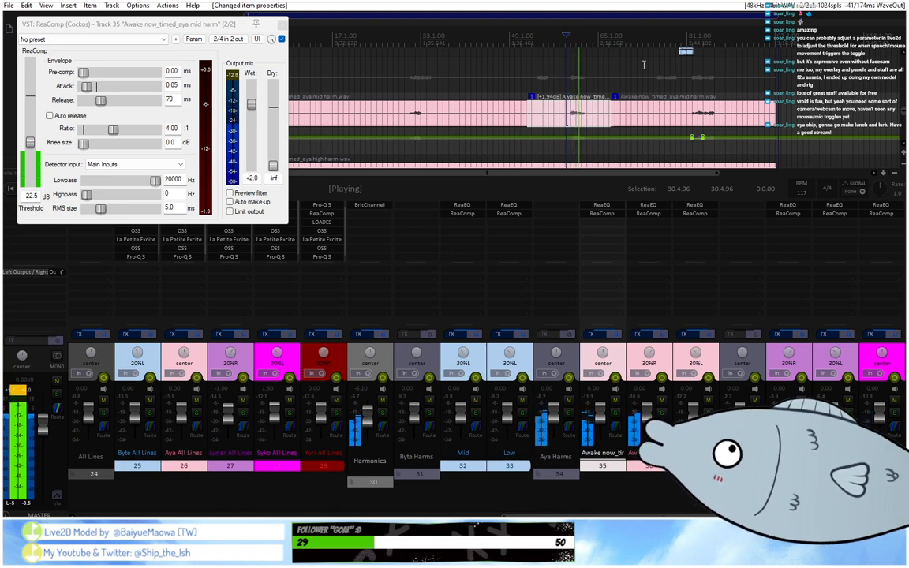
Play track 35's last phrase and raise the final item's volume to +0.95 dB.
{"action": "left_click", "coordinate": [690, 65]}
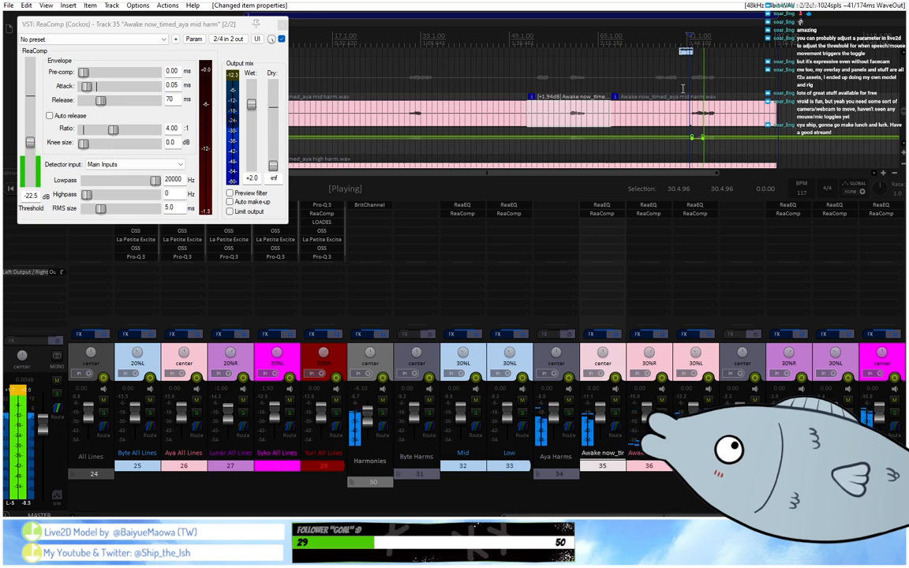
{"action": "double_click", "coordinate": [682, 115]}
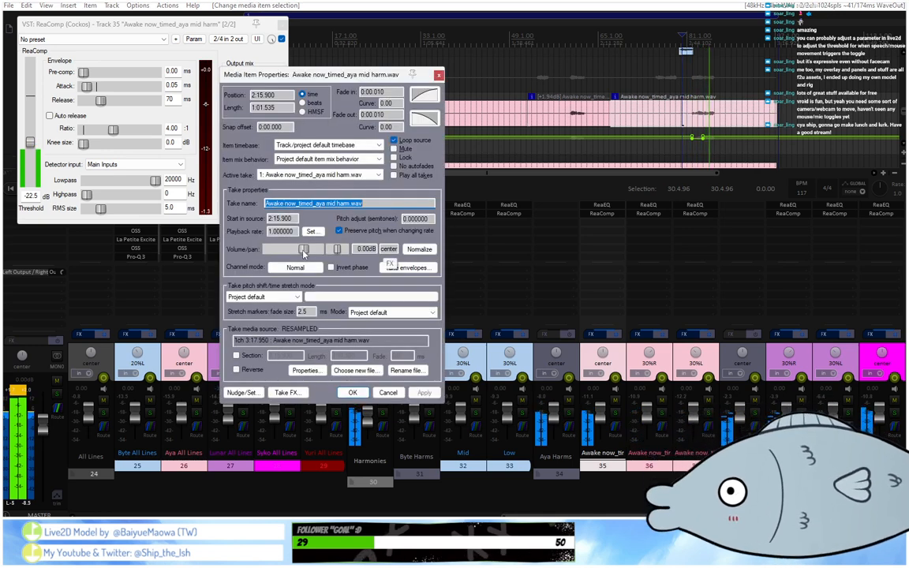
{"action": "left_click_drag", "start_coordinate": [304, 248], "coordinate": [306, 251]}
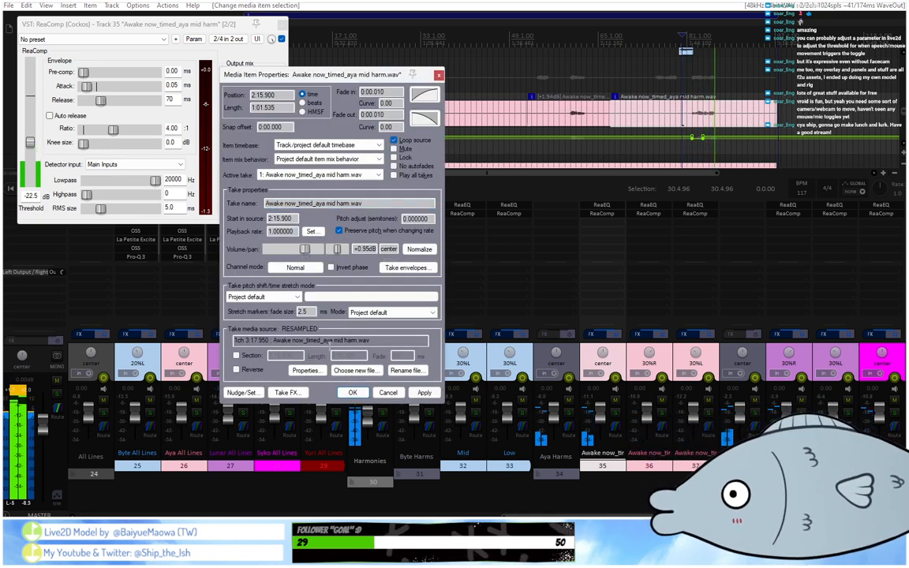
{"action": "left_click", "coordinate": [353, 393]}
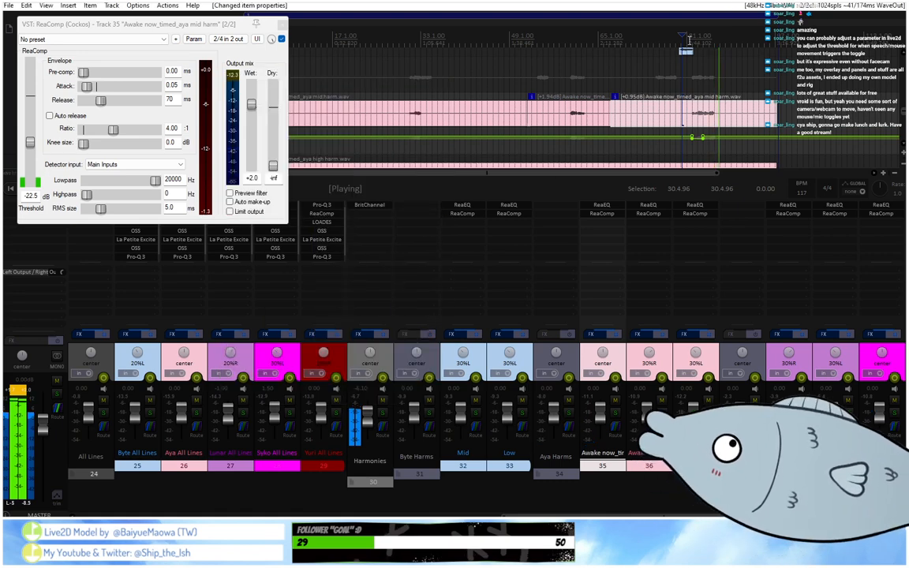
Replay the mix from before track 35's first phrase, watching its ReaComp, and close the compressor window.
{"action": "scroll", "coordinate": [688, 47], "scroll_direction": "down", "scroll_amount": 2}
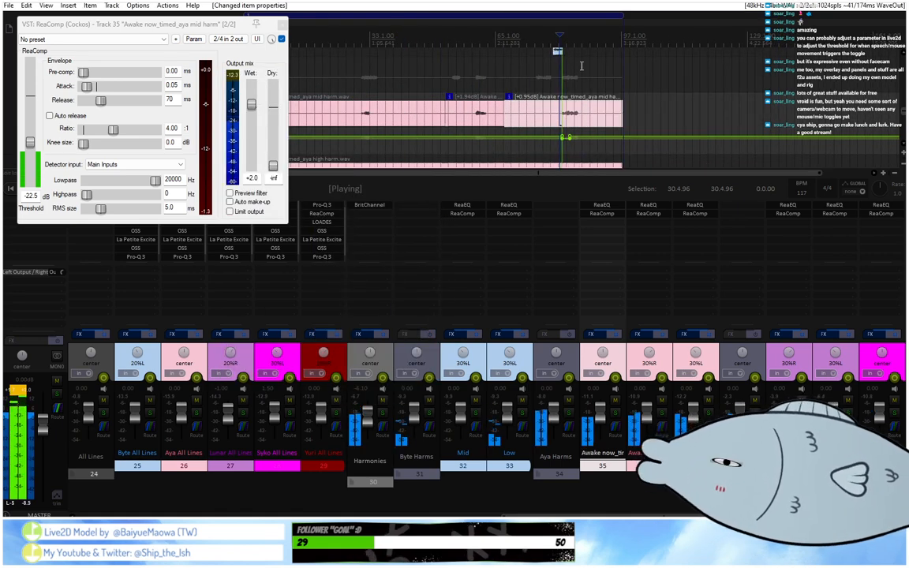
{"action": "left_click", "coordinate": [358, 49]}
{"action": "scroll", "coordinate": [359, 49], "scroll_direction": "up", "scroll_amount": 4}
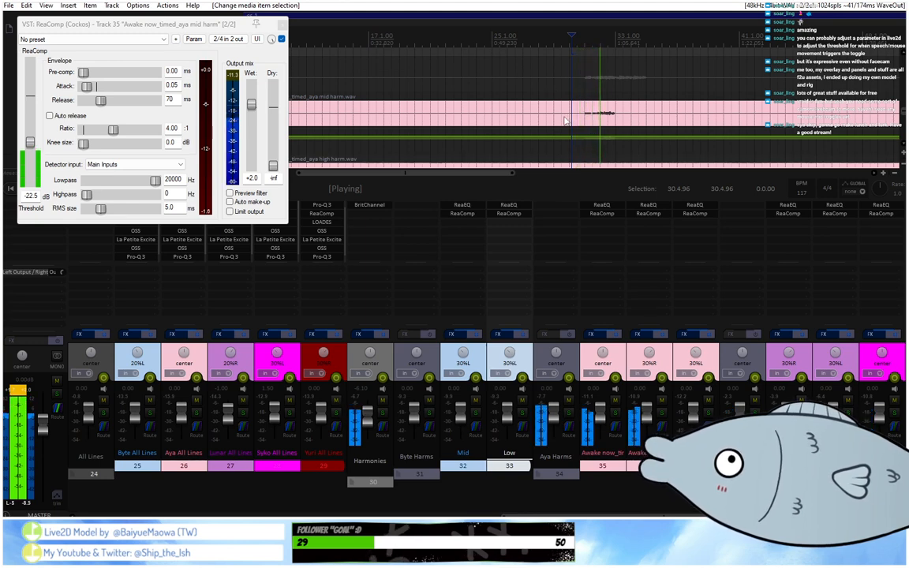
{"action": "left_click", "coordinate": [282, 25]}
Open track 36's ReaComp and raise the Aya high harmony item's volume to +0.95 dB.
{"action": "scroll", "coordinate": [331, 30], "scroll_direction": "down", "scroll_amount": 5}
{"action": "scroll", "coordinate": [333, 30], "scroll_direction": "up", "scroll_amount": 3}
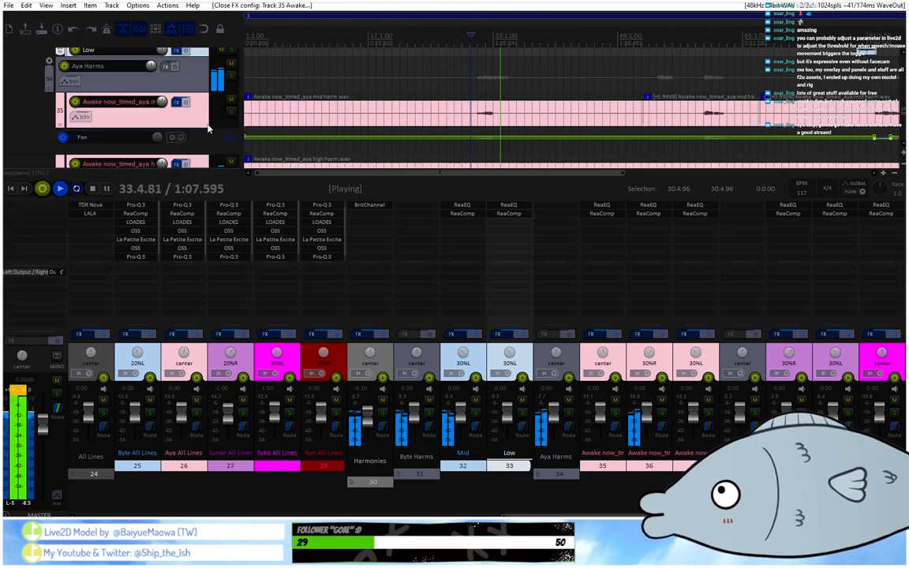
{"action": "scroll", "coordinate": [210, 128], "scroll_direction": "down", "scroll_amount": 2}
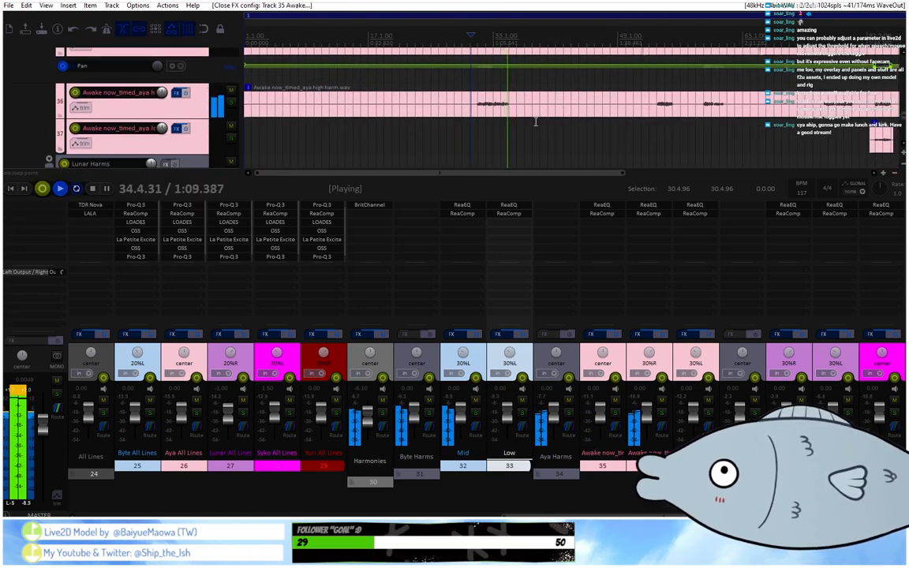
{"action": "left_click", "coordinate": [650, 213]}
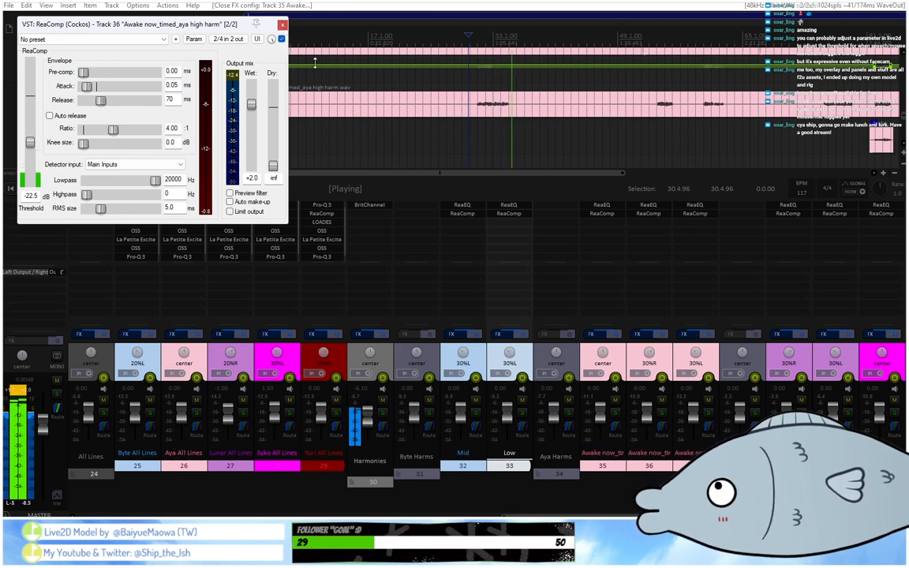
{"action": "left_click", "coordinate": [352, 105]}
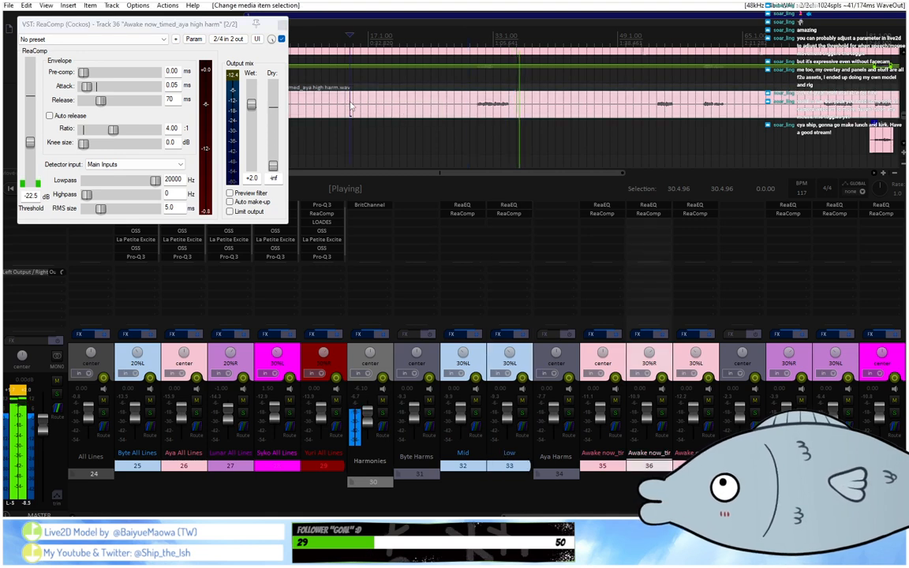
{"action": "double_click", "coordinate": [351, 105]}
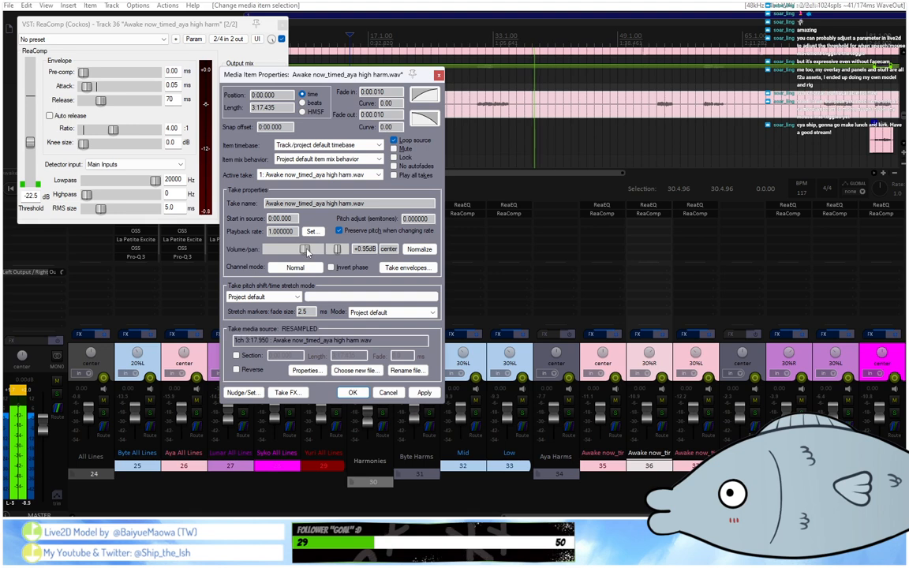
{"action": "key", "text": "Return"}
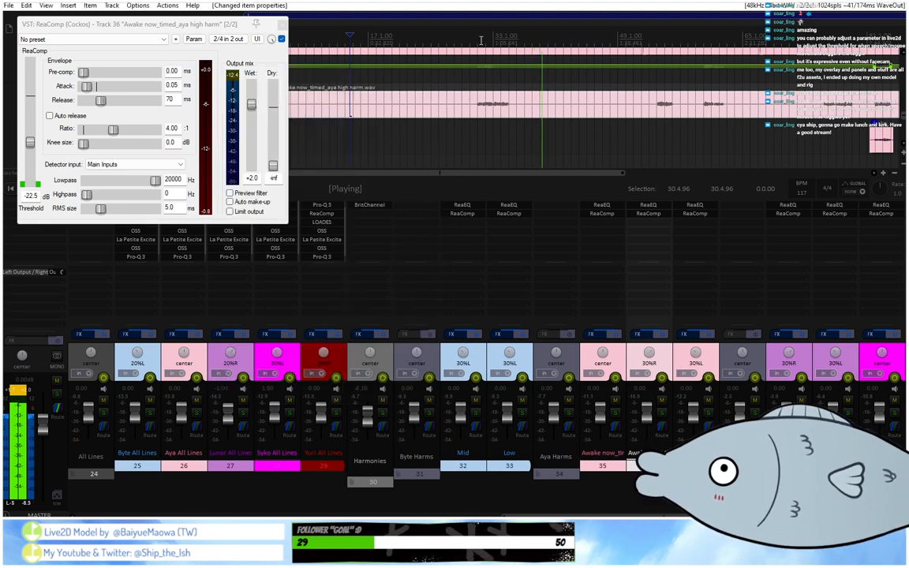
Replay the high harmony phrases along track 36 to check its compression up to the low harmony item.
{"action": "left_click", "coordinate": [479, 39]}
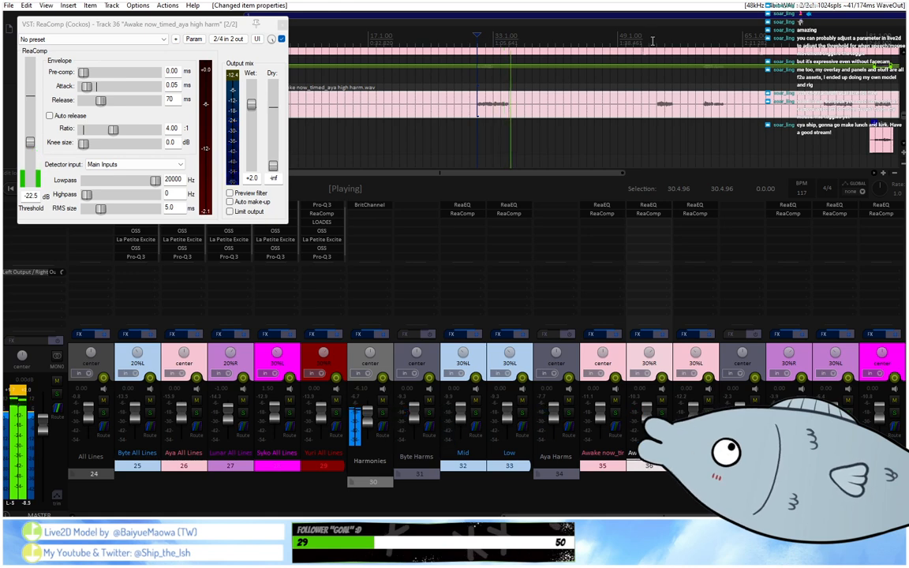
{"action": "left_click", "coordinate": [652, 41]}
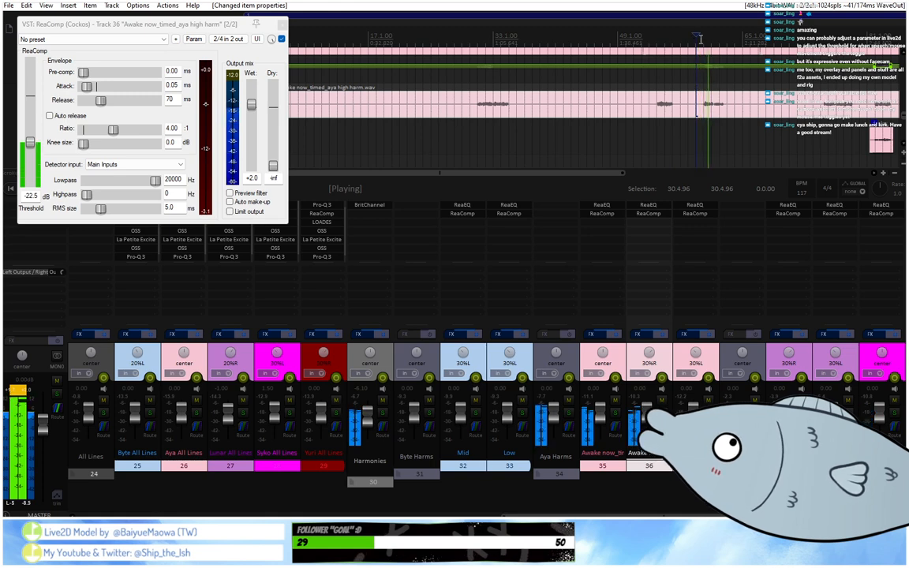
{"action": "left_click", "coordinate": [865, 42]}
{"action": "scroll", "coordinate": [833, 47], "scroll_direction": "down", "scroll_amount": 4}
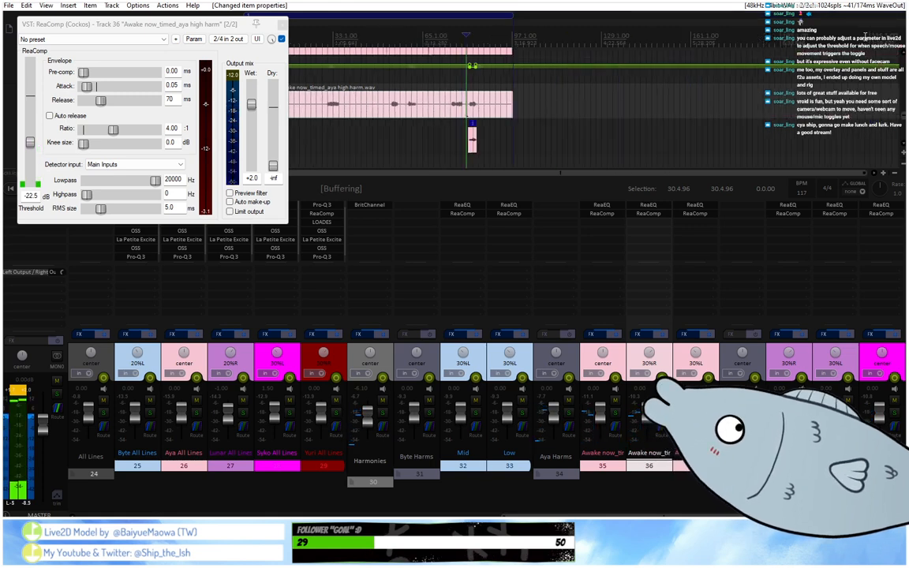
{"action": "scroll", "coordinate": [832, 46], "scroll_direction": "up", "scroll_amount": 4}
{"action": "scroll", "coordinate": [625, 165], "scroll_direction": "up", "scroll_amount": 2}
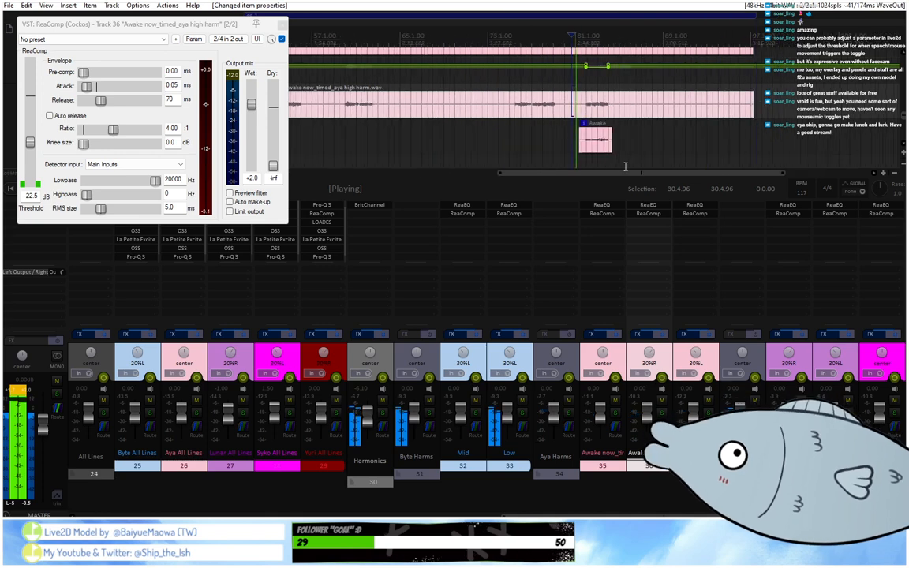
Raise the Aya low harmony item's volume to +3.41 dB while watching track 37's ReaComp, then close both compressor windows.
{"action": "left_click", "coordinate": [699, 215]}
{"action": "double_click", "coordinate": [604, 142]}
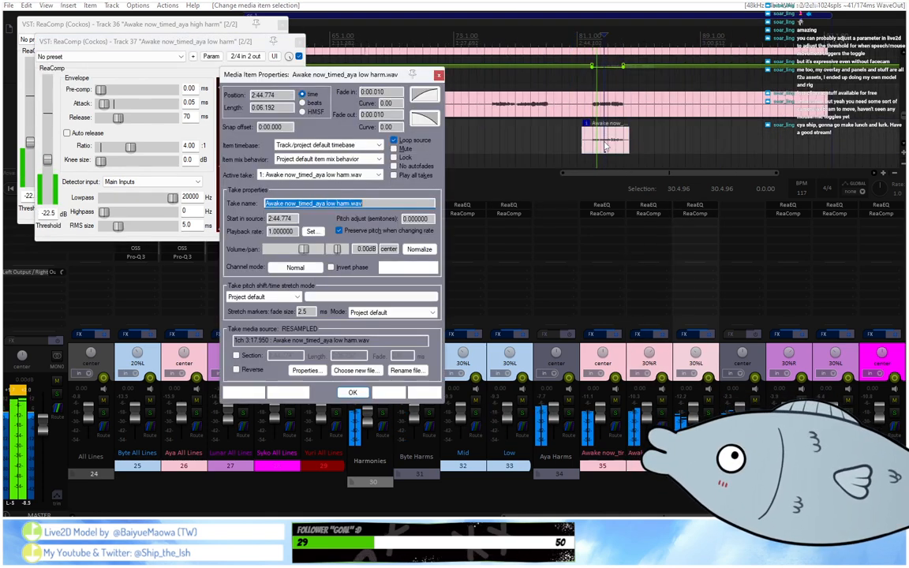
{"action": "left_click_drag", "start_coordinate": [303, 249], "coordinate": [308, 250]}
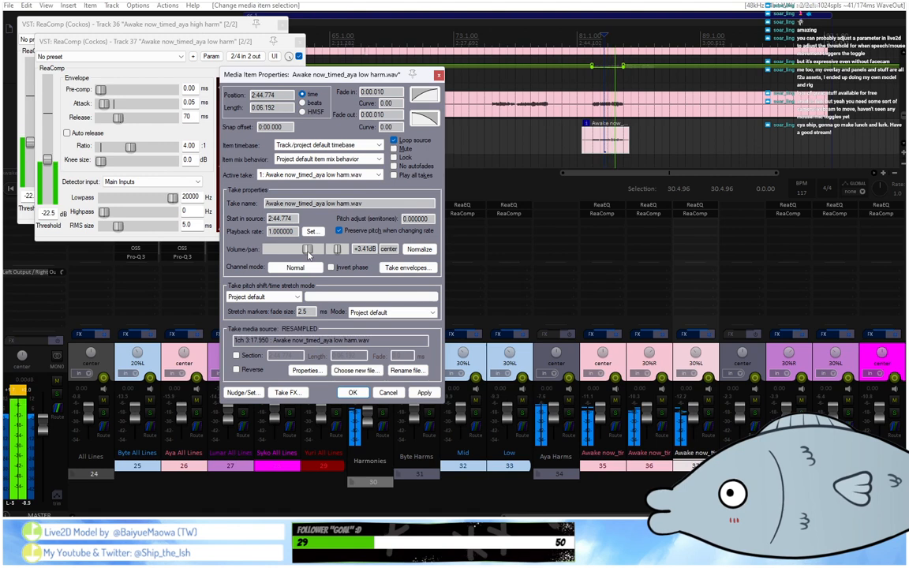
{"action": "key", "text": "Return"}
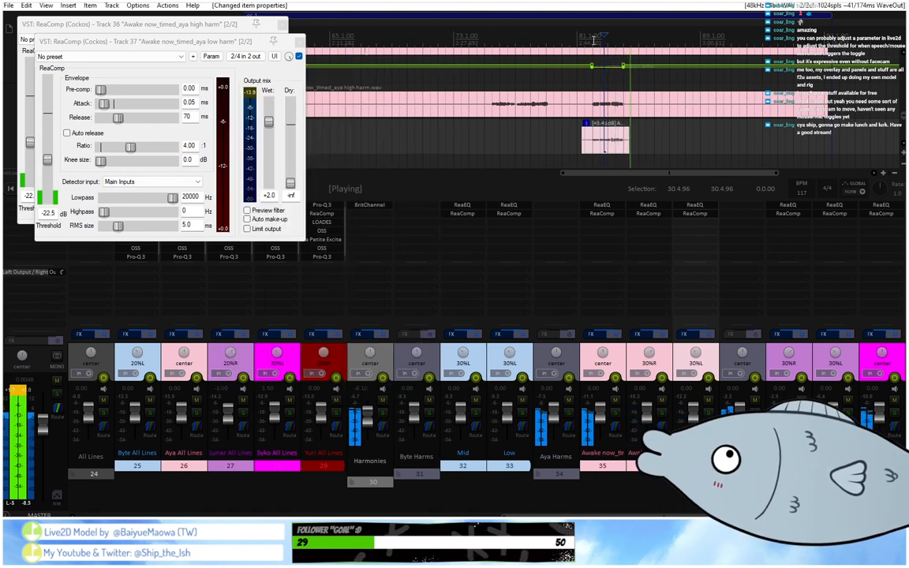
{"action": "scroll", "coordinate": [593, 41], "scroll_direction": "up", "scroll_amount": 2}
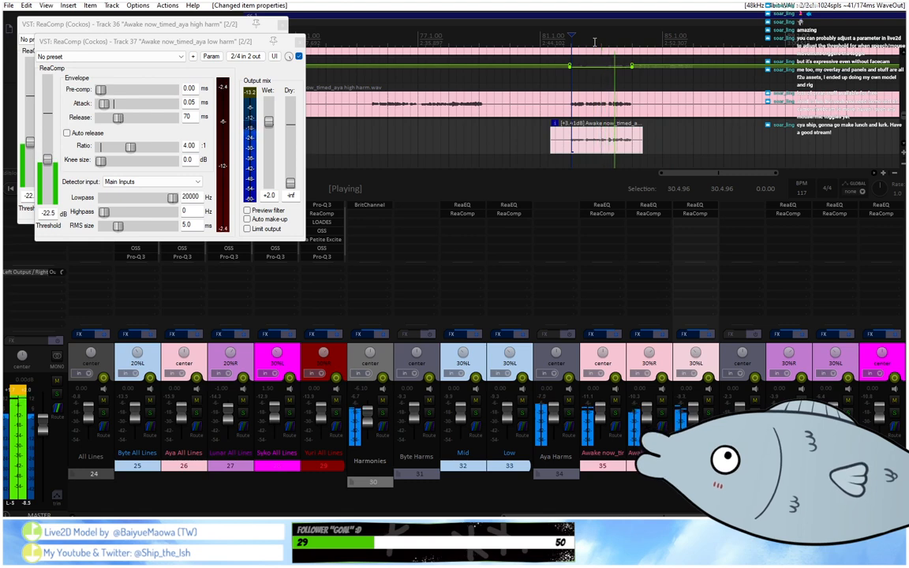
{"action": "left_click", "coordinate": [297, 41]}
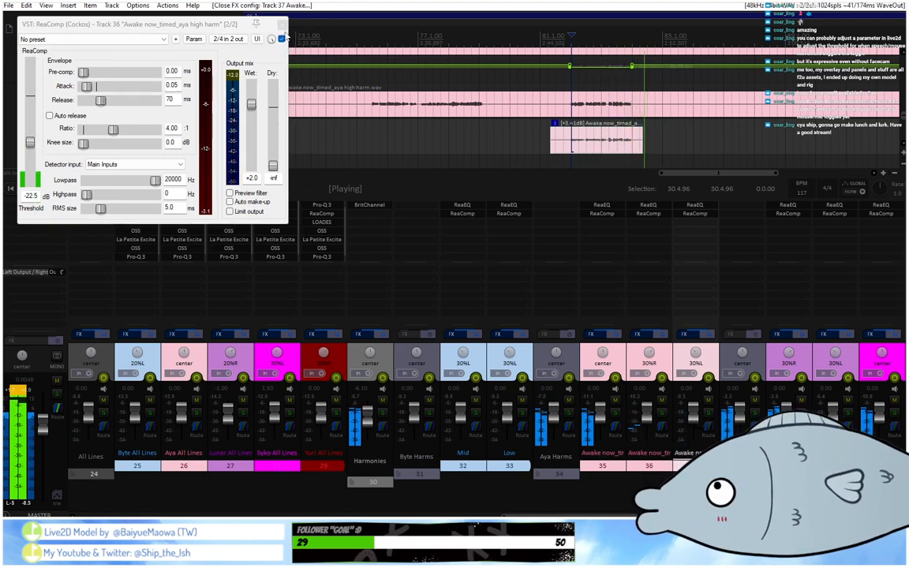
{"action": "left_click", "coordinate": [282, 24]}
Copy MAutoVolume from track 21 to the start of the effect chains on Lunar harmony tracks 39 and 40.
{"action": "scroll", "coordinate": [338, 32], "scroll_direction": "down", "scroll_amount": 2}
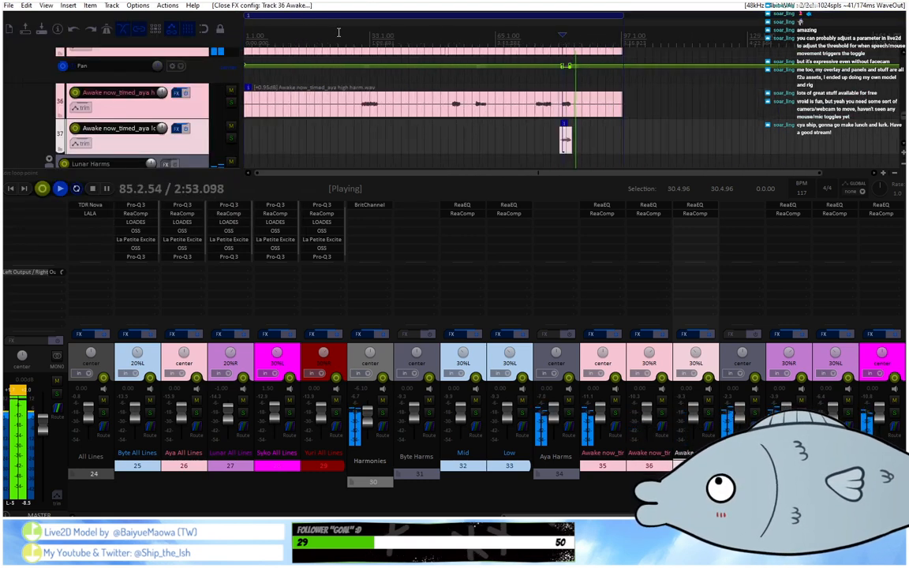
{"action": "scroll", "coordinate": [339, 33], "scroll_direction": "down", "scroll_amount": 3}
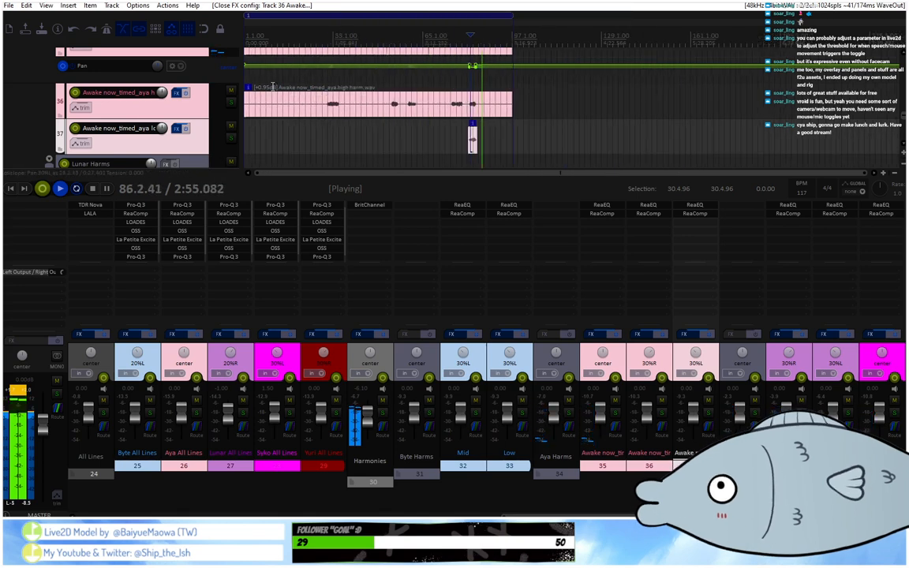
{"action": "scroll", "coordinate": [220, 119], "scroll_direction": "down", "scroll_amount": 4}
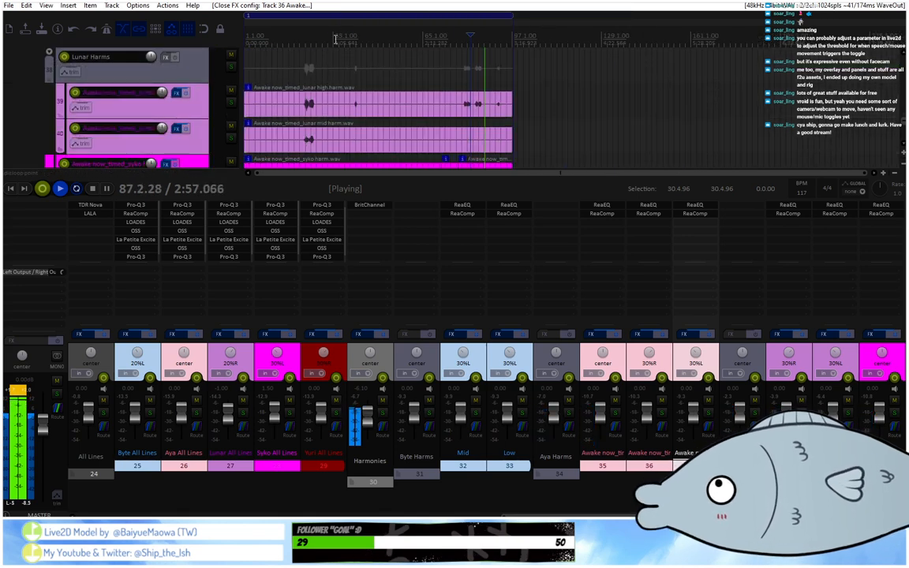
{"action": "left_click", "coordinate": [338, 49]}
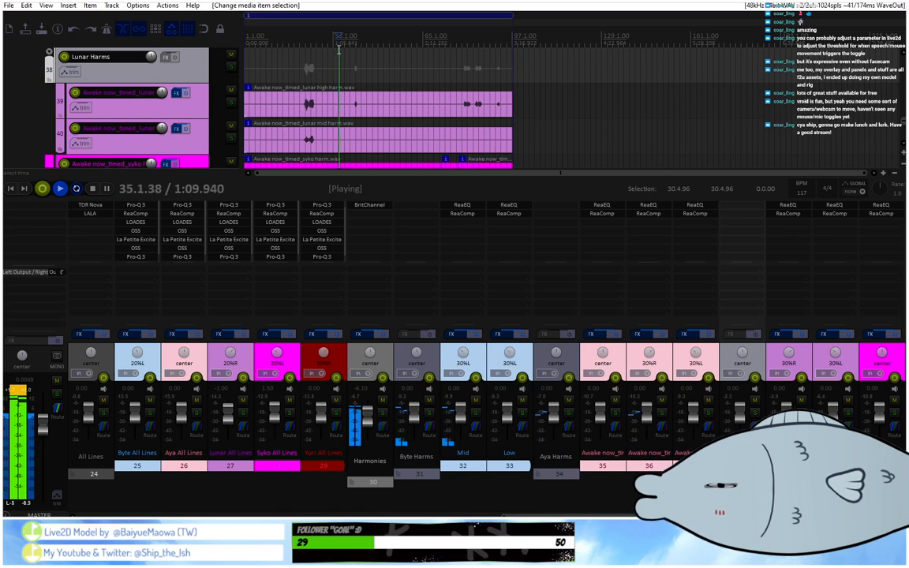
{"action": "scroll", "coordinate": [338, 49], "scroll_direction": "up", "scroll_amount": 2}
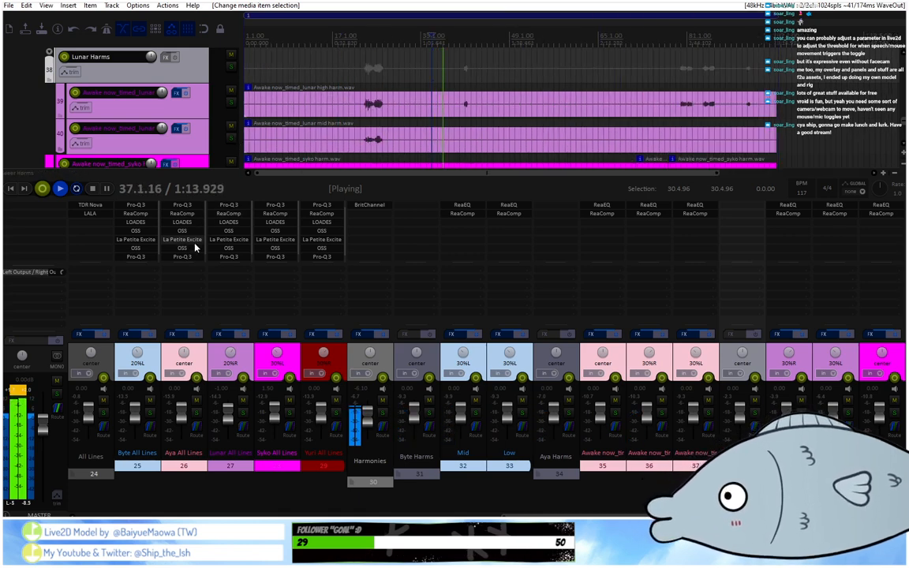
{"action": "left_click_drag", "start_coordinate": [734, 516], "coordinate": [685, 516]}
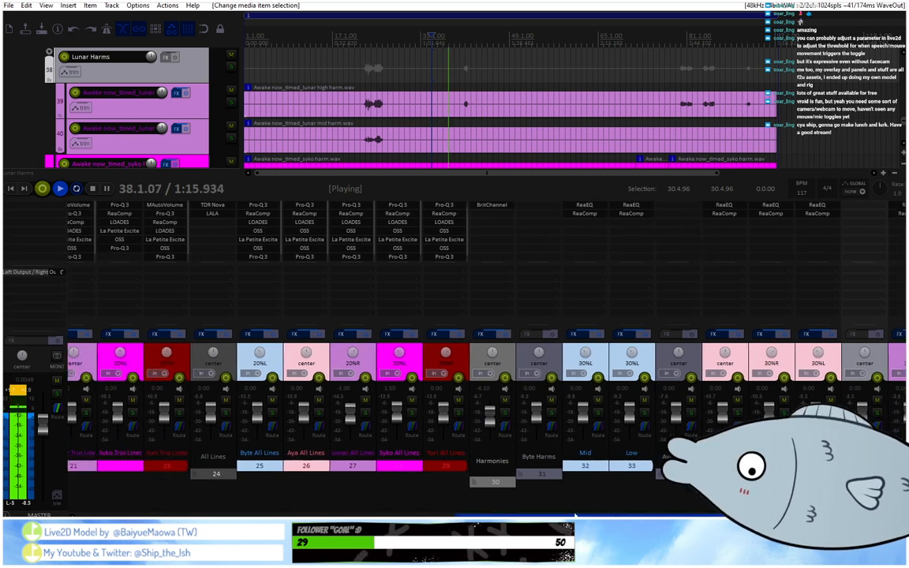
{"action": "left_click_drag", "start_coordinate": [82, 206], "coordinate": [830, 208]}
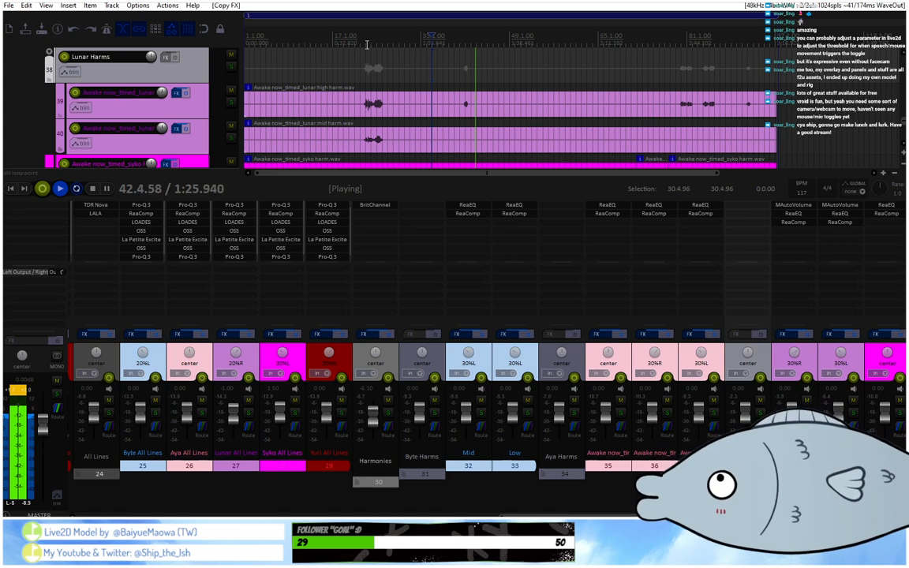
Play the first Lunar harmony phrase, checking track 39's MAutoVolume and ReaComp.
{"action": "left_click", "coordinate": [366, 45]}
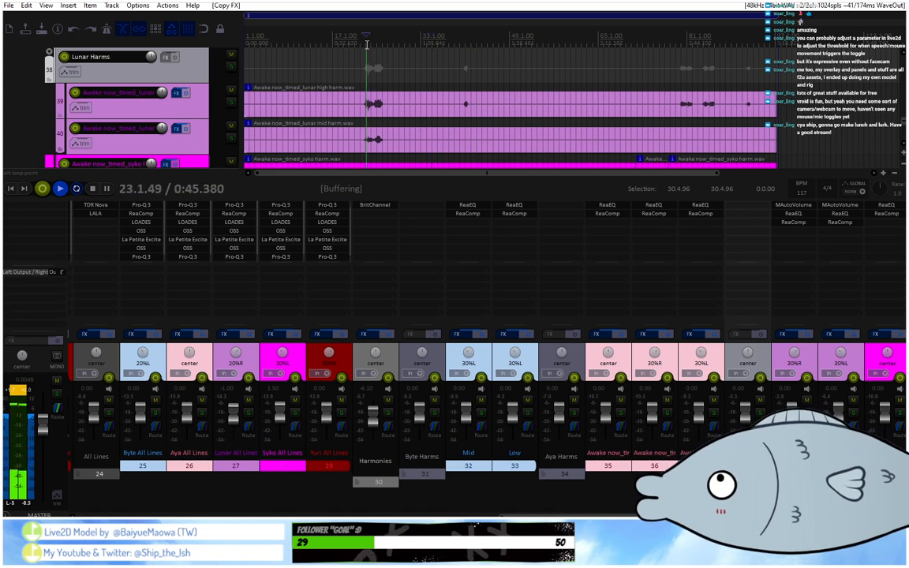
{"action": "left_click", "coordinate": [803, 207]}
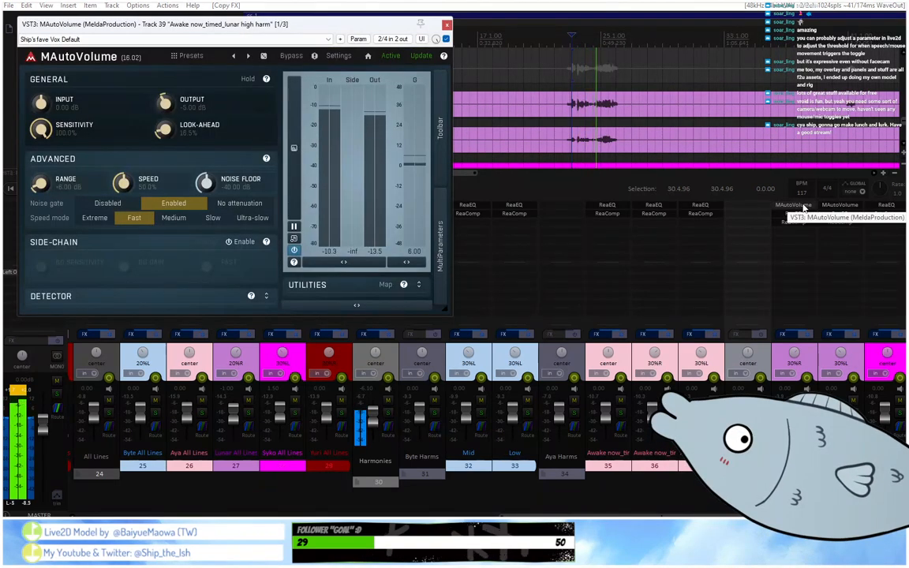
{"action": "left_click", "coordinate": [446, 24]}
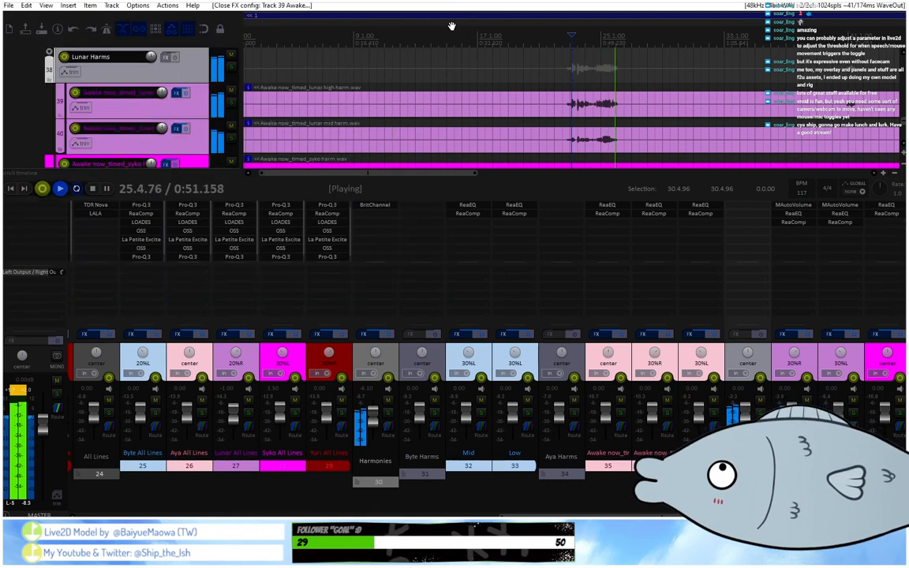
{"action": "left_click", "coordinate": [562, 39]}
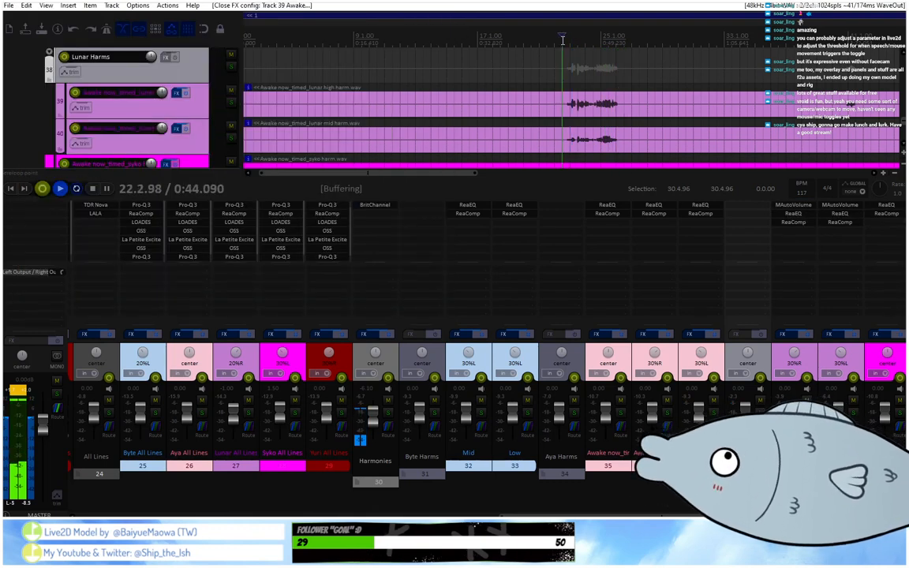
{"action": "left_click", "coordinate": [781, 225]}
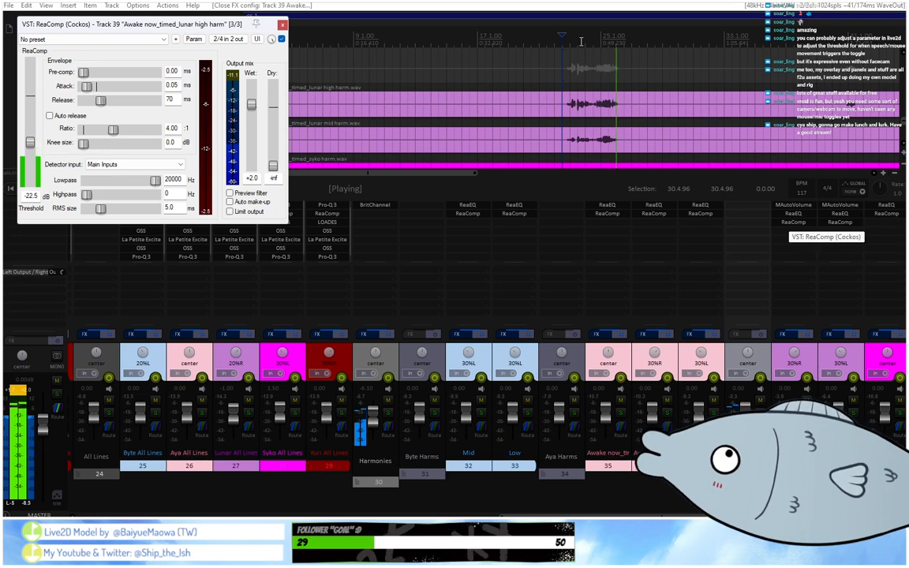
Play the second Lunar high harmony phrase and split track 39's item before and after it.
{"action": "scroll", "coordinate": [568, 45], "scroll_direction": "down", "scroll_amount": 3}
{"action": "left_click", "coordinate": [551, 45]}
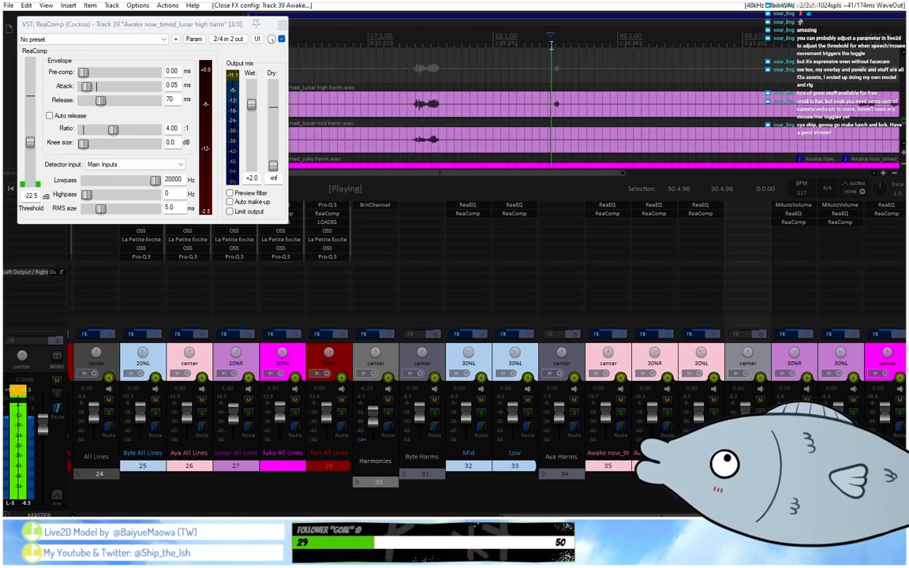
{"action": "left_click", "coordinate": [521, 108]}
{"action": "key", "text": "s"}
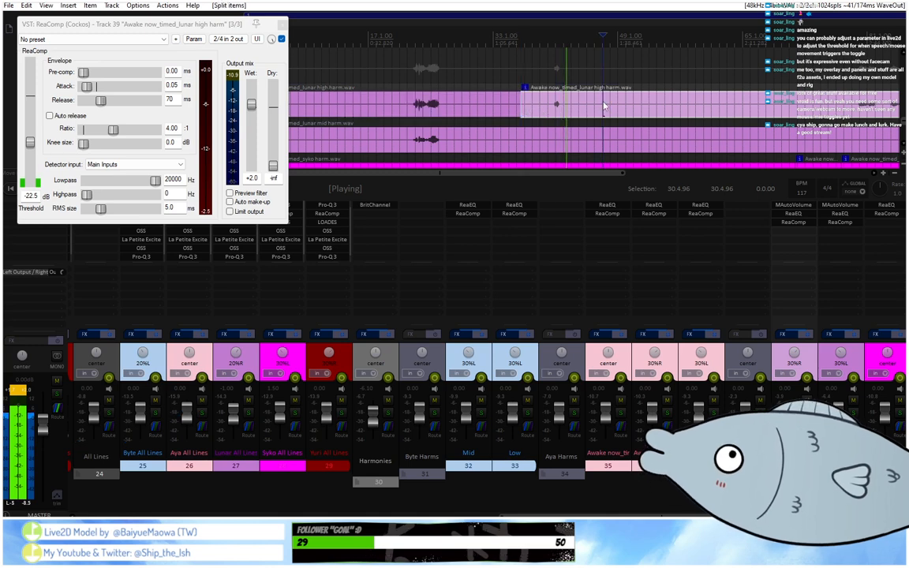
{"action": "double_click", "coordinate": [588, 102]}
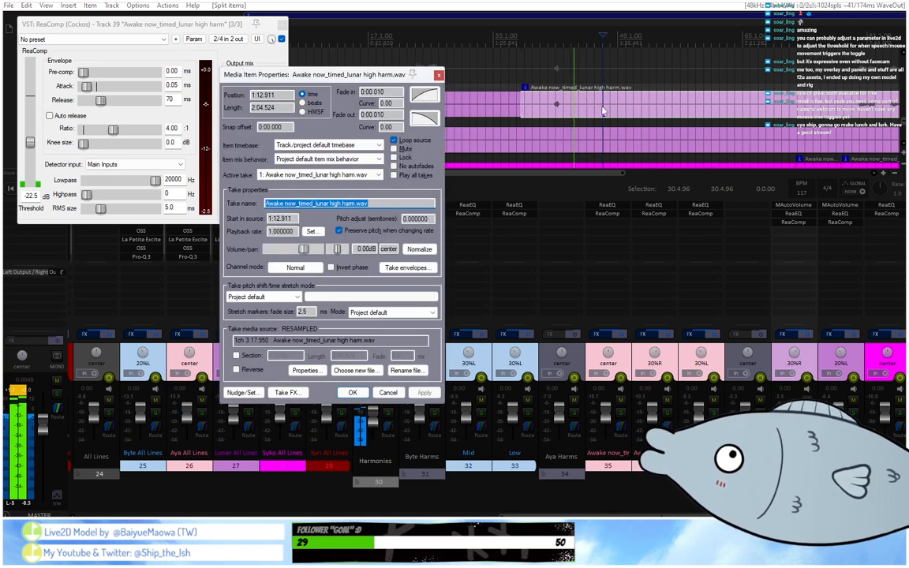
{"action": "left_click", "coordinate": [603, 110]}
{"action": "key", "text": "s"}
Raise the isolated second Lunar high harmony phrase's volume to +2.44 dB and replay it through ReaComp.
{"action": "double_click", "coordinate": [566, 103]}
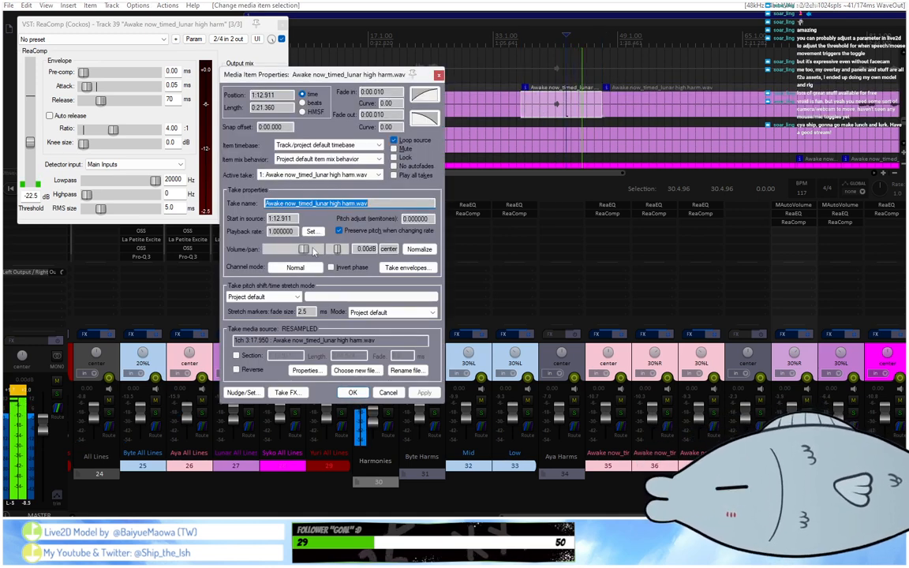
{"action": "left_click_drag", "start_coordinate": [307, 248], "coordinate": [310, 248]}
{"action": "left_click", "coordinate": [353, 392]}
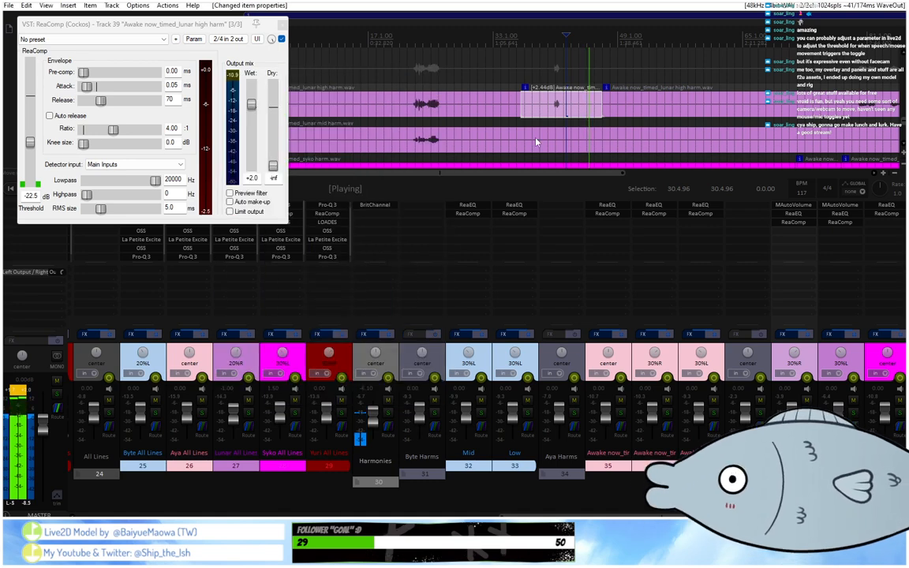
{"action": "left_click", "coordinate": [552, 35]}
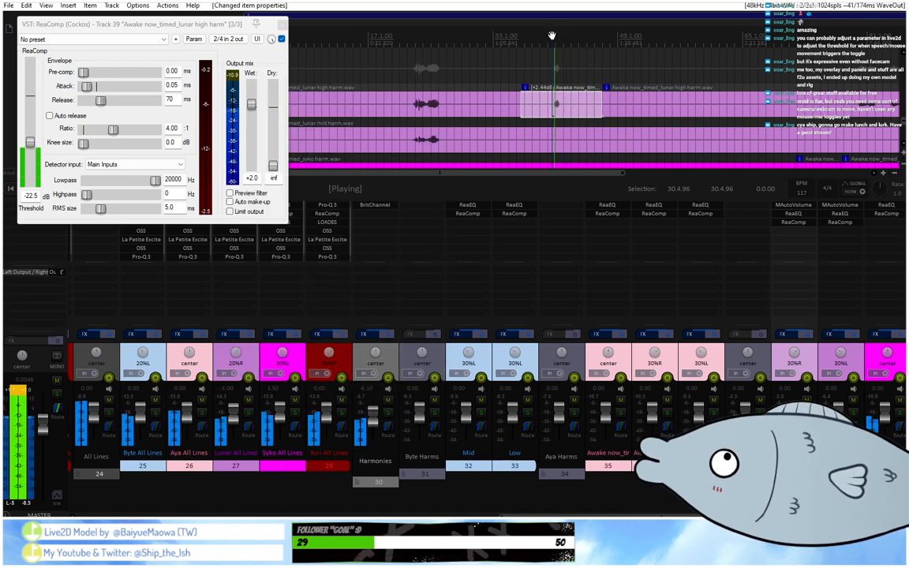
Set the isolated second Lunar high harmony phrase's volume to +3.36 dB and replay it.
{"action": "scroll", "coordinate": [552, 36], "scroll_direction": "up", "scroll_amount": 2}
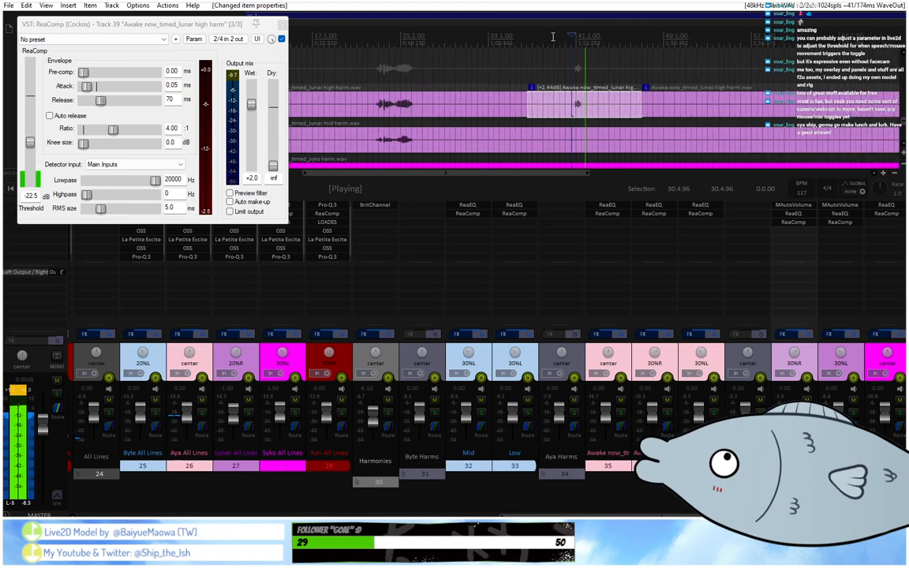
{"action": "double_click", "coordinate": [565, 104]}
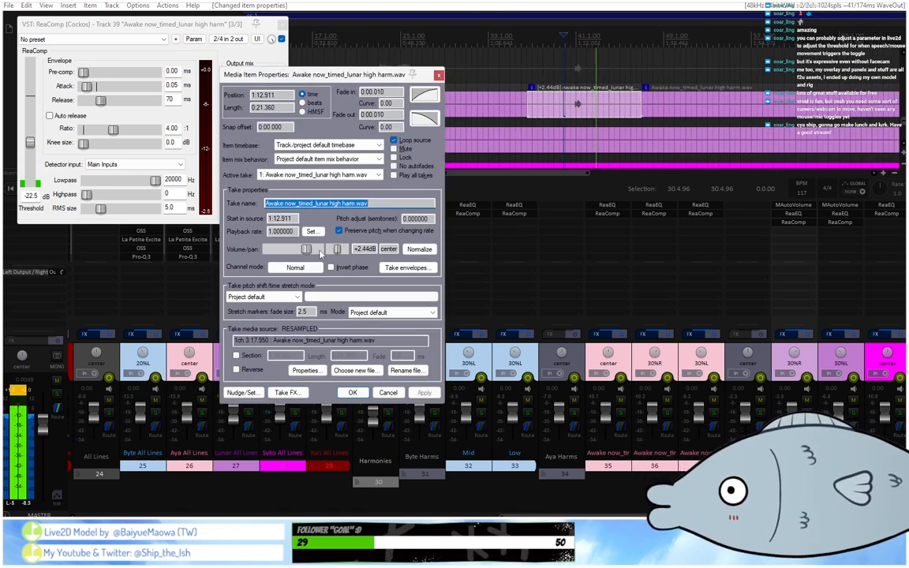
{"action": "left_click_drag", "start_coordinate": [310, 252], "coordinate": [311, 253]}
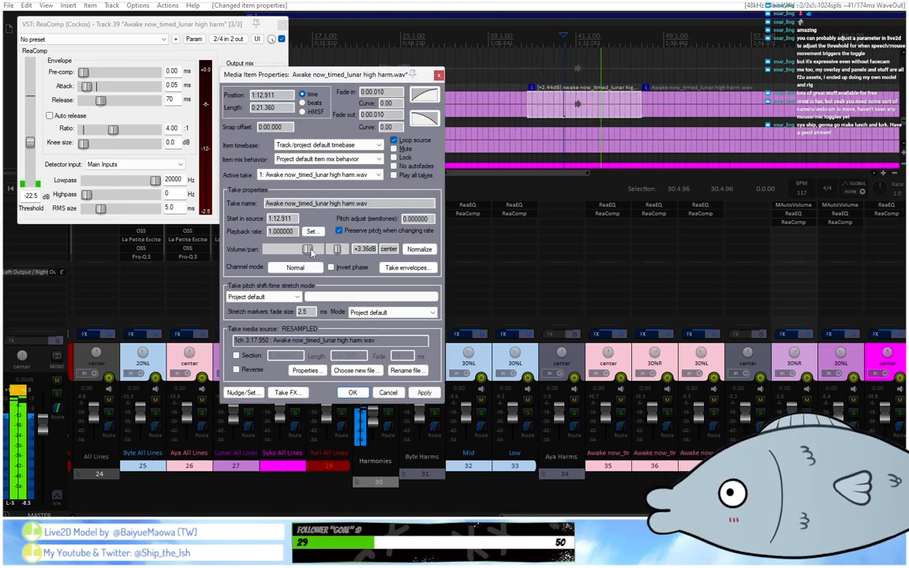
{"action": "left_click", "coordinate": [352, 392]}
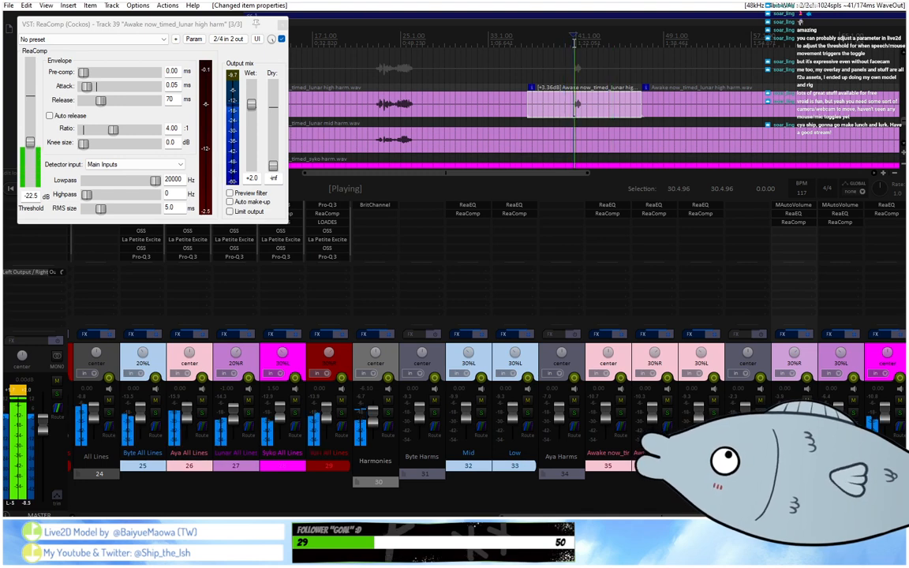
Play track 39's closing phrases, raise the final Lunar high harmony item's volume to +1.94 dB, and replay from before those phrases.
{"action": "scroll", "coordinate": [572, 41], "scroll_direction": "down", "scroll_amount": 3}
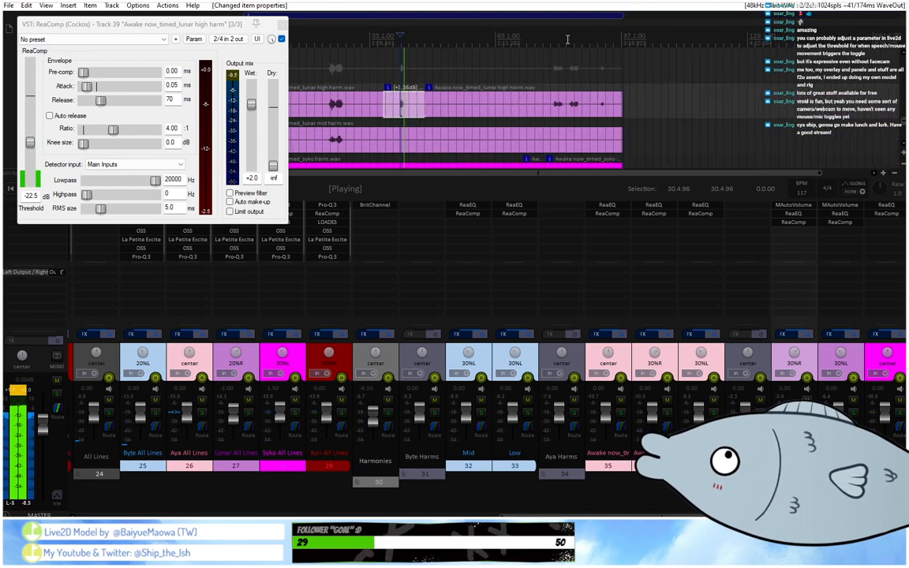
{"action": "scroll", "coordinate": [552, 37], "scroll_direction": "up", "scroll_amount": 2}
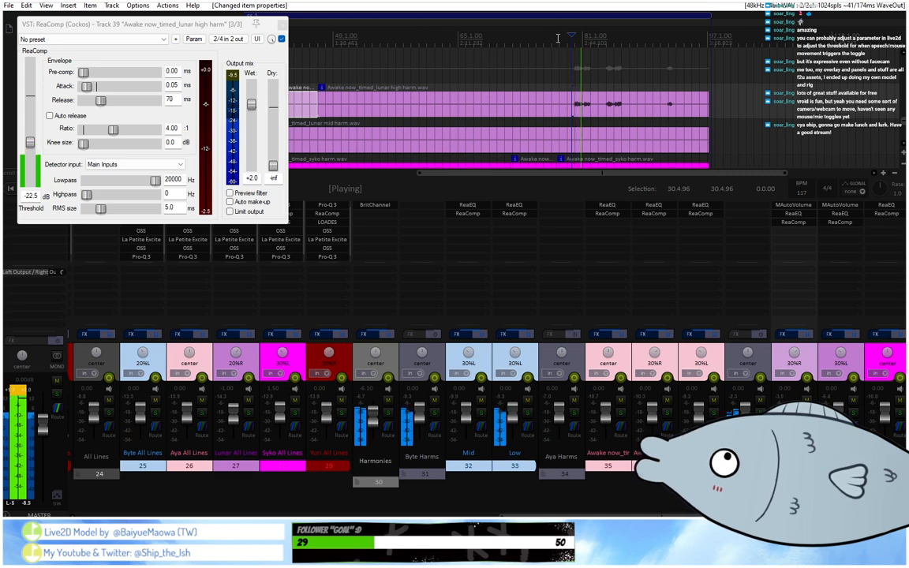
{"action": "left_click", "coordinate": [604, 47]}
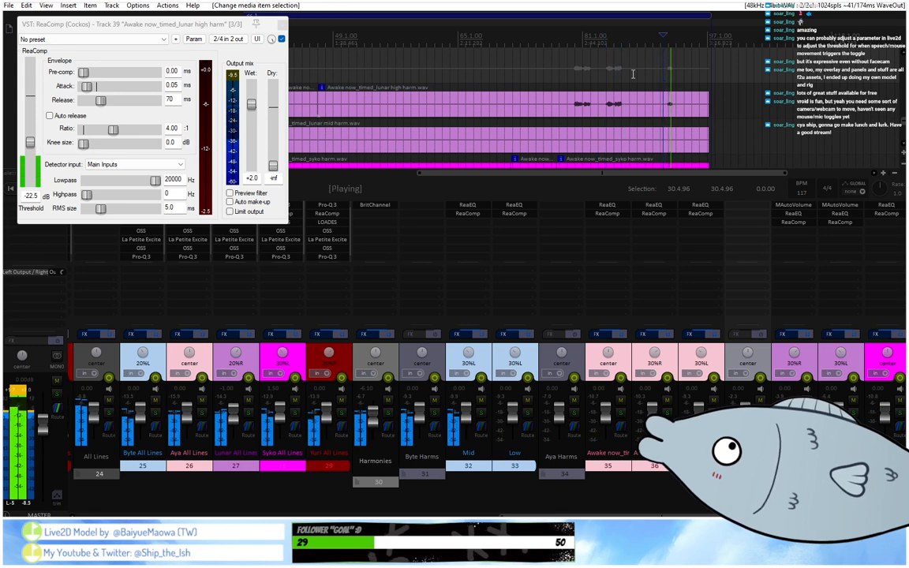
{"action": "left_click", "coordinate": [604, 103]}
{"action": "double_click", "coordinate": [604, 103]}
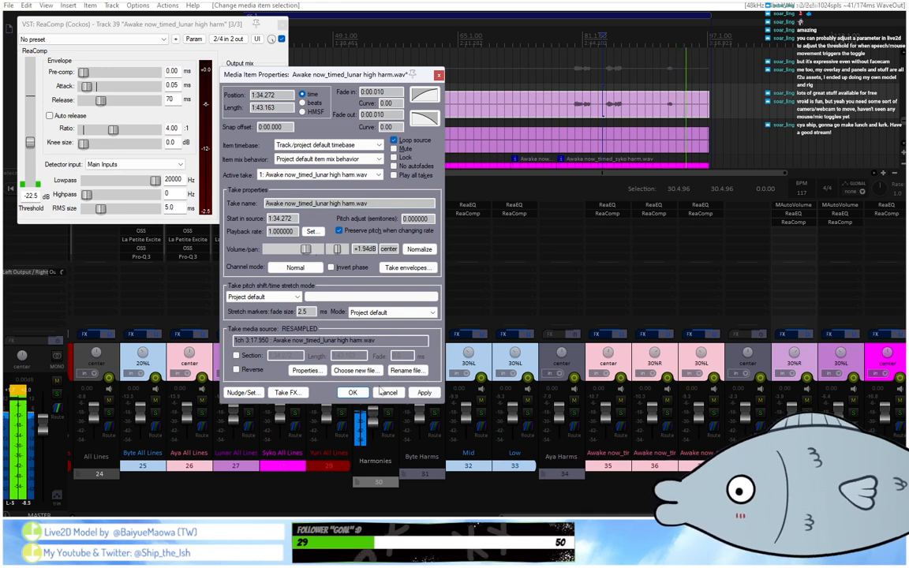
{"action": "left_click", "coordinate": [353, 392]}
{"action": "left_click", "coordinate": [572, 46]}
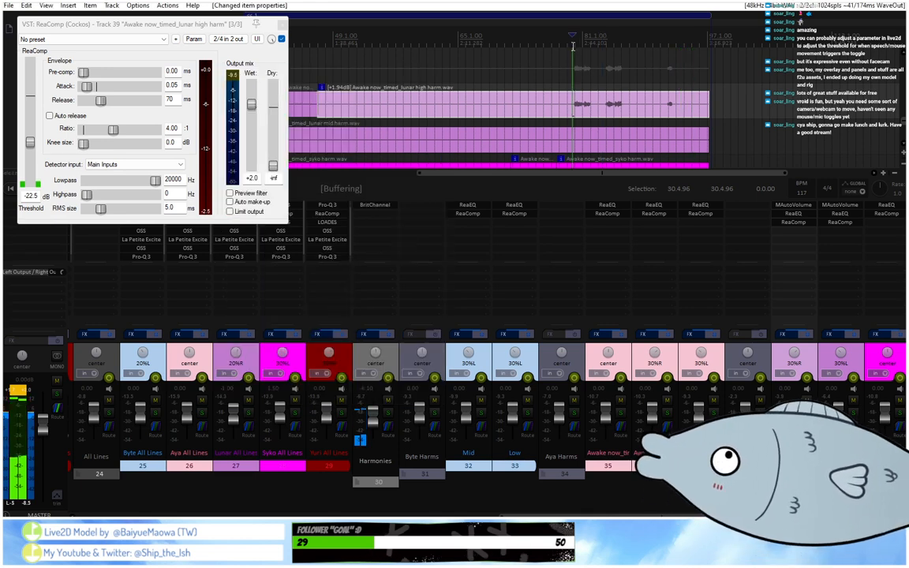
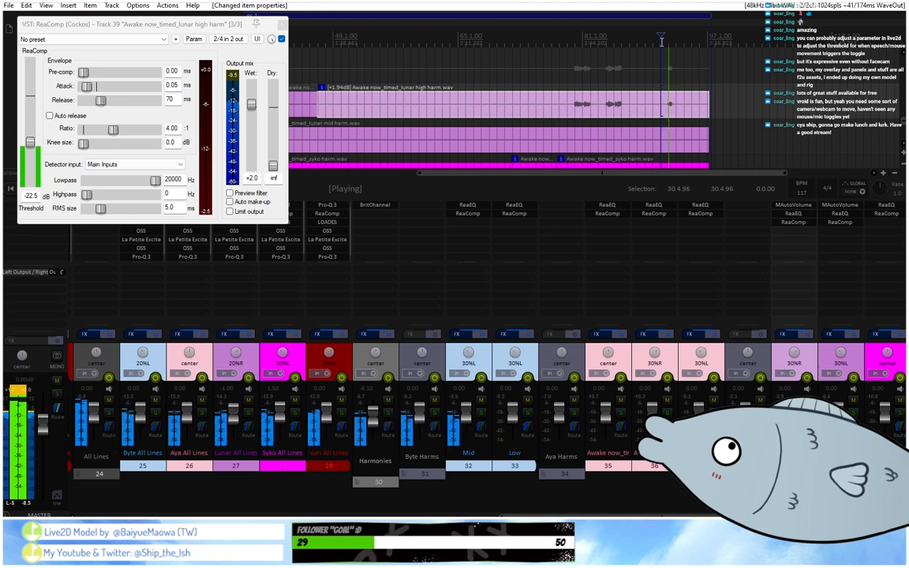
Split track 39's last Lunar high harmony item before its final phrase and set the new item's volume to +3.84 dB.
{"action": "left_click", "coordinate": [637, 105]}
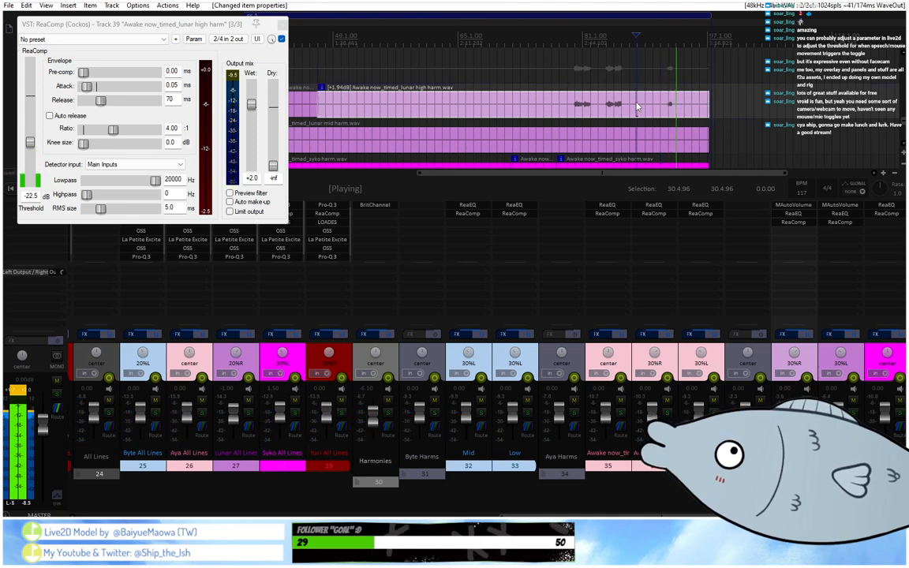
{"action": "key", "text": "s"}
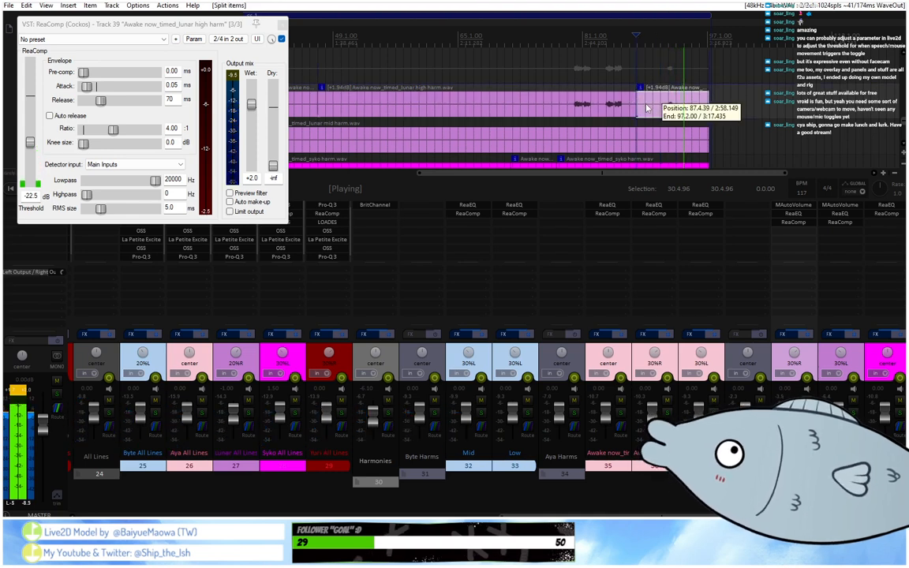
{"action": "double_click", "coordinate": [649, 108]}
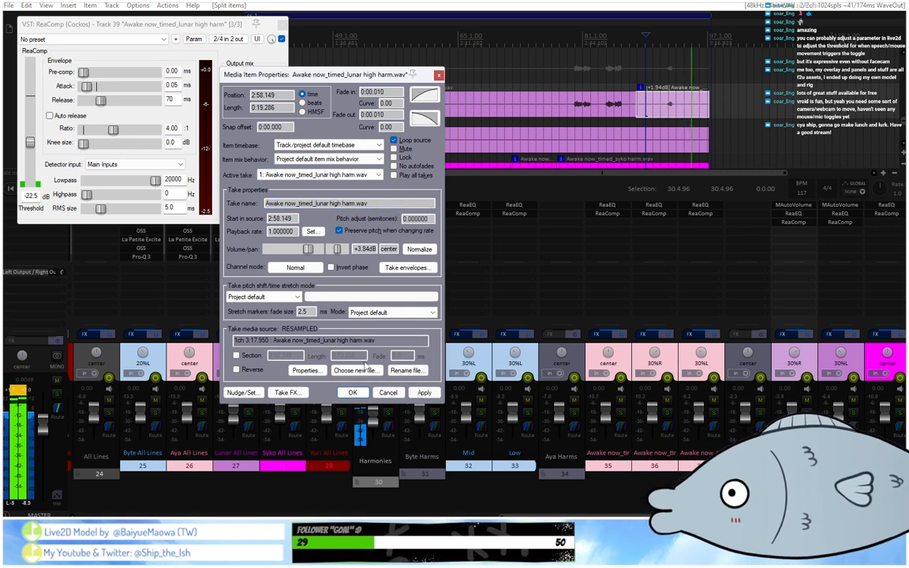
{"action": "key", "text": "Return"}
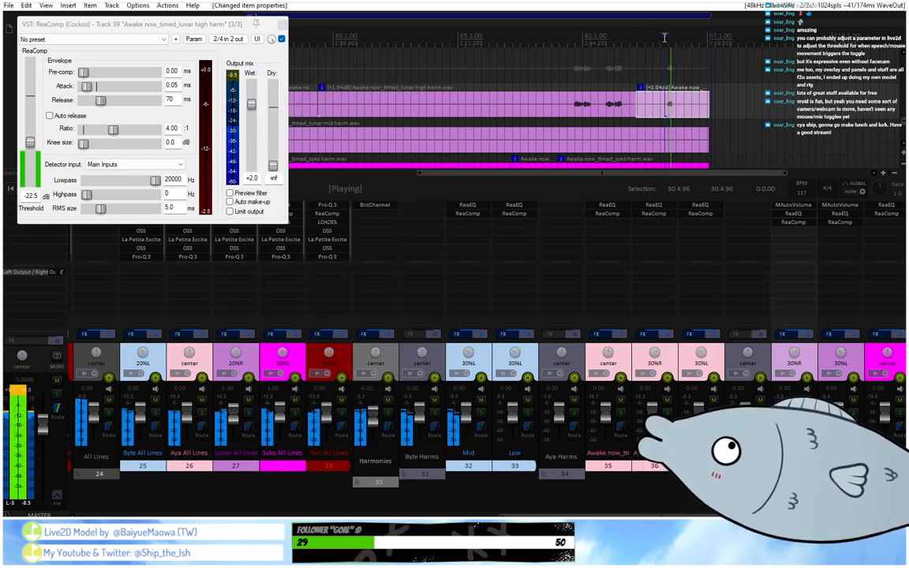
Raise the final Lunar high harmony phrase's item volume to +5.22 dB and replay it through ReaComp.
{"action": "double_click", "coordinate": [667, 101]}
{"action": "left_click_drag", "start_coordinate": [311, 252], "coordinate": [314, 252]}
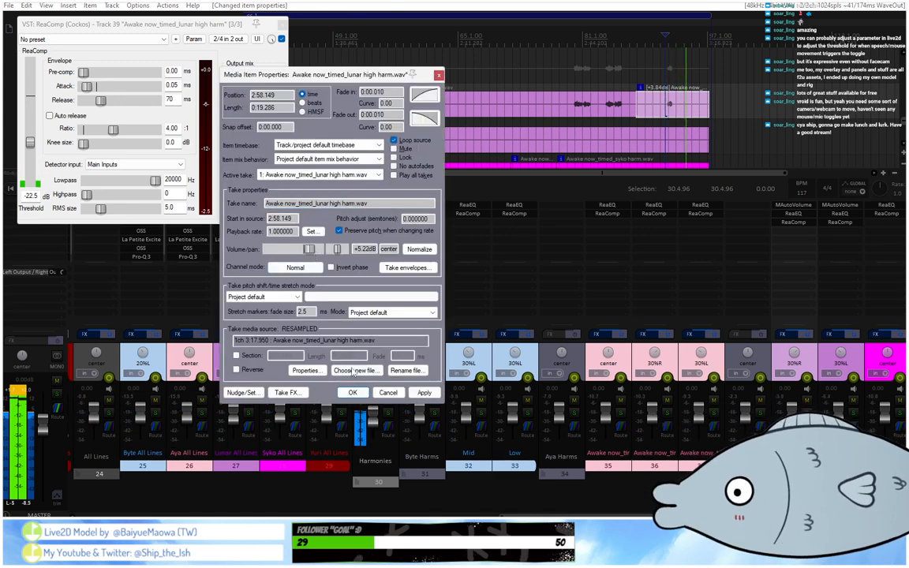
{"action": "left_click", "coordinate": [352, 392]}
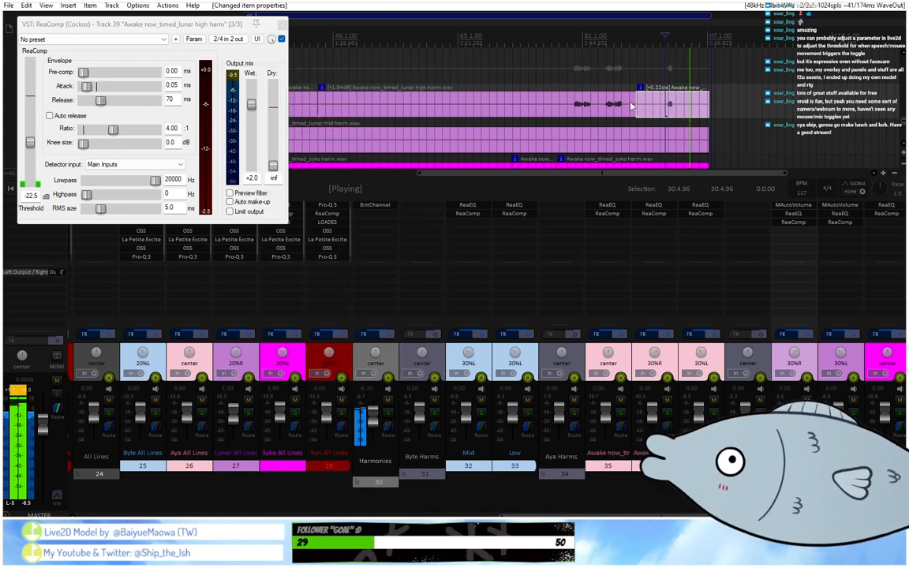
{"action": "left_click", "coordinate": [664, 42]}
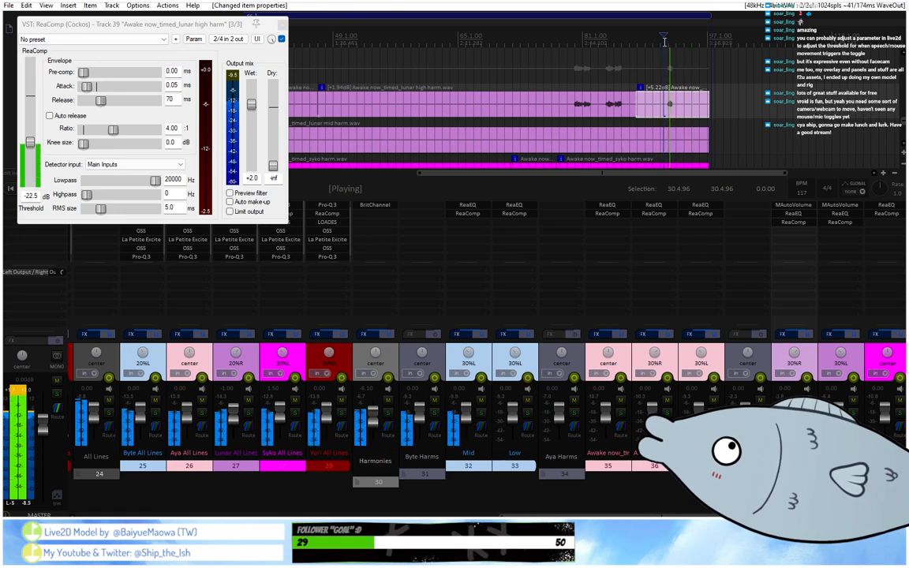
Close track 39's ReaComp and replay its second and final Lunar high harmony phrases to compare their levels.
{"action": "left_click", "coordinate": [283, 24]}
{"action": "scroll", "coordinate": [342, 44], "scroll_direction": "down", "scroll_amount": 2}
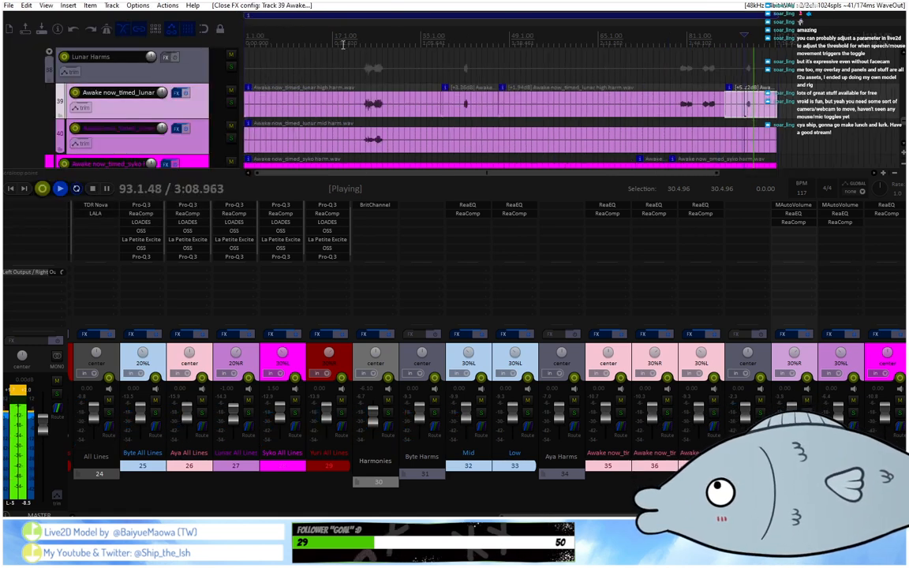
{"action": "left_click", "coordinate": [461, 40]}
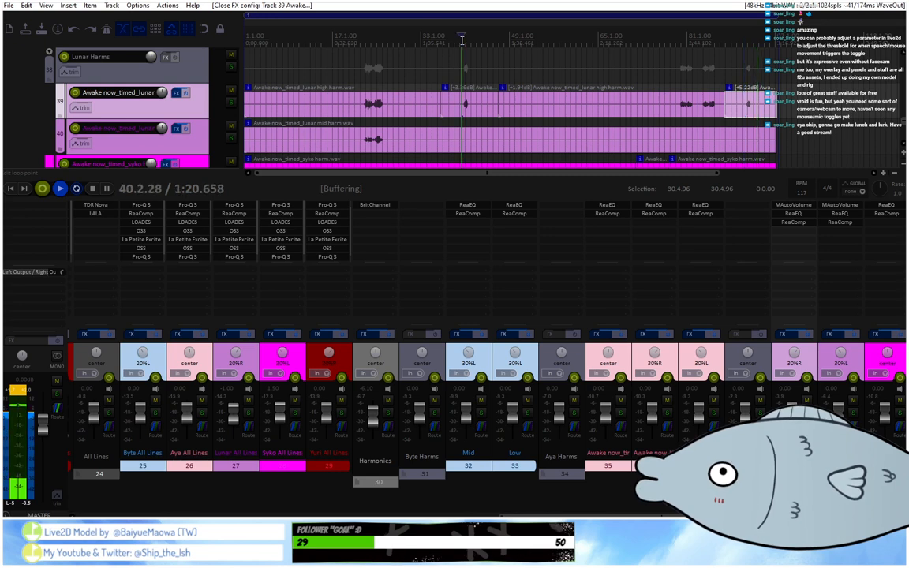
{"action": "scroll", "coordinate": [461, 40], "scroll_direction": "up", "scroll_amount": 2}
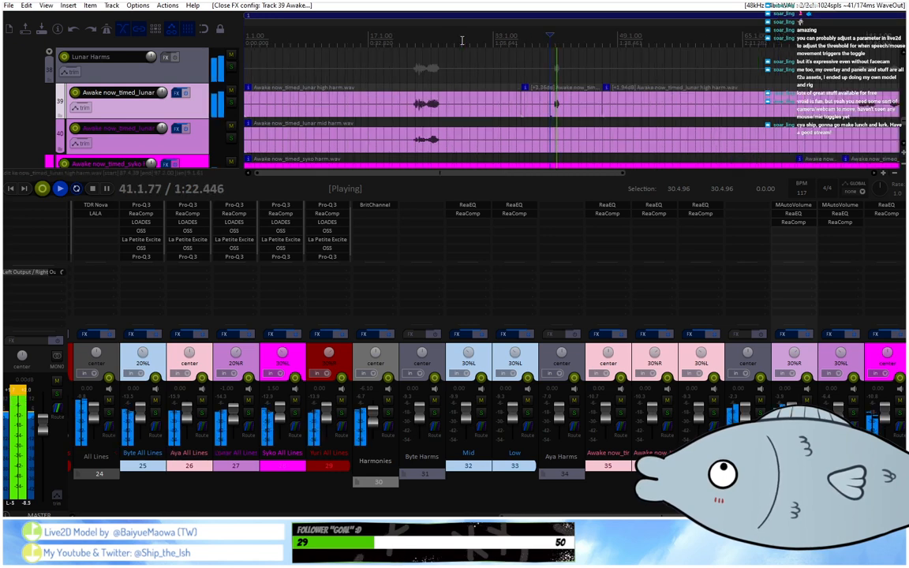
{"action": "scroll", "coordinate": [481, 53], "scroll_direction": "down", "scroll_amount": 2}
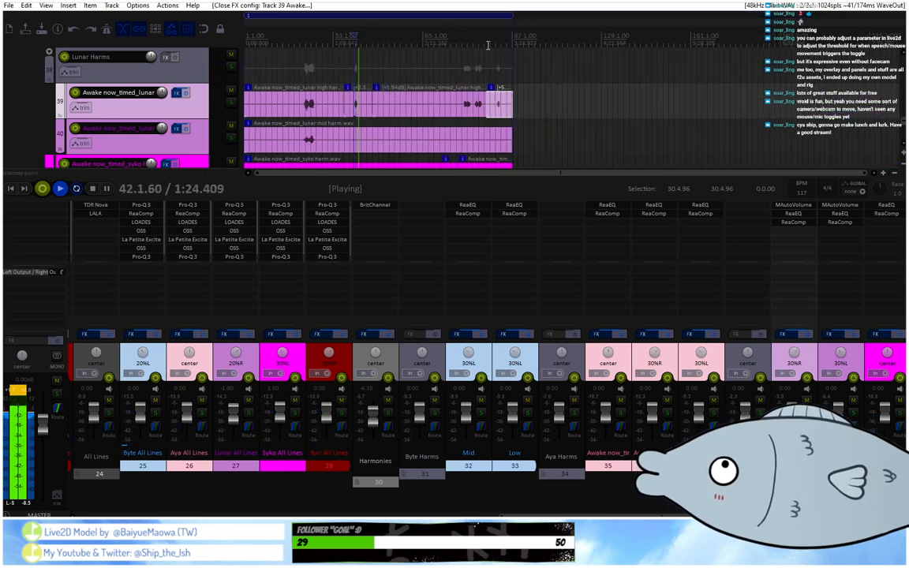
{"action": "left_click", "coordinate": [492, 39]}
{"action": "scroll", "coordinate": [490, 47], "scroll_direction": "up", "scroll_amount": 5}
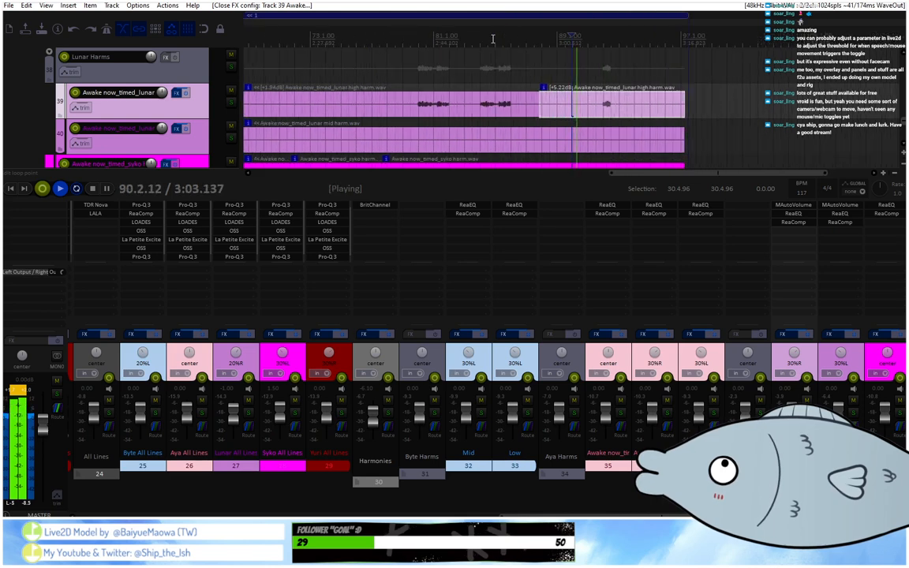
Raise the final Lunar high harmony phrase's item volume to +6.58 dB and check it in track 39's ReaComp.
{"action": "double_click", "coordinate": [544, 103]}
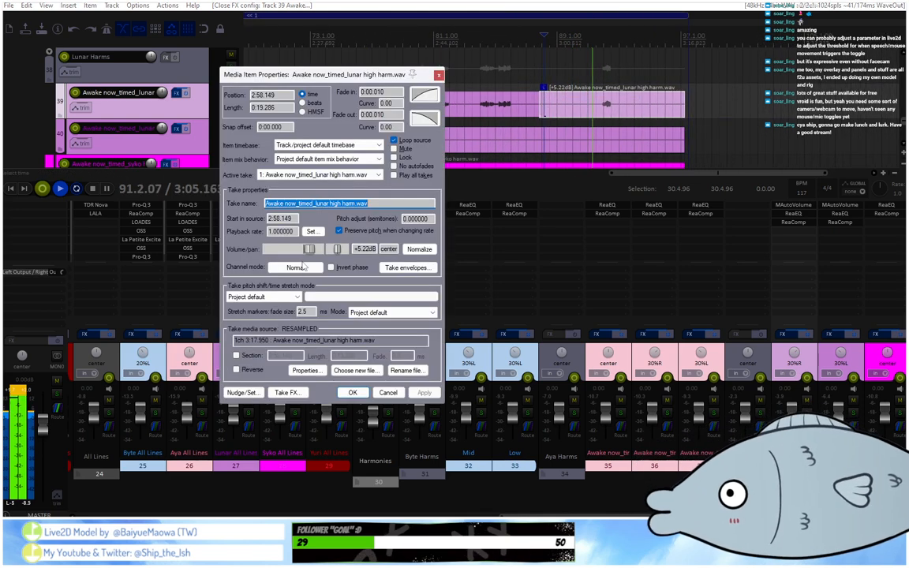
{"action": "left_click_drag", "start_coordinate": [311, 252], "coordinate": [314, 251]}
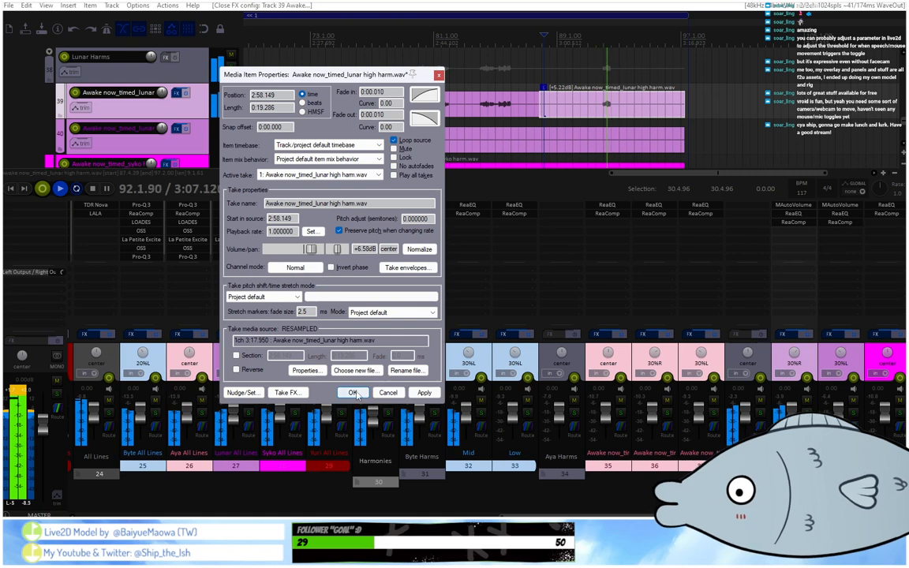
{"action": "left_click", "coordinate": [352, 392]}
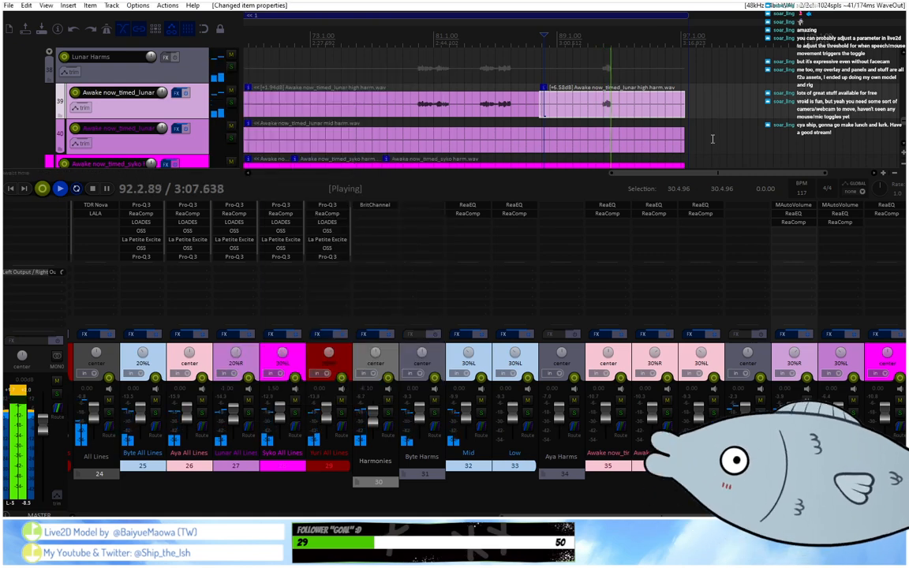
{"action": "left_click", "coordinate": [800, 224]}
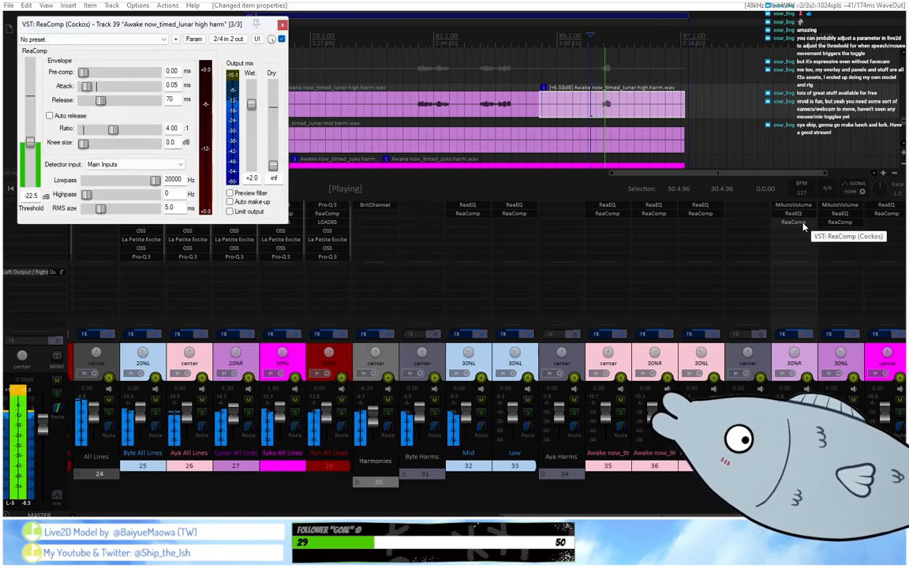
{"action": "left_click", "coordinate": [281, 25]}
Play the Lunar mid harmony phrase from its start while watching track 40's ReaComp.
{"action": "scroll", "coordinate": [306, 51], "scroll_direction": "down", "scroll_amount": 5}
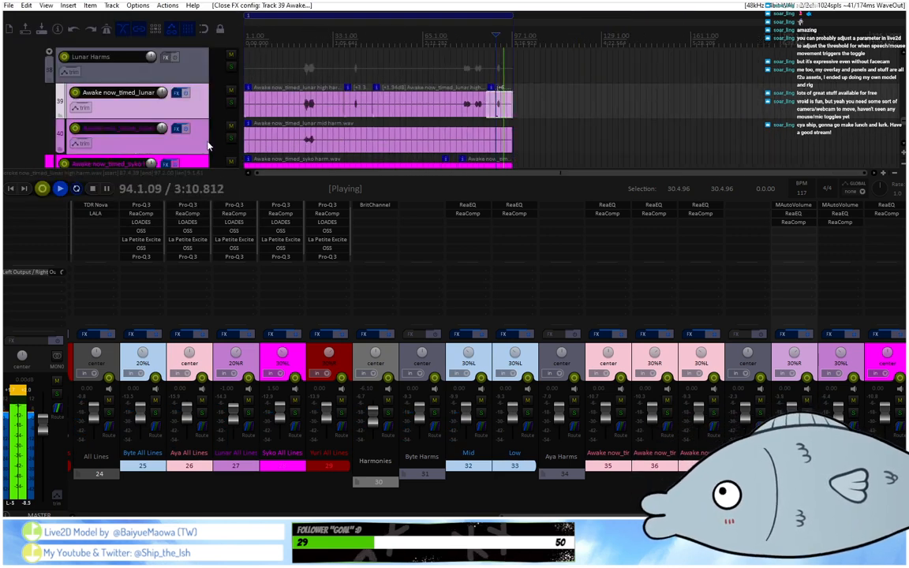
{"action": "left_click", "coordinate": [306, 38]}
{"action": "scroll", "coordinate": [305, 38], "scroll_direction": "up", "scroll_amount": 5}
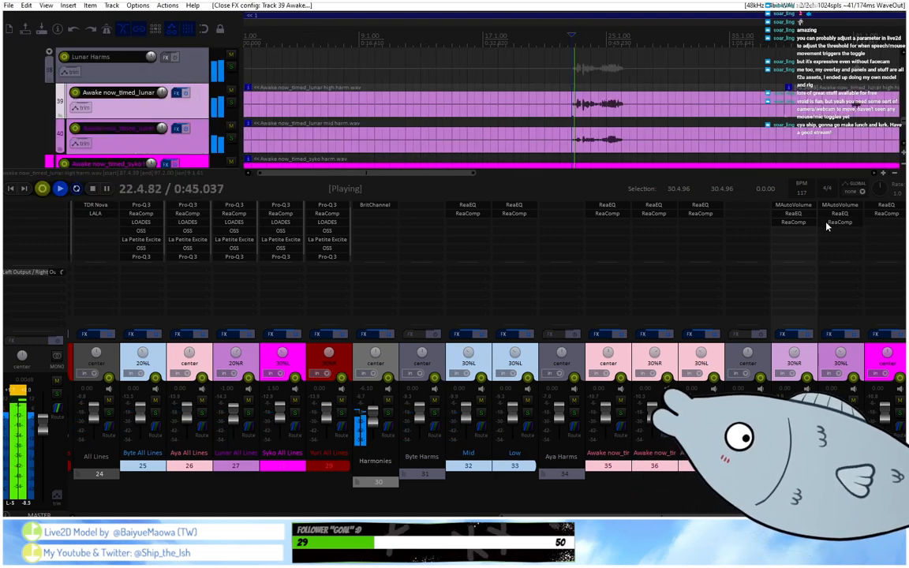
{"action": "left_click", "coordinate": [827, 223]}
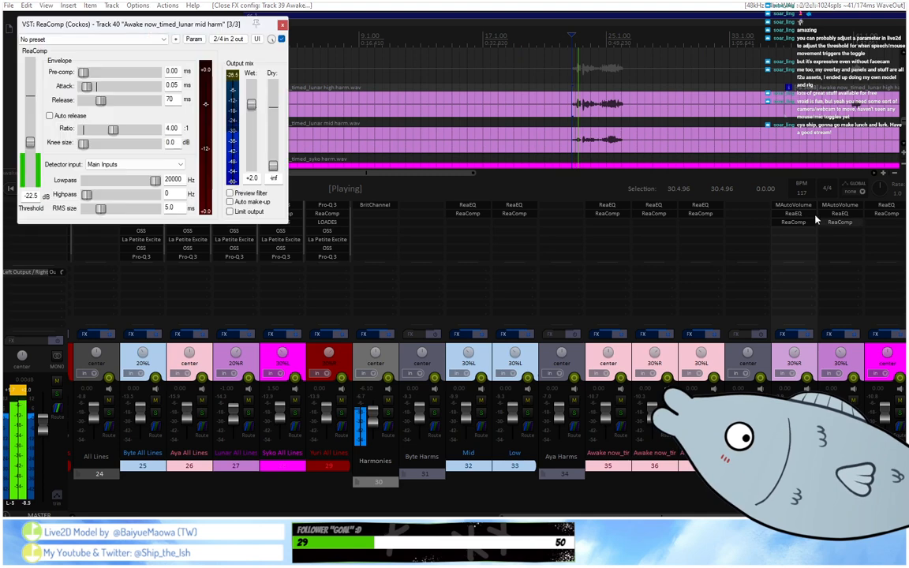
{"action": "left_click", "coordinate": [571, 42]}
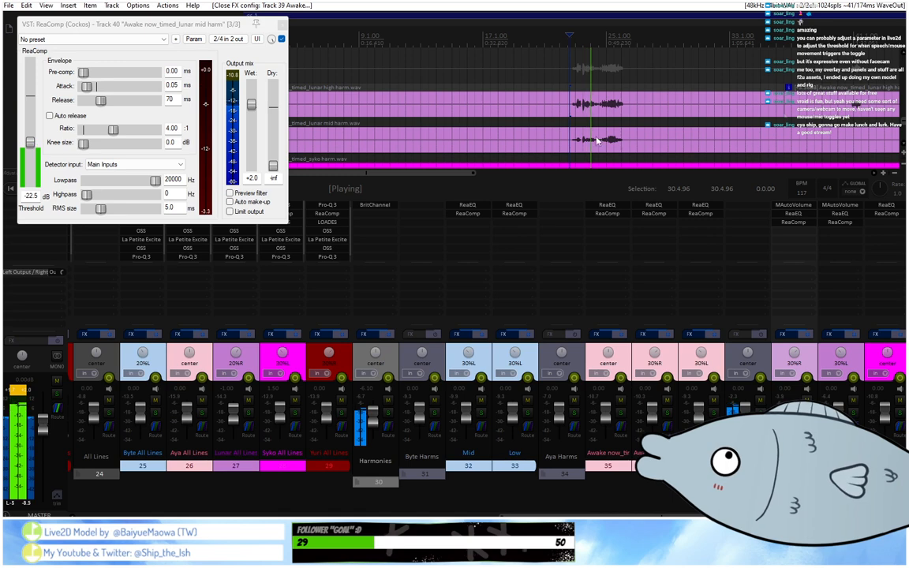
Set the MAutoVolume range on track 40 to 8 dB and replay the Lunar mid harmony phrase through ReaComp.
{"action": "left_click", "coordinate": [831, 204]}
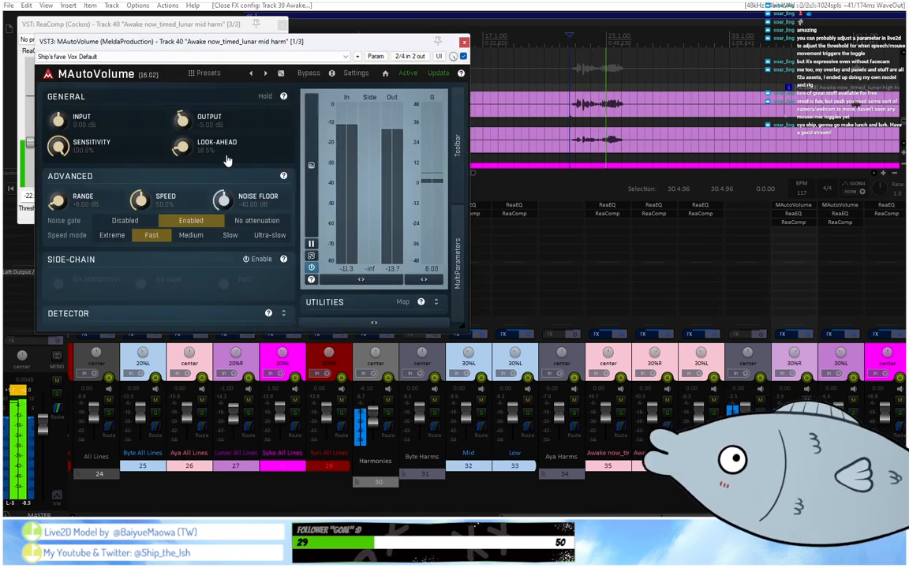
{"action": "double_click", "coordinate": [88, 205]}
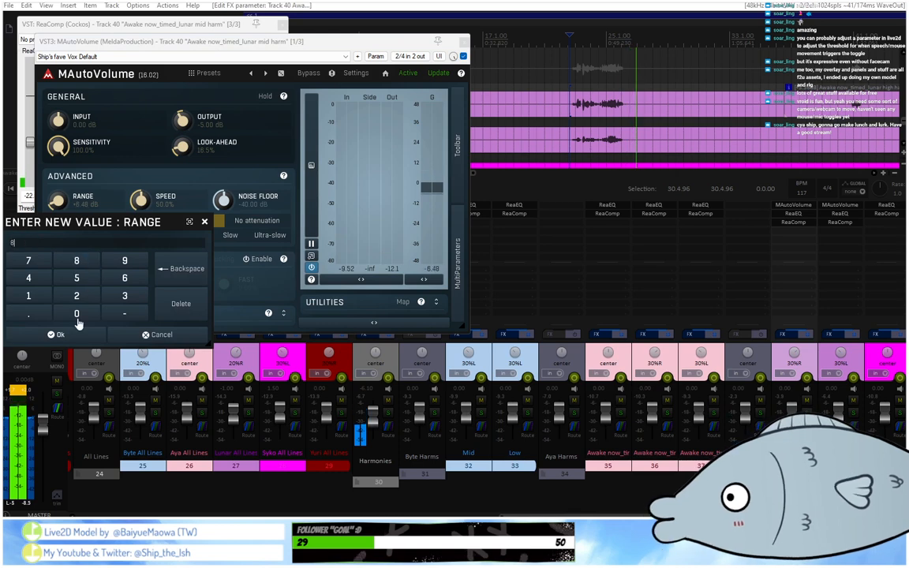
{"action": "left_click", "coordinate": [57, 334]}
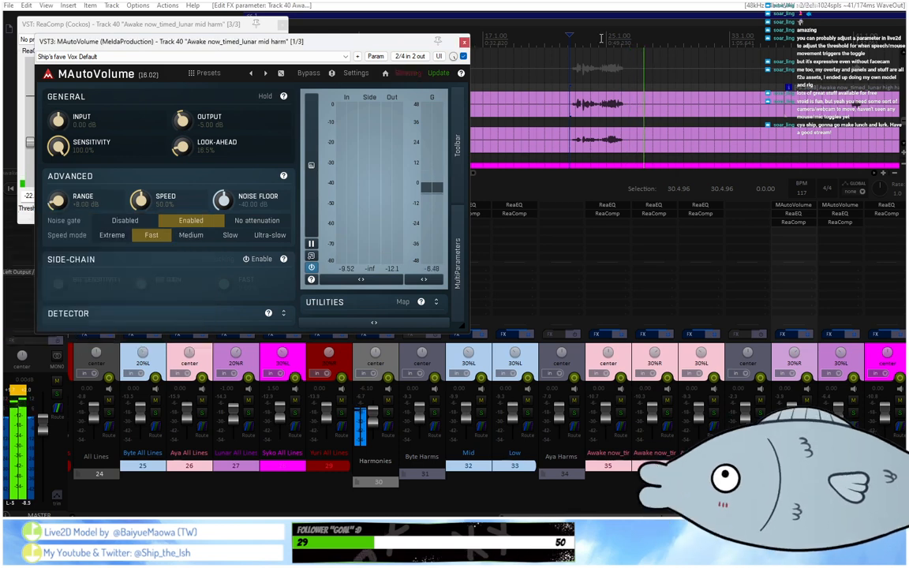
{"action": "left_click", "coordinate": [463, 41]}
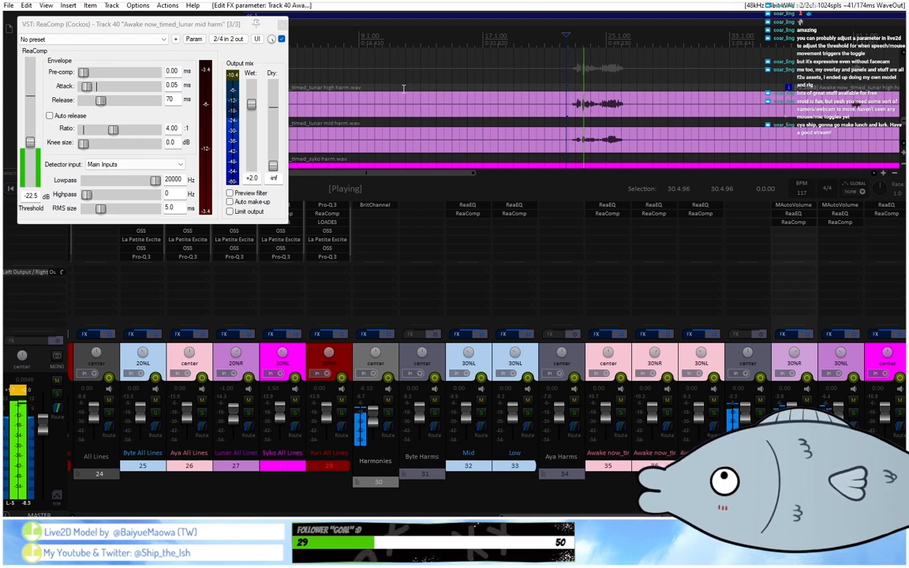
{"action": "left_click", "coordinate": [564, 41]}
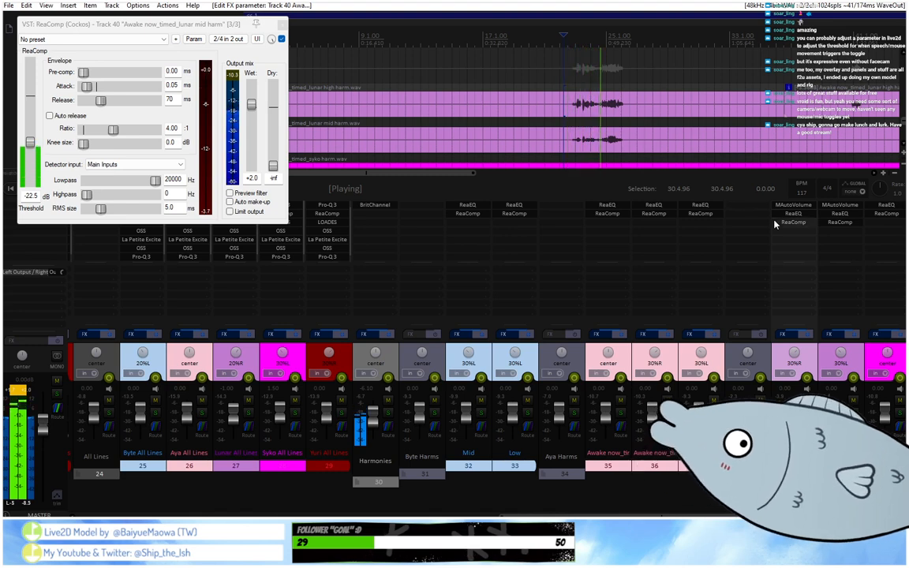
Set track 40's MAutoVolume look-ahead to 20% and output to -6.01 dB, and close its effect windows.
{"action": "left_click", "coordinate": [824, 205]}
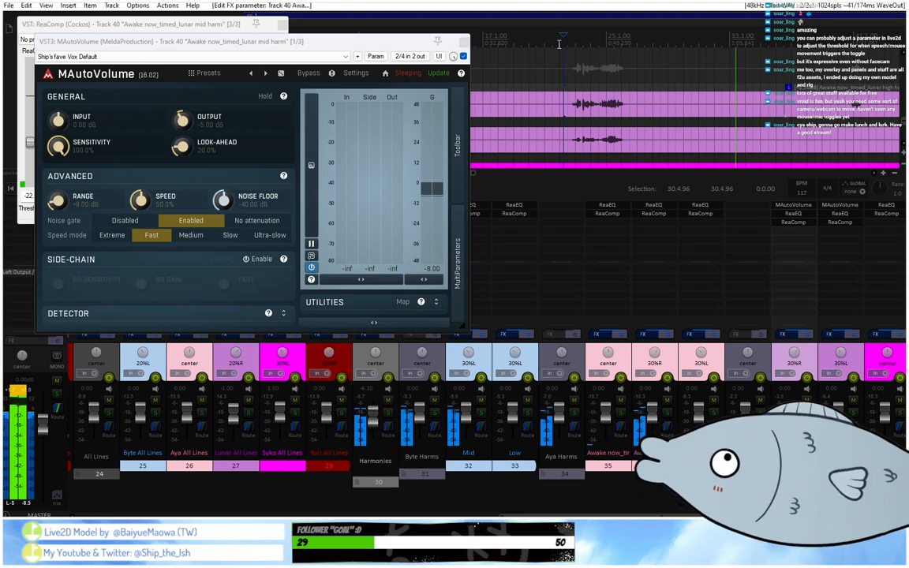
{"action": "left_click_drag", "start_coordinate": [395, 41], "coordinate": [521, 139]}
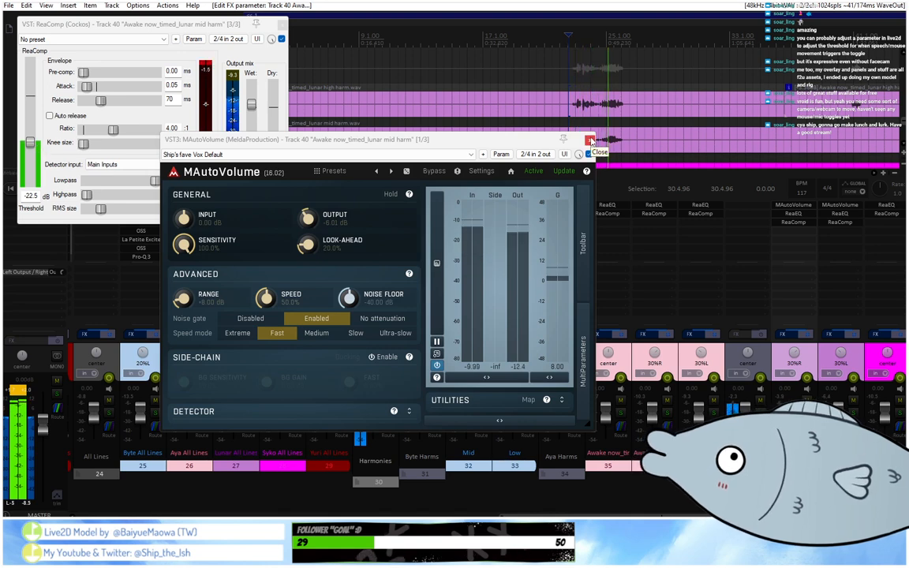
{"action": "left_click", "coordinate": [589, 140]}
{"action": "left_click", "coordinate": [283, 25]}
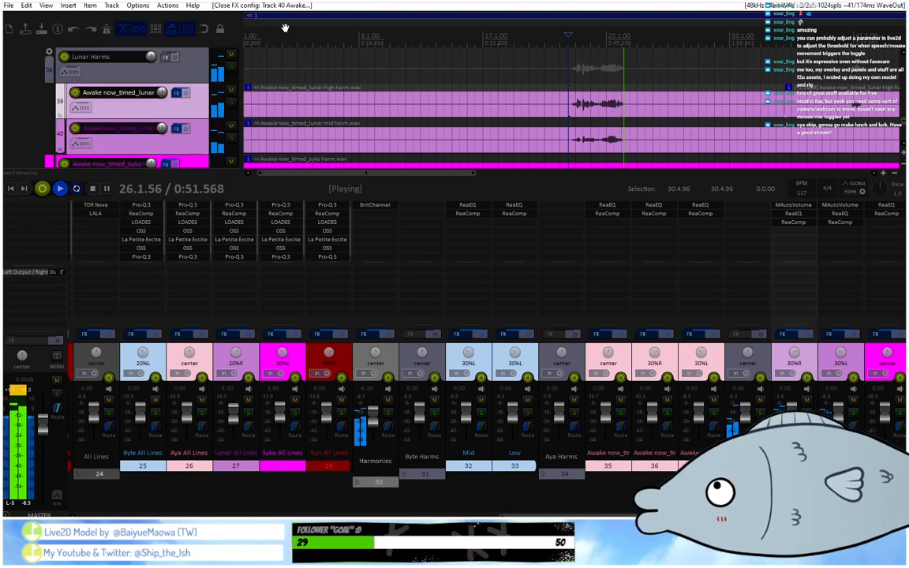
Open ReaComp on Syko harmony track 41 and play the track's first phrase through it.
{"action": "scroll", "coordinate": [285, 28], "scroll_direction": "down", "scroll_amount": 5}
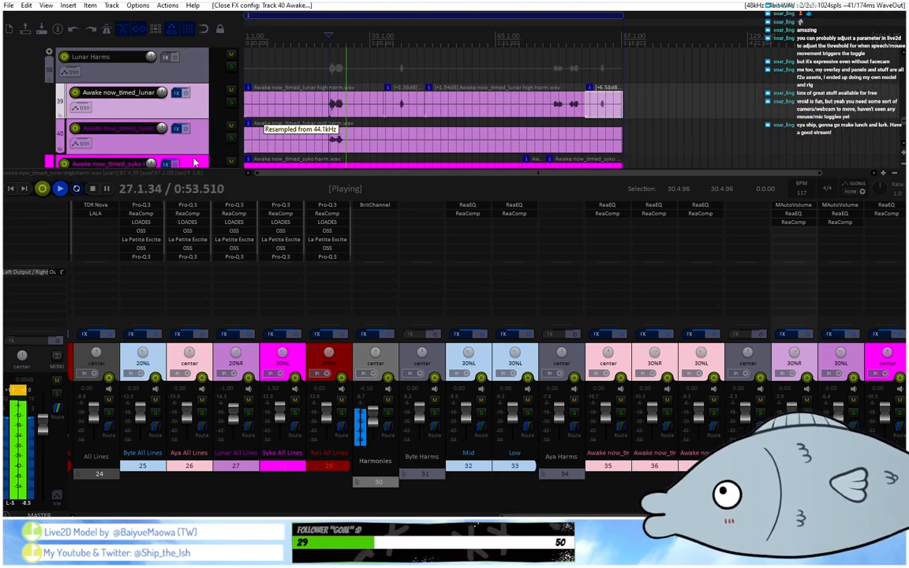
{"action": "scroll", "coordinate": [201, 147], "scroll_direction": "down", "scroll_amount": 1}
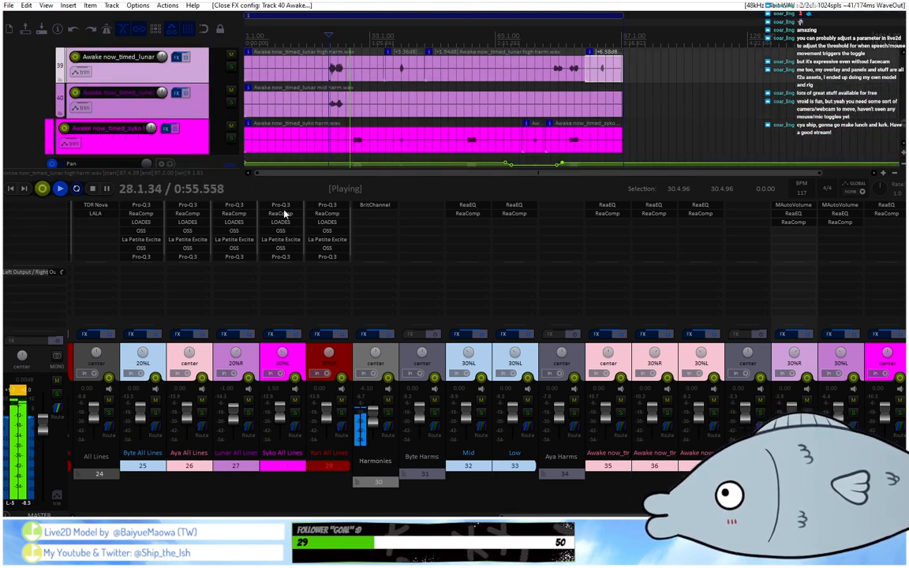
{"action": "left_click", "coordinate": [888, 220]}
{"action": "left_click", "coordinate": [886, 216]}
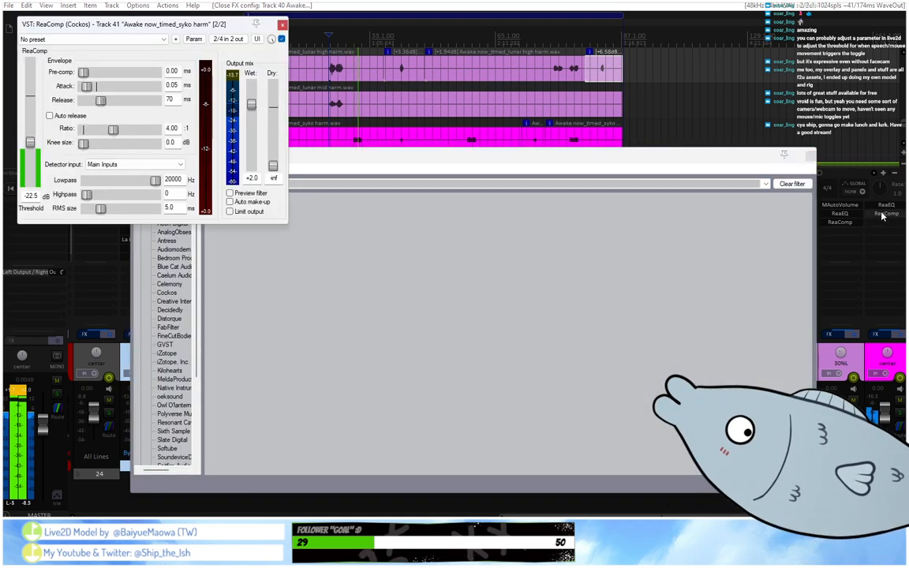
{"action": "left_click", "coordinate": [811, 156]}
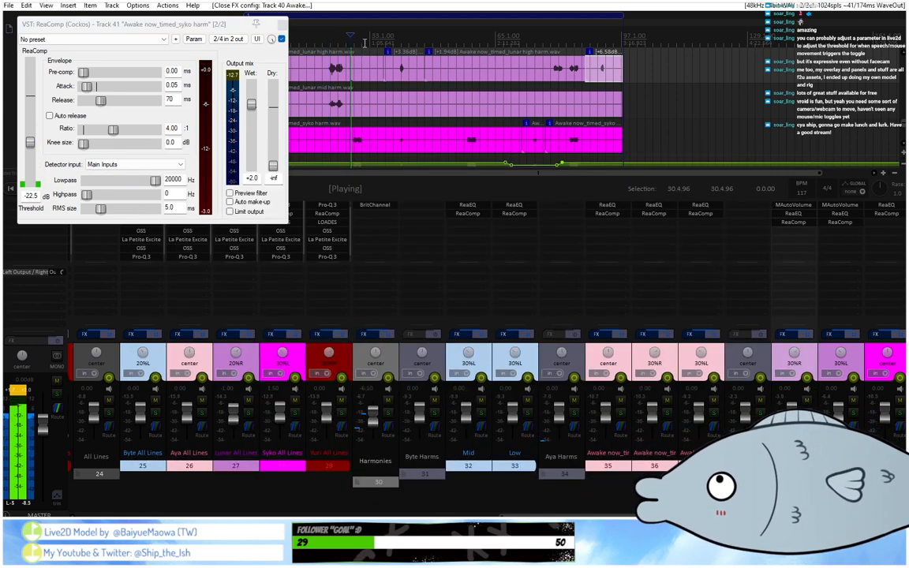
Split track 41's first Syko harmony item before and after its second phrase.
{"action": "double_click", "coordinate": [385, 153]}
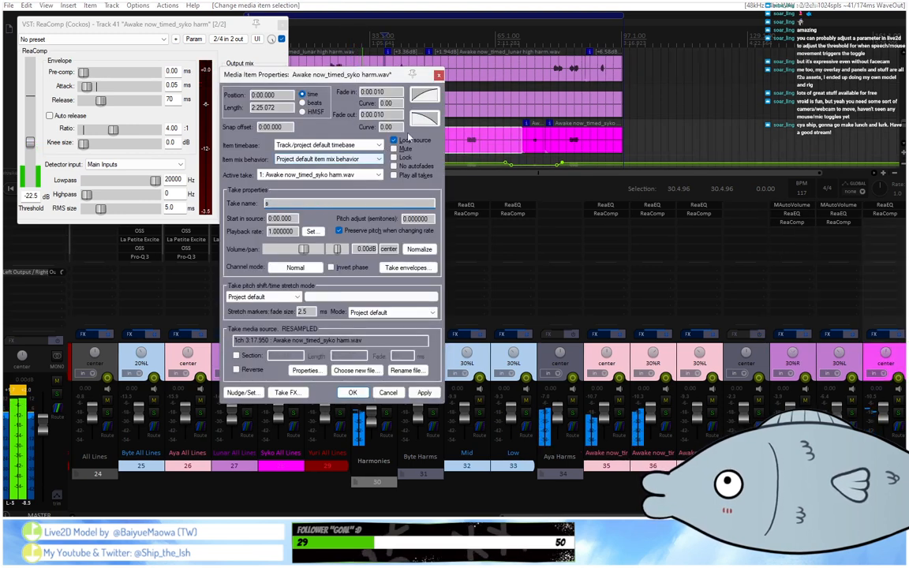
{"action": "left_click", "coordinate": [396, 396]}
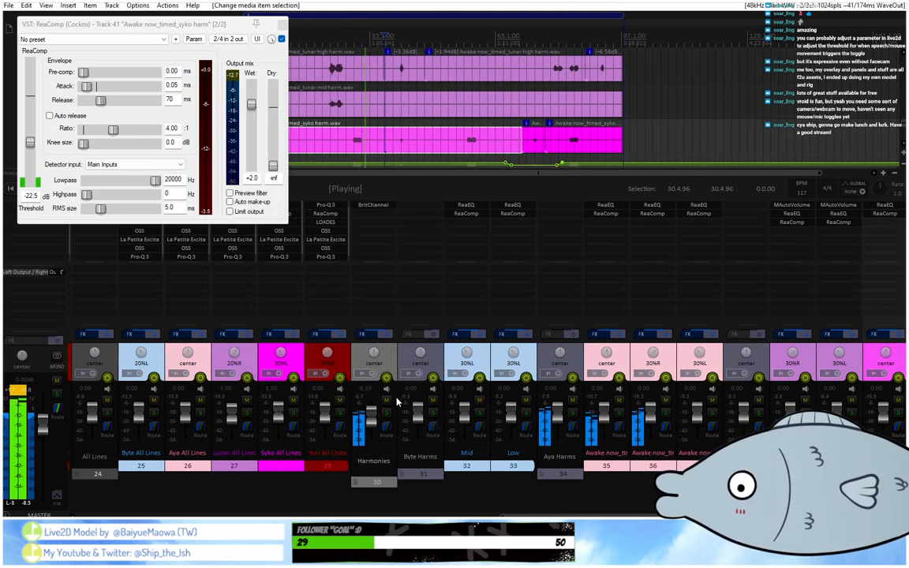
{"action": "left_click", "coordinate": [376, 146]}
{"action": "key", "text": "s"}
{"action": "left_click", "coordinate": [376, 146]}
{"action": "left_click", "coordinate": [423, 148]}
{"action": "key", "text": "s"}
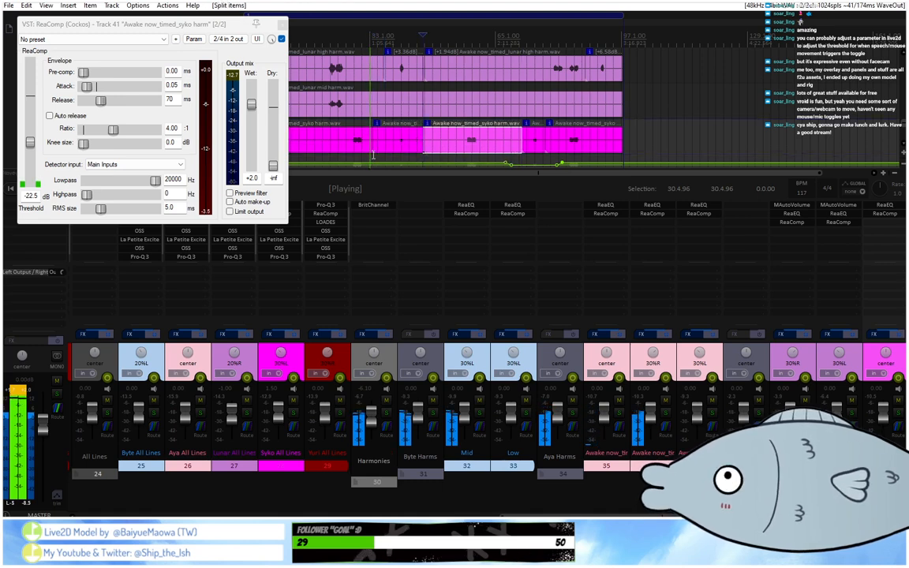
Set track 41's first Syko harmony item to -1.55 dB and its second item to +6.20 dB, checking the second phrase in playback.
{"action": "double_click", "coordinate": [370, 136]}
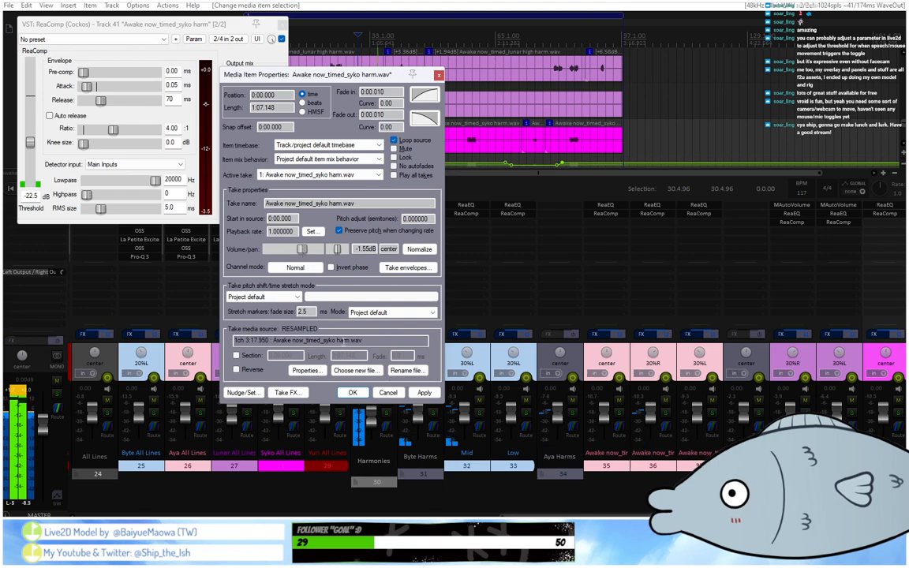
{"action": "left_click", "coordinate": [355, 392]}
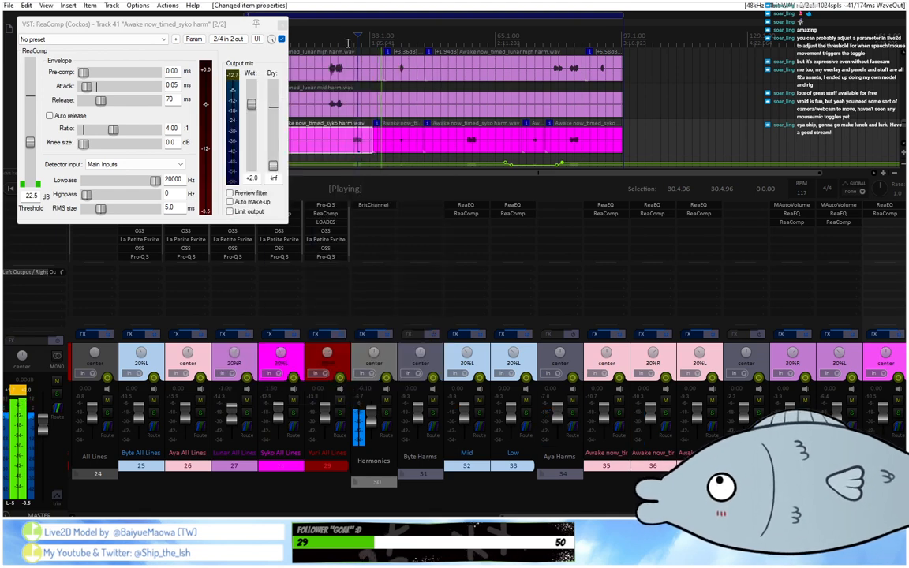
{"action": "double_click", "coordinate": [368, 139]}
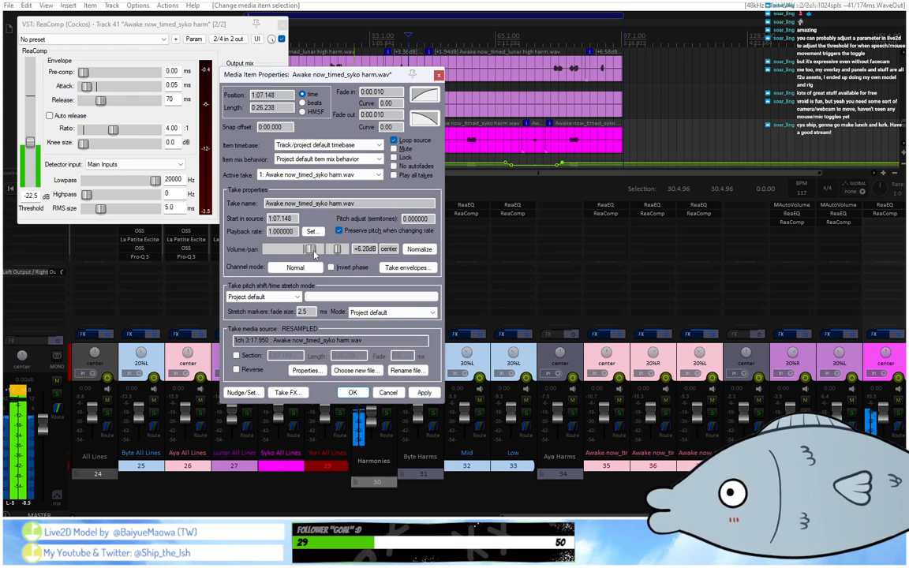
{"action": "left_click", "coordinate": [354, 392]}
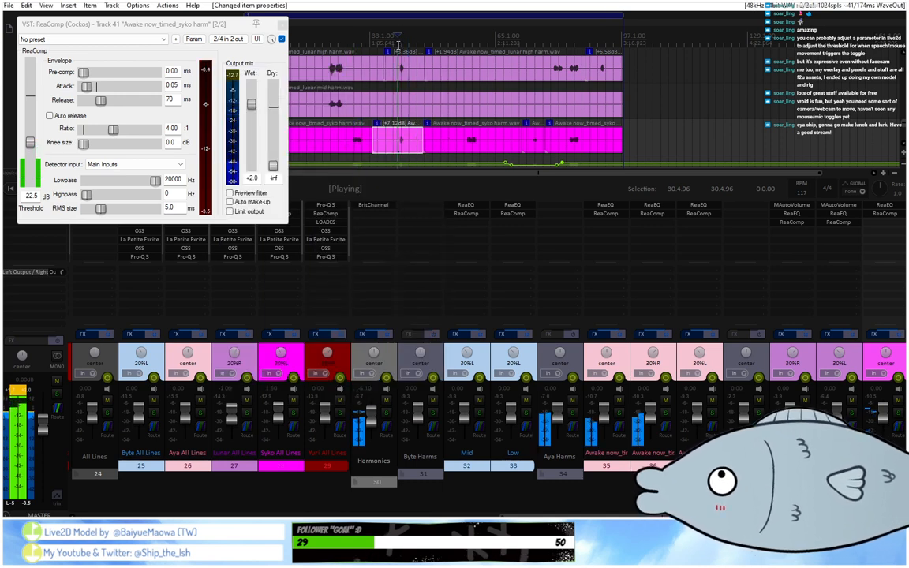
{"action": "scroll", "coordinate": [399, 45], "scroll_direction": "up", "scroll_amount": 4}
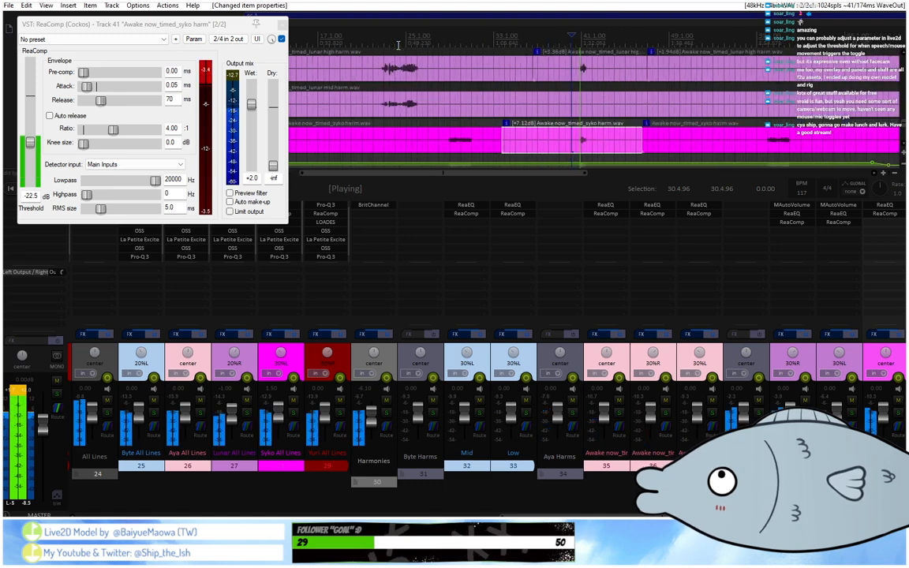
{"action": "double_click", "coordinate": [565, 146]}
{"action": "left_click_drag", "start_coordinate": [313, 249], "coordinate": [313, 251]}
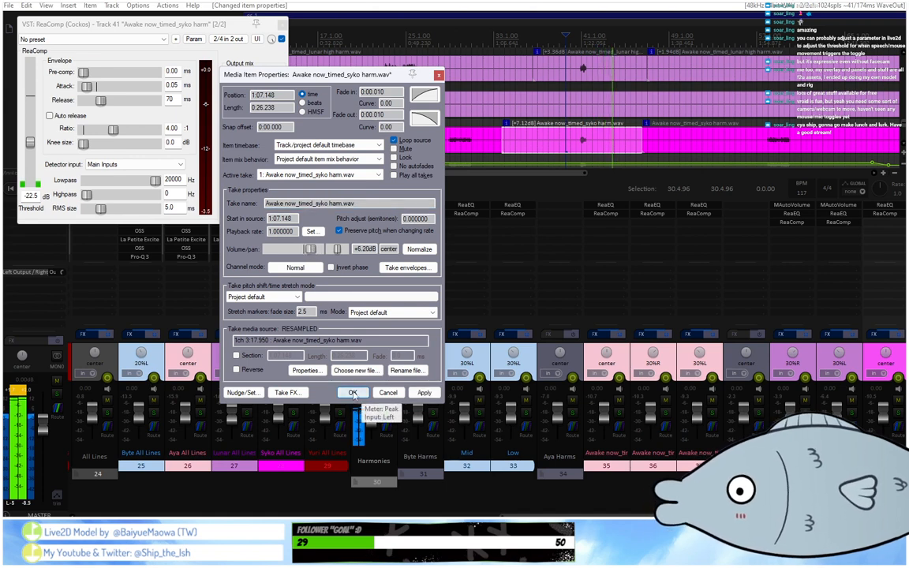
{"action": "left_click", "coordinate": [352, 391]}
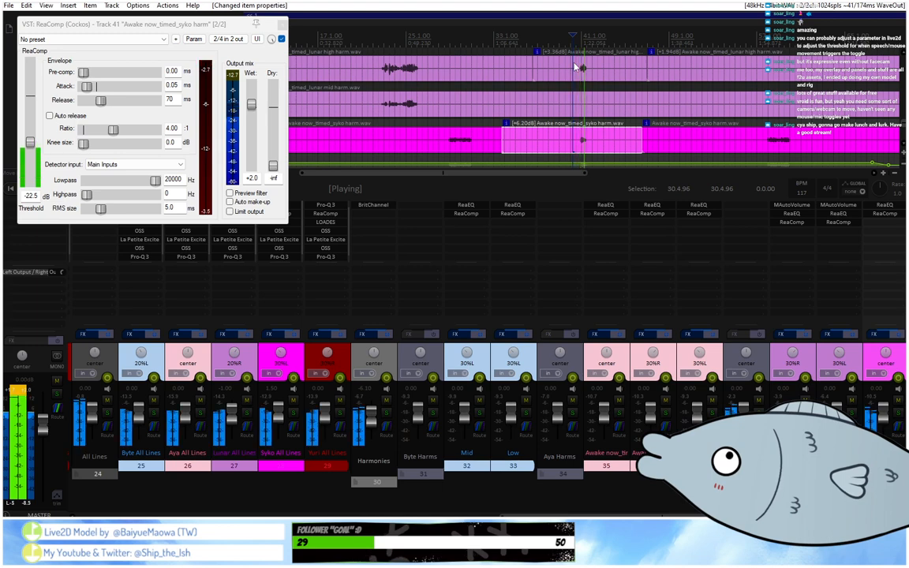
Play track 41's third phrase through ReaComp, set the short fourth item's volume to +6.66 dB, and close ReaComp.
{"action": "left_click", "coordinate": [744, 47]}
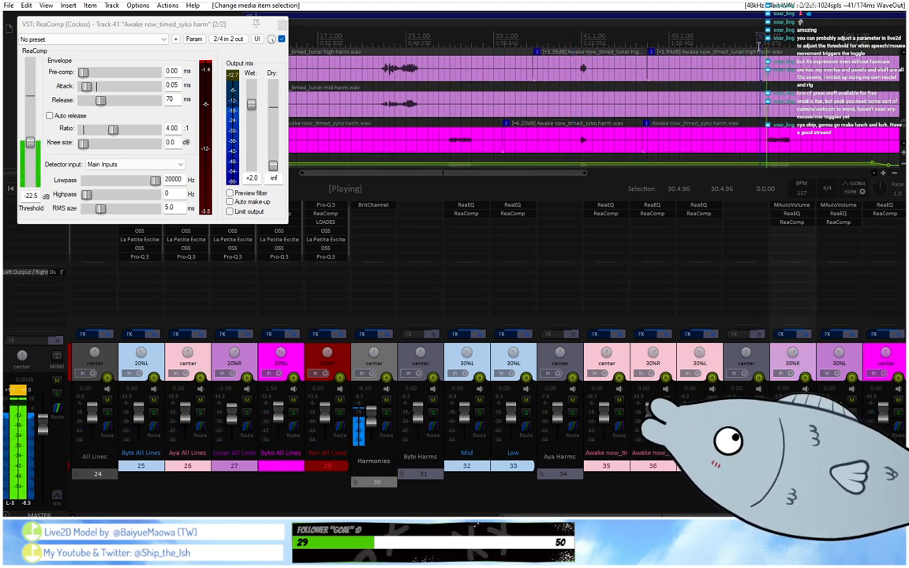
{"action": "scroll", "coordinate": [755, 46], "scroll_direction": "down", "scroll_amount": 2}
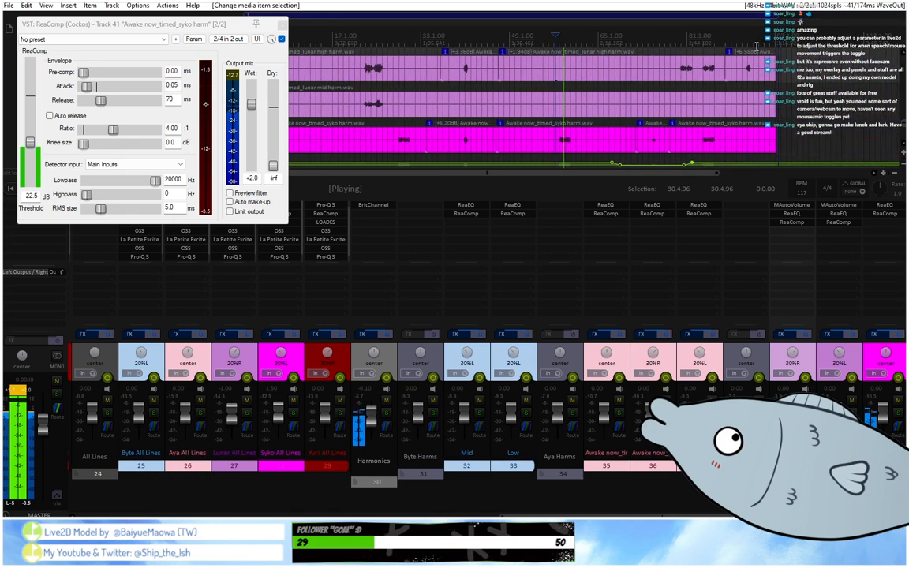
{"action": "scroll", "coordinate": [754, 48], "scroll_direction": "up", "scroll_amount": 2}
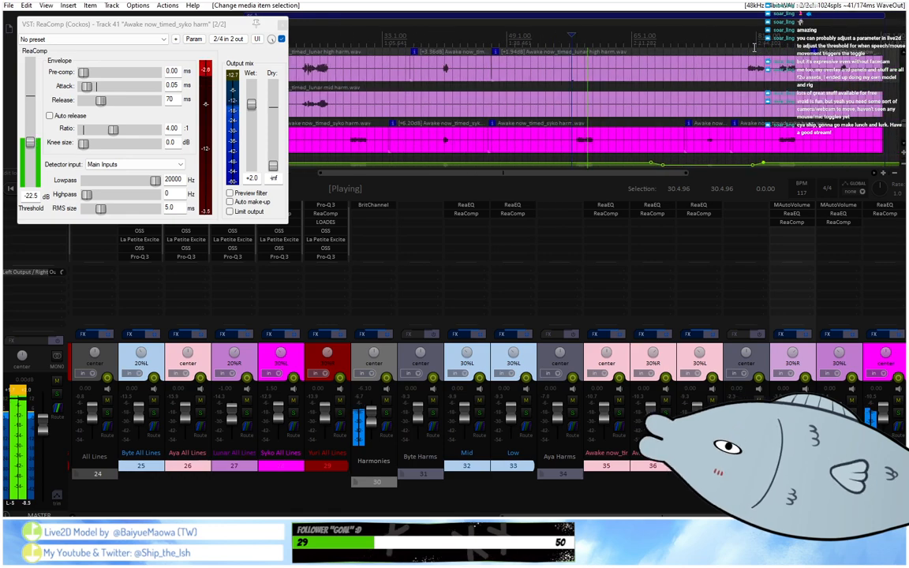
{"action": "left_click", "coordinate": [713, 134]}
{"action": "double_click", "coordinate": [712, 135]}
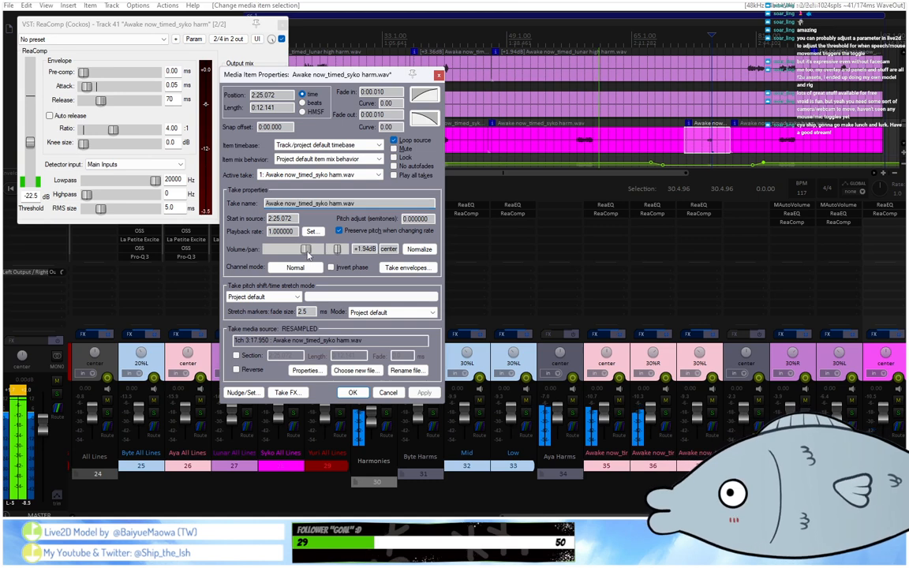
{"action": "left_click_drag", "start_coordinate": [311, 253], "coordinate": [313, 253]}
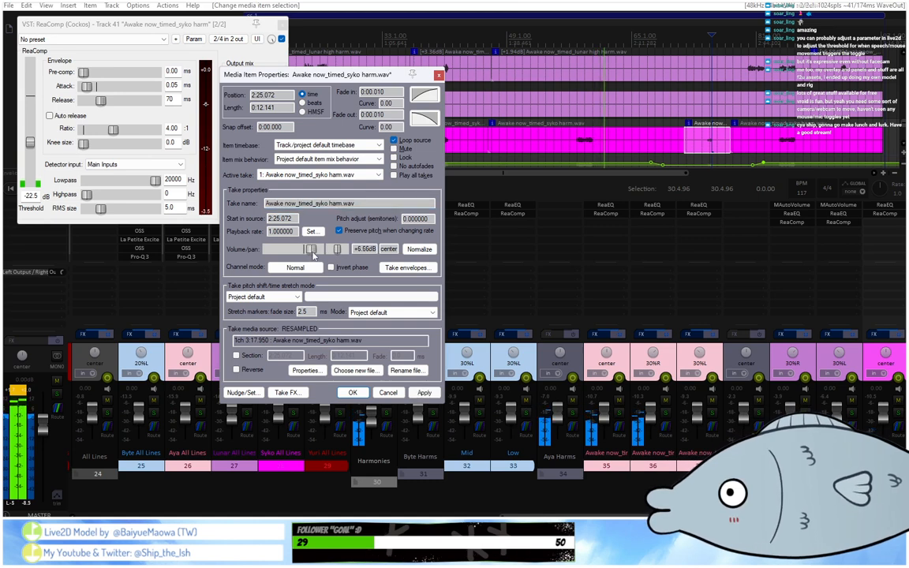
{"action": "left_click", "coordinate": [352, 392]}
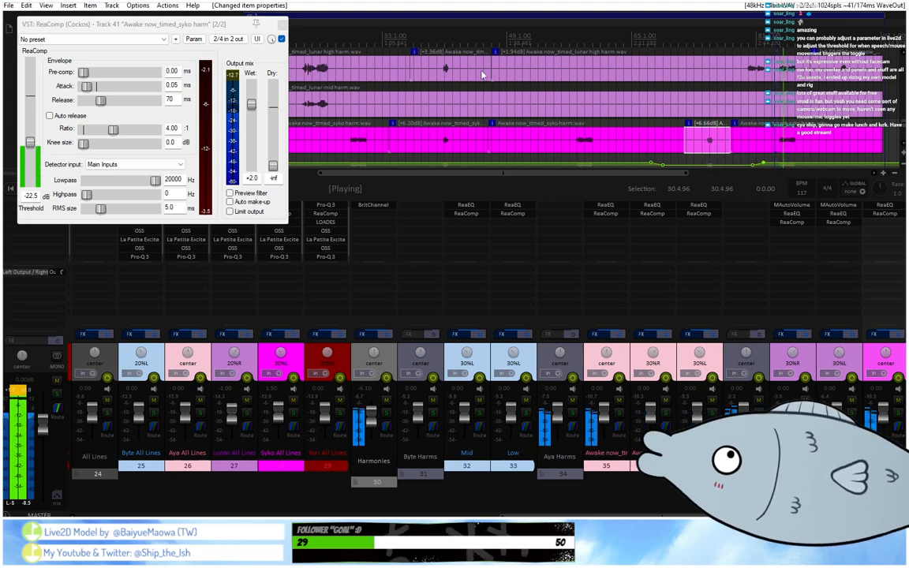
{"action": "left_click", "coordinate": [282, 24]}
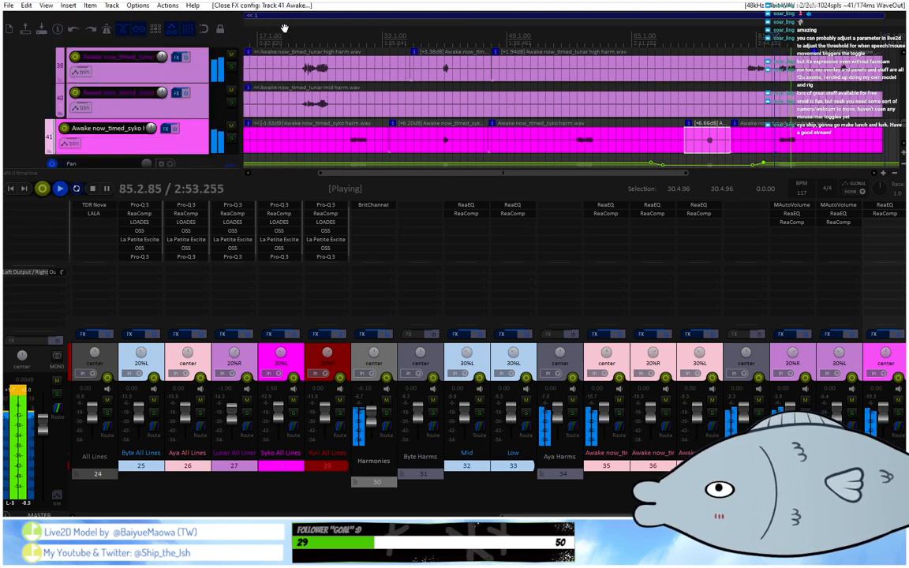
Open ReaComp on Yuri high harmony track 43, play its phrases to check the gain reduction, and close the effect window.
{"action": "scroll", "coordinate": [177, 107], "scroll_direction": "down", "scroll_amount": 2}
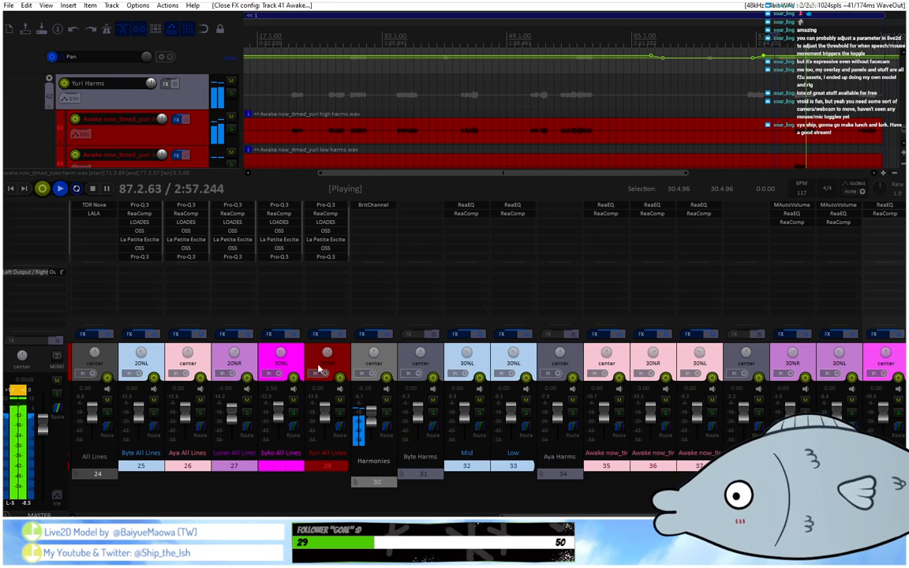
{"action": "scroll", "coordinate": [327, 378], "scroll_direction": "right", "scroll_amount": 4}
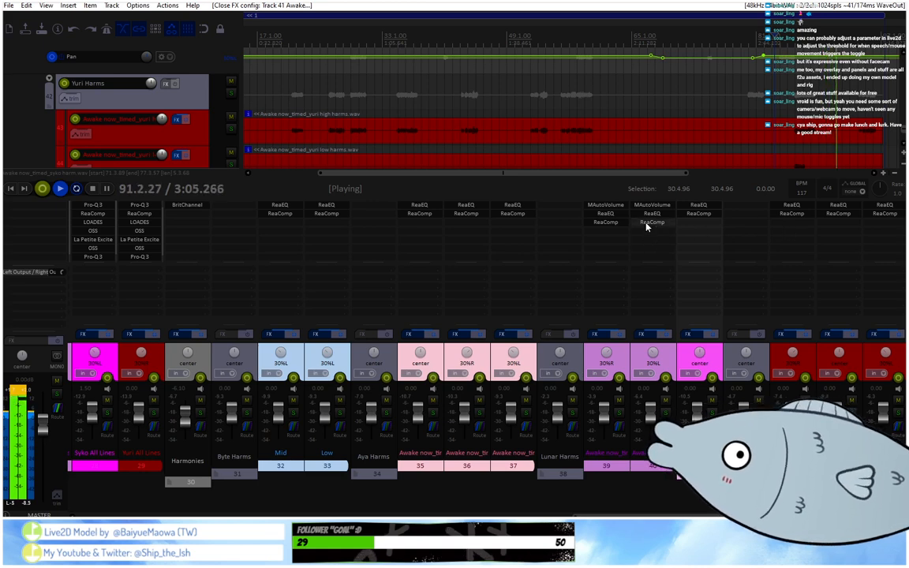
{"action": "left_click", "coordinate": [791, 213]}
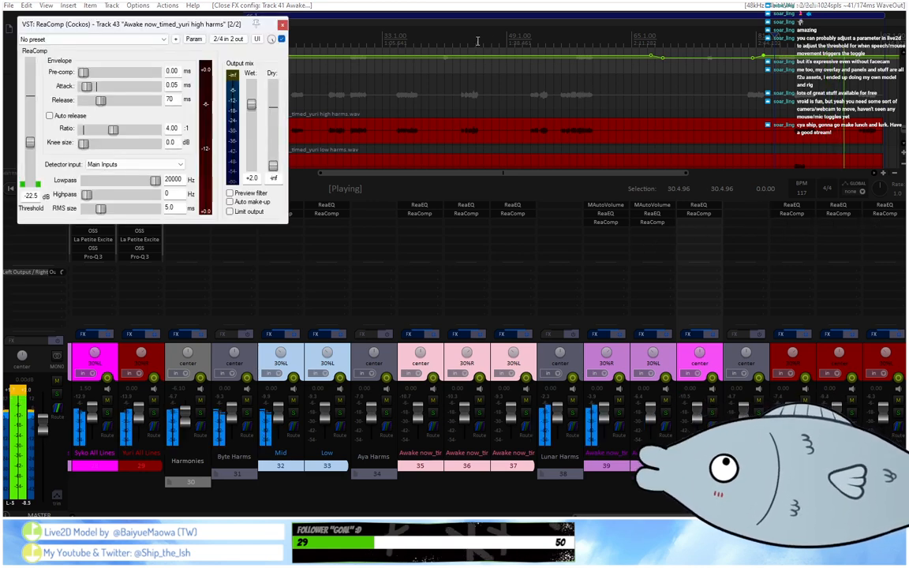
{"action": "scroll", "coordinate": [424, 44], "scroll_direction": "down", "scroll_amount": 4}
{"action": "left_click_drag", "start_coordinate": [242, 30], "coordinate": [409, 182]}
{"action": "left_click", "coordinate": [283, 44]}
{"action": "scroll", "coordinate": [324, 57], "scroll_direction": "up", "scroll_amount": 4}
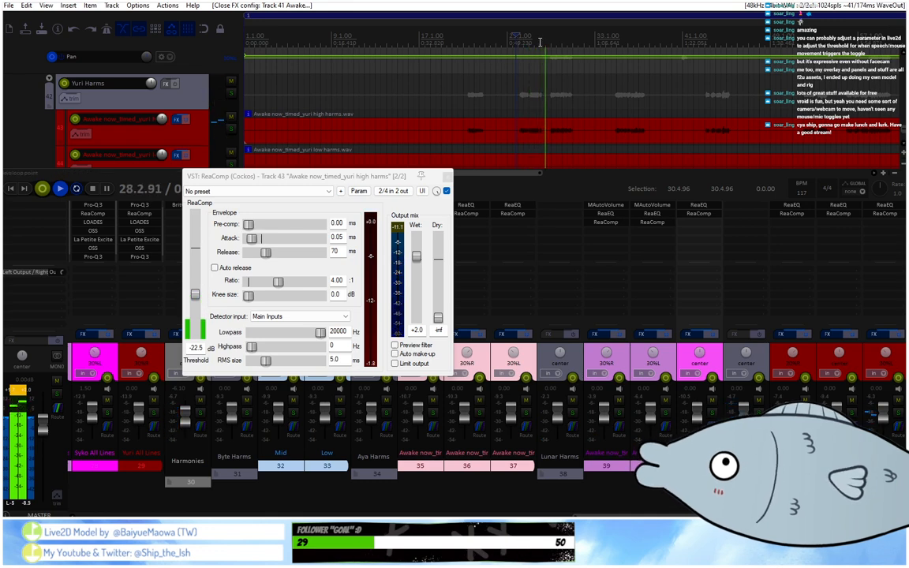
{"action": "scroll", "coordinate": [539, 42], "scroll_direction": "down", "scroll_amount": 3}
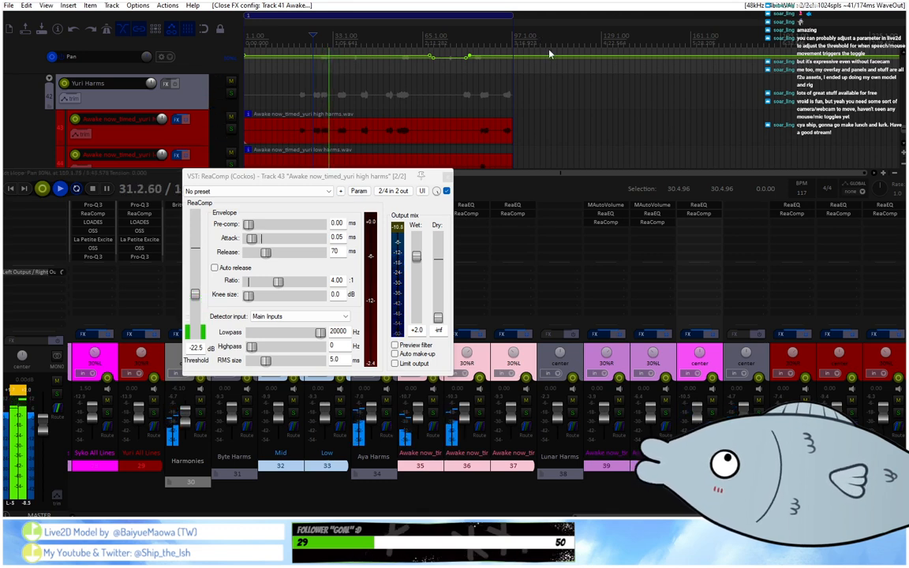
{"action": "left_click", "coordinate": [446, 176]}
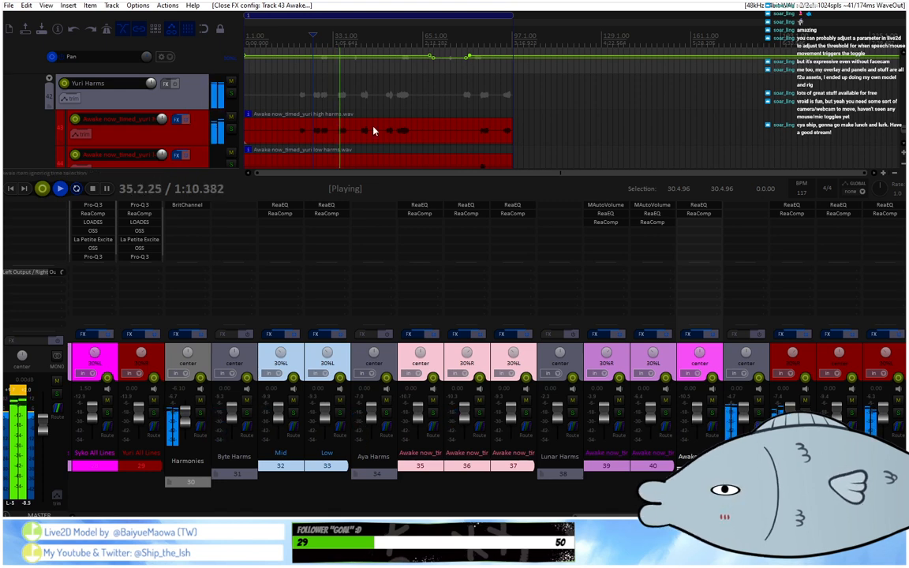
Open soothe2 on the Main Melody folder track 11.
{"action": "scroll", "coordinate": [200, 124], "scroll_direction": "up", "scroll_amount": 5}
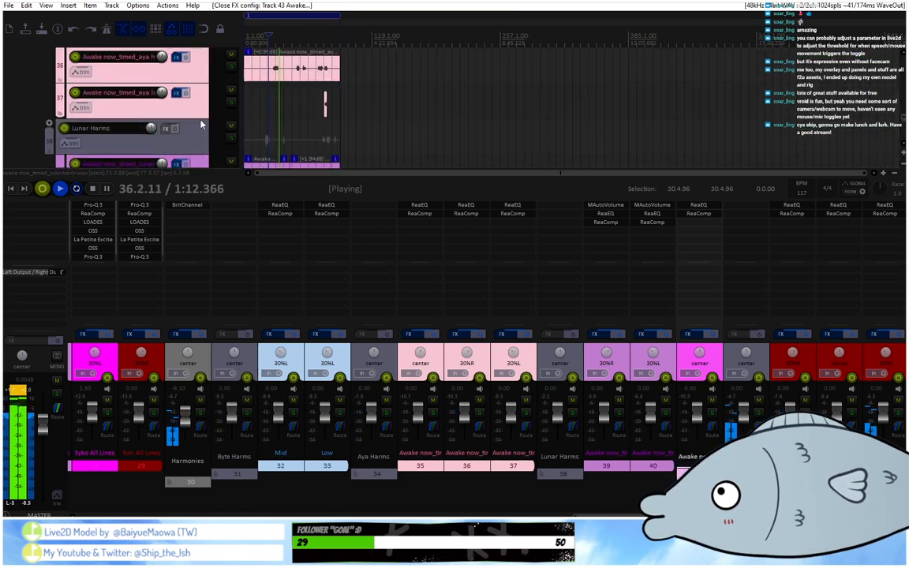
{"action": "scroll", "coordinate": [200, 124], "scroll_direction": "up", "scroll_amount": 4}
{"action": "scroll", "coordinate": [203, 109], "scroll_direction": "up", "scroll_amount": 3}
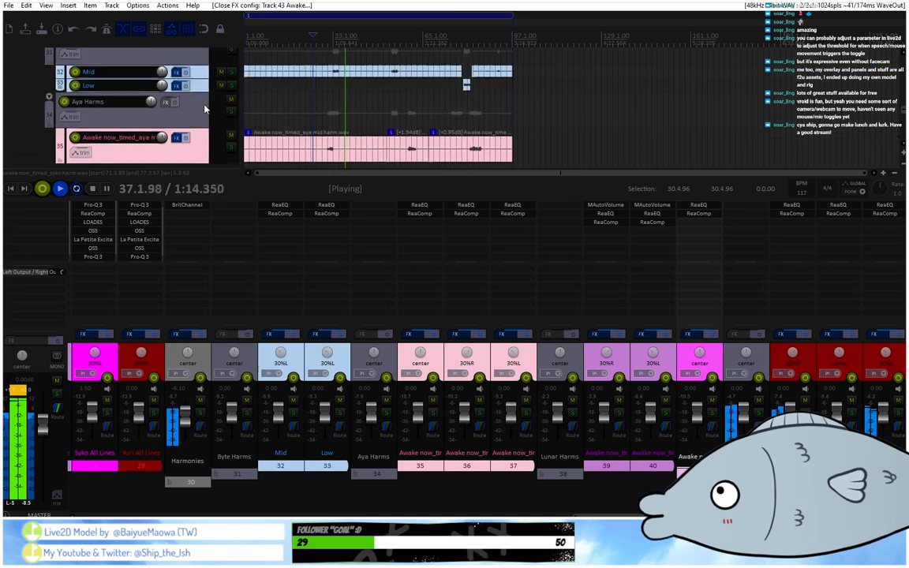
{"action": "scroll", "coordinate": [204, 108], "scroll_direction": "up", "scroll_amount": 10}
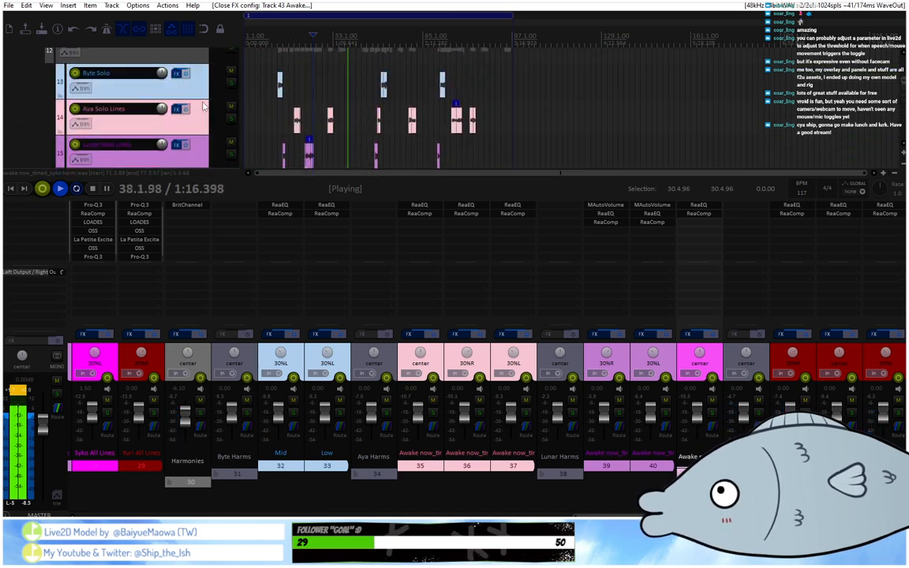
{"action": "scroll", "coordinate": [204, 108], "scroll_direction": "up", "scroll_amount": 4}
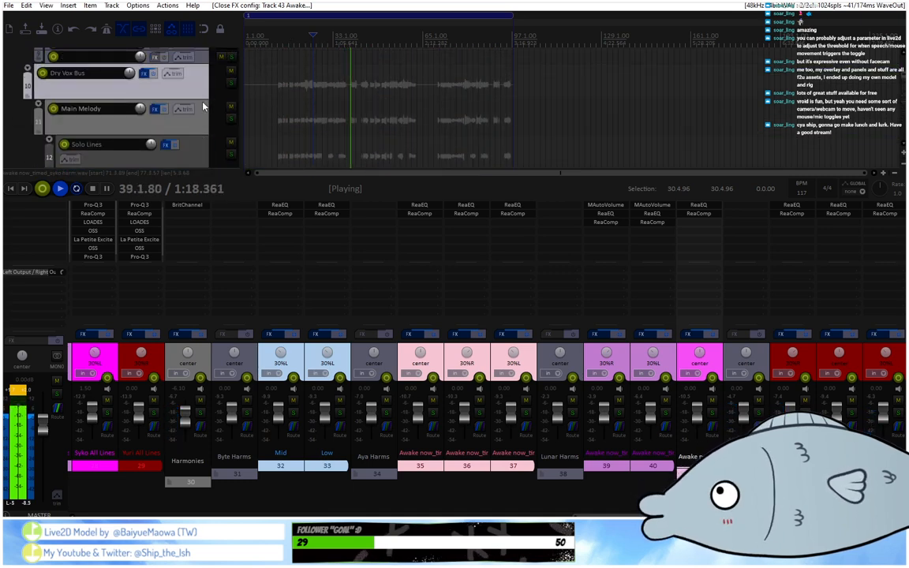
{"action": "scroll", "coordinate": [363, 441], "scroll_direction": "up", "scroll_amount": 5}
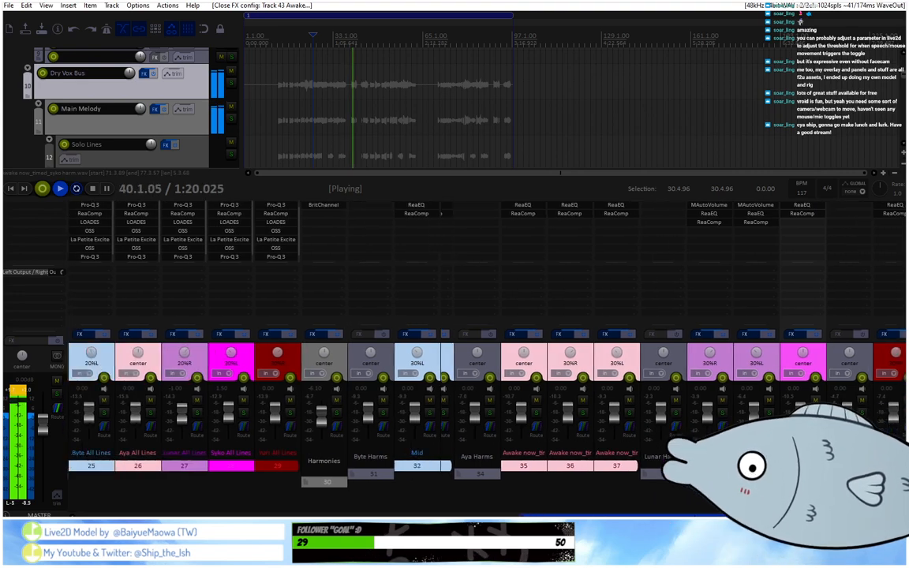
{"action": "scroll", "coordinate": [302, 260], "scroll_direction": "up", "scroll_amount": 4}
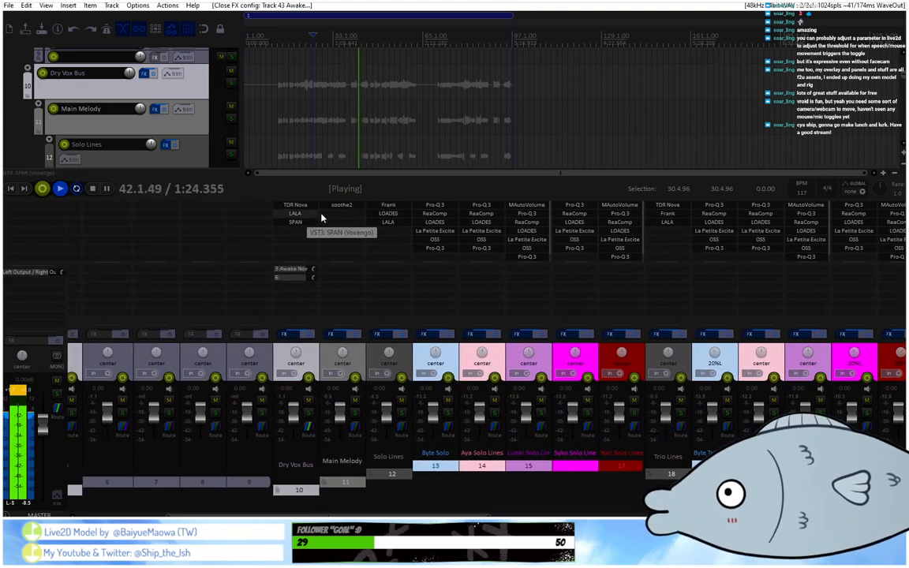
{"action": "left_click", "coordinate": [337, 212]}
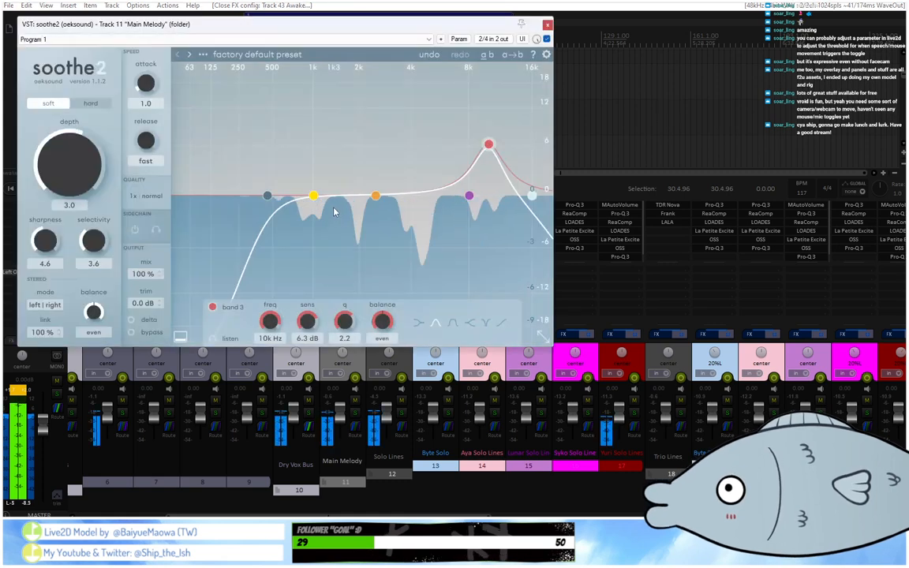
Set soothe2's band 2 to 1.4 kHz, -1.8 dB sensitivity and Q 1.5 during playback, and close the plugin window.
{"action": "left_click_drag", "start_coordinate": [375, 198], "coordinate": [340, 218]}
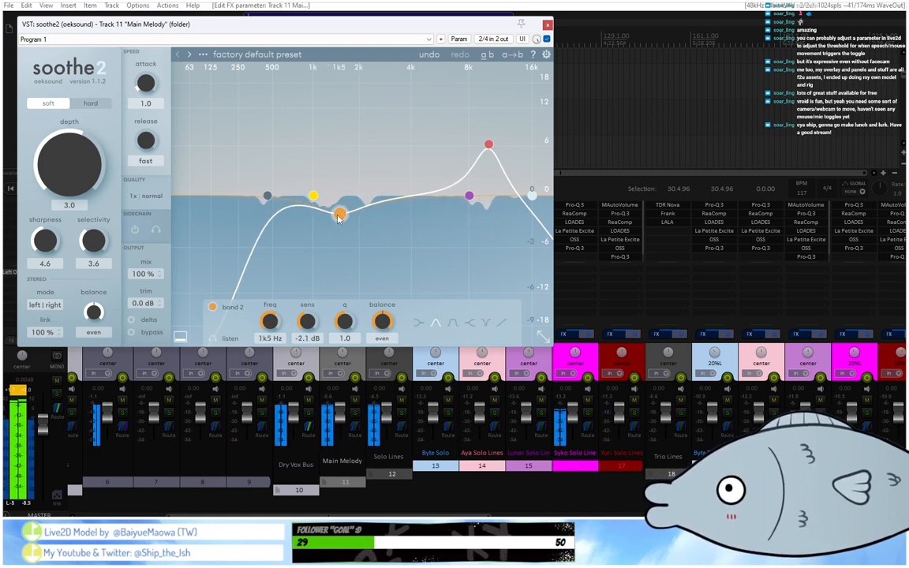
{"action": "scroll", "coordinate": [339, 217], "scroll_direction": "up", "scroll_amount": 5}
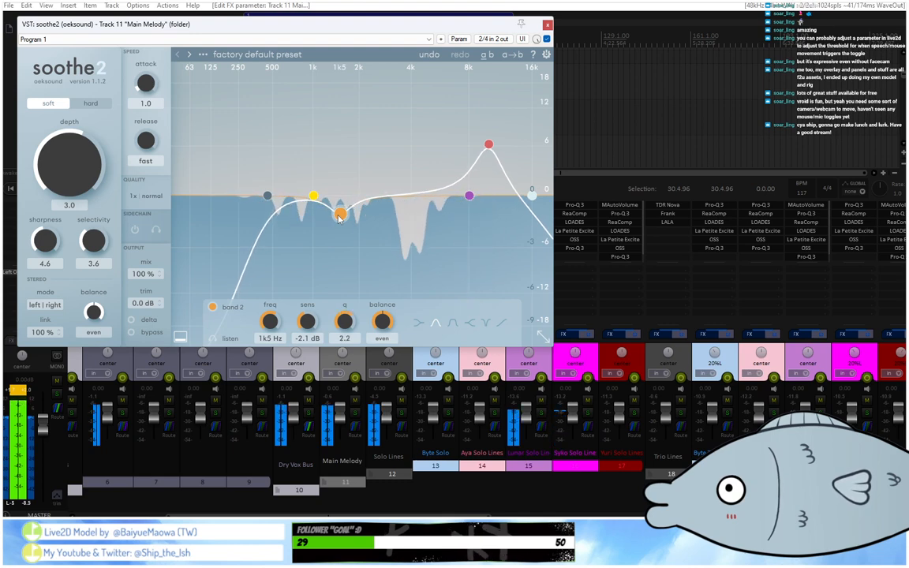
{"action": "scroll", "coordinate": [339, 218], "scroll_direction": "down", "scroll_amount": 3}
{"action": "left_click_drag", "start_coordinate": [340, 218], "coordinate": [338, 215]}
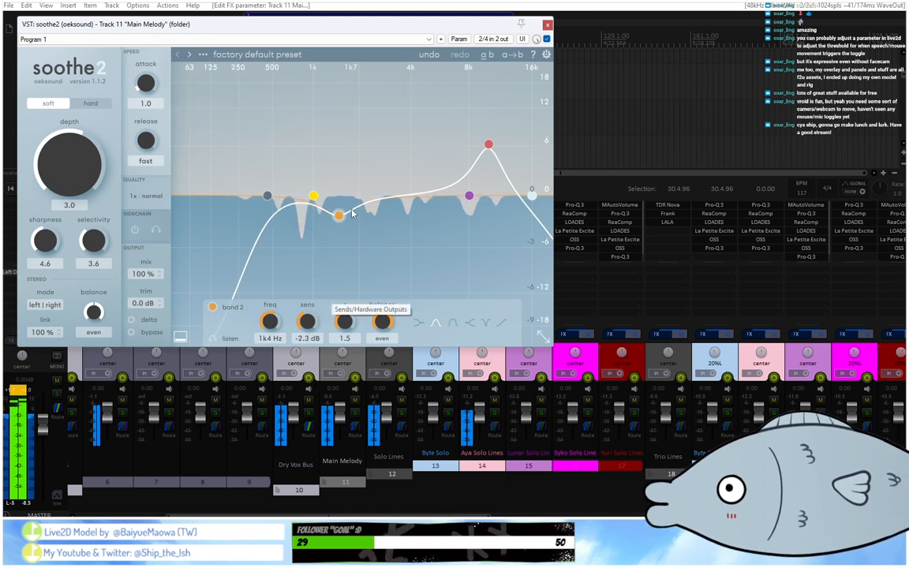
{"action": "left_click_drag", "start_coordinate": [338, 219], "coordinate": [339, 215]}
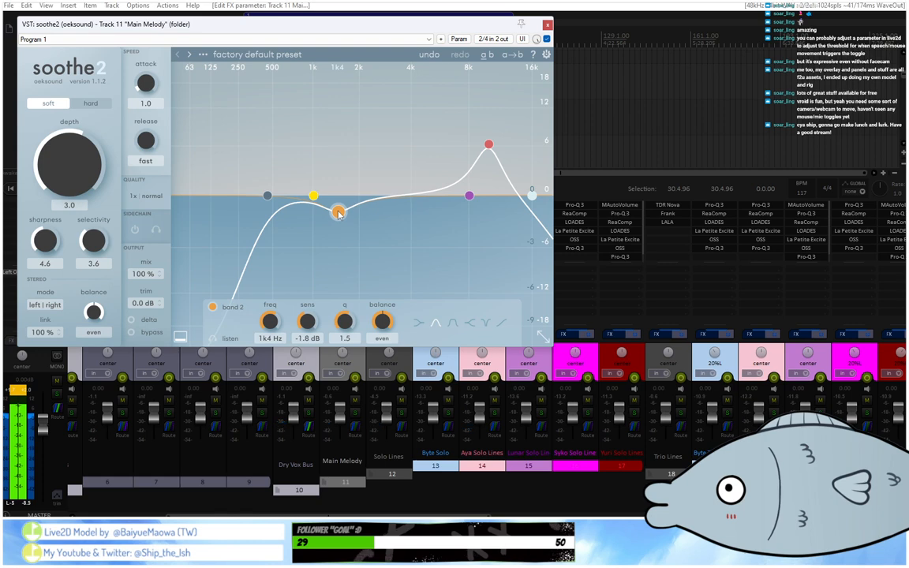
{"action": "left_click", "coordinate": [547, 26]}
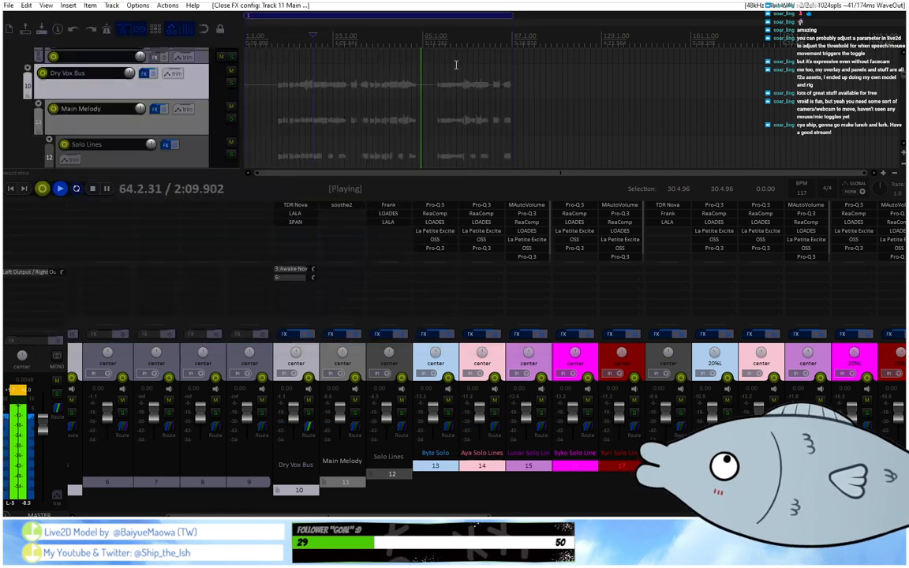
Play the full mix from about bar 14, stop it, and restart playback from about bar 39.
{"action": "left_click", "coordinate": [279, 36]}
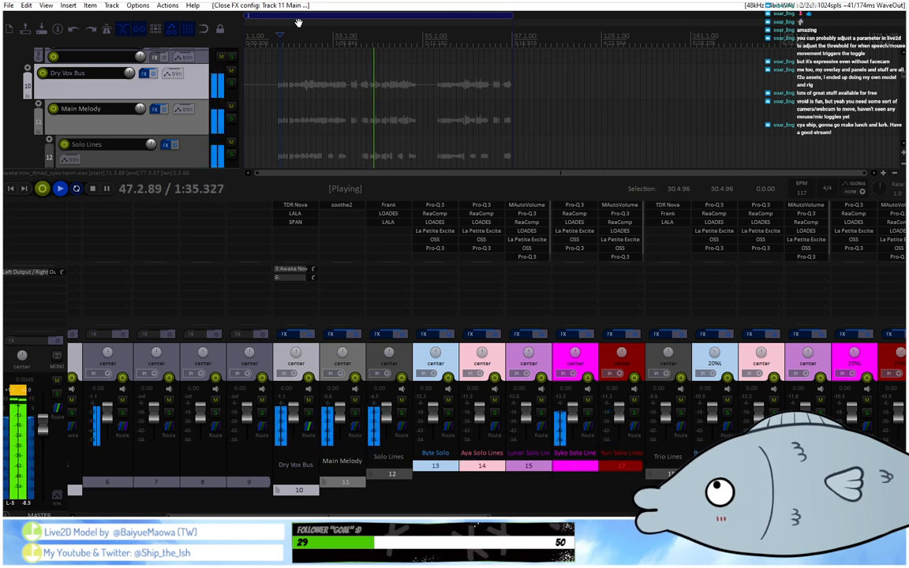
{"action": "key", "text": "space"}
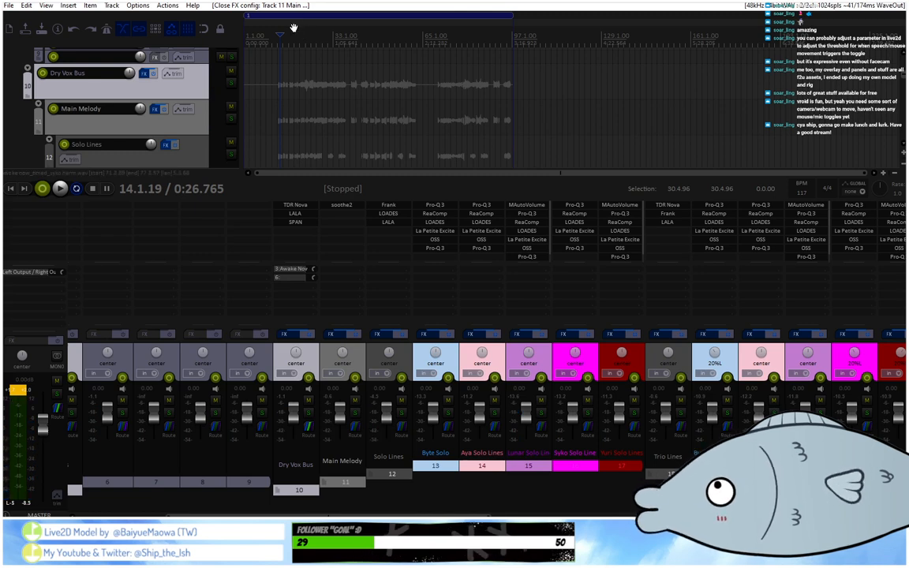
{"action": "left_click", "coordinate": [350, 37]}
{"action": "scroll", "coordinate": [351, 39], "scroll_direction": "up", "scroll_amount": 4}
{"action": "key", "text": "space"}
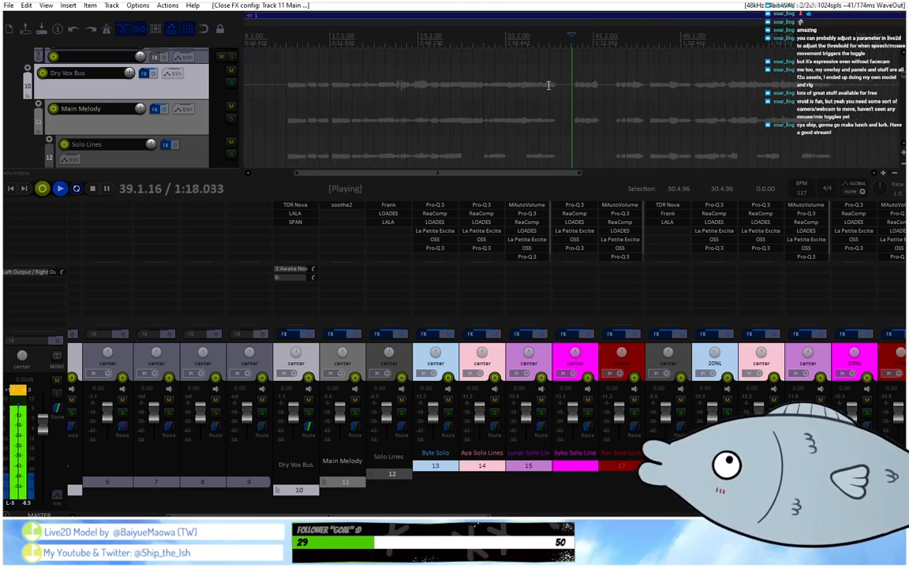
Bring the trio line tracks into view, check the last Pro-Q 3 on Byte Solo track 13, and replay the mix from bar 39.
{"action": "scroll", "coordinate": [207, 150], "scroll_direction": "down", "scroll_amount": 4}
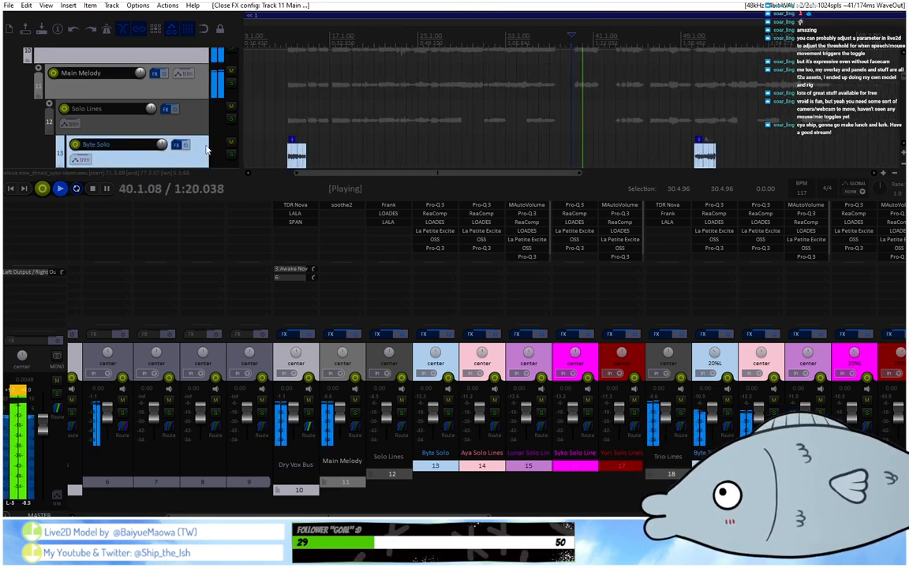
{"action": "scroll", "coordinate": [206, 150], "scroll_direction": "down", "scroll_amount": 6}
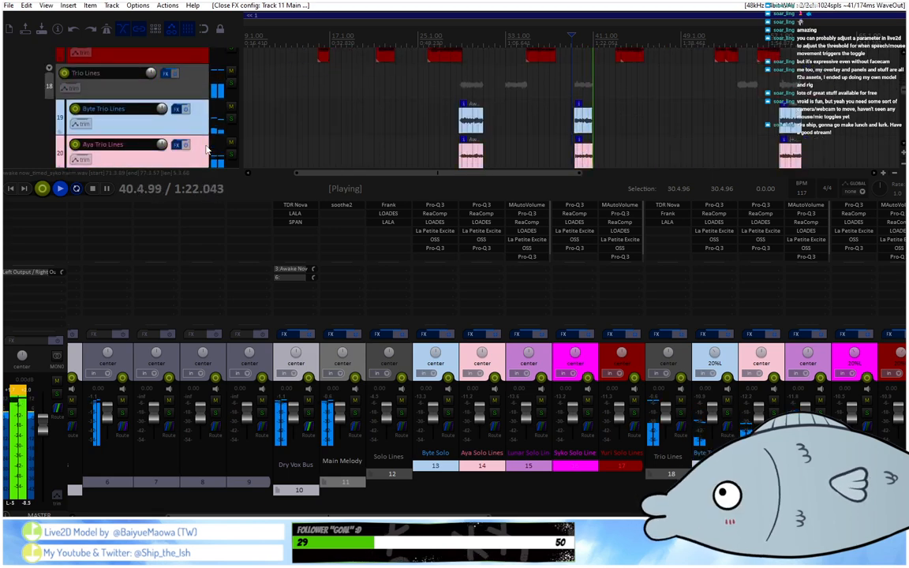
{"action": "double_click", "coordinate": [453, 249]}
{"action": "key", "text": "space"}
{"action": "left_click", "coordinate": [826, 158]}
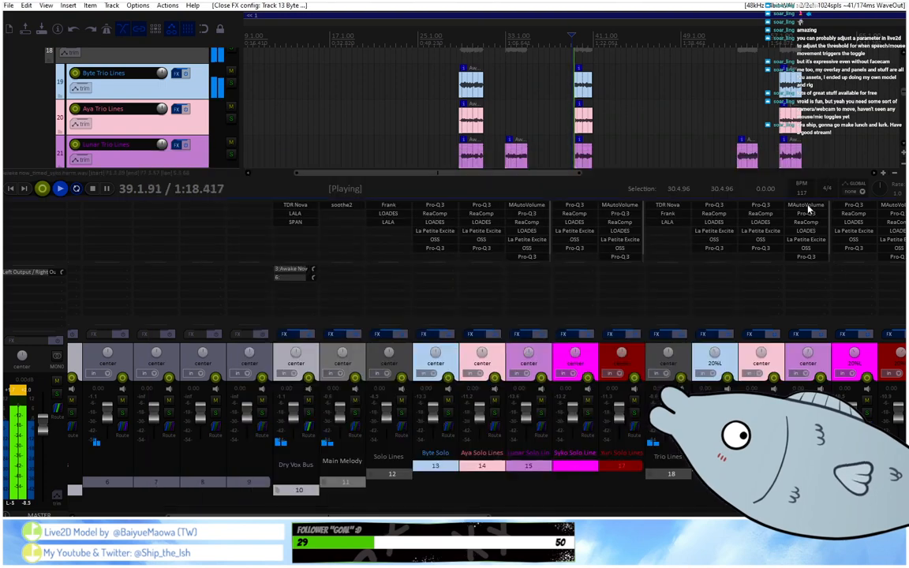
In the last Pro-Q 3 on Byte Trio Lines track 19, audition band 2, slightly reduce its cut during playback, and close the plugin window.
{"action": "double_click", "coordinate": [724, 251]}
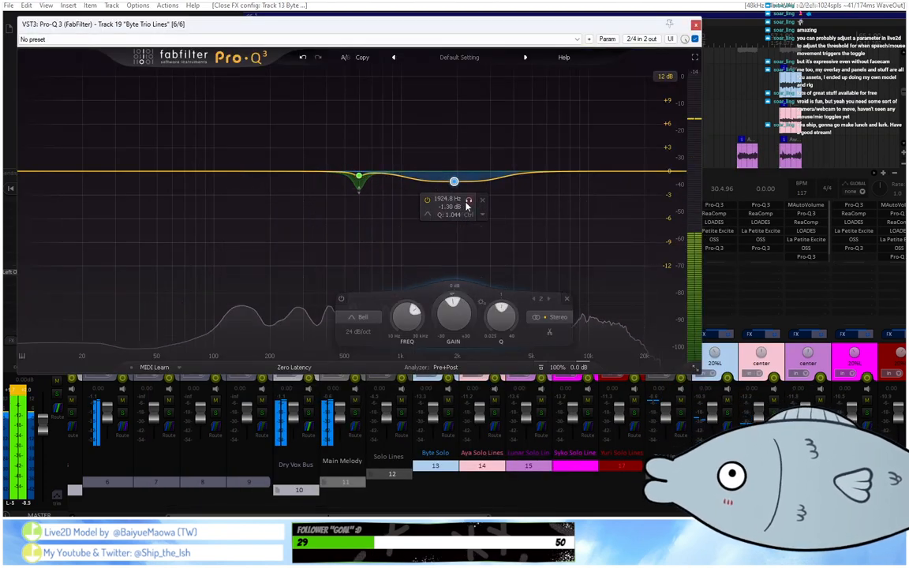
{"action": "left_click", "coordinate": [468, 200]}
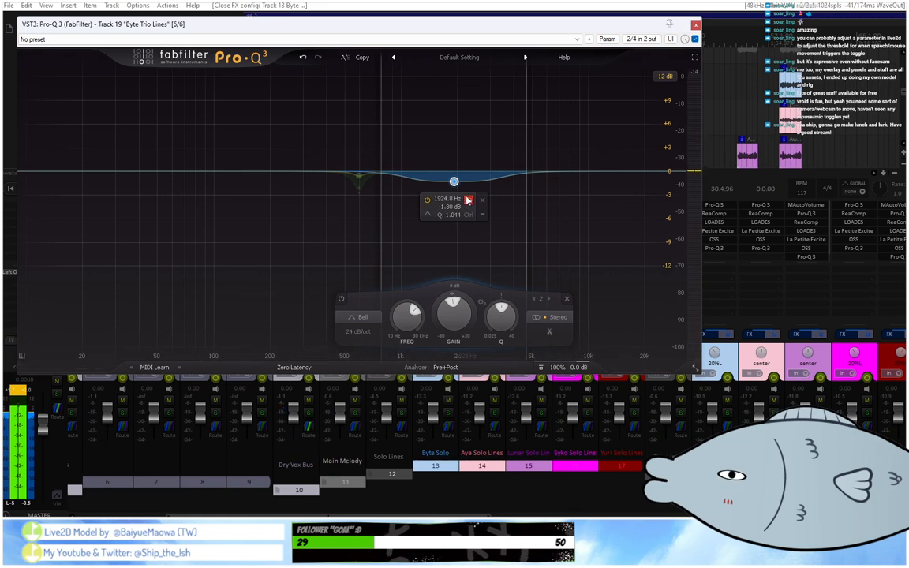
{"action": "left_click_drag", "start_coordinate": [468, 198], "coordinate": [470, 194]}
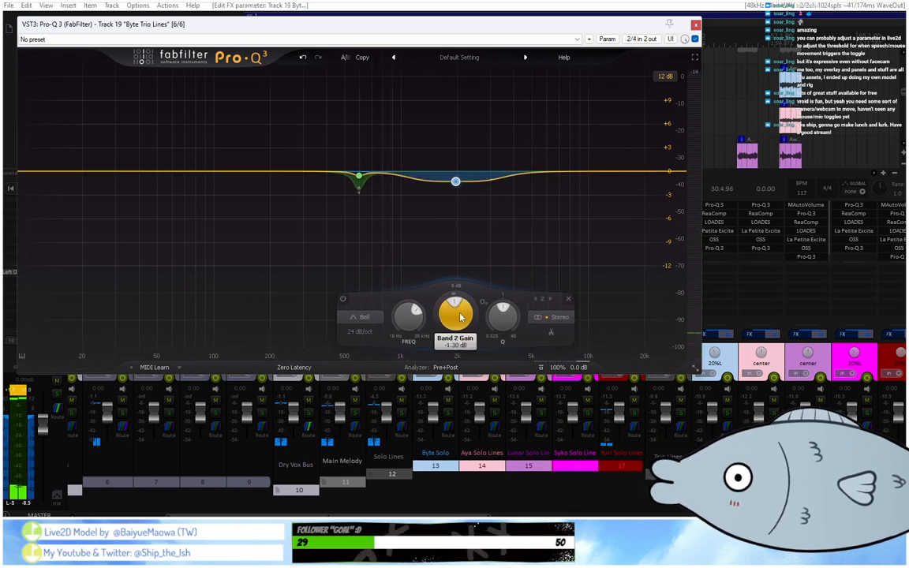
{"action": "scroll", "coordinate": [461, 316], "scroll_direction": "up", "scroll_amount": 2}
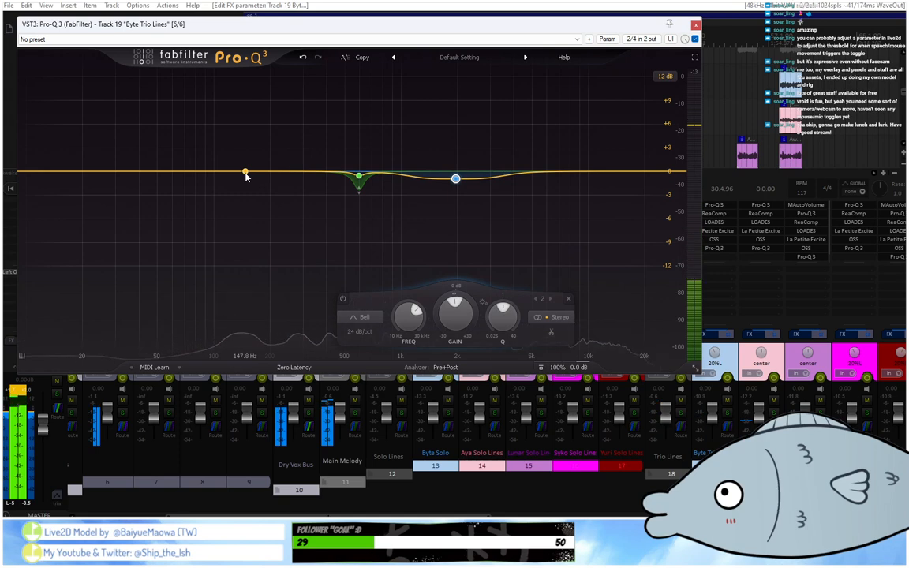
{"action": "left_click", "coordinate": [694, 26]}
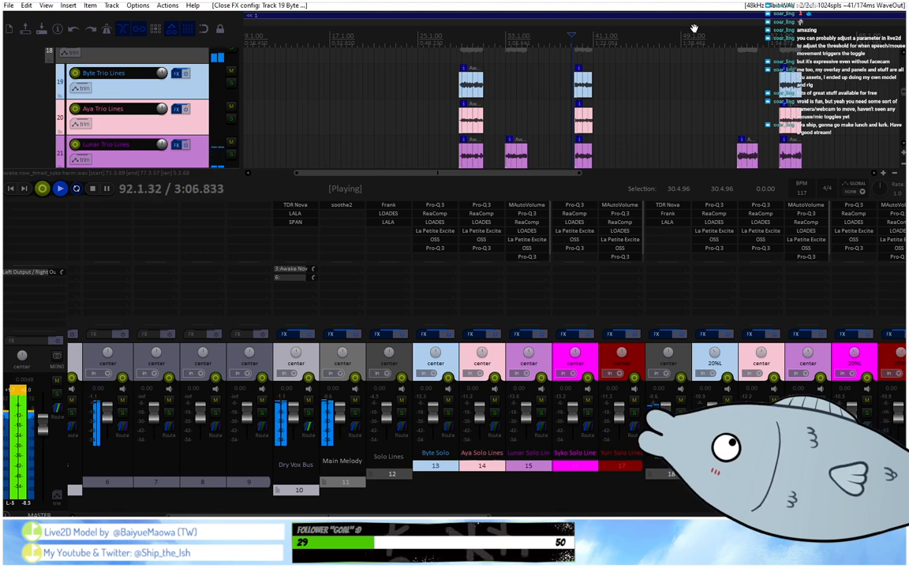
Stop the full-mix playback and switch to another application window.
{"action": "key", "text": "space"}
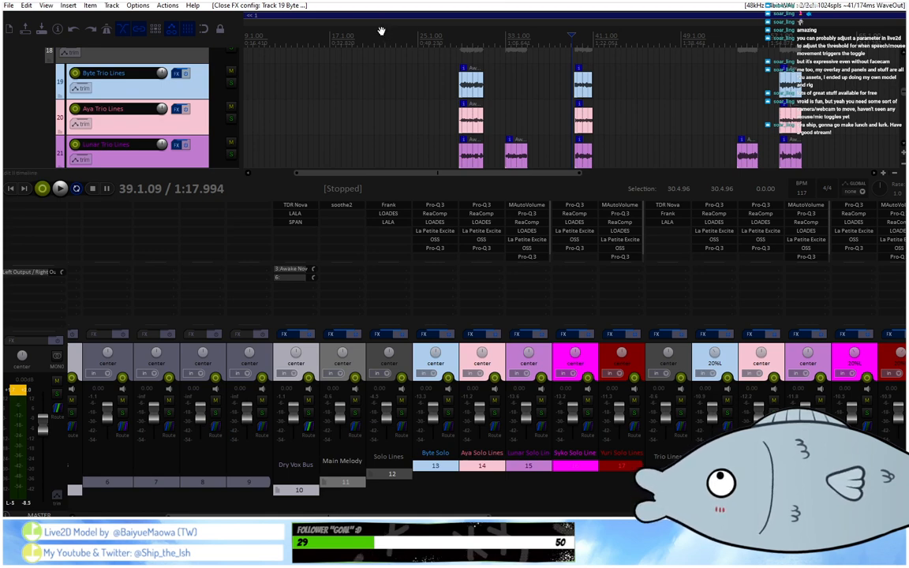
{"action": "key", "text": "alt+Tab"}
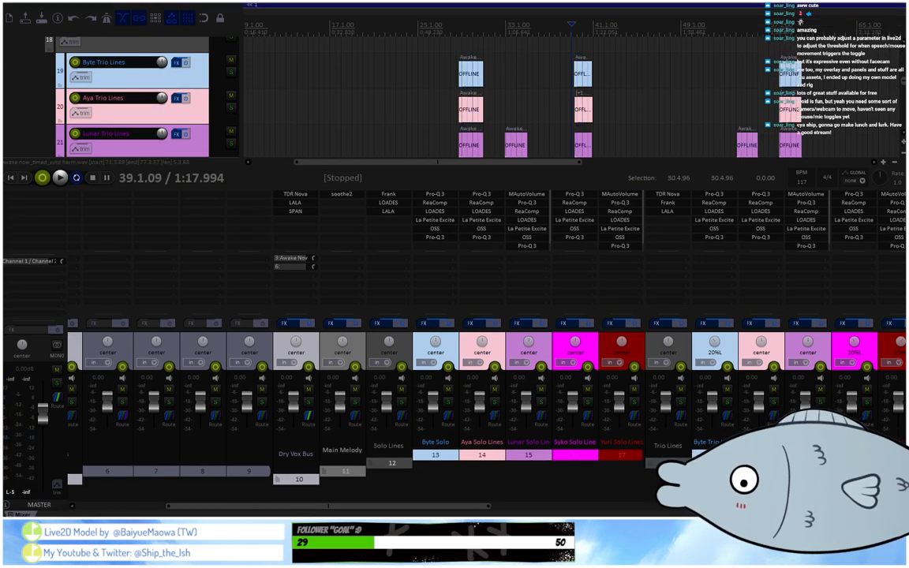